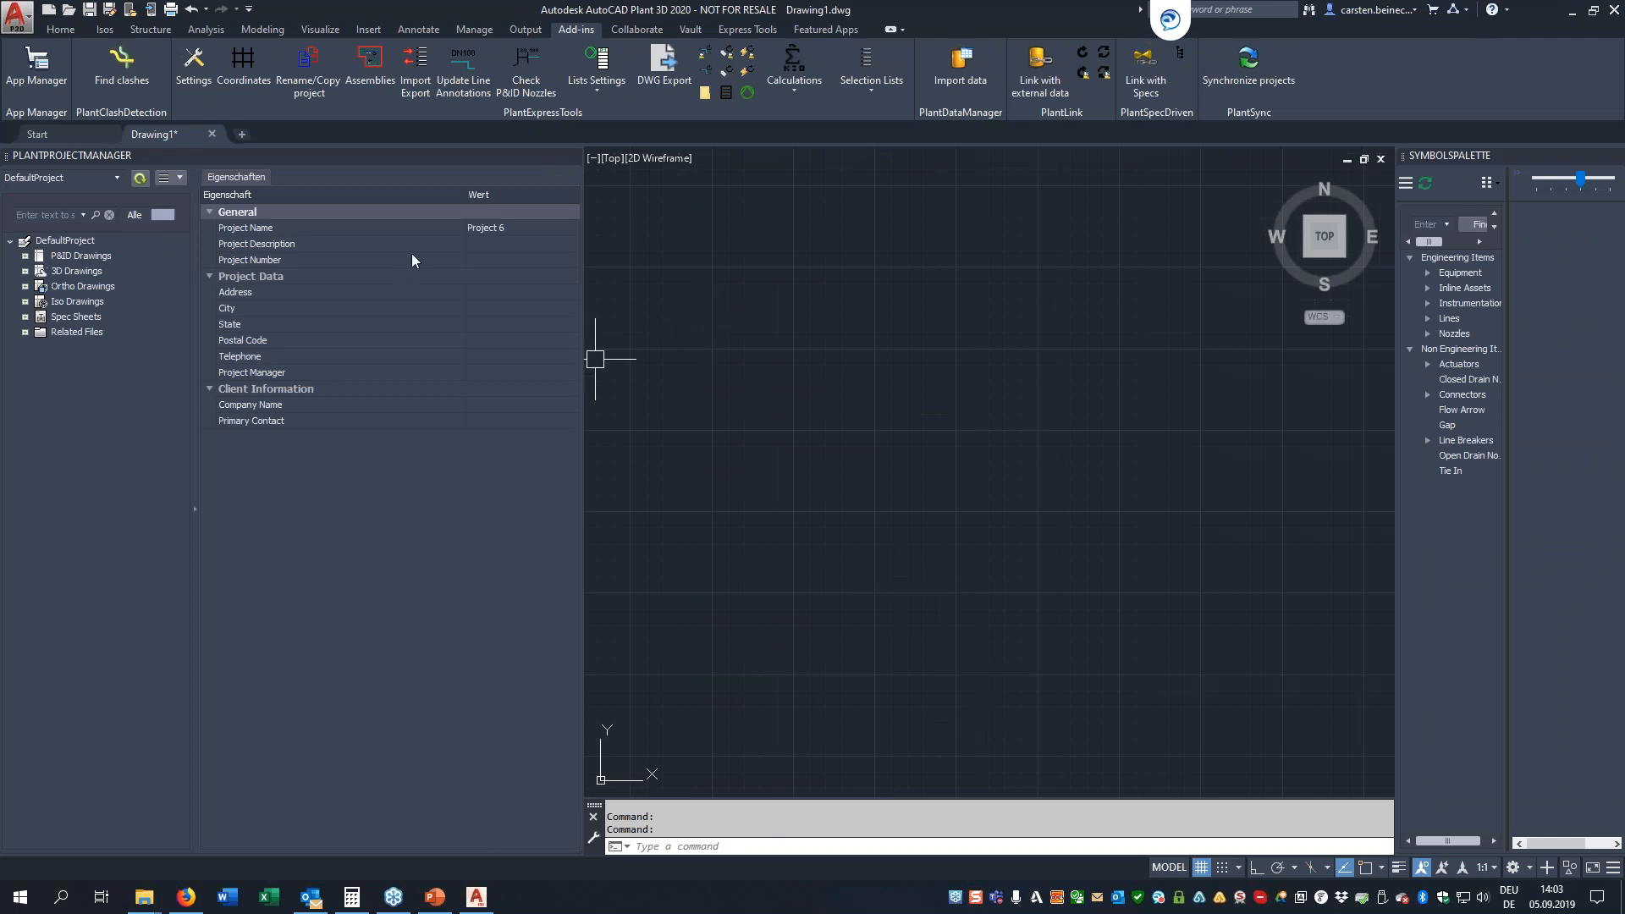
{"action": "left_click", "coordinate": [308, 80]}
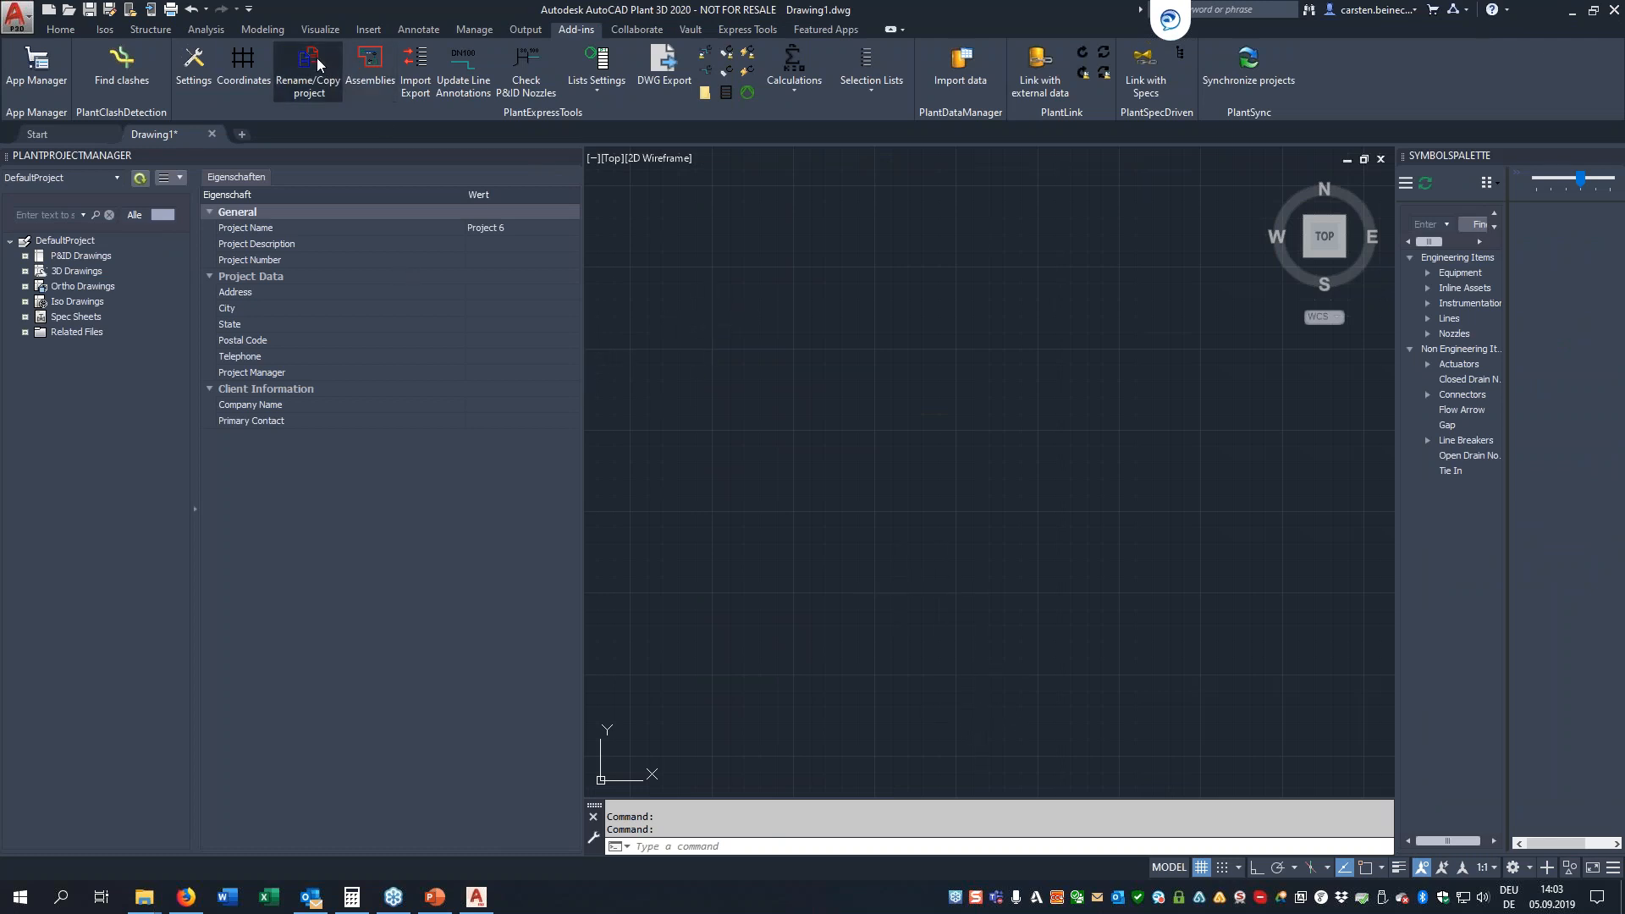
{"action": "left_click", "coordinate": [1020, 357]}
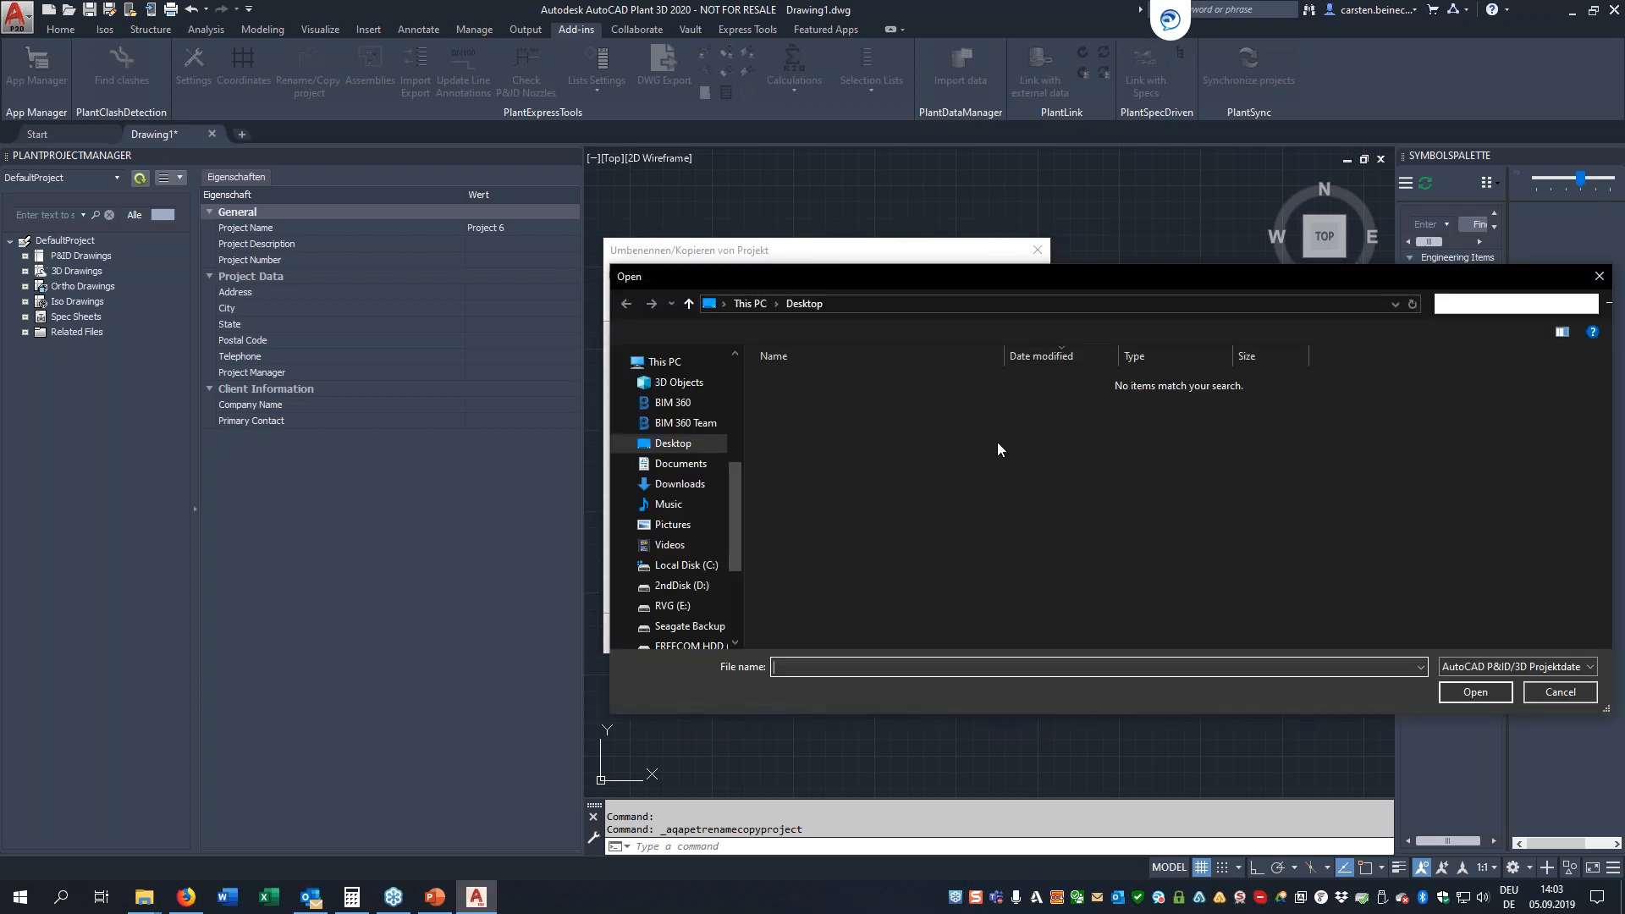
{"action": "left_click", "coordinate": [685, 590]}
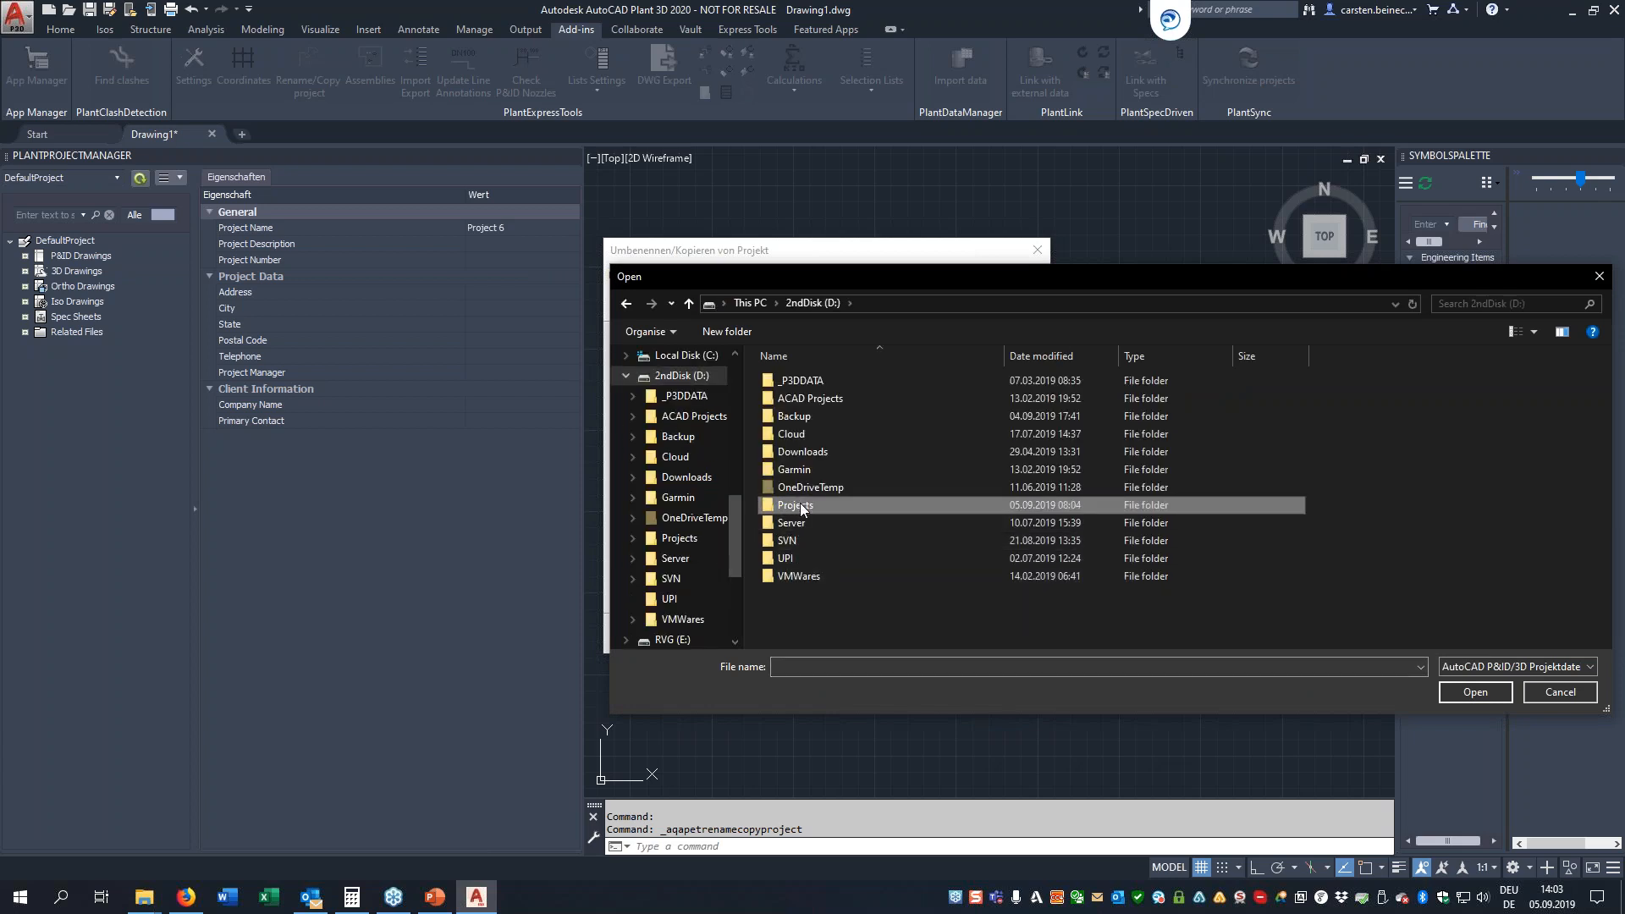
{"action": "double_click", "coordinate": [796, 506]}
{"action": "double_click", "coordinate": [806, 489]}
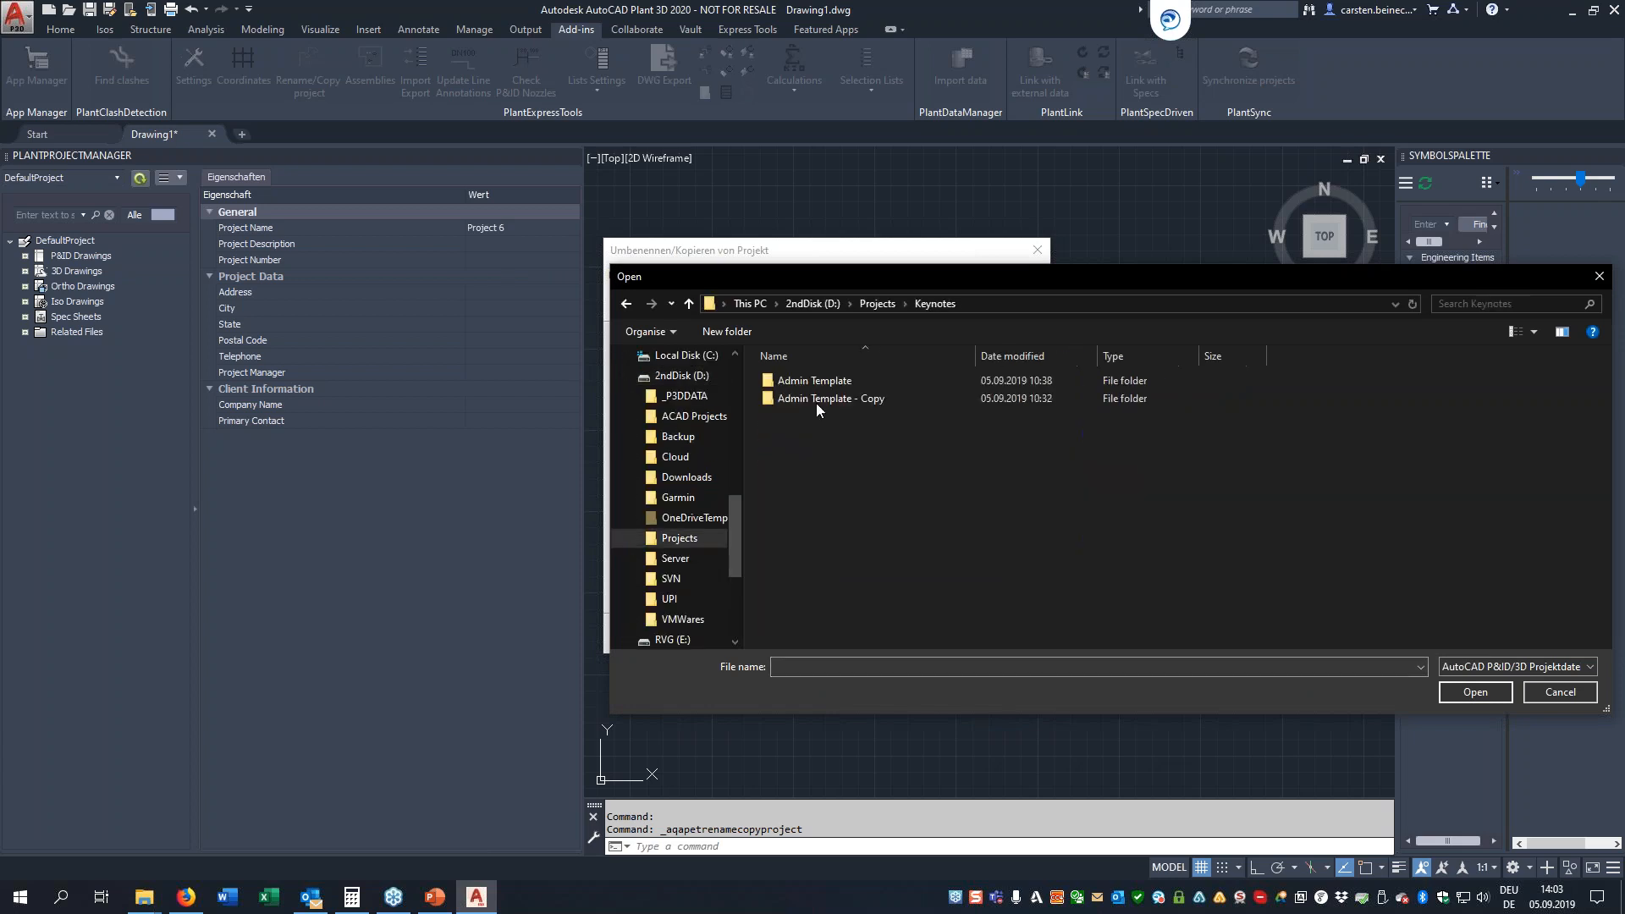
{"action": "double_click", "coordinate": [824, 378]}
{"action": "double_click", "coordinate": [810, 576]}
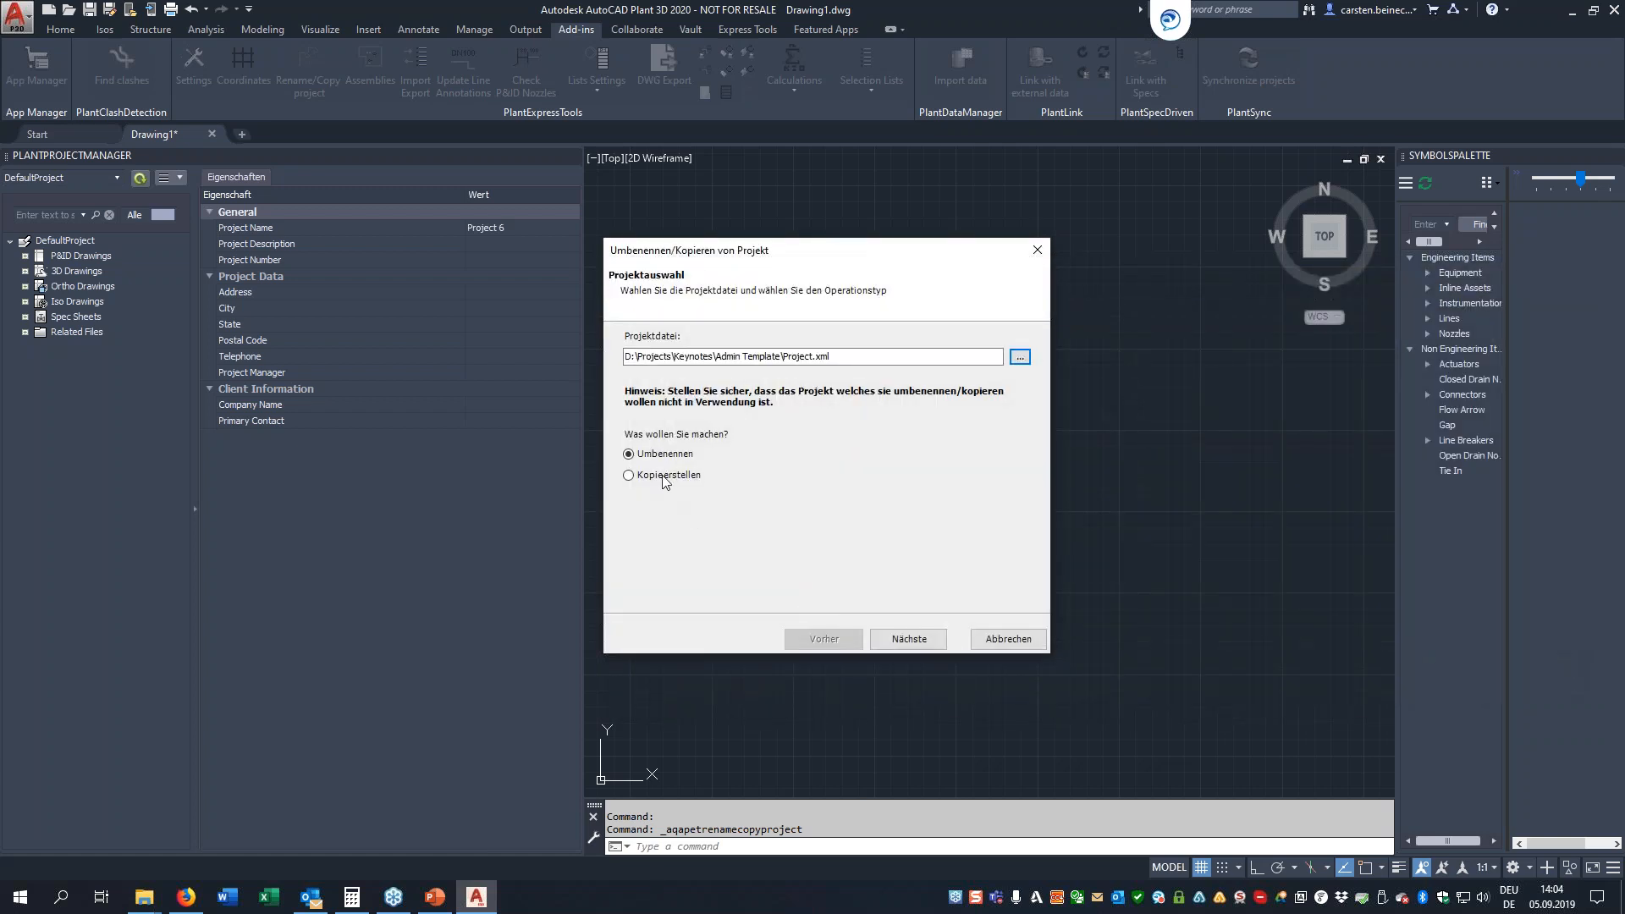
{"action": "left_click", "coordinate": [1007, 638]}
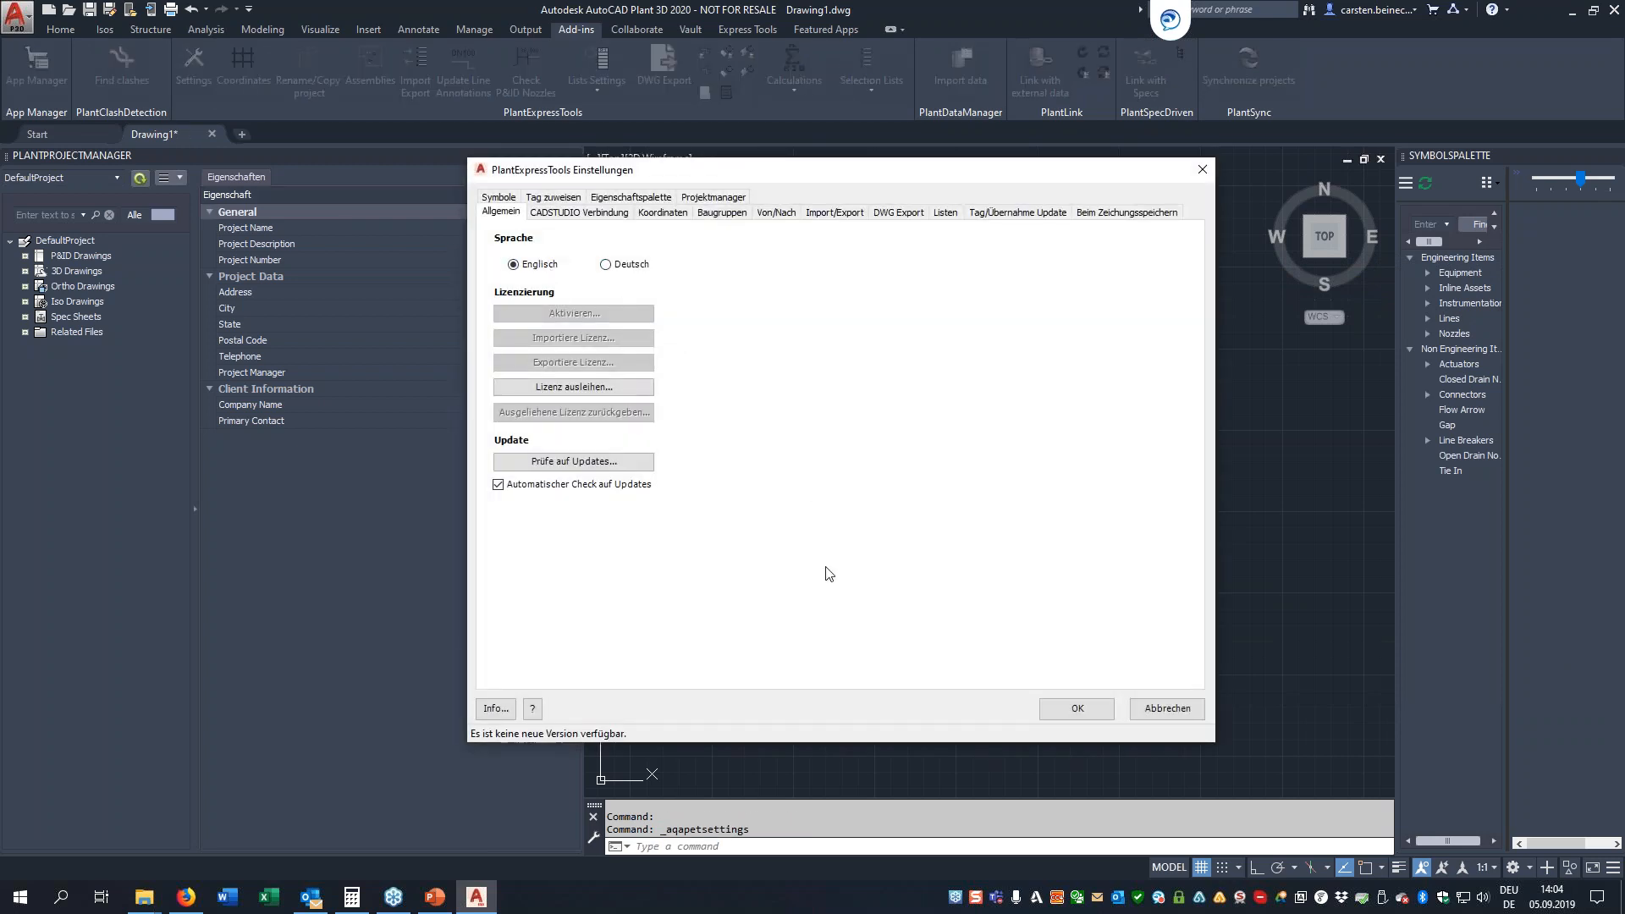
Apply English as the PlantExpressTools language and choose Project.xml from the Admin Template folder for making a project copy
{"action": "left_click", "coordinate": [1091, 716]}
{"action": "left_click", "coordinate": [313, 64]}
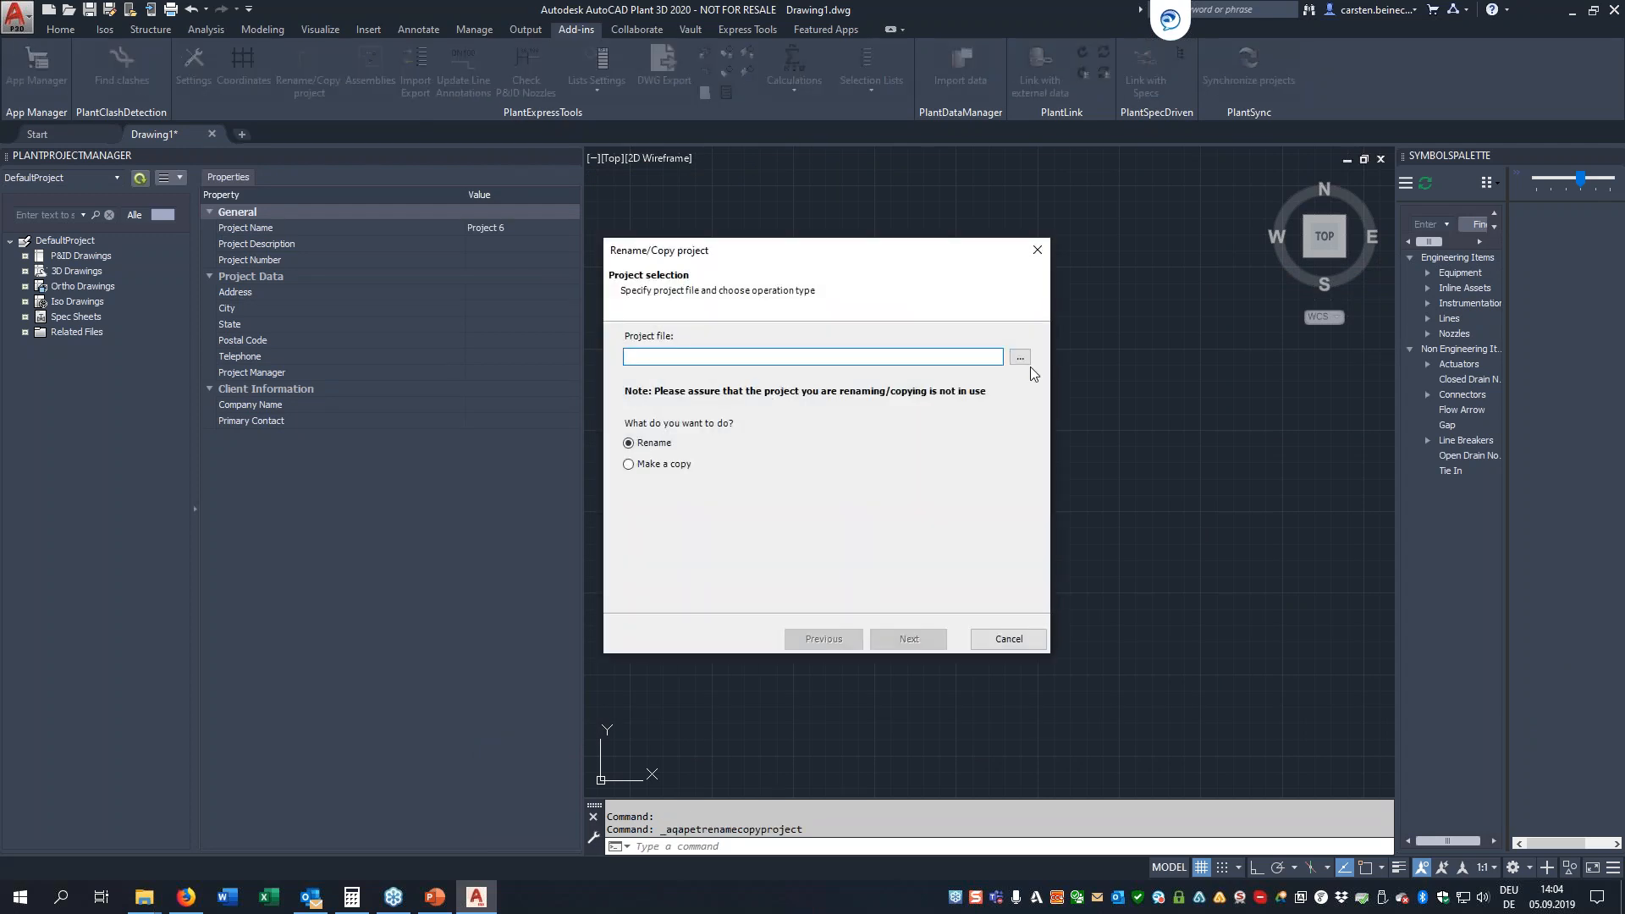
{"action": "left_click", "coordinate": [1019, 359]}
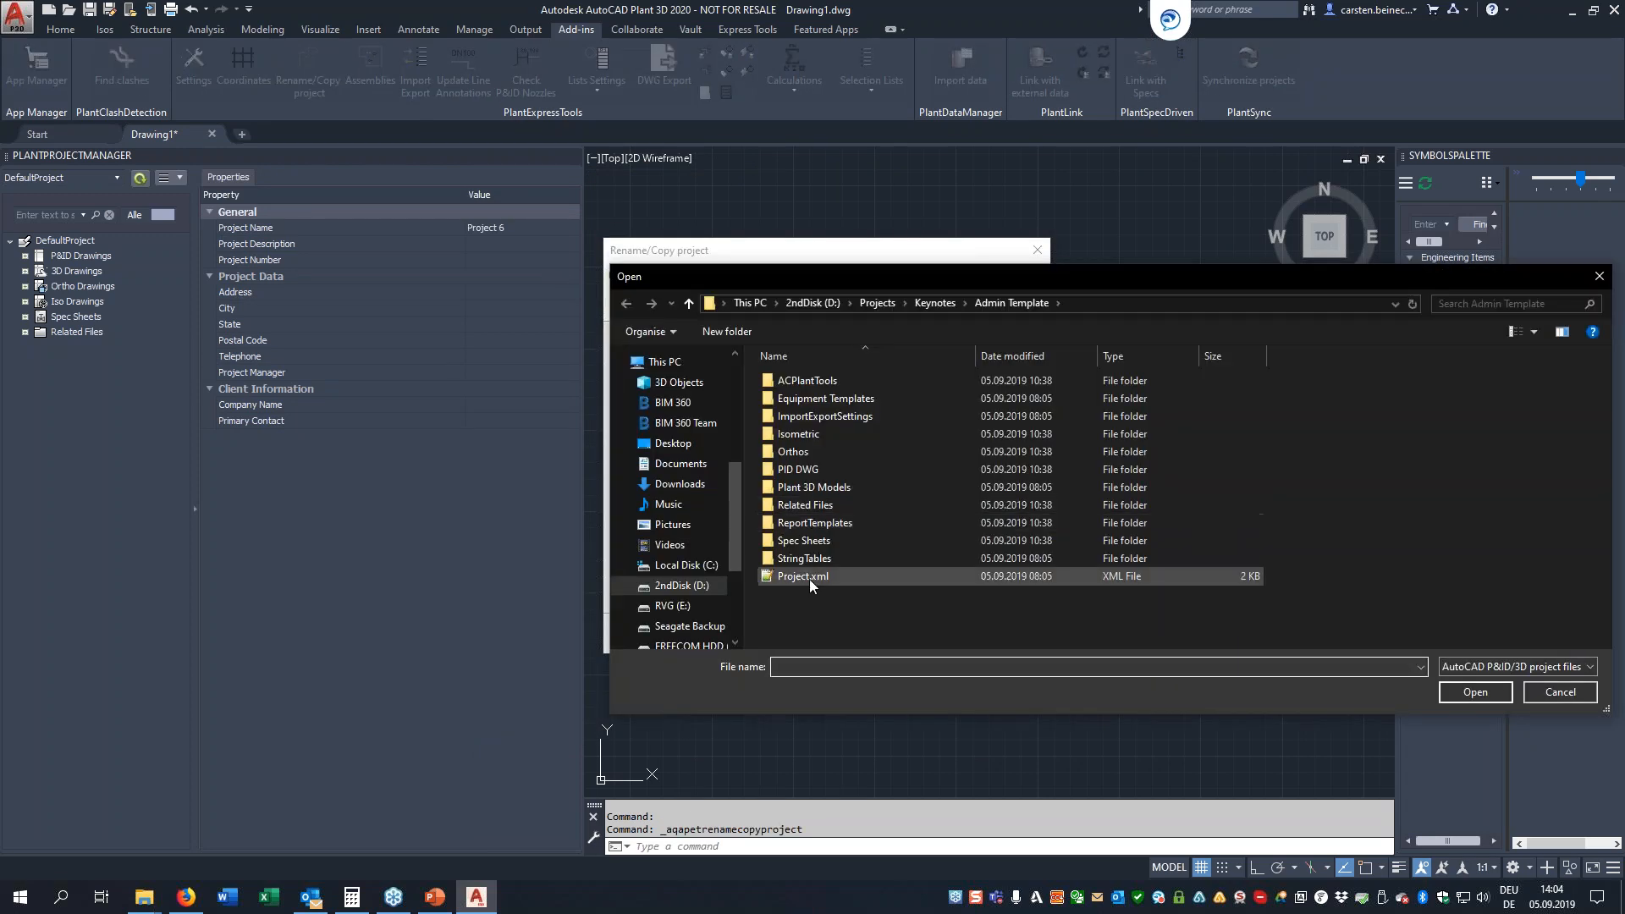
{"action": "double_click", "coordinate": [809, 576]}
{"action": "left_click", "coordinate": [655, 466]}
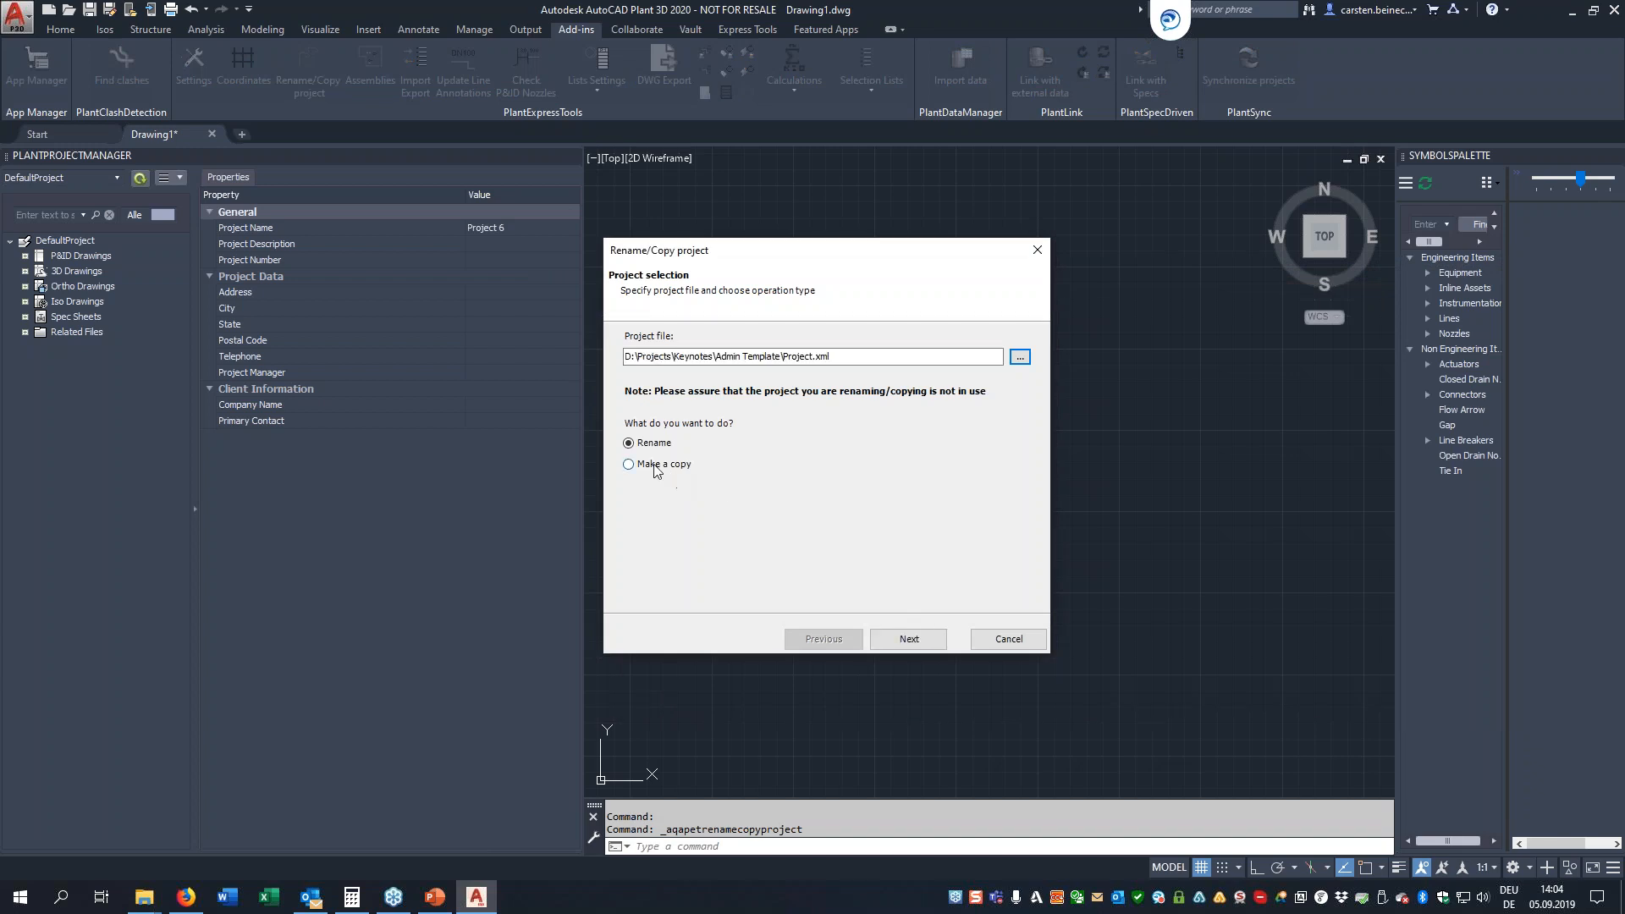
{"action": "left_click", "coordinate": [908, 639]}
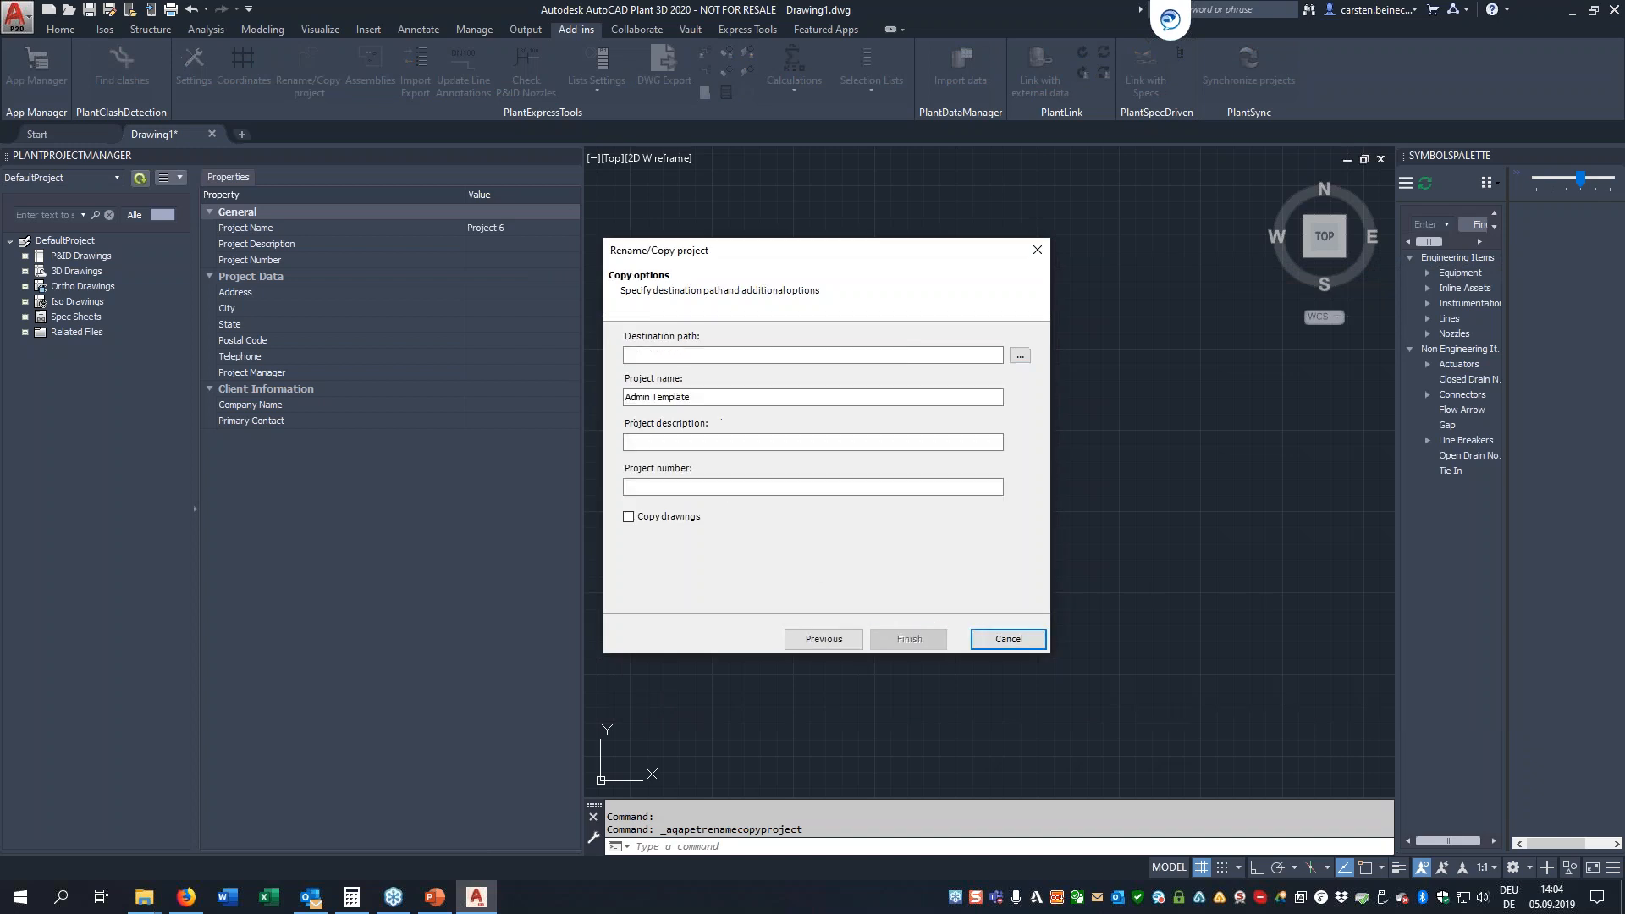
Copy the project to the Desktop with the name Test and project number 2019-456, including its drawings
{"action": "left_click", "coordinate": [1020, 357]}
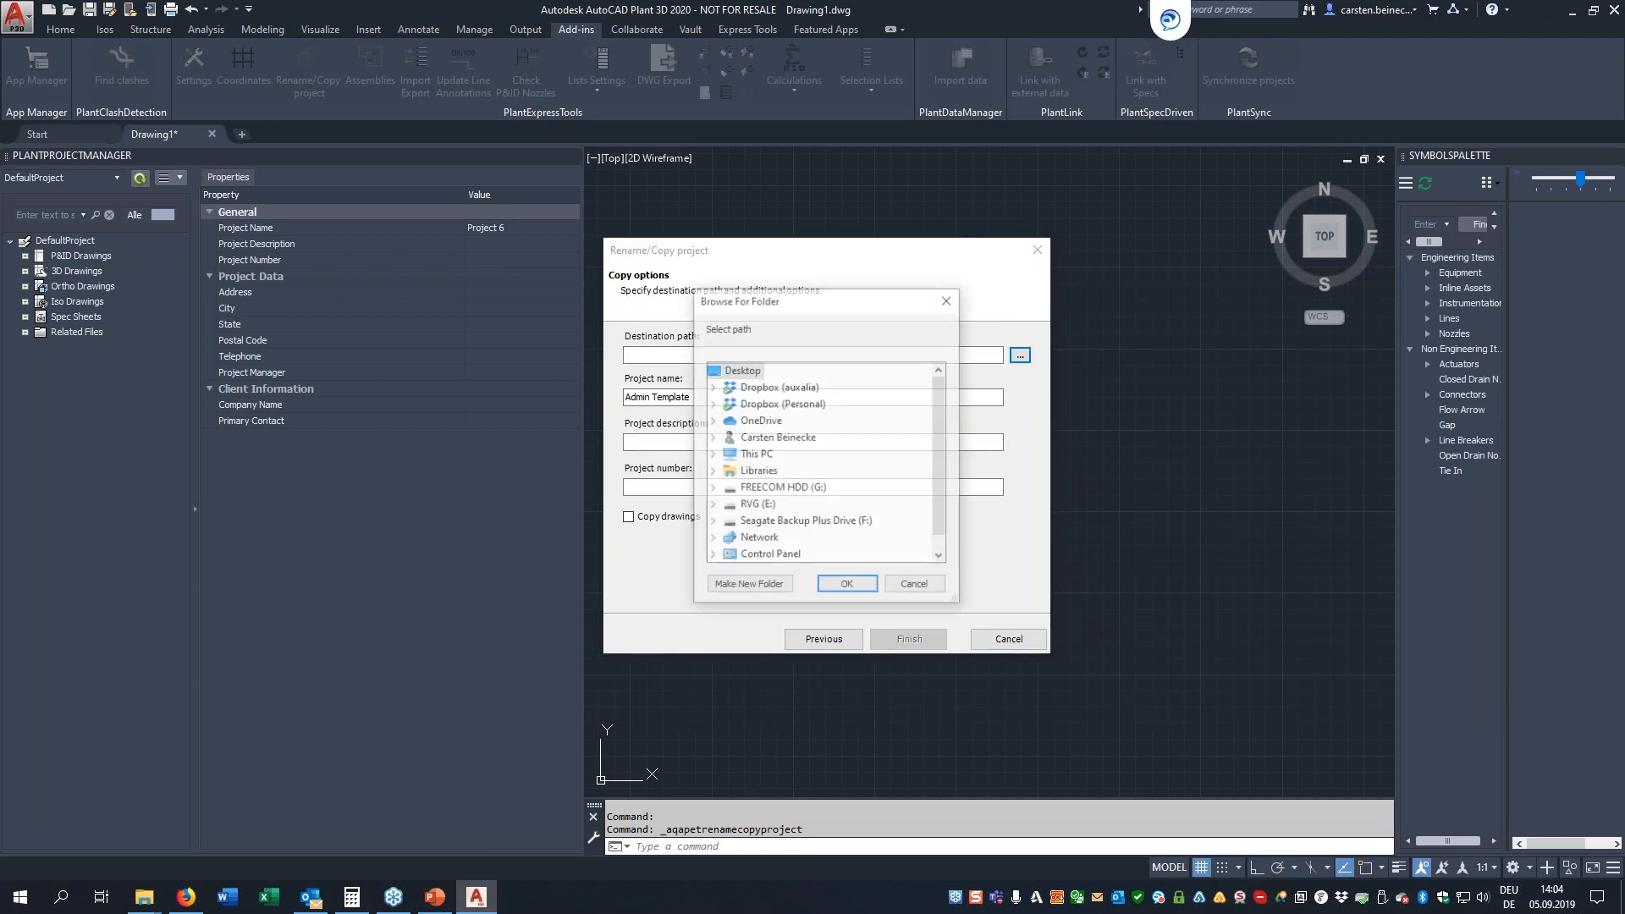
{"action": "left_click", "coordinate": [847, 587]}
{"action": "key", "text": "Tab"}
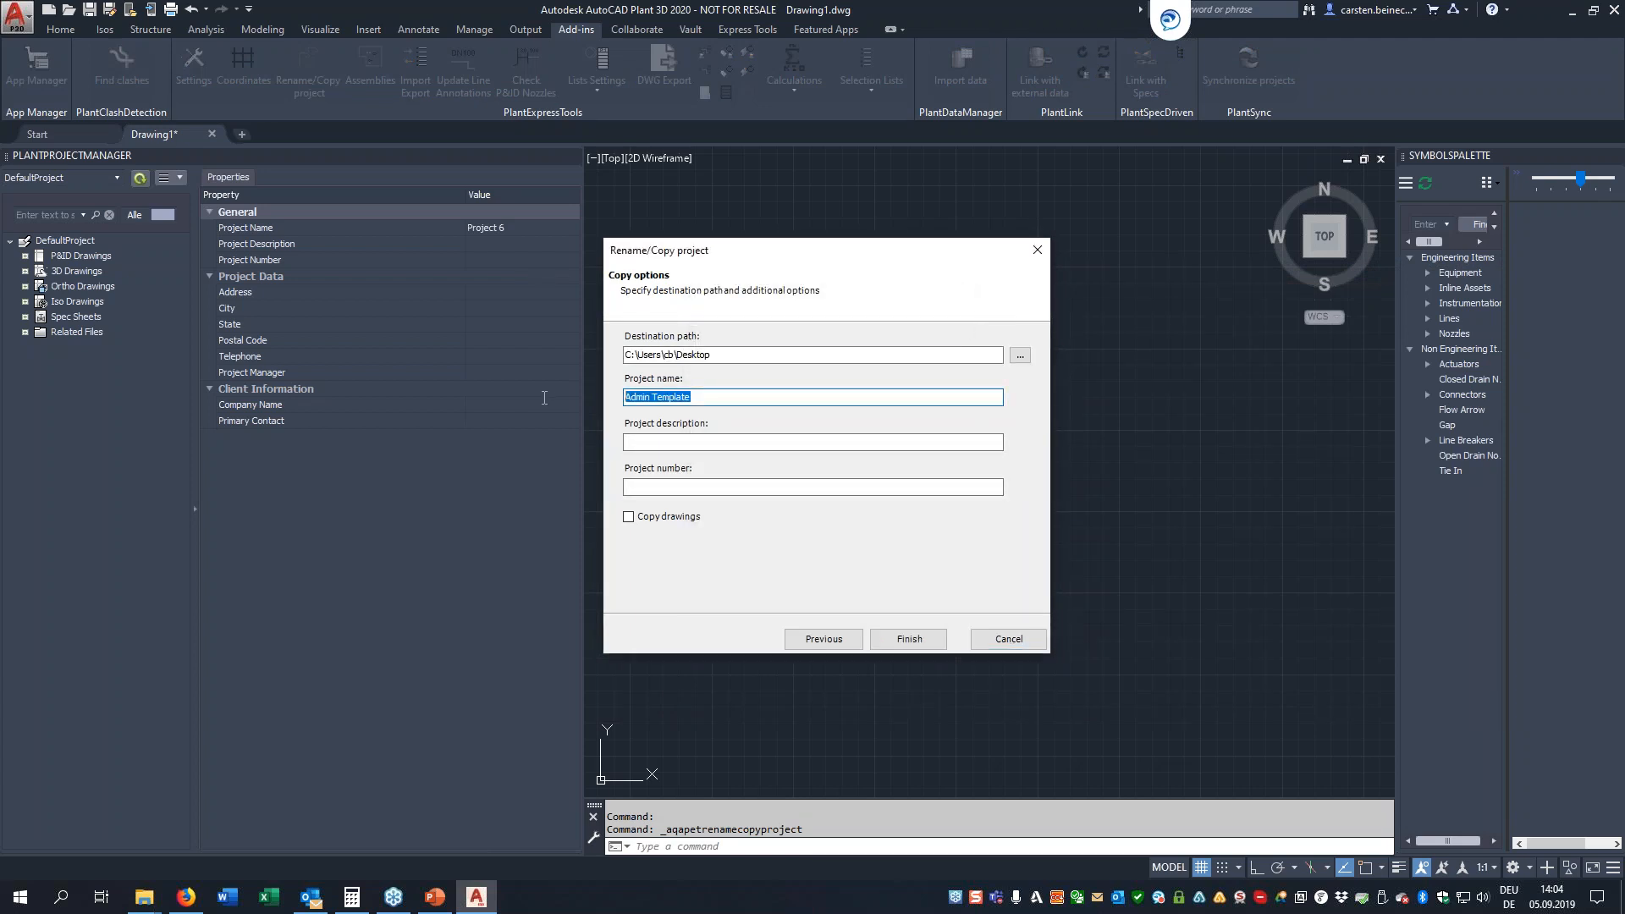
{"action": "type", "text": "Test"}
{"action": "left_click", "coordinate": [669, 485]}
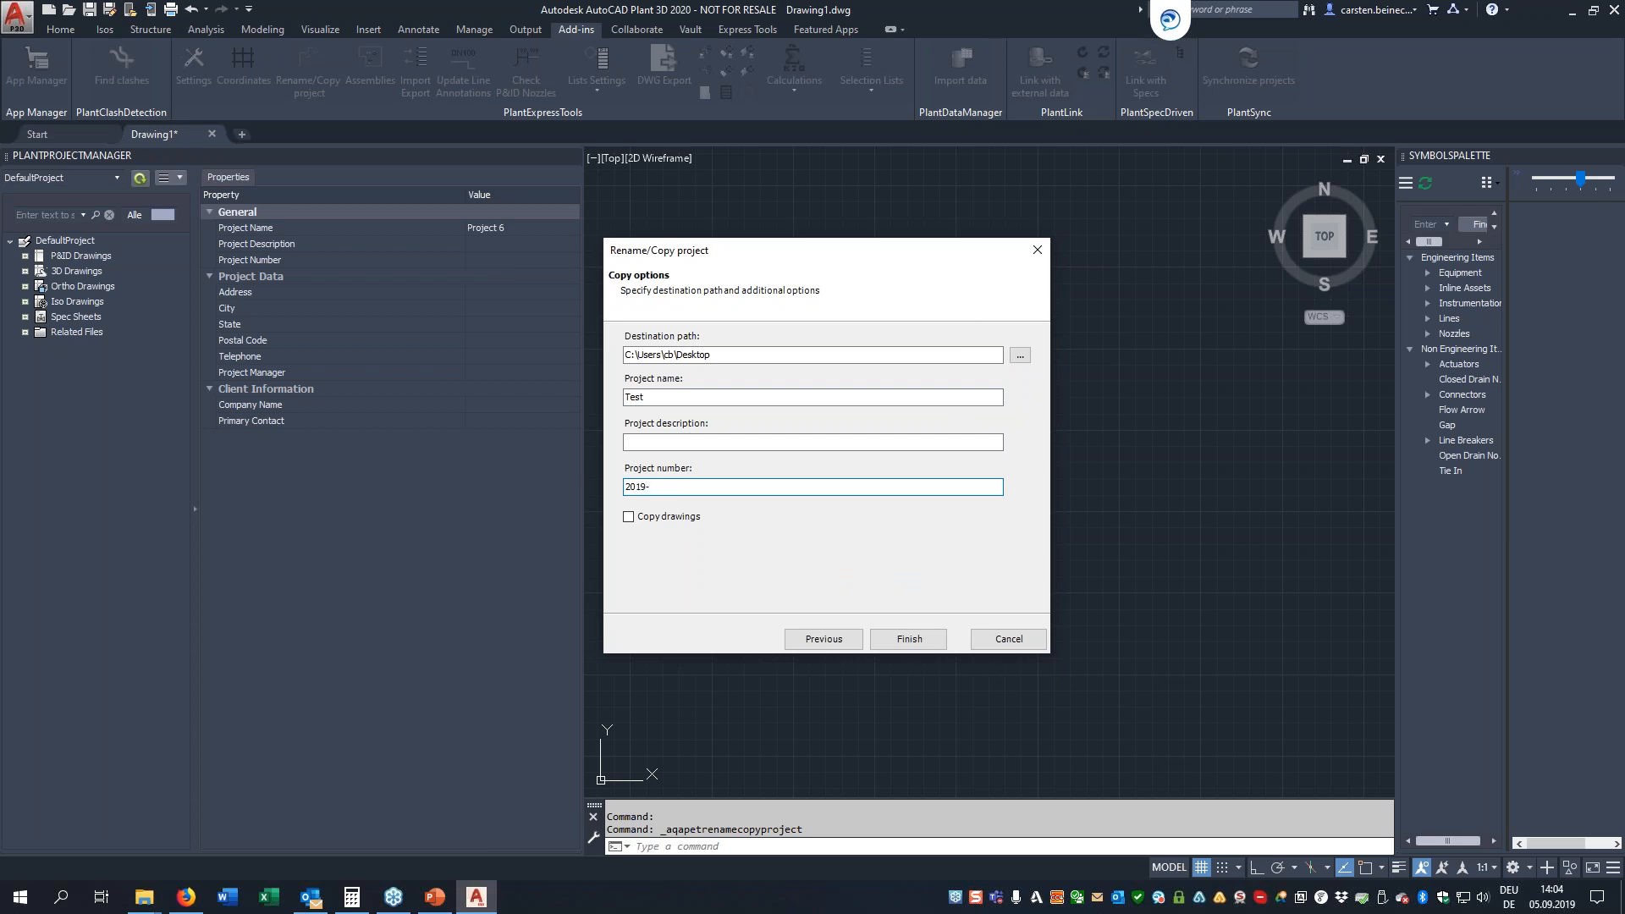
{"action": "left_click", "coordinate": [628, 517]}
{"action": "left_click", "coordinate": [925, 646]}
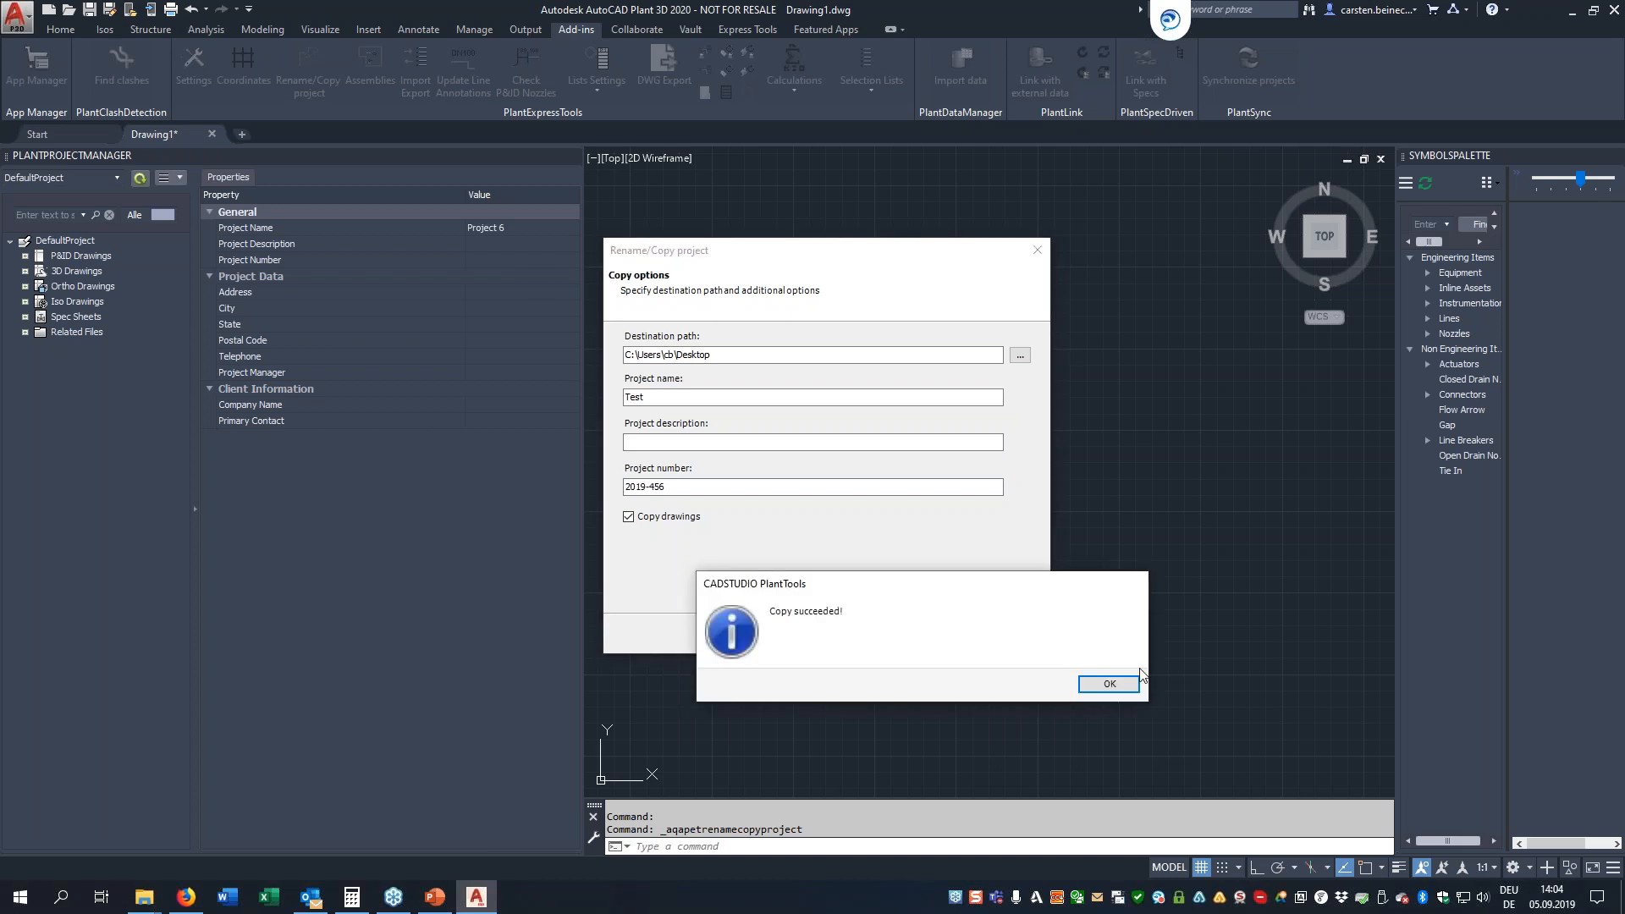
{"action": "left_click", "coordinate": [1124, 690]}
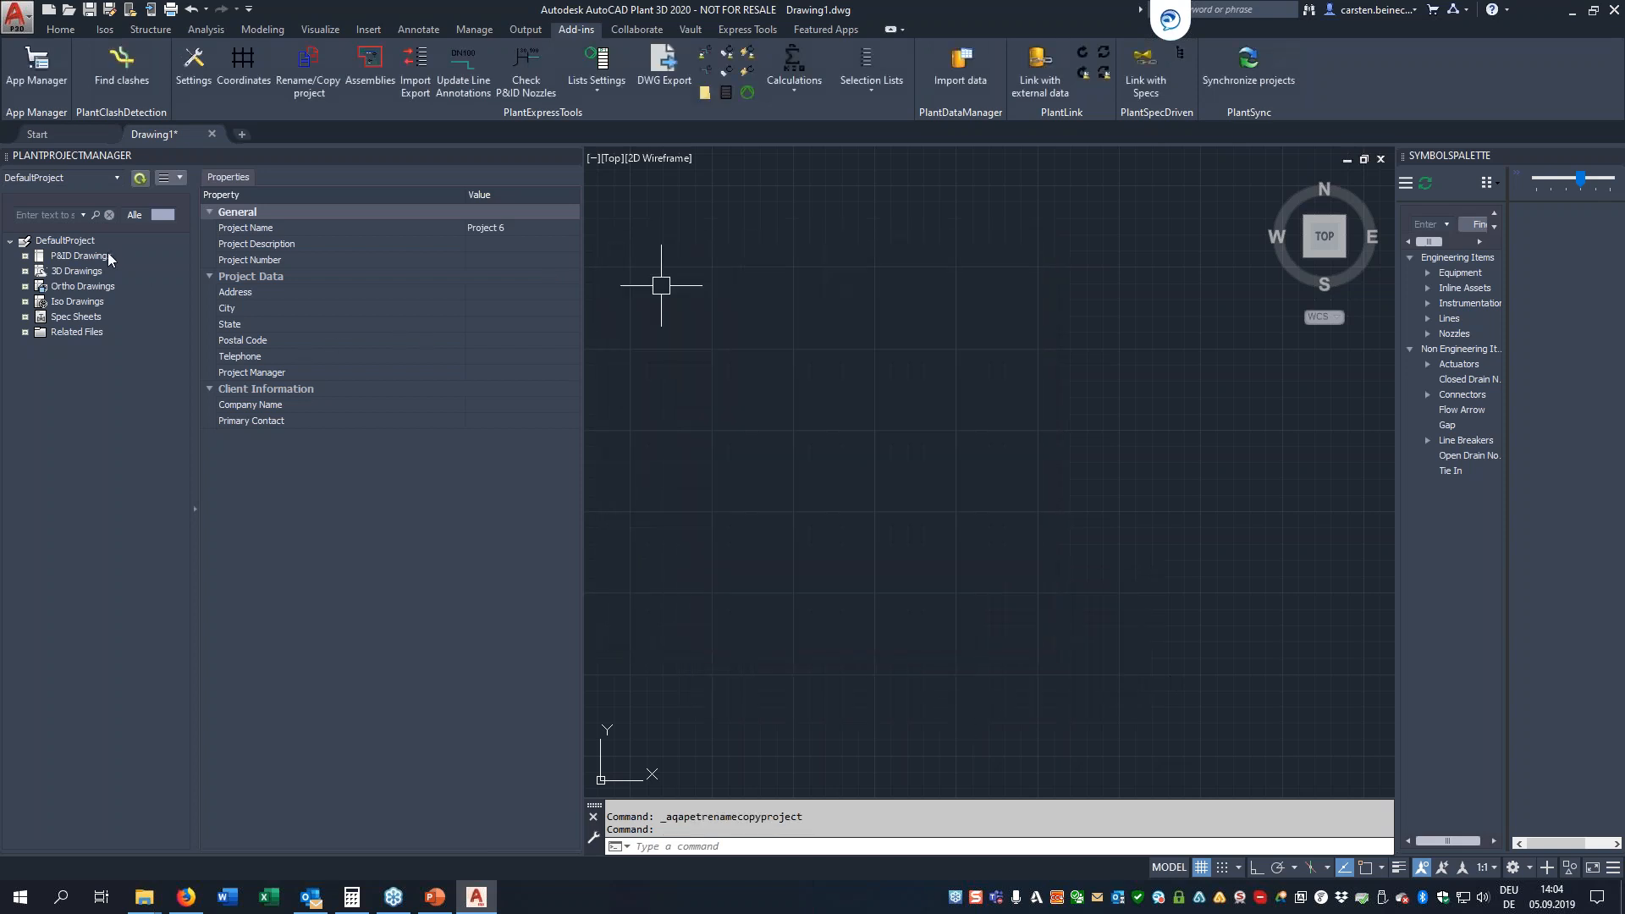
Try to open another project from the PlantProjectManager while the default project is loaded
{"action": "left_click", "coordinate": [115, 176]}
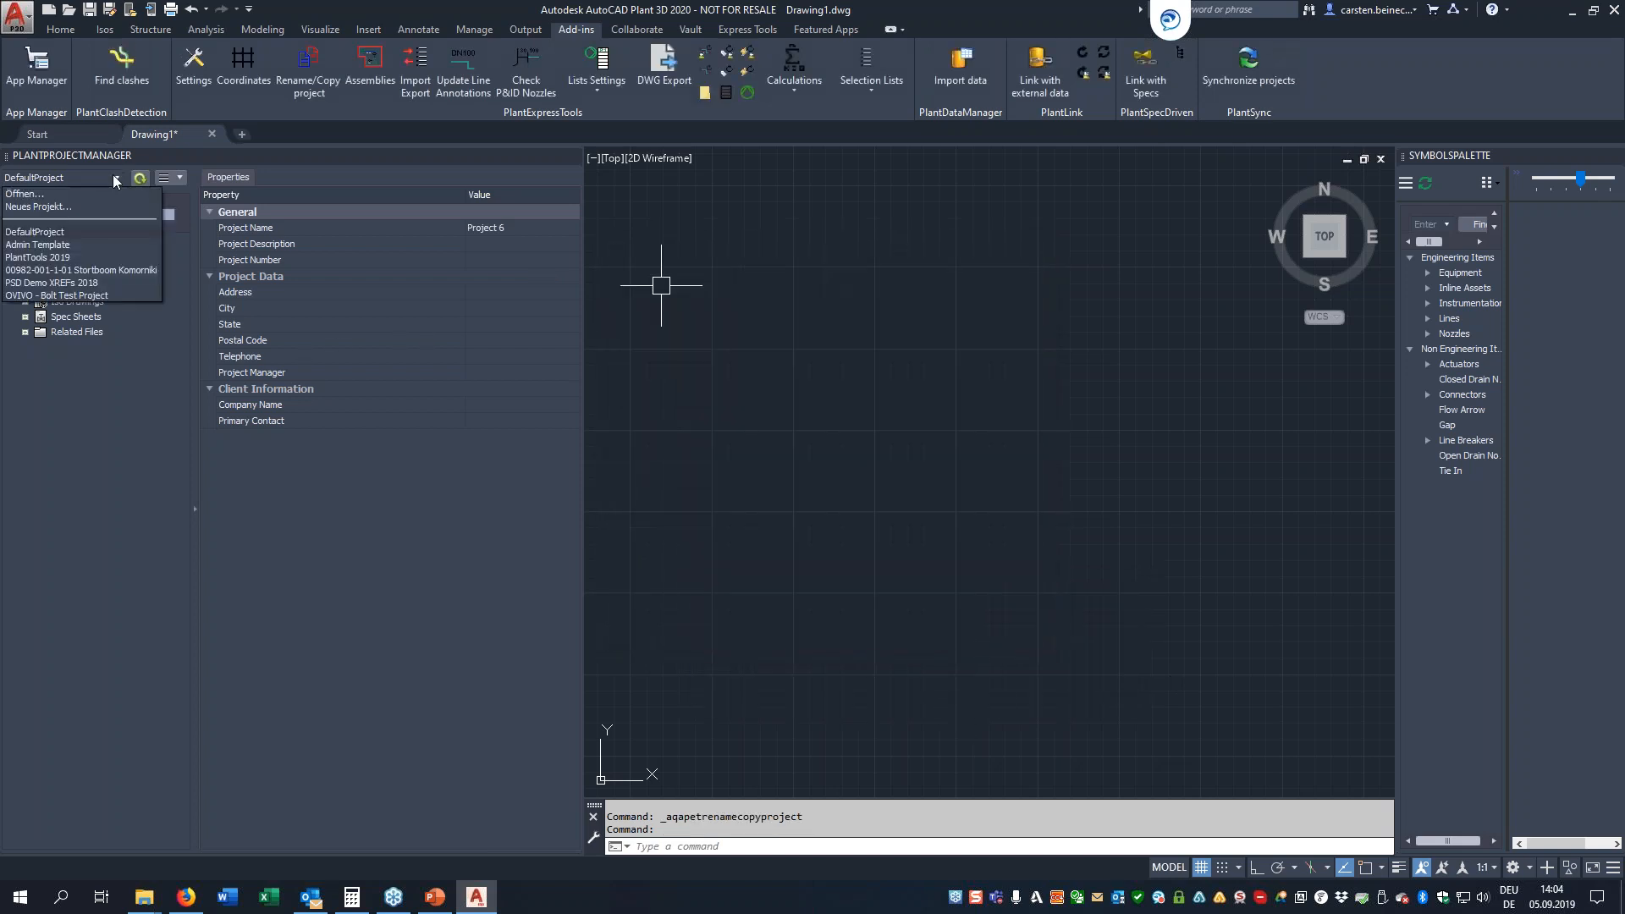
{"action": "left_click", "coordinate": [33, 195]}
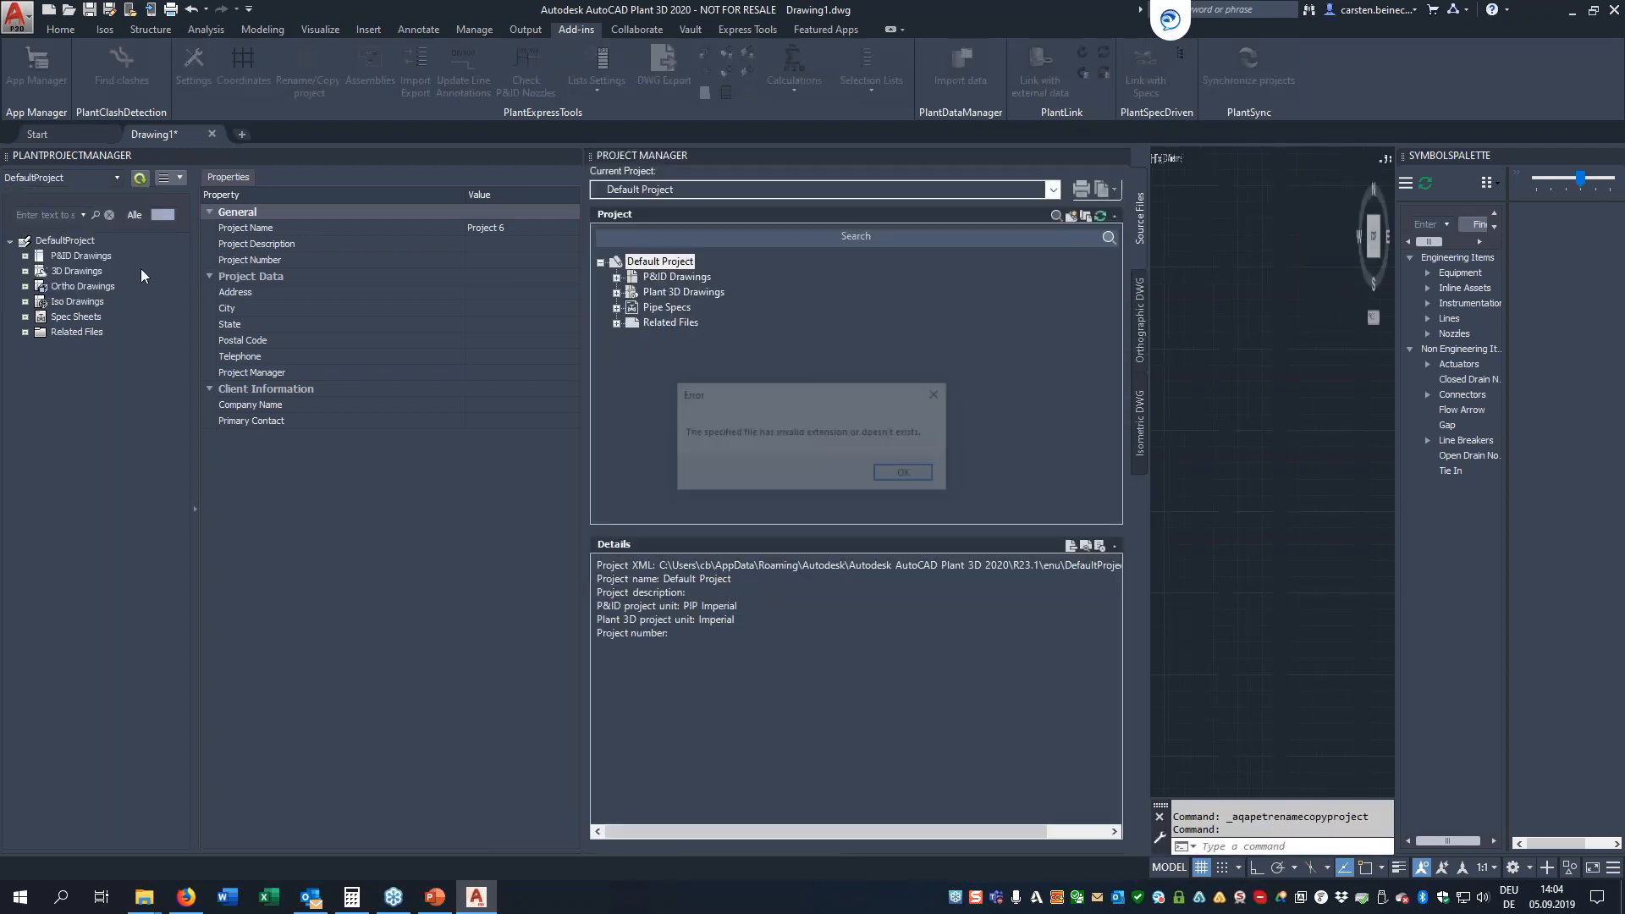
{"action": "left_click", "coordinate": [903, 475]}
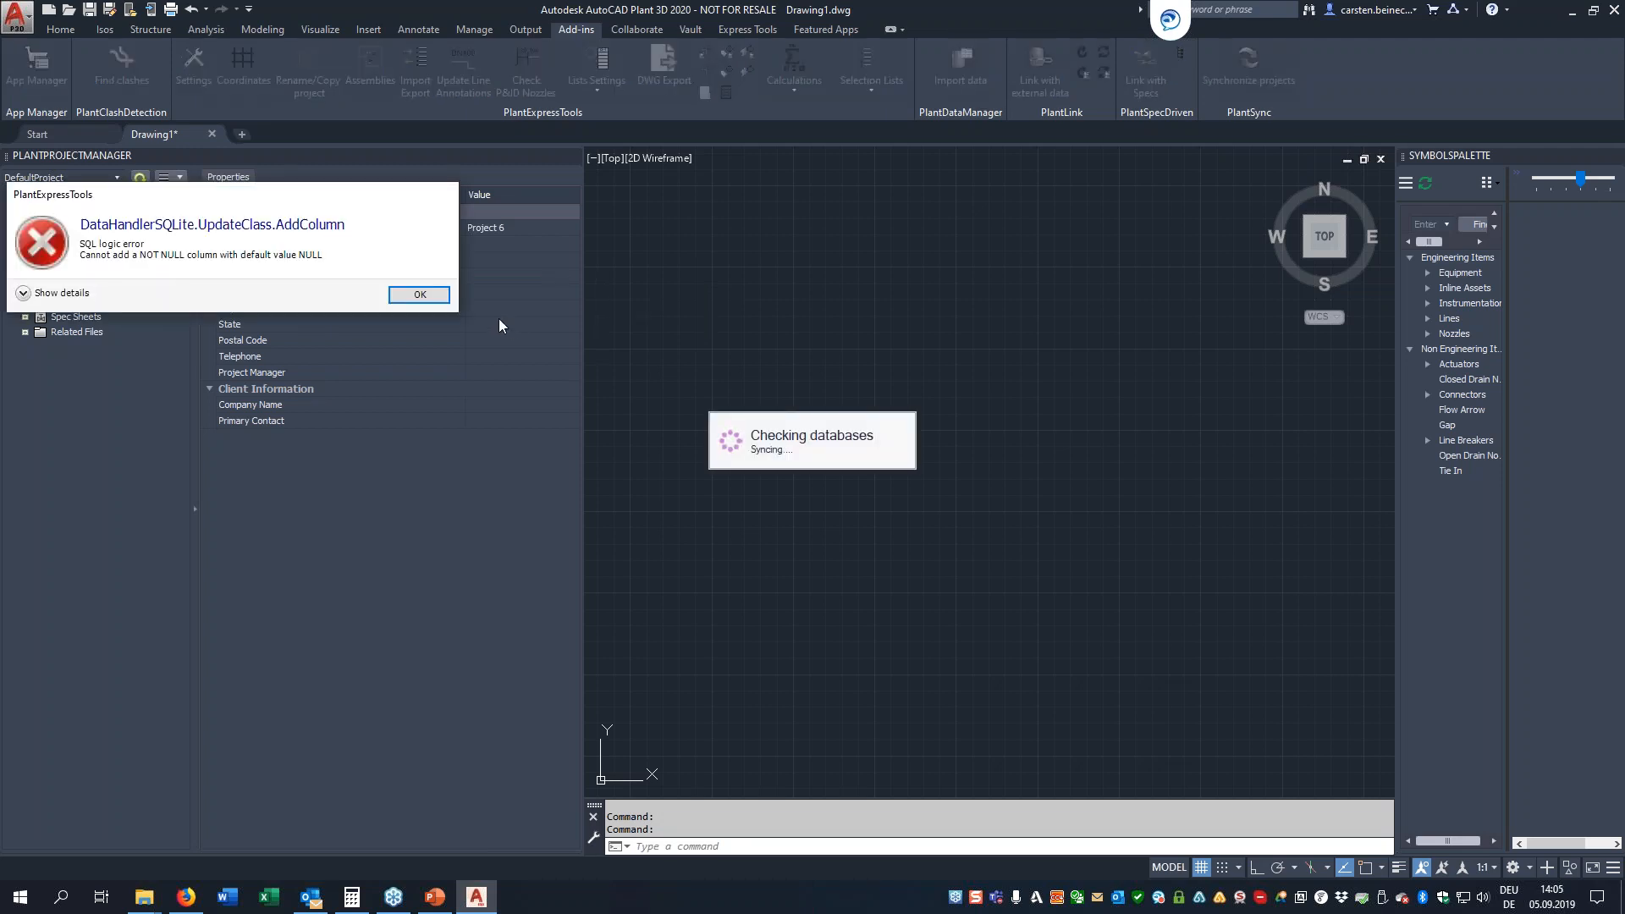
{"action": "left_click", "coordinate": [433, 295]}
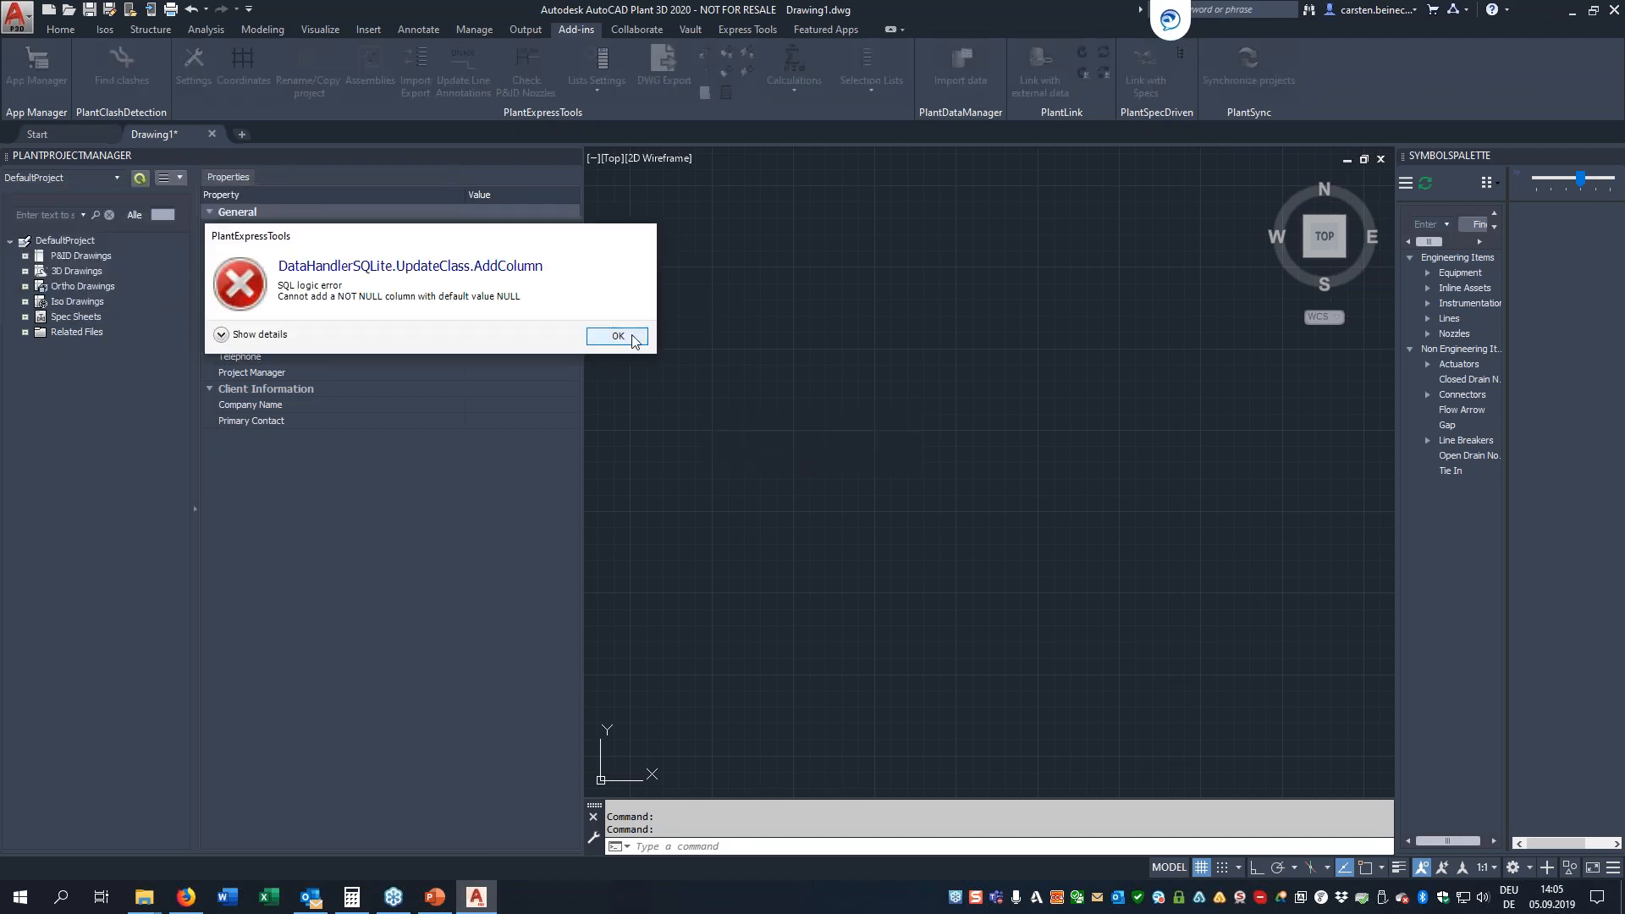
{"action": "left_click", "coordinate": [633, 335]}
Close the default project and open Project.xml from the copied Test project folder
{"action": "right_click", "coordinate": [81, 241]}
{"action": "left_click", "coordinate": [138, 253]}
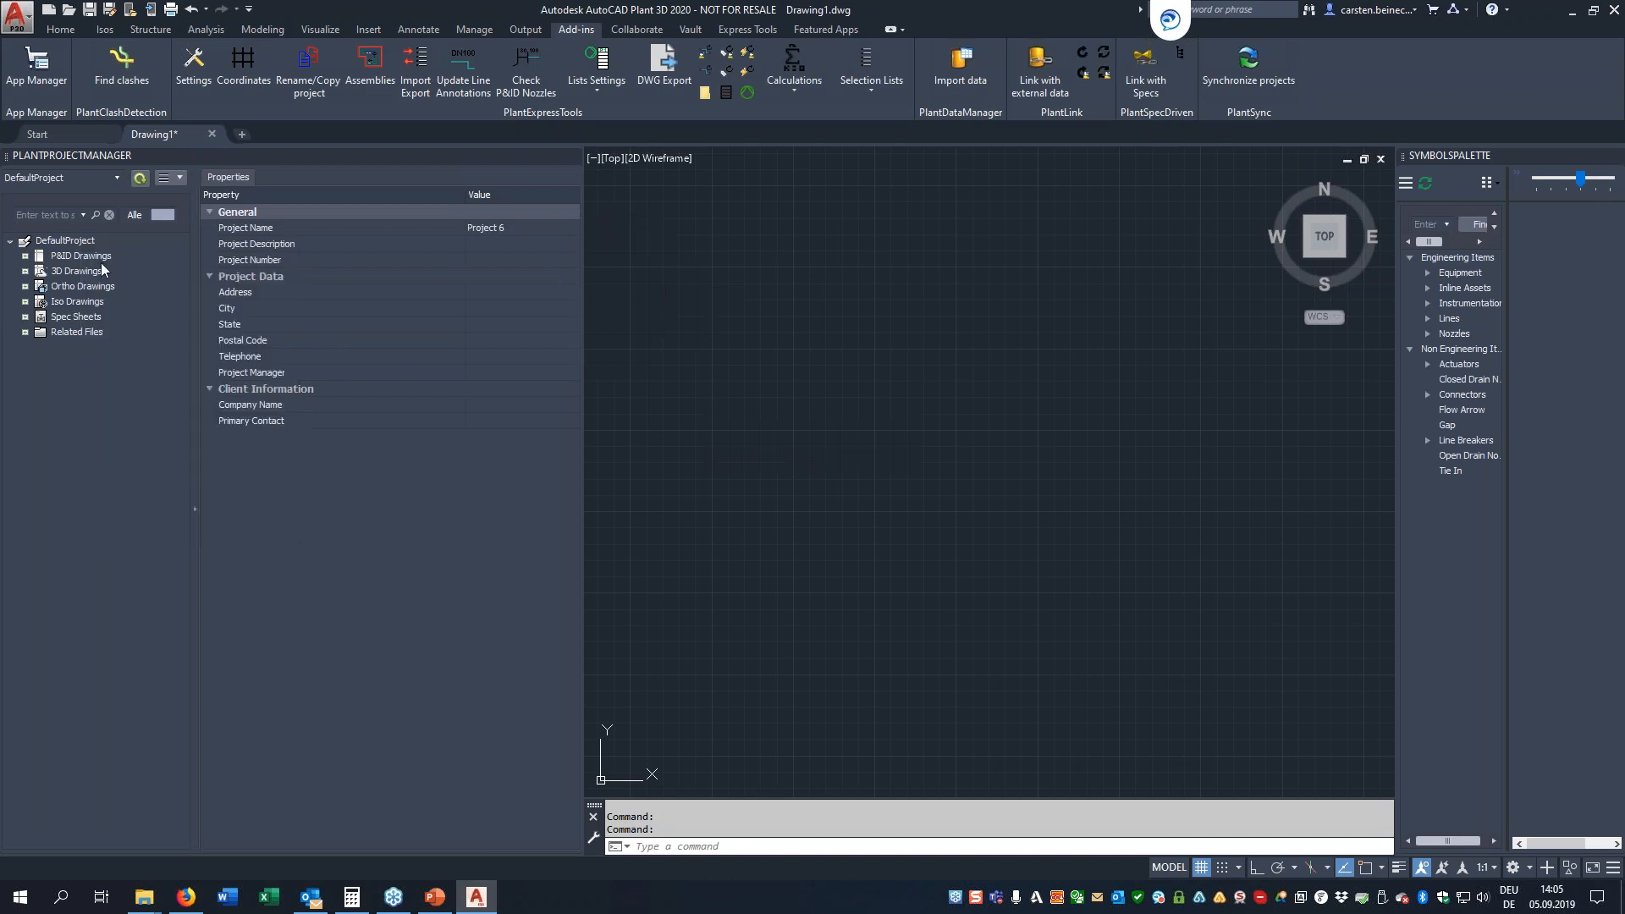
{"action": "left_click", "coordinate": [117, 178]}
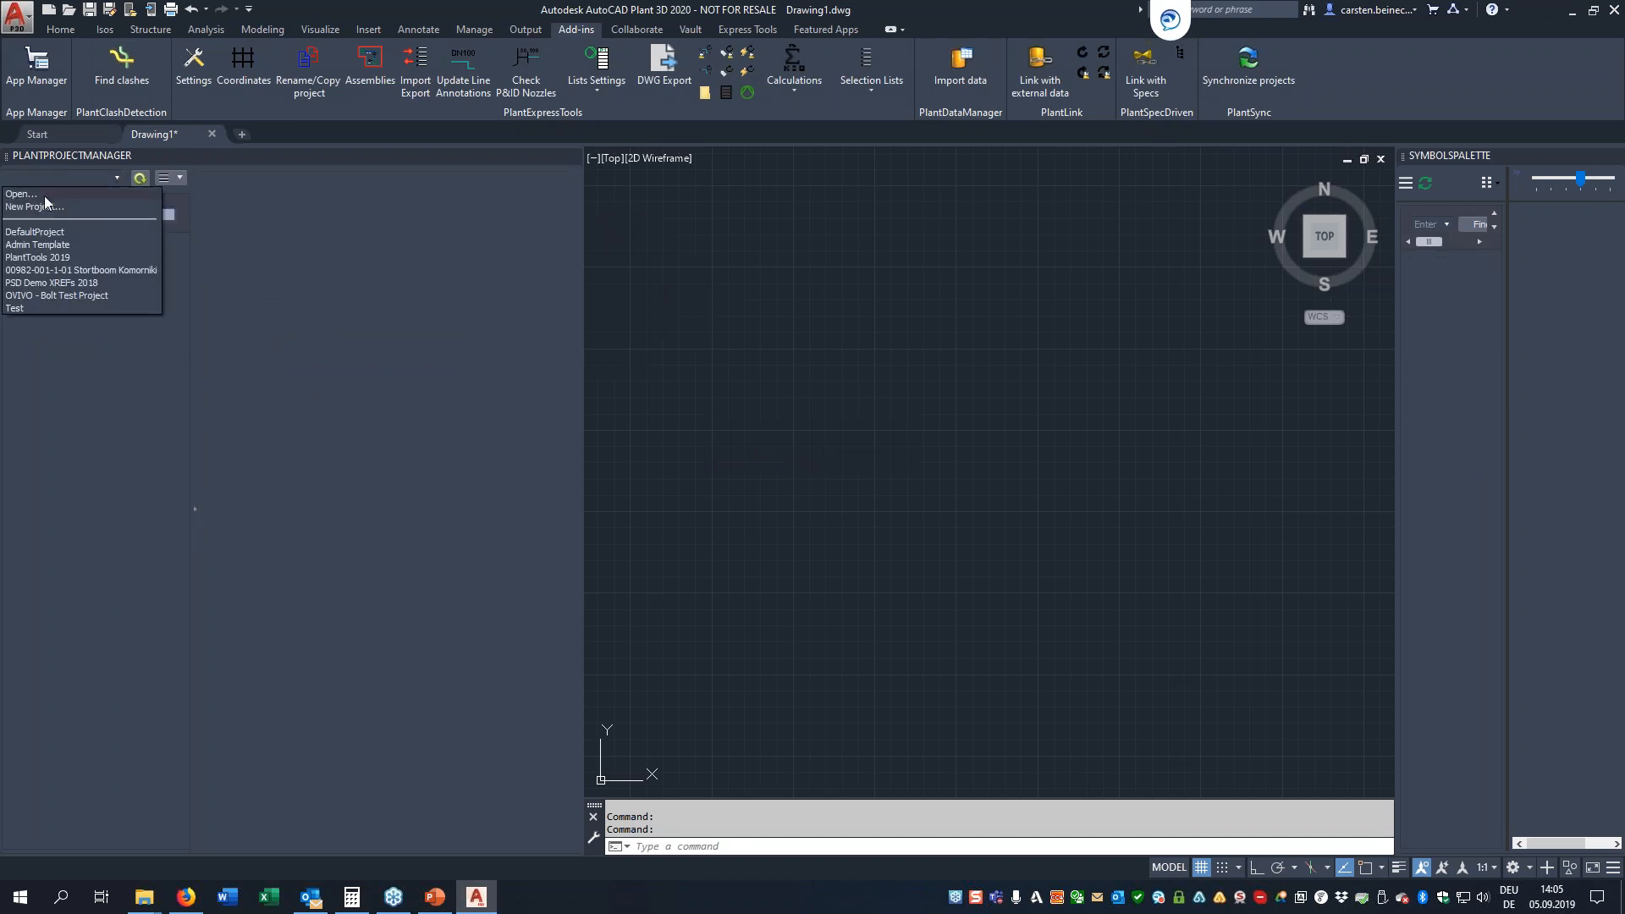
{"action": "left_click", "coordinate": [44, 197]}
{"action": "left_click", "coordinate": [734, 216]}
{"action": "left_click", "coordinate": [734, 216]}
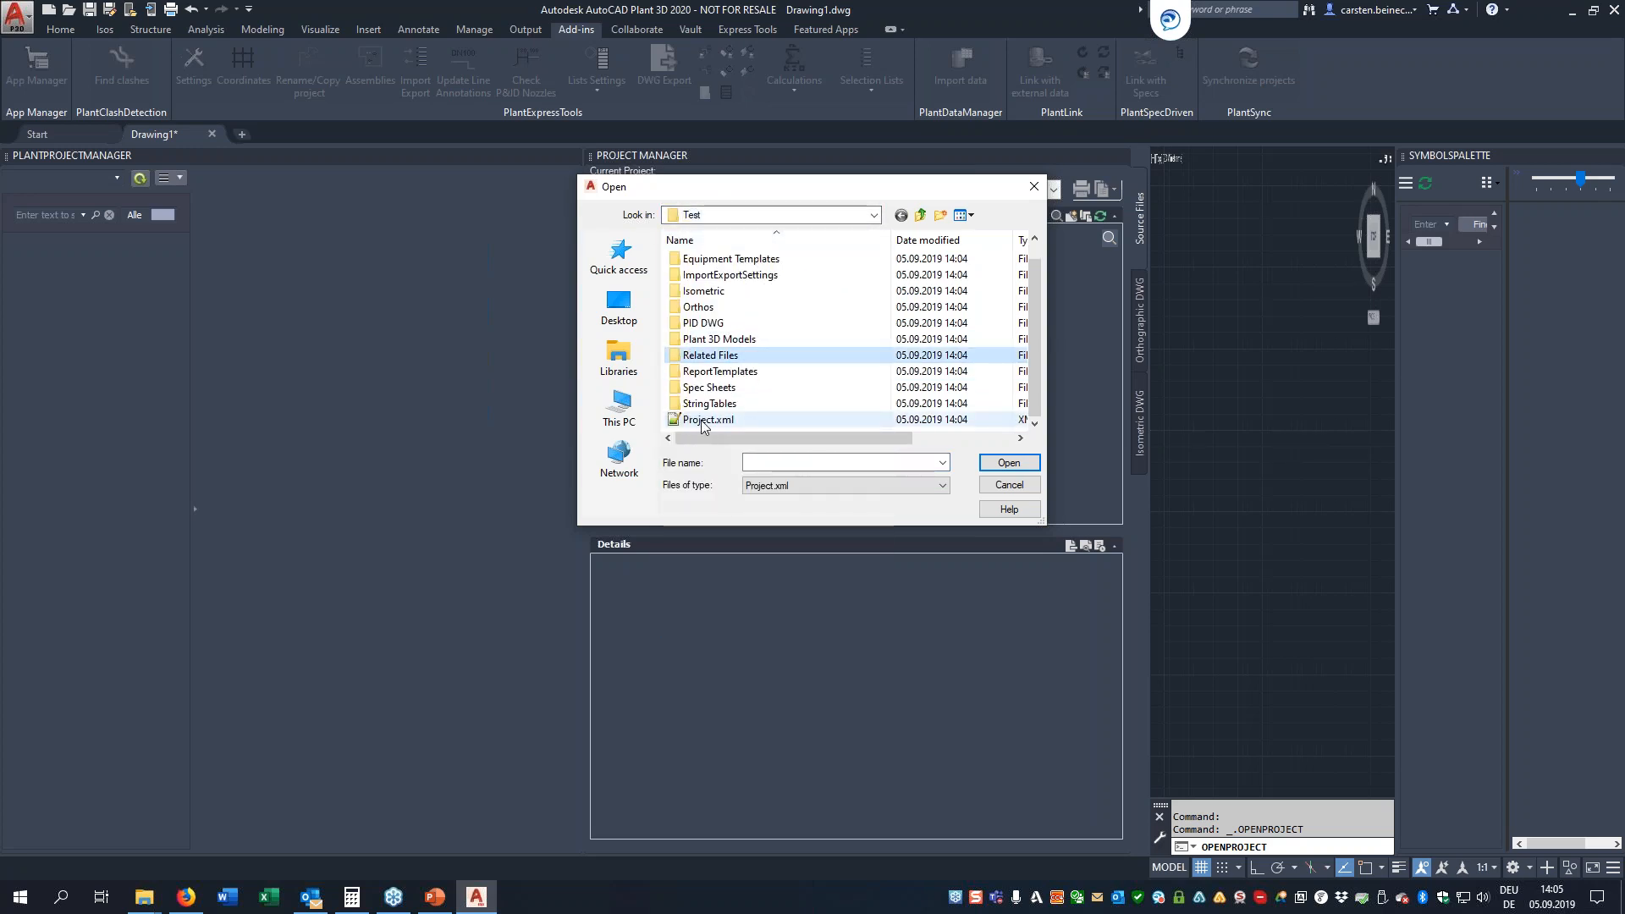
{"action": "double_click", "coordinate": [703, 419]}
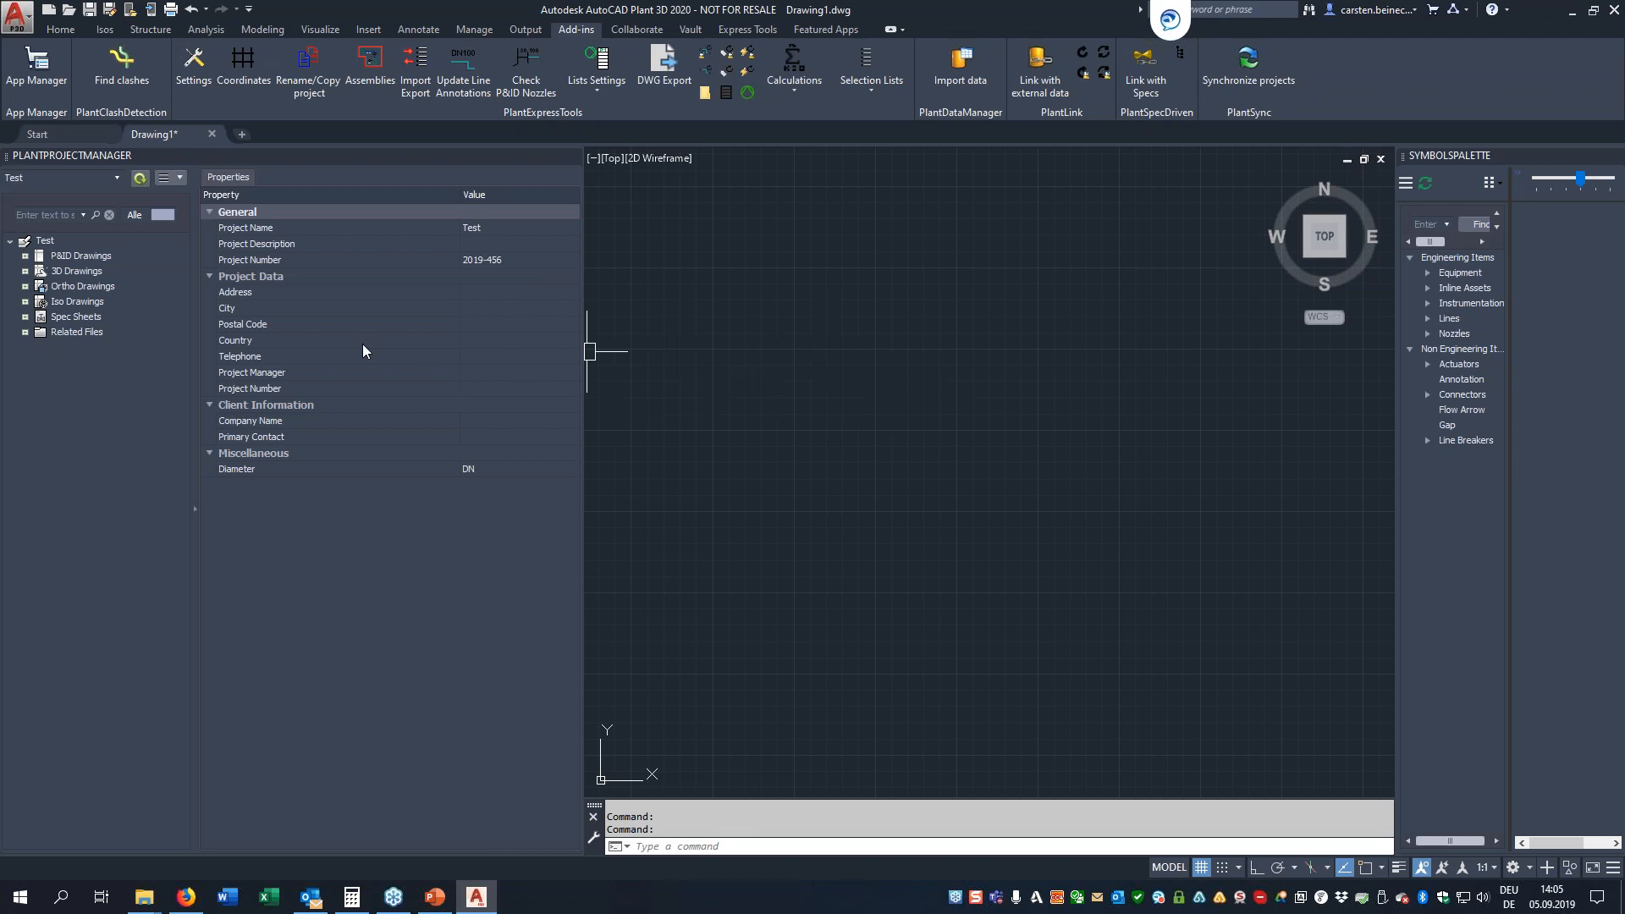
Open drawing PID 001 from the Test project's P&ID drawings
{"action": "left_click", "coordinate": [25, 256]}
{"action": "left_click", "coordinate": [54, 271]}
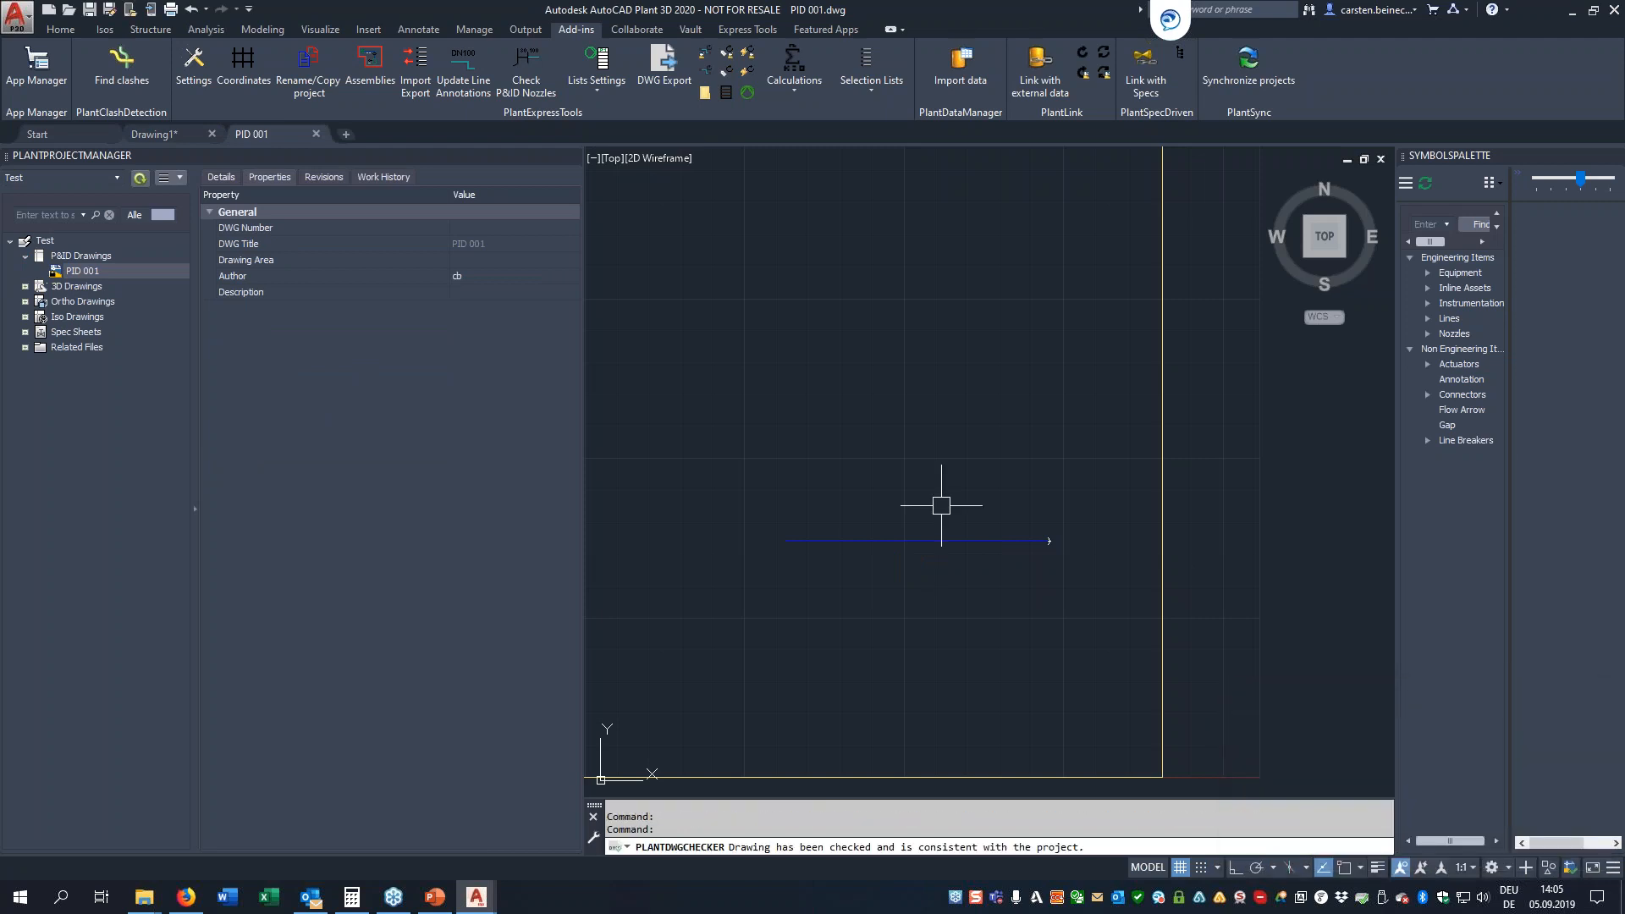
Examine the Pipe Line Group service choices offered when assigning a tag to the blue pipe line, without assigning one
{"action": "left_click", "coordinate": [955, 483]}
{"action": "left_click", "coordinate": [907, 606]}
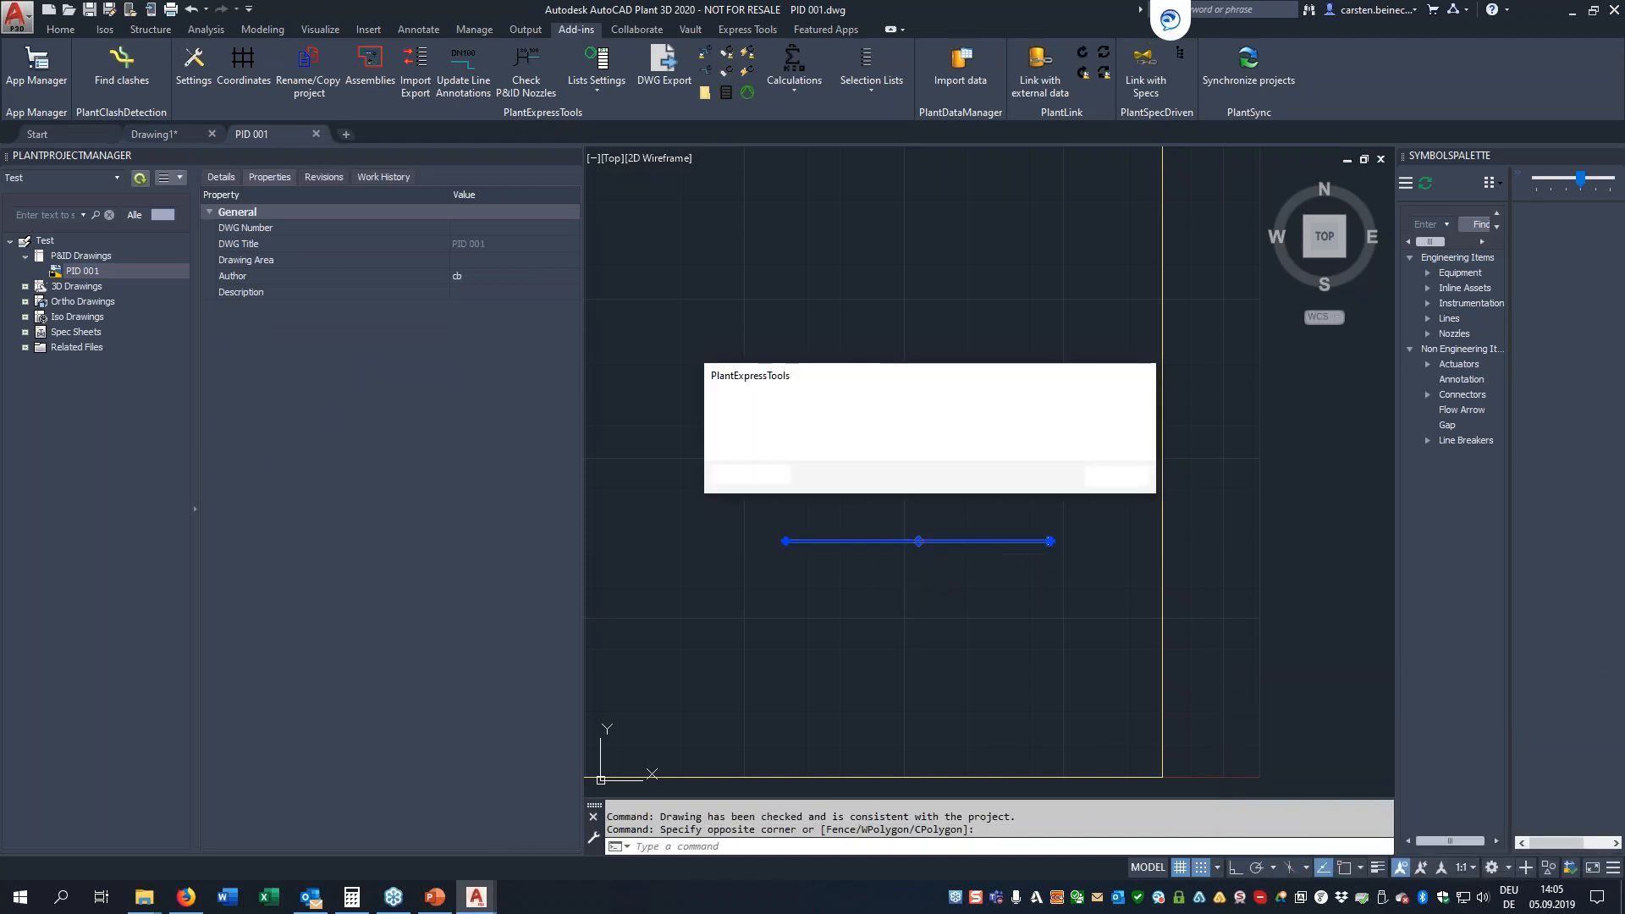
{"action": "left_click", "coordinate": [1118, 477]}
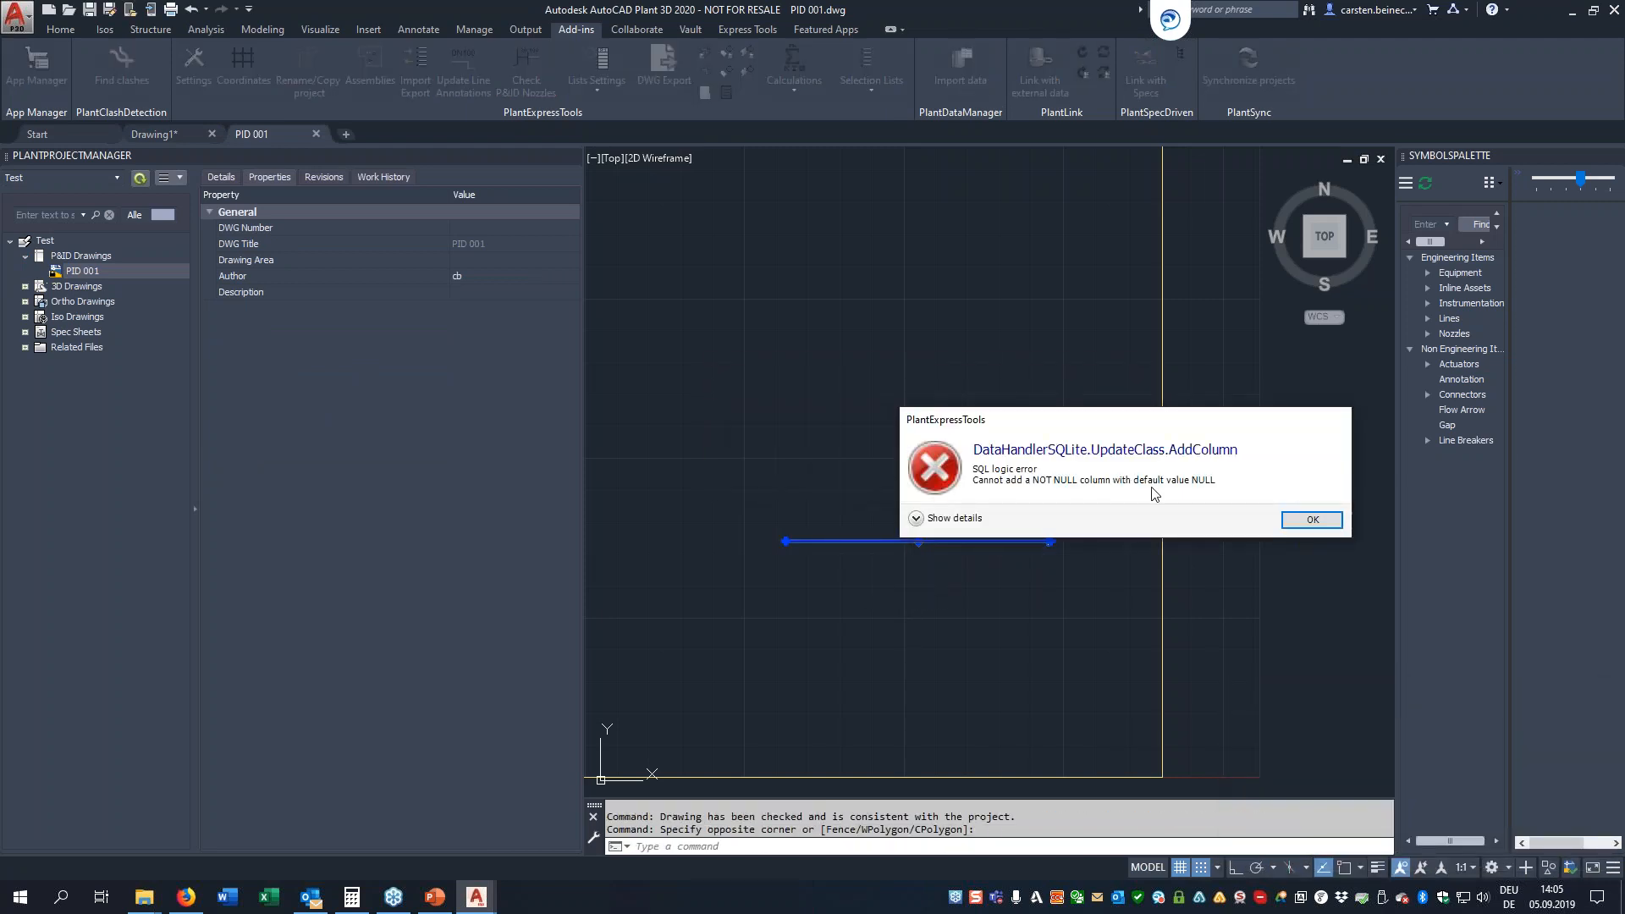
{"action": "left_click", "coordinate": [1310, 519]}
{"action": "right_click", "coordinate": [947, 496]}
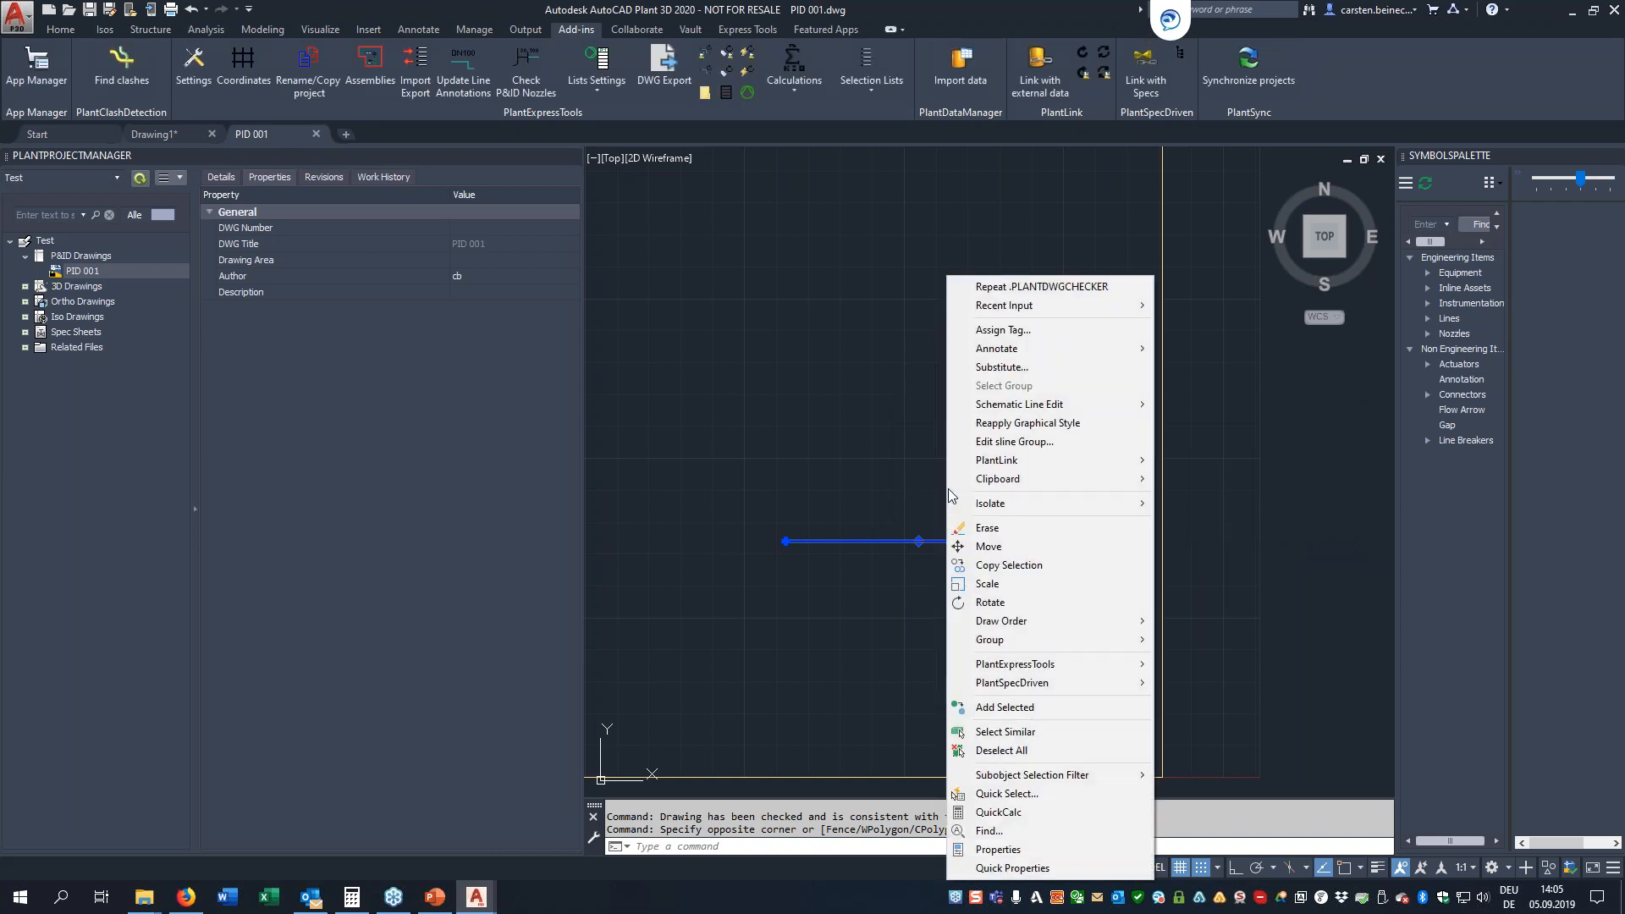
{"action": "left_click", "coordinate": [997, 330]}
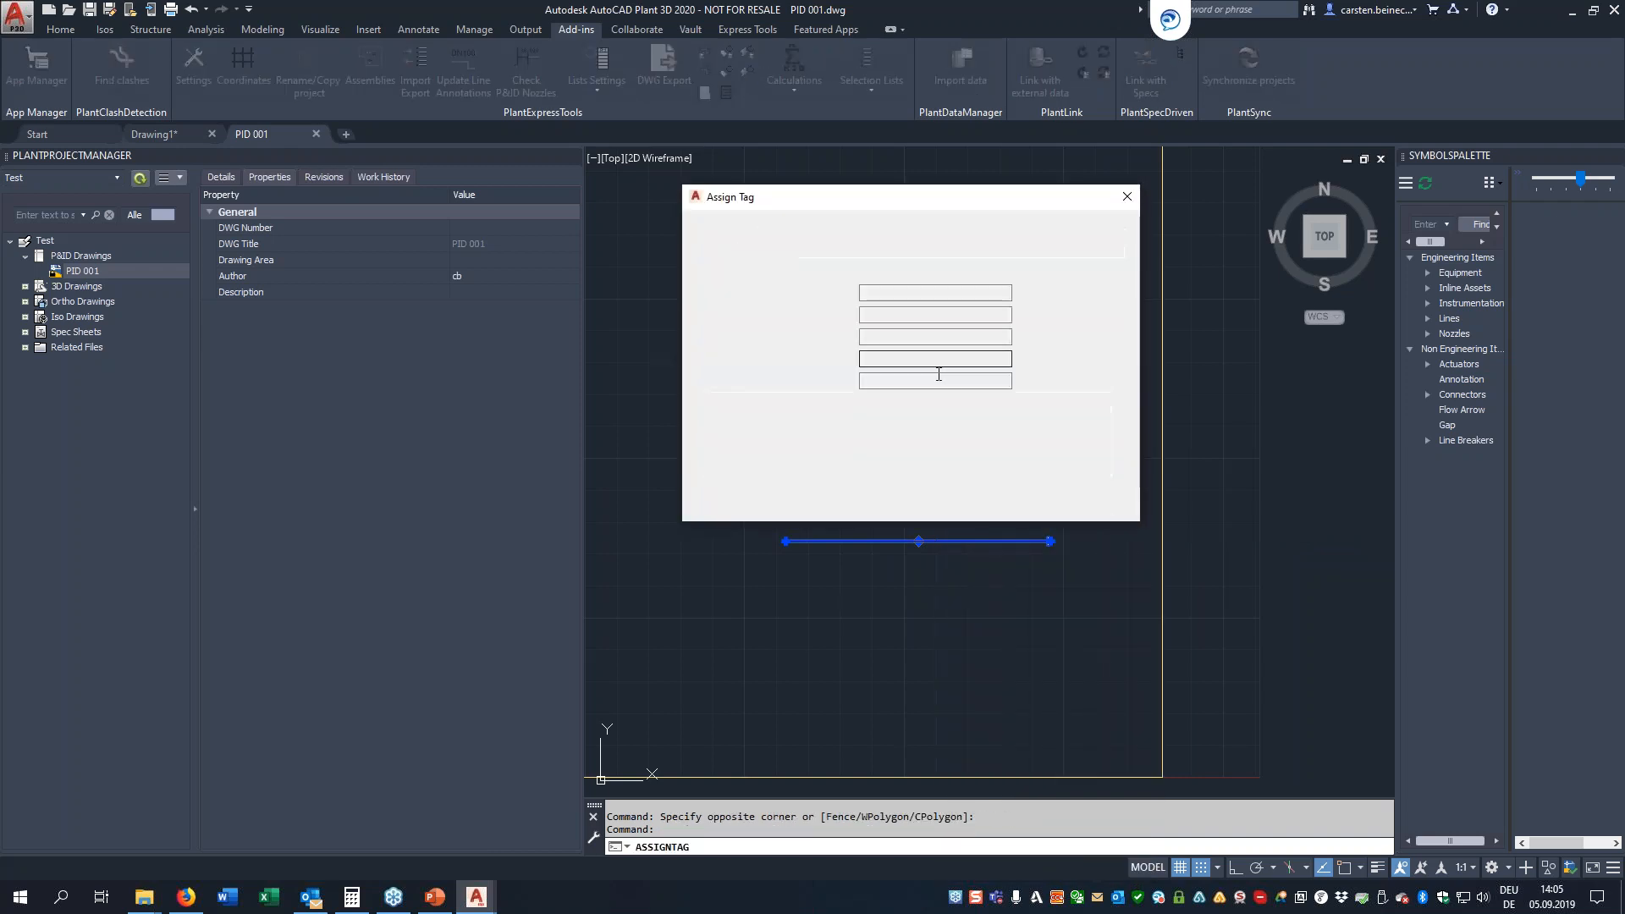
{"action": "left_click", "coordinate": [892, 358]}
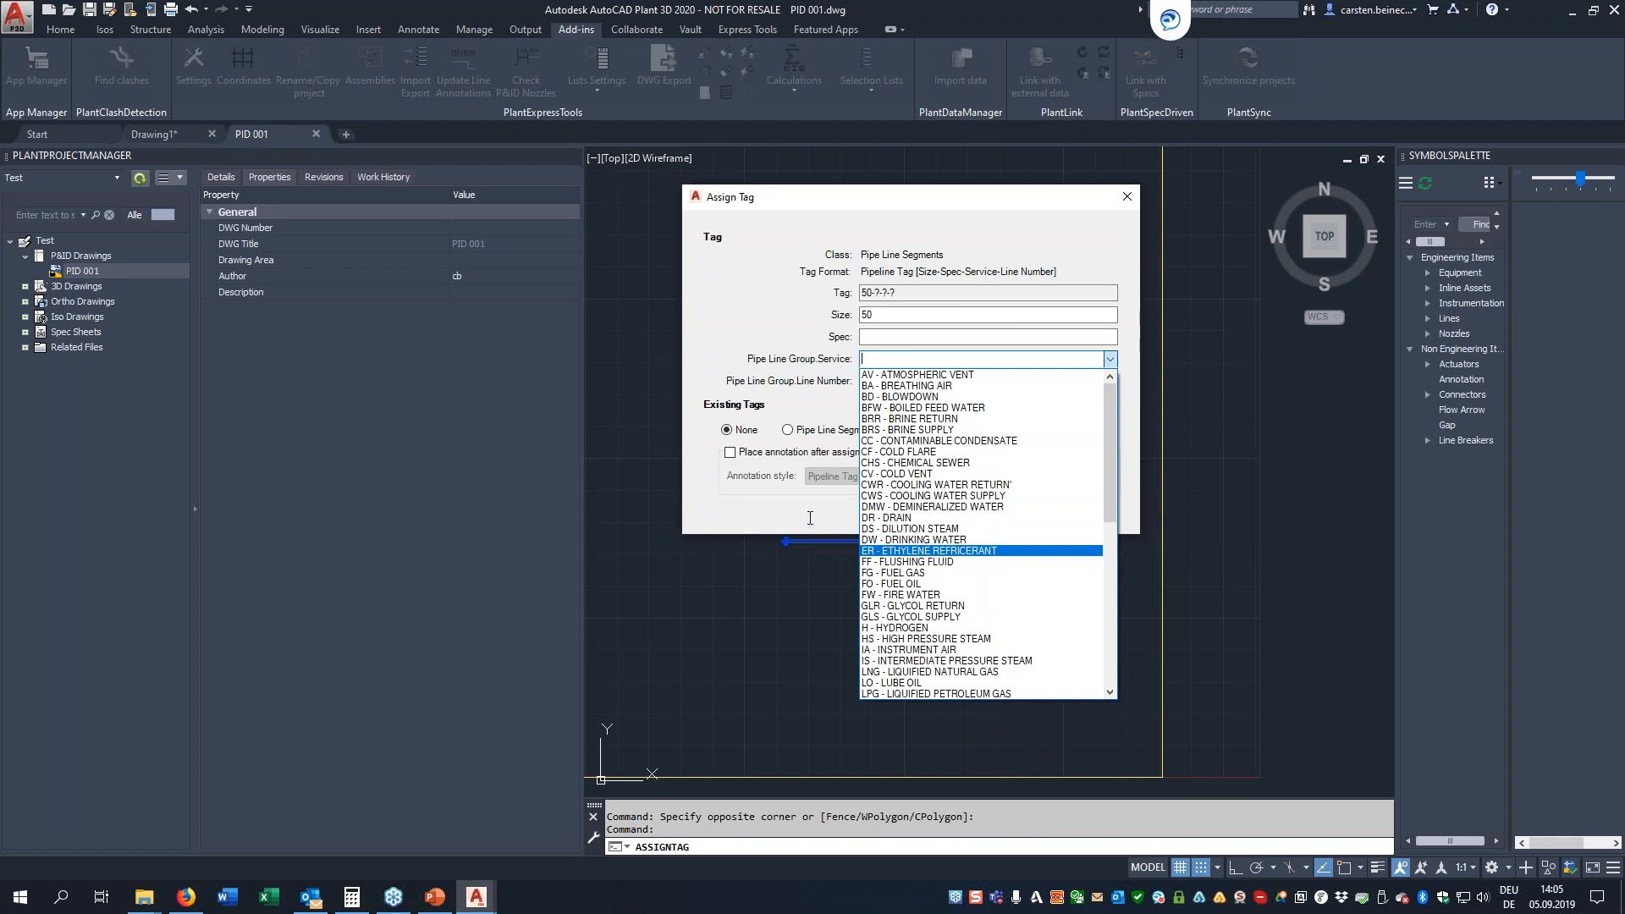
{"action": "left_click", "coordinate": [813, 518]}
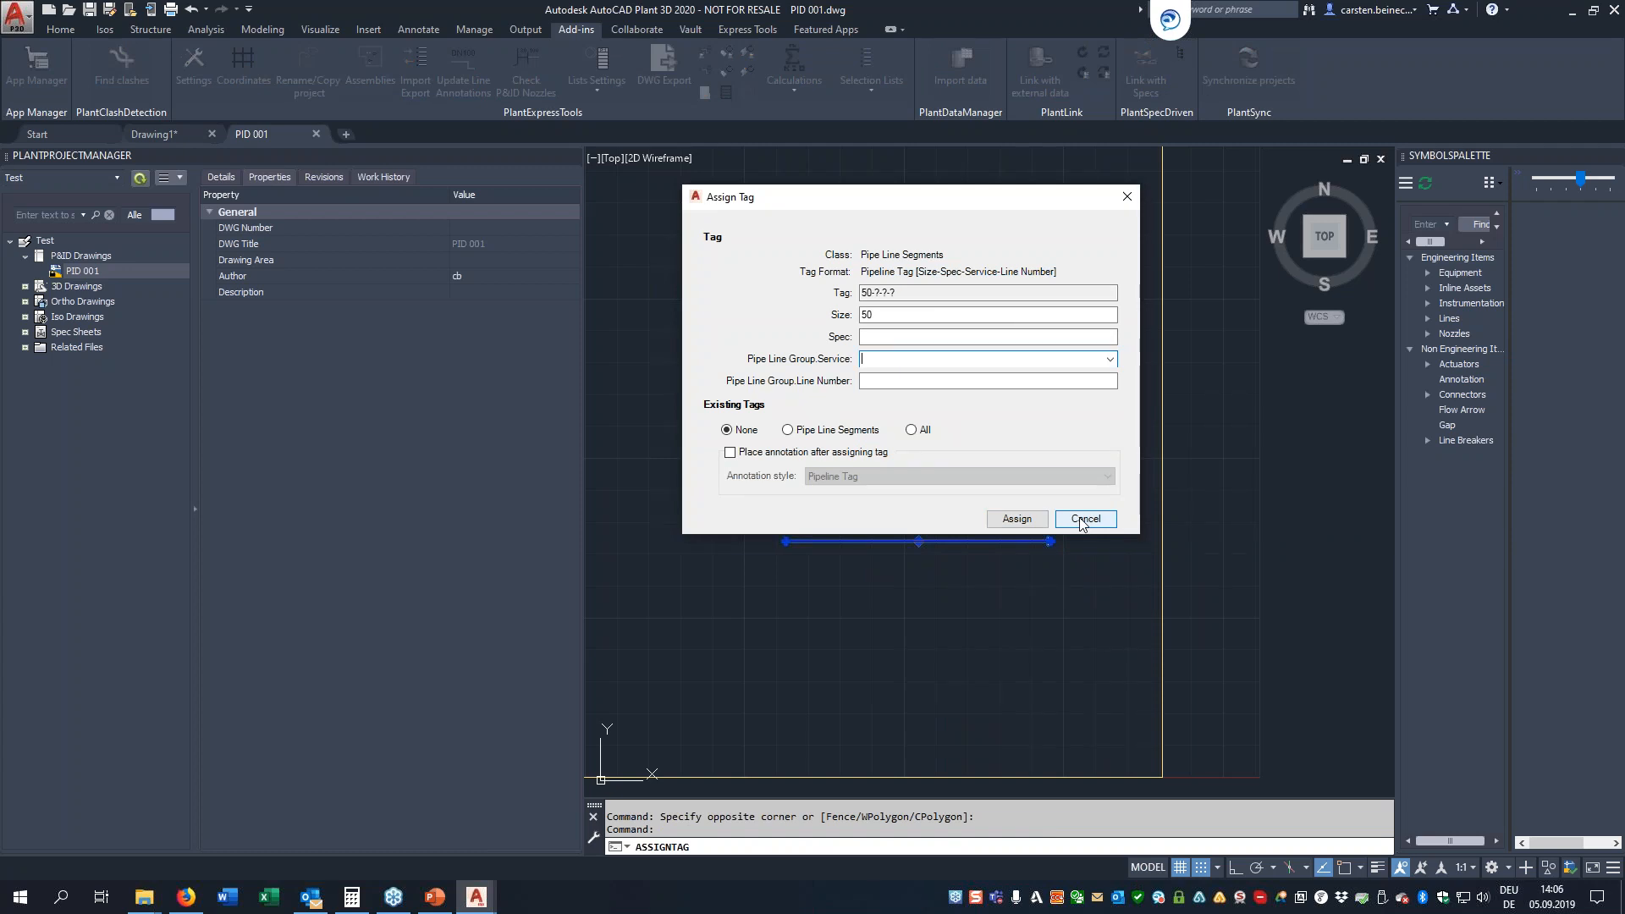
{"action": "left_click", "coordinate": [1080, 520]}
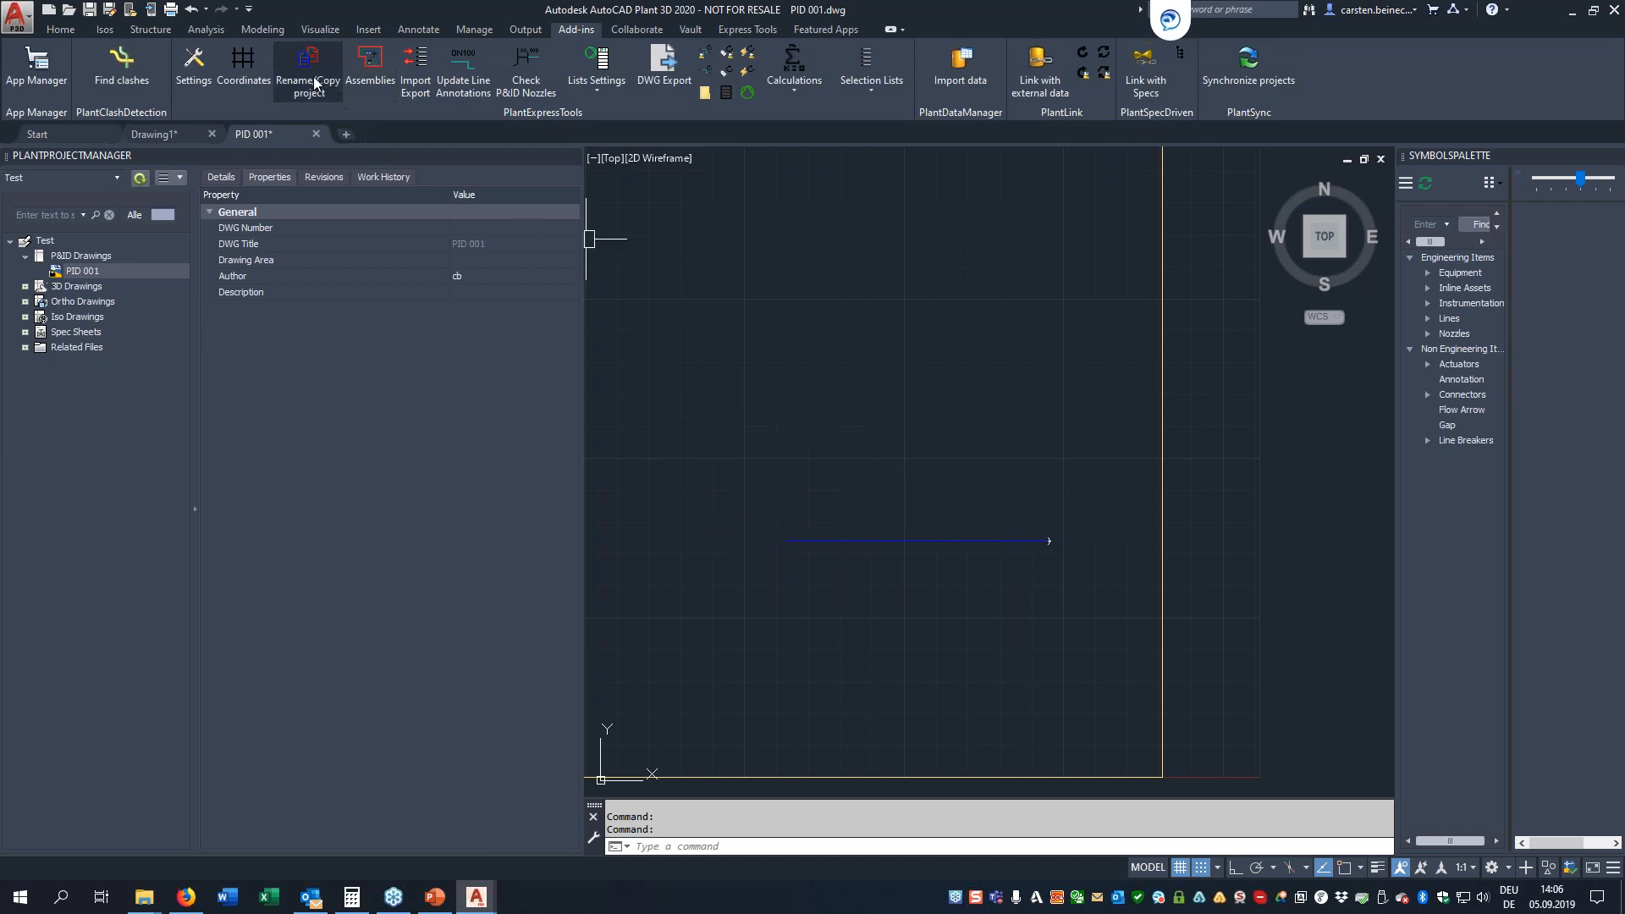
Start a selection list export with Import/Export and choose the P&ID category's Services list
{"action": "left_click", "coordinate": [417, 67]}
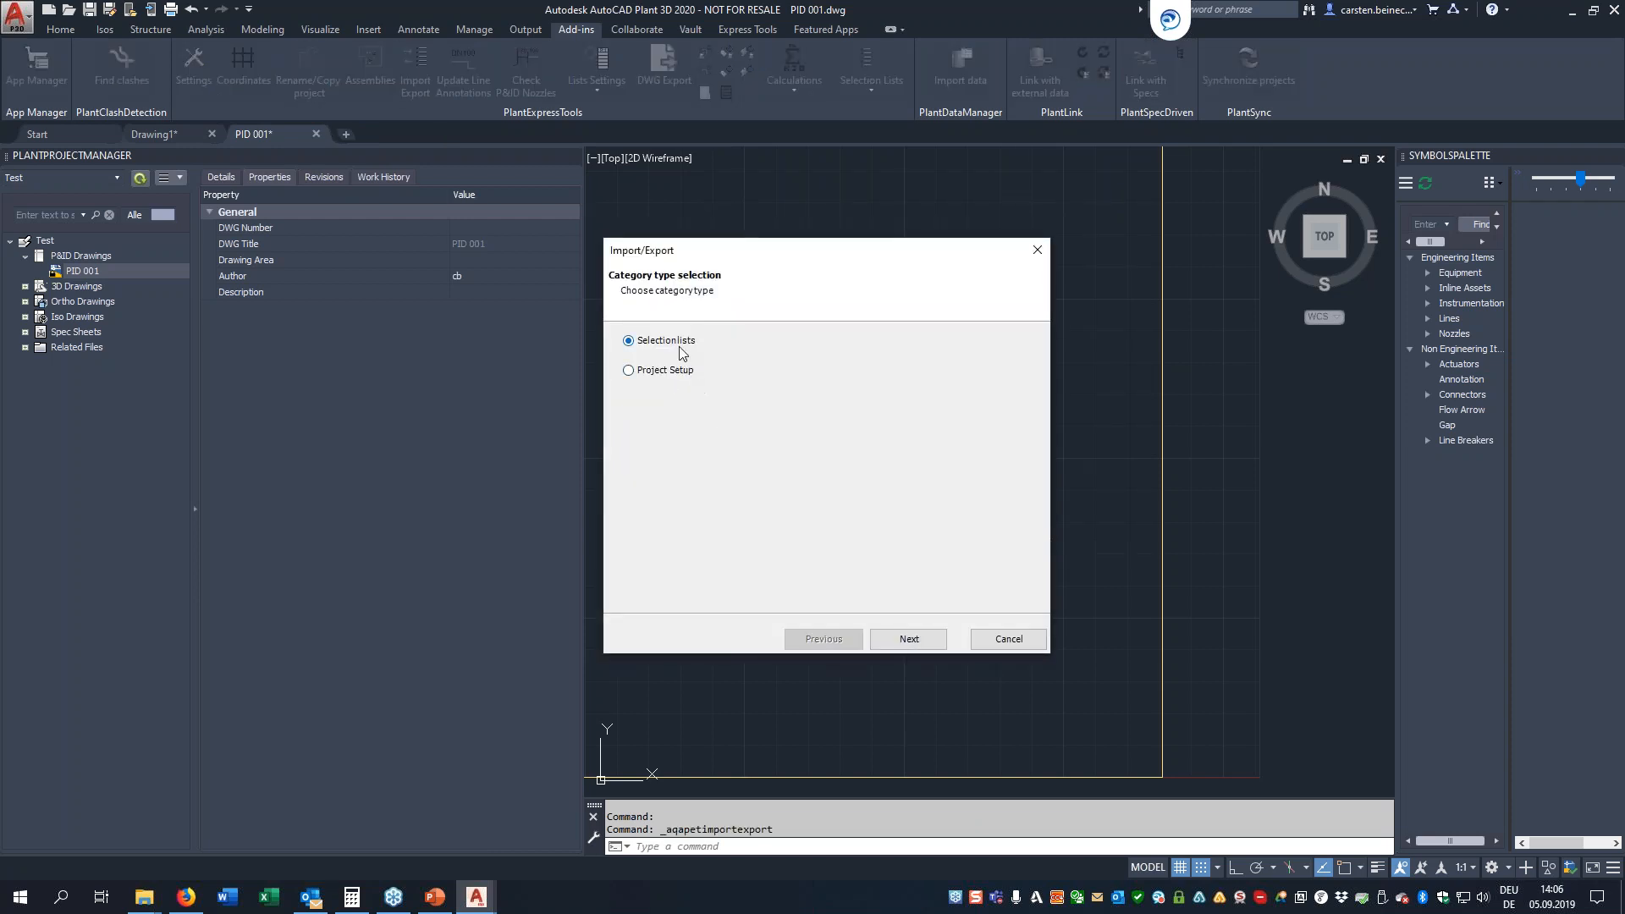
{"action": "left_click", "coordinate": [909, 639]}
{"action": "left_click", "coordinate": [686, 372]}
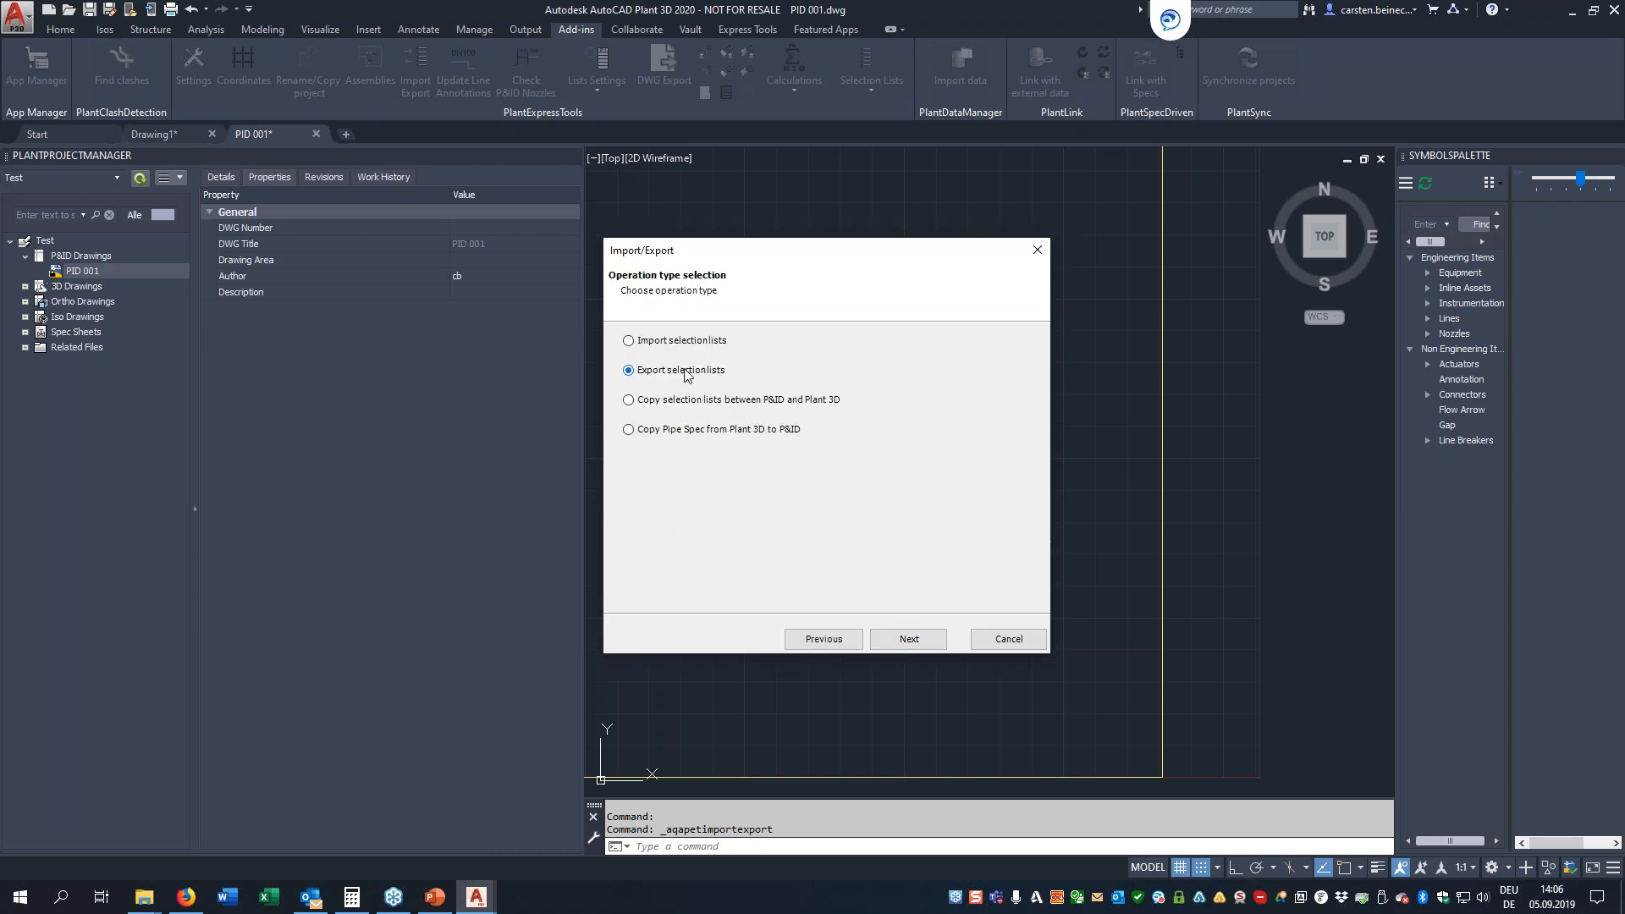
{"action": "left_click", "coordinate": [913, 643]}
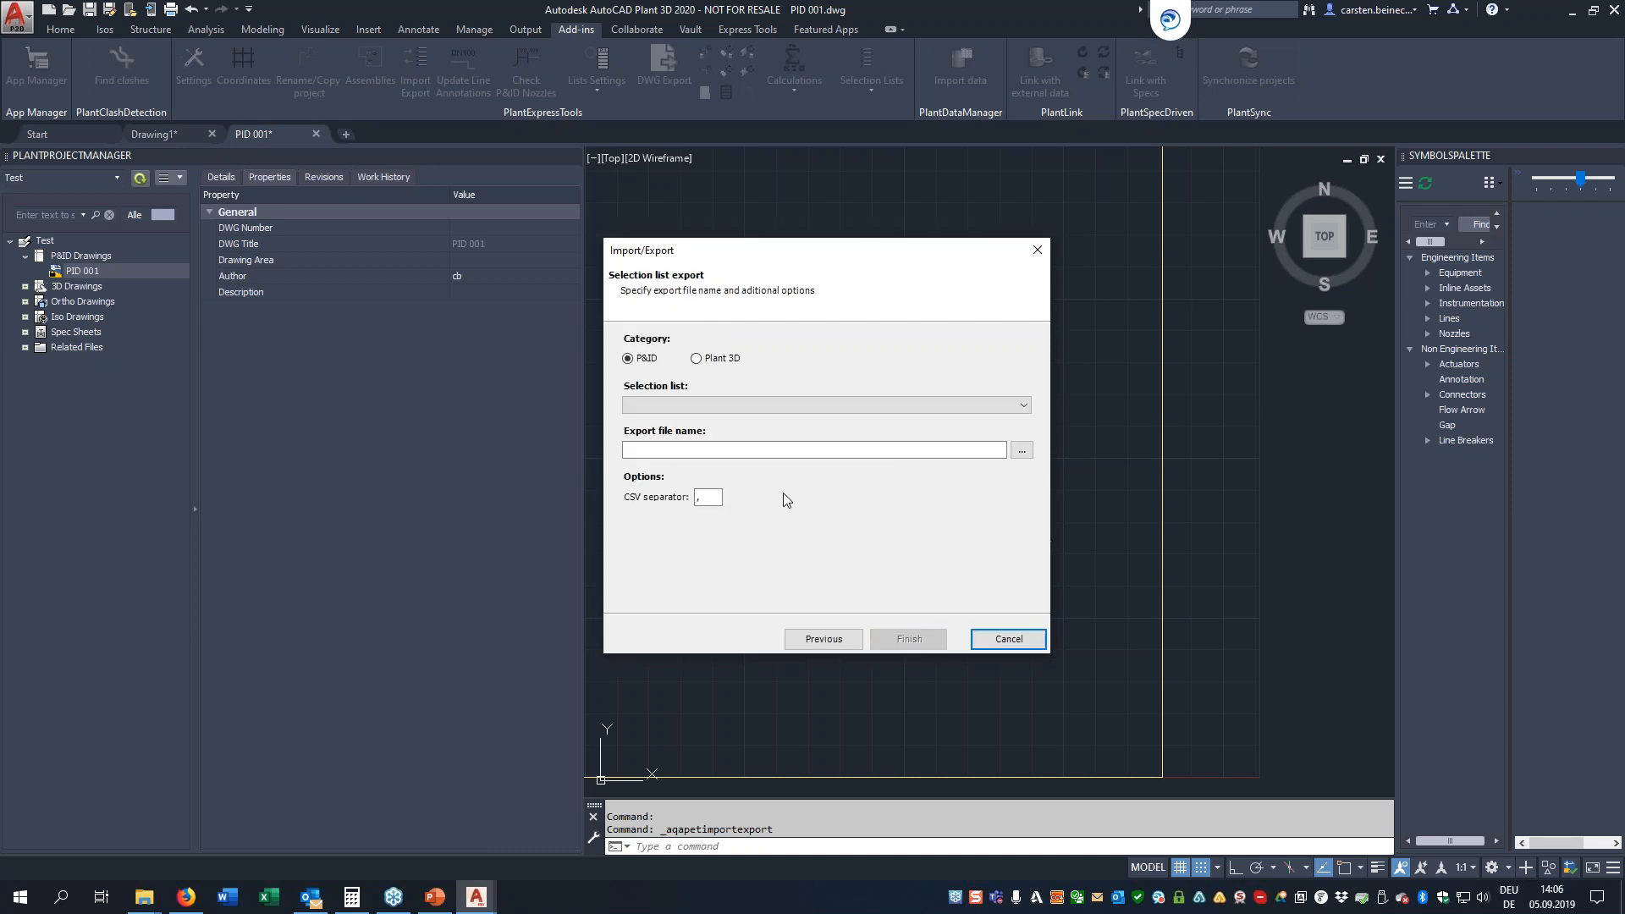
{"action": "left_click", "coordinate": [1023, 406]}
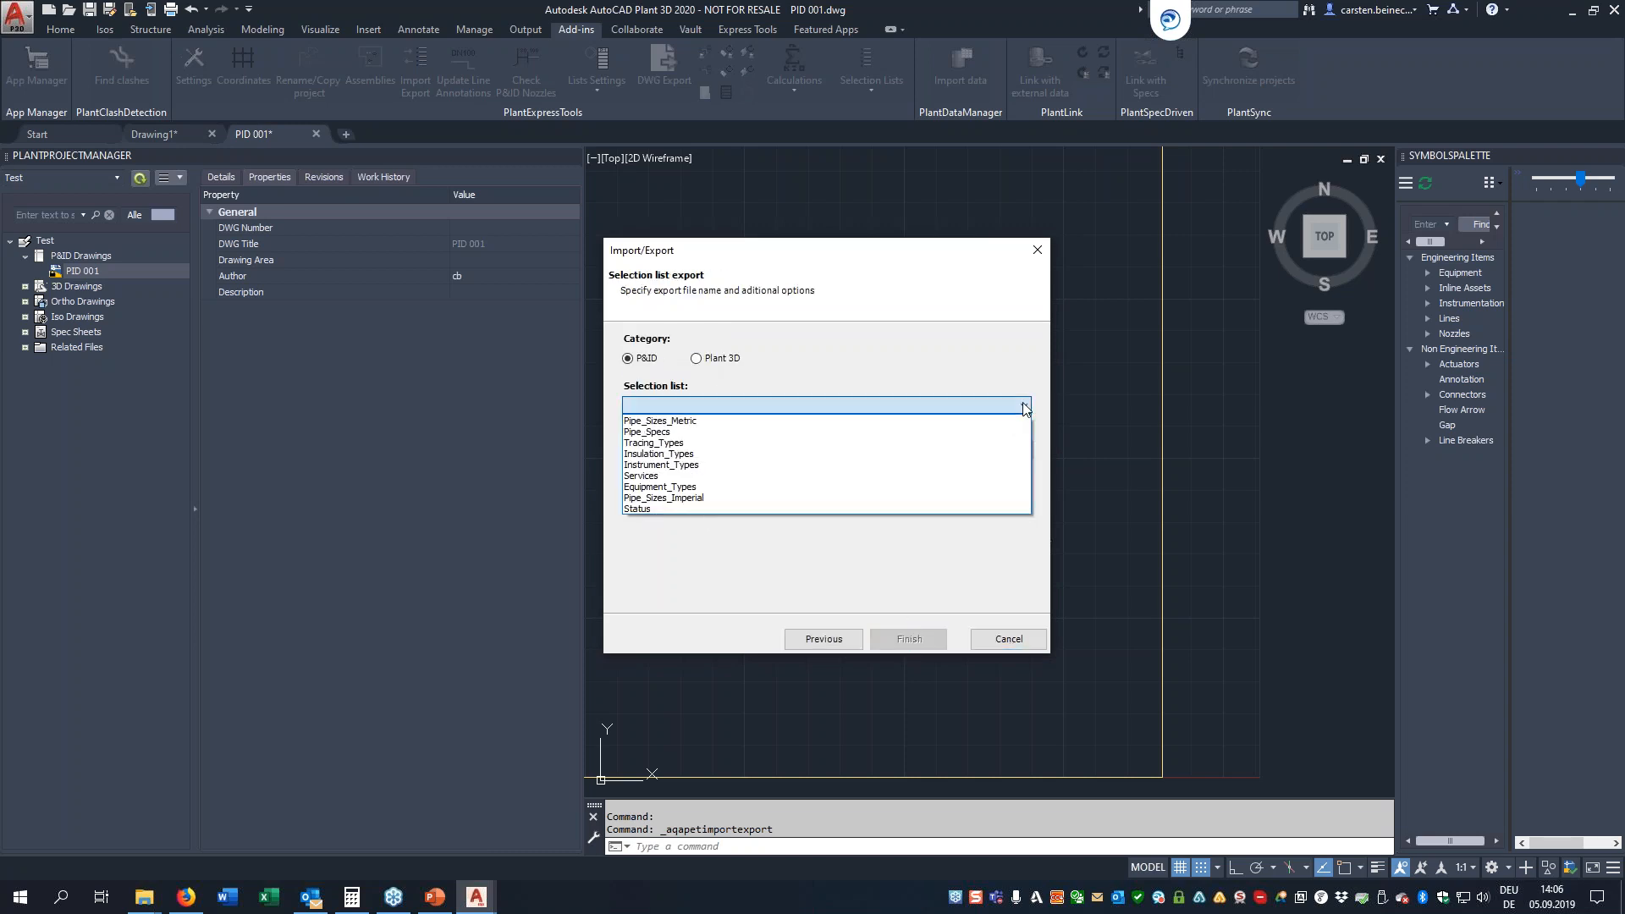
{"action": "left_click", "coordinate": [715, 477]}
Set the export file to lists.csv on the Desktop
{"action": "left_click", "coordinate": [1022, 449]}
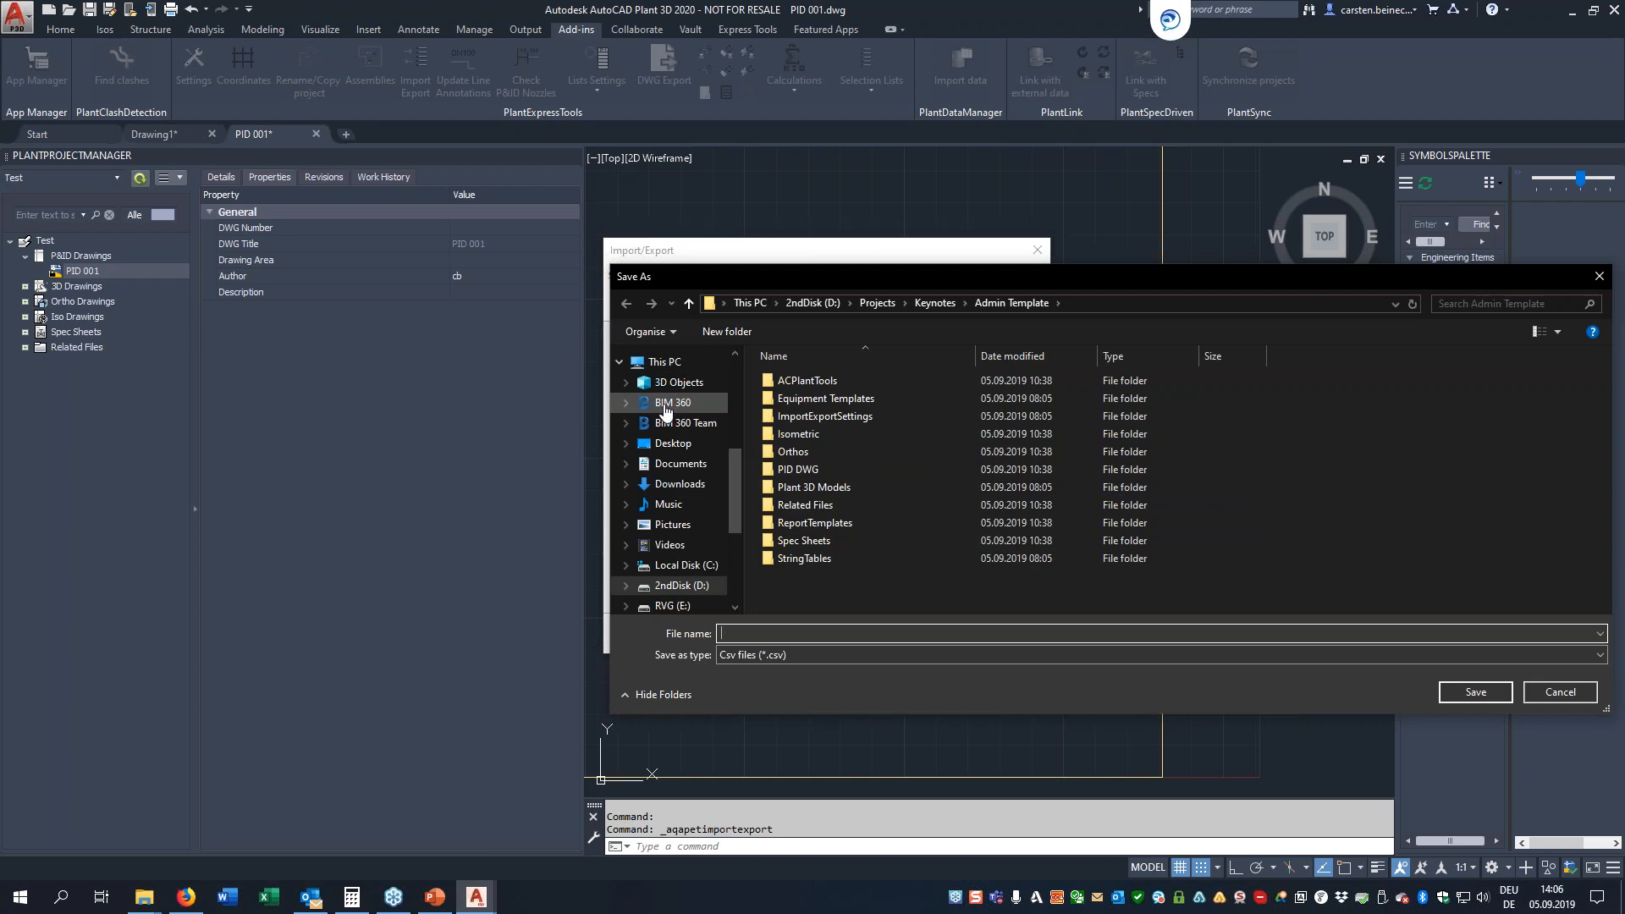
{"action": "scroll", "coordinate": [668, 403], "scroll_direction": "up", "scroll_amount": 5}
{"action": "left_click", "coordinate": [670, 389]}
{"action": "left_click", "coordinate": [822, 634]}
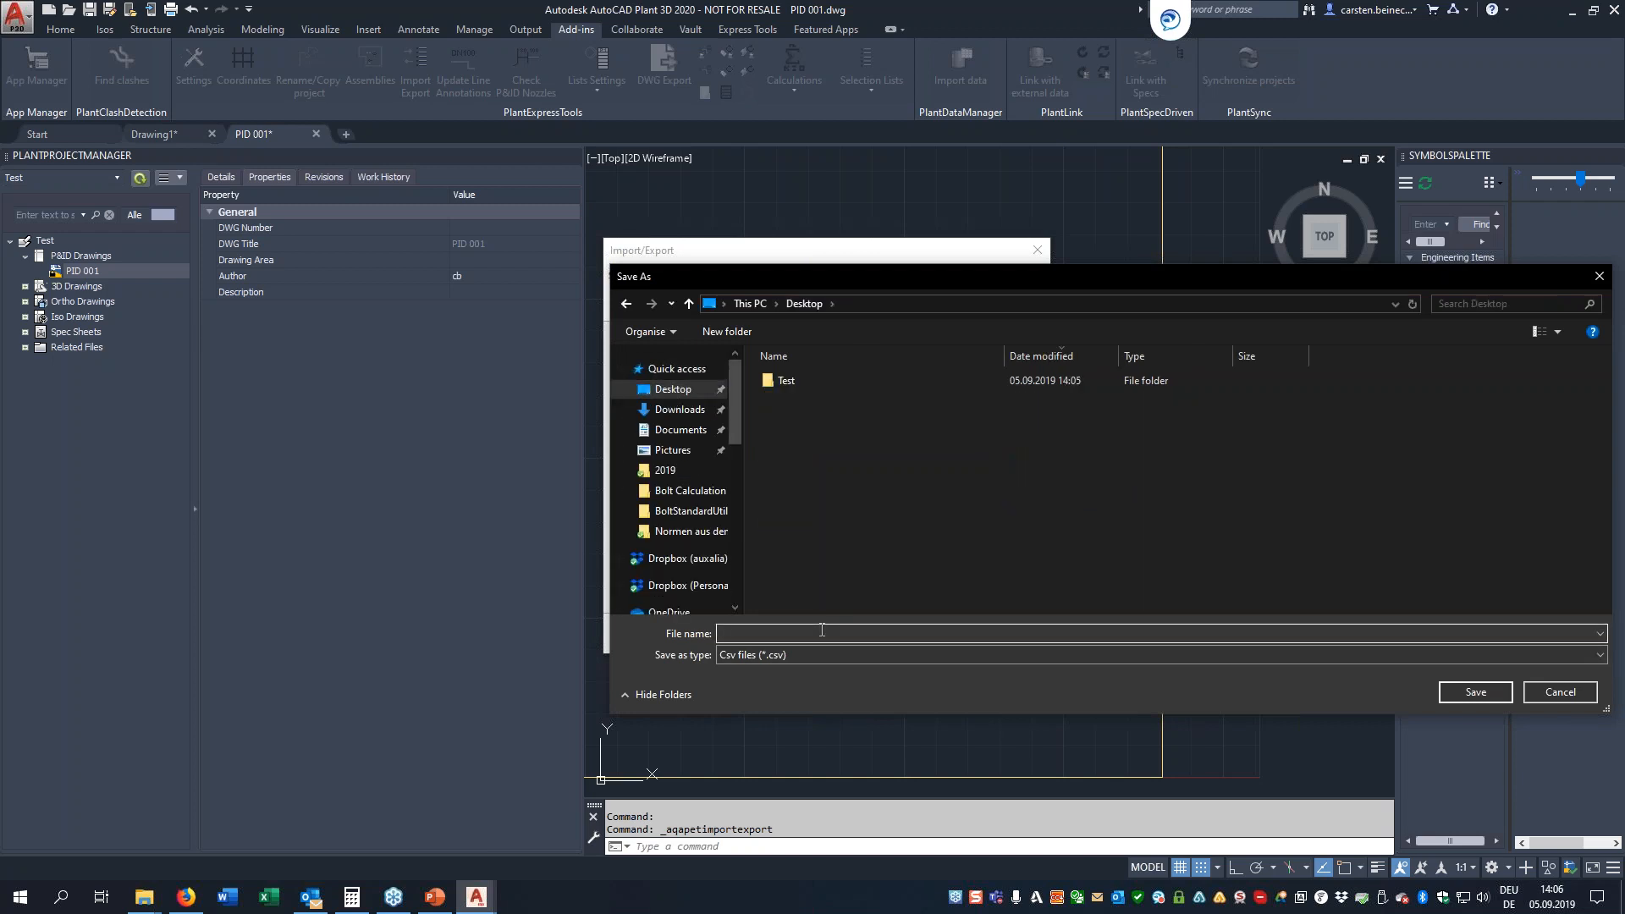
{"action": "type", "text": "Test"}
{"action": "key", "text": "BackSpace"}
{"action": "key", "text": "BackSpace"}
{"action": "key", "text": "BackSpace"}
{"action": "key", "text": "BackSpace"}
{"action": "type", "text": "Test"}
{"action": "key", "text": "Return"}
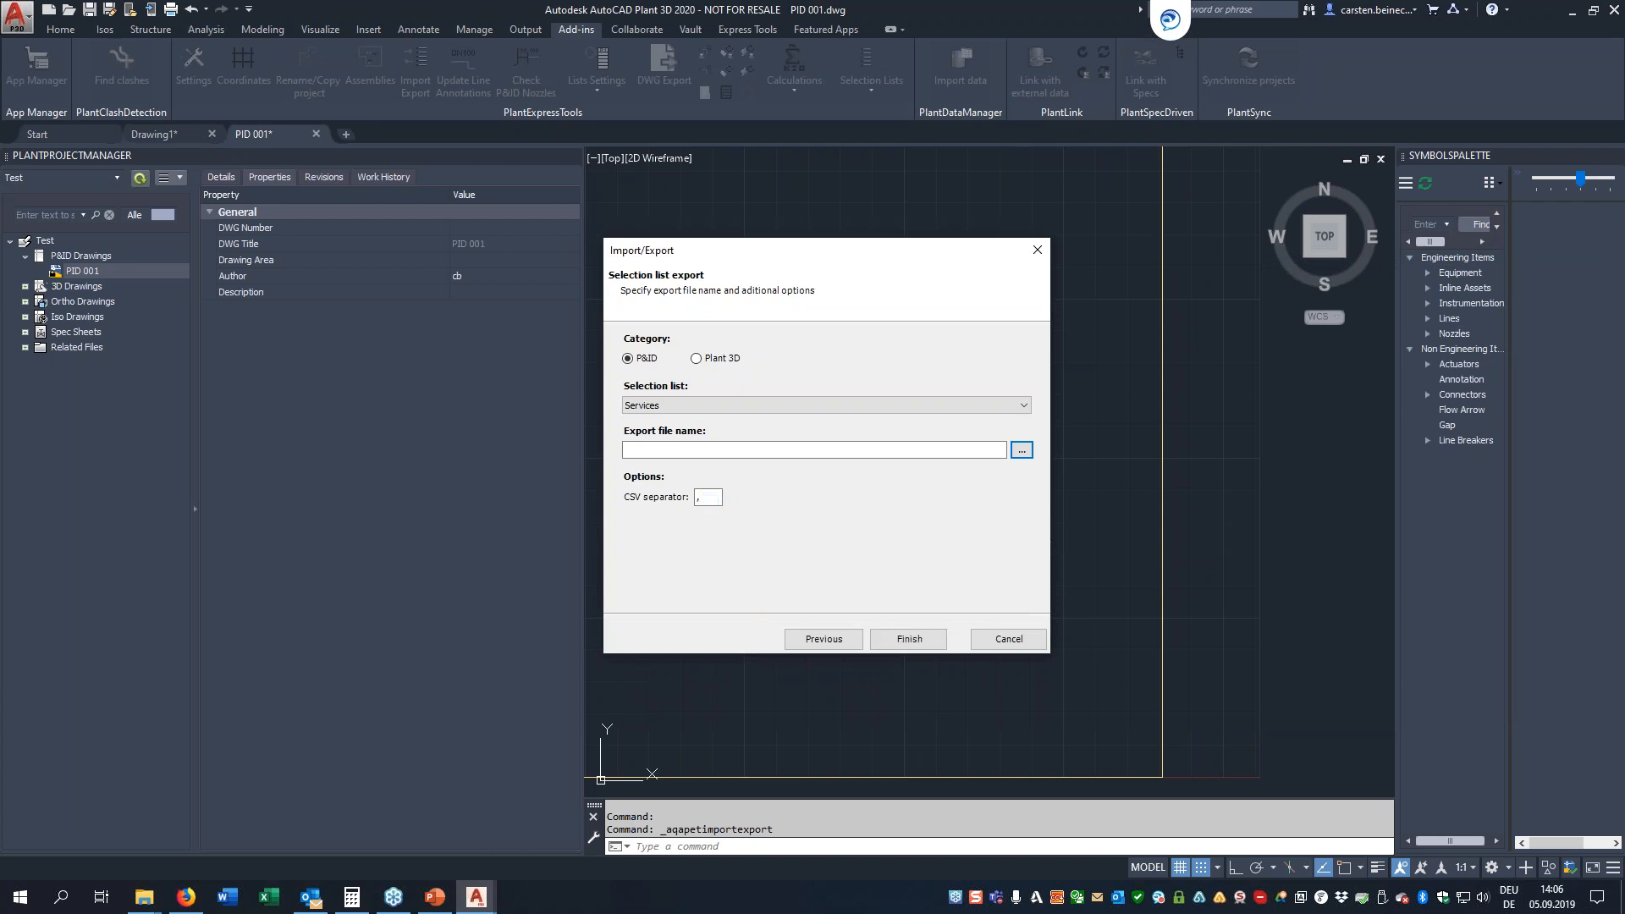
Set the CSV separator to a semicolon, run the Services list export, and close the Import/Export wizard
{"action": "left_click", "coordinate": [708, 498]}
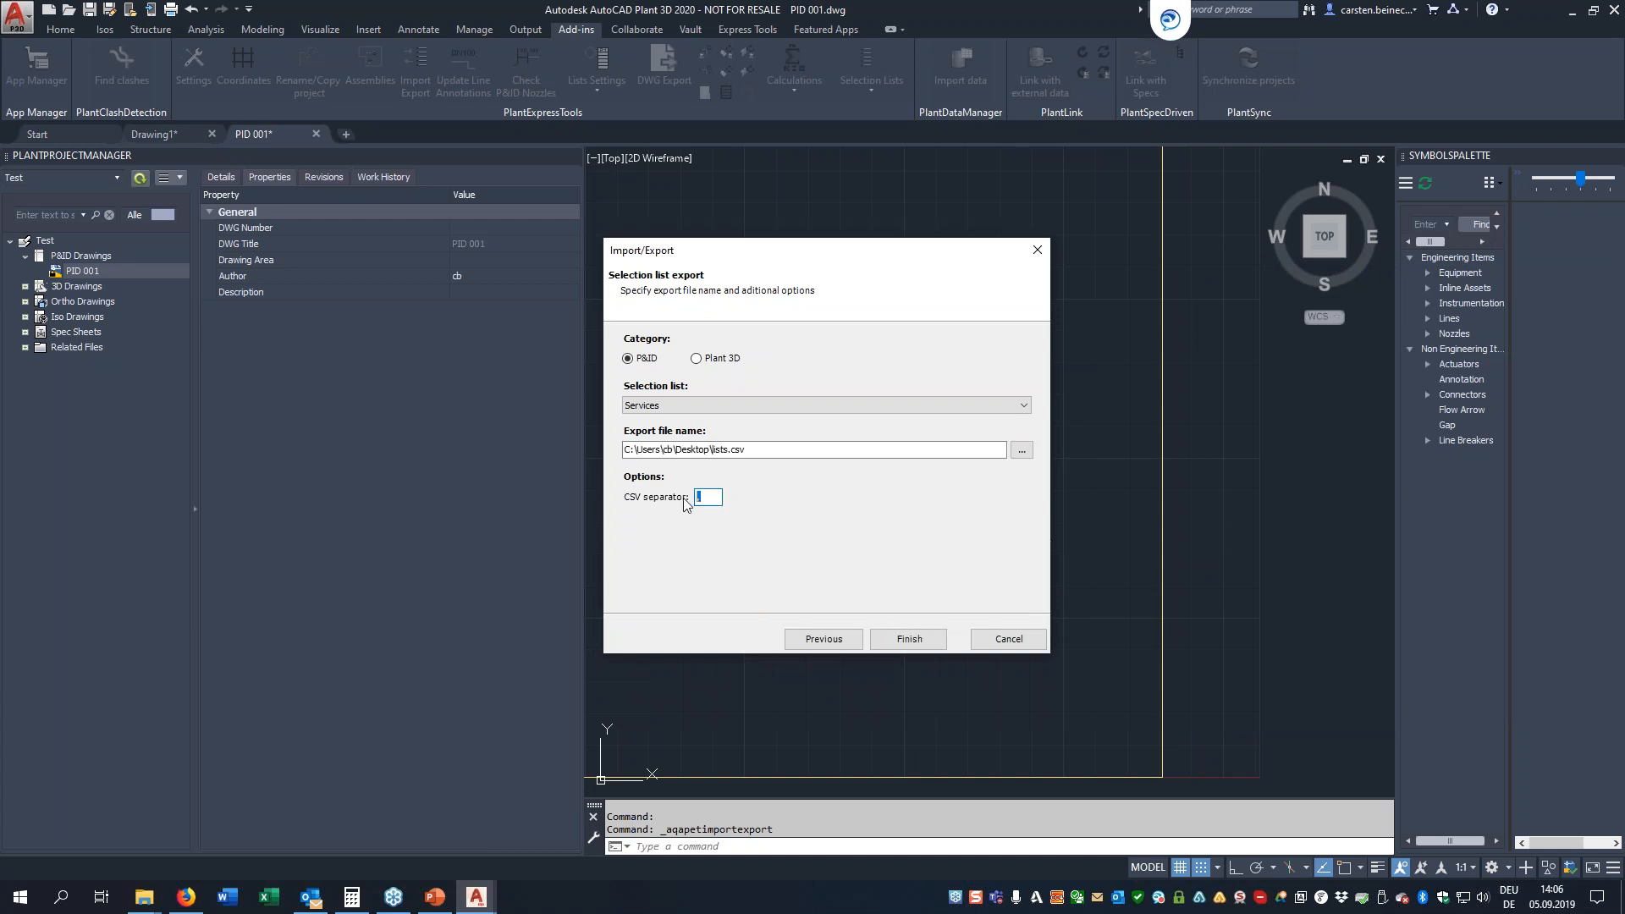
{"action": "type", "text": ";"}
{"action": "left_click", "coordinate": [910, 640]}
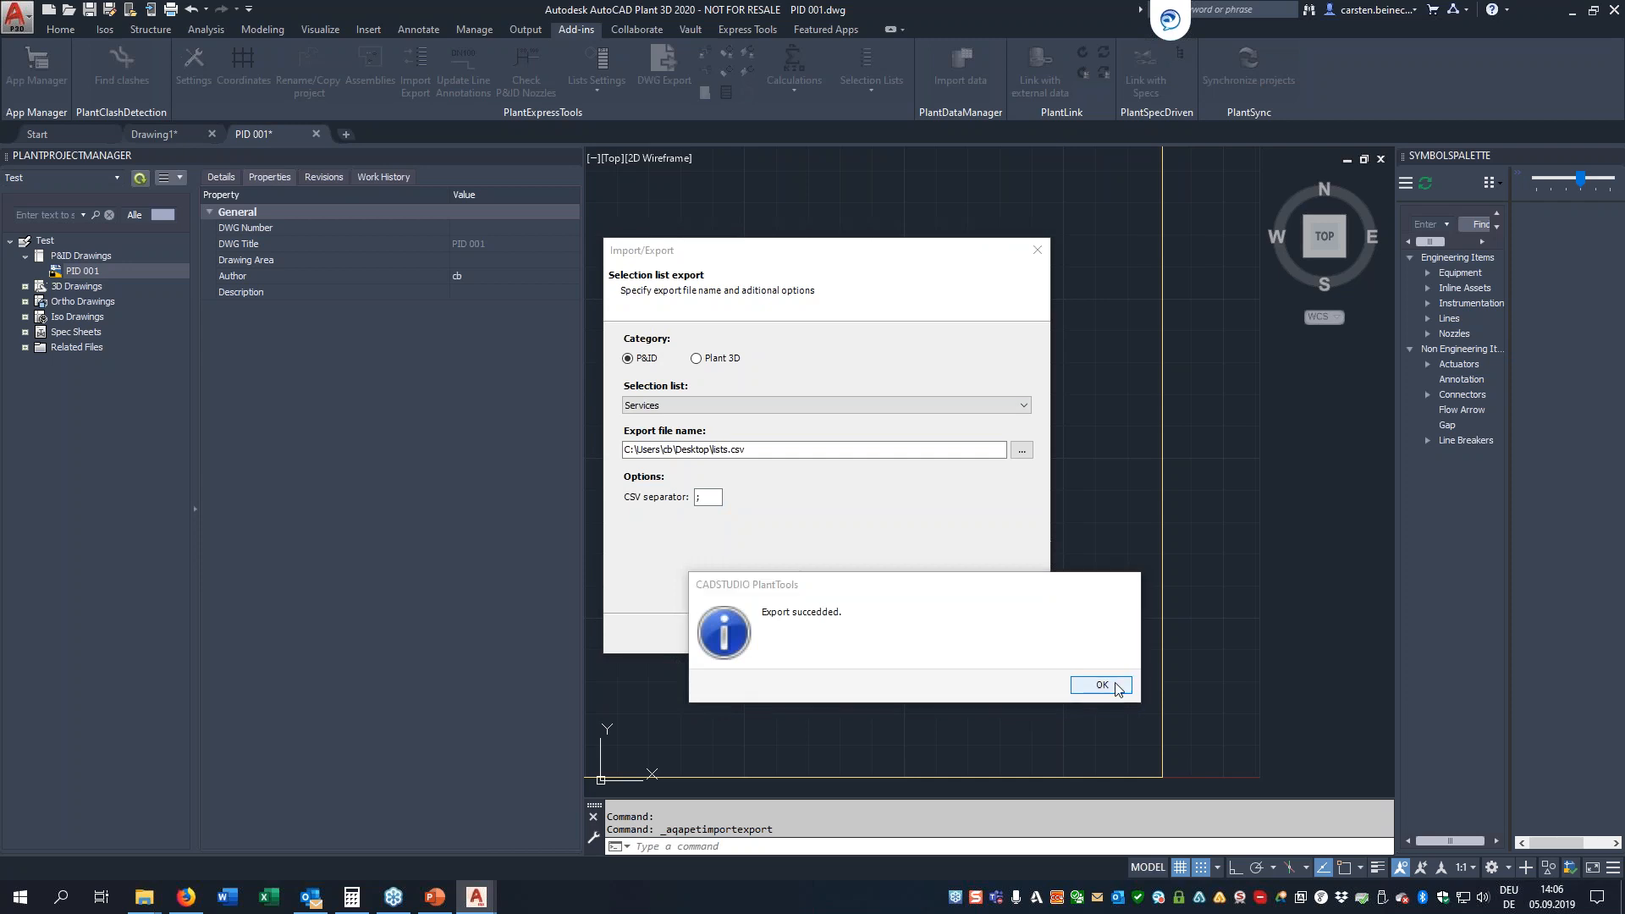
{"action": "left_click", "coordinate": [1102, 686]}
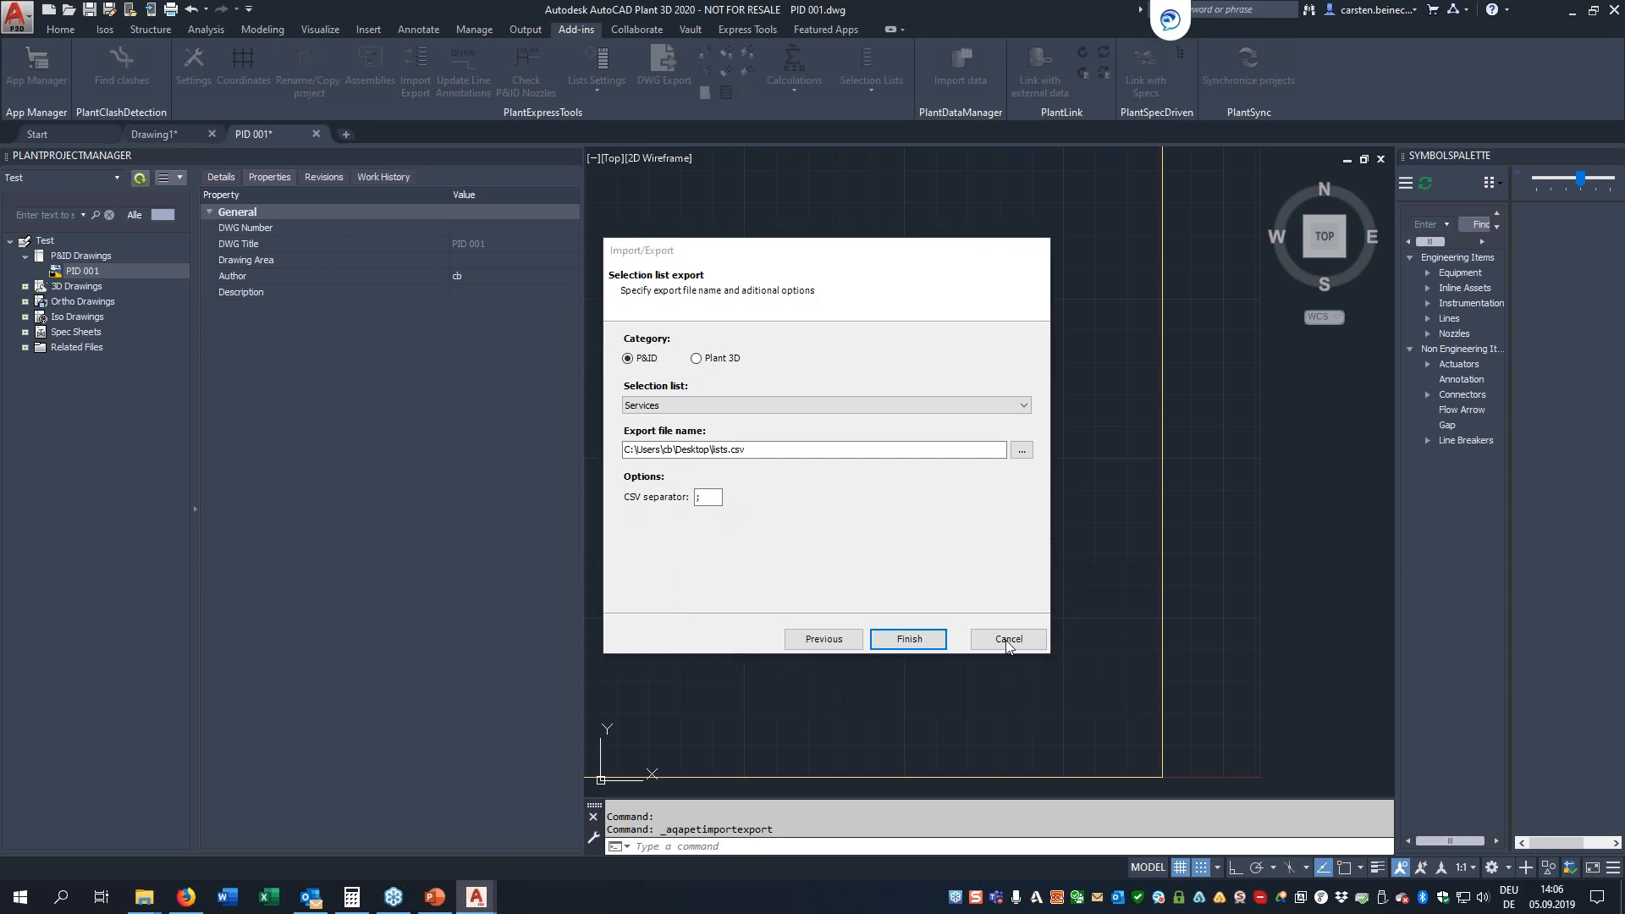
{"action": "left_click", "coordinate": [1008, 641]}
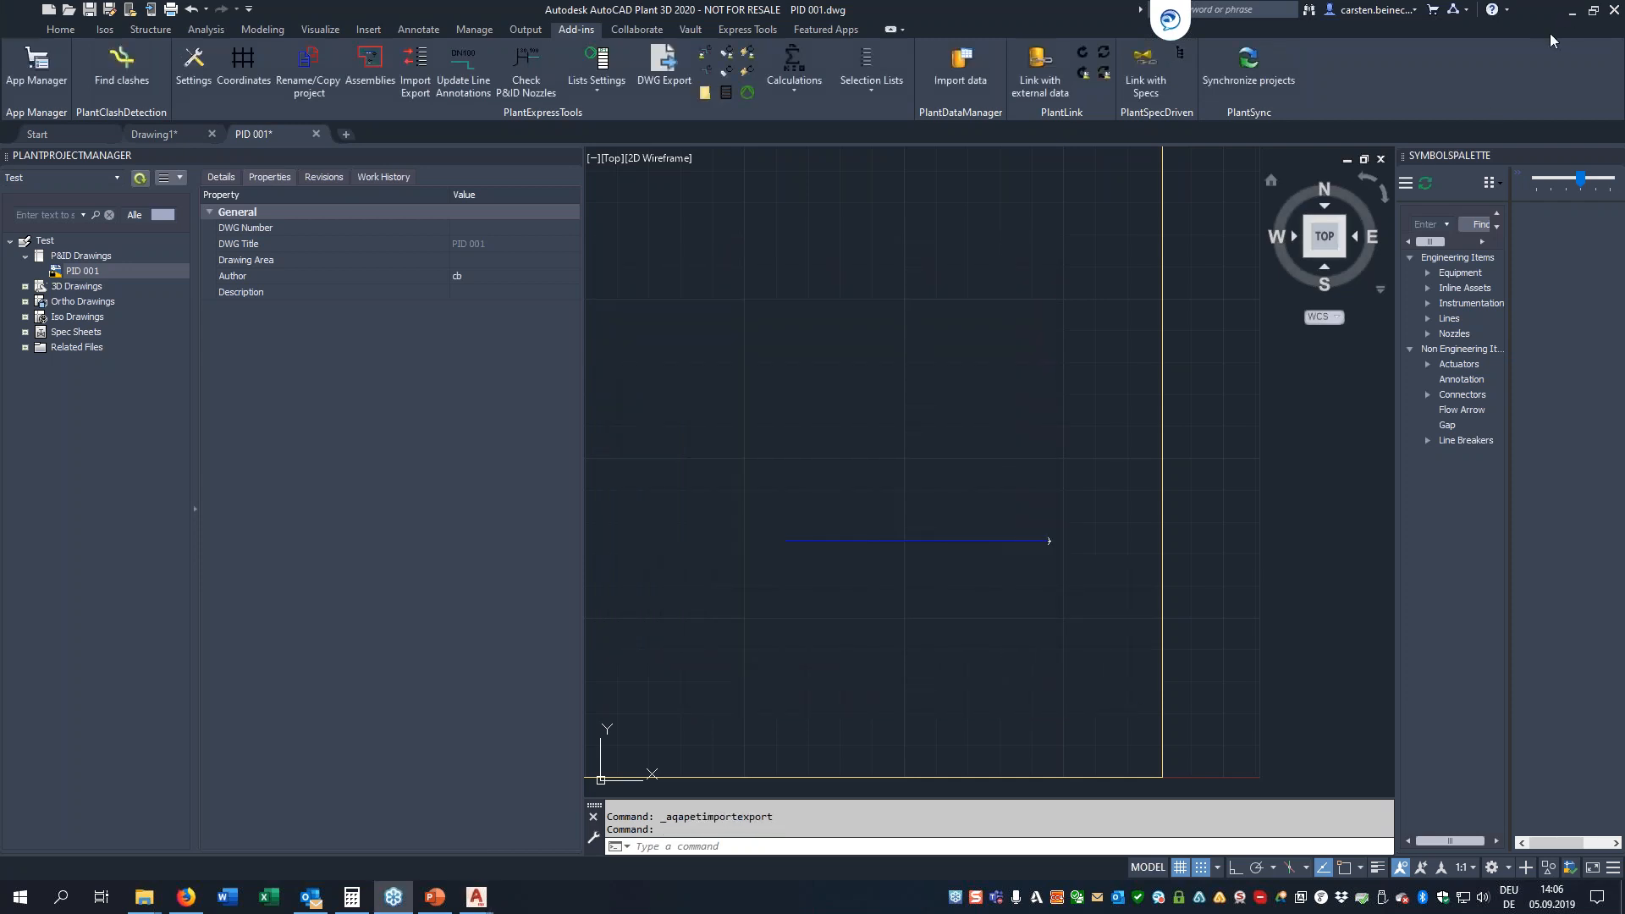
Show the desktop and close the Spec Editor together with its welcome window
{"action": "key", "text": "super+d"}
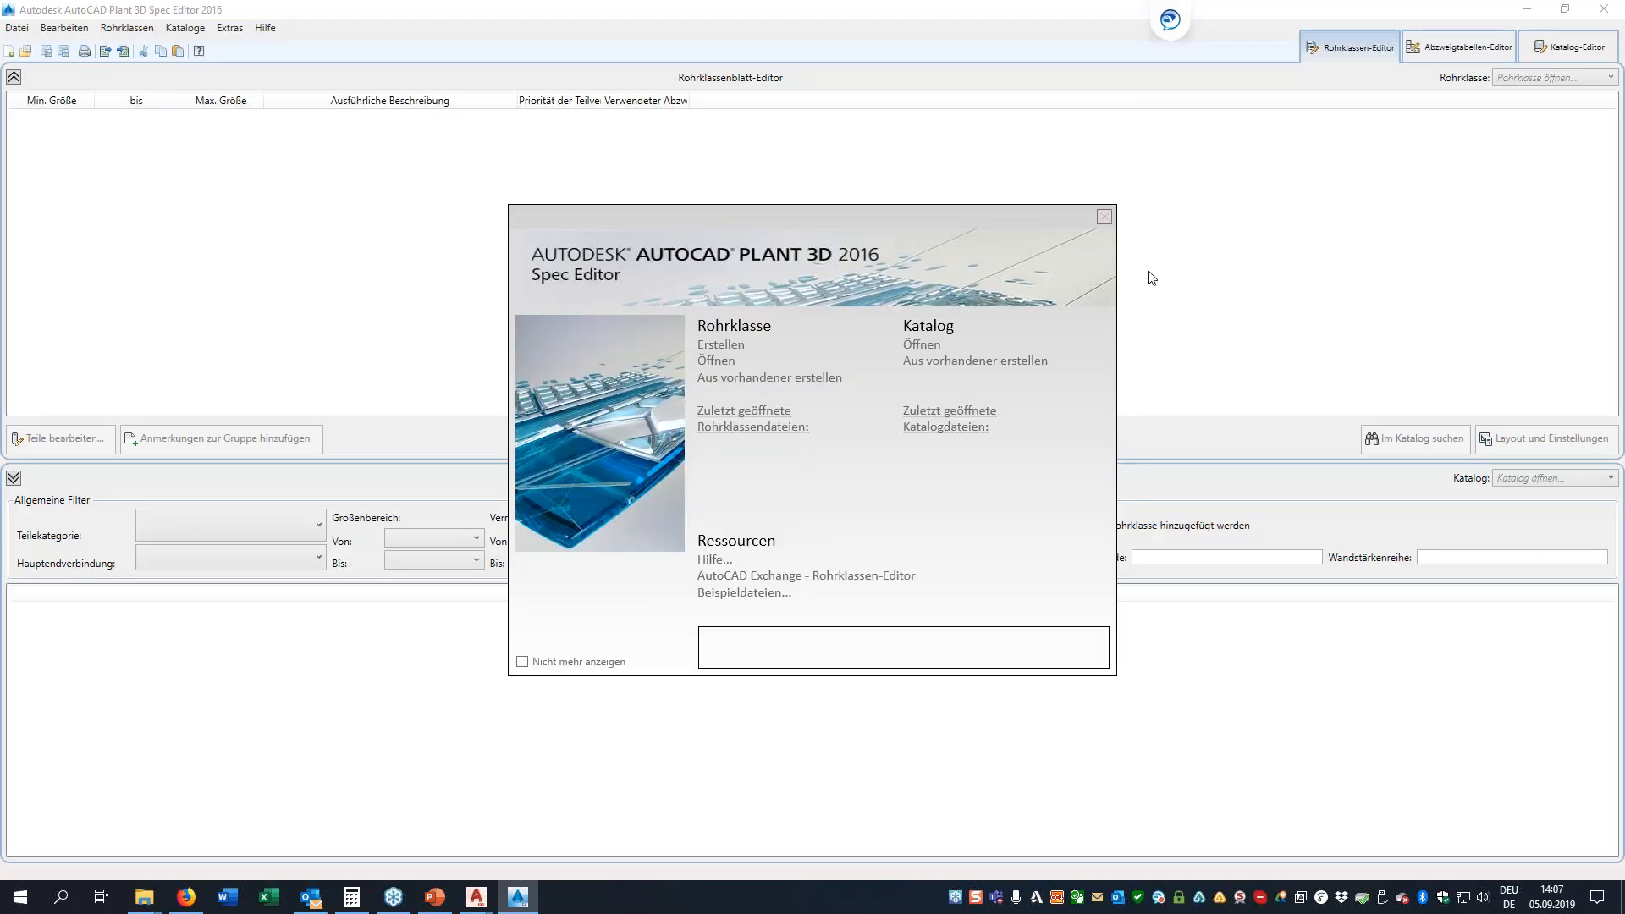
{"action": "left_click", "coordinate": [1104, 216]}
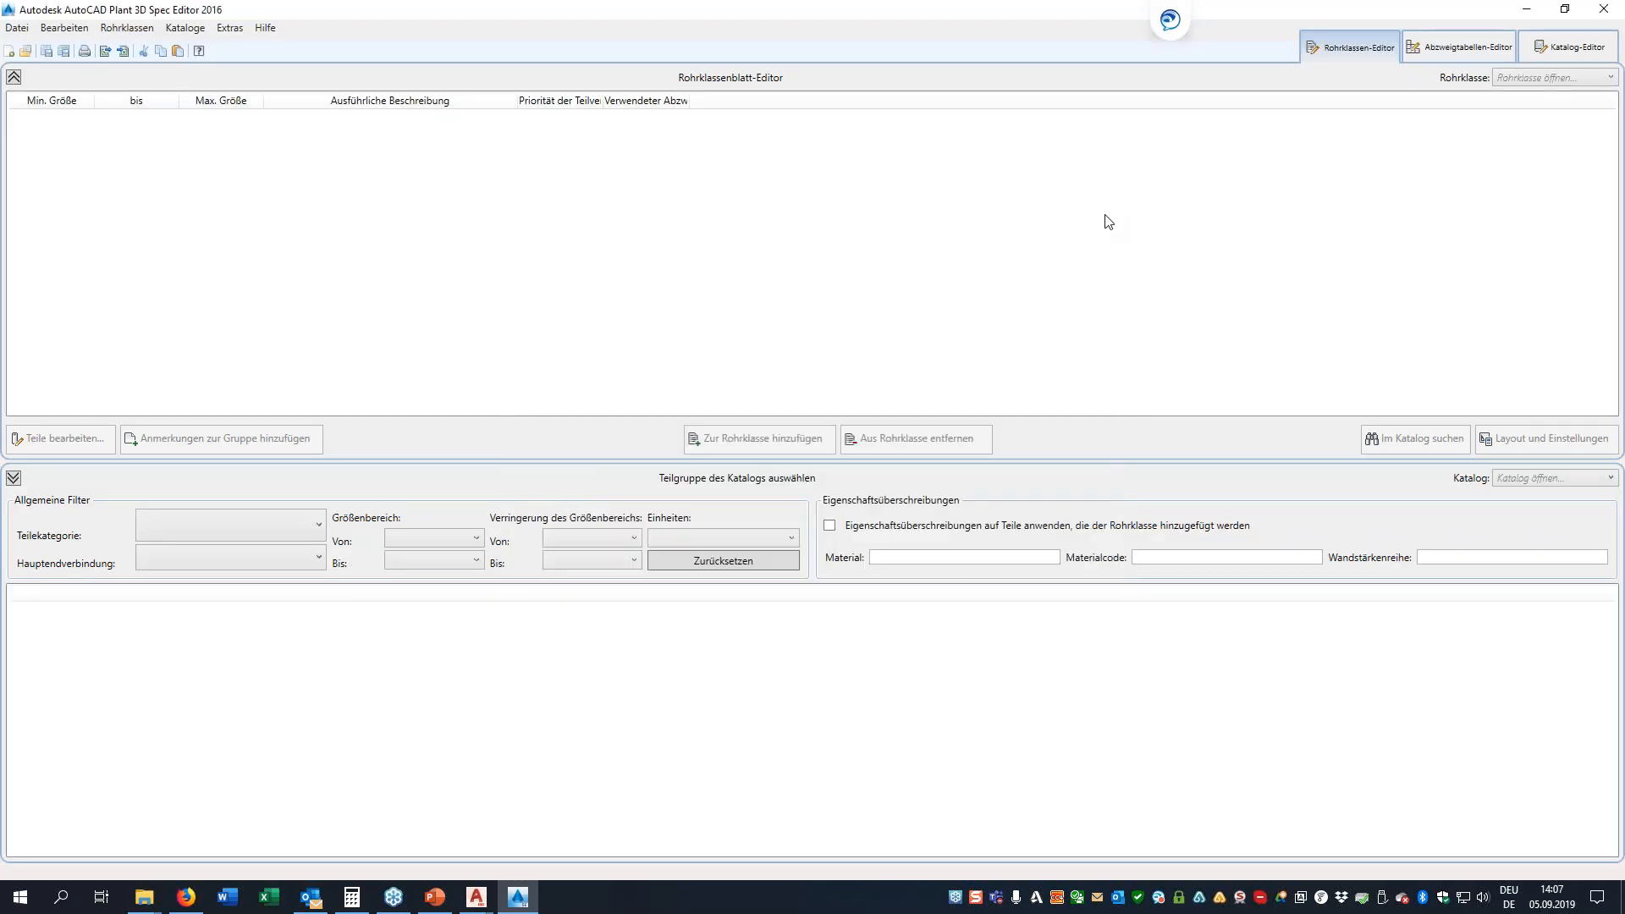
{"action": "left_click", "coordinate": [1604, 8]}
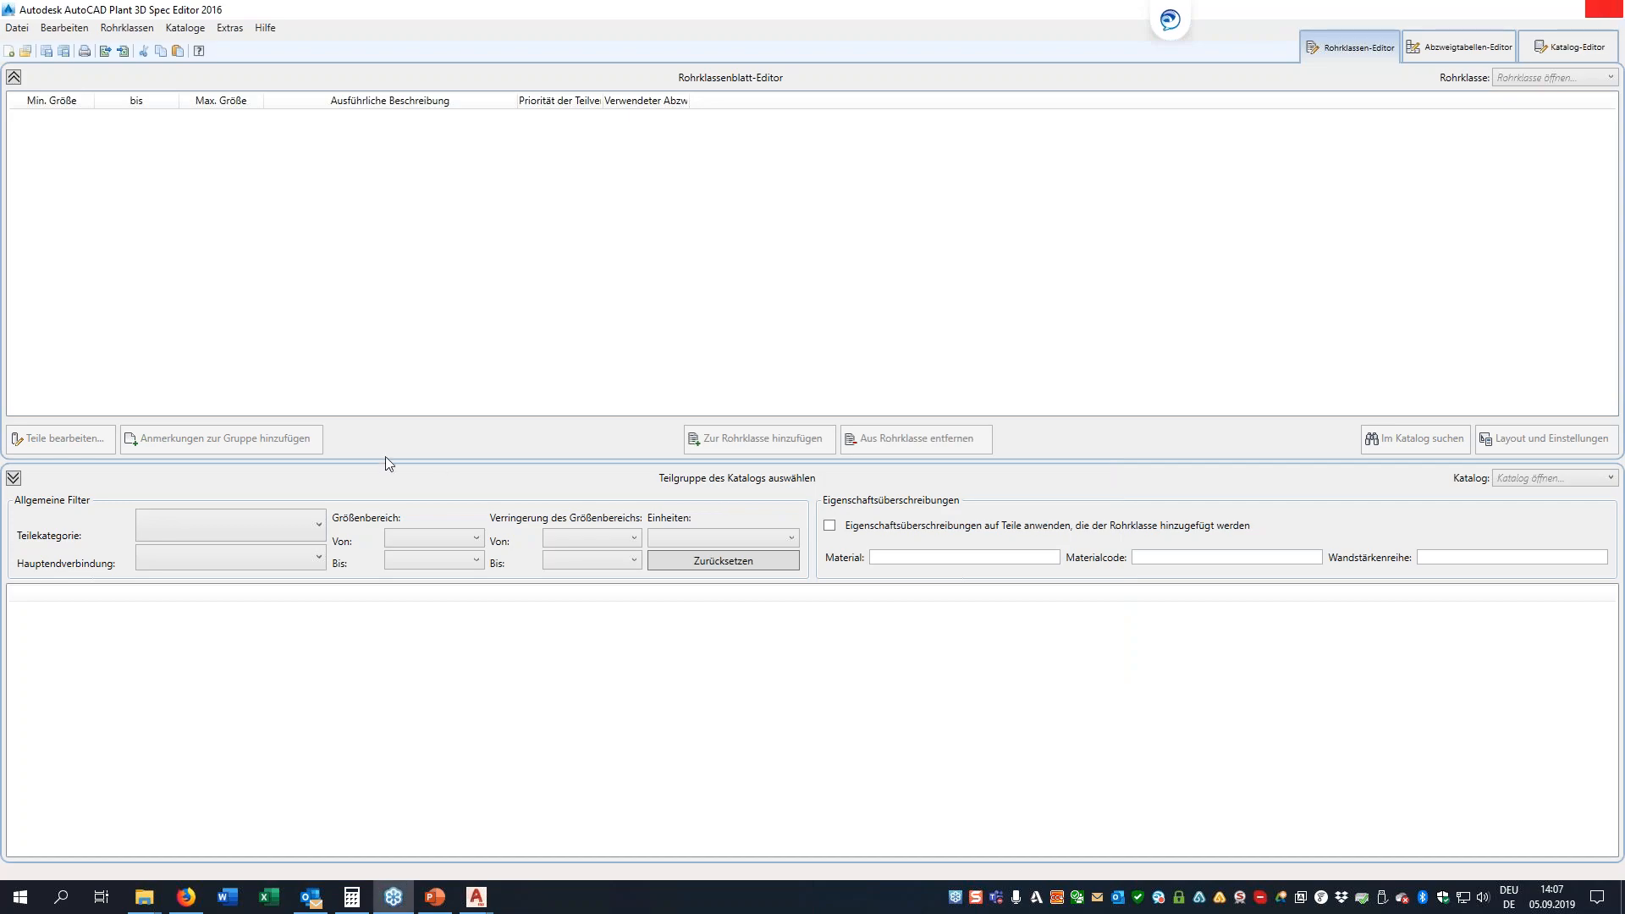
Open the exported lists.csv from the desktop in Excel
{"action": "right_click", "coordinate": [32, 385]}
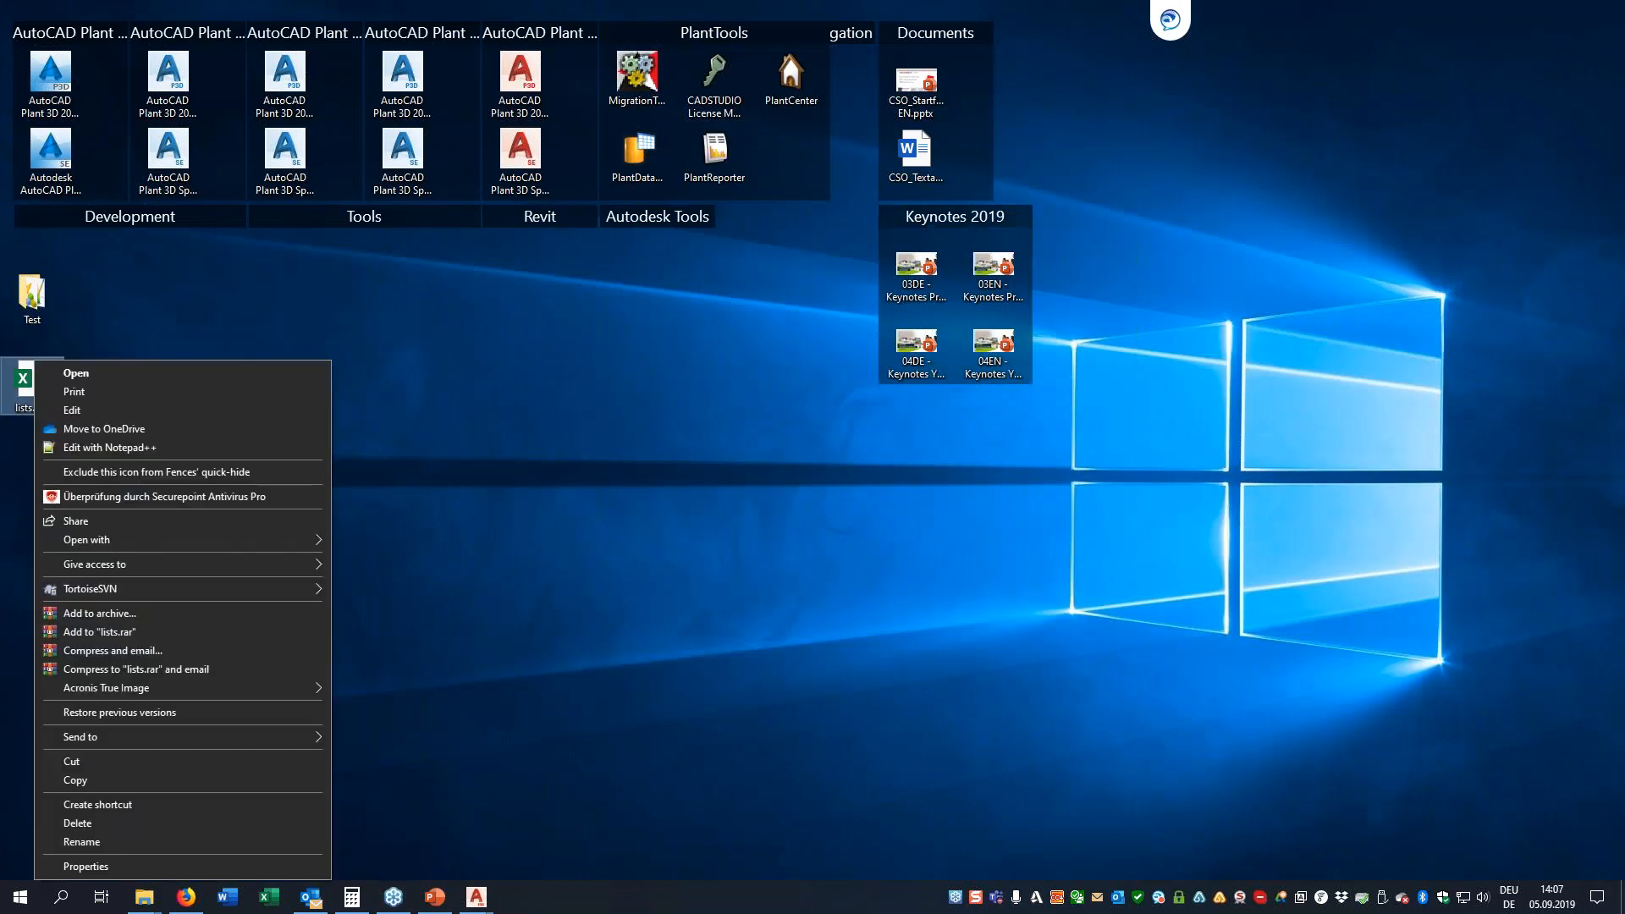
{"action": "left_click", "coordinate": [28, 386]}
{"action": "double_click", "coordinate": [28, 386]}
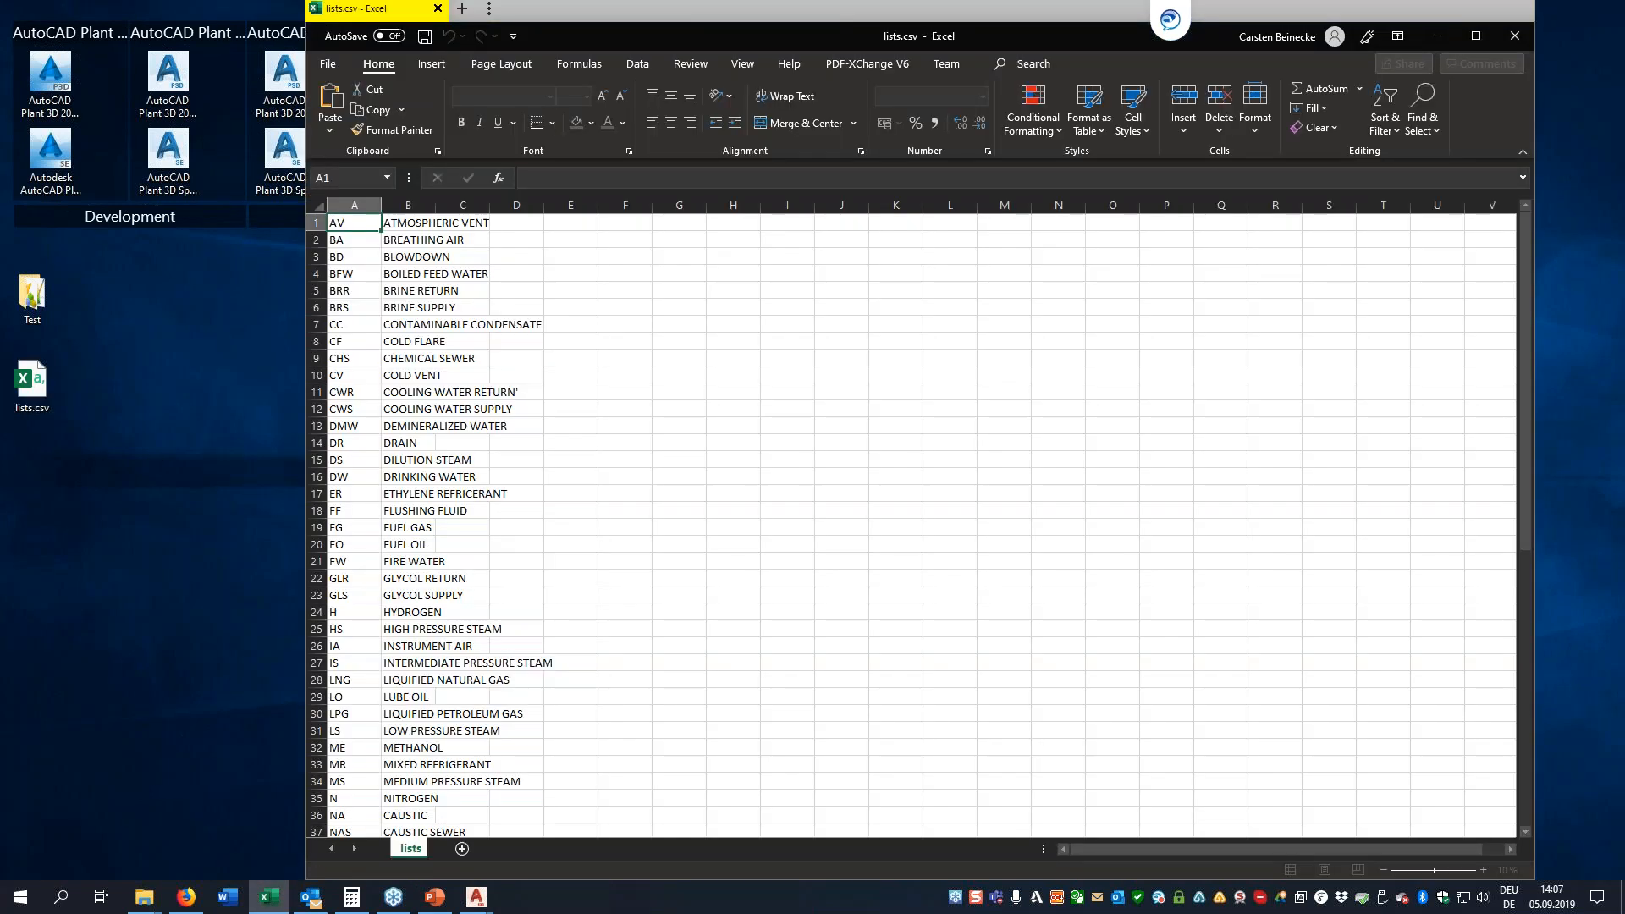
Add a new service below the last entry of the list, with code AA and description Demo Value
{"action": "left_click", "coordinate": [371, 345]}
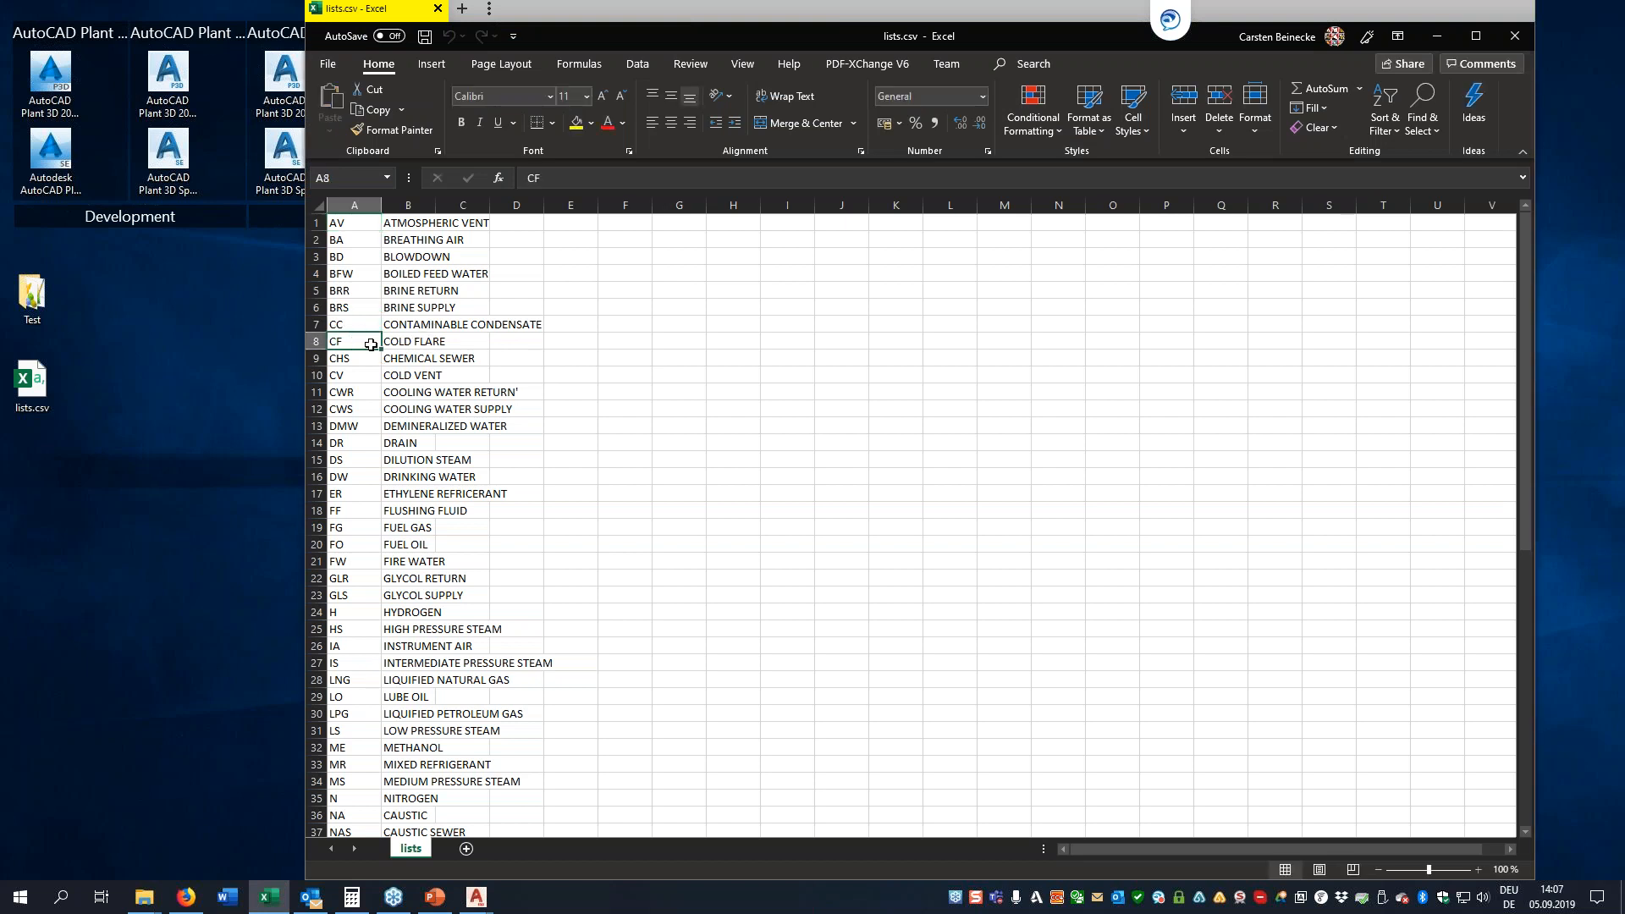
{"action": "key", "text": "ctrl+Down"}
{"action": "key", "text": "Down"}
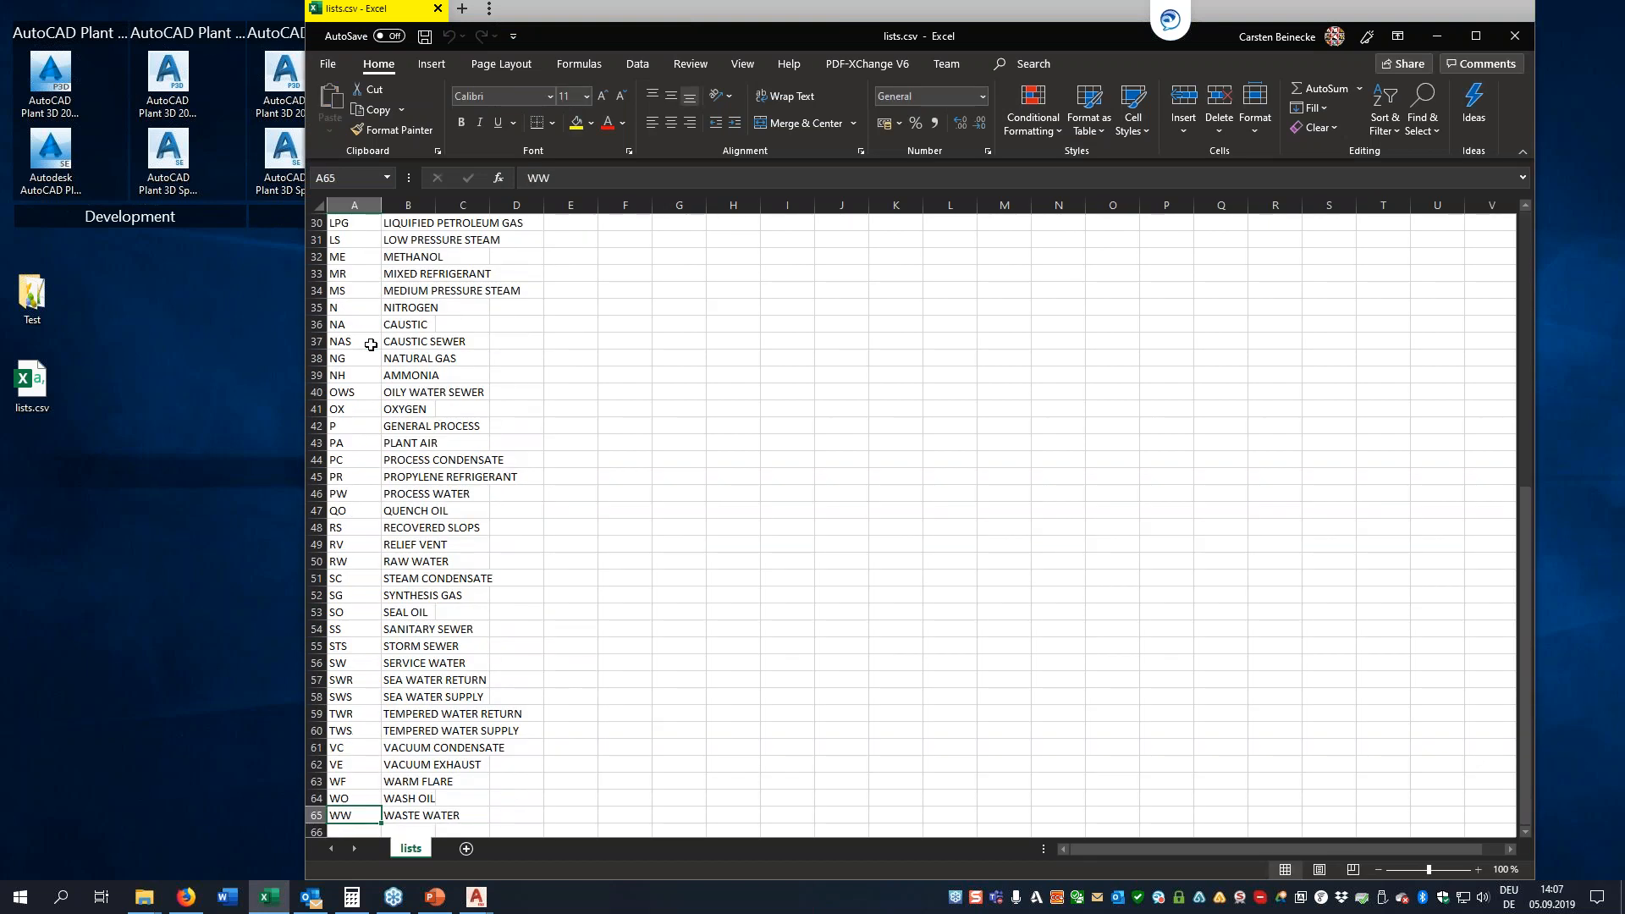
{"action": "type", "text": "AV"}
{"action": "key", "text": "BackSpace"}
{"action": "type", "text": "A"}
{"action": "key", "text": "Tab"}
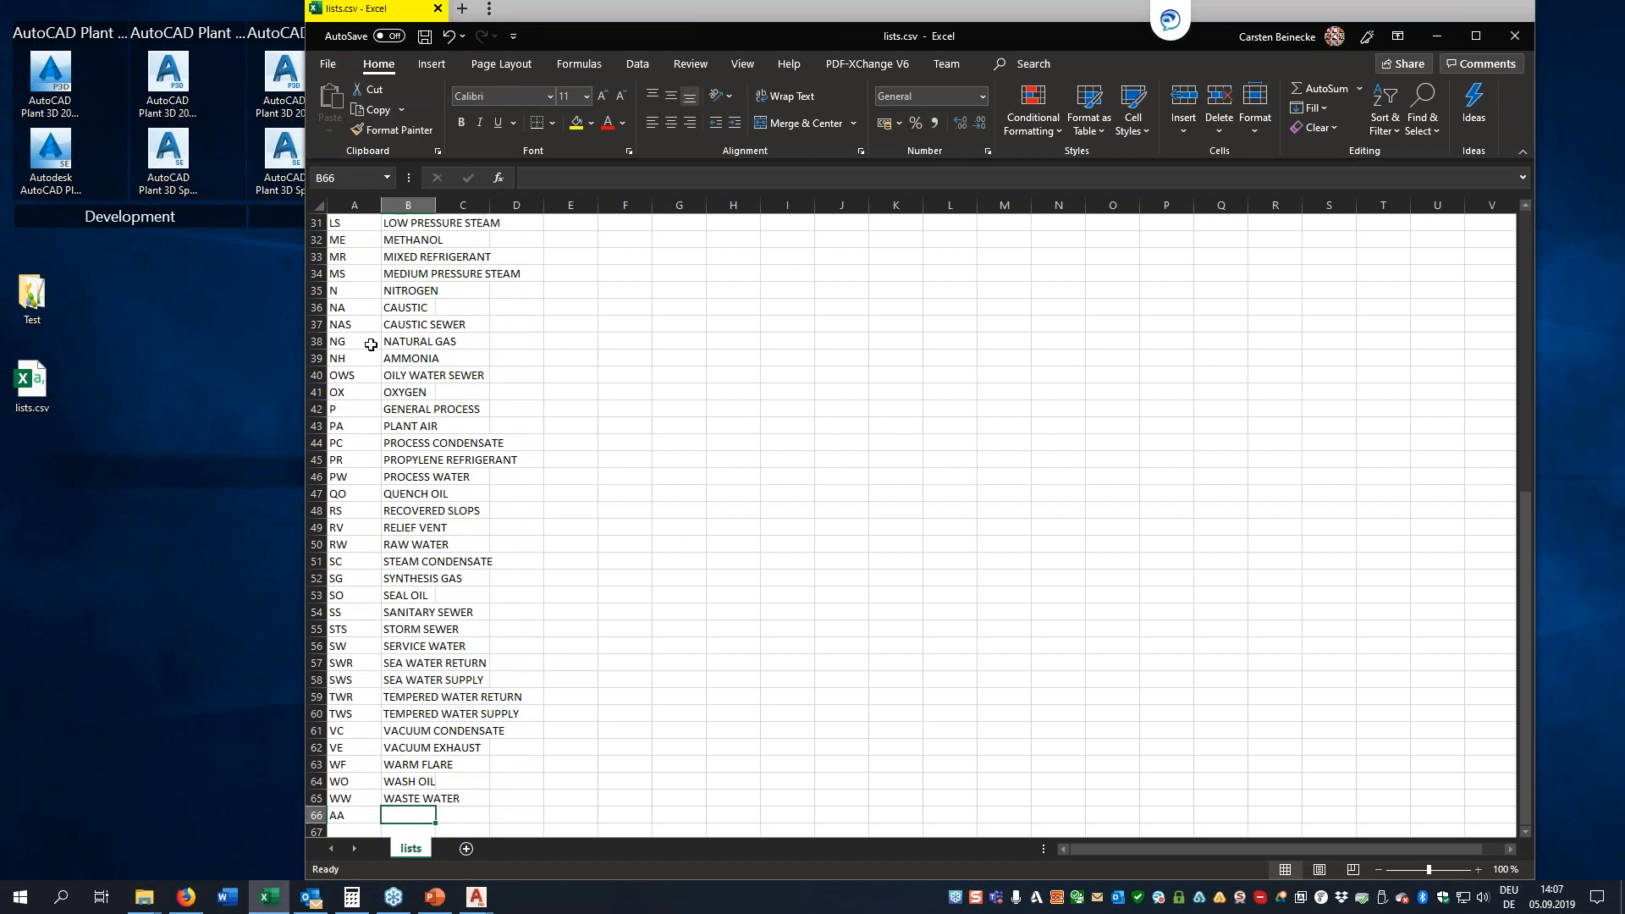
{"action": "type", "text": "Demo "}
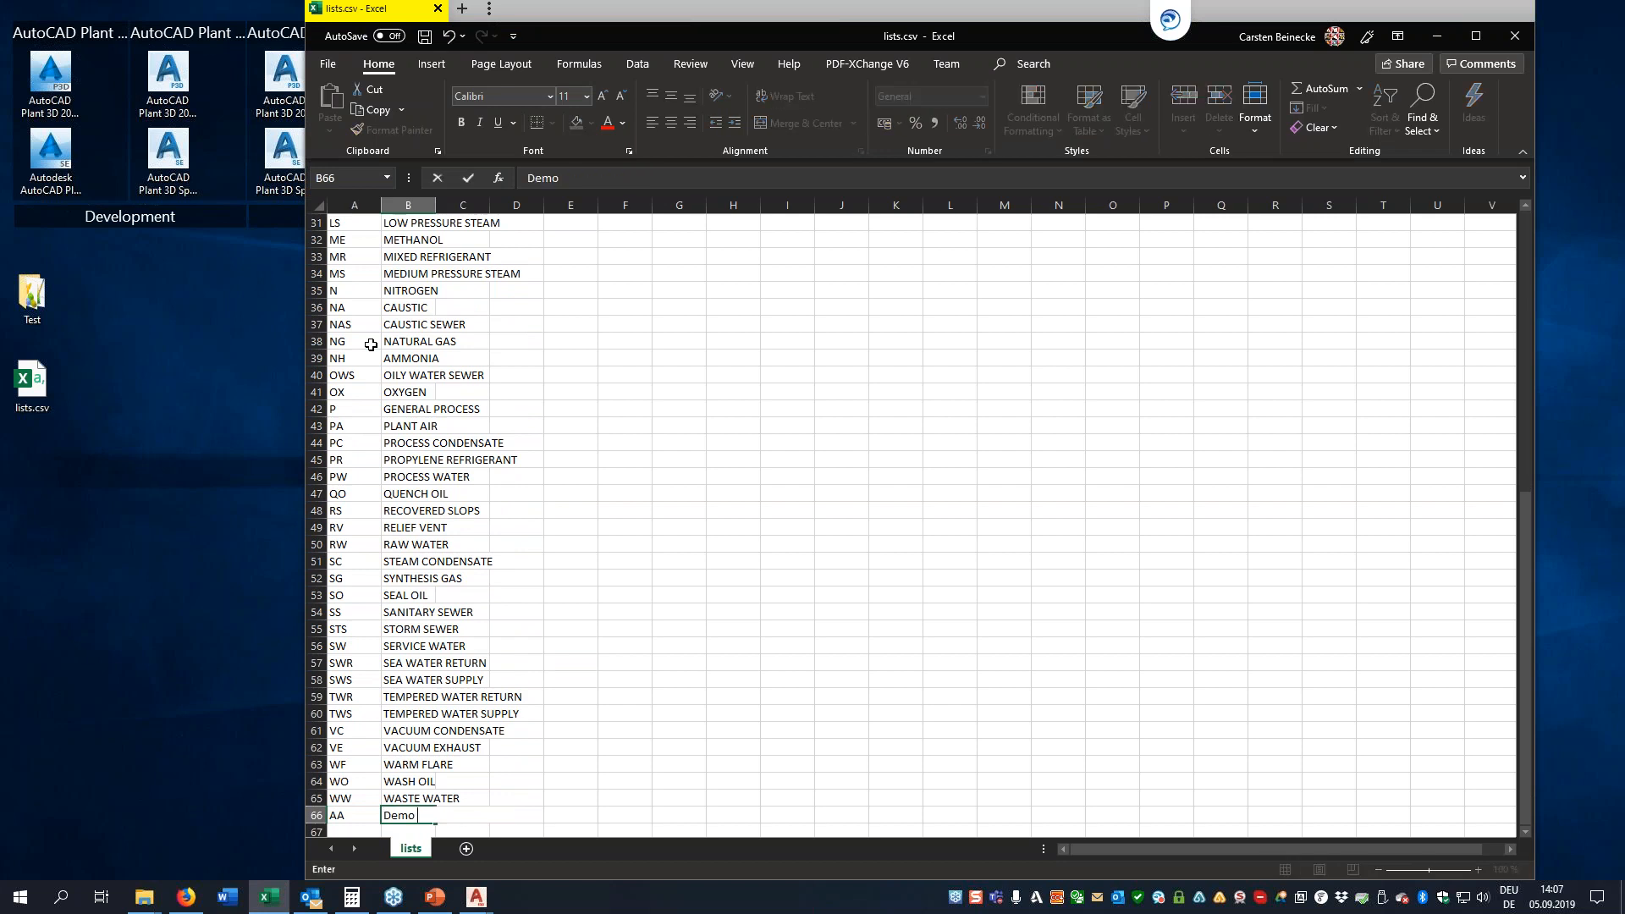
{"action": "type", "text": "Valiue"}
{"action": "key", "text": "Return"}
Save lists.csv and close Excel
{"action": "left_click", "coordinate": [731, 477]}
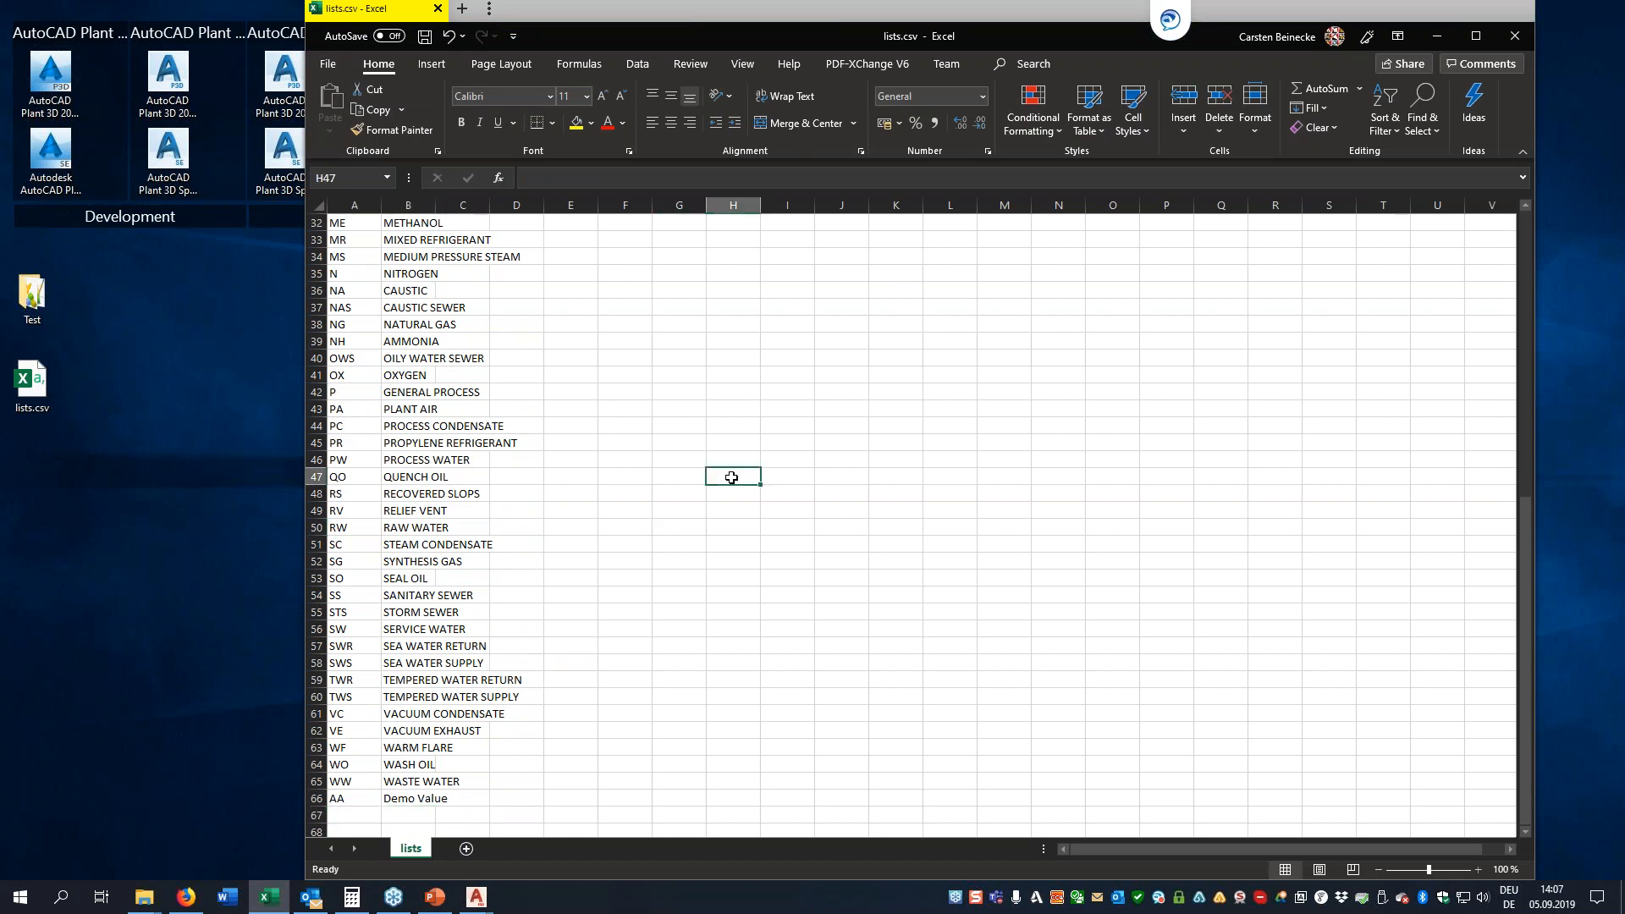
{"action": "key", "text": "ctrl+s"}
{"action": "left_click", "coordinate": [1520, 42]}
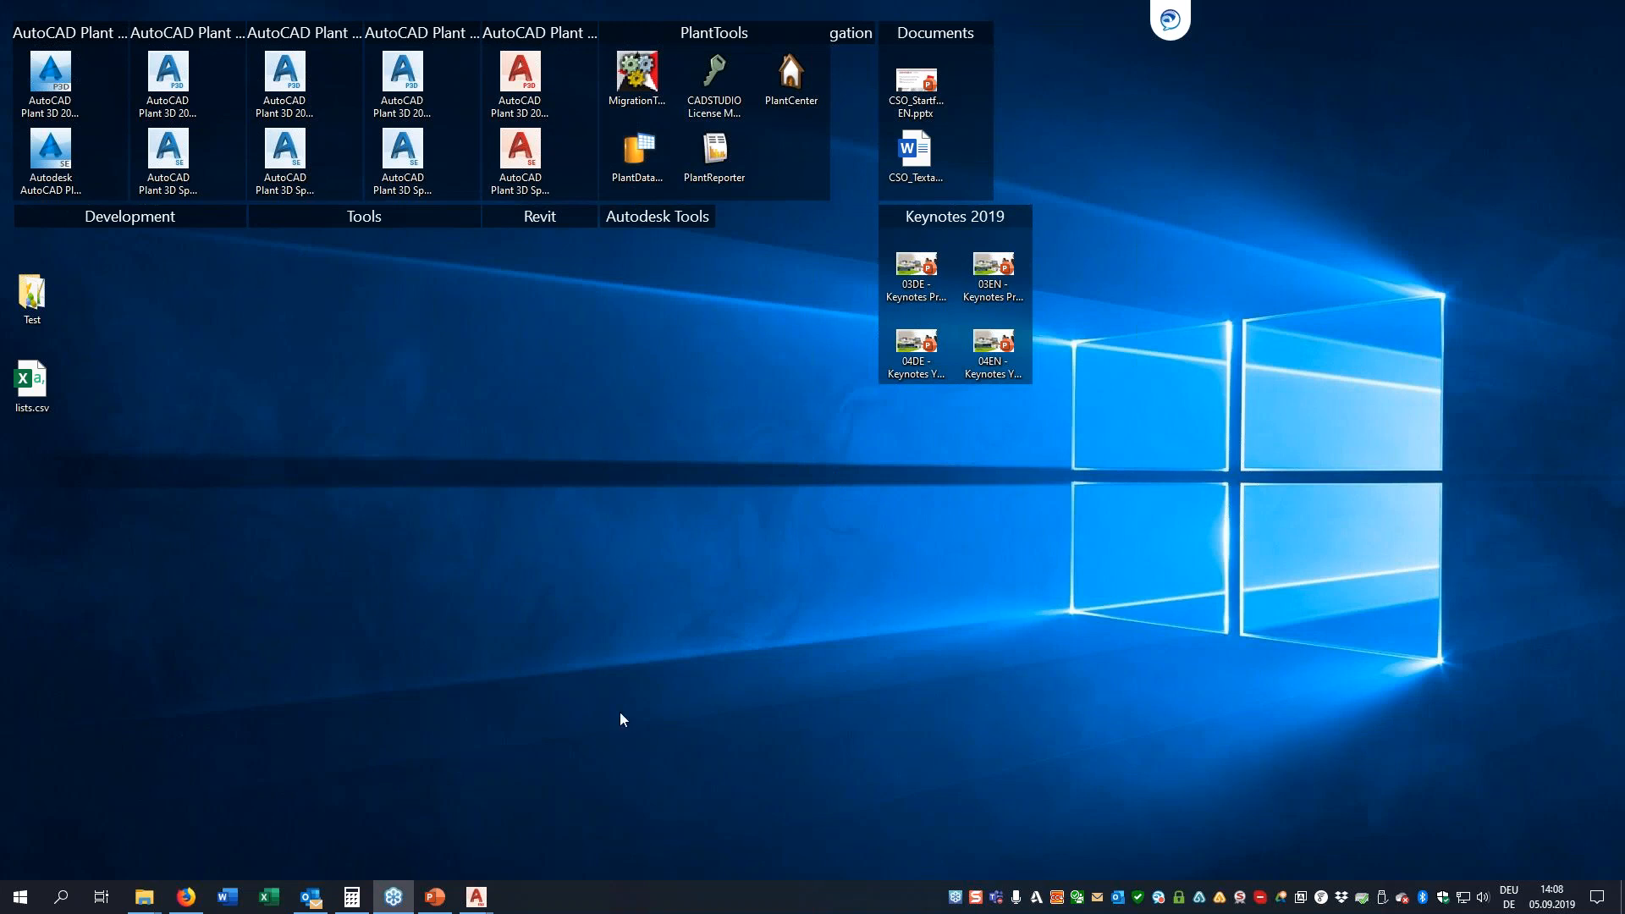
Switch back to AutoCAD Plant 3D and start a selection list import using lists.csv from the Desktop
{"action": "mouse_move", "coordinate": [479, 899]}
{"action": "left_click", "coordinate": [511, 851]}
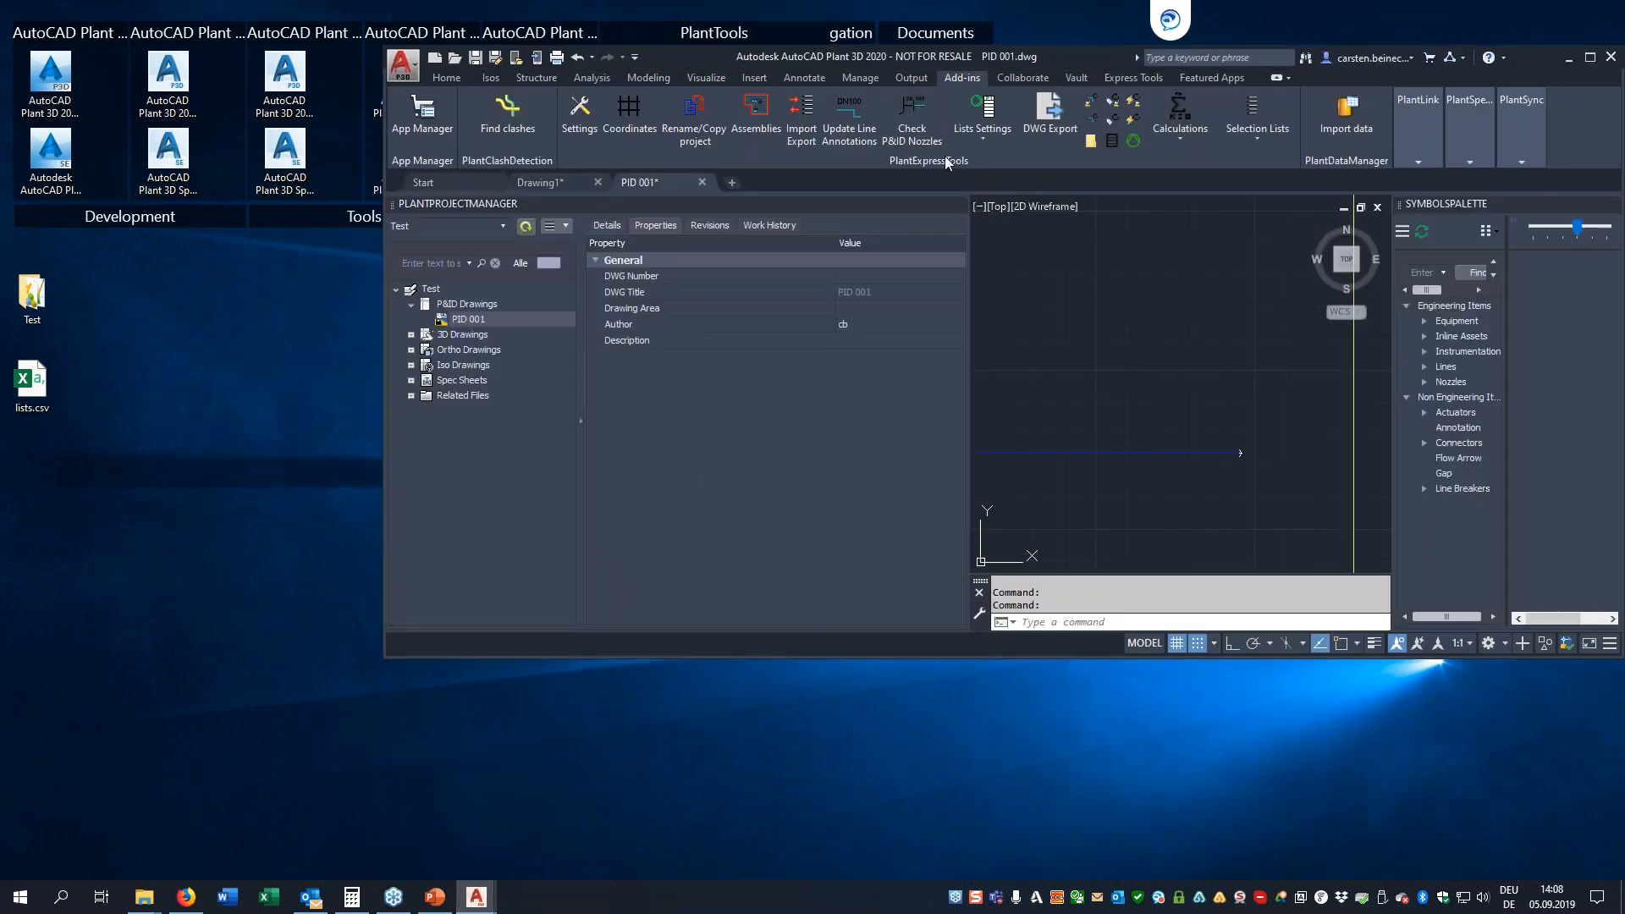
{"action": "left_click", "coordinate": [801, 116]}
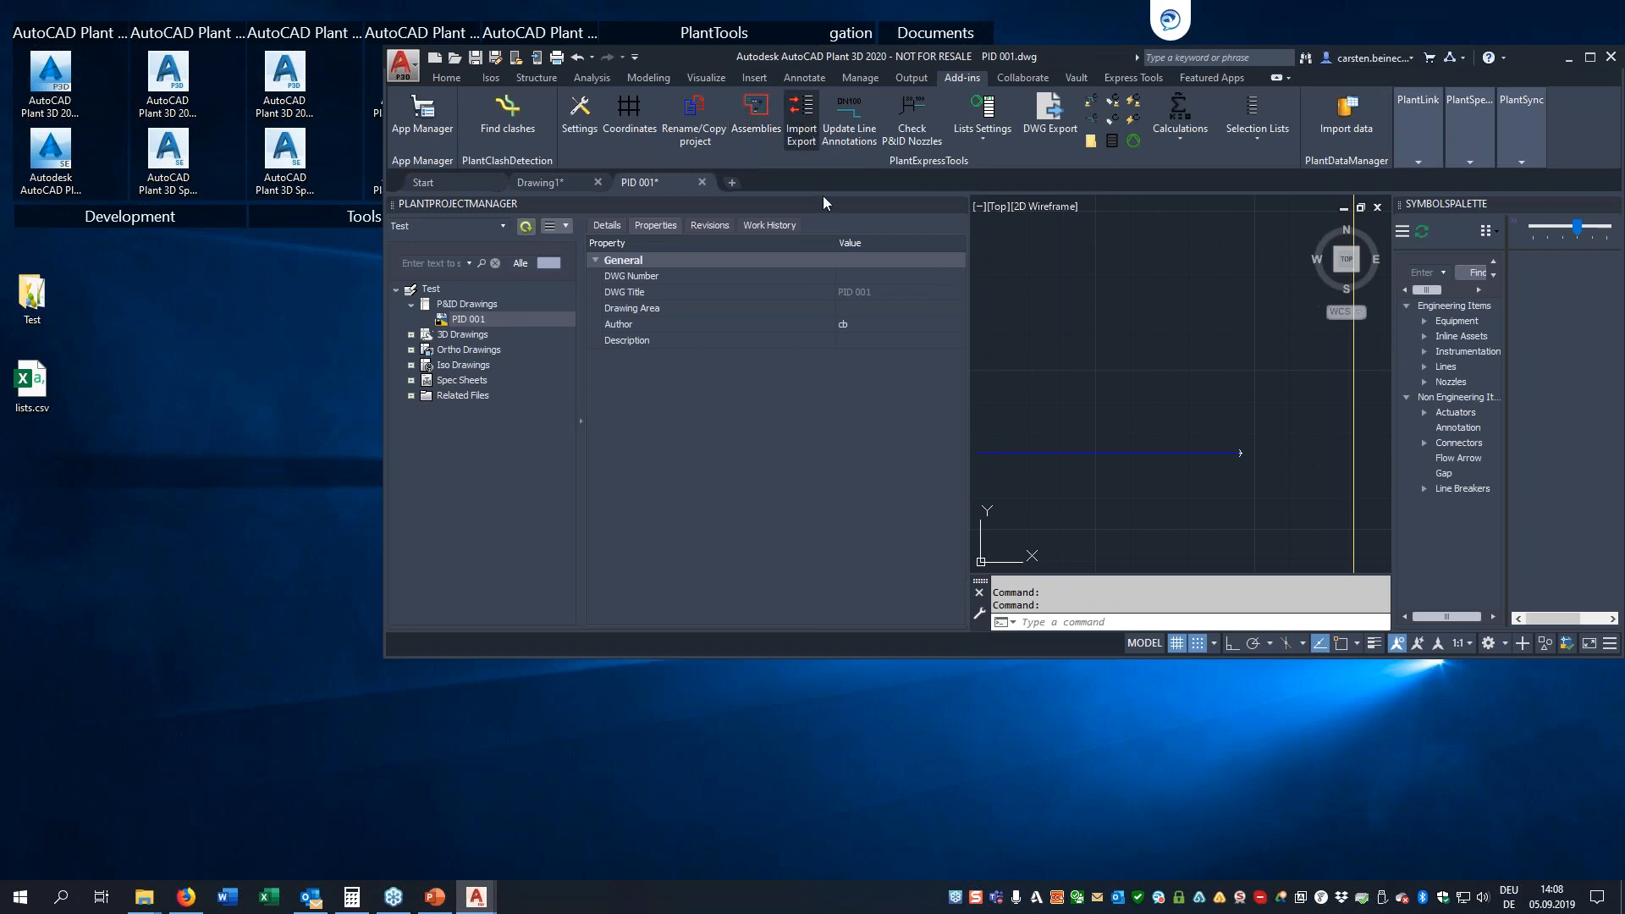
{"action": "left_click", "coordinate": [921, 643]}
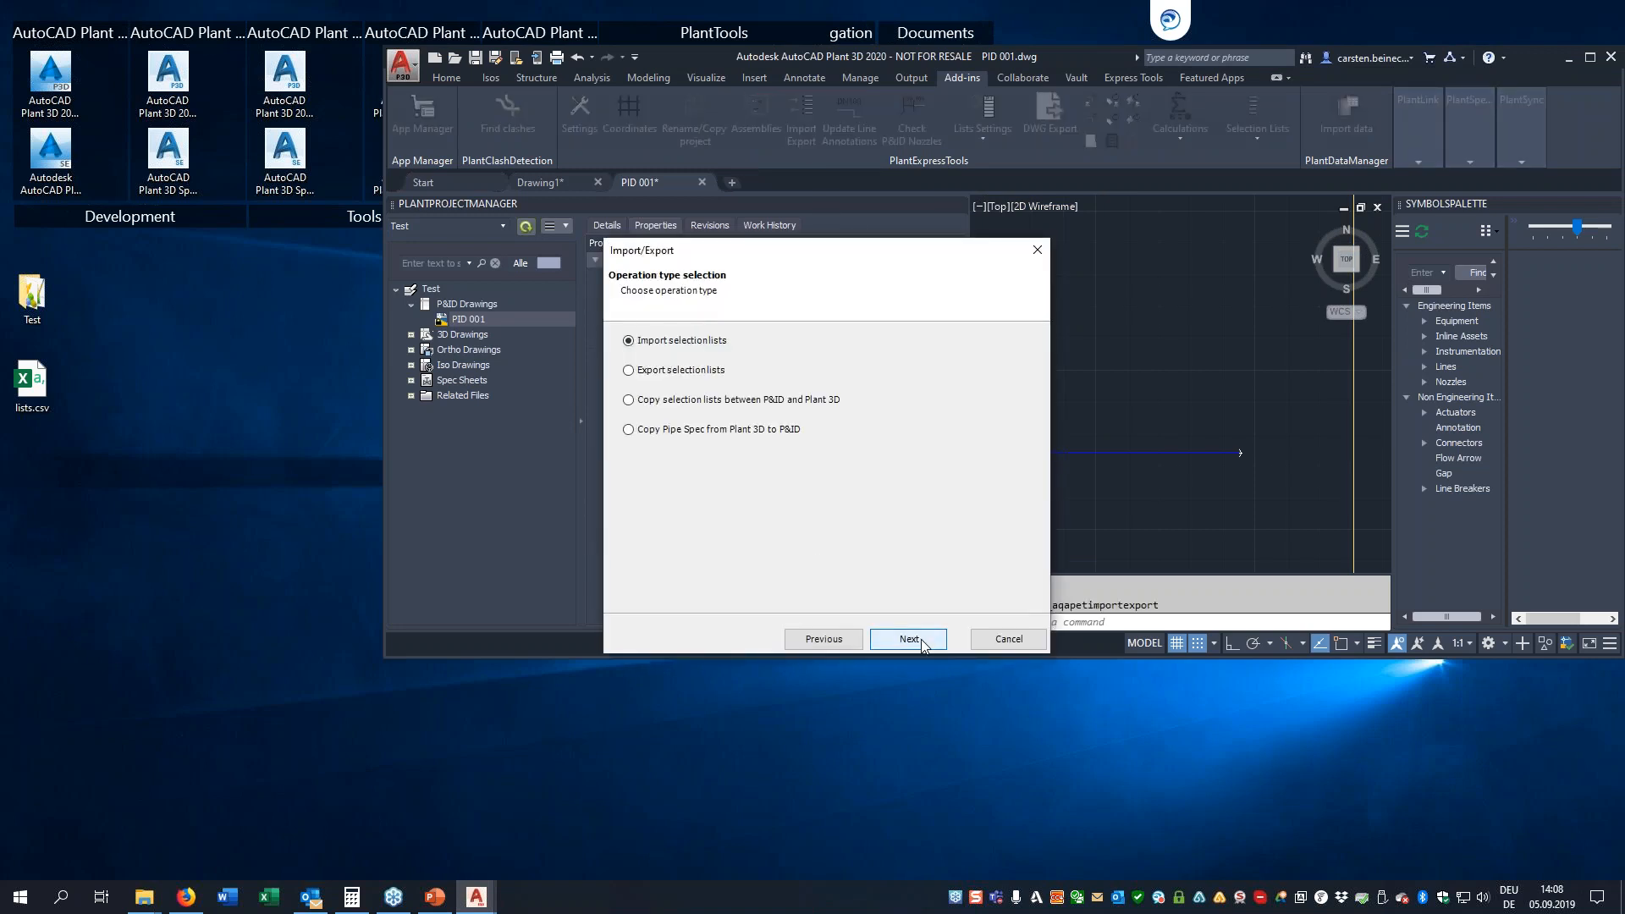
{"action": "left_click", "coordinate": [923, 645]}
{"action": "left_click", "coordinate": [1022, 355]}
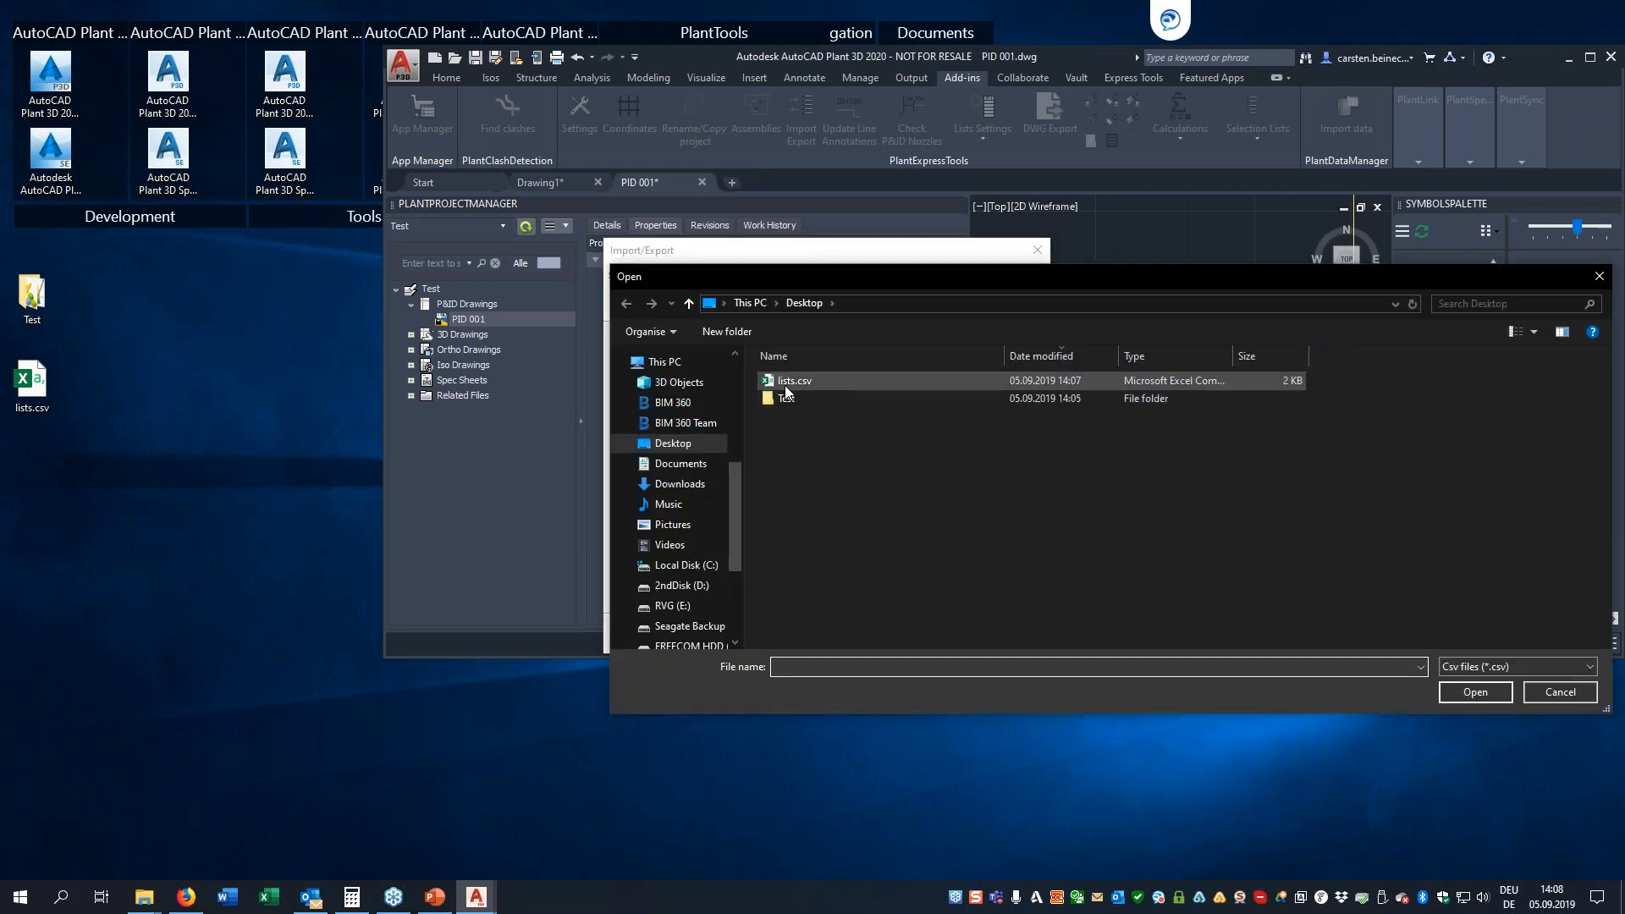
{"action": "key", "text": "Return"}
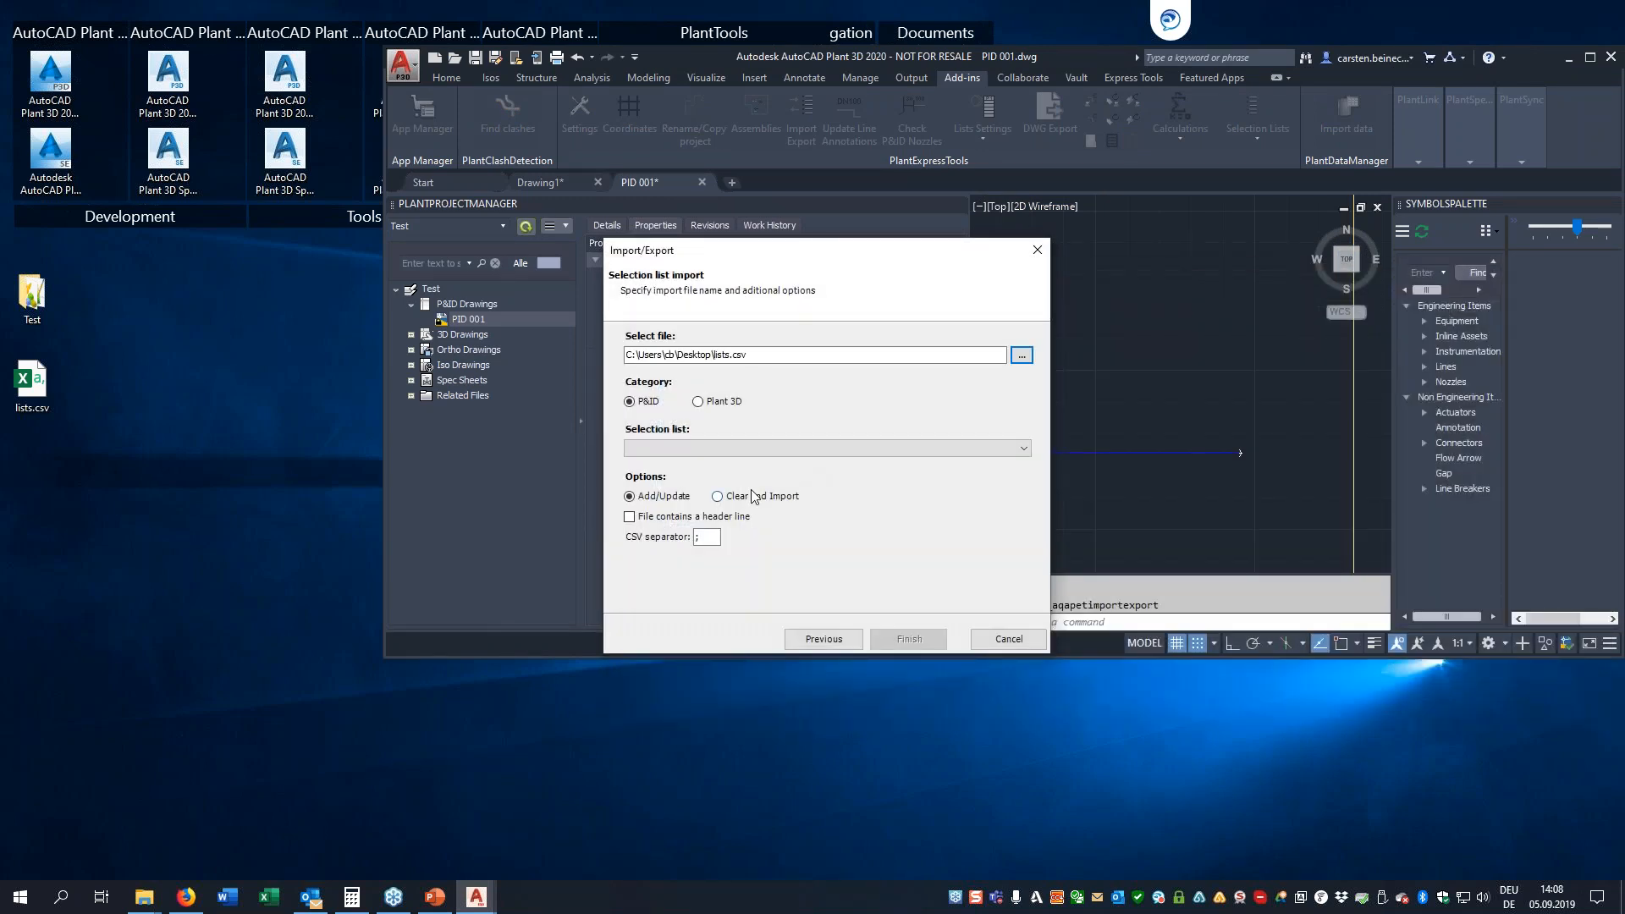
Import the file into the P&ID Services list with the Clear and Import option, and close the wizard
{"action": "left_click", "coordinate": [923, 449]}
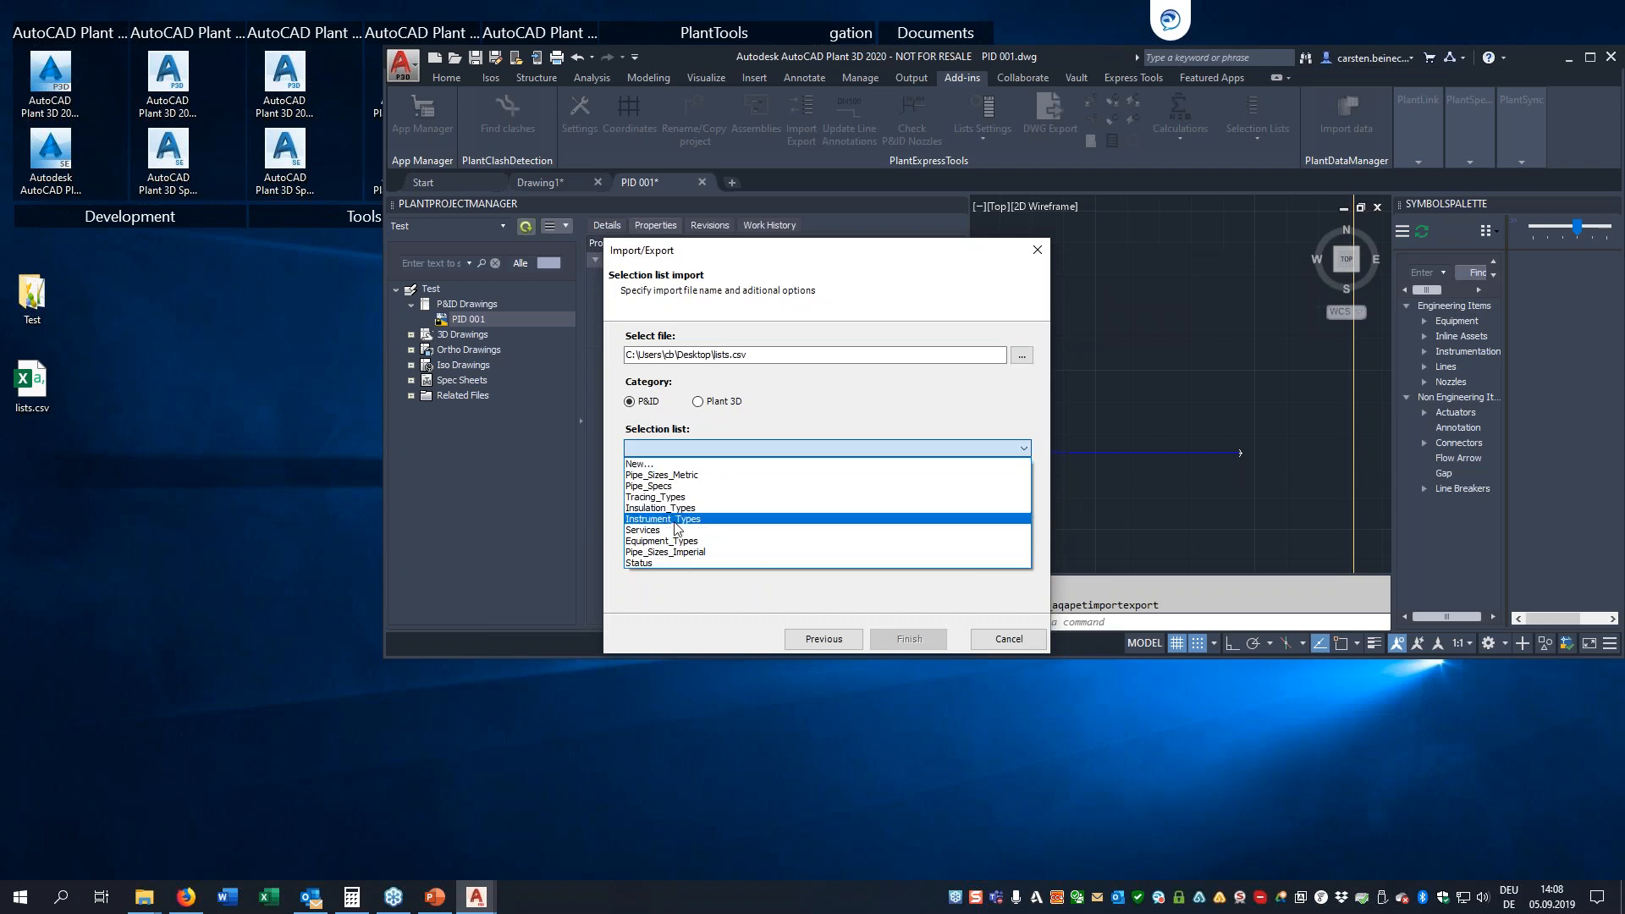
{"action": "left_click", "coordinate": [669, 516]}
{"action": "left_click", "coordinate": [736, 498]}
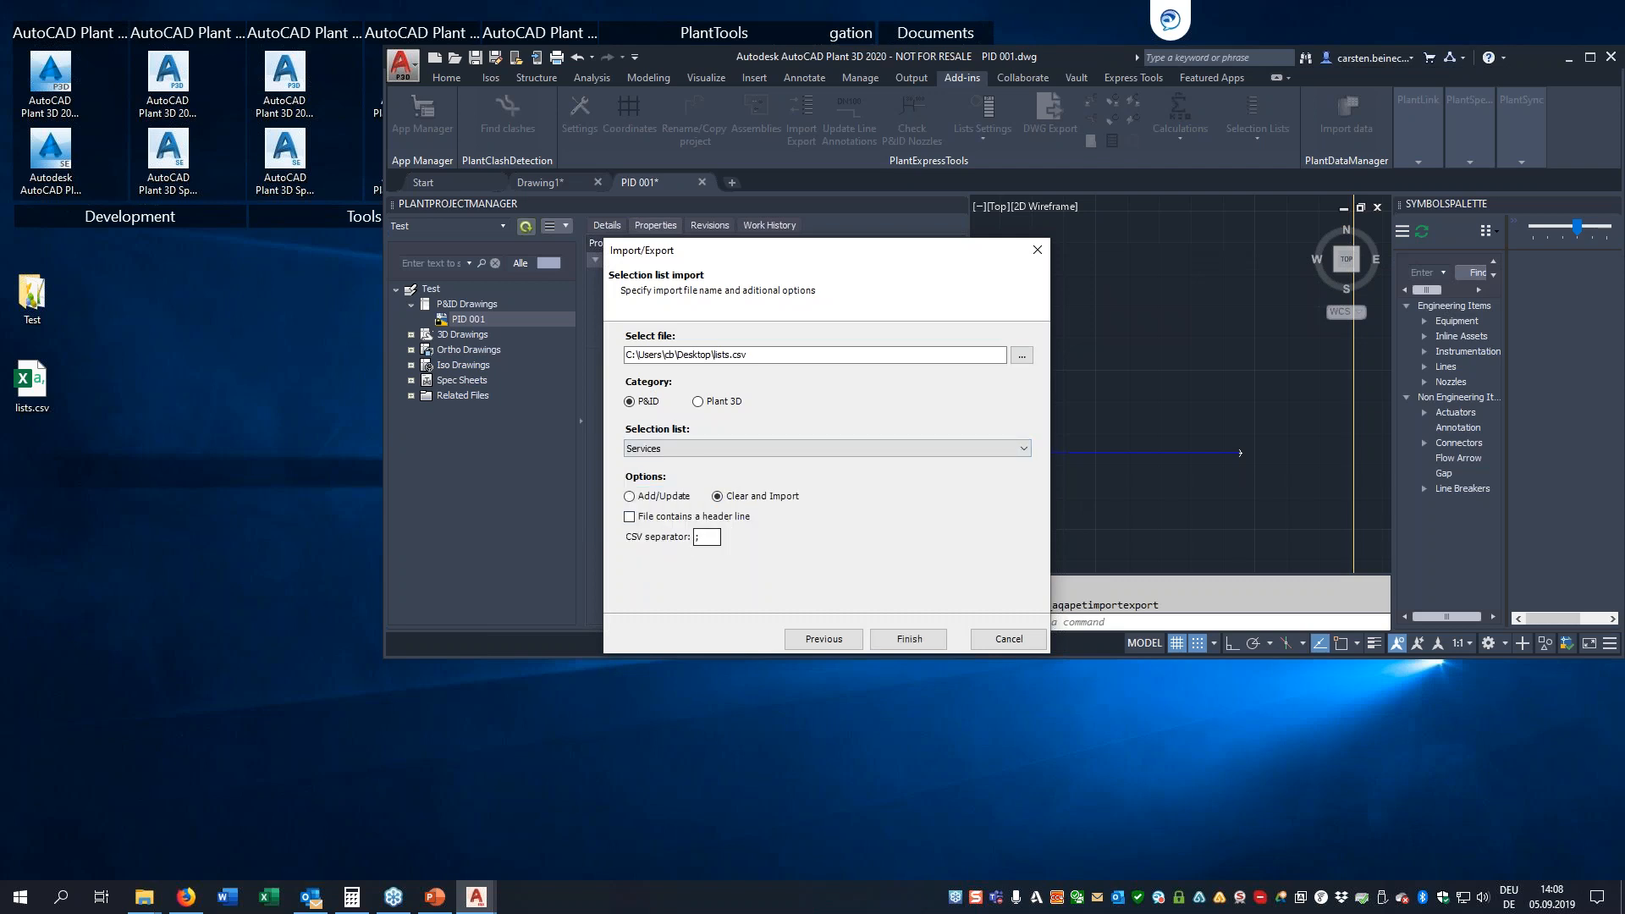
{"action": "left_click", "coordinate": [912, 638]}
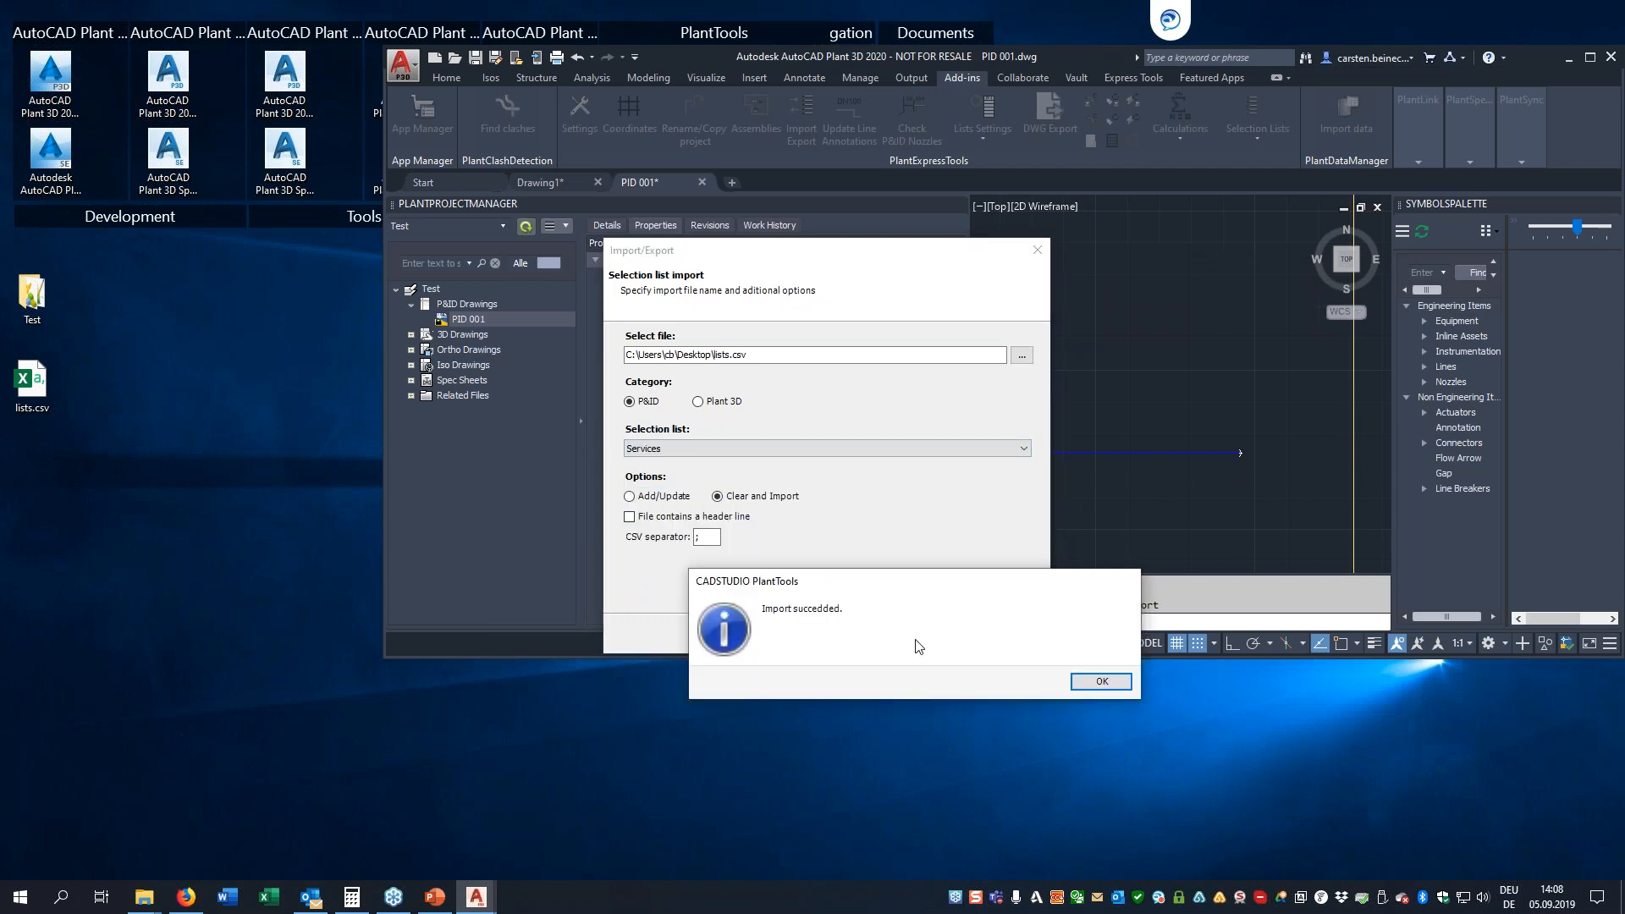
{"action": "left_click", "coordinate": [1100, 682]}
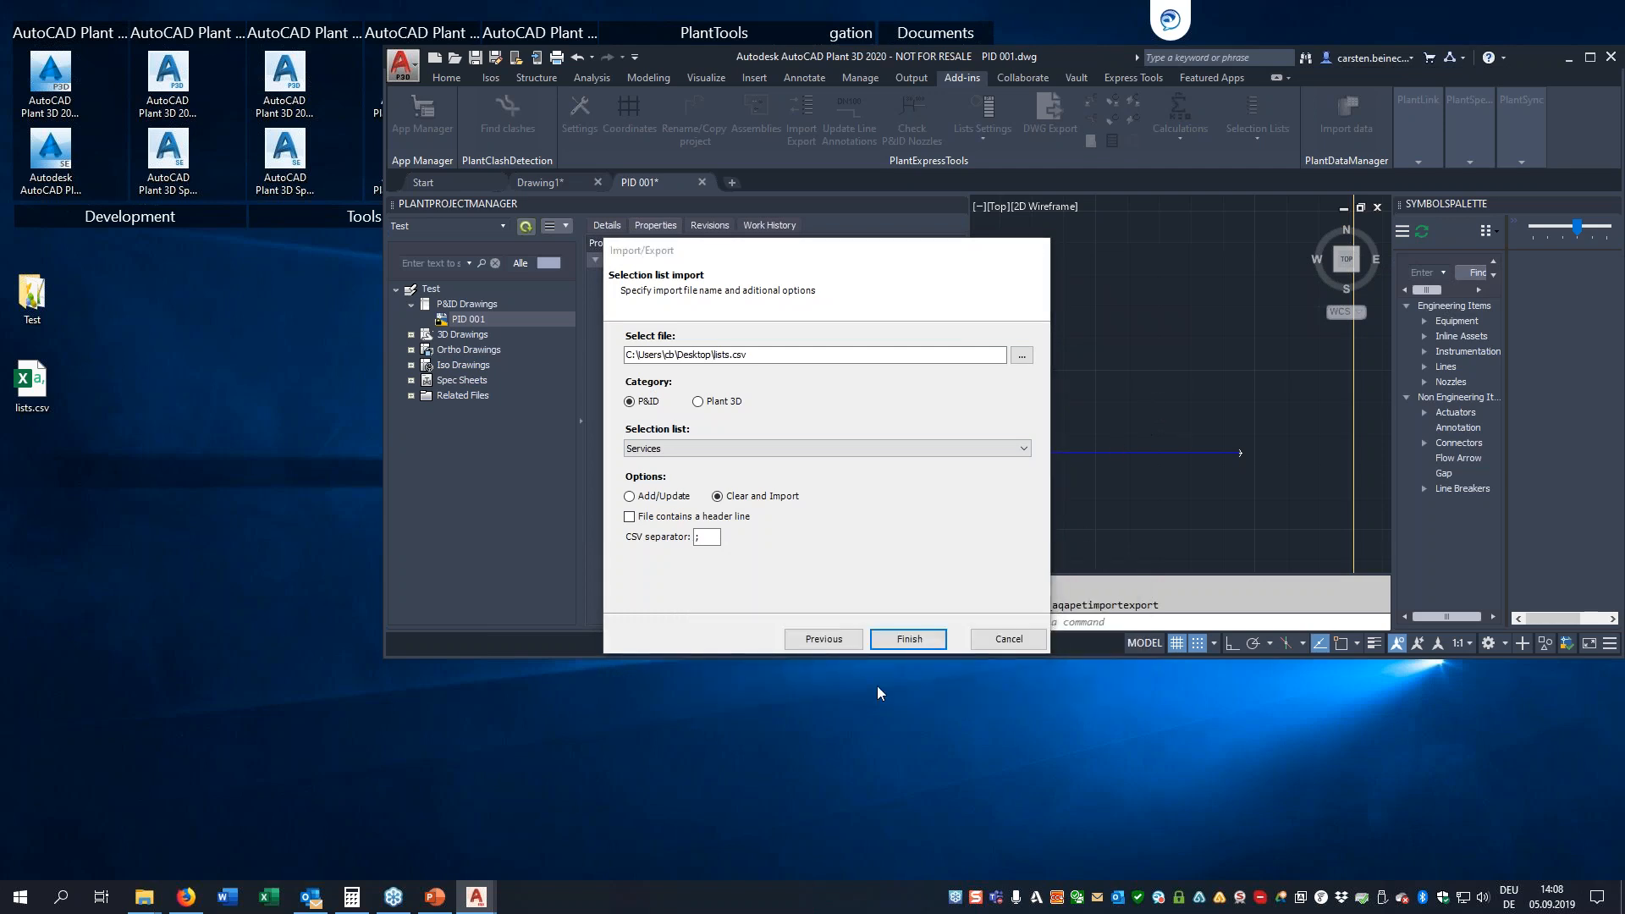
{"action": "left_click", "coordinate": [907, 640]}
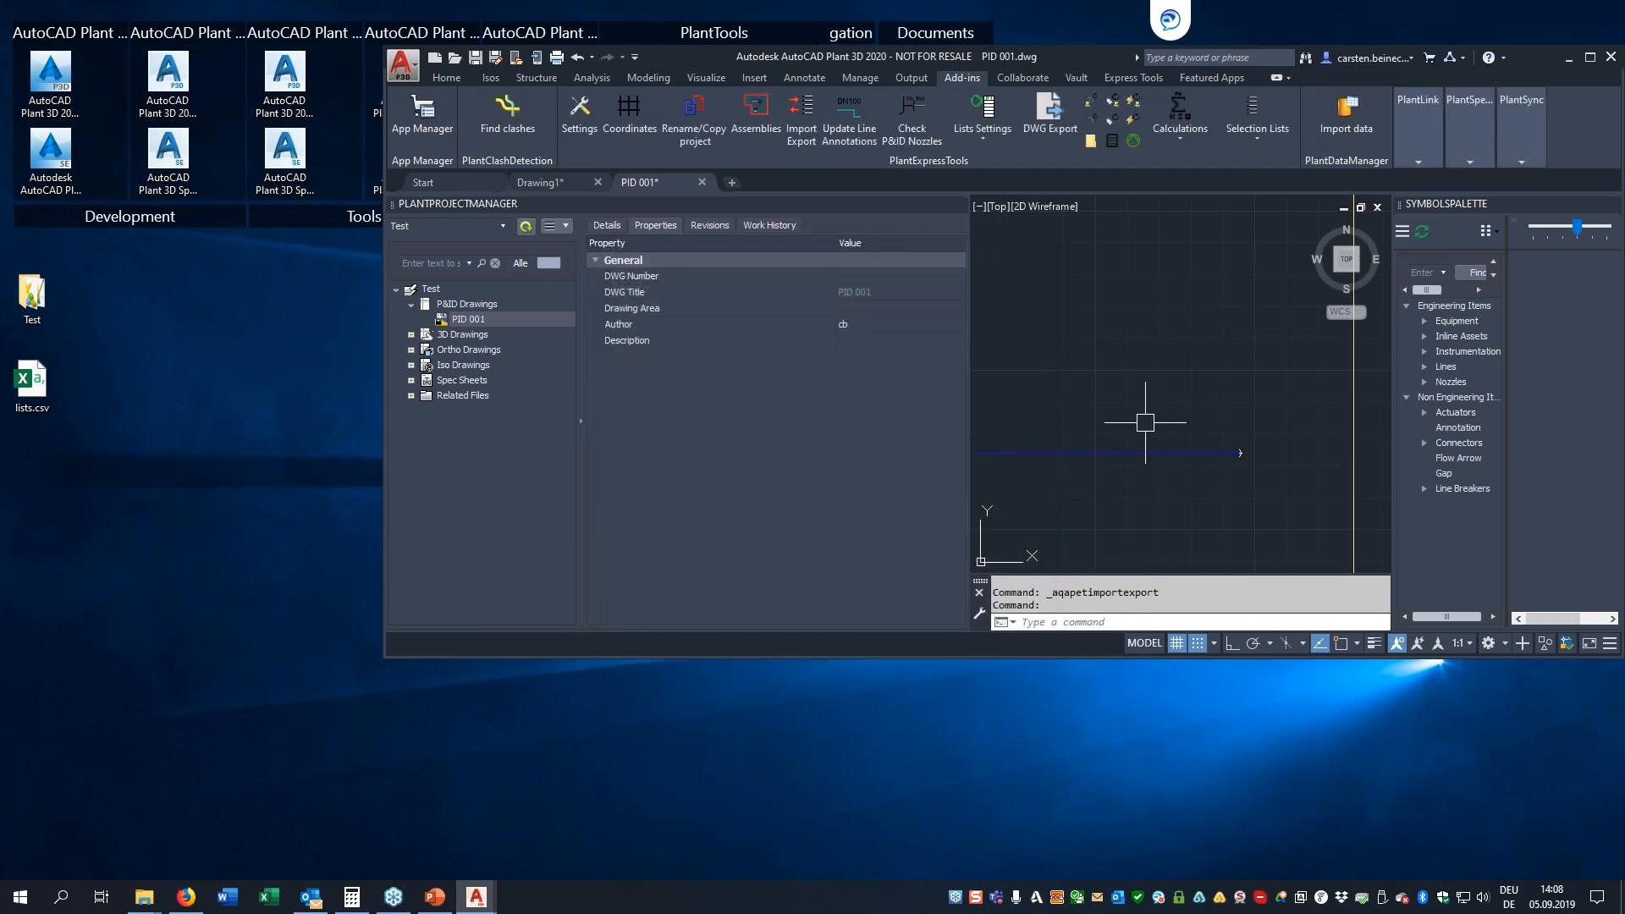
Begin assigning a tag to the blue pipe line and examine the Pipe Line Group service choices for the added entry
{"action": "left_click_drag", "start_coordinate": [1147, 410], "coordinate": [1092, 487]}
{"action": "right_click", "coordinate": [1097, 483]}
{"action": "left_click", "coordinate": [1155, 331]}
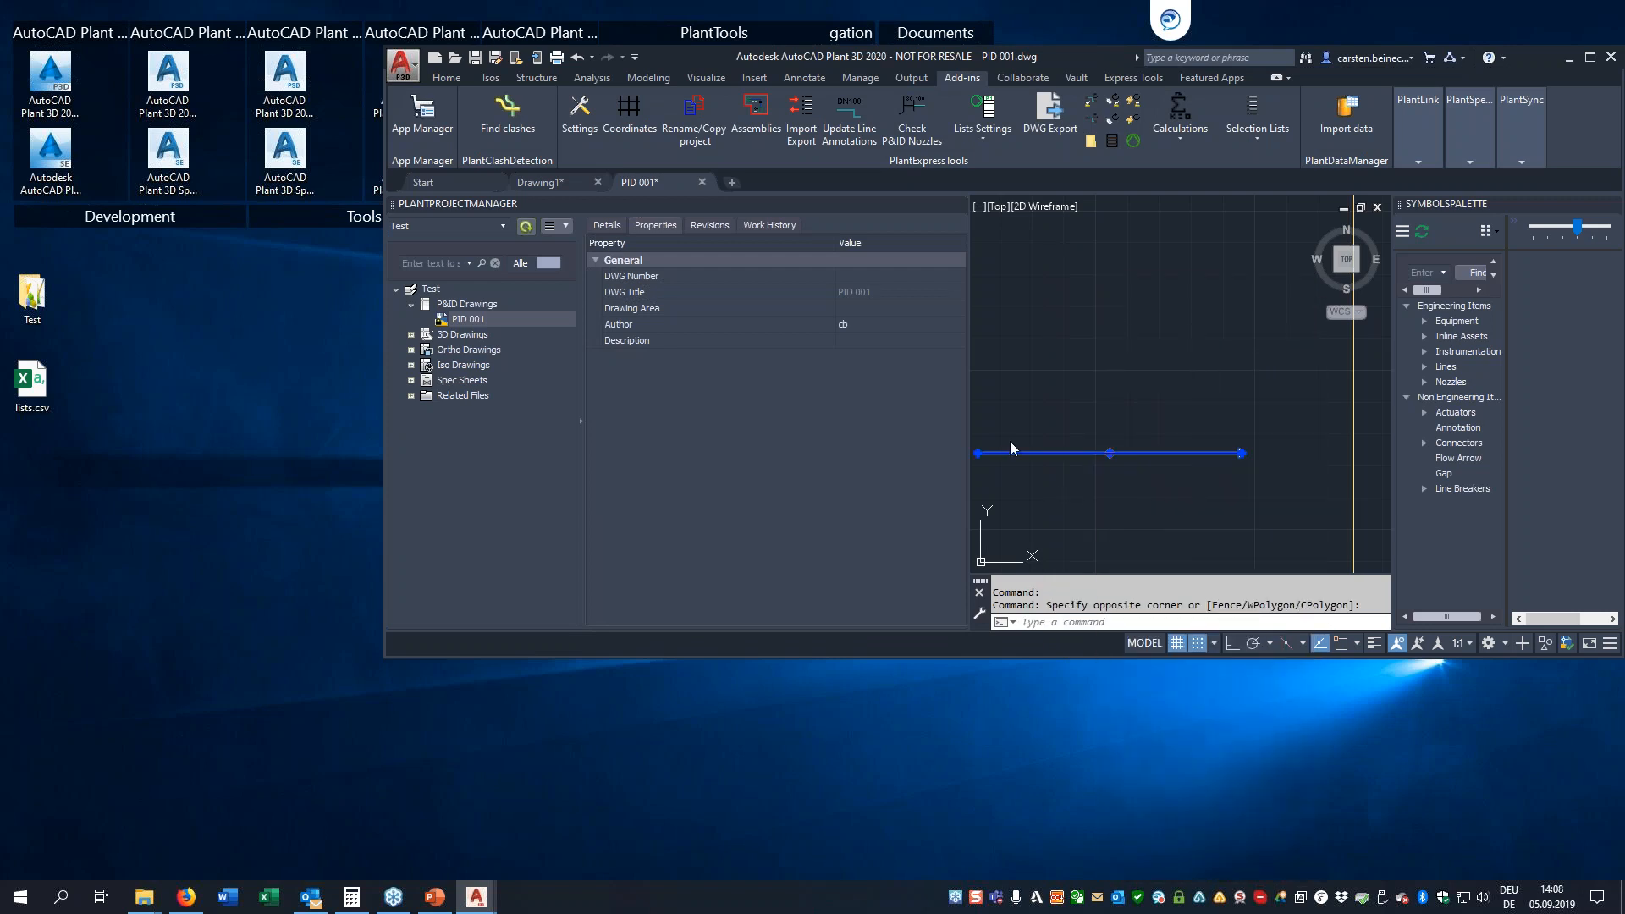
{"action": "left_click", "coordinate": [906, 358]}
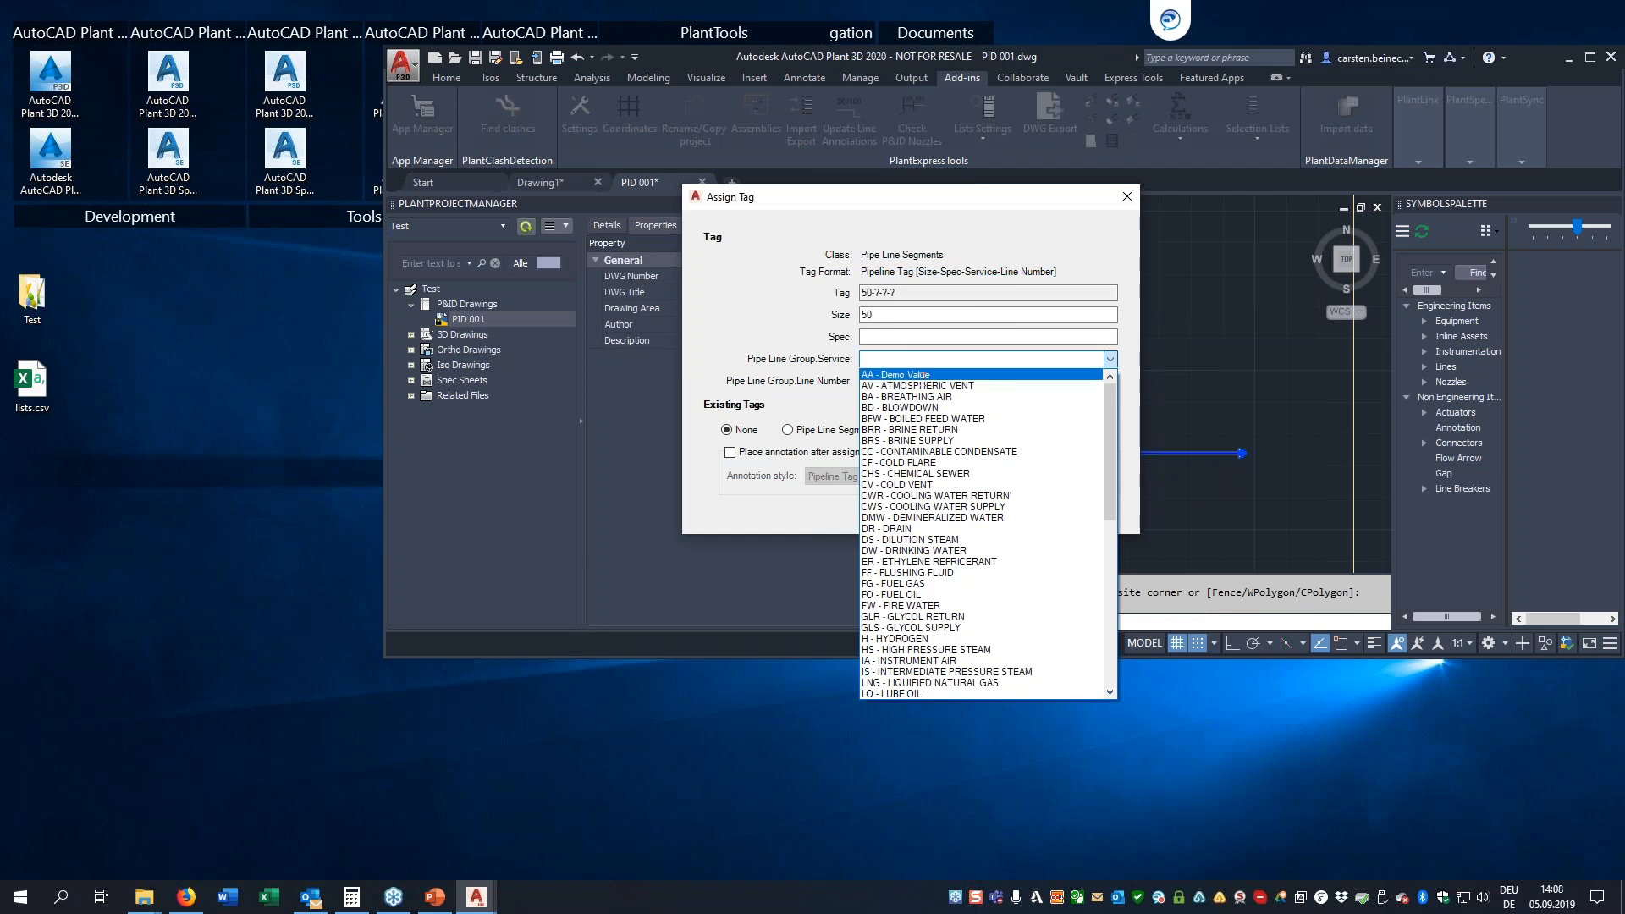
Cancel the tag assignment and start a Project Setup export in the Import/Export wizard
{"action": "left_click", "coordinate": [757, 346]}
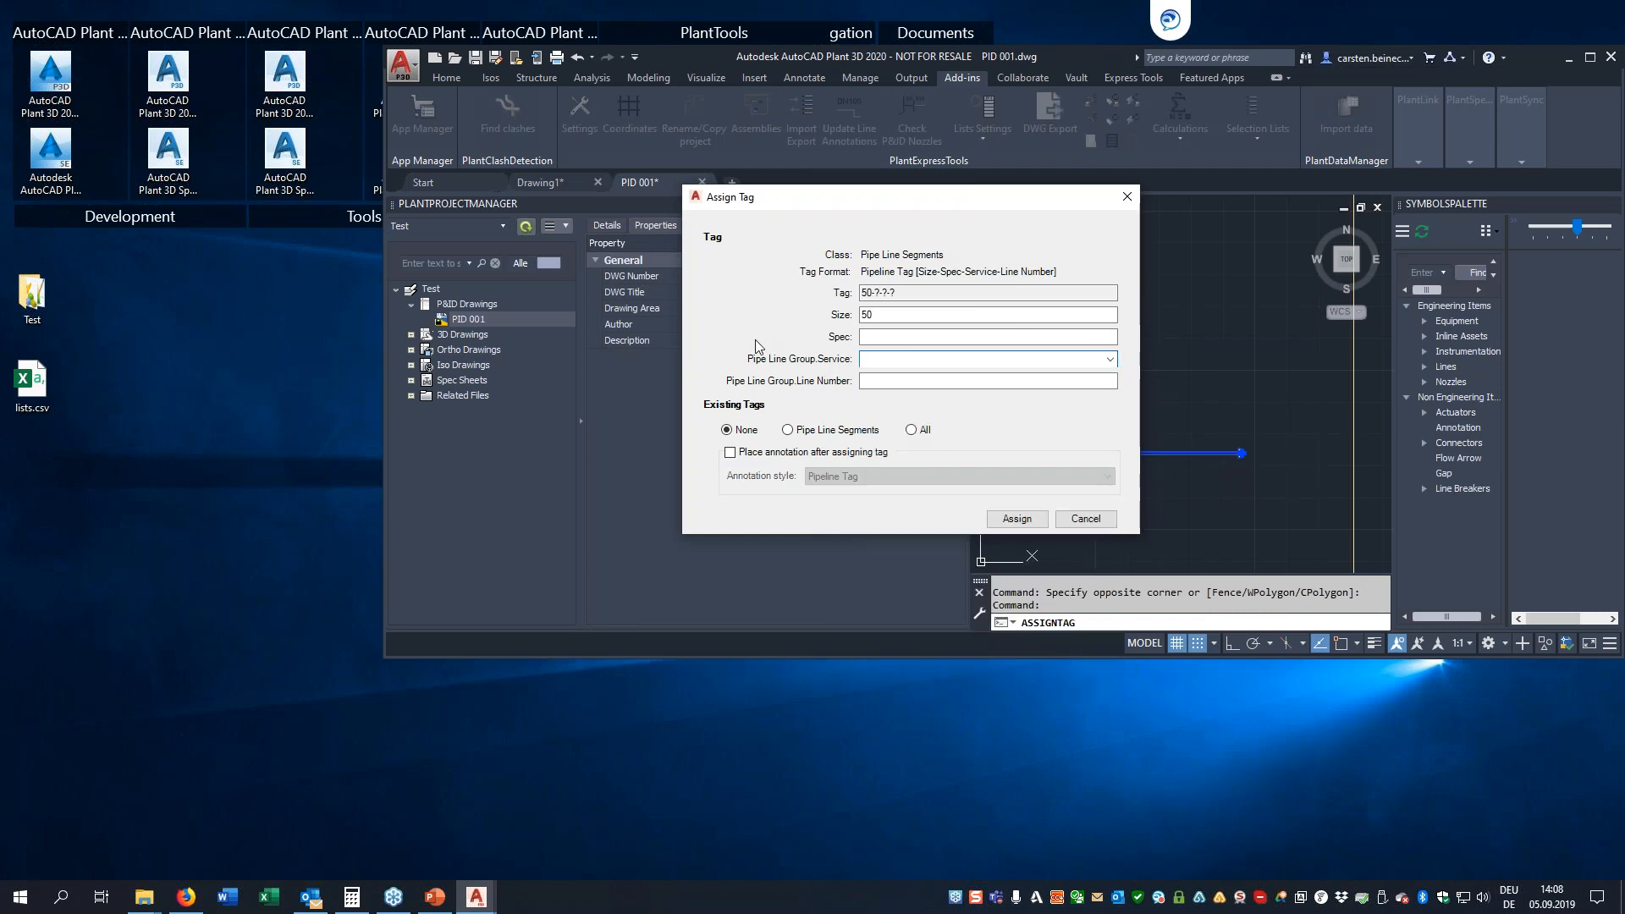
{"action": "left_click", "coordinate": [1085, 519]}
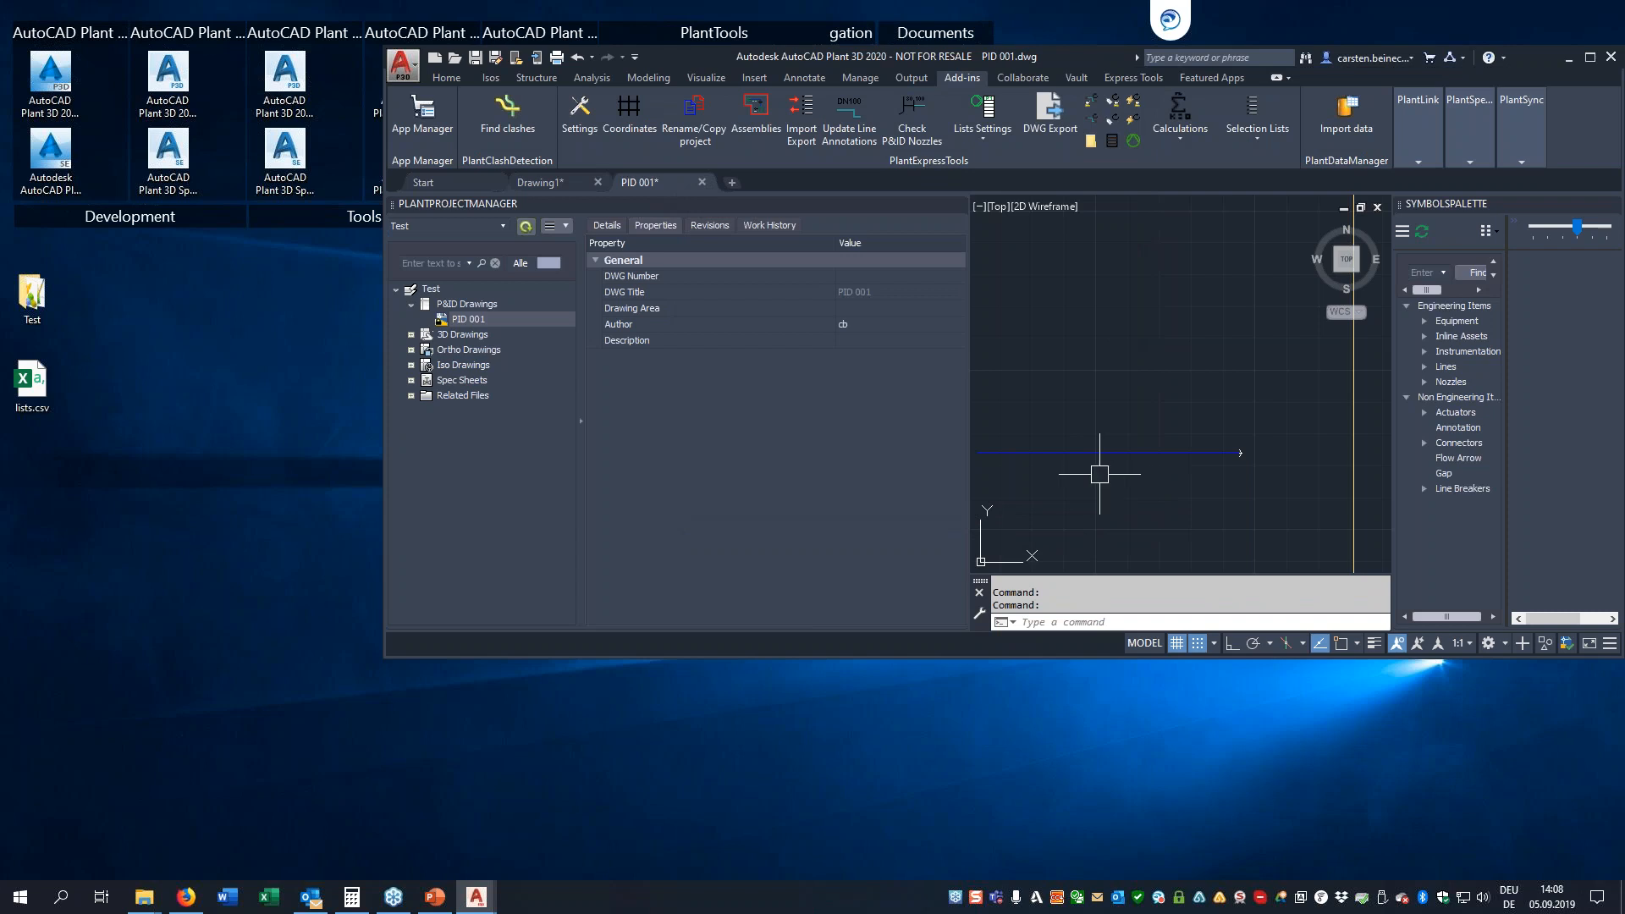
{"action": "left_click", "coordinate": [801, 111]}
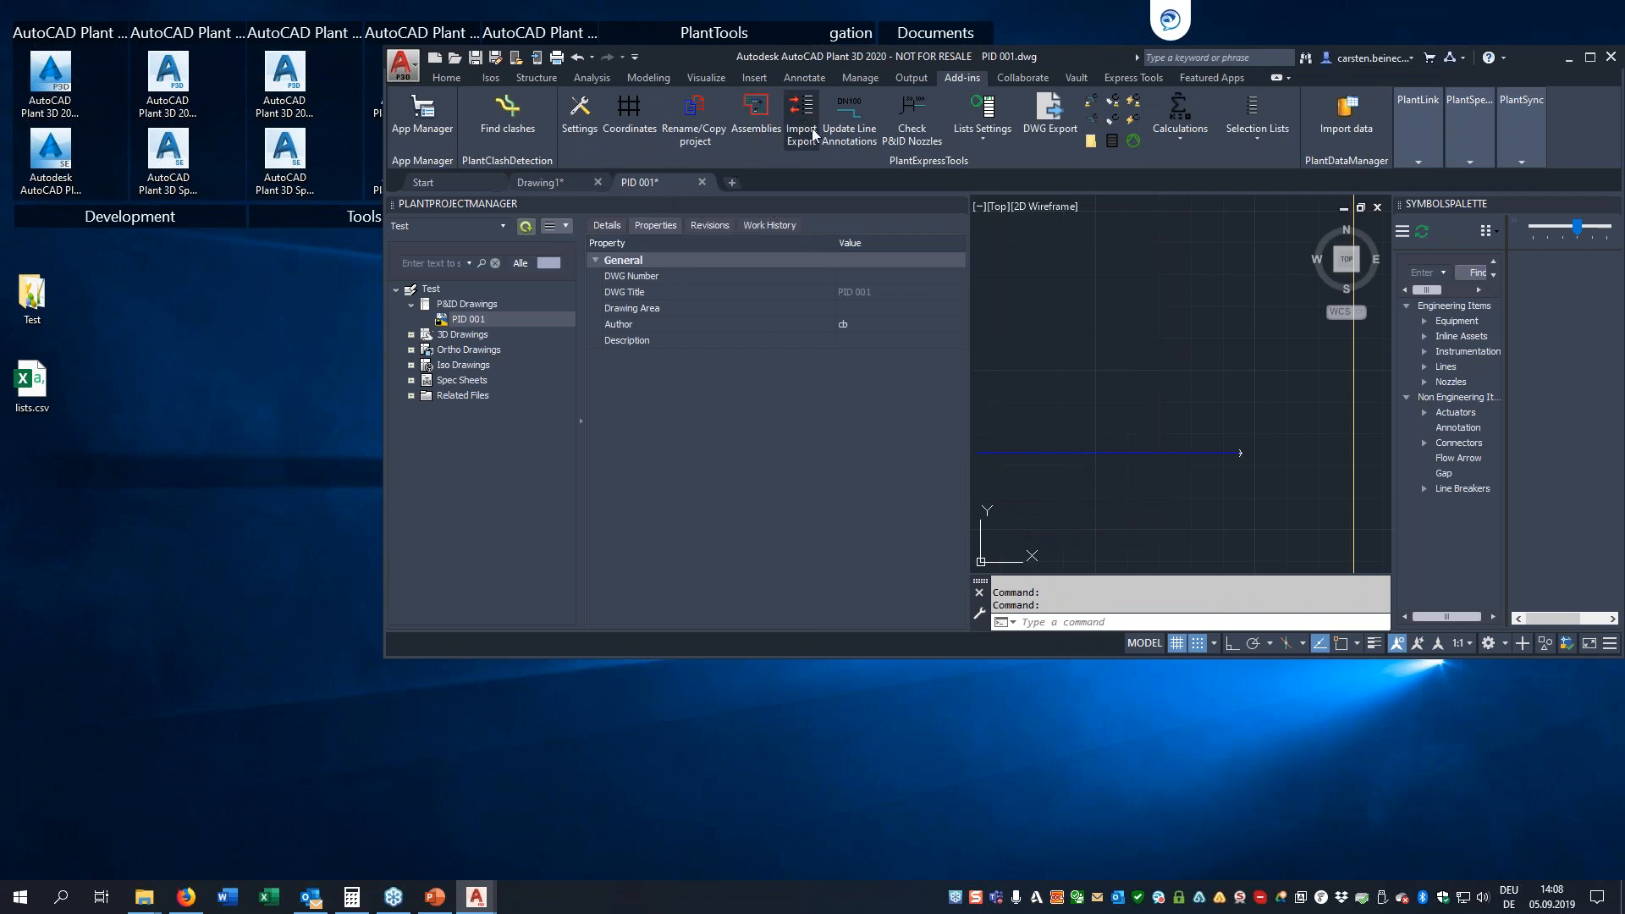
{"action": "left_click", "coordinate": [686, 372]}
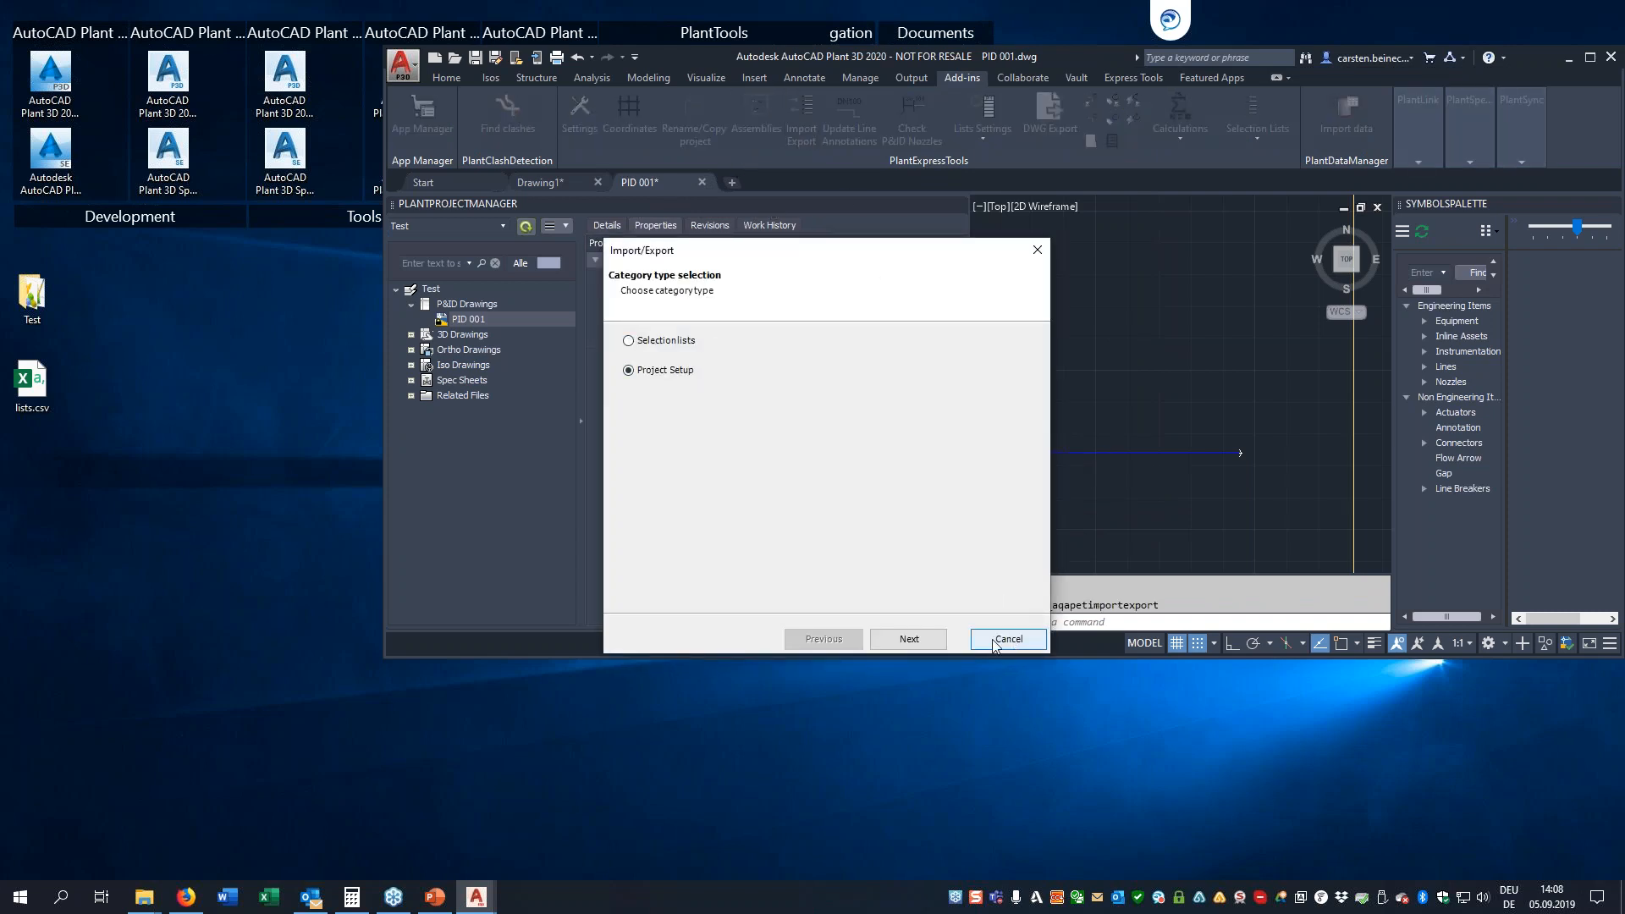
{"action": "left_click", "coordinate": [920, 639]}
{"action": "left_click", "coordinate": [668, 372]}
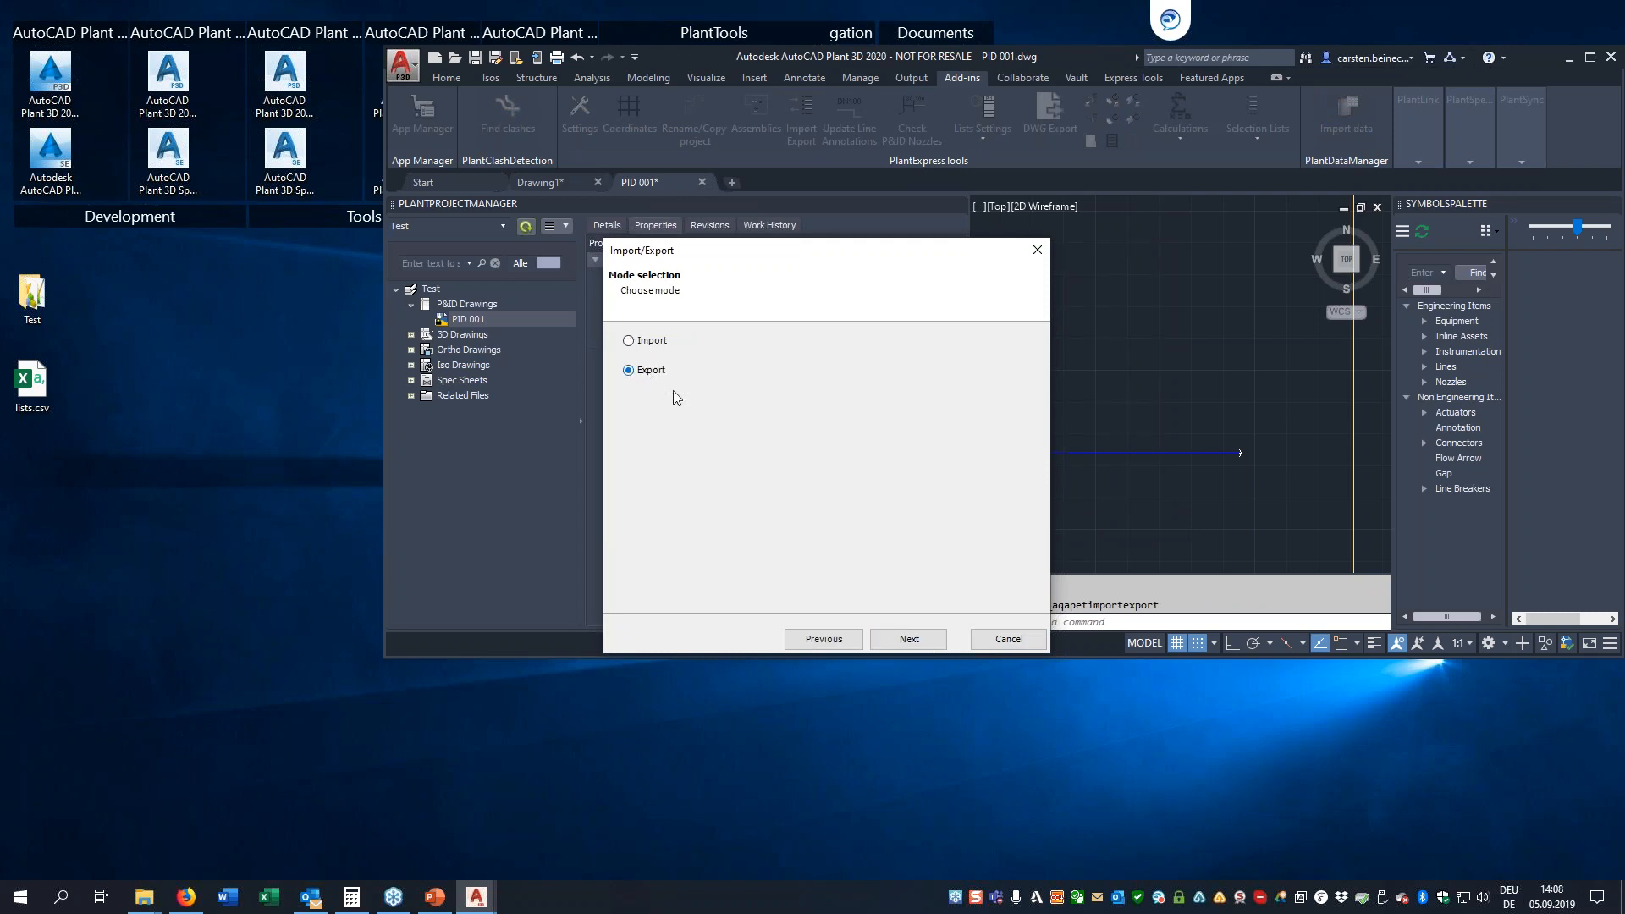
{"action": "left_click", "coordinate": [938, 645]}
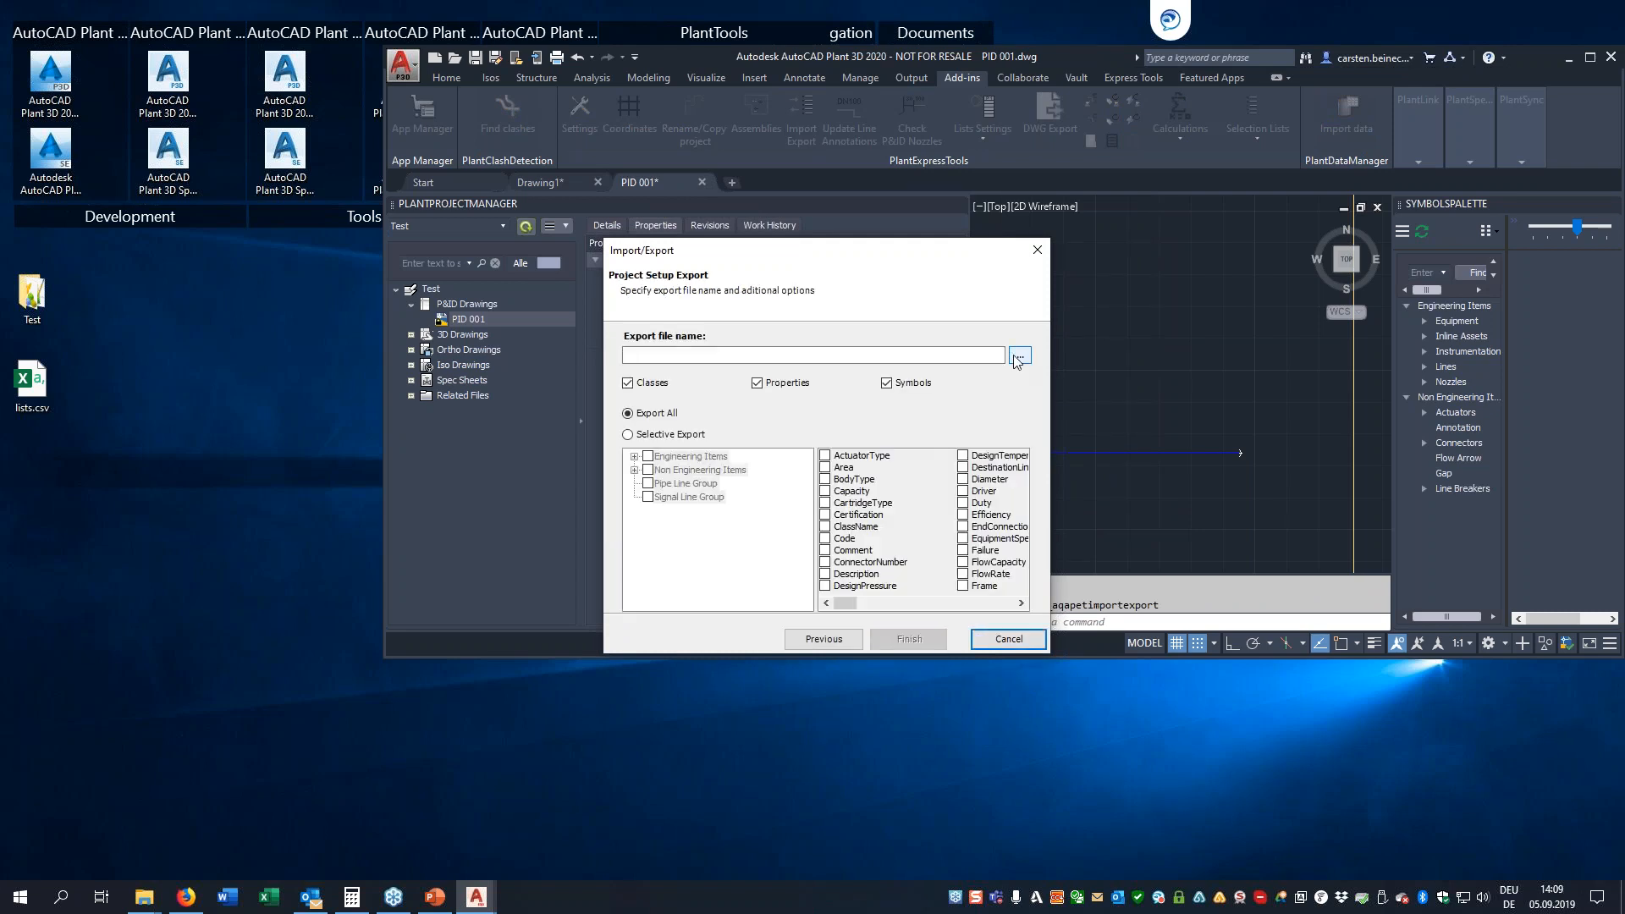
Set the export file to setup.xlsx on the Desktop
{"action": "left_click", "coordinate": [1020, 355]}
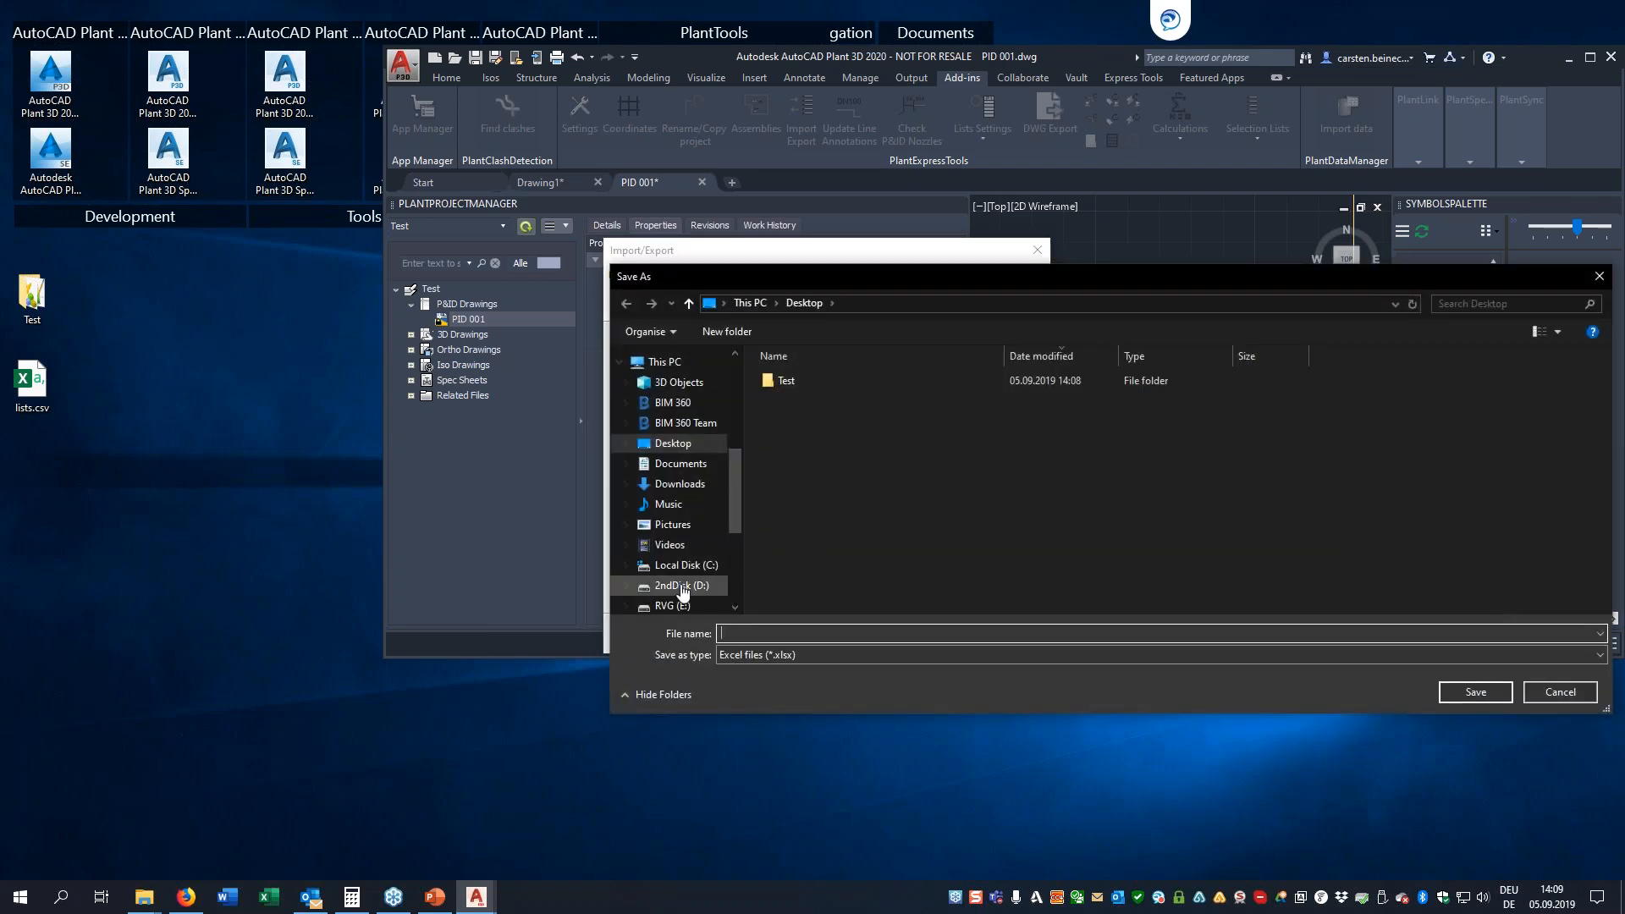
{"action": "type", "text": "setup"}
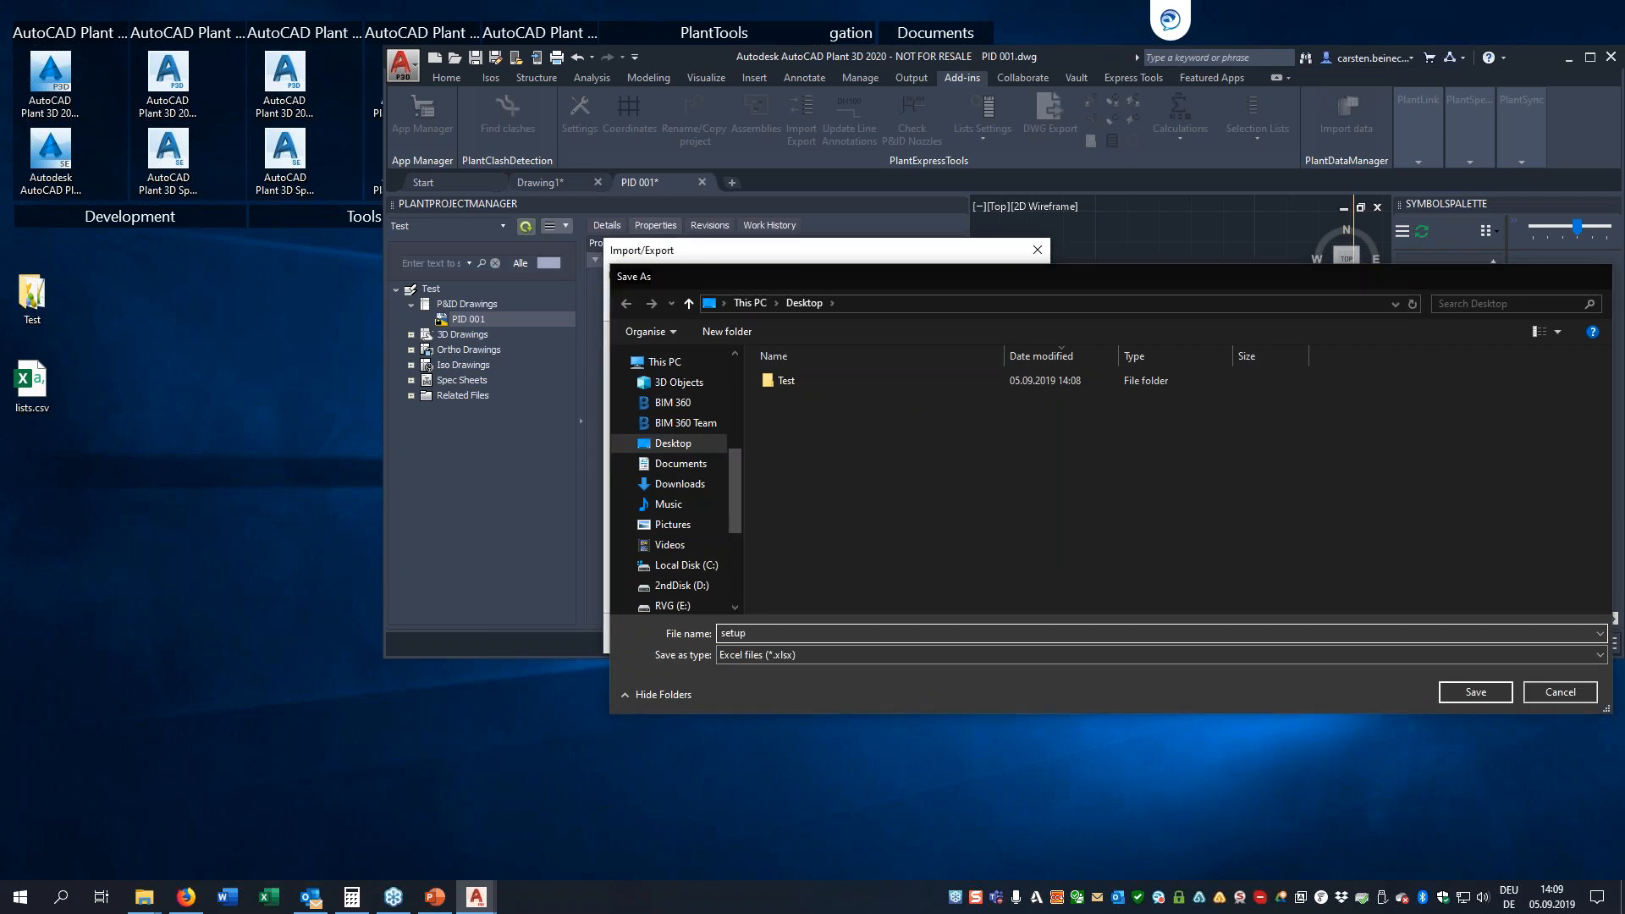
{"action": "key", "text": "Escape"}
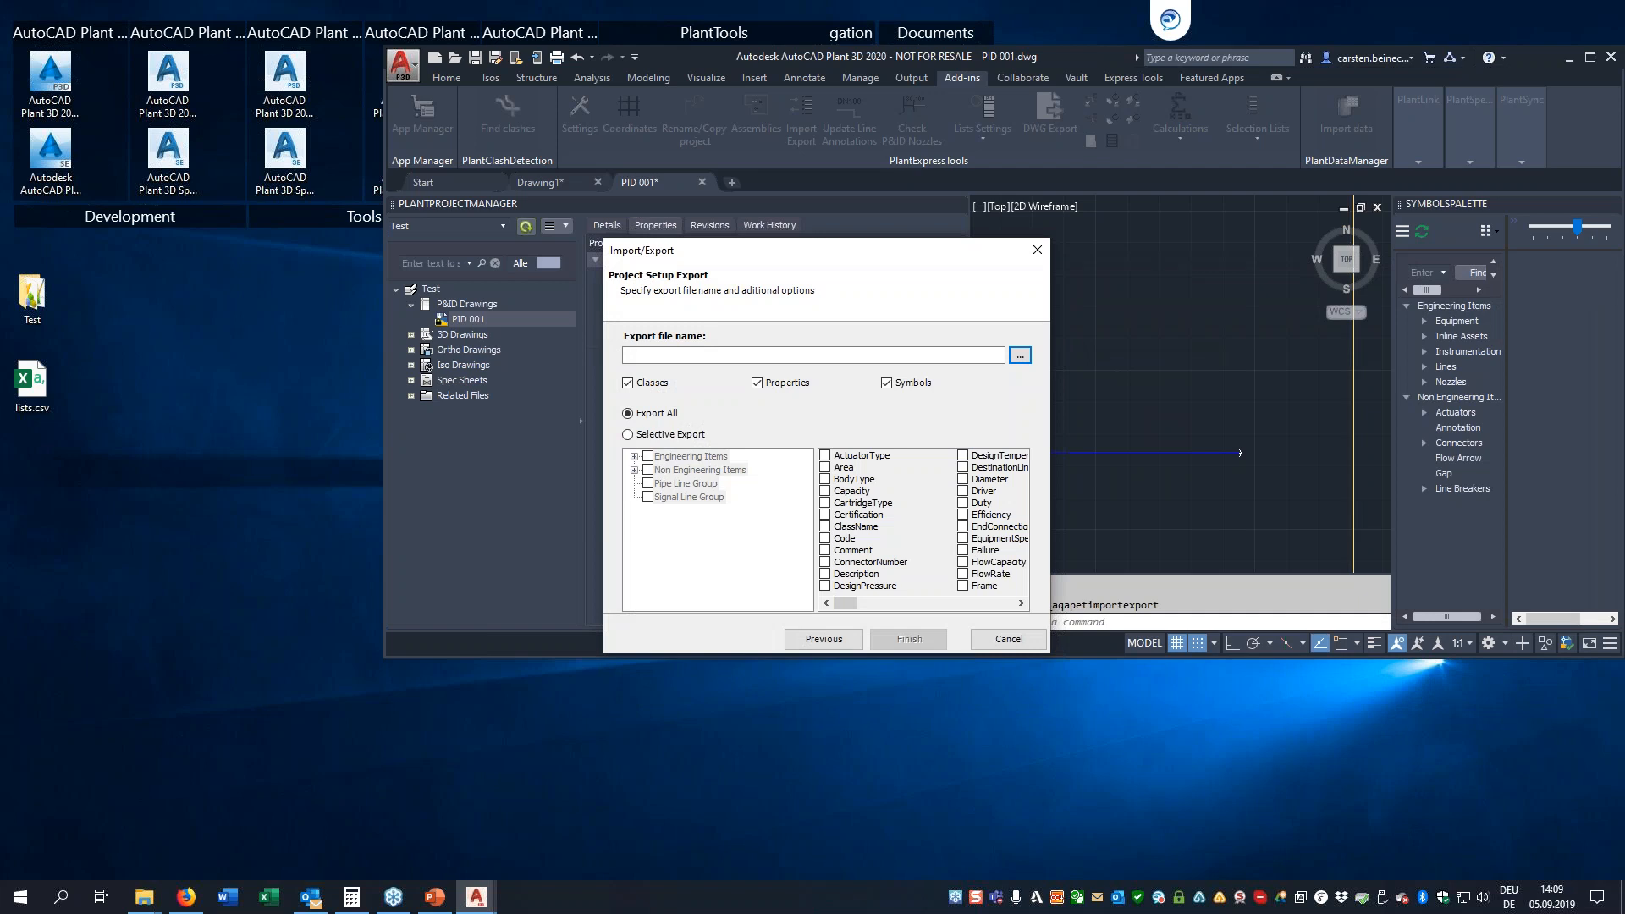
Exclude classes and properties, limit the export selectively to the Equipment branch of Engineering Items, and run the symbols export
{"action": "left_click", "coordinate": [629, 384]}
{"action": "left_click", "coordinate": [758, 383]}
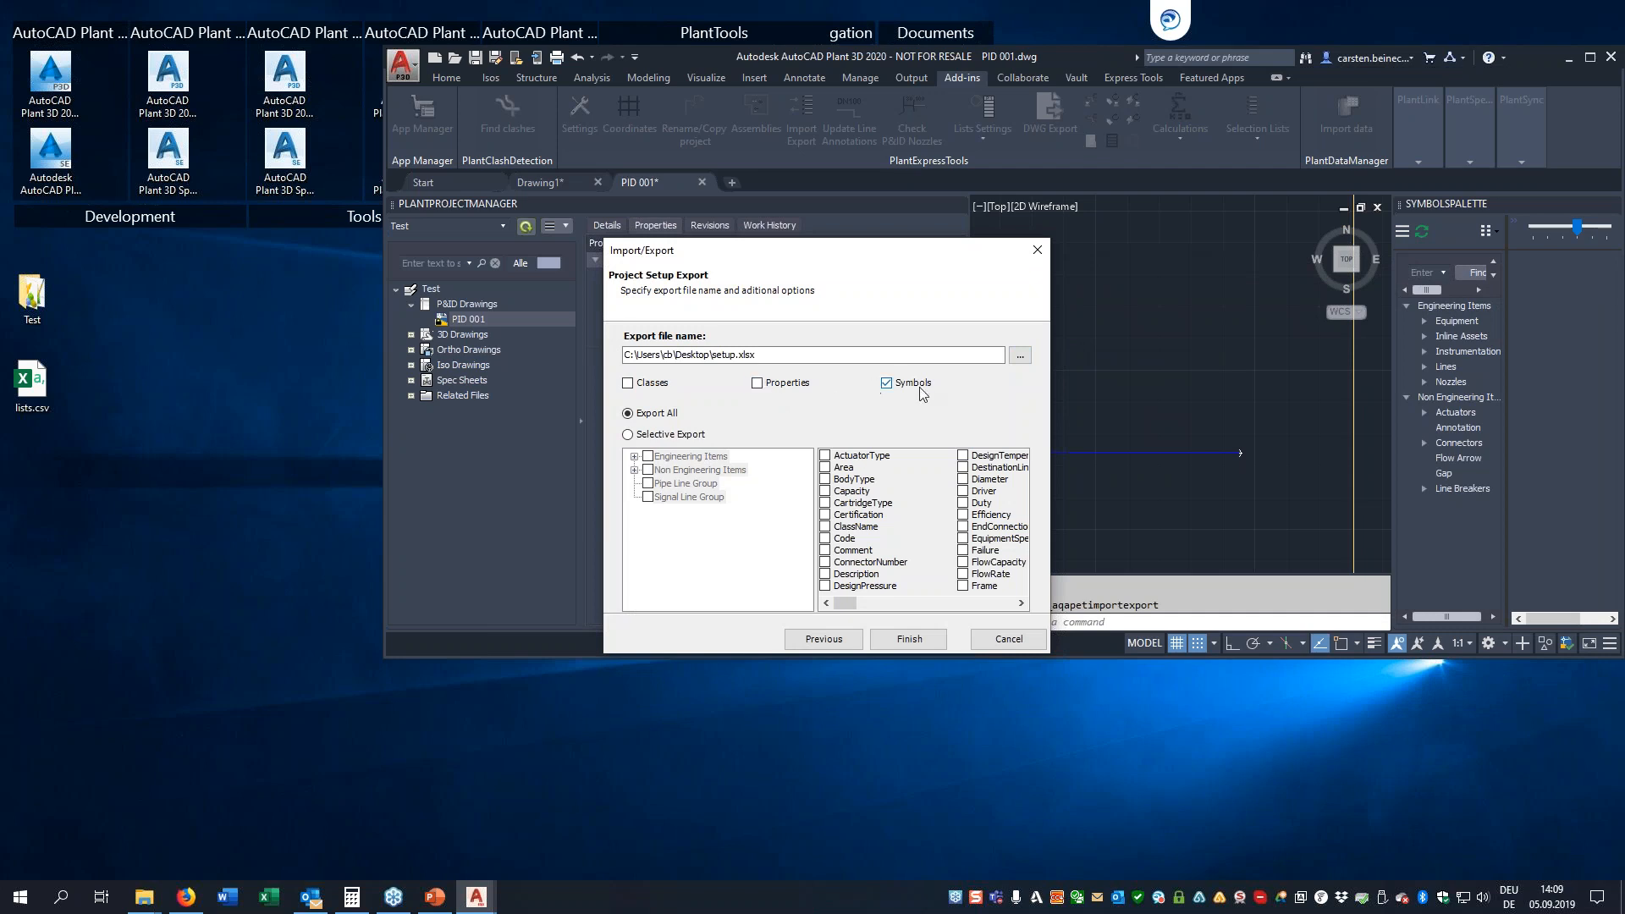
{"action": "left_click", "coordinate": [627, 435]}
{"action": "left_click", "coordinate": [634, 456]}
{"action": "left_click", "coordinate": [665, 470]}
{"action": "left_click", "coordinate": [907, 642]}
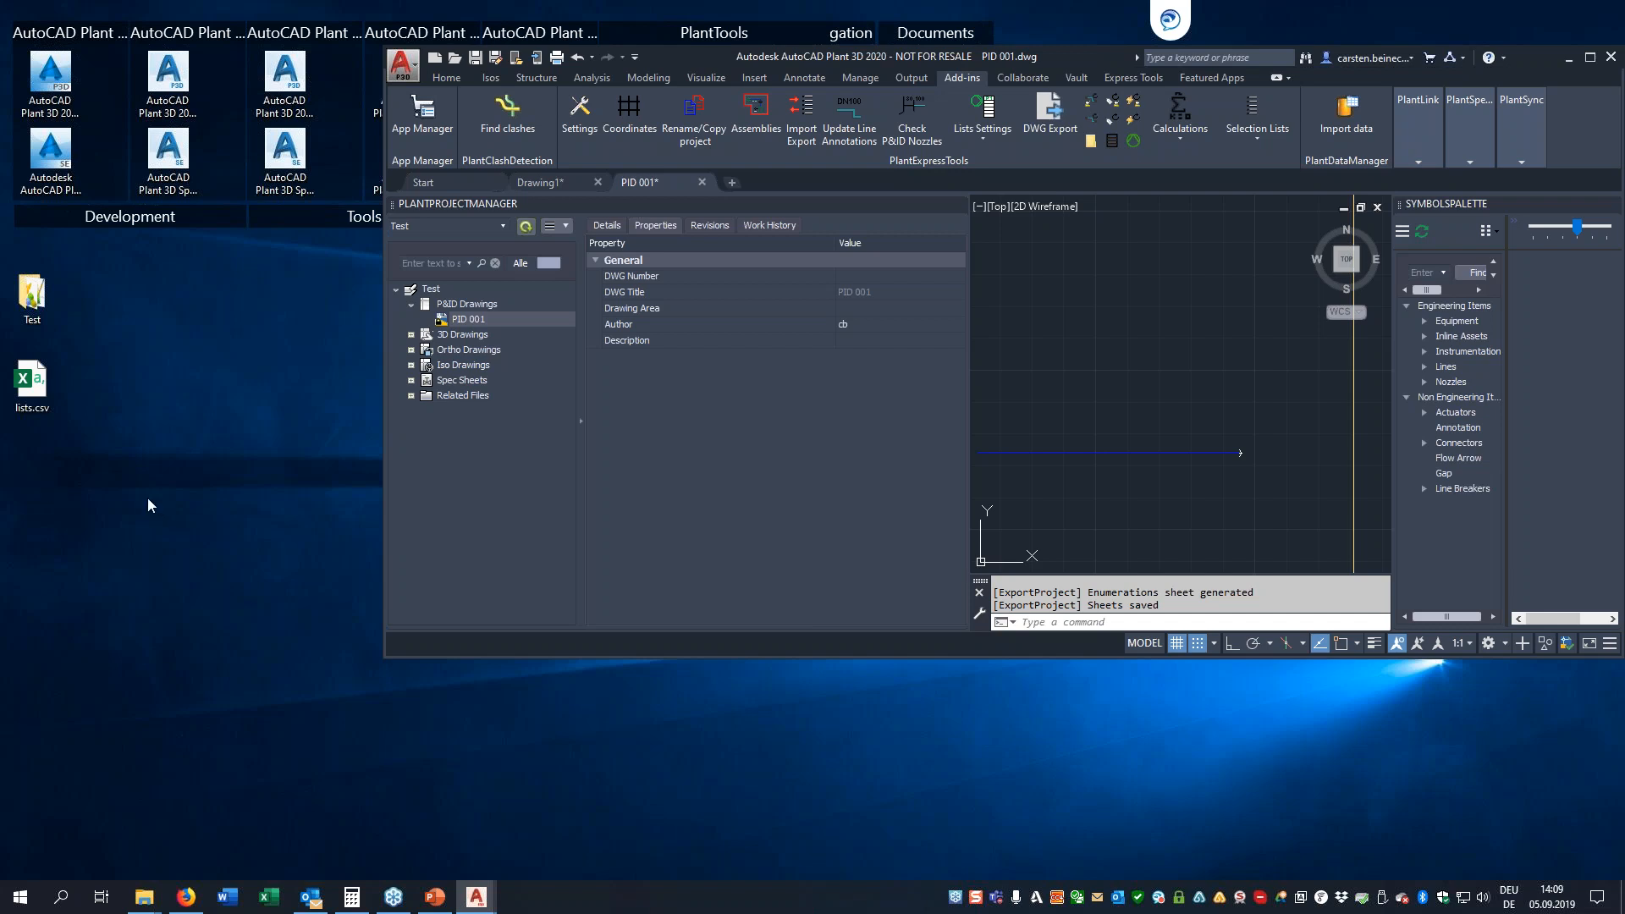
Open setup.xlsx from the desktop in a maximized Excel window and narrow the ClassName, Blockname and SymbolName columns
{"action": "left_click", "coordinate": [31, 470]}
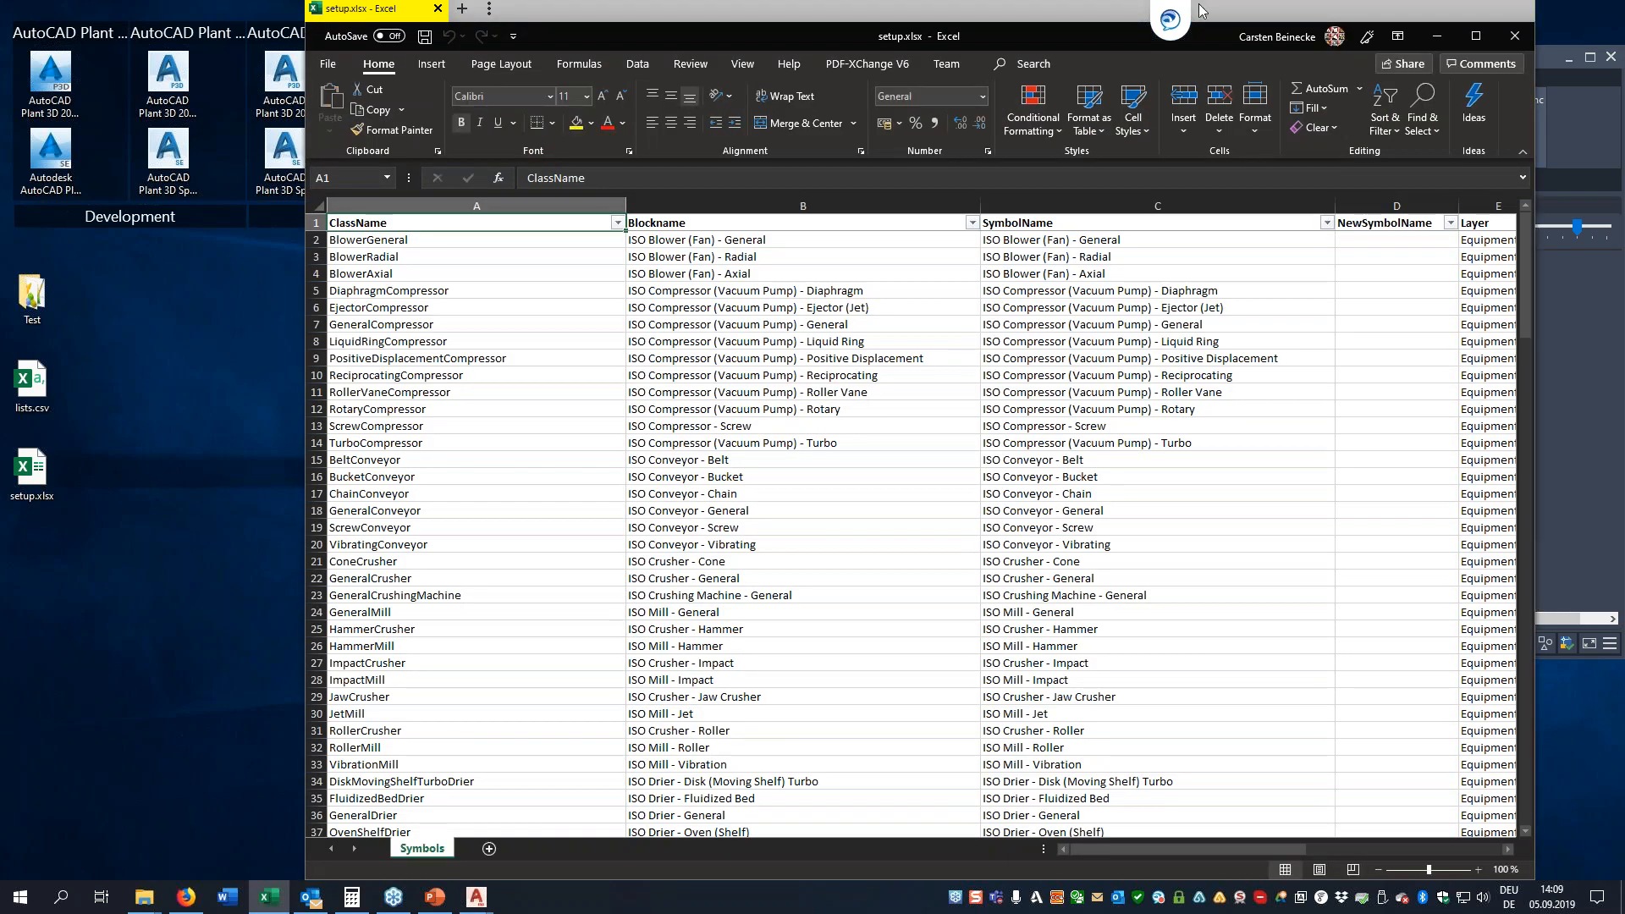
{"action": "double_click", "coordinate": [1263, 10]}
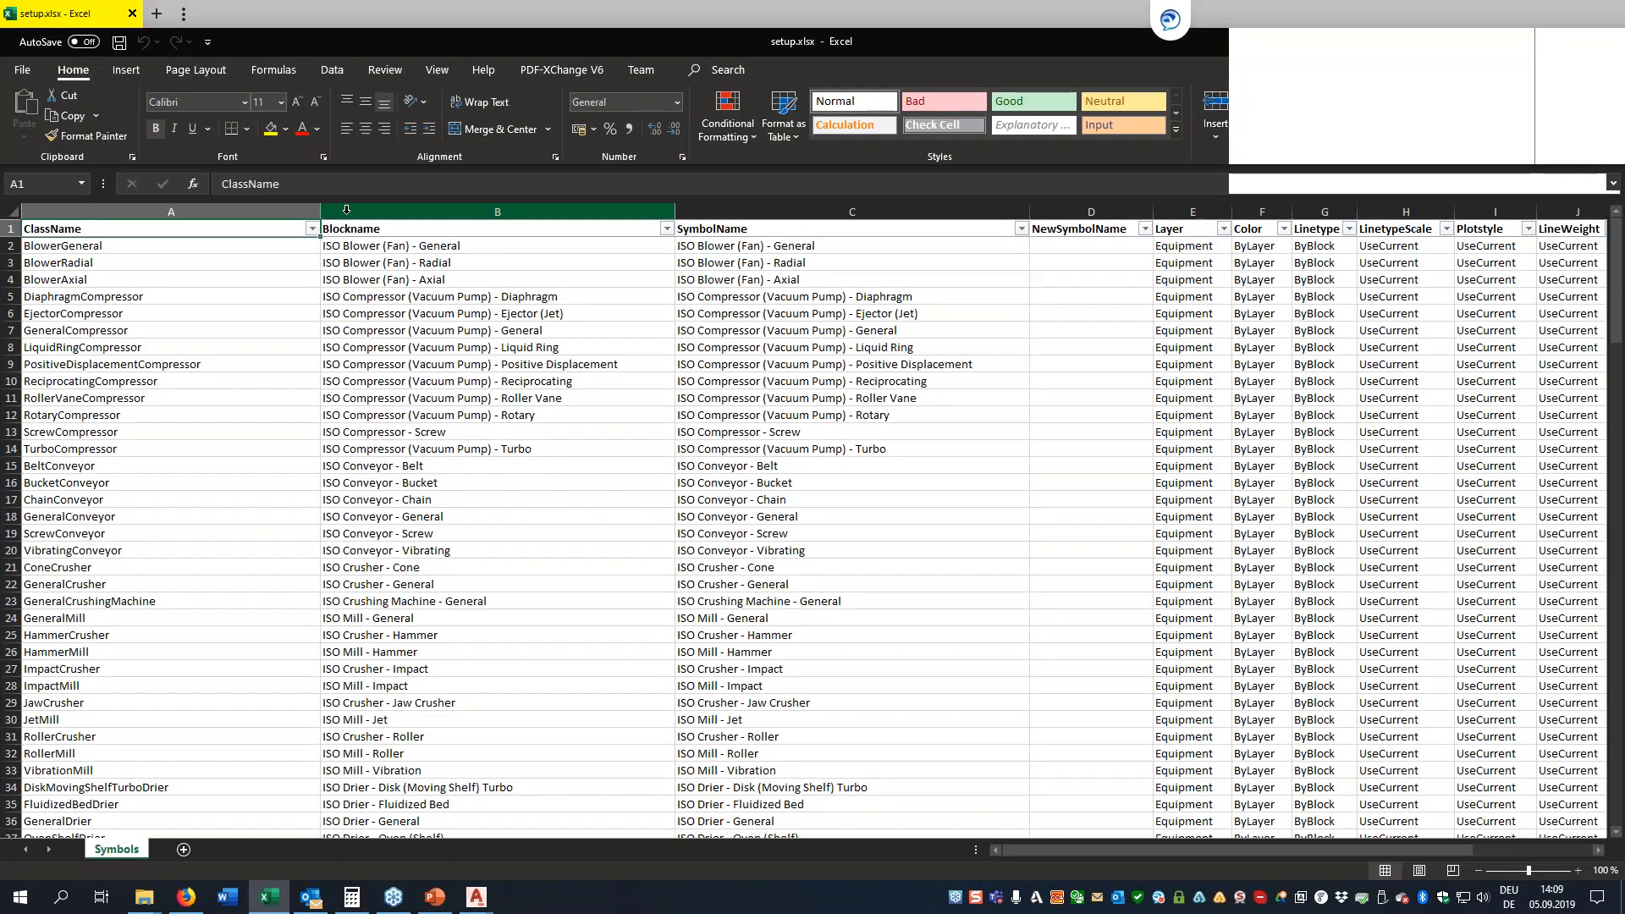
{"action": "left_click_drag", "start_coordinate": [322, 213], "coordinate": [228, 220]}
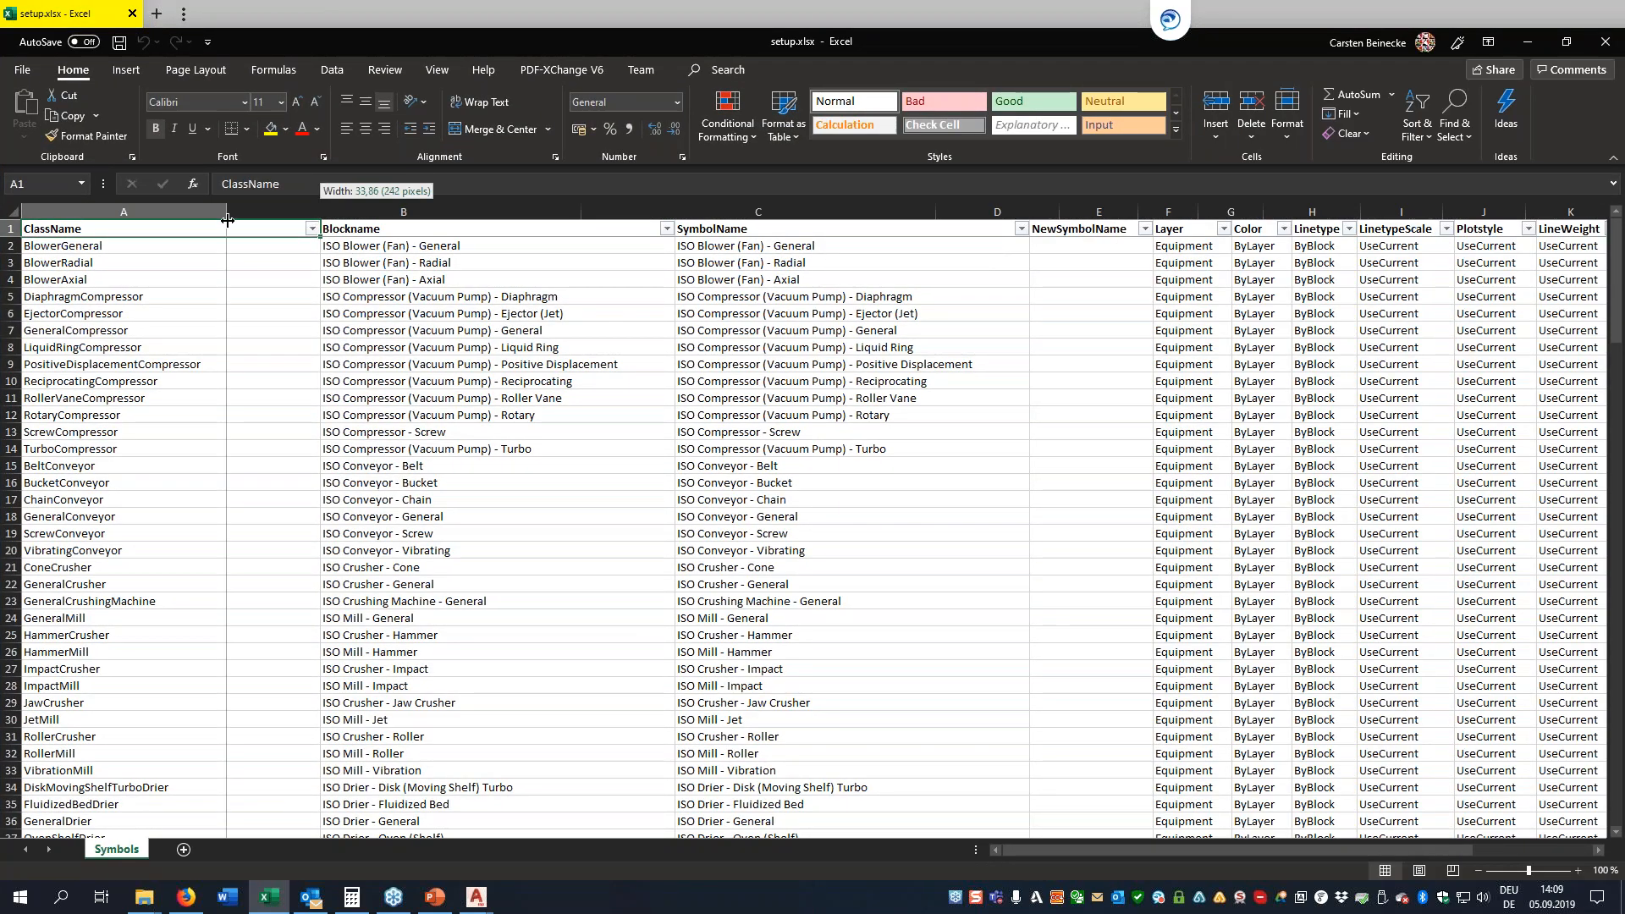
{"action": "left_click_drag", "start_coordinate": [580, 212], "coordinate": [462, 211]}
{"action": "left_click_drag", "start_coordinate": [817, 212], "coordinate": [762, 212]}
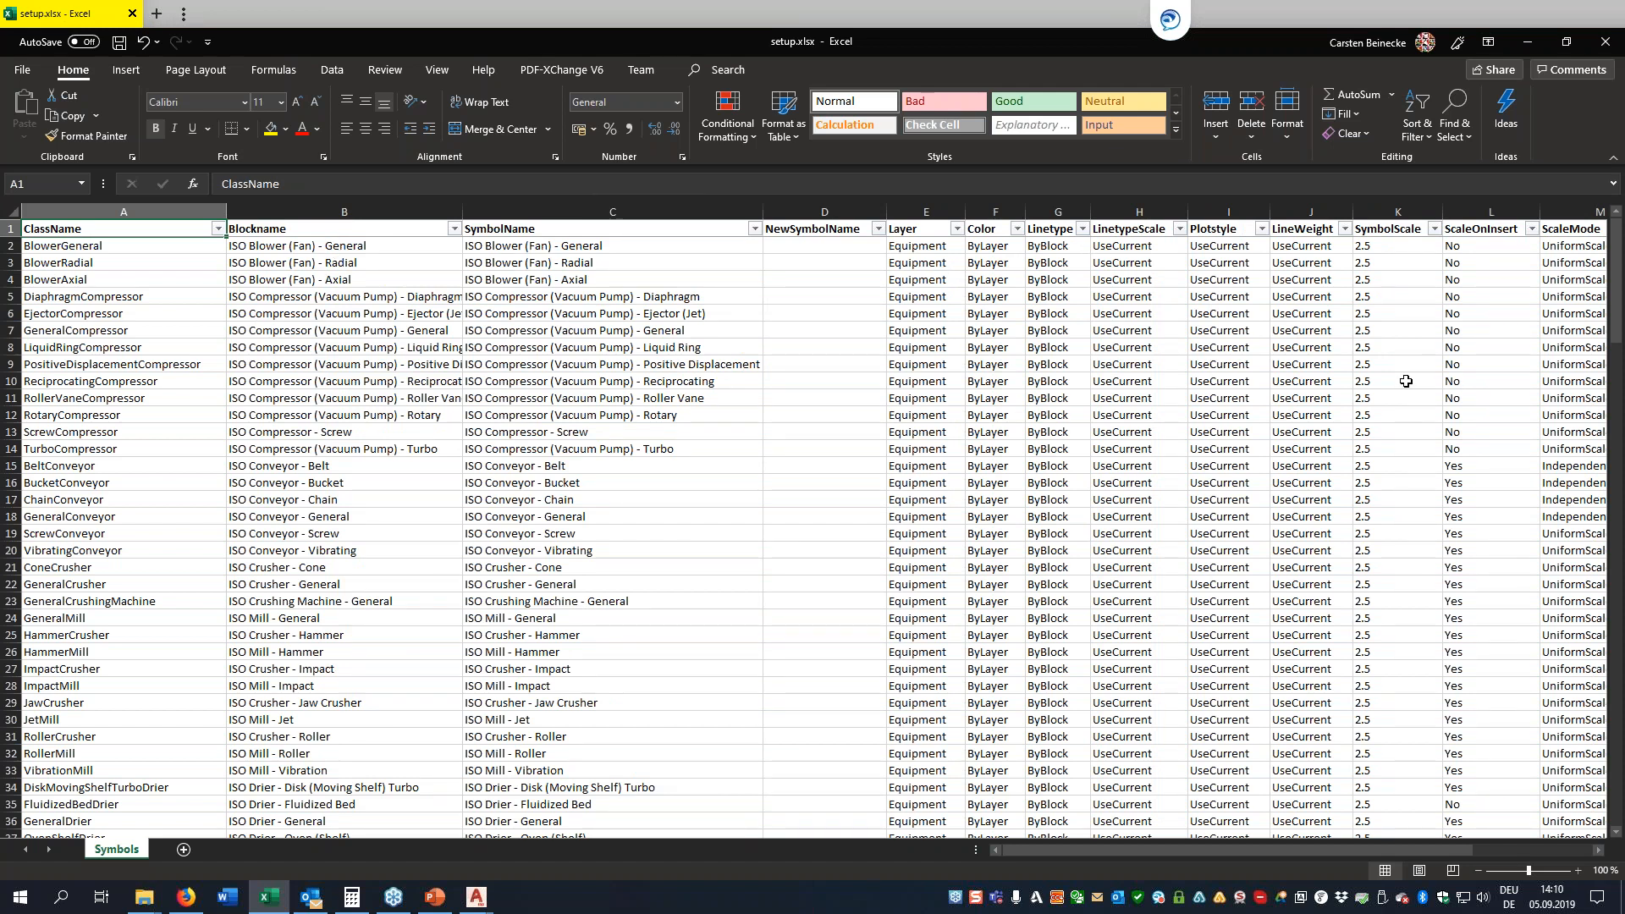
Set the Color value to 1 for all symbol rows
{"action": "left_click", "coordinate": [997, 246]}
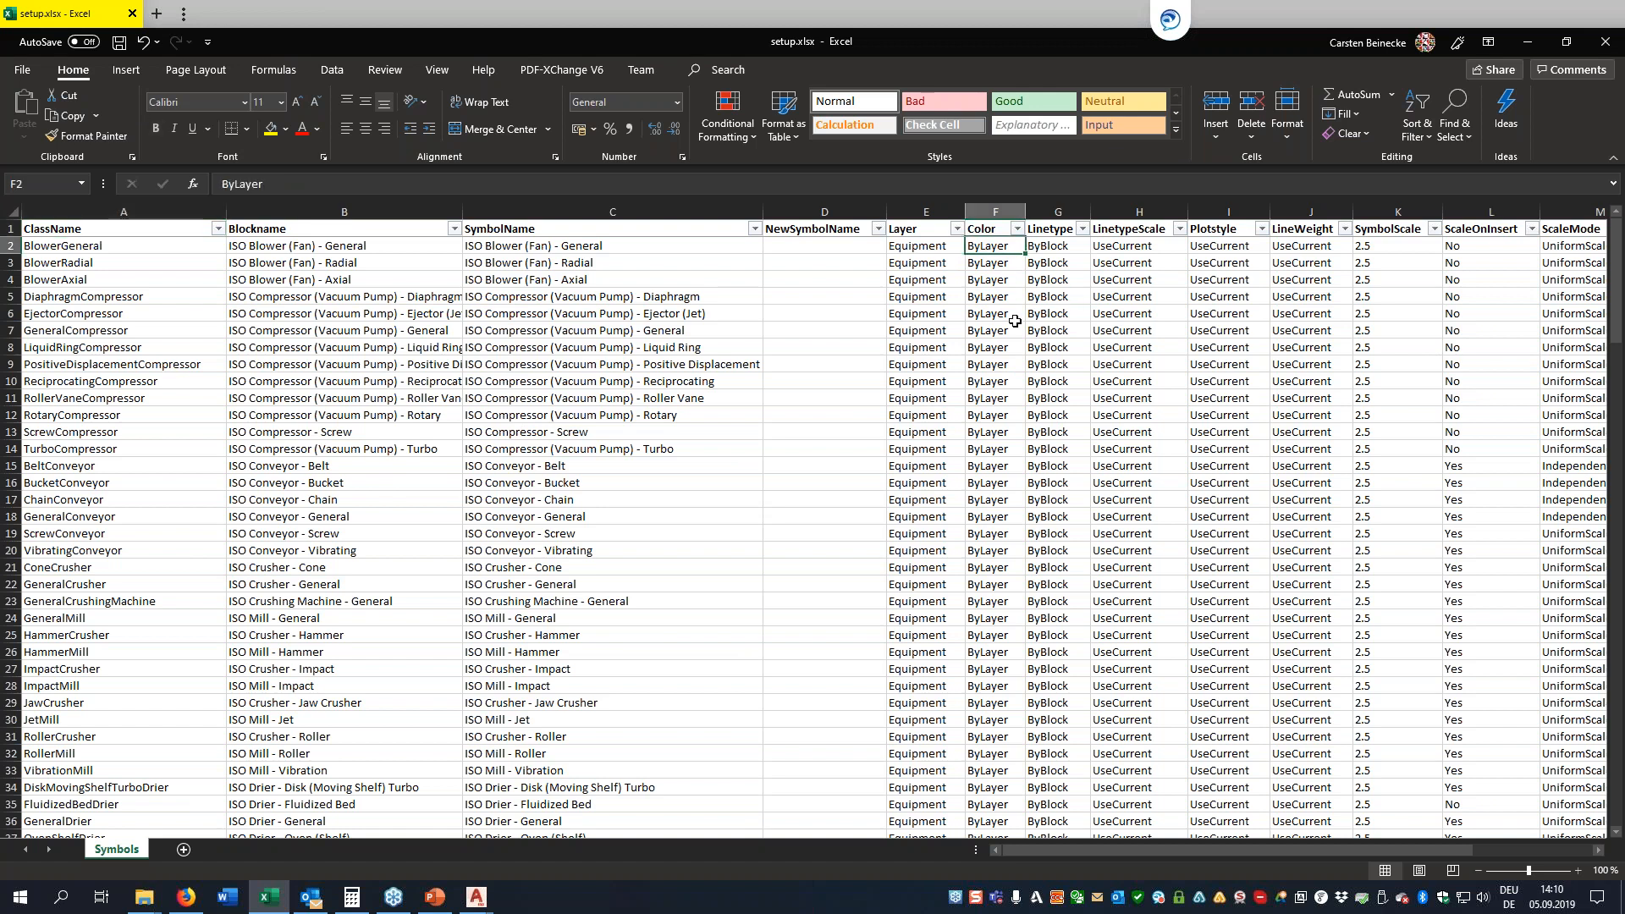
{"action": "type", "text": "1"}
{"action": "key", "text": "Return"}
{"action": "key", "text": "Up"}
{"action": "key", "text": "ctrl+c"}
{"action": "key", "text": "ctrl+shift+Down"}
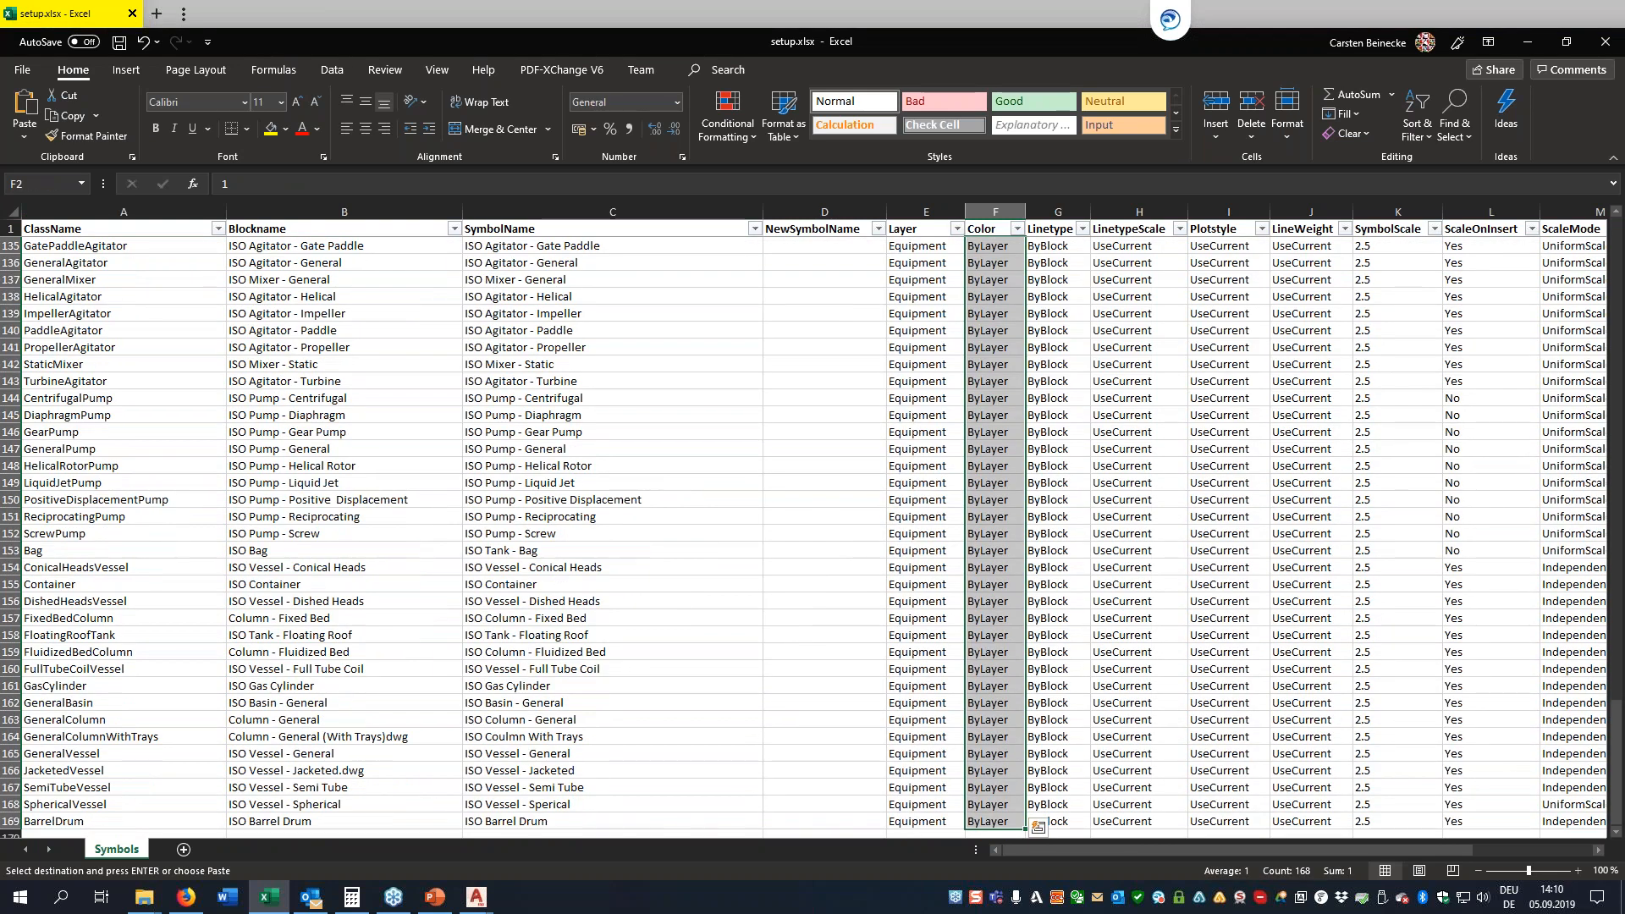
{"action": "key", "text": "ctrl+v"}
{"action": "key", "text": "Down"}
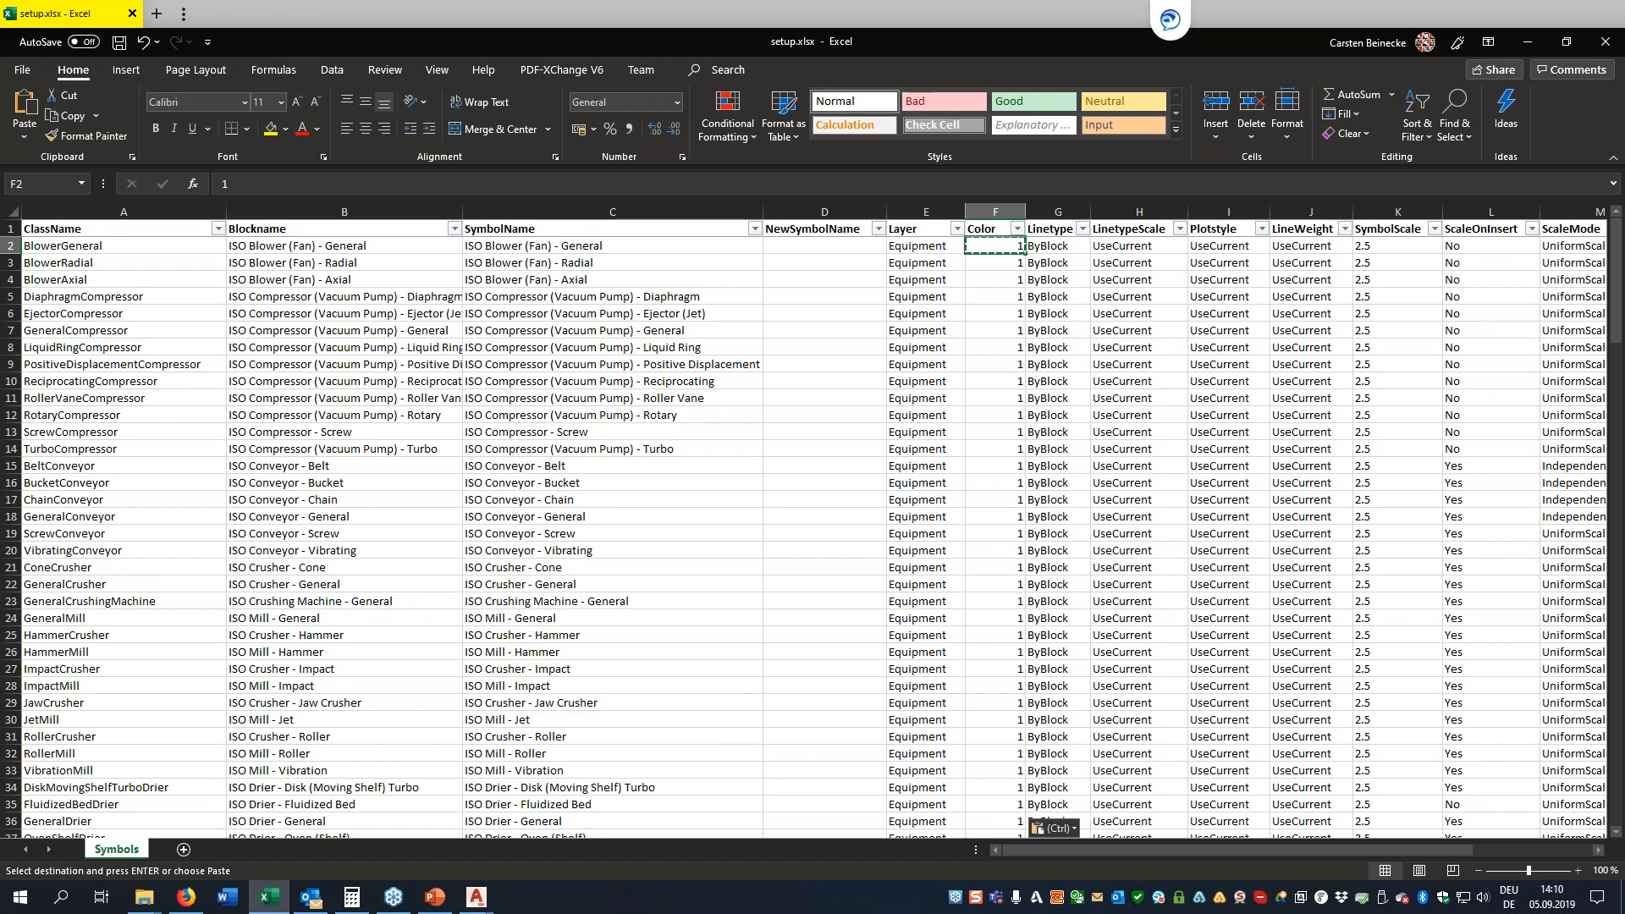
Examine the other symbol setting columns across row 2, from SymbolName through AutoNozzleStyle
{"action": "key", "text": "Left"}
{"action": "key", "text": "Left"}
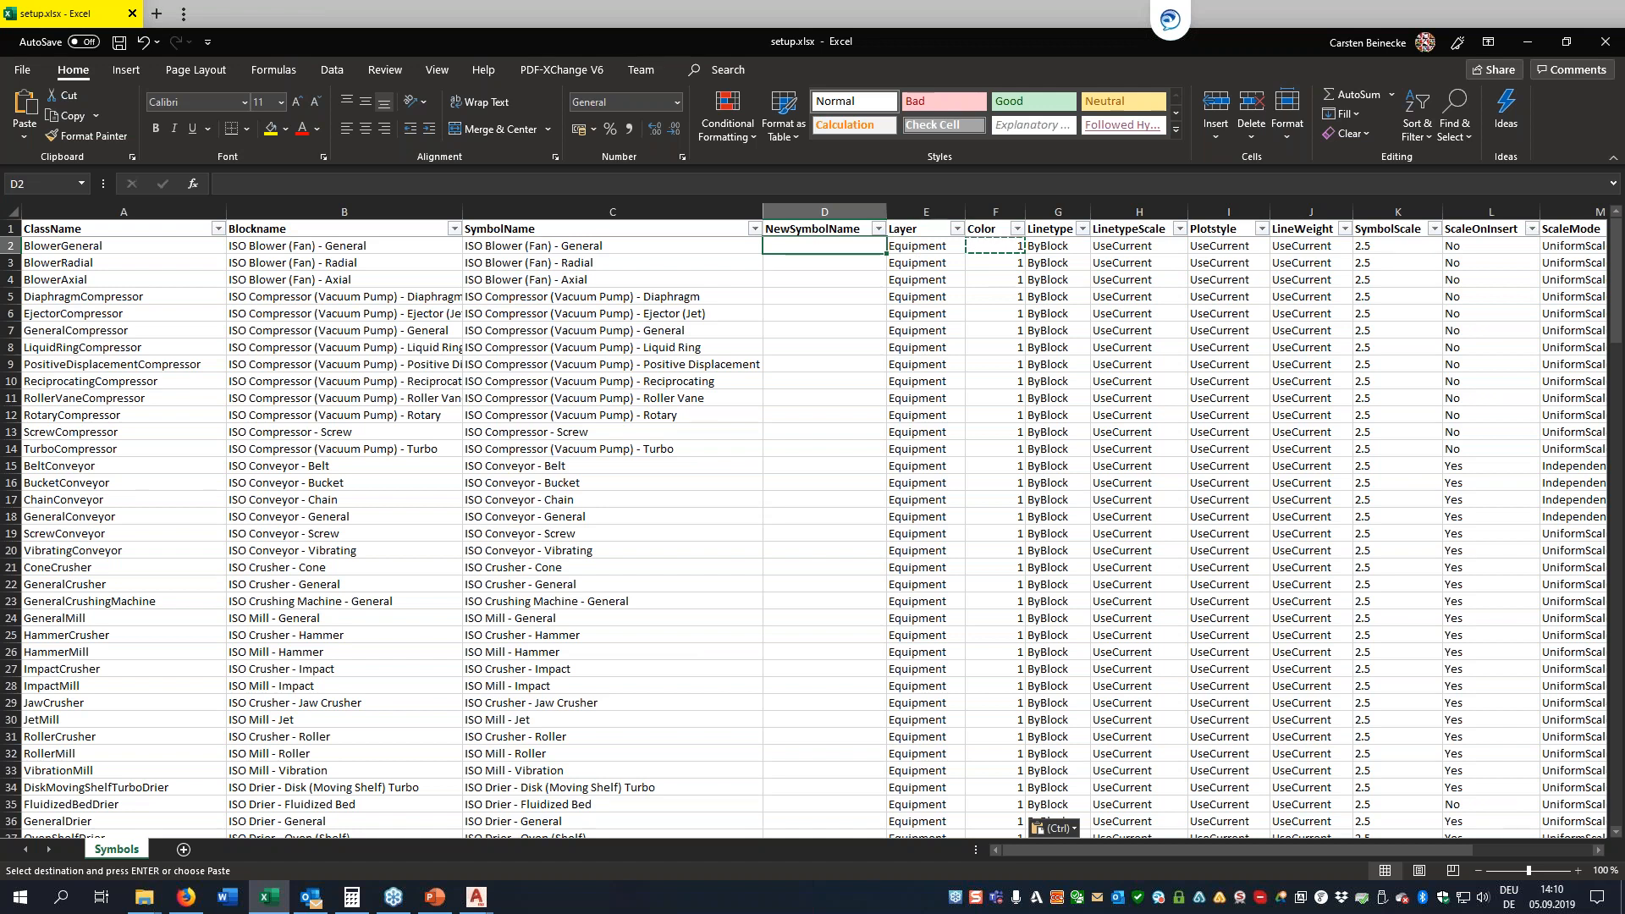
{"action": "key", "text": "Left"}
{"action": "key", "text": "Right"}
{"action": "key", "text": "Right"}
{"action": "key", "text": "Right"}
{"action": "key", "text": "Right"}
{"action": "key", "text": "Right"}
{"action": "key", "text": "Right"}
{"action": "key", "text": "Right"}
{"action": "key", "text": "Right"}
{"action": "key", "text": "Right"}
{"action": "key", "text": "Right"}
{"action": "key", "text": "Right"}
{"action": "key", "text": "Right"}
{"action": "key", "text": "Right"}
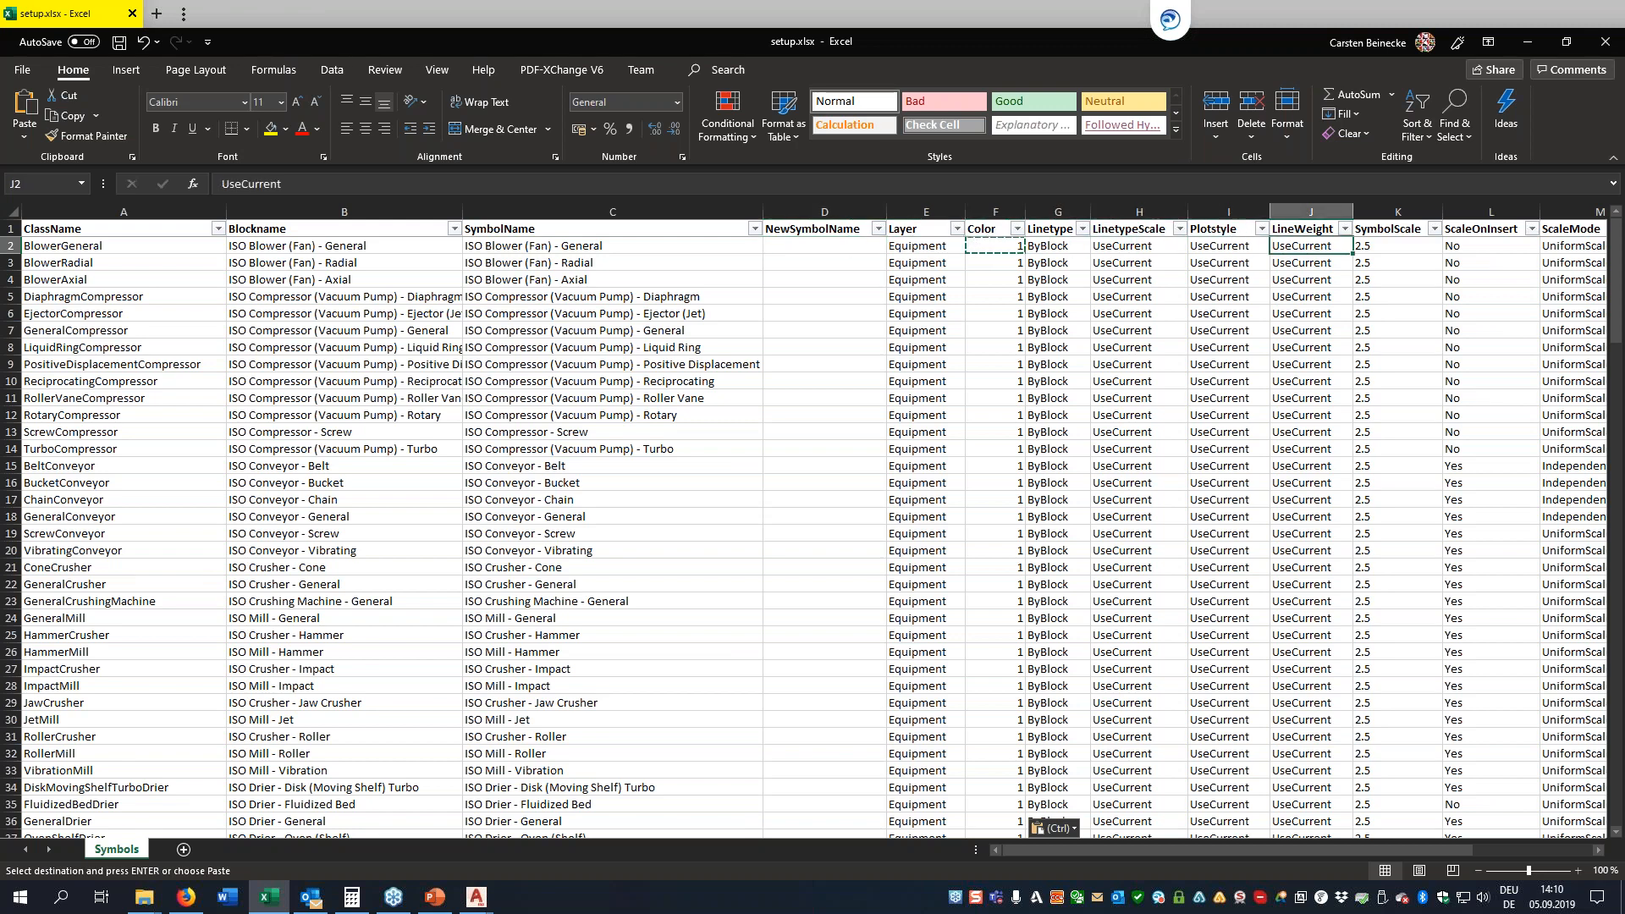
{"action": "key", "text": "Right"}
{"action": "key", "text": "Right"}
{"action": "key", "text": "Right"}
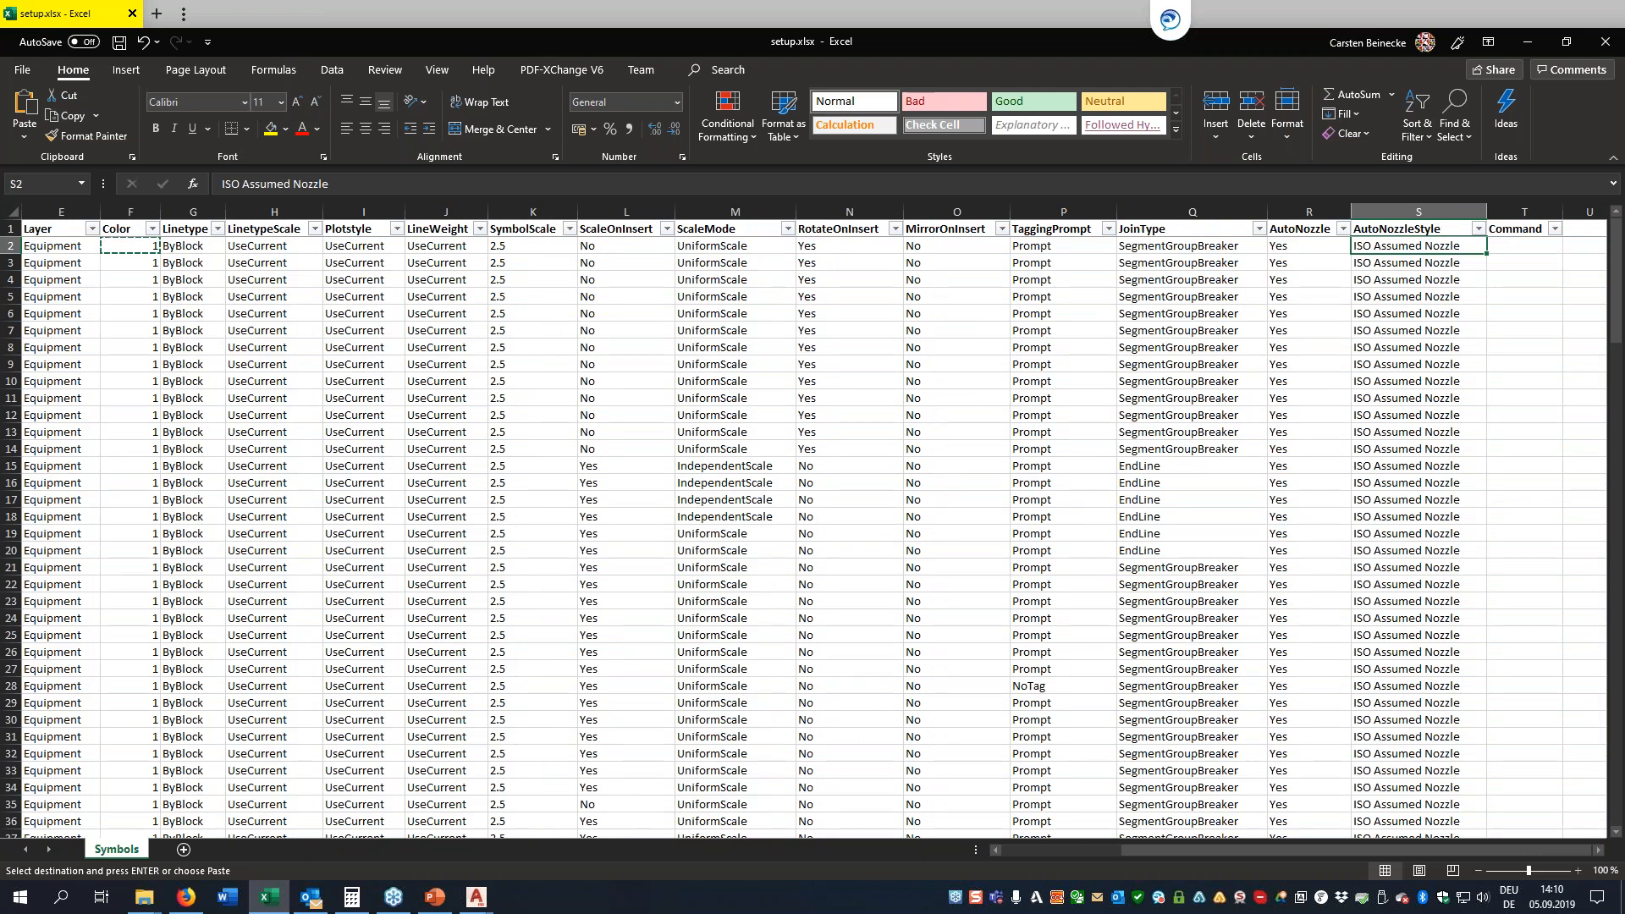
Filter the TaggingPrompt column to show only Automatic and NoTag rows, and select its first visible value
{"action": "left_click", "coordinate": [1109, 228]}
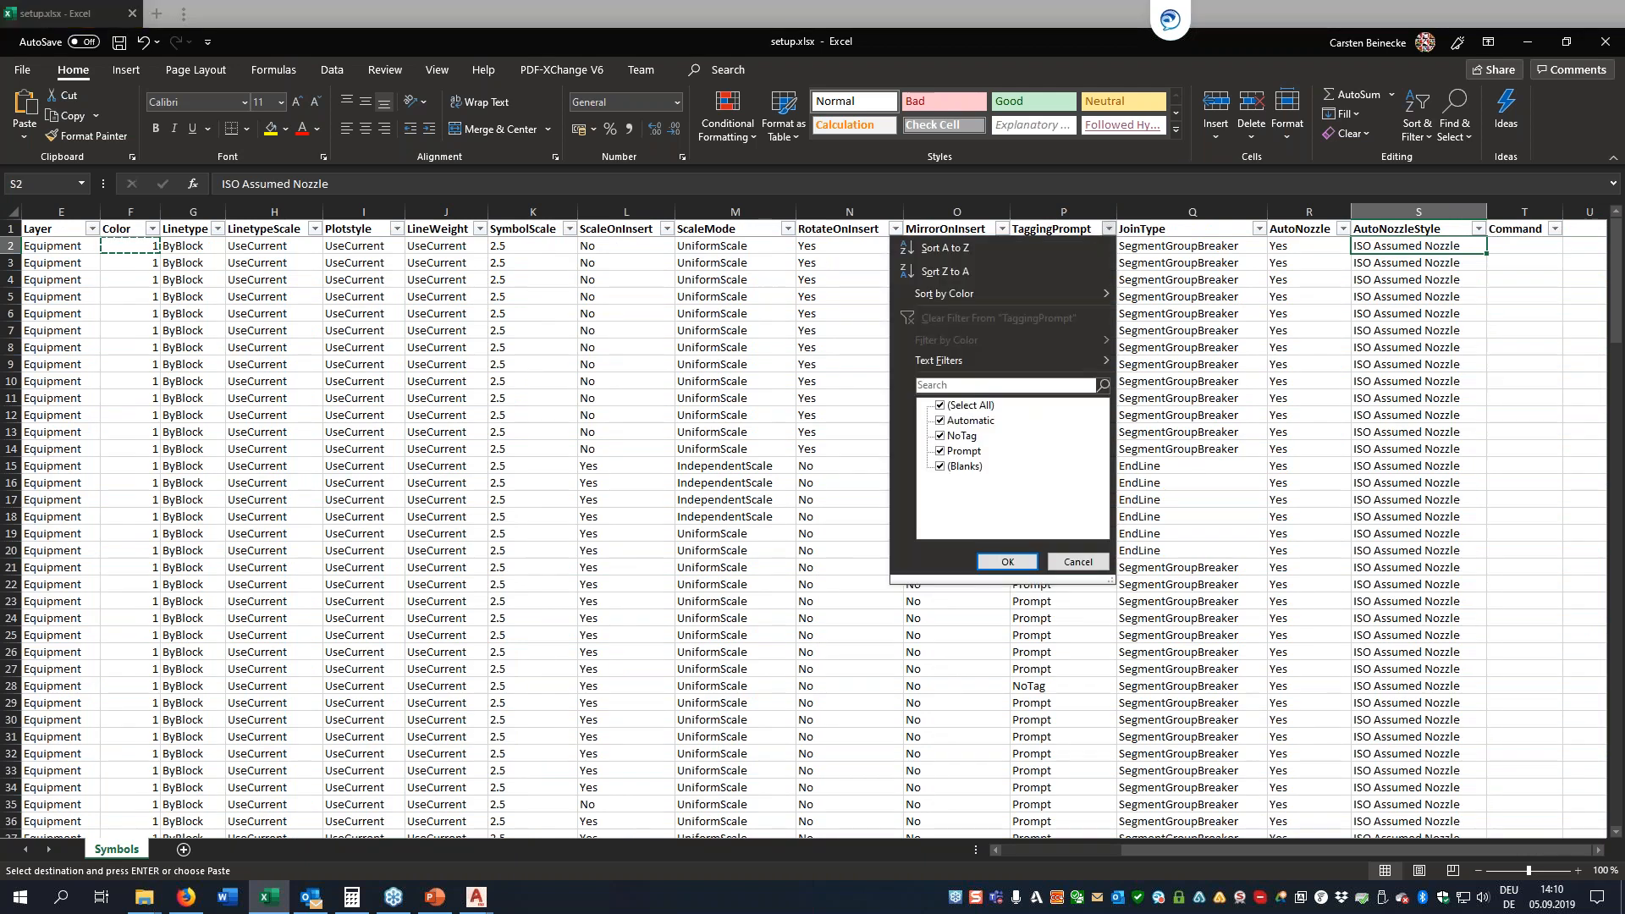
{"action": "left_click", "coordinate": [941, 406]}
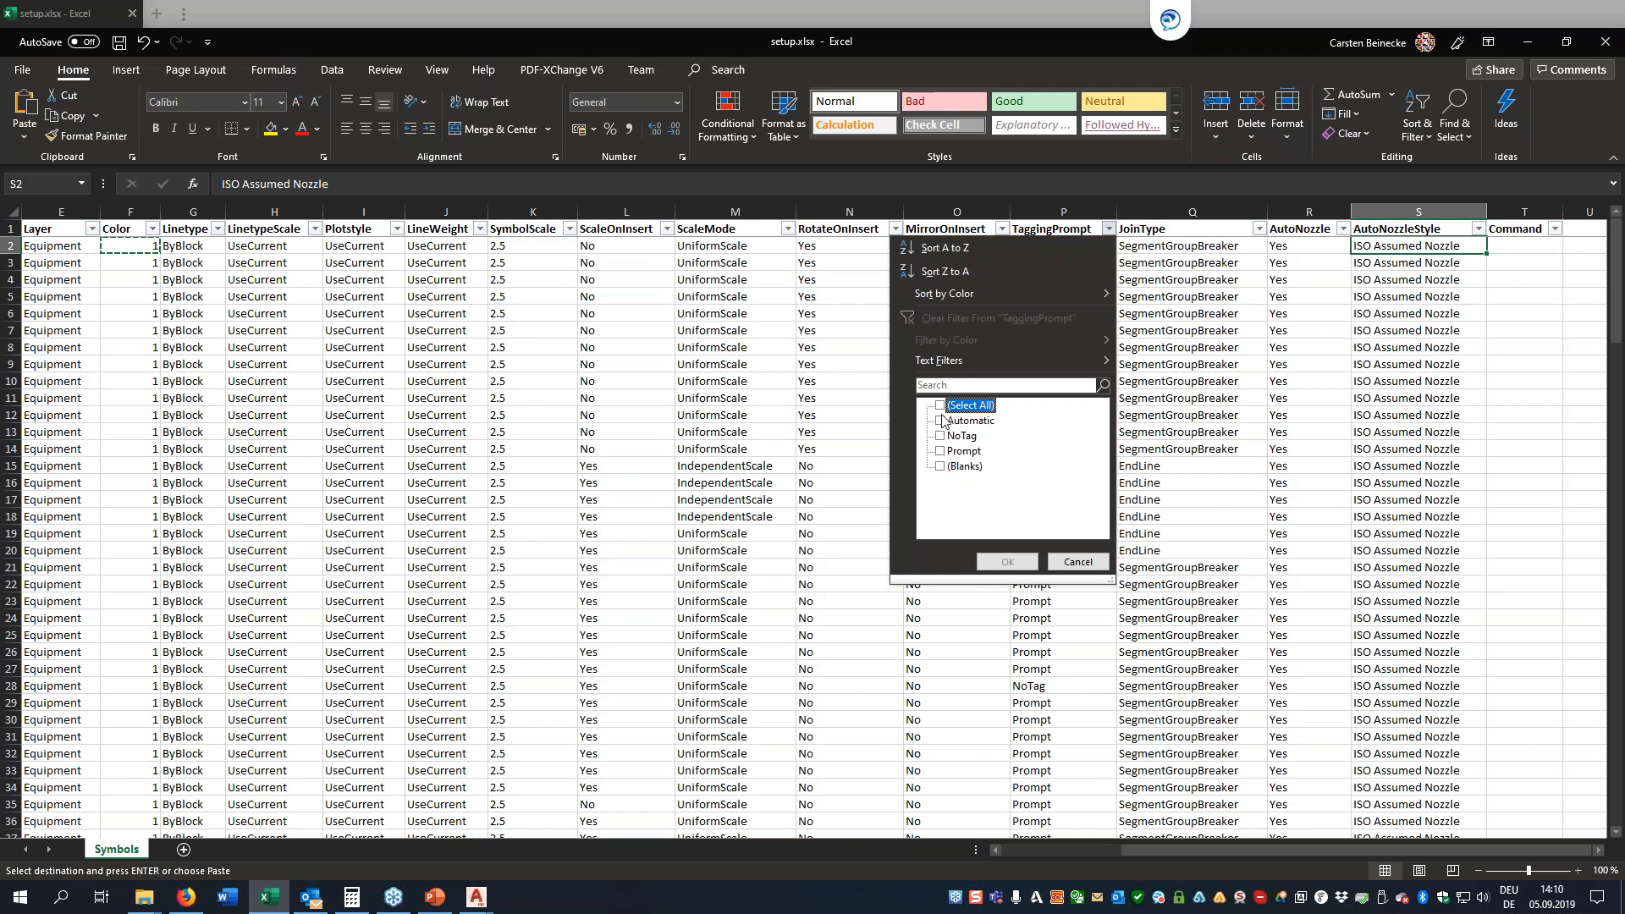
{"action": "left_click", "coordinate": [941, 421]}
{"action": "left_click", "coordinate": [940, 437]}
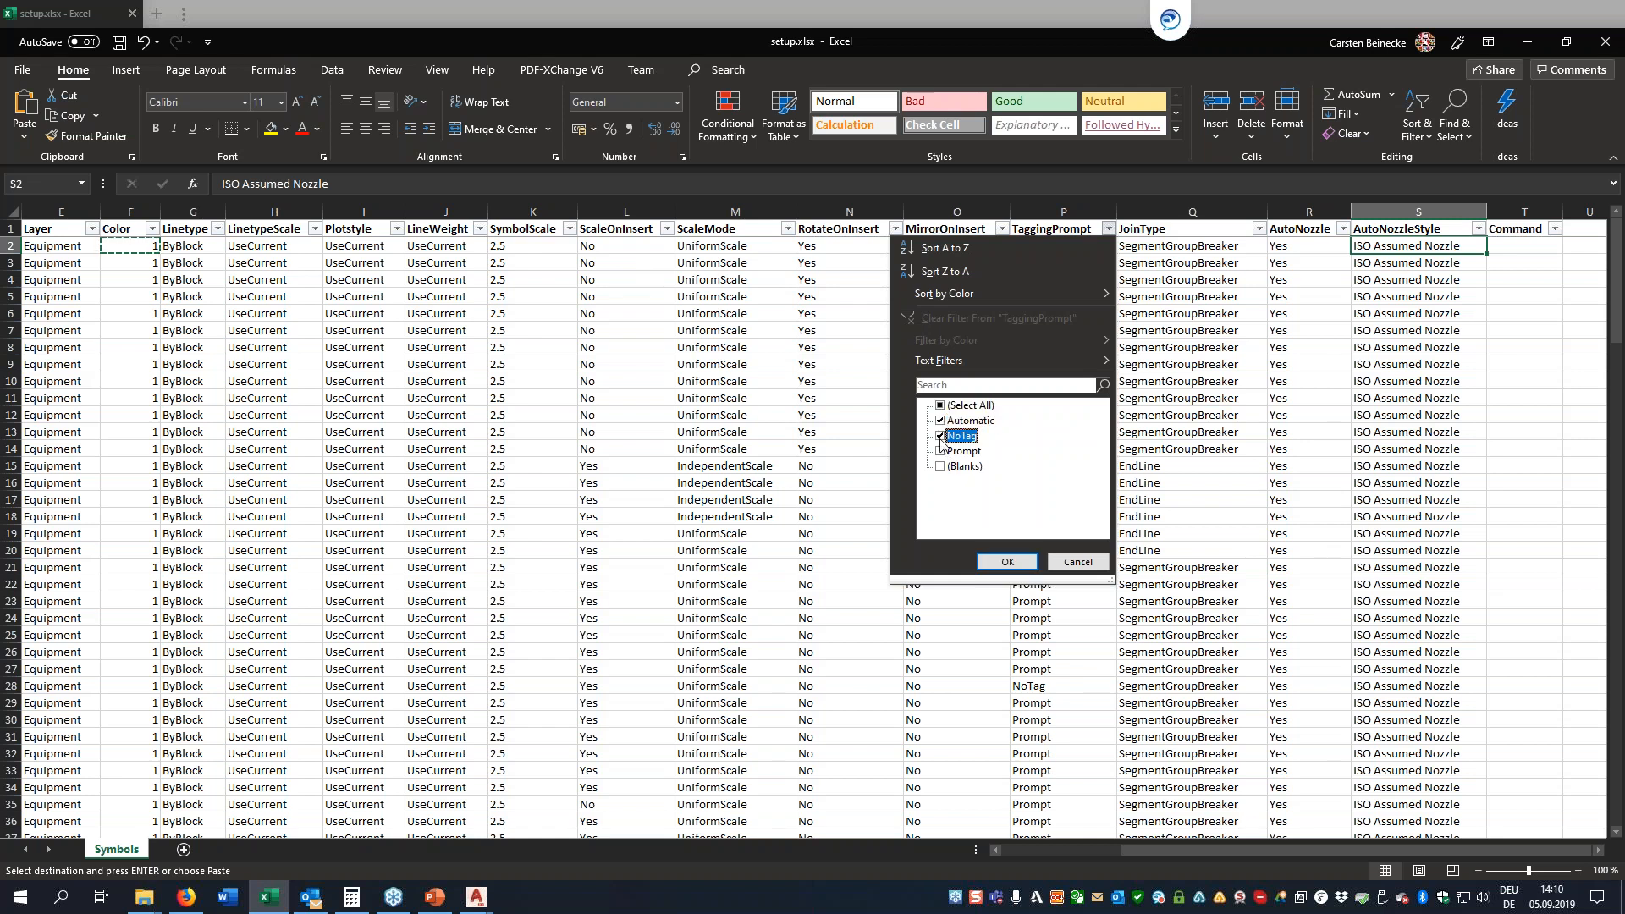
{"action": "left_click", "coordinate": [1007, 562]}
{"action": "left_click", "coordinate": [1057, 245]}
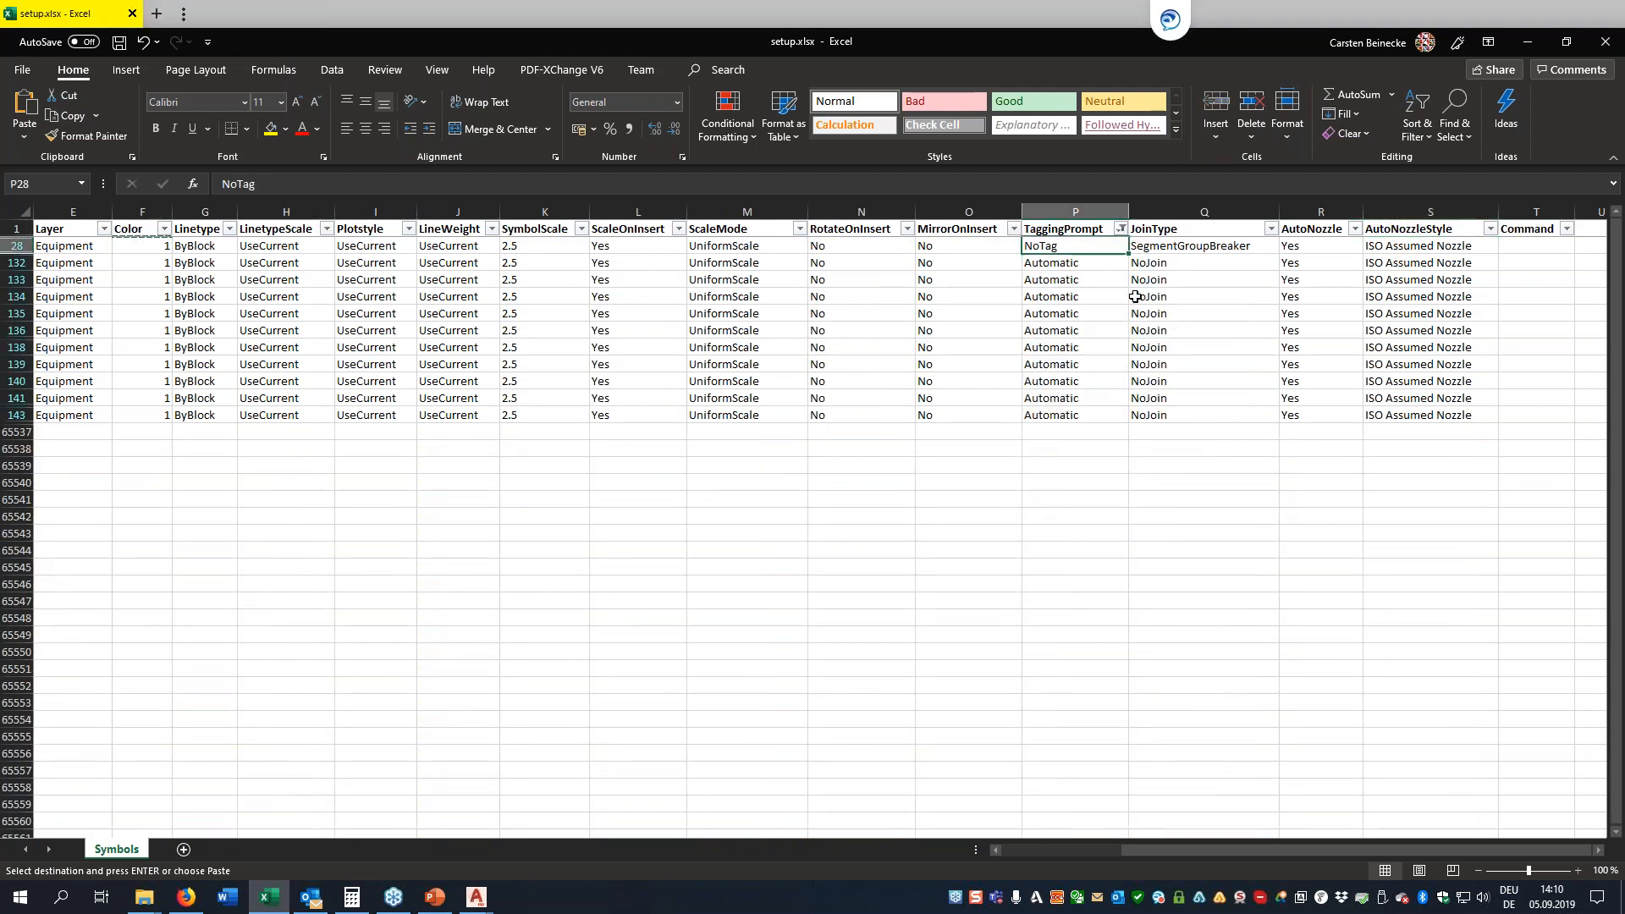
Set the TaggingPrompt value of the ImpactMill row to Prompt
{"action": "key", "text": "Home"}
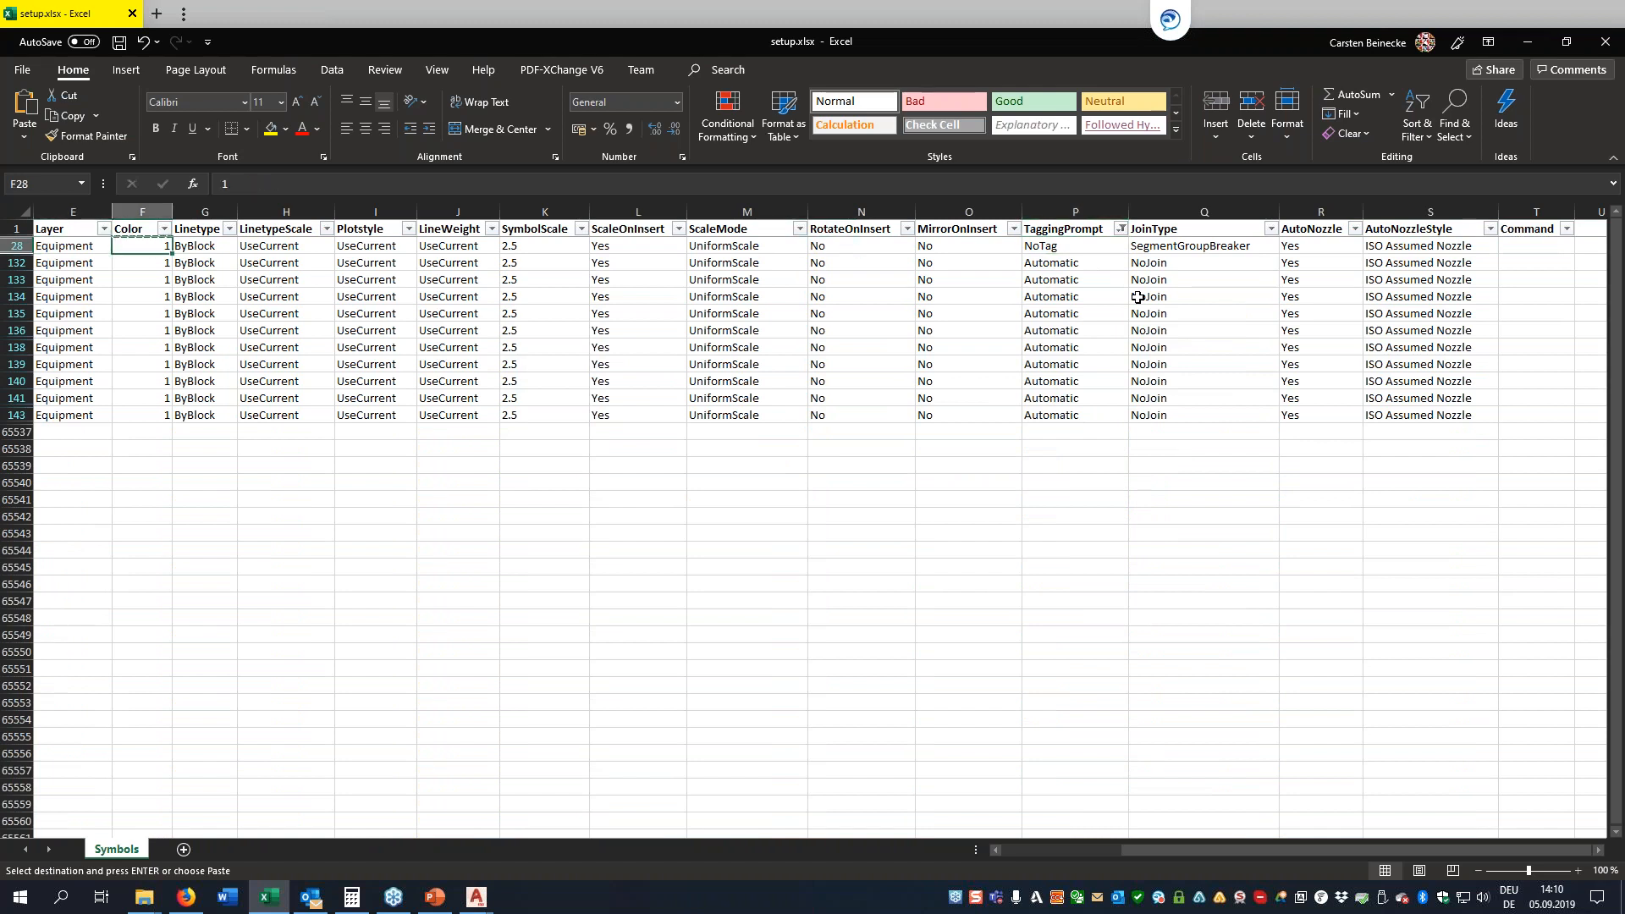
{"action": "key", "text": "Home"}
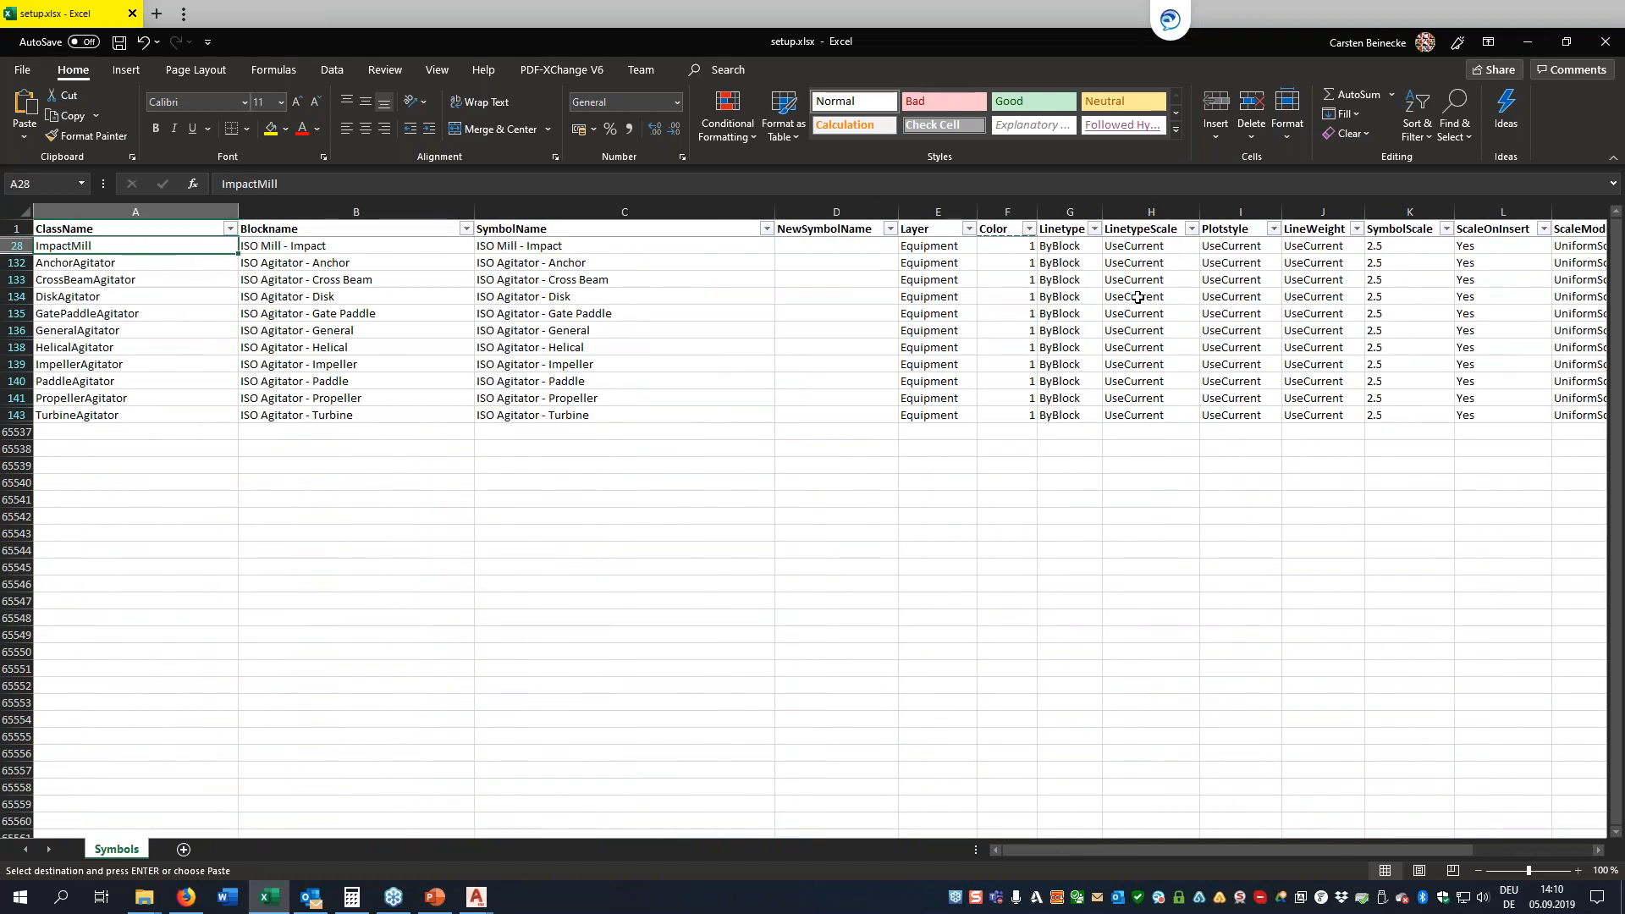
{"action": "key", "text": "Right"}
{"action": "key", "text": "Right"}
{"action": "key", "text": "Right"}
{"action": "key", "text": "Right"}
{"action": "key", "text": "Right"}
{"action": "key", "text": "Right"}
{"action": "key", "text": "Right"}
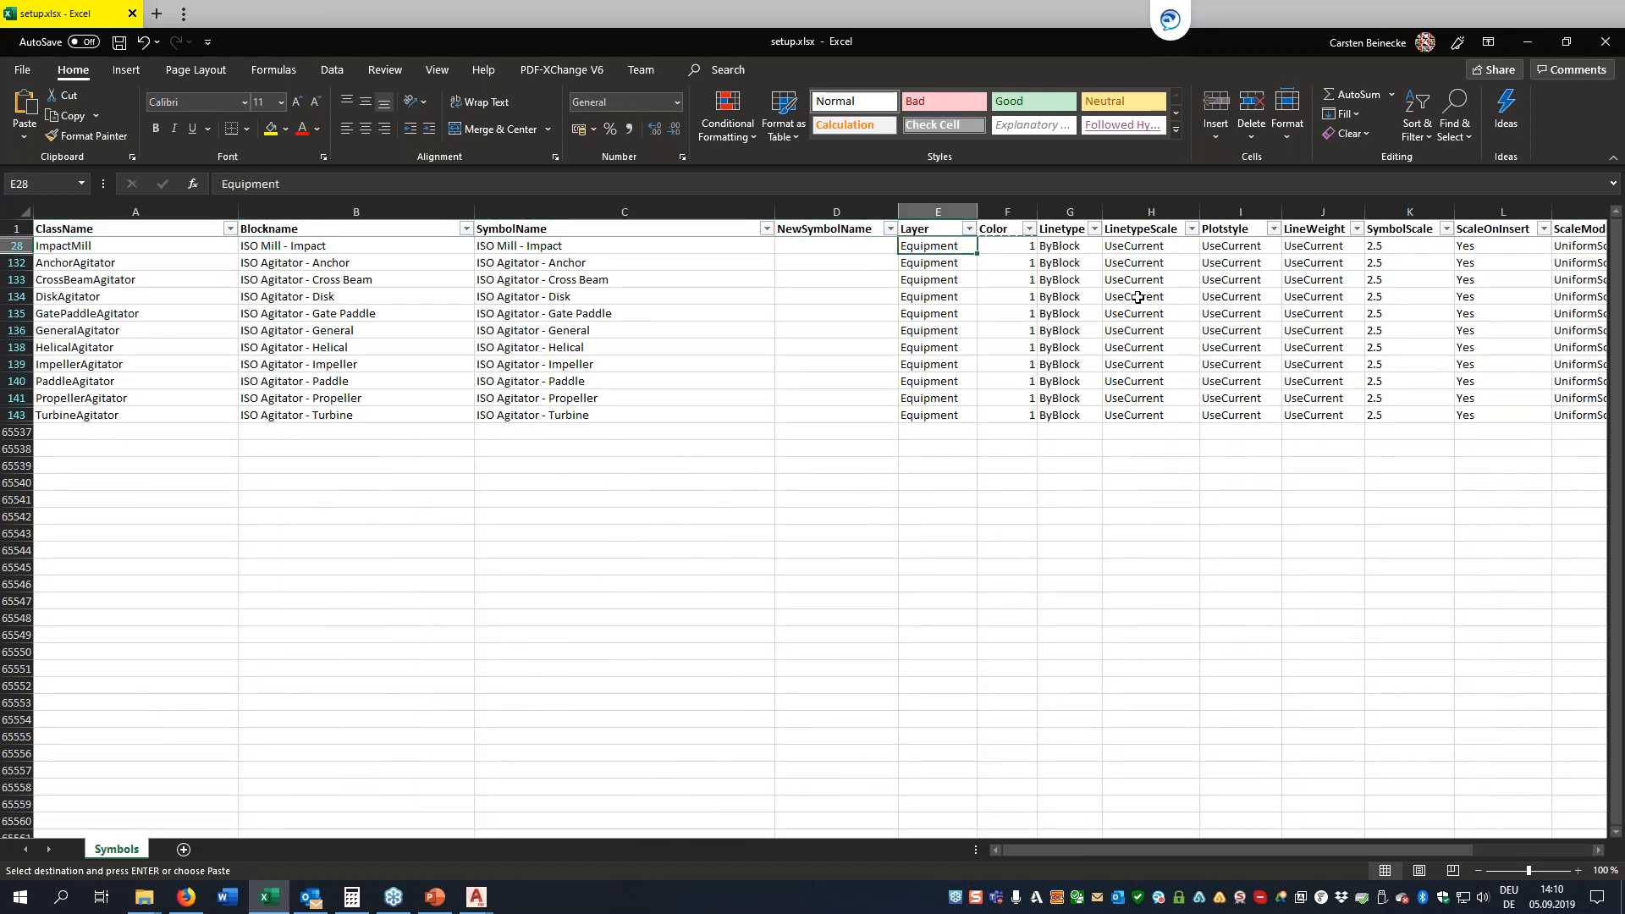
{"action": "key", "text": "Right"}
{"action": "key", "text": "Right"}
{"action": "key", "text": "Right"}
{"action": "key", "text": "Right"}
{"action": "key", "text": "Right"}
{"action": "key", "text": "Right"}
{"action": "key", "text": "Right"}
{"action": "key", "text": "Right"}
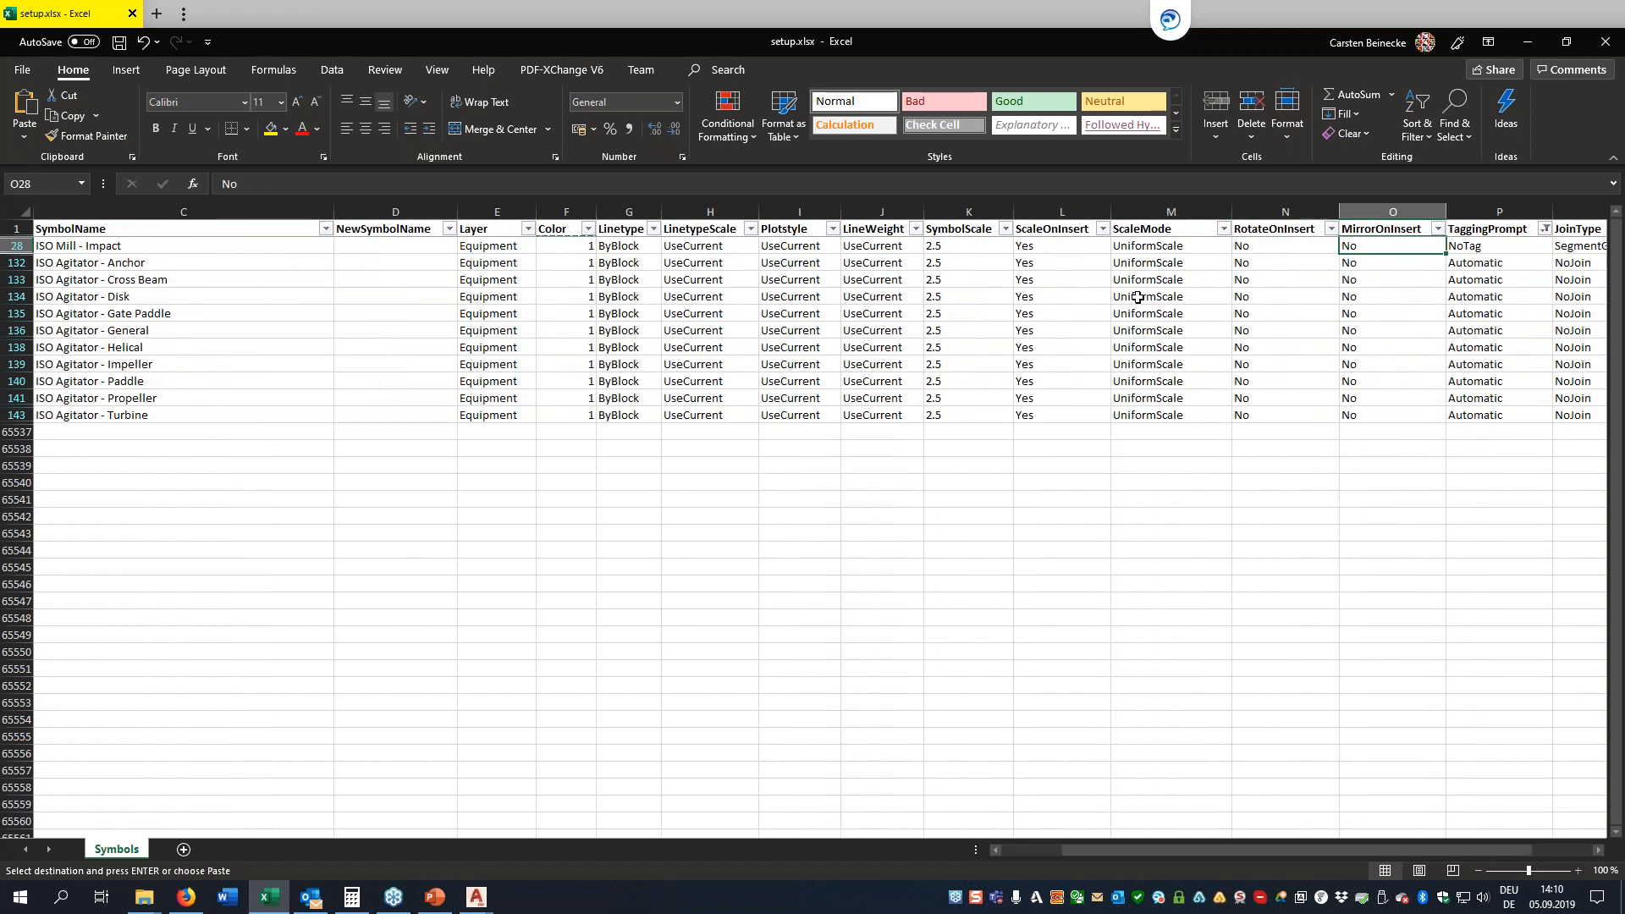
{"action": "type", "text": "Prompt"}
{"action": "key", "text": "Return"}
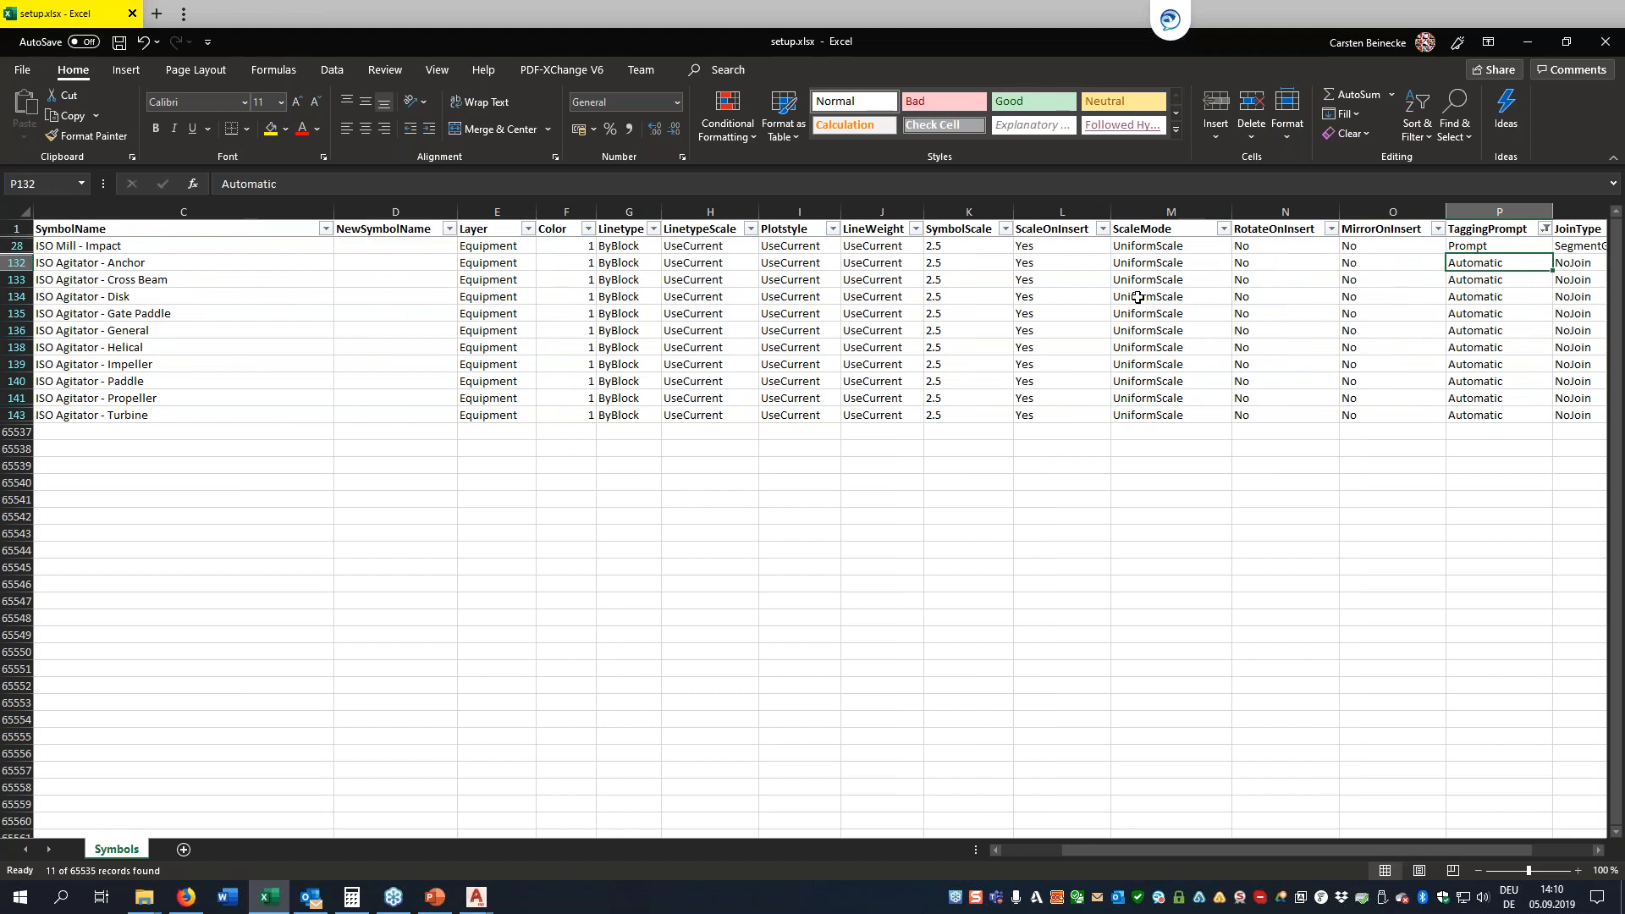
Copy the TaggingPrompt value Prompt from the ISO Mill - Impact row
{"action": "key", "text": "Up"}
{"action": "key", "text": "Right"}
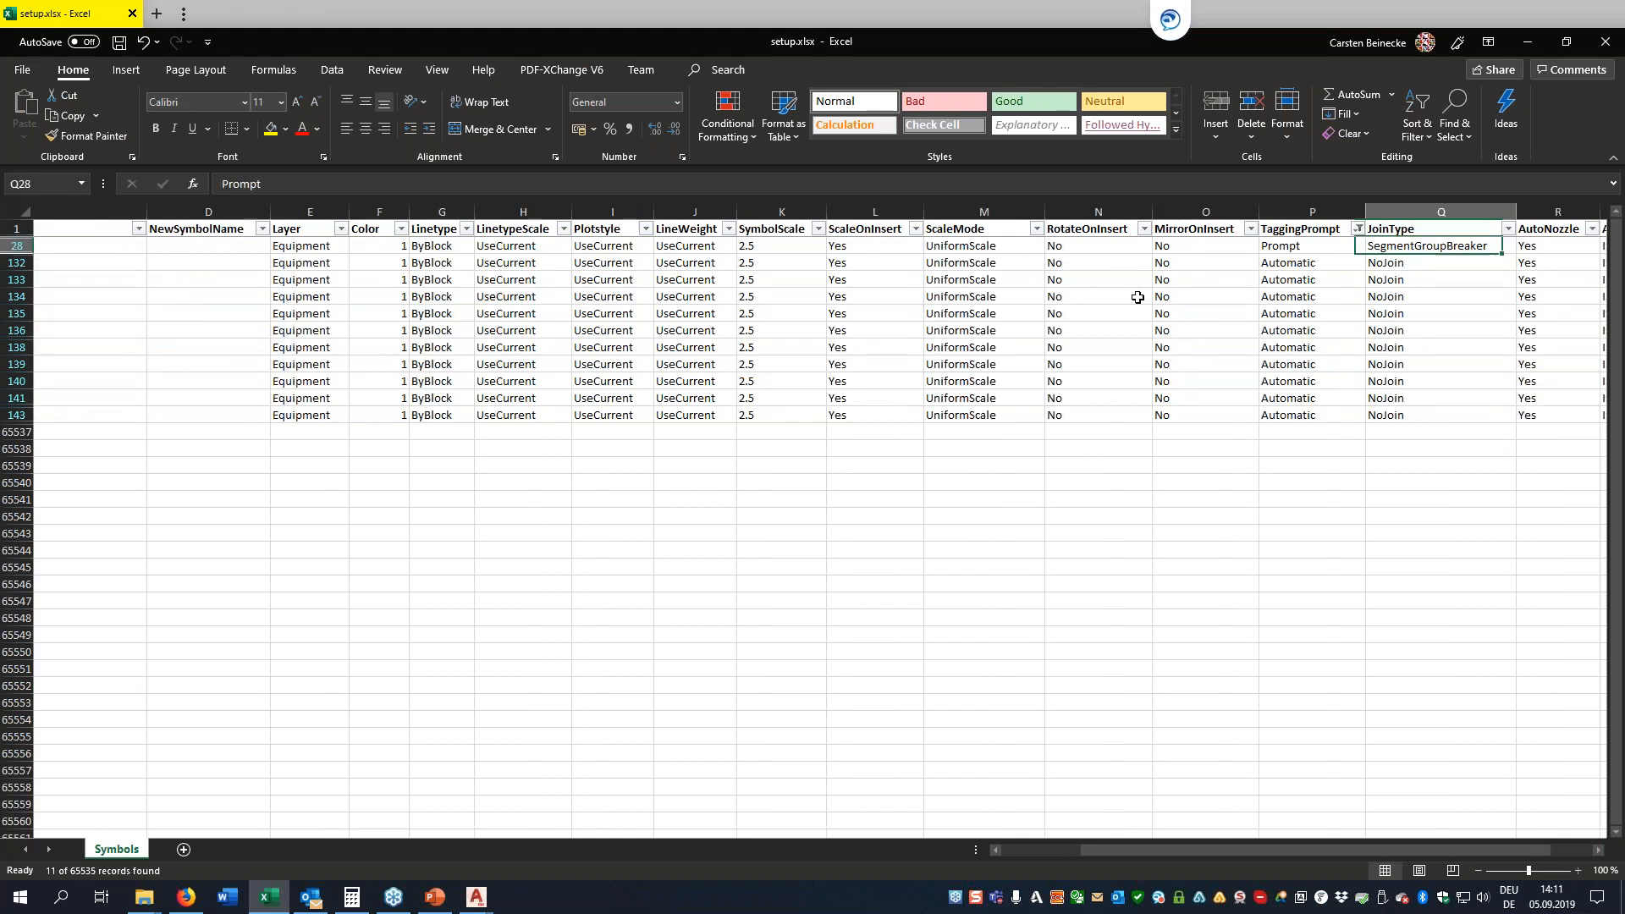
{"action": "key", "text": "Right"}
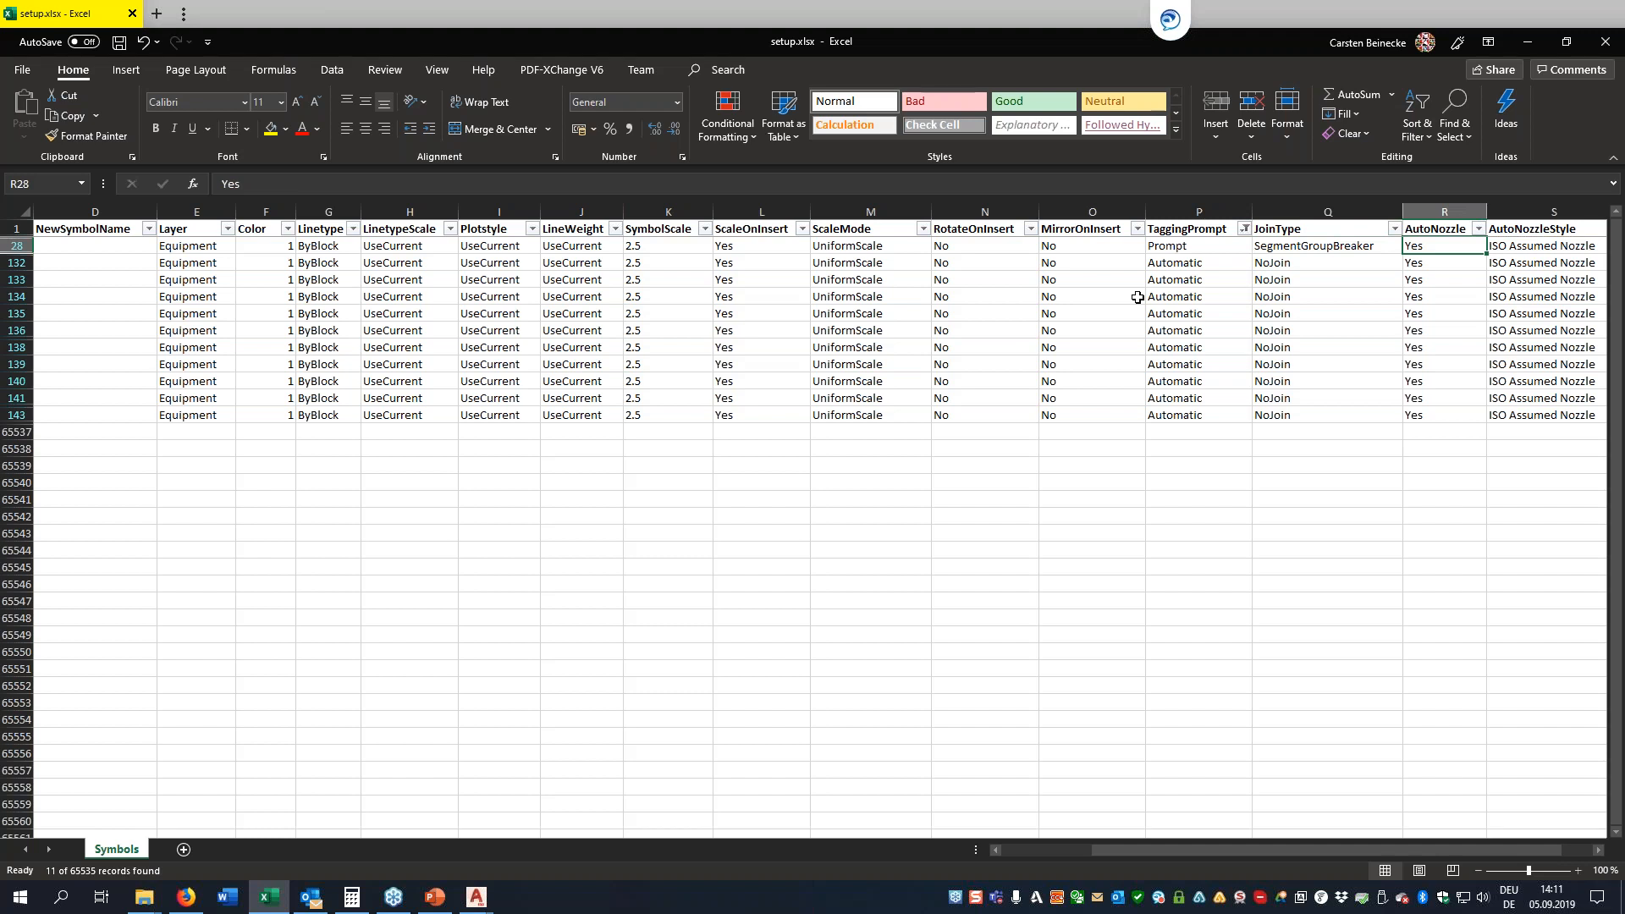
{"action": "key", "text": "Left"}
{"action": "key", "text": "Left"}
{"action": "key", "text": "ctrl+c"}
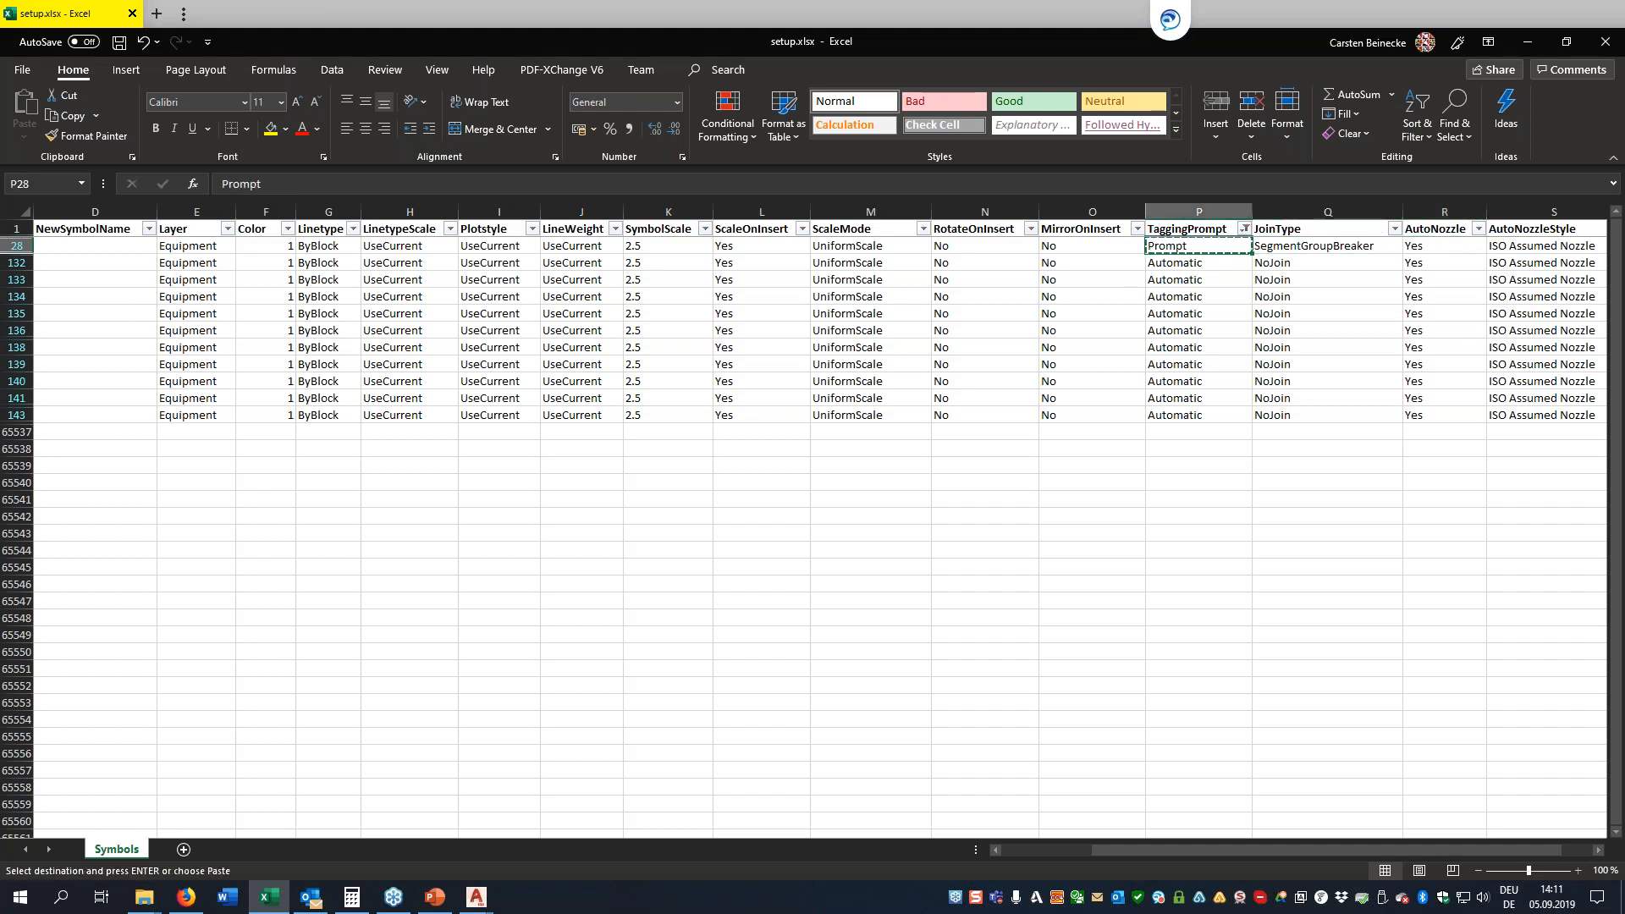
Examine the ISO Agitator - Anchor row's setting columns between Blockname and TaggingPrompt
{"action": "key", "text": "Down"}
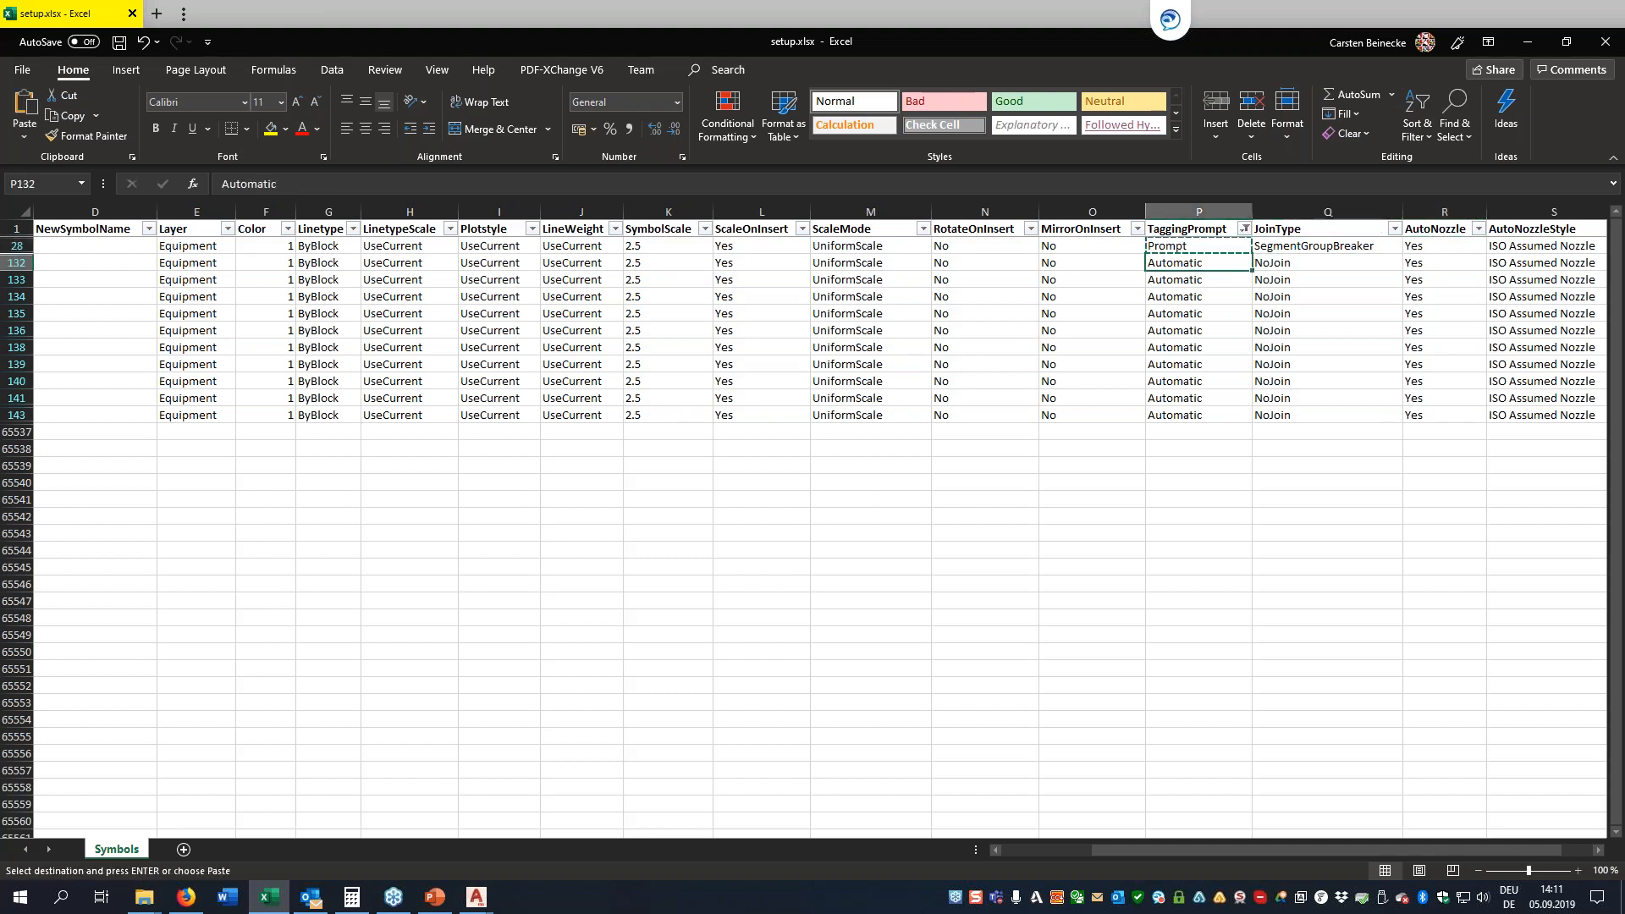
{"action": "key", "text": "ctrl+Left"}
{"action": "key", "text": "Left"}
{"action": "key", "text": "Left"}
{"action": "key", "text": "Left"}
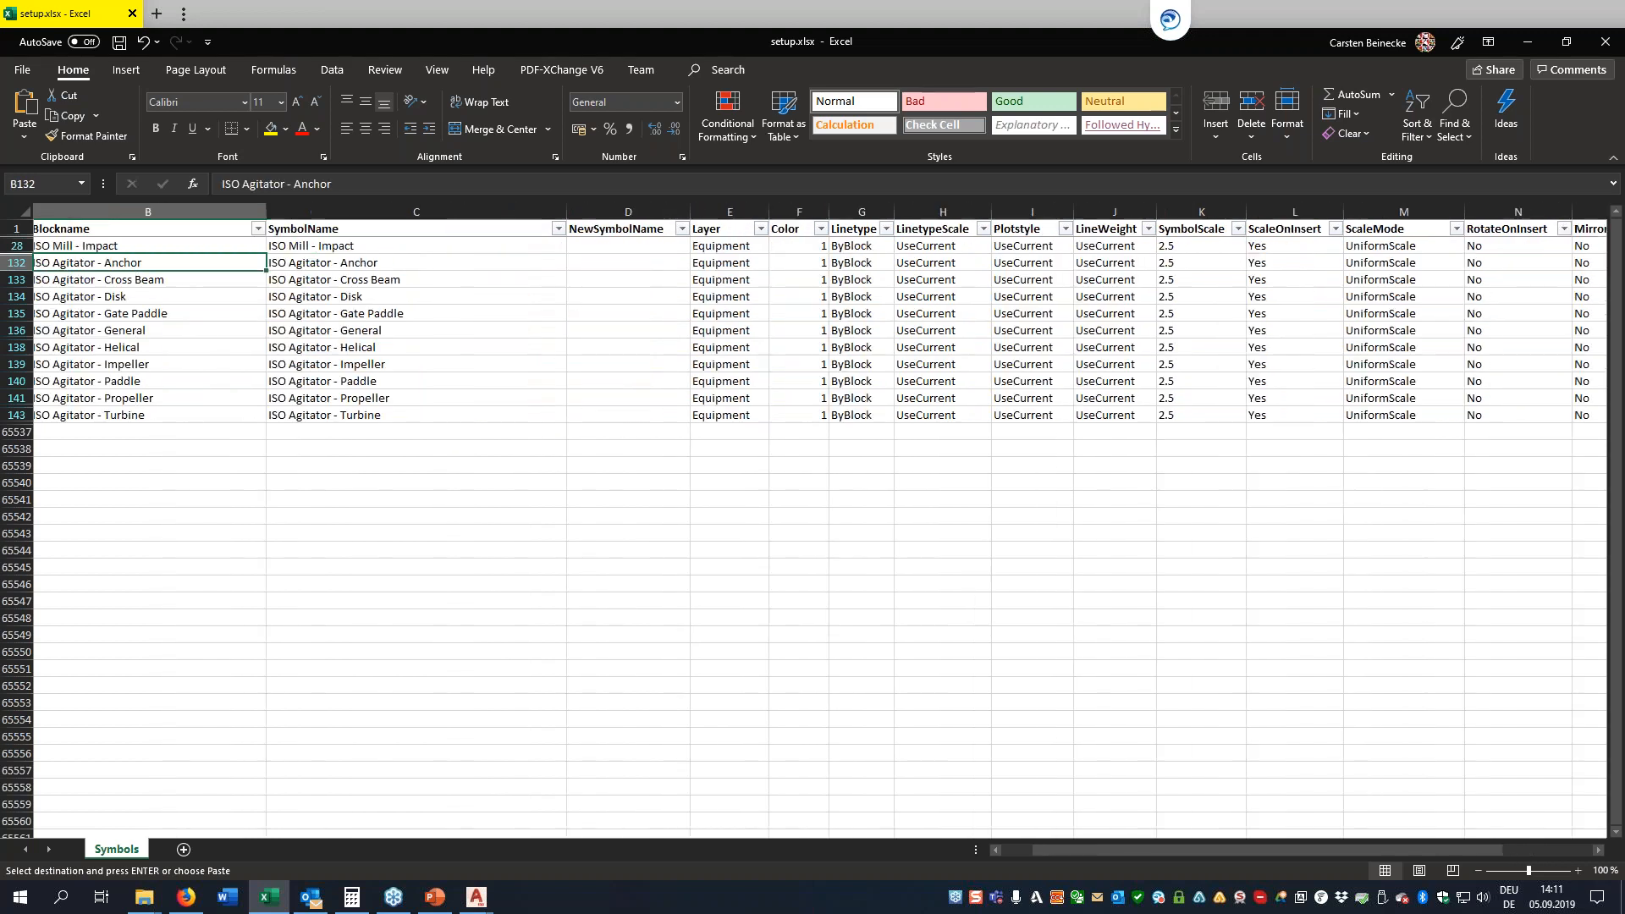
{"action": "key", "text": "Right"}
{"action": "key", "text": "Right"}
{"action": "key", "text": "Right"}
{"action": "key", "text": "Right"}
{"action": "key", "text": "Right"}
{"action": "key", "text": "Right"}
{"action": "key", "text": "Right"}
{"action": "key", "text": "Right"}
{"action": "key", "text": "Right"}
{"action": "key", "text": "Right"}
{"action": "key", "text": "Right"}
{"action": "key", "text": "Right"}
{"action": "key", "text": "Right"}
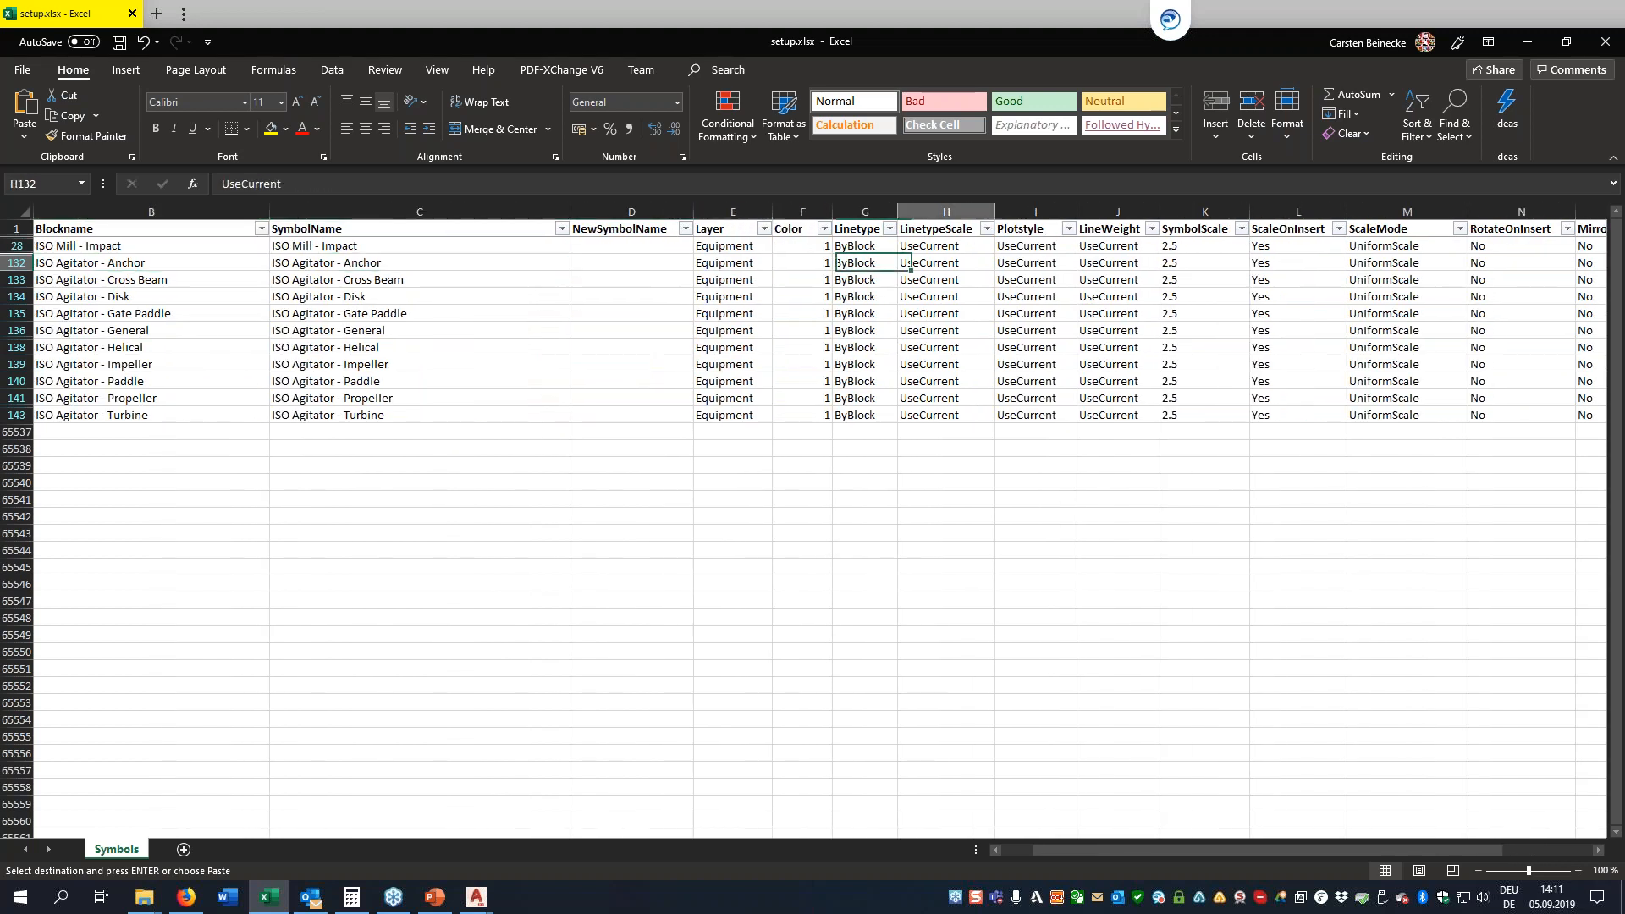
{"action": "key", "text": "Right"}
{"action": "key", "text": "Right"}
{"action": "key", "text": "Right"}
{"action": "key", "text": "Right"}
{"action": "key", "text": "Right"}
{"action": "key", "text": "Right"}
{"action": "key", "text": "Left"}
{"action": "key", "text": "Left"}
{"action": "key", "text": "Left"}
{"action": "key", "text": "Left"}
{"action": "key", "text": "Left"}
{"action": "key", "text": "Left"}
{"action": "key", "text": "Right"}
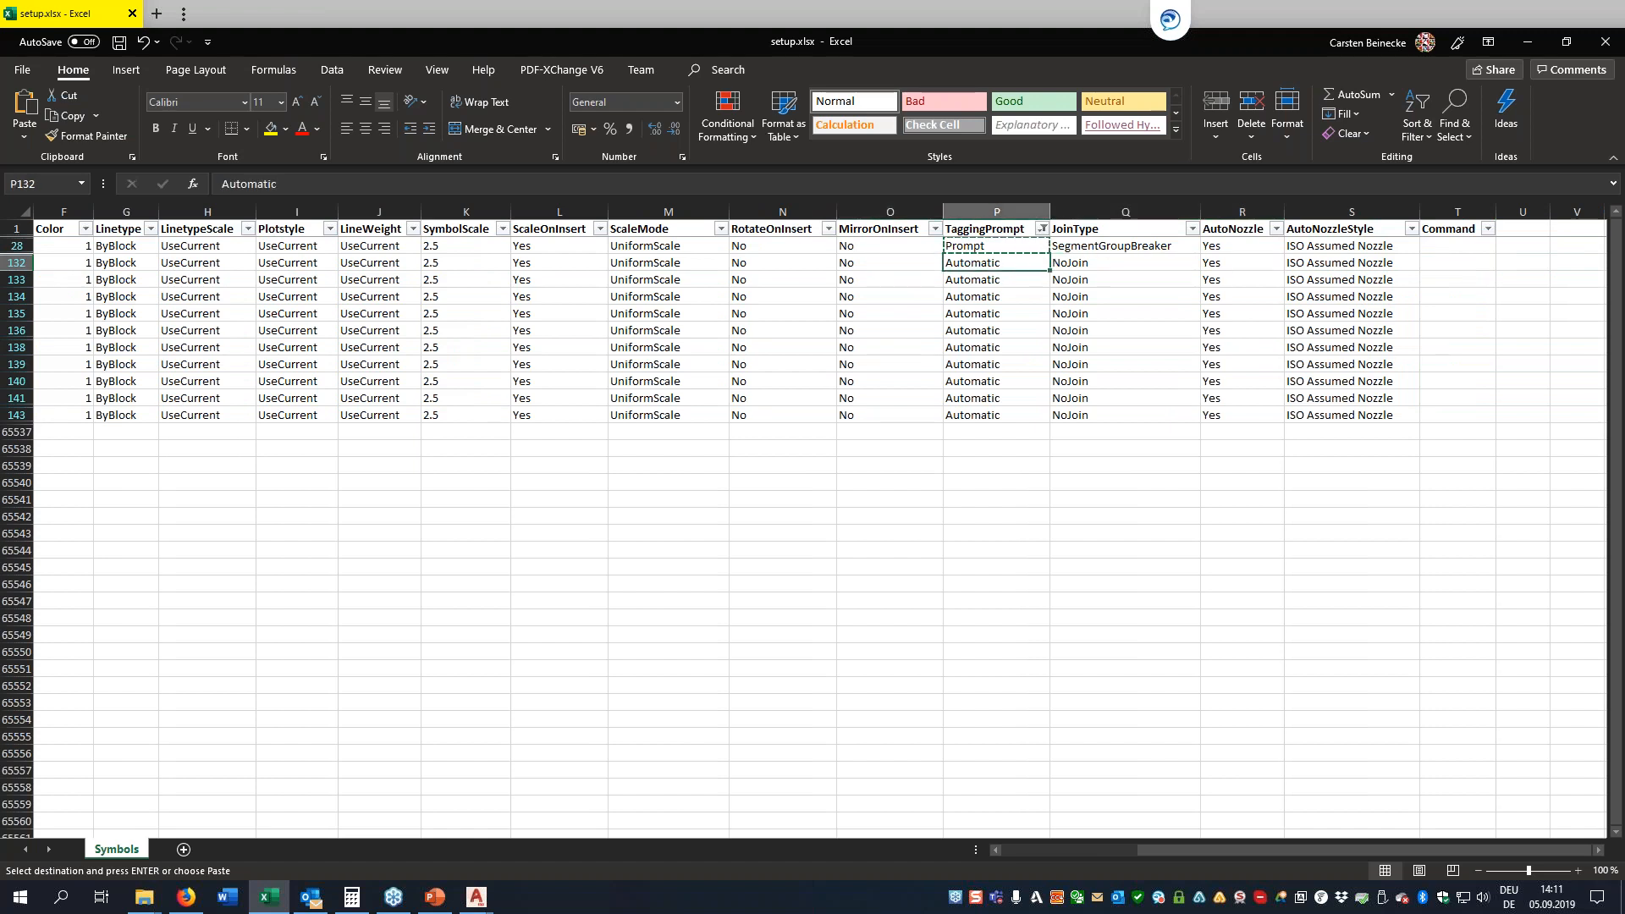
Fill the TaggingPrompt cells of all visible ISO Agitator rows with the copied value Prompt
{"action": "key", "text": "ctrl+shift+Down"}
{"action": "key", "text": "ctrl+v"}
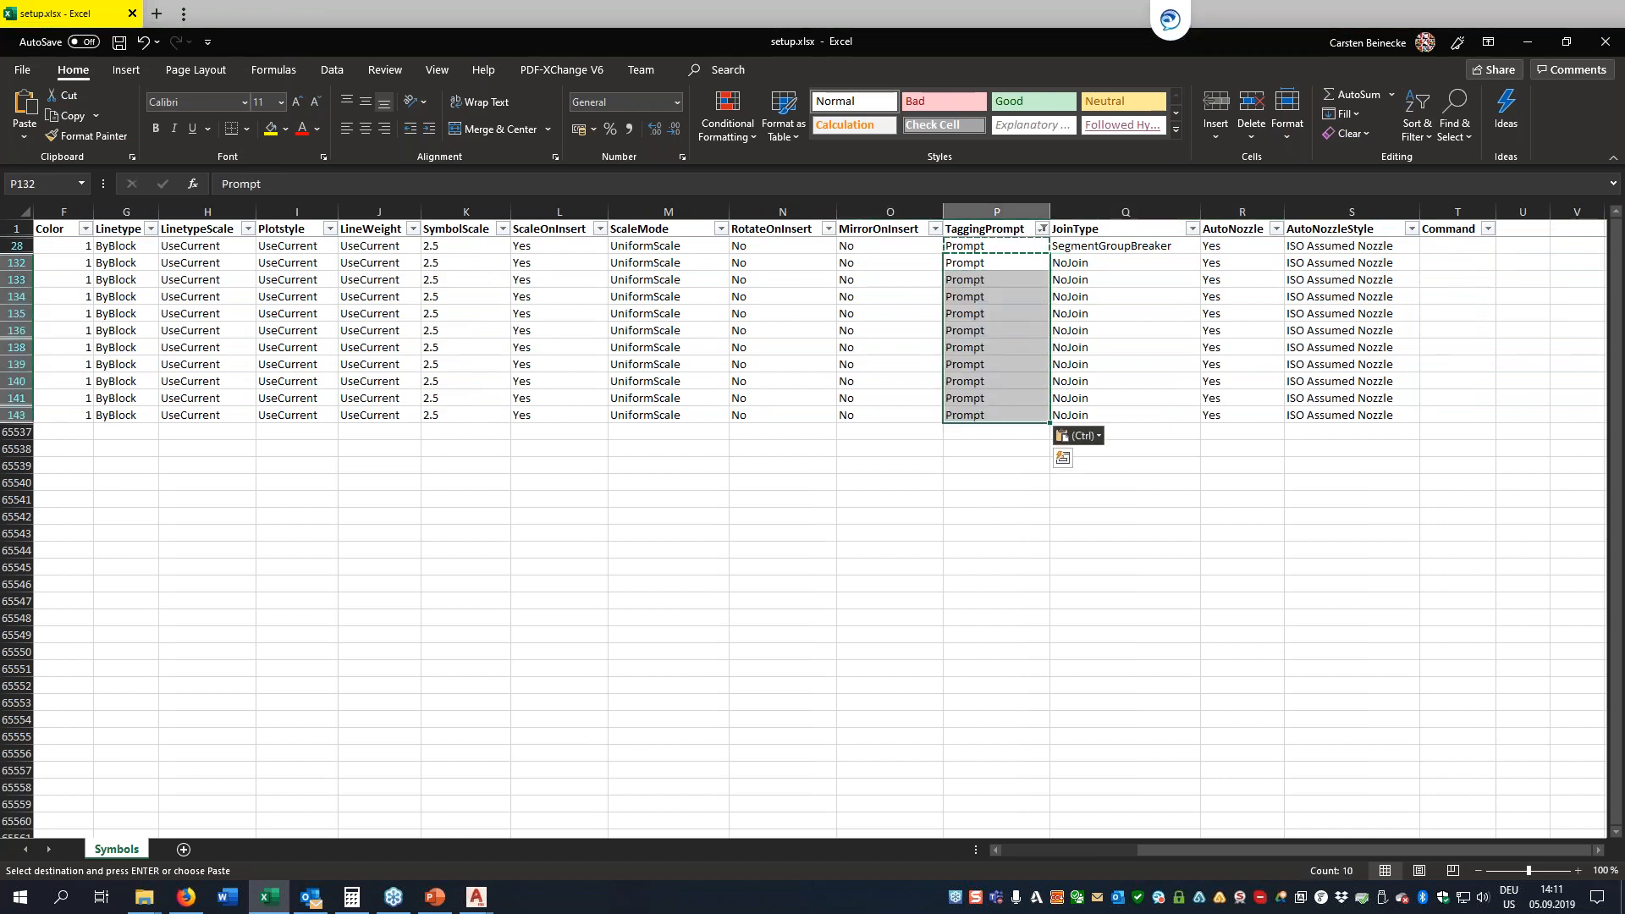
{"action": "key", "text": "Up"}
{"action": "key", "text": "Escape"}
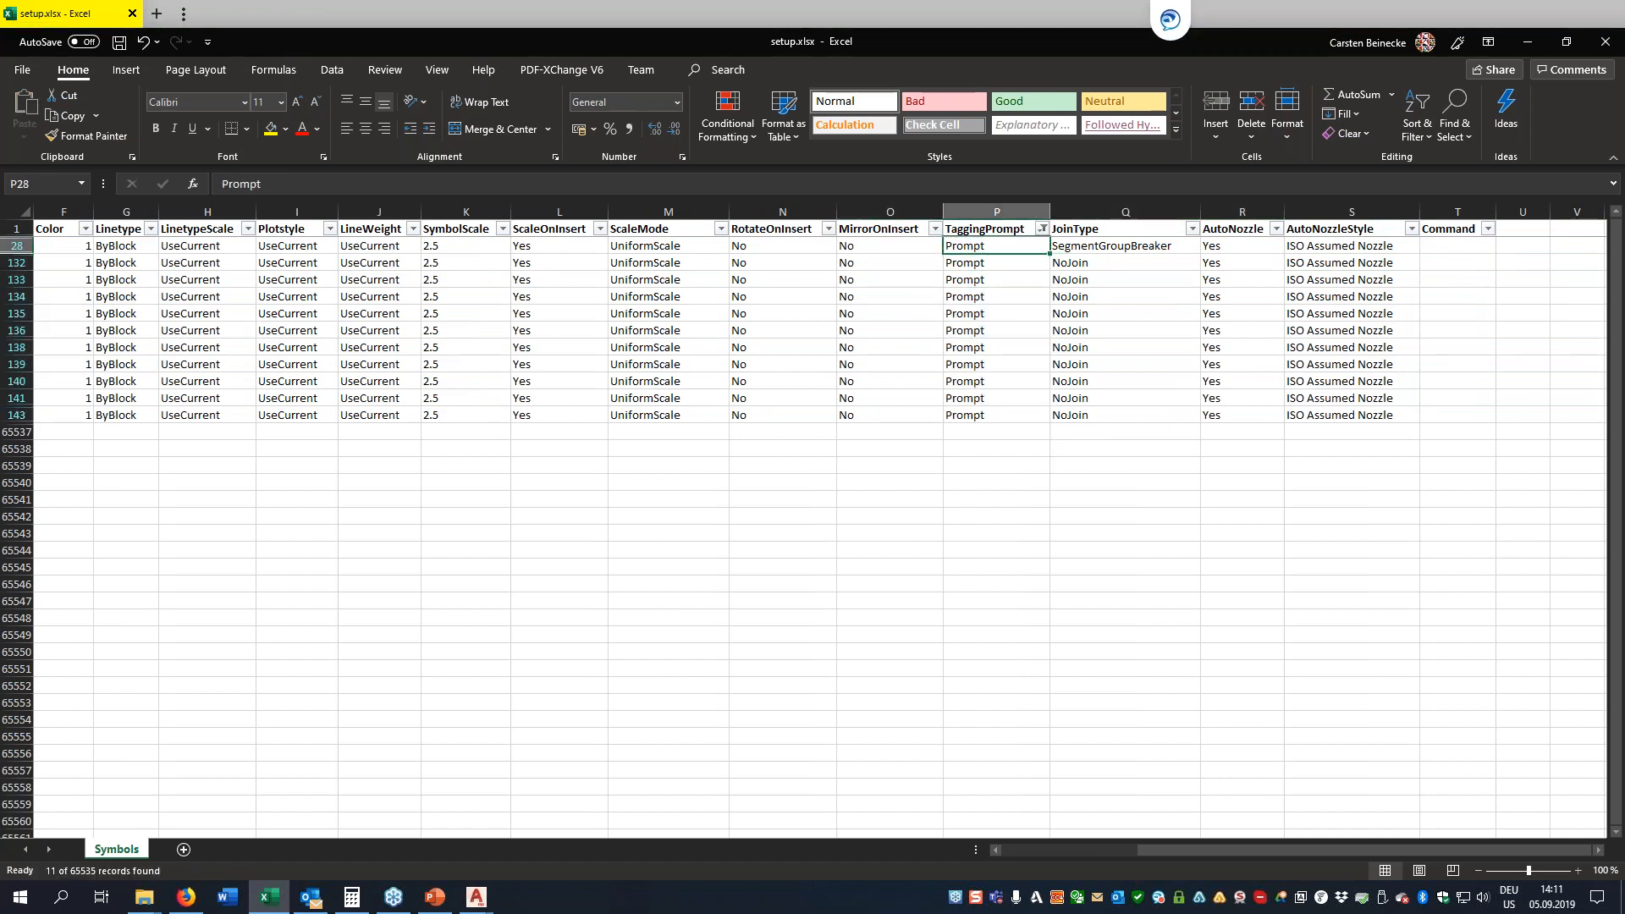
{"action": "key", "text": "Down"}
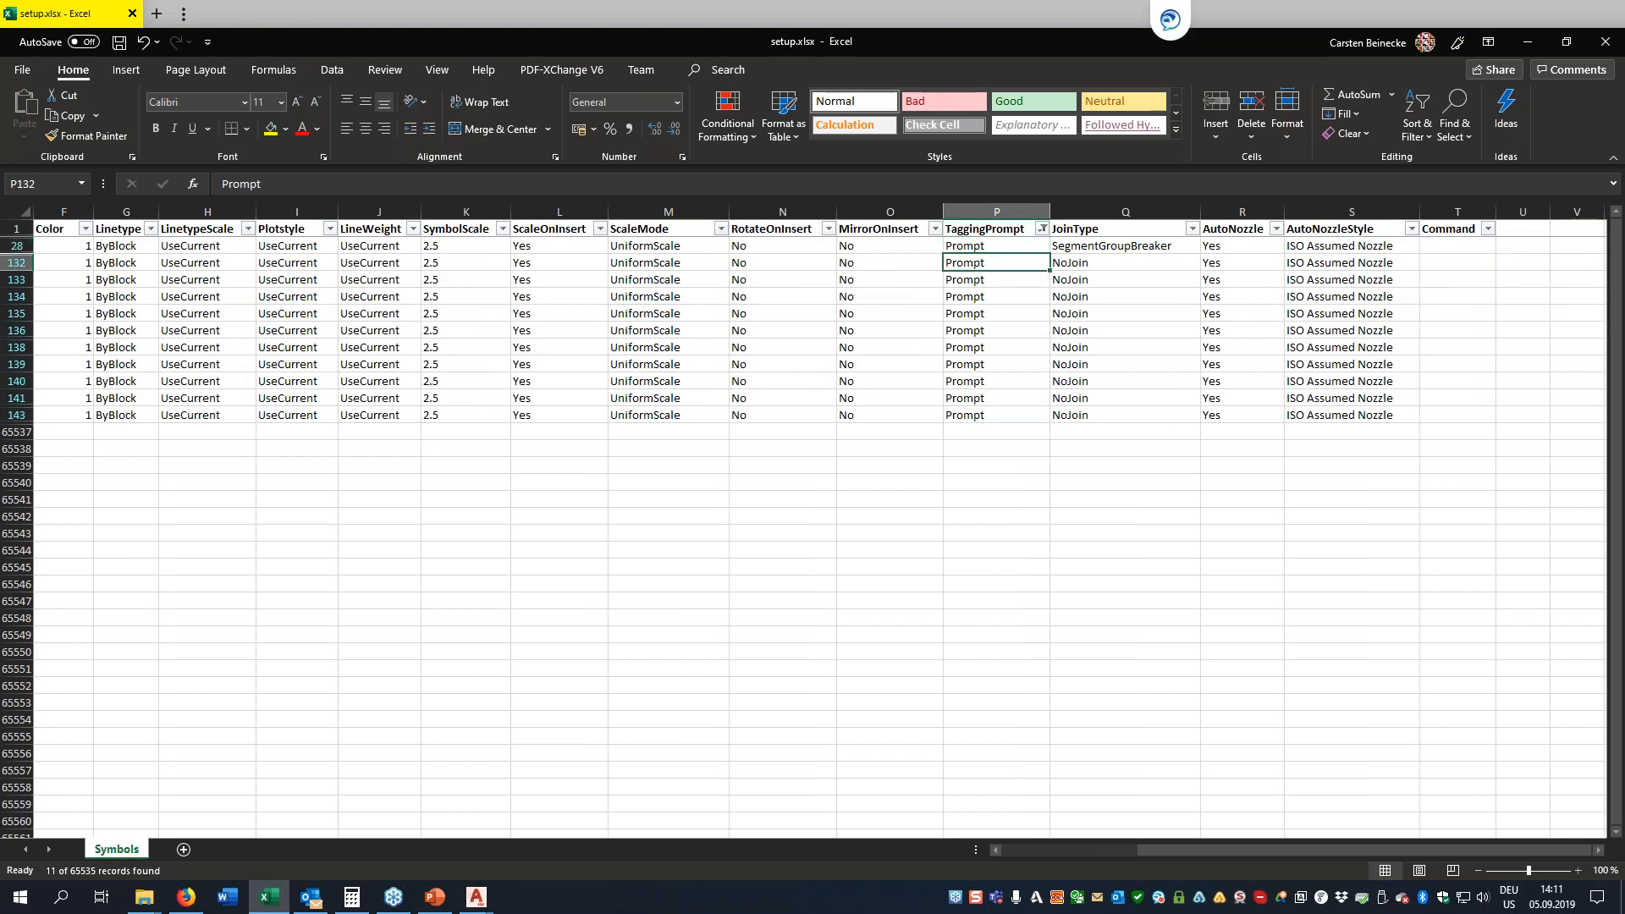
Try the DELETE option in the Command column of the ISO Mill - Impact row and clear it again
{"action": "key", "text": "Up"}
{"action": "key", "text": "Right"}
{"action": "key", "text": "Right"}
{"action": "key", "text": "Right"}
{"action": "key", "text": "Right"}
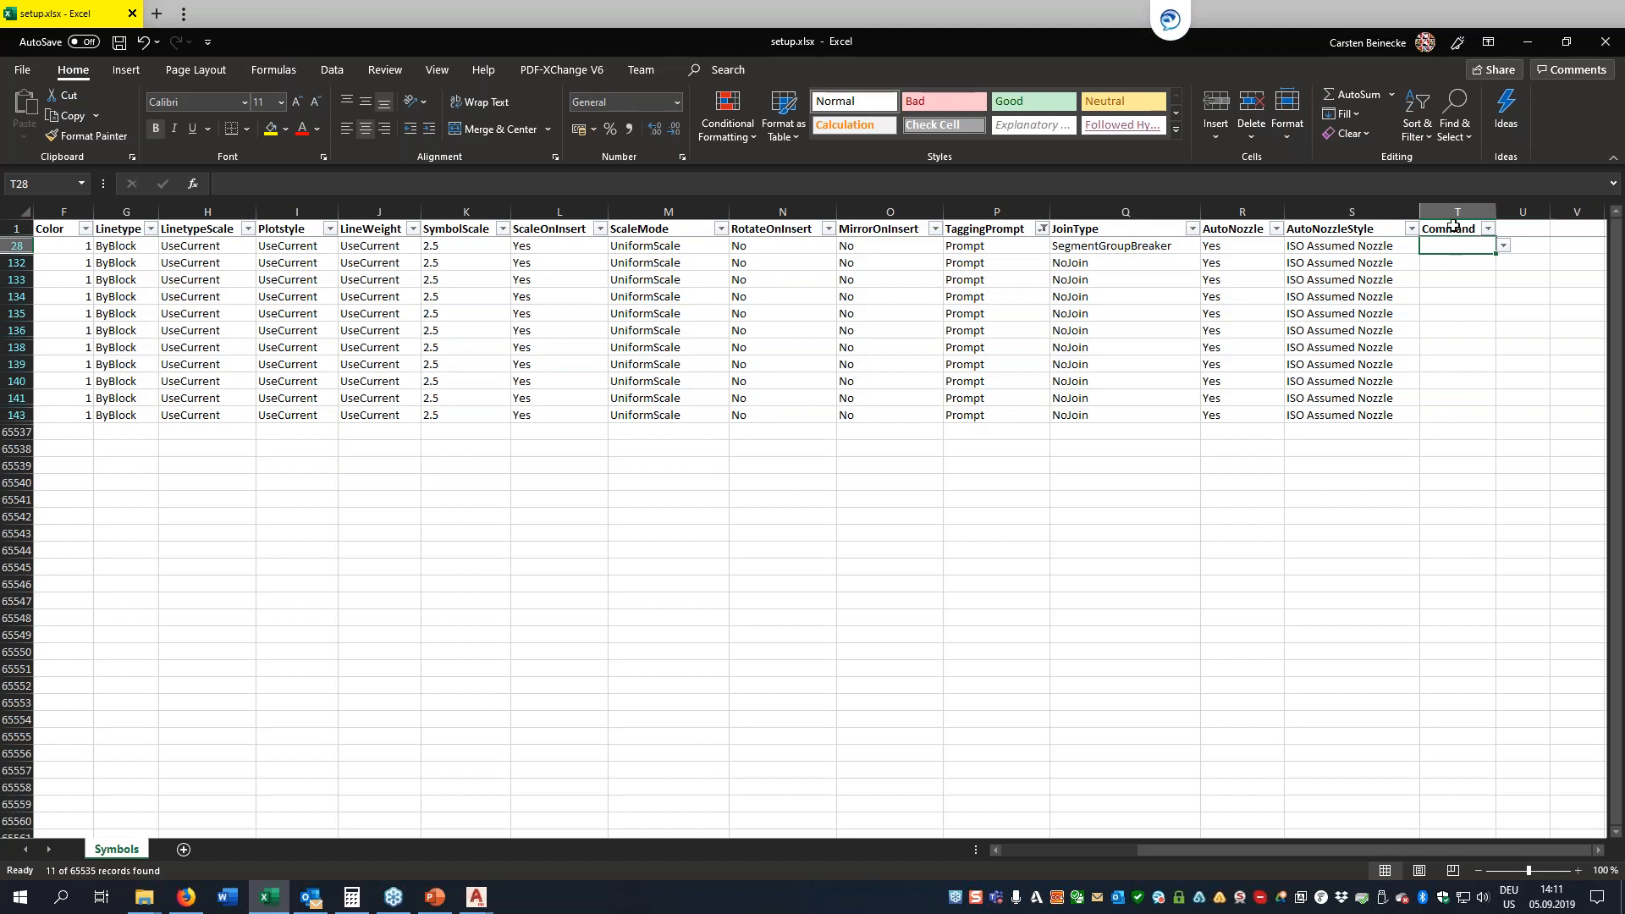
{"action": "left_click", "coordinate": [1503, 246]}
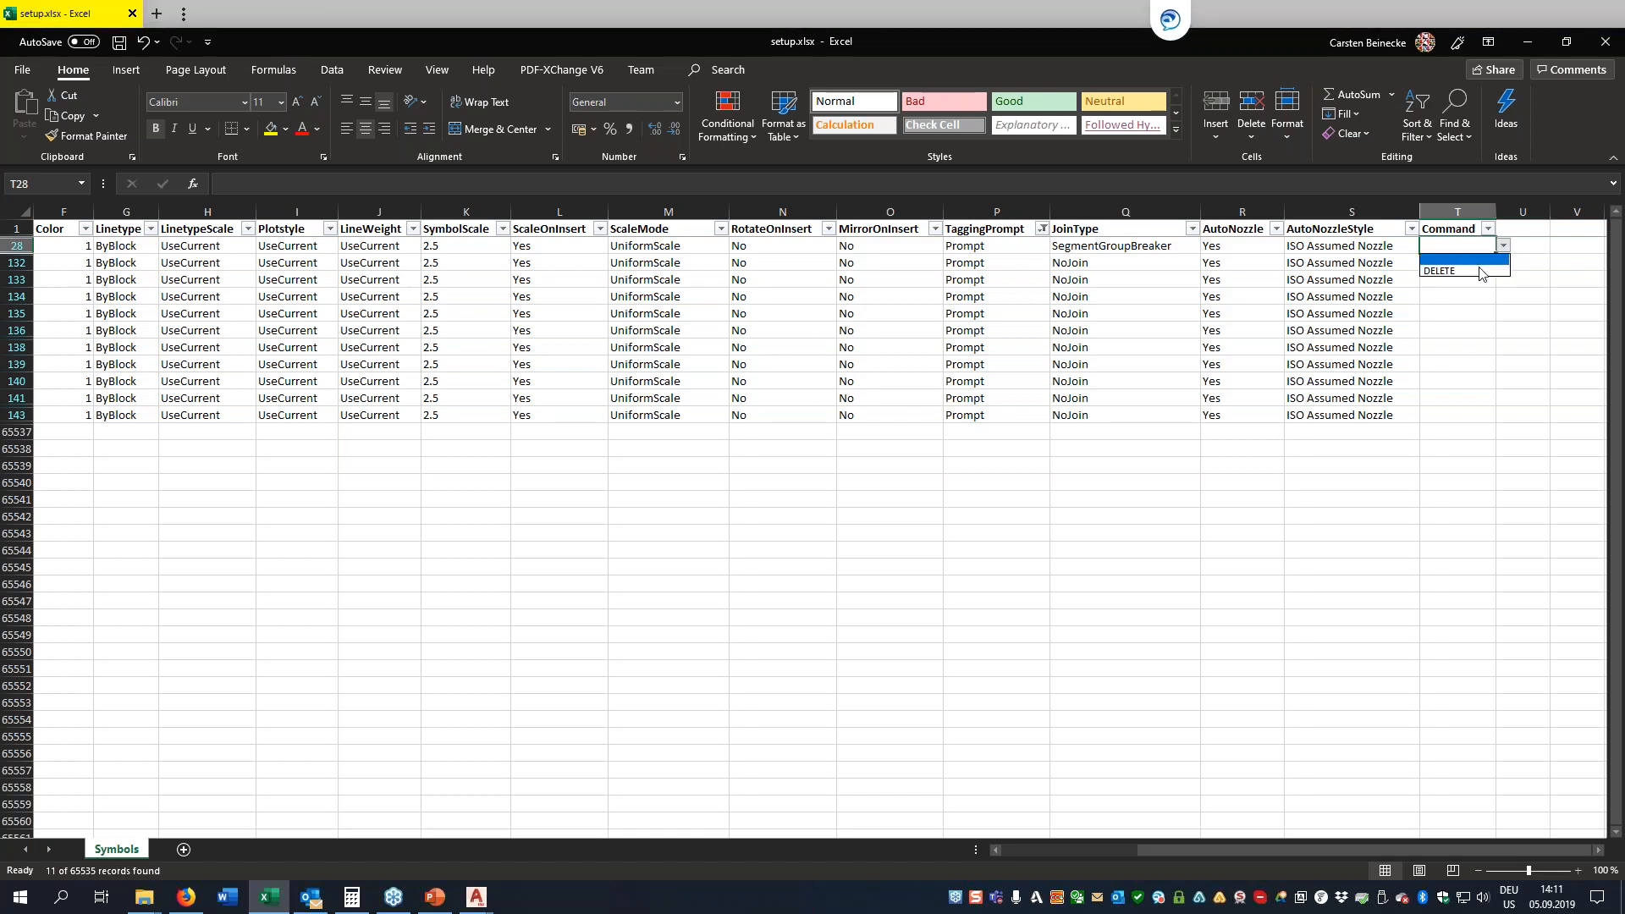
{"action": "left_click", "coordinate": [1479, 271]}
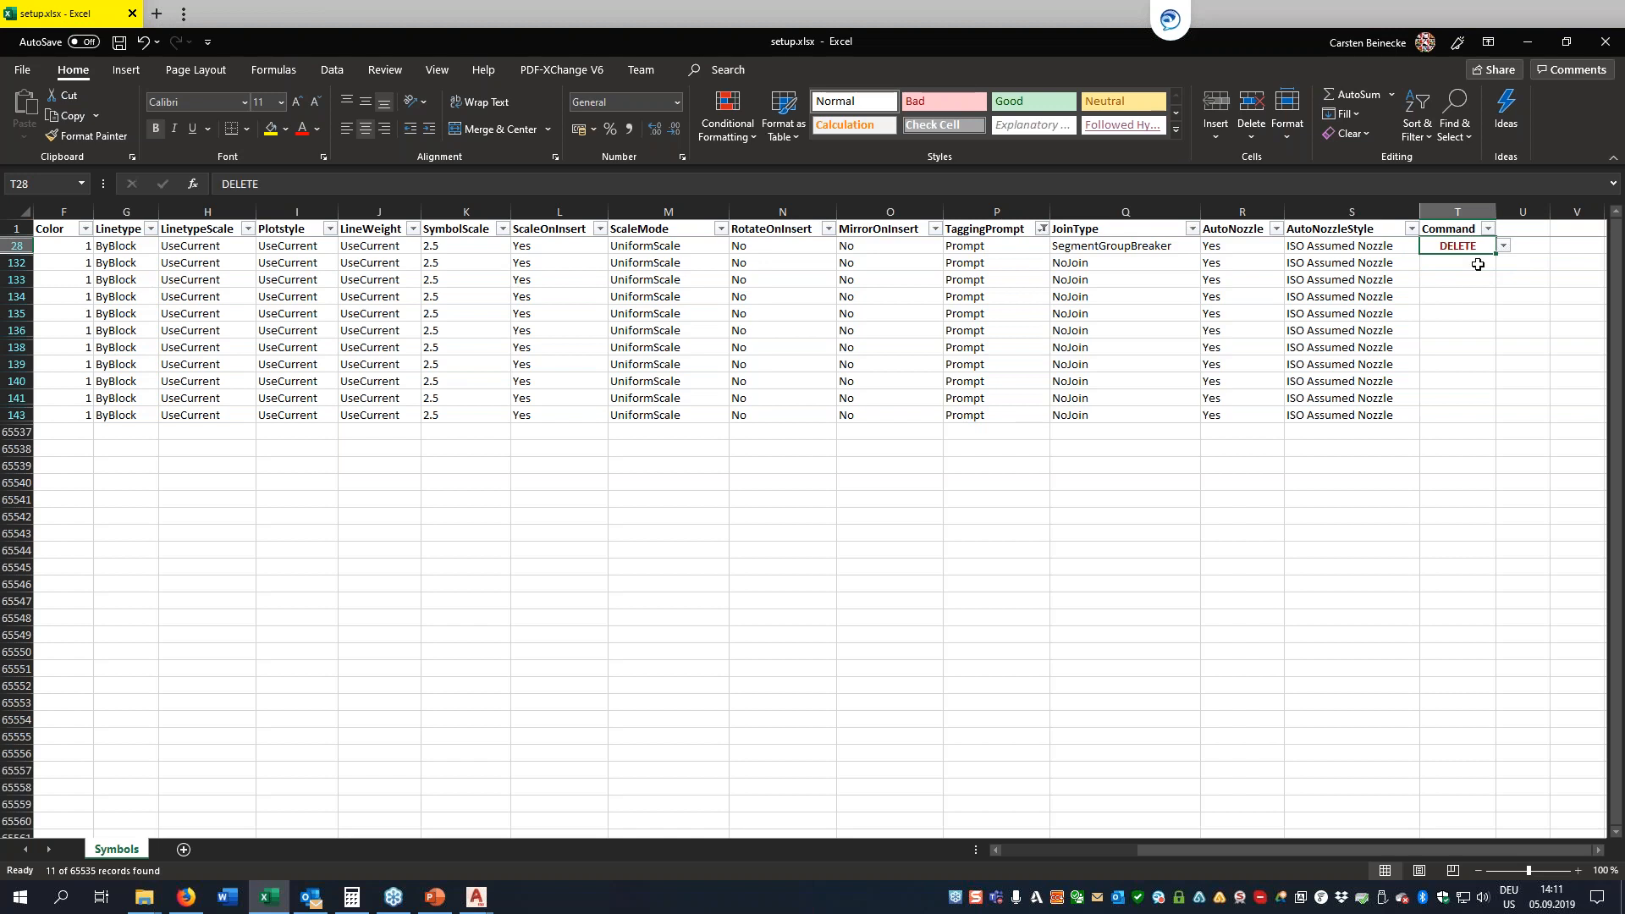
{"action": "left_click", "coordinate": [1503, 249]}
{"action": "left_click", "coordinate": [1503, 249]}
{"action": "key", "text": "Delete"}
Save the setup.xlsx workbook and close it
{"action": "left_click", "coordinate": [529, 296]}
{"action": "key", "text": "ctrl+s"}
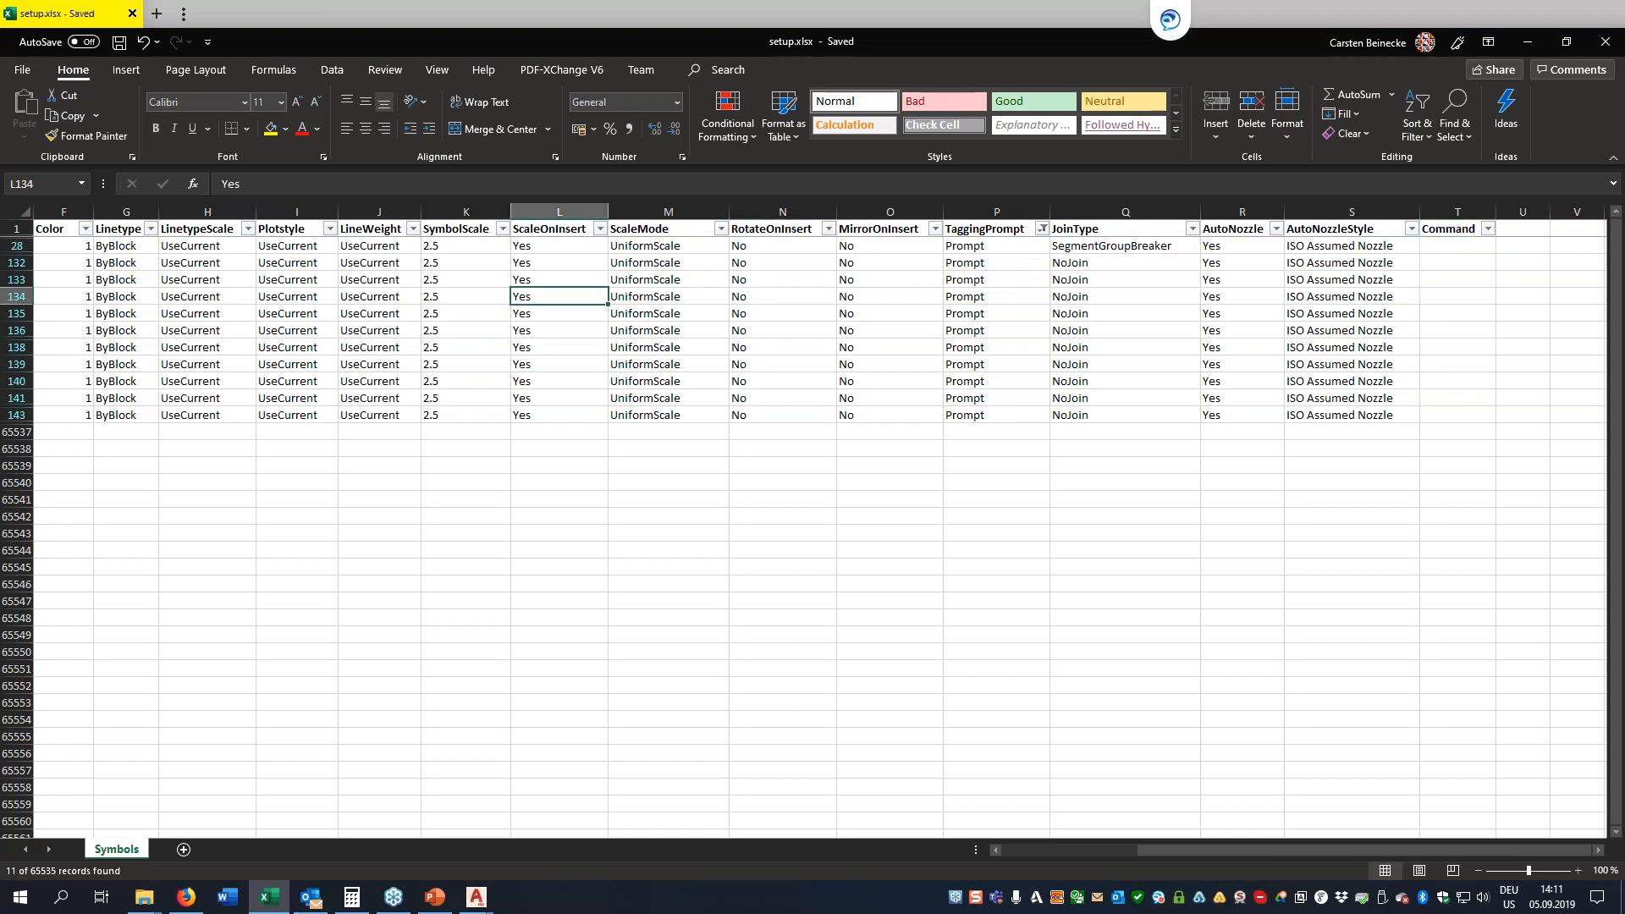
{"action": "left_click", "coordinate": [1606, 42]}
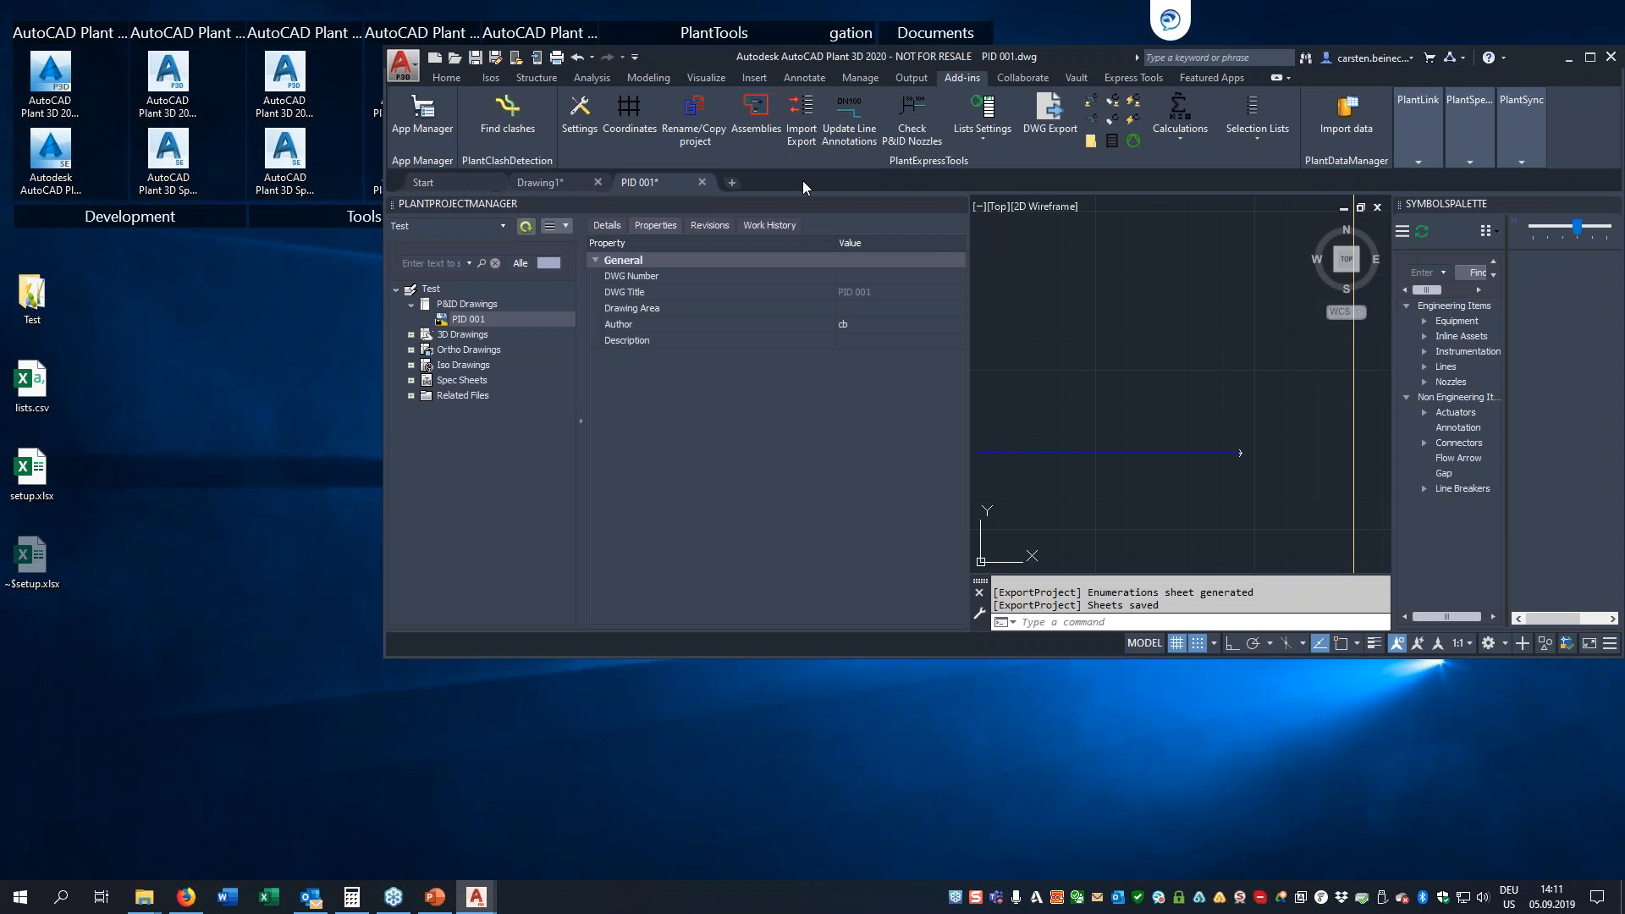
Start a Project Setup import with the PlantExpressTools import/export wizard in AutoCAD Plant 3D
{"action": "left_click", "coordinate": [756, 115]}
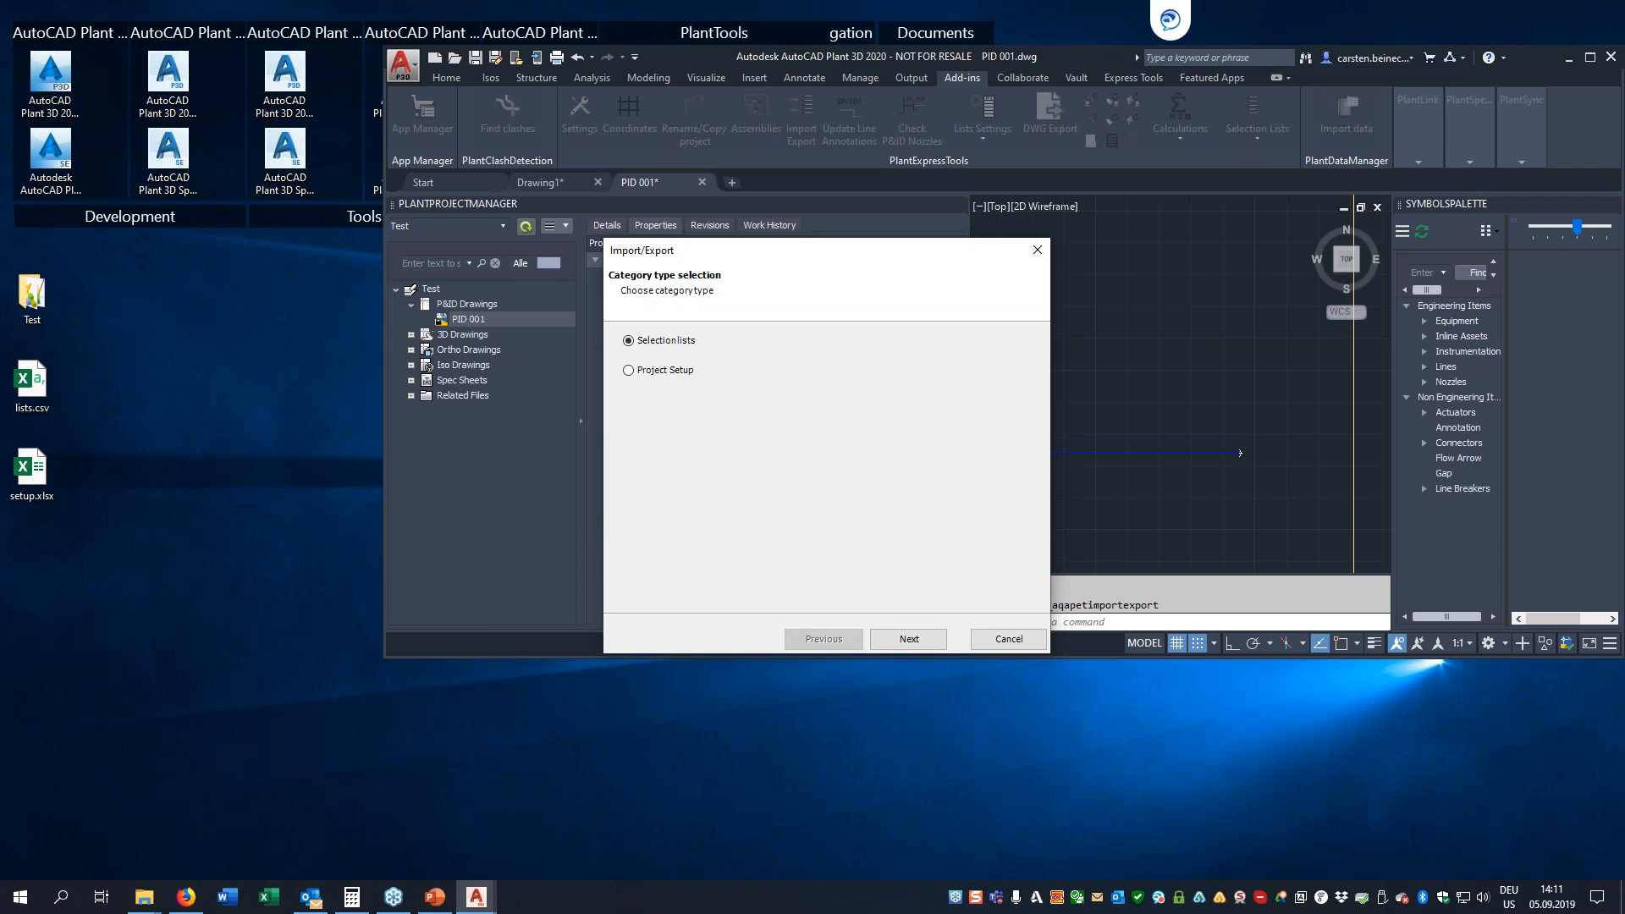
{"action": "left_click", "coordinate": [653, 372]}
{"action": "left_click", "coordinate": [907, 637]}
{"action": "left_click", "coordinate": [907, 636]}
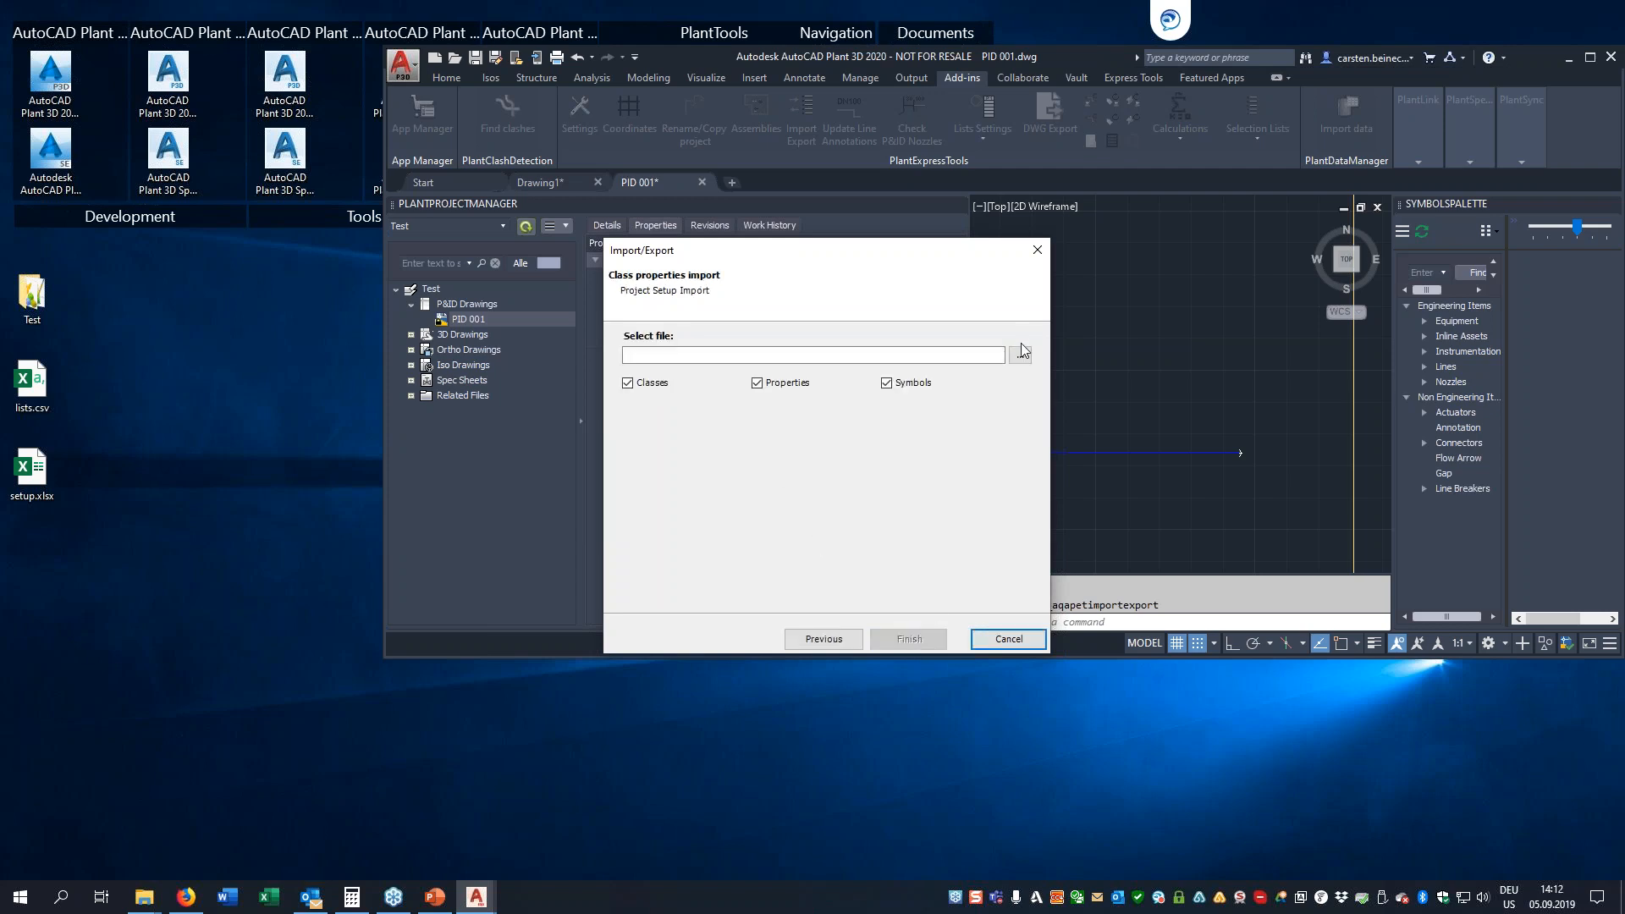
Import the project setup from setup.xlsx on the Desktop with Classes, Properties and Symbols included
{"action": "left_click", "coordinate": [1021, 354]}
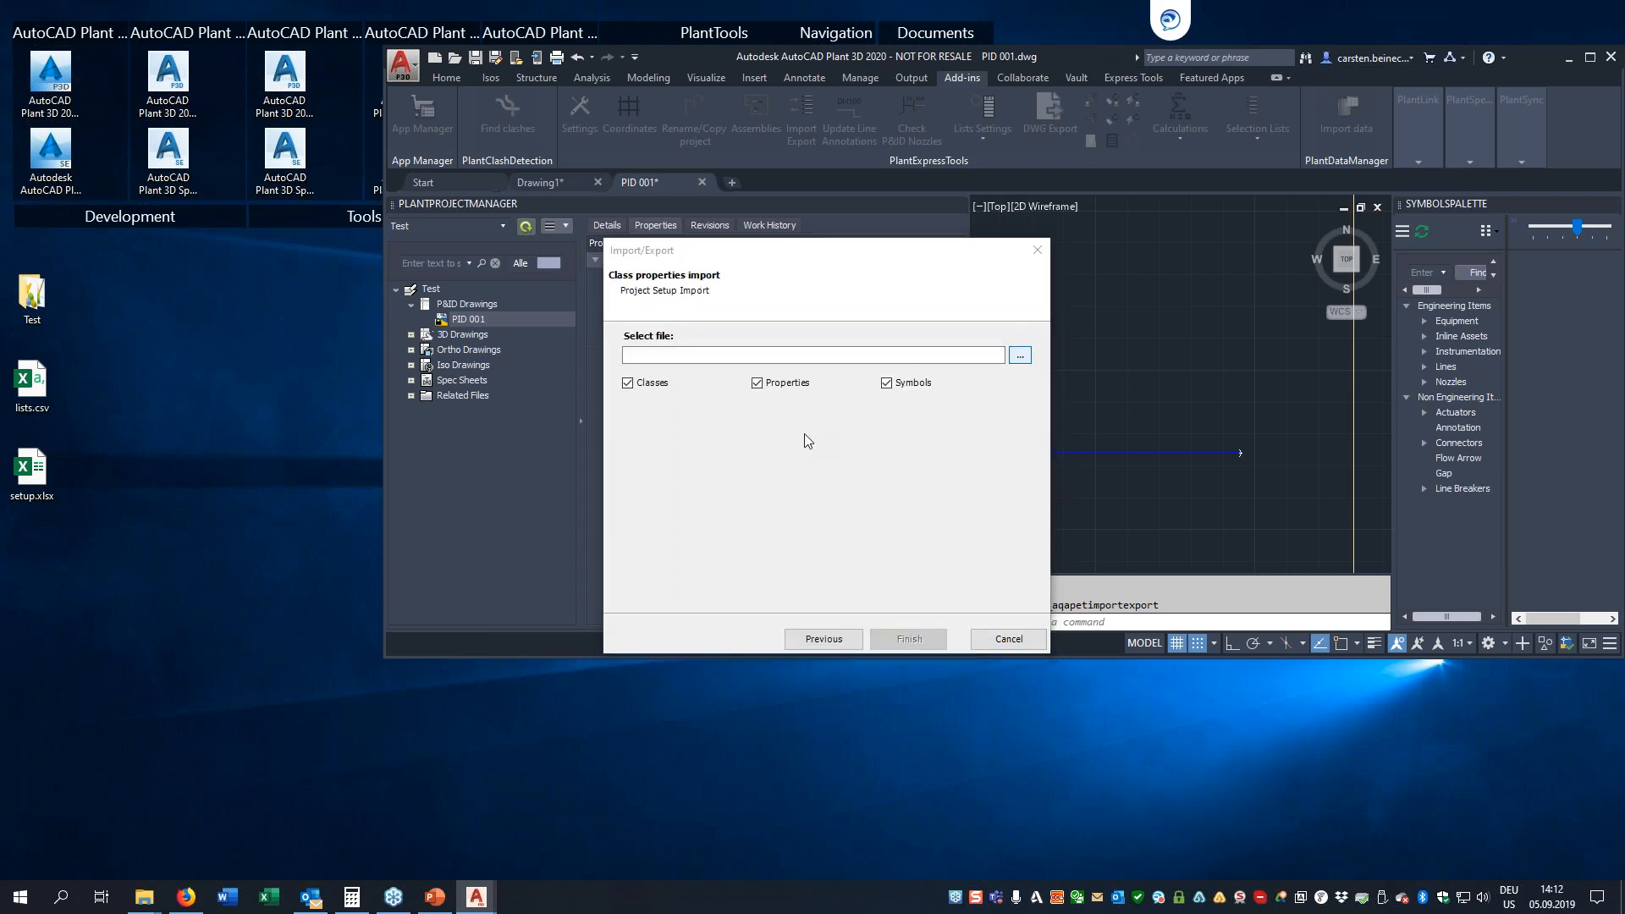
{"action": "left_click", "coordinate": [790, 382]}
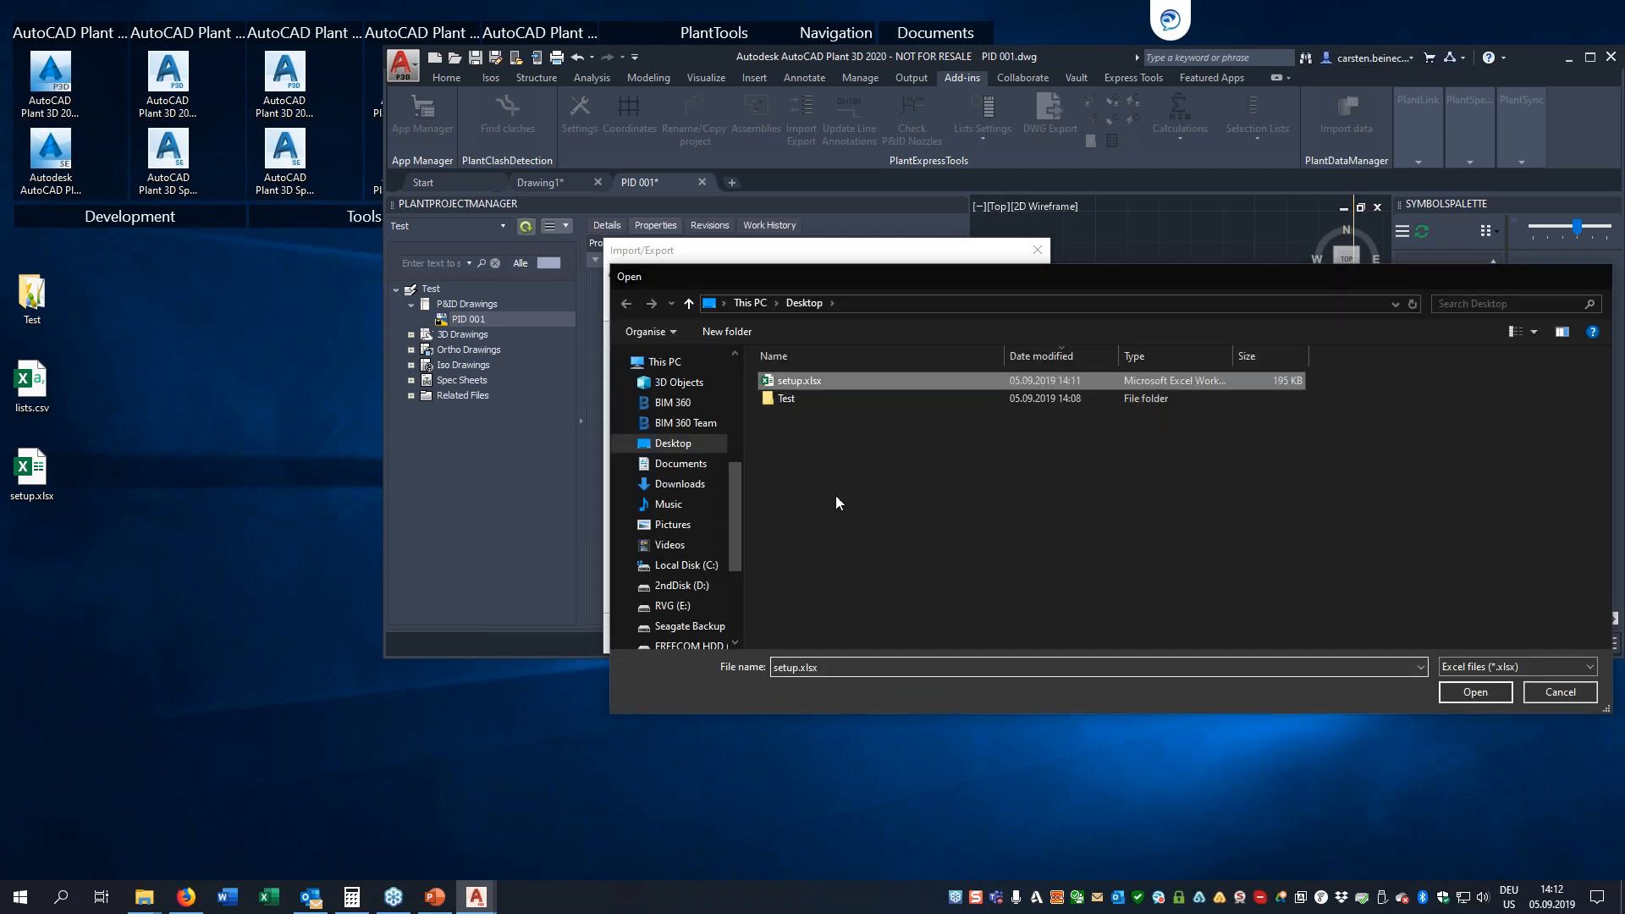
{"action": "key", "text": "Return"}
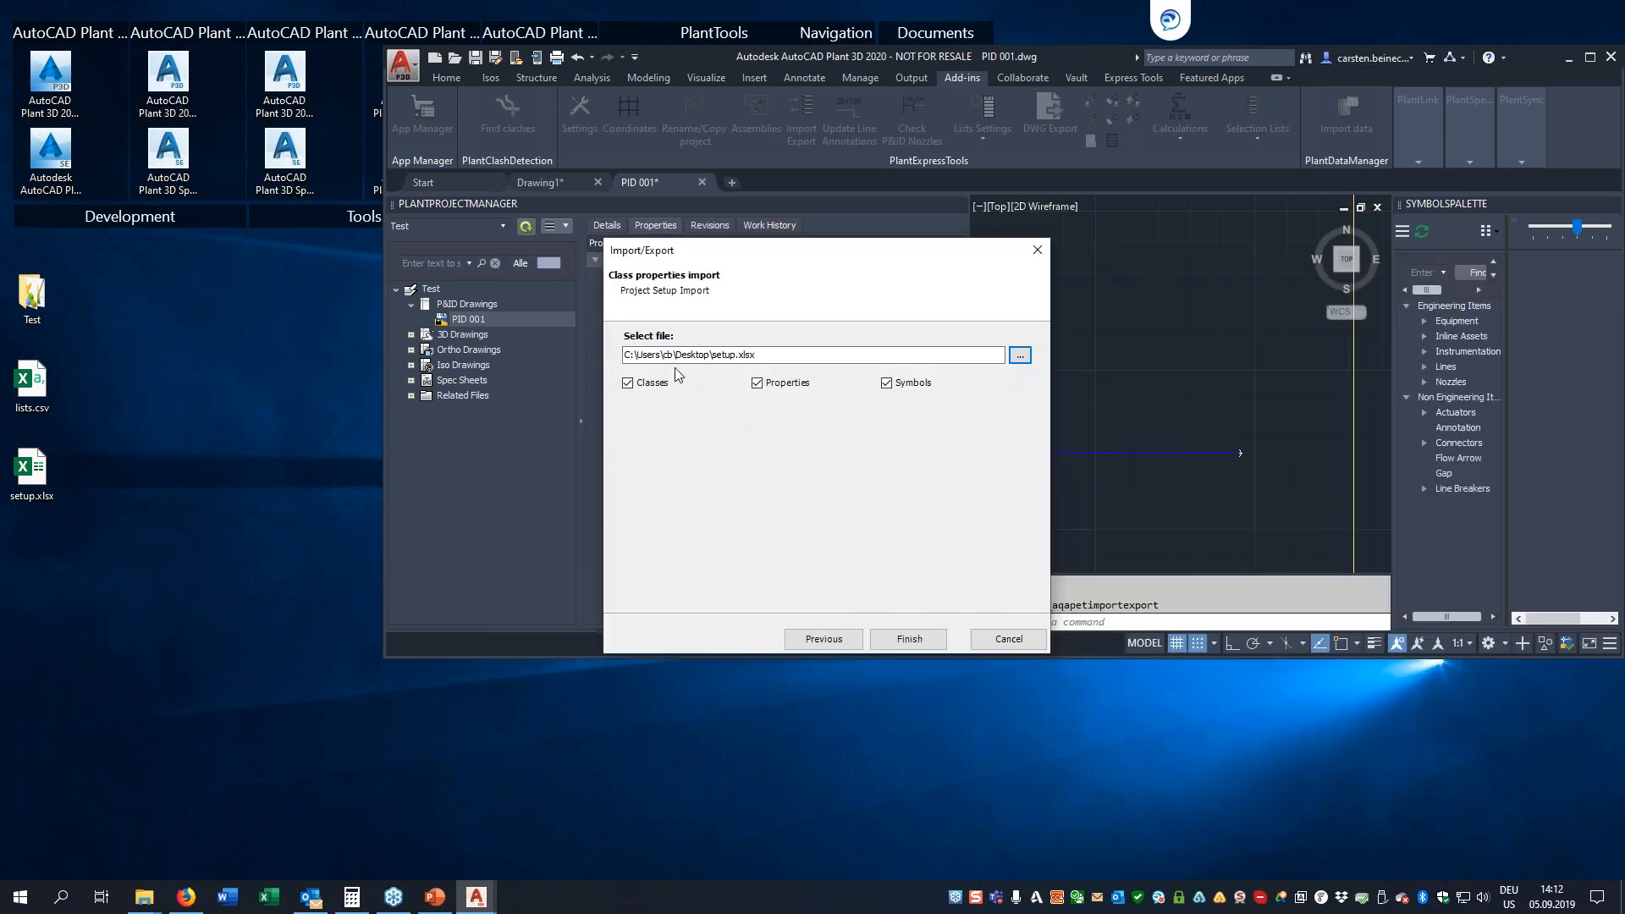
{"action": "left_click", "coordinate": [911, 639]}
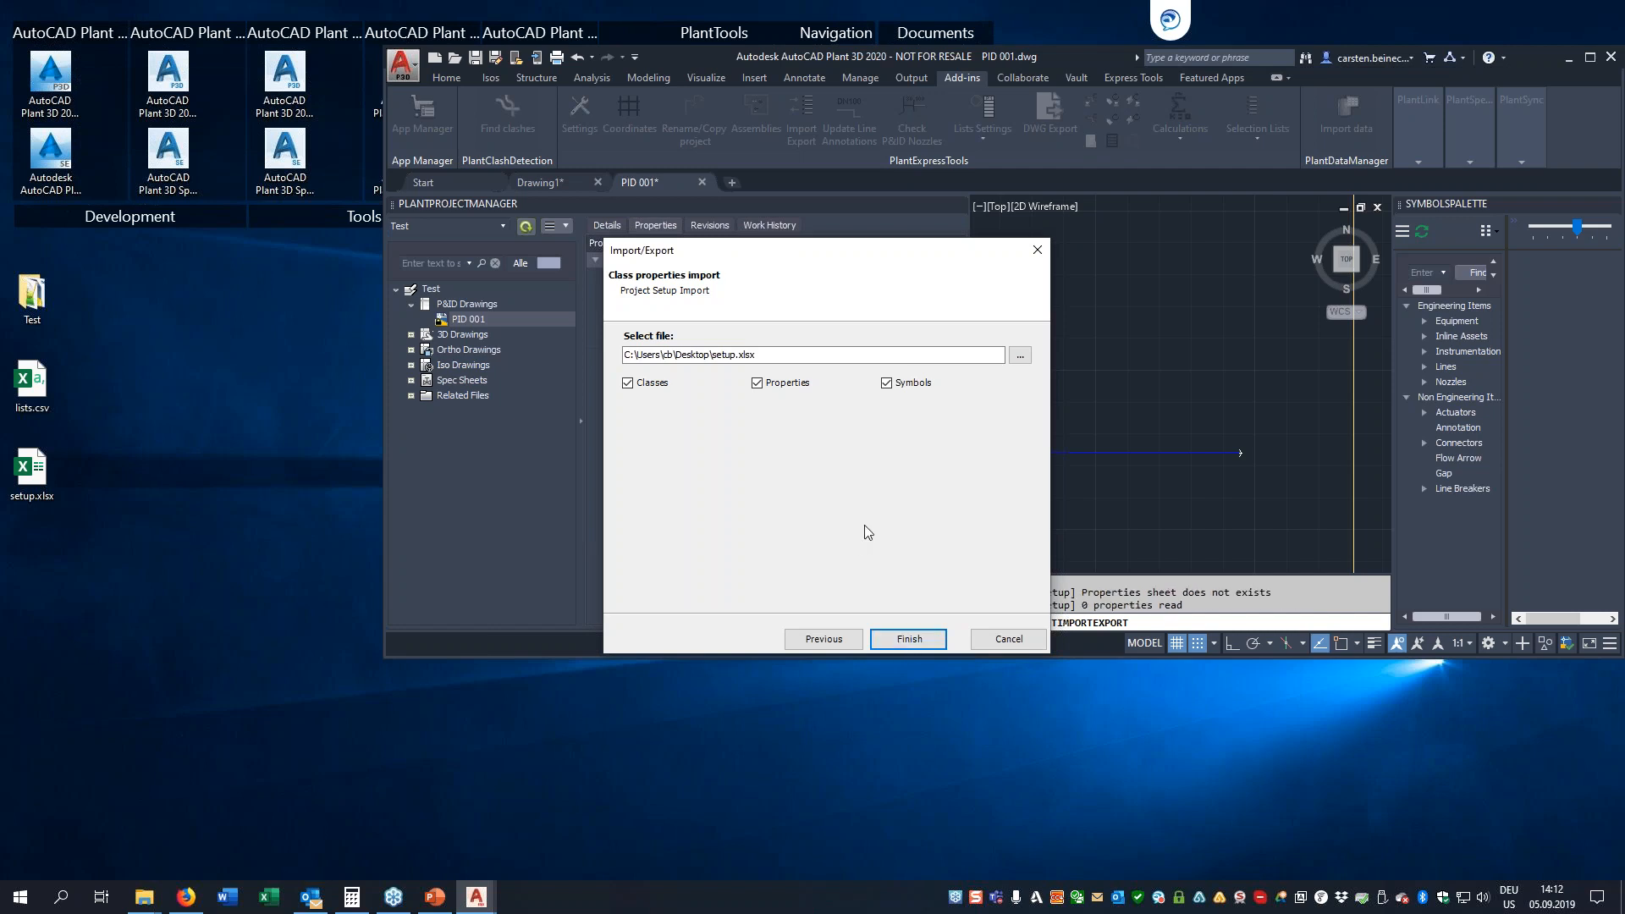
{"action": "left_click", "coordinate": [911, 641]}
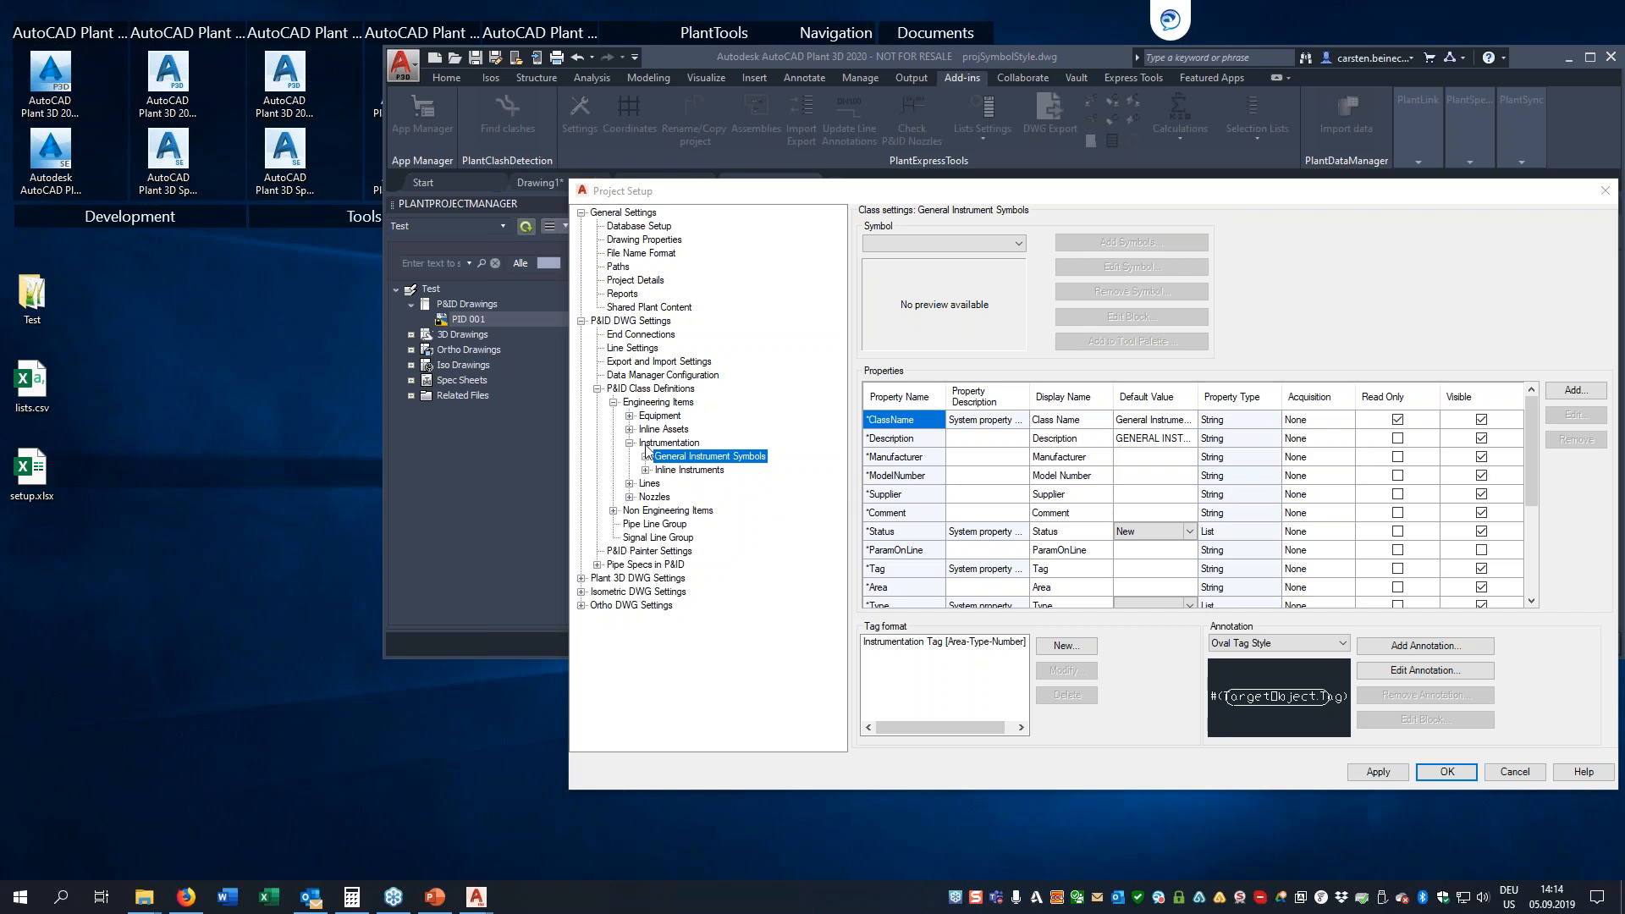
Check the Anchor Agitator's symbol settings under Mixing Equipment in the project setup, then close the setup
{"action": "left_click", "coordinate": [629, 417]}
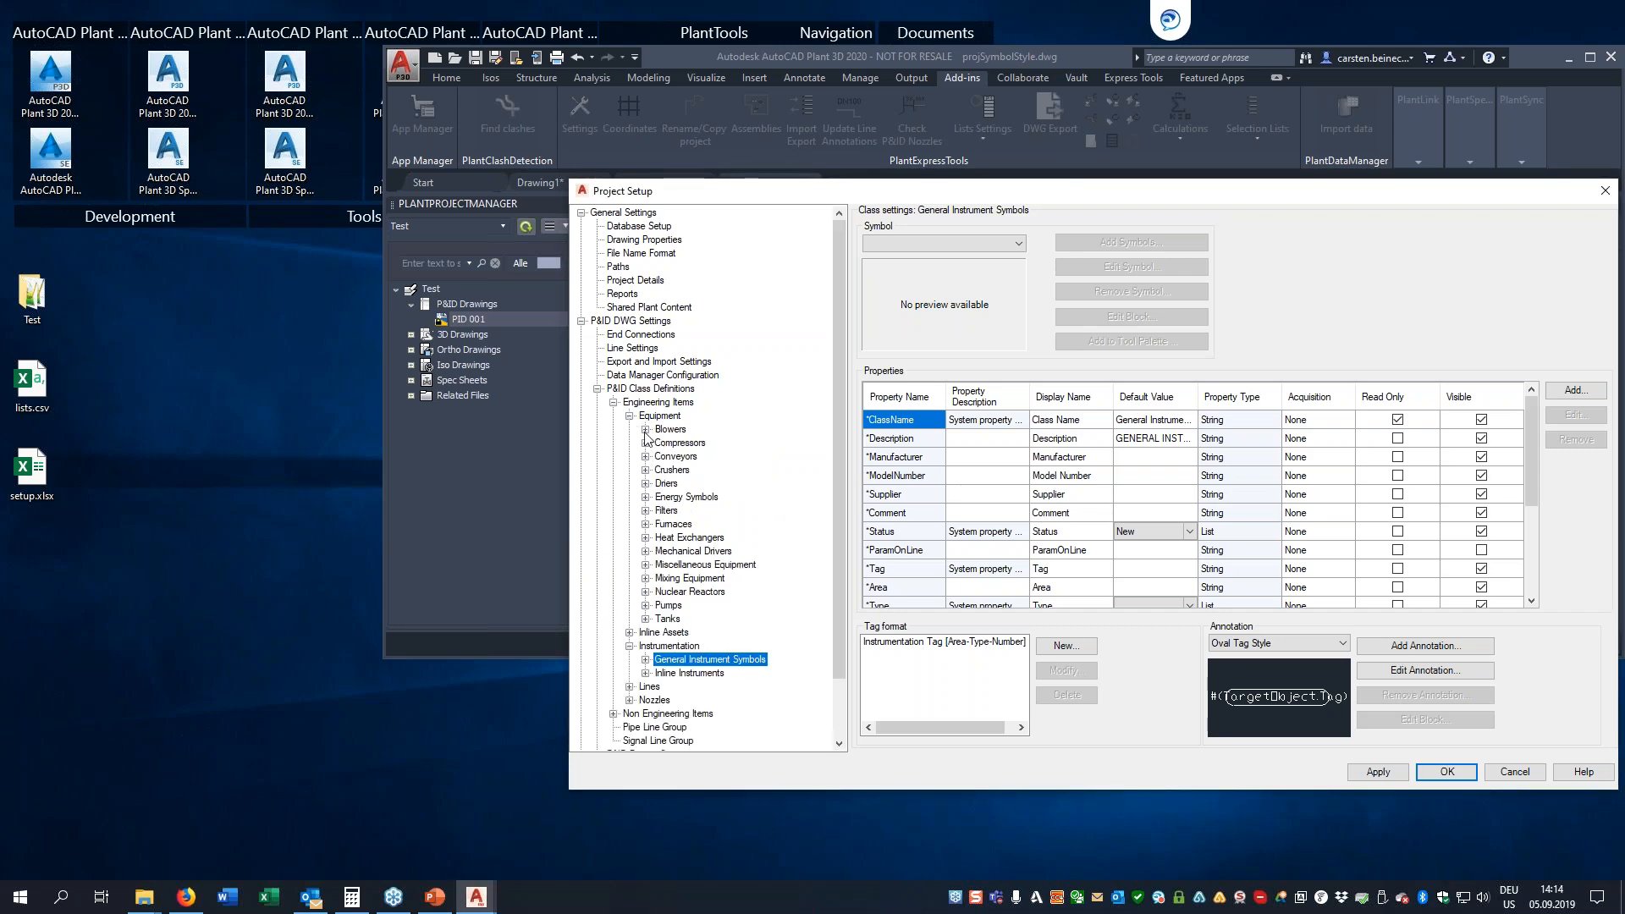
{"action": "left_click", "coordinate": [645, 579]}
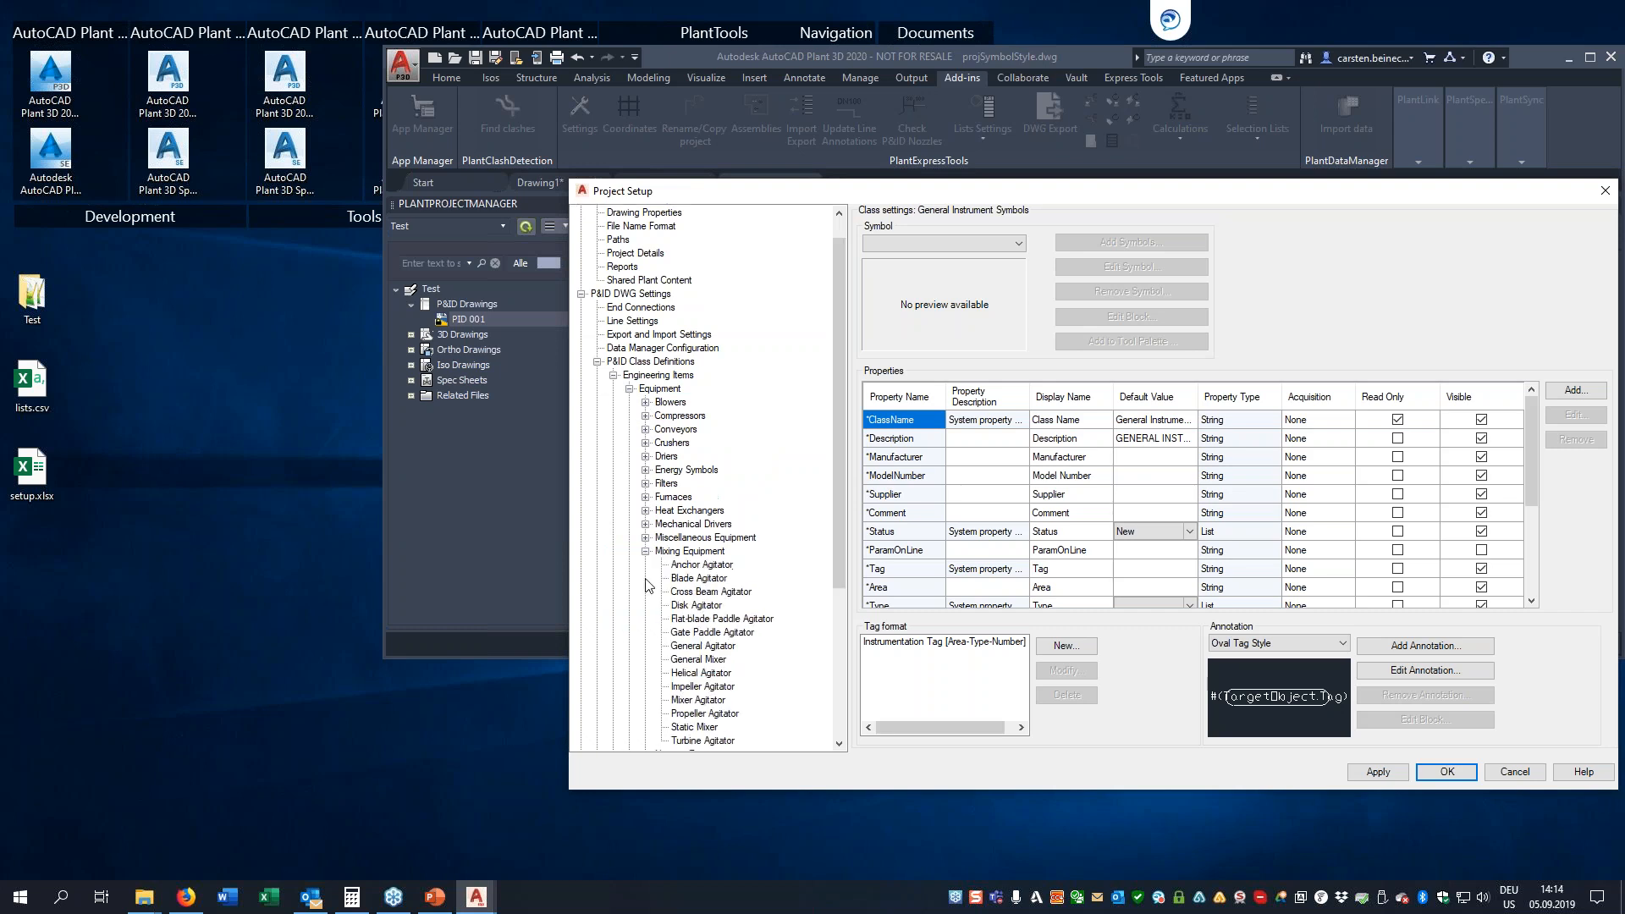
{"action": "left_click", "coordinate": [702, 565]}
{"action": "left_click", "coordinate": [1116, 269]}
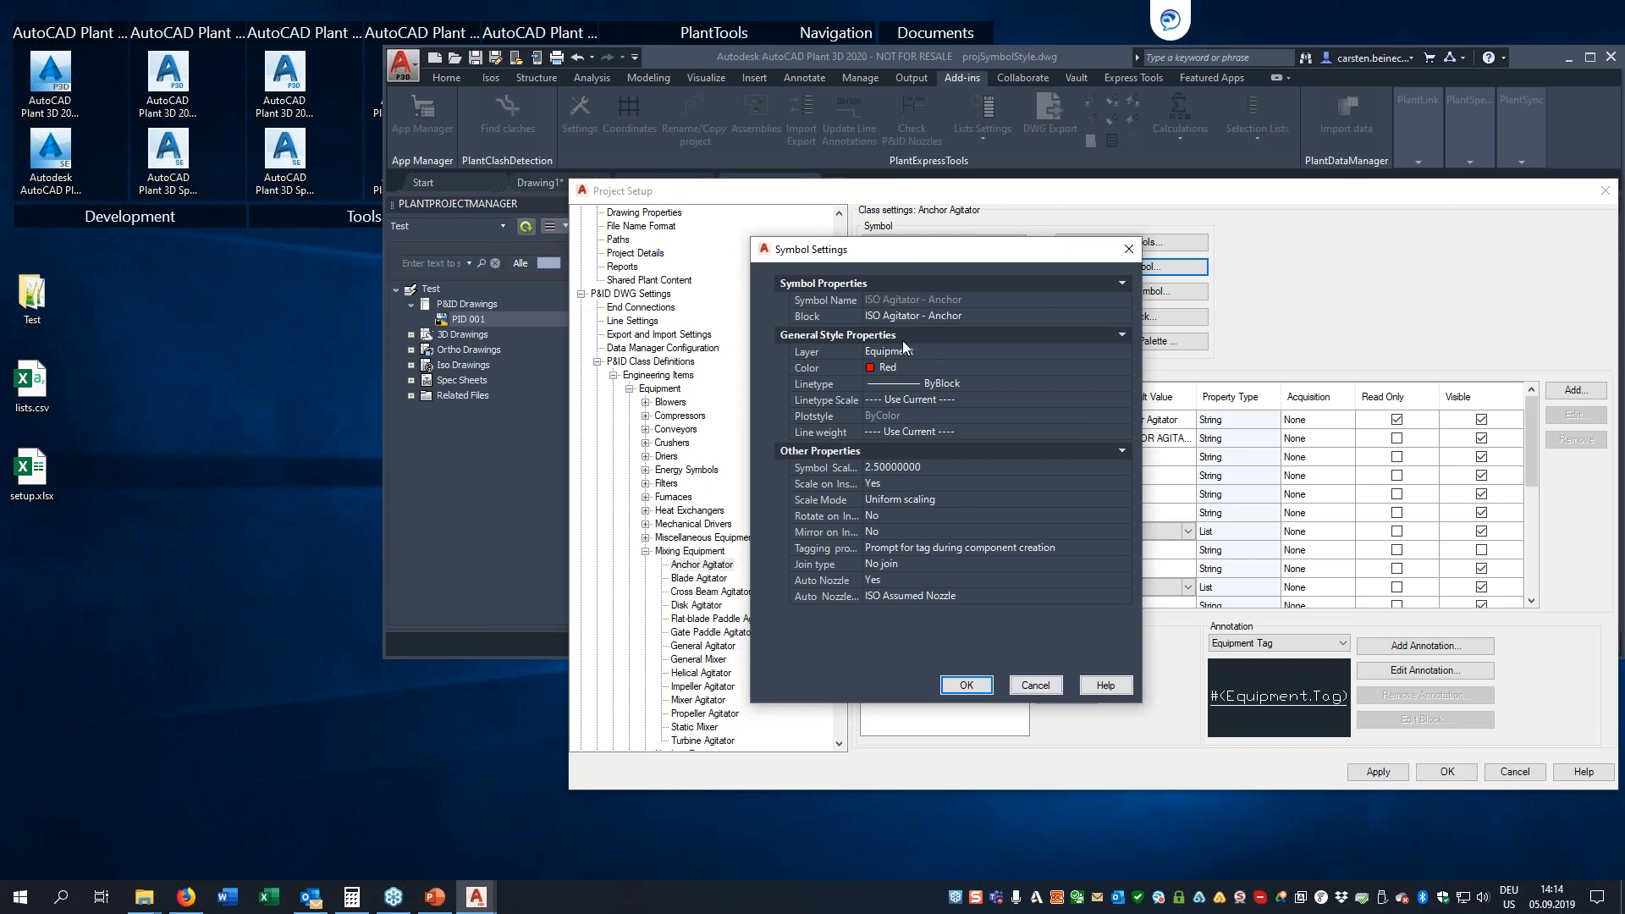
{"action": "left_click", "coordinate": [1036, 685]}
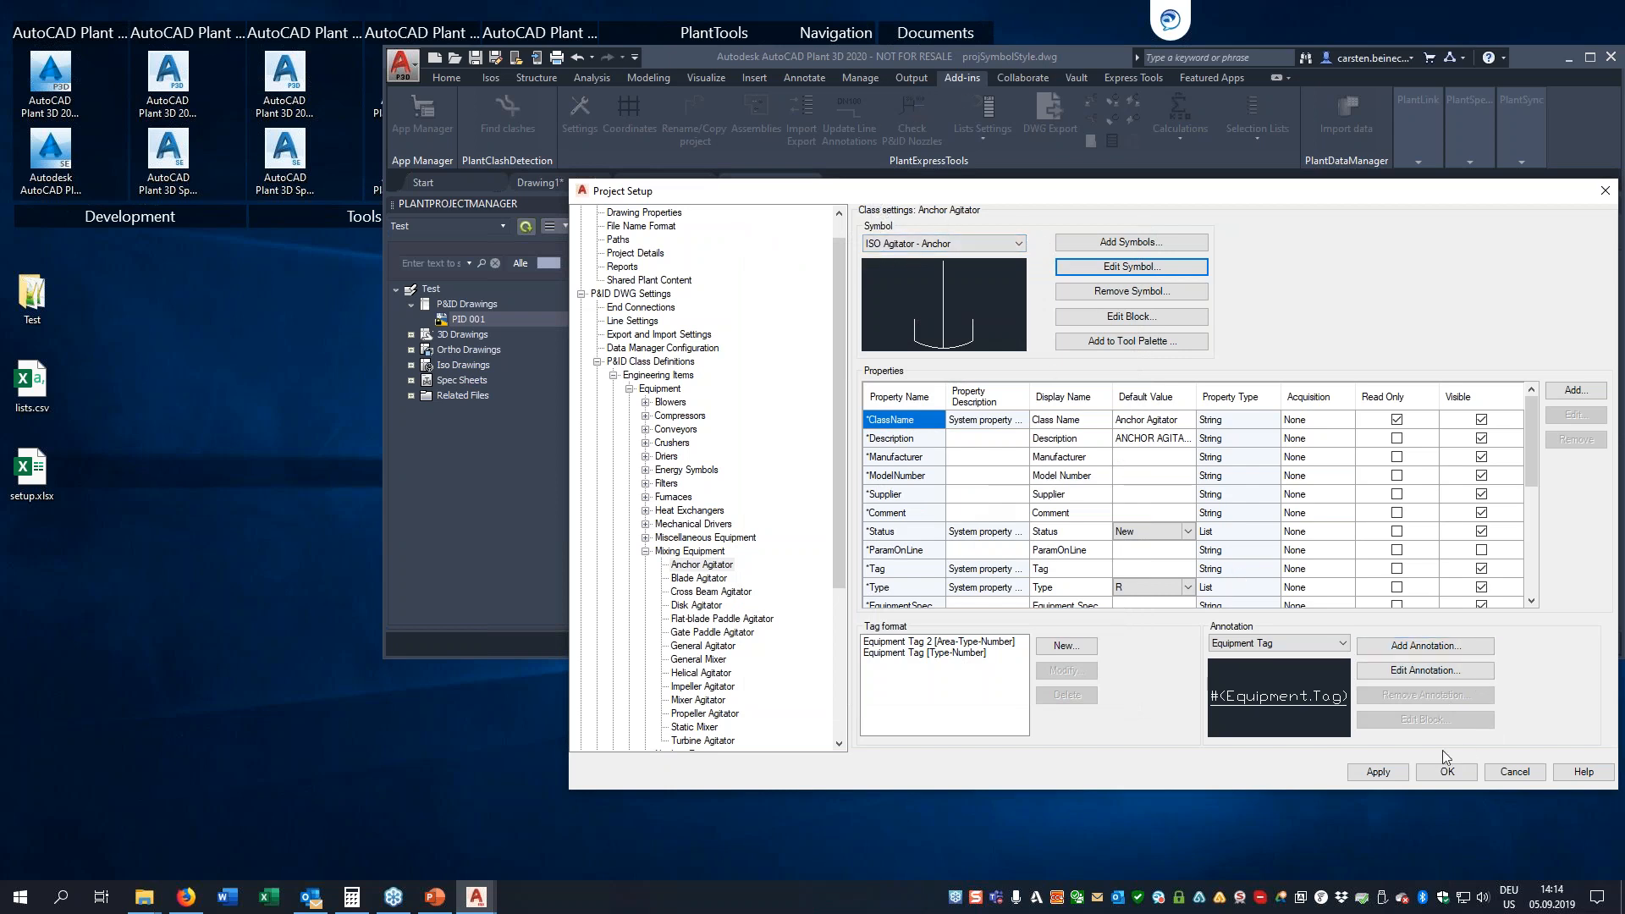
{"action": "left_click", "coordinate": [1446, 772]}
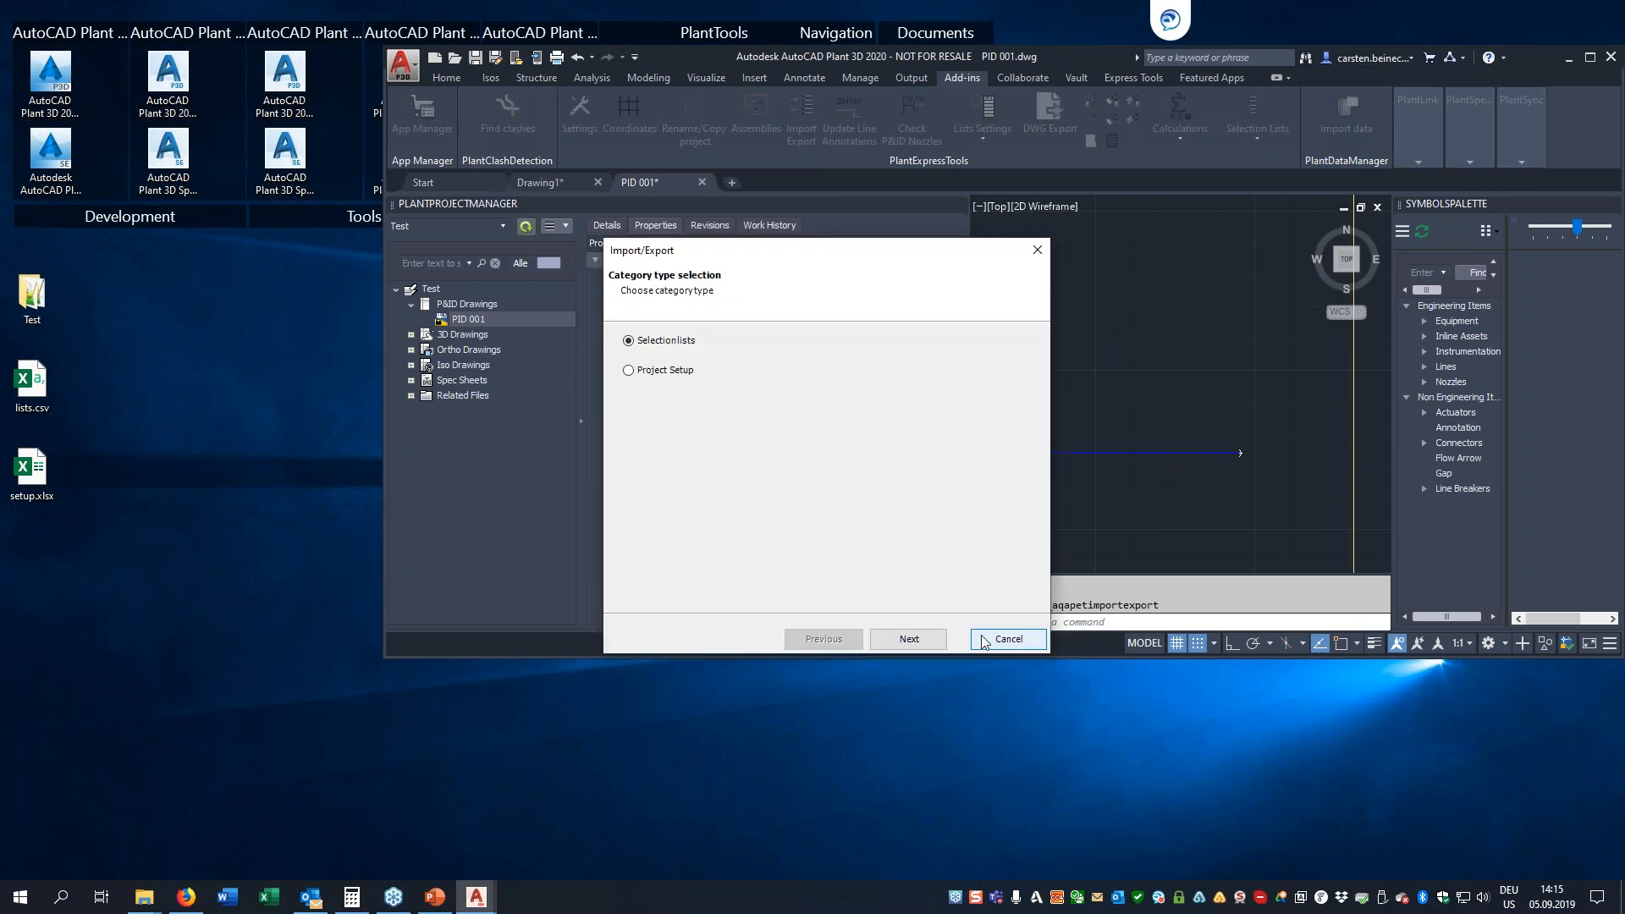
Restart the import/export wizard and go to the Project Setup export options
{"action": "left_click", "coordinate": [984, 642]}
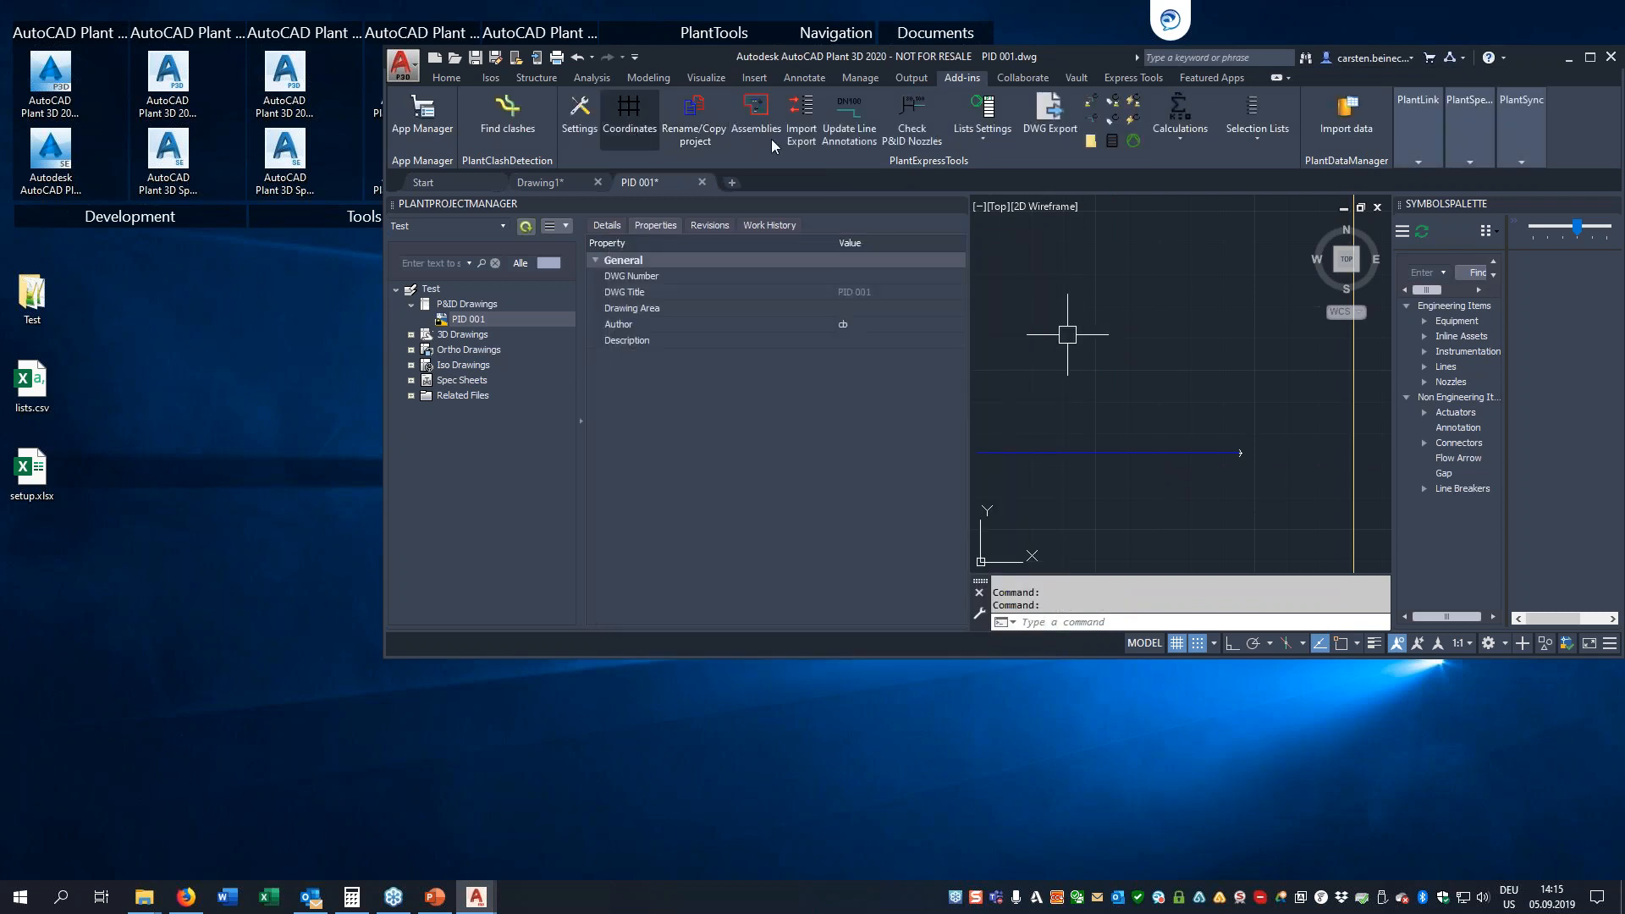
{"action": "left_click", "coordinate": [802, 115]}
{"action": "left_click", "coordinate": [662, 374]}
{"action": "left_click", "coordinate": [908, 645]}
{"action": "left_click", "coordinate": [662, 373]}
{"action": "left_click", "coordinate": [935, 639]}
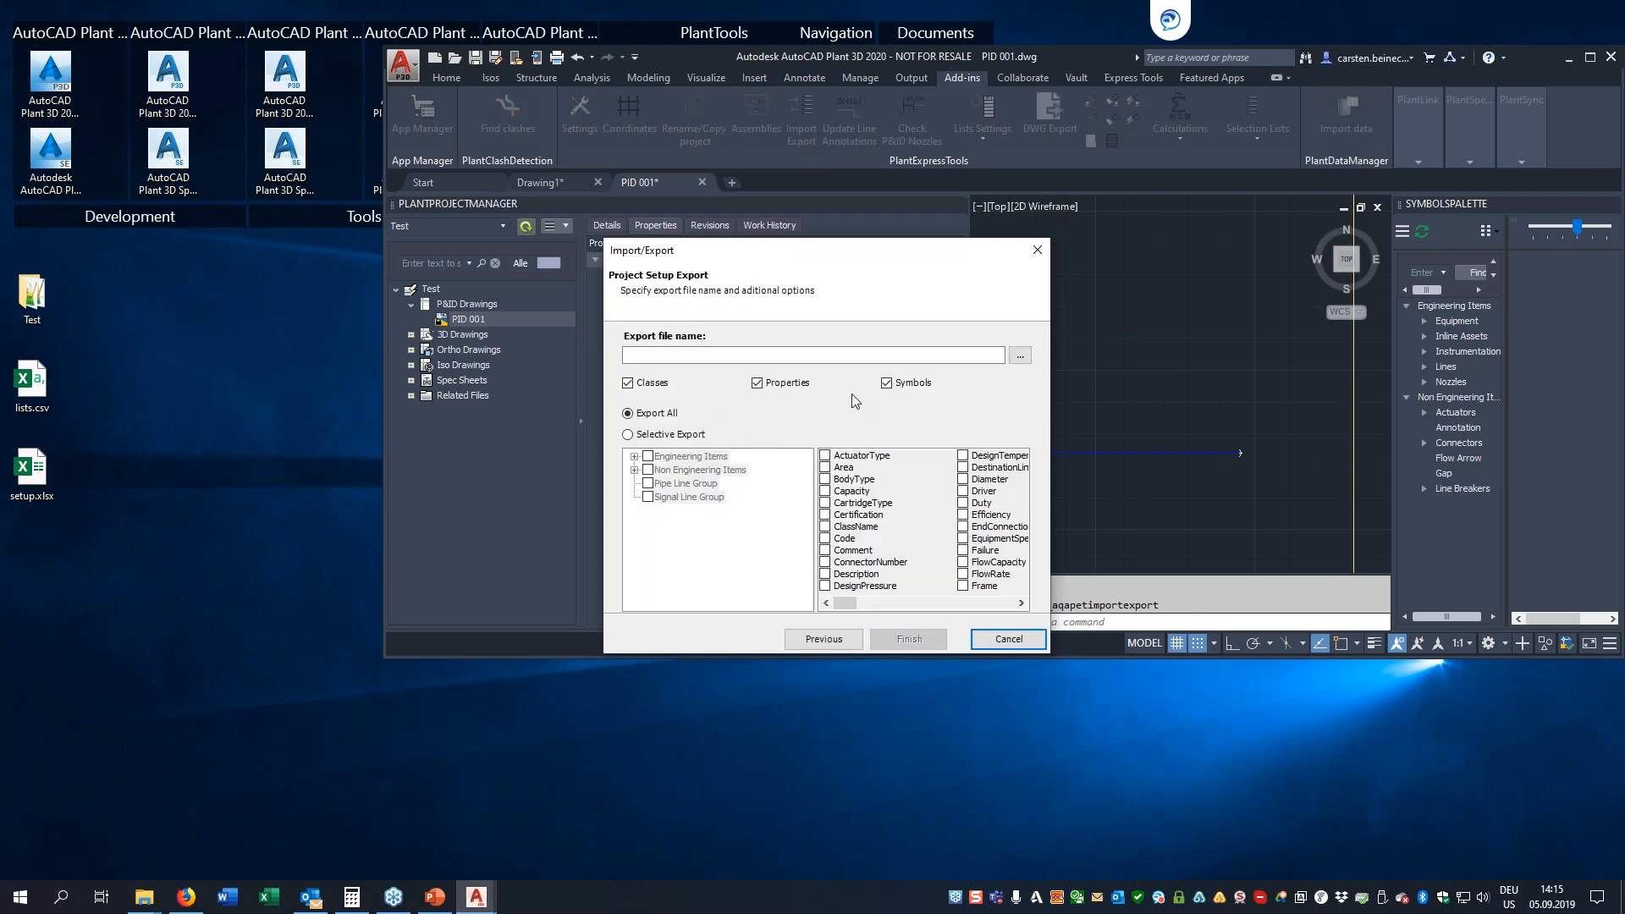
Choose the existing setup.xlsx on the Desktop as the export file to overwrite, and include only Properties
{"action": "left_click", "coordinate": [1020, 356]}
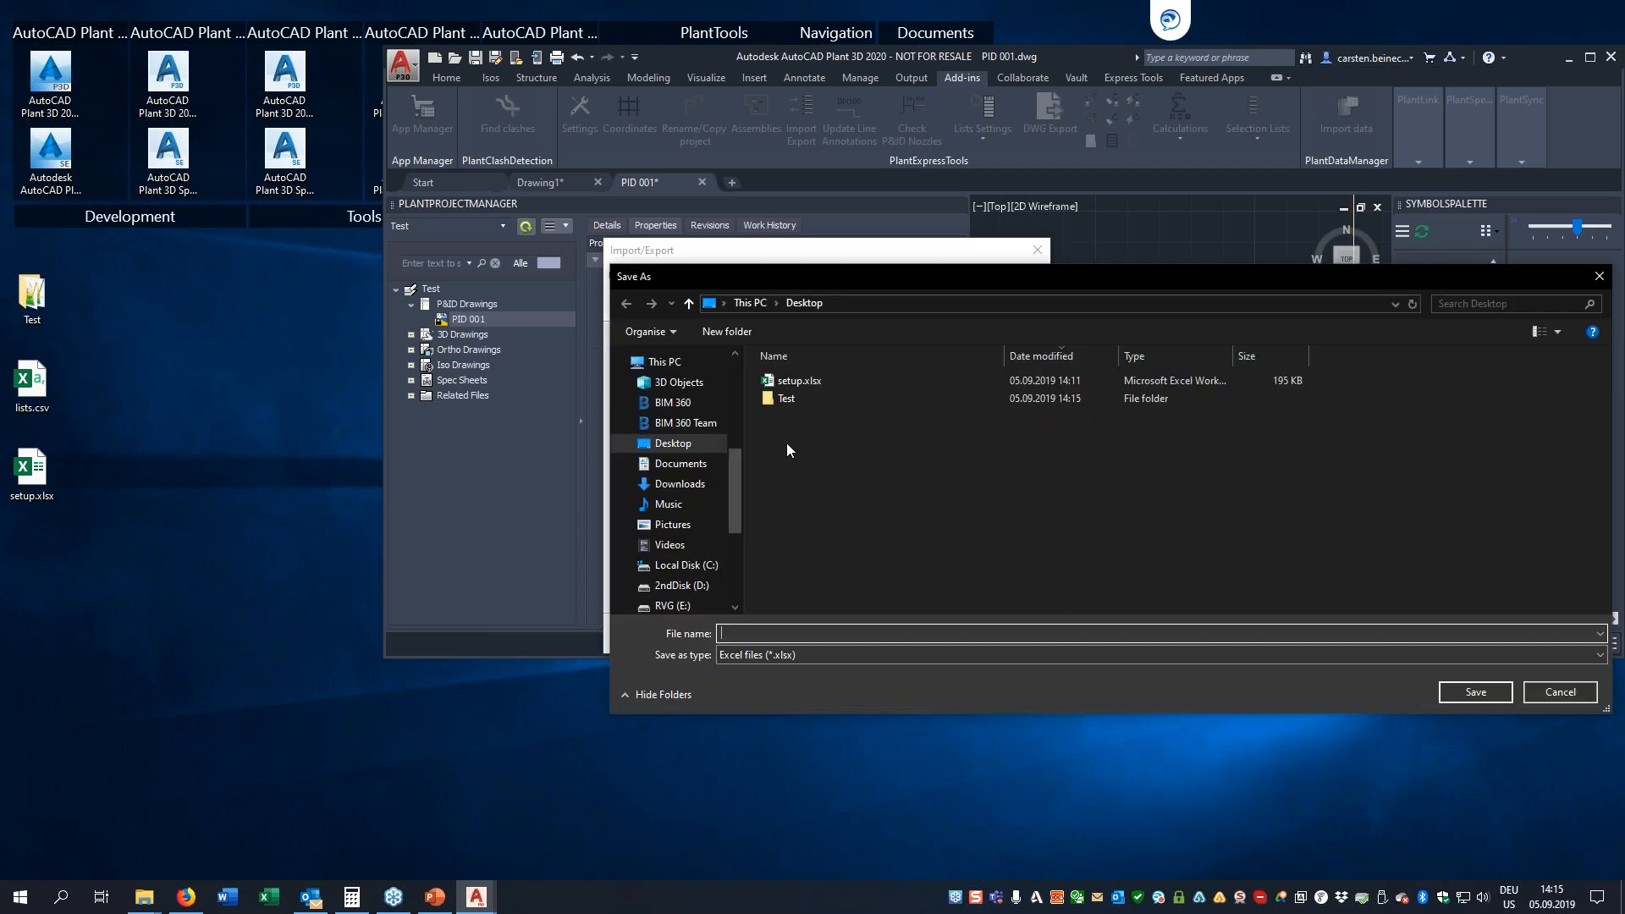
{"action": "double_click", "coordinate": [800, 381]}
{"action": "left_click", "coordinate": [852, 450]}
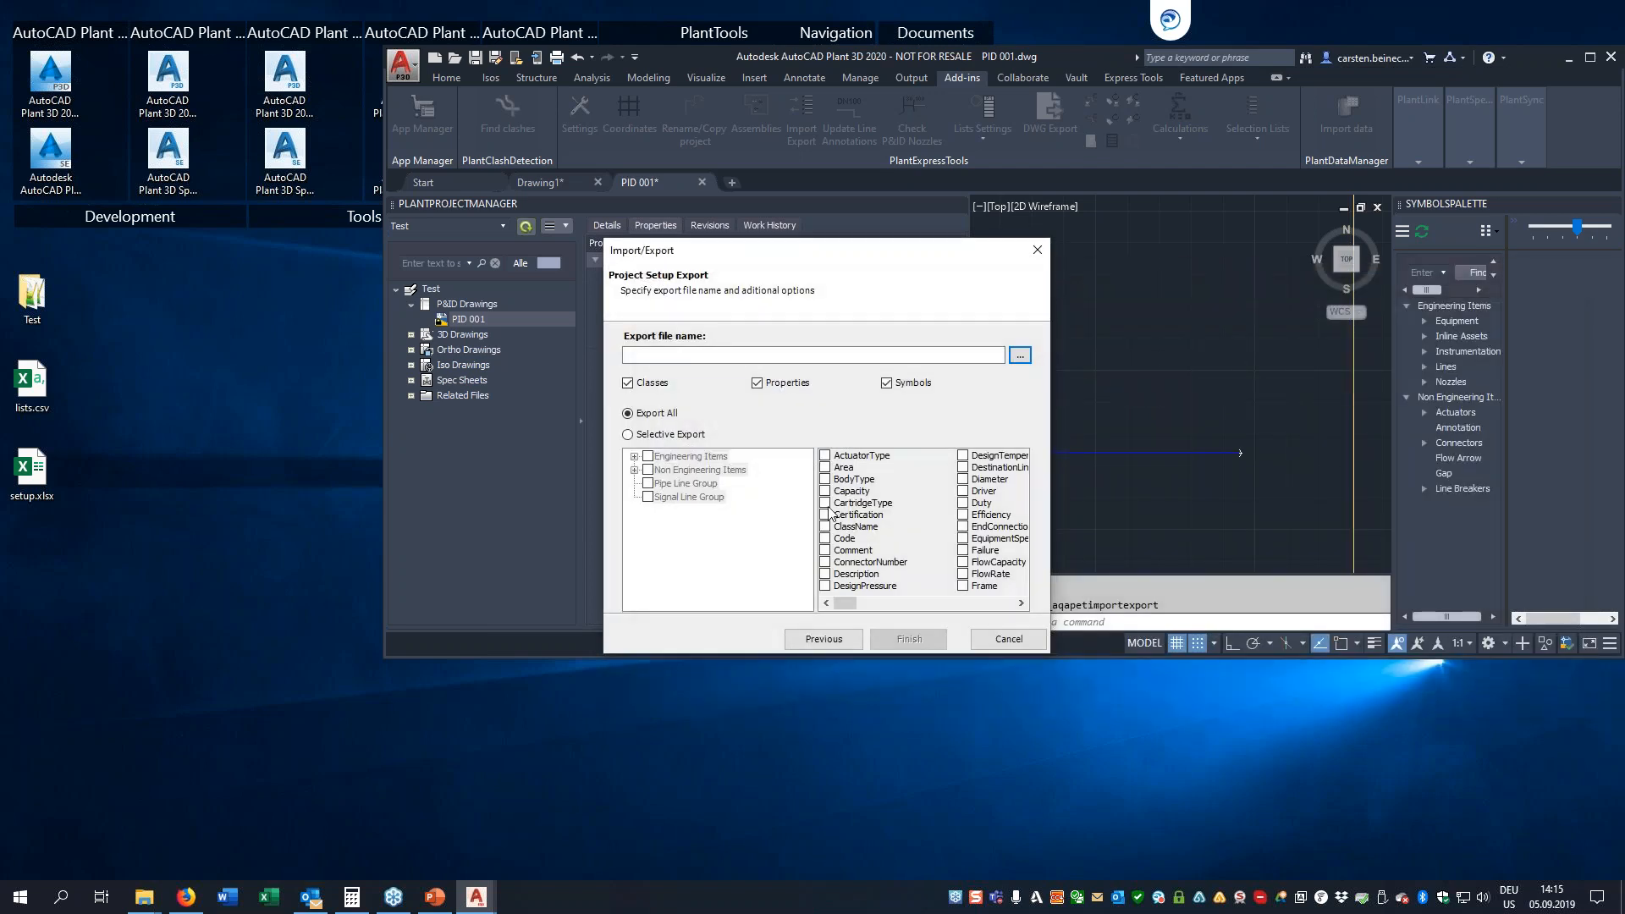
{"action": "left_click", "coordinate": [628, 383]}
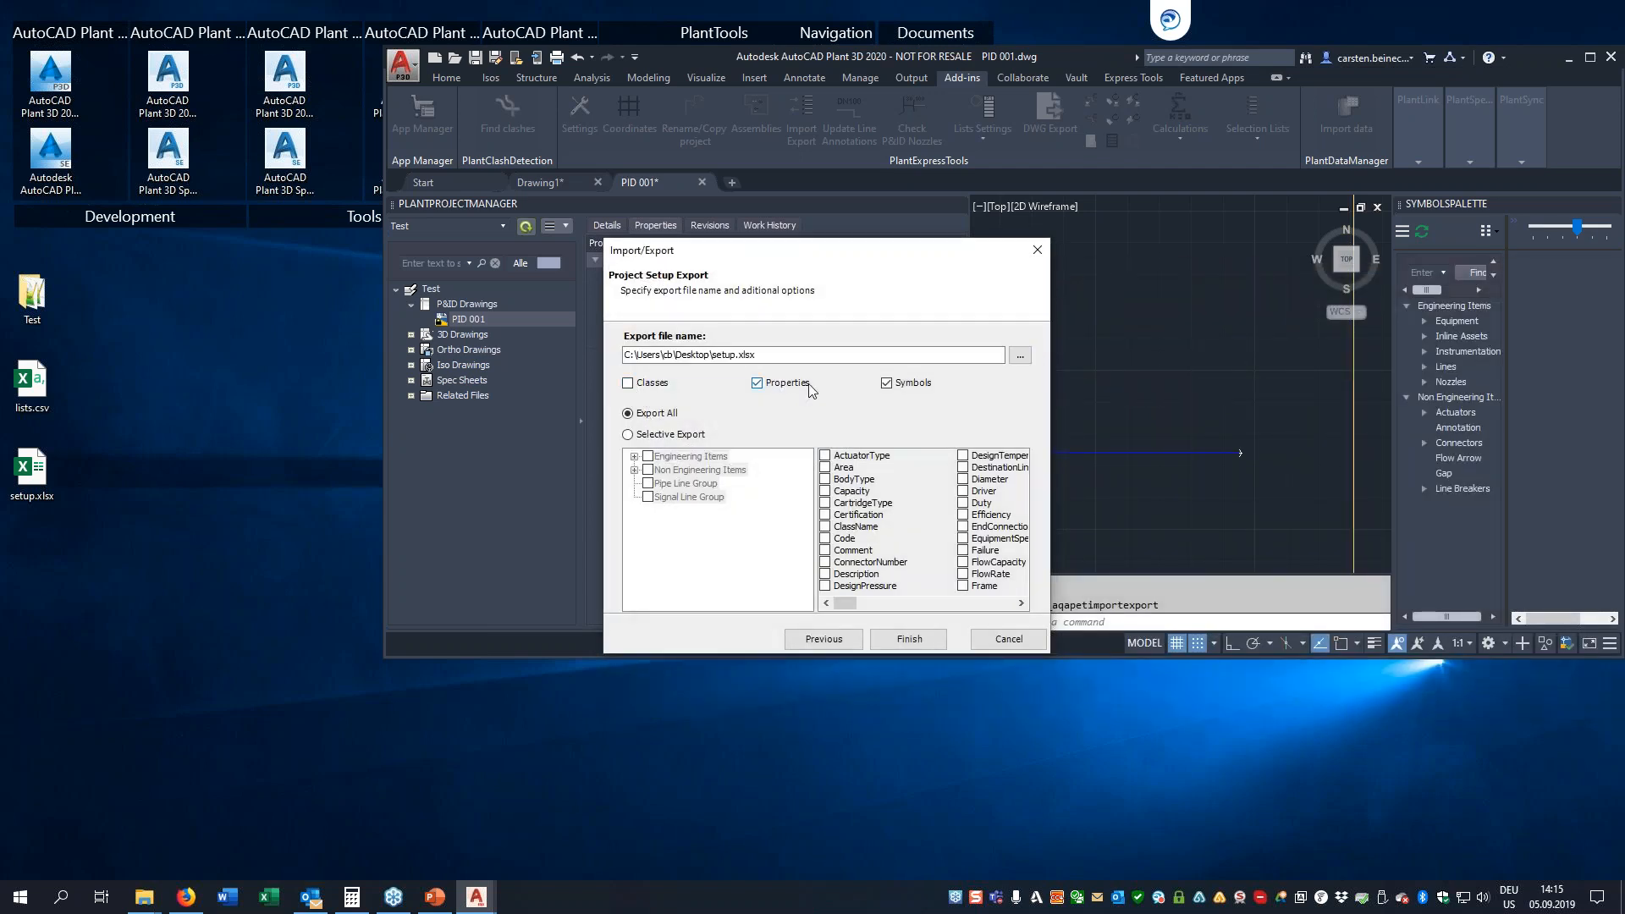
{"action": "left_click", "coordinate": [887, 382]}
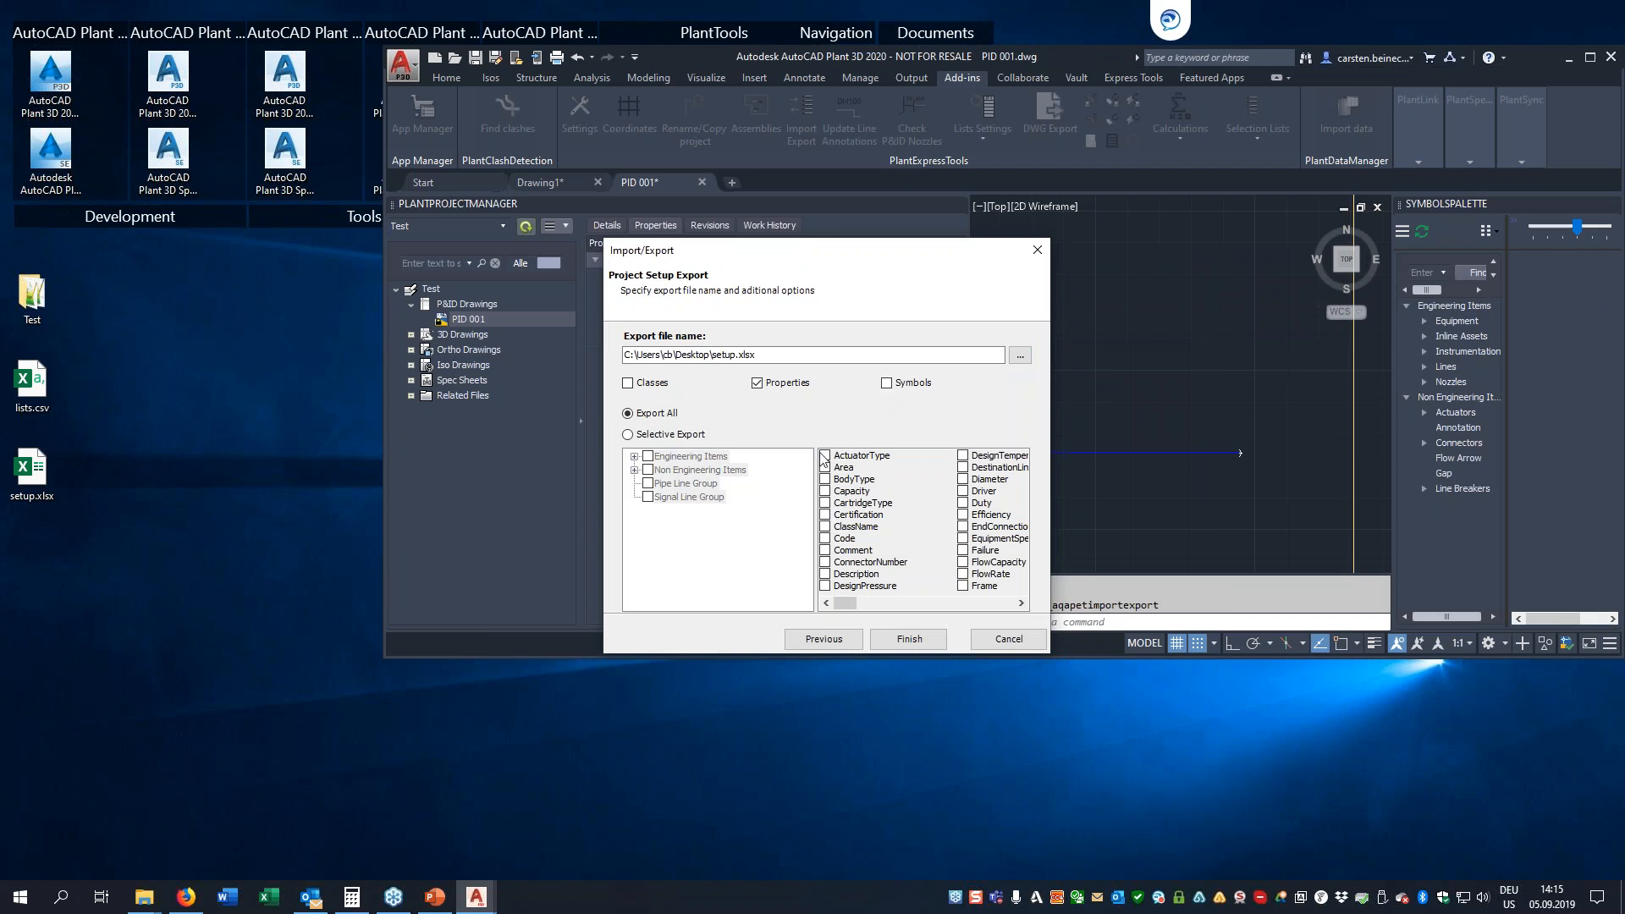
Run a selective export limited to the Instrumentation class under Engineering Items
{"action": "left_click", "coordinate": [628, 435]}
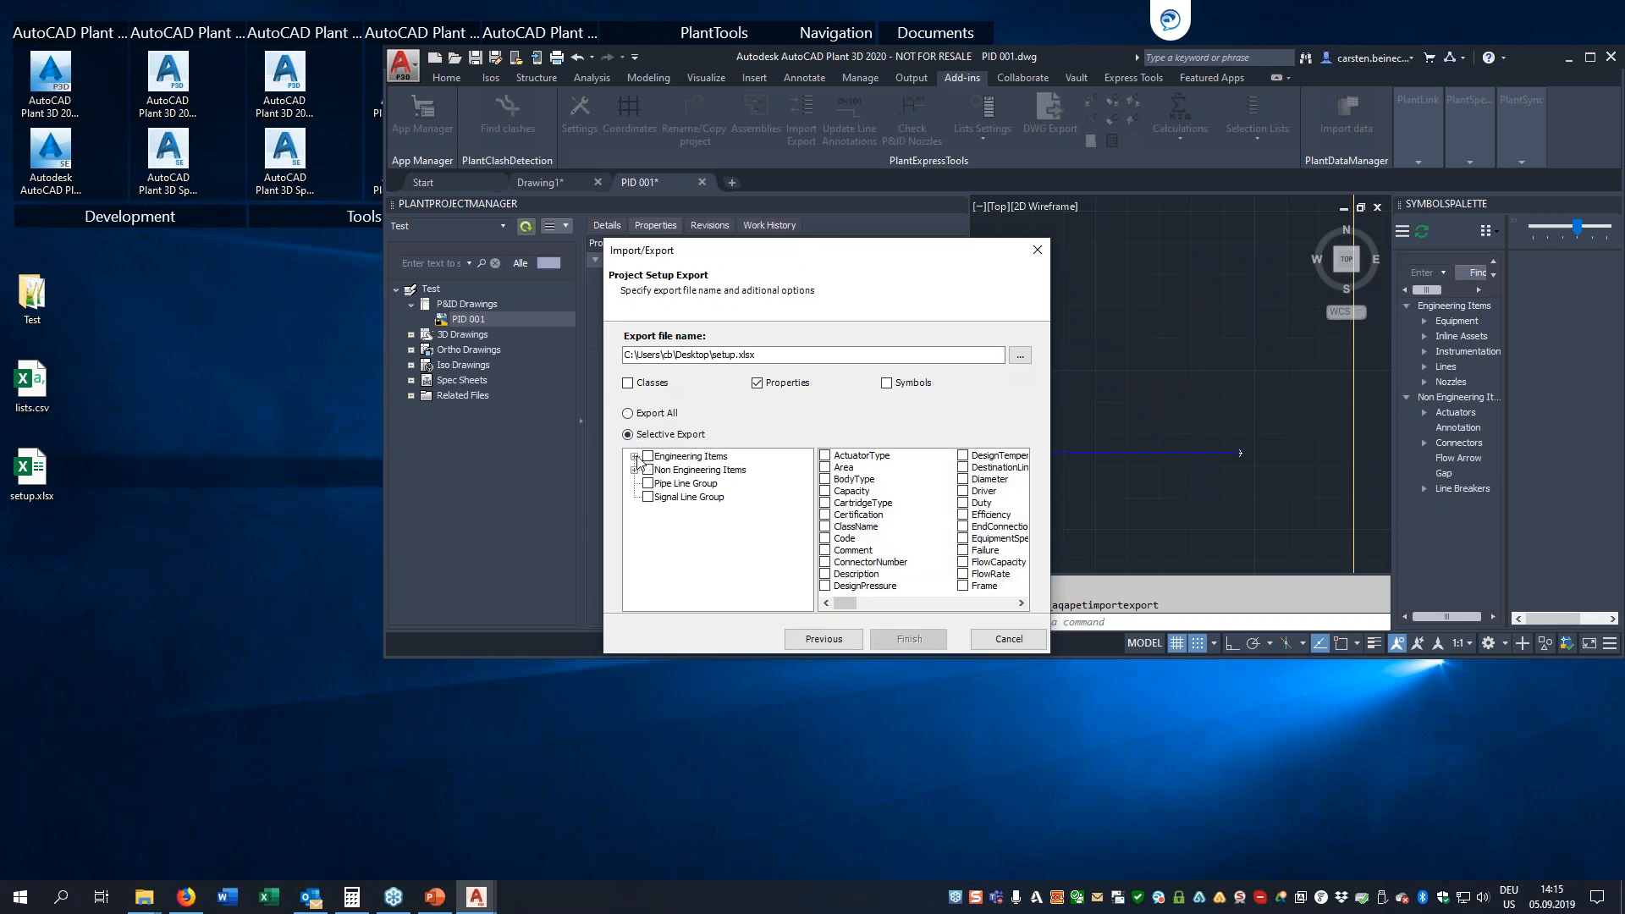
{"action": "left_click", "coordinate": [634, 457]}
{"action": "left_click", "coordinate": [665, 498]}
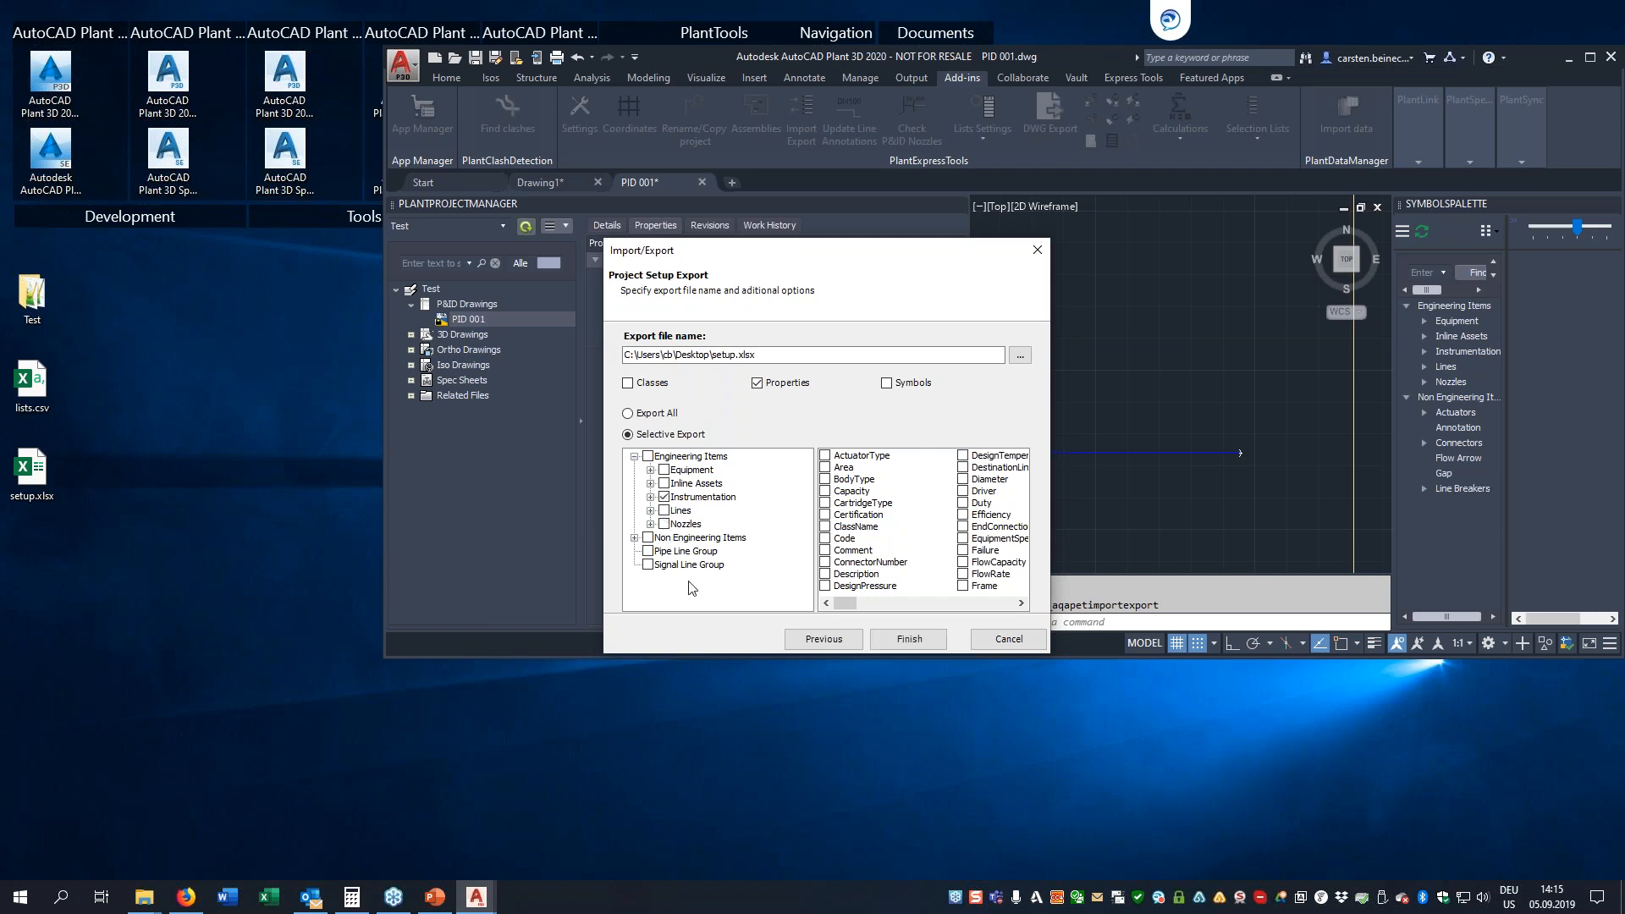
{"action": "left_click", "coordinate": [910, 640]}
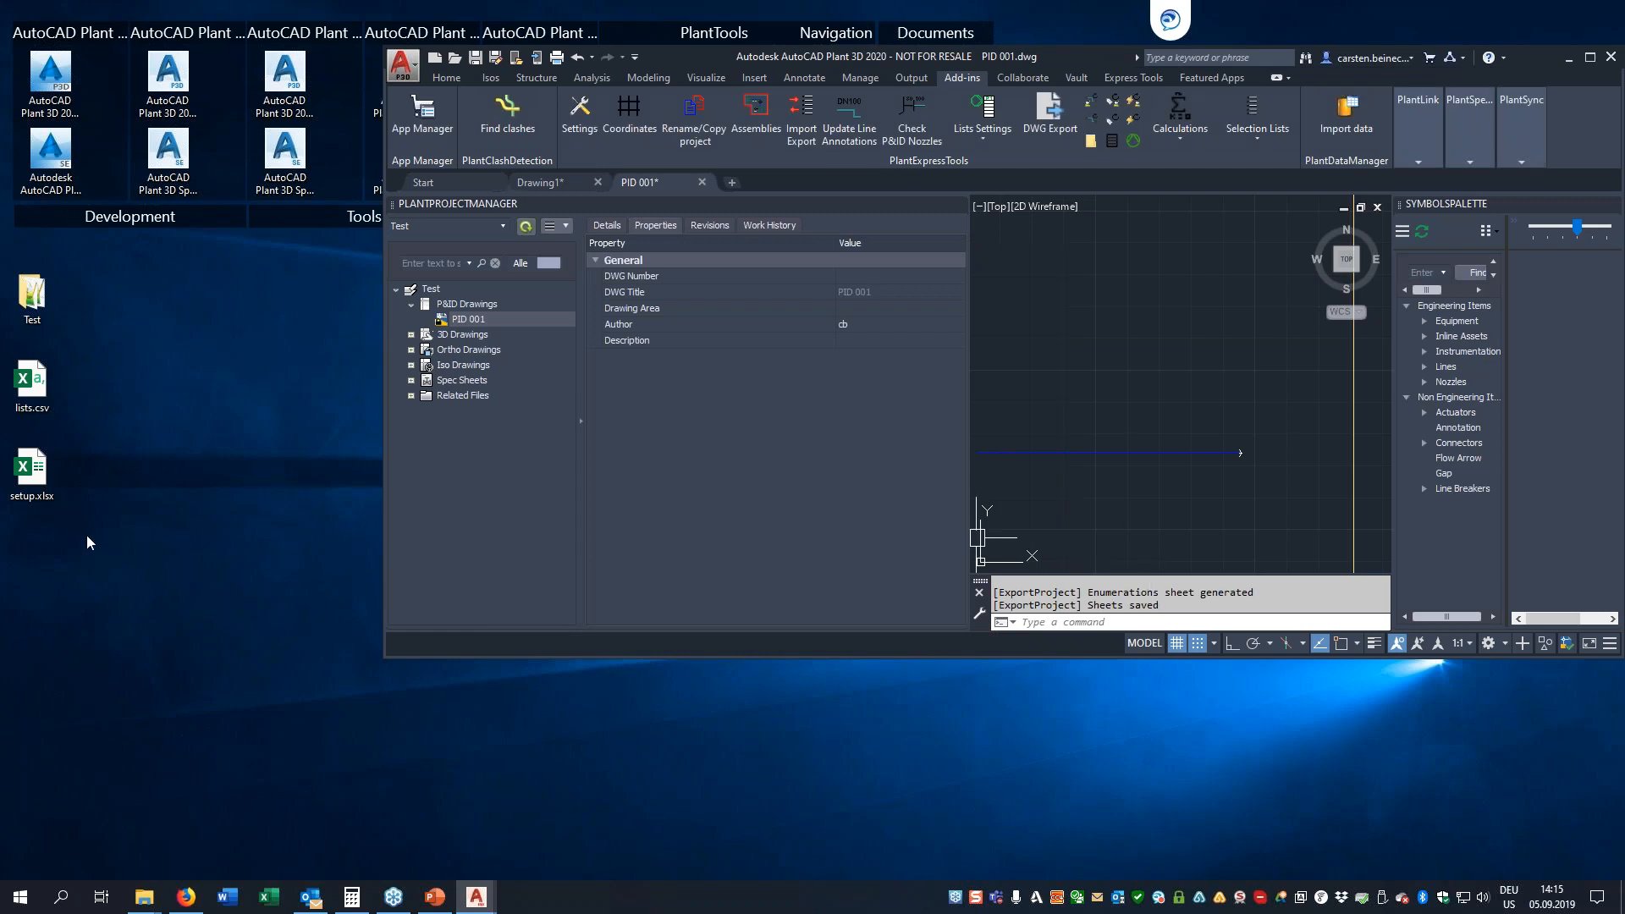
Open the exported setup.xlsx from the desktop in Excel and look through the class names on the Properties sheet
{"action": "left_click", "coordinate": [25, 467]}
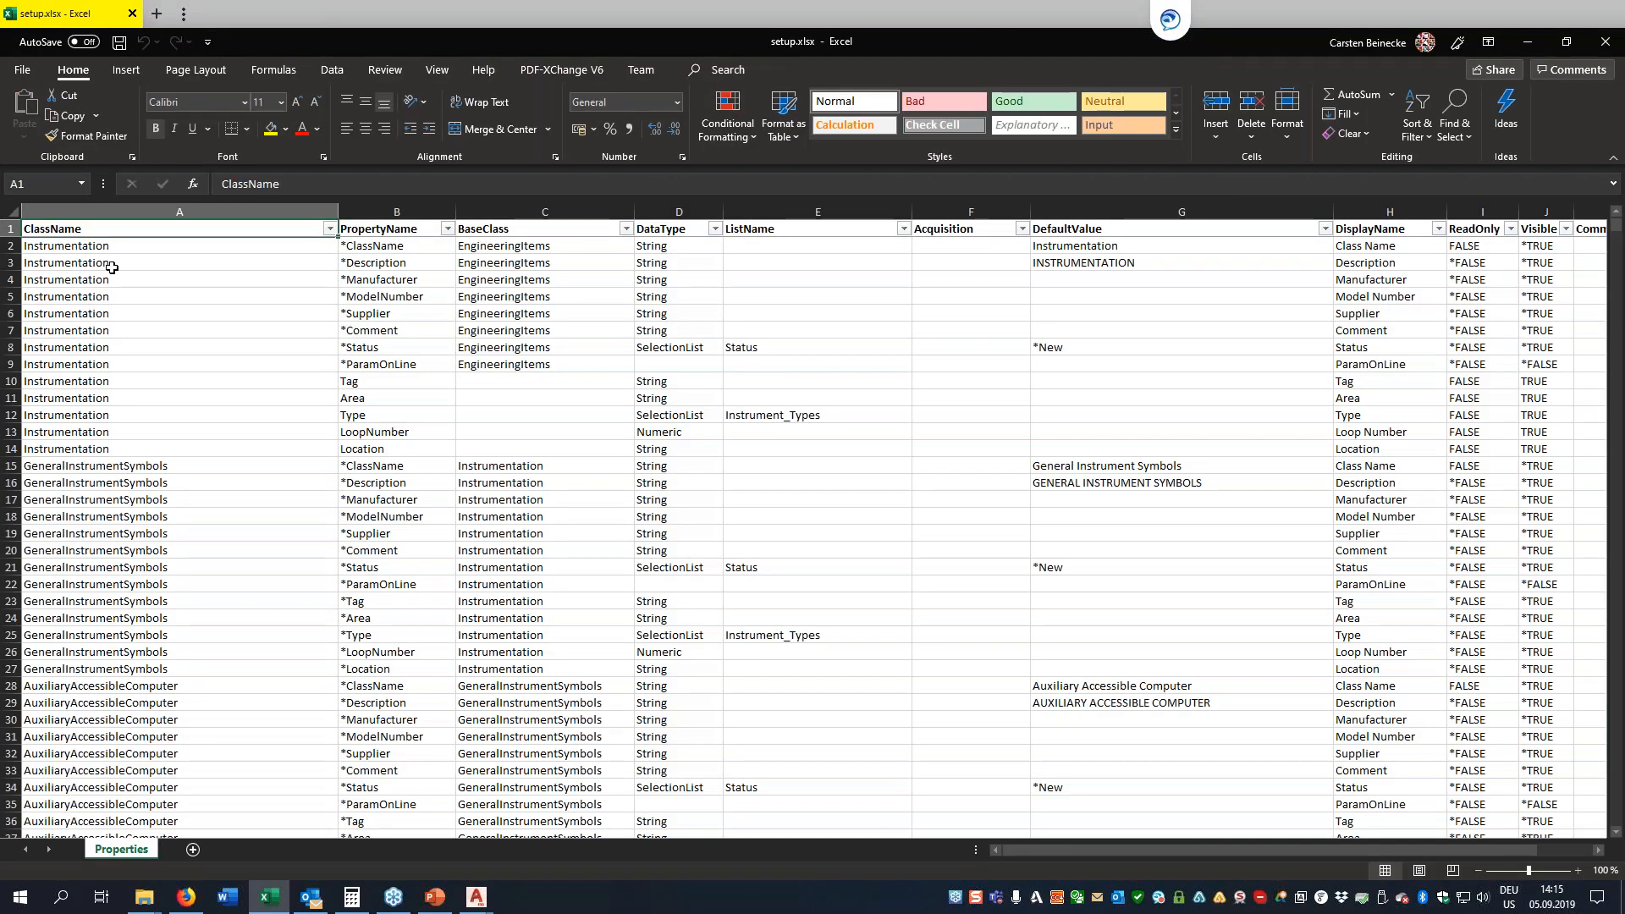
{"action": "left_click", "coordinate": [116, 246]}
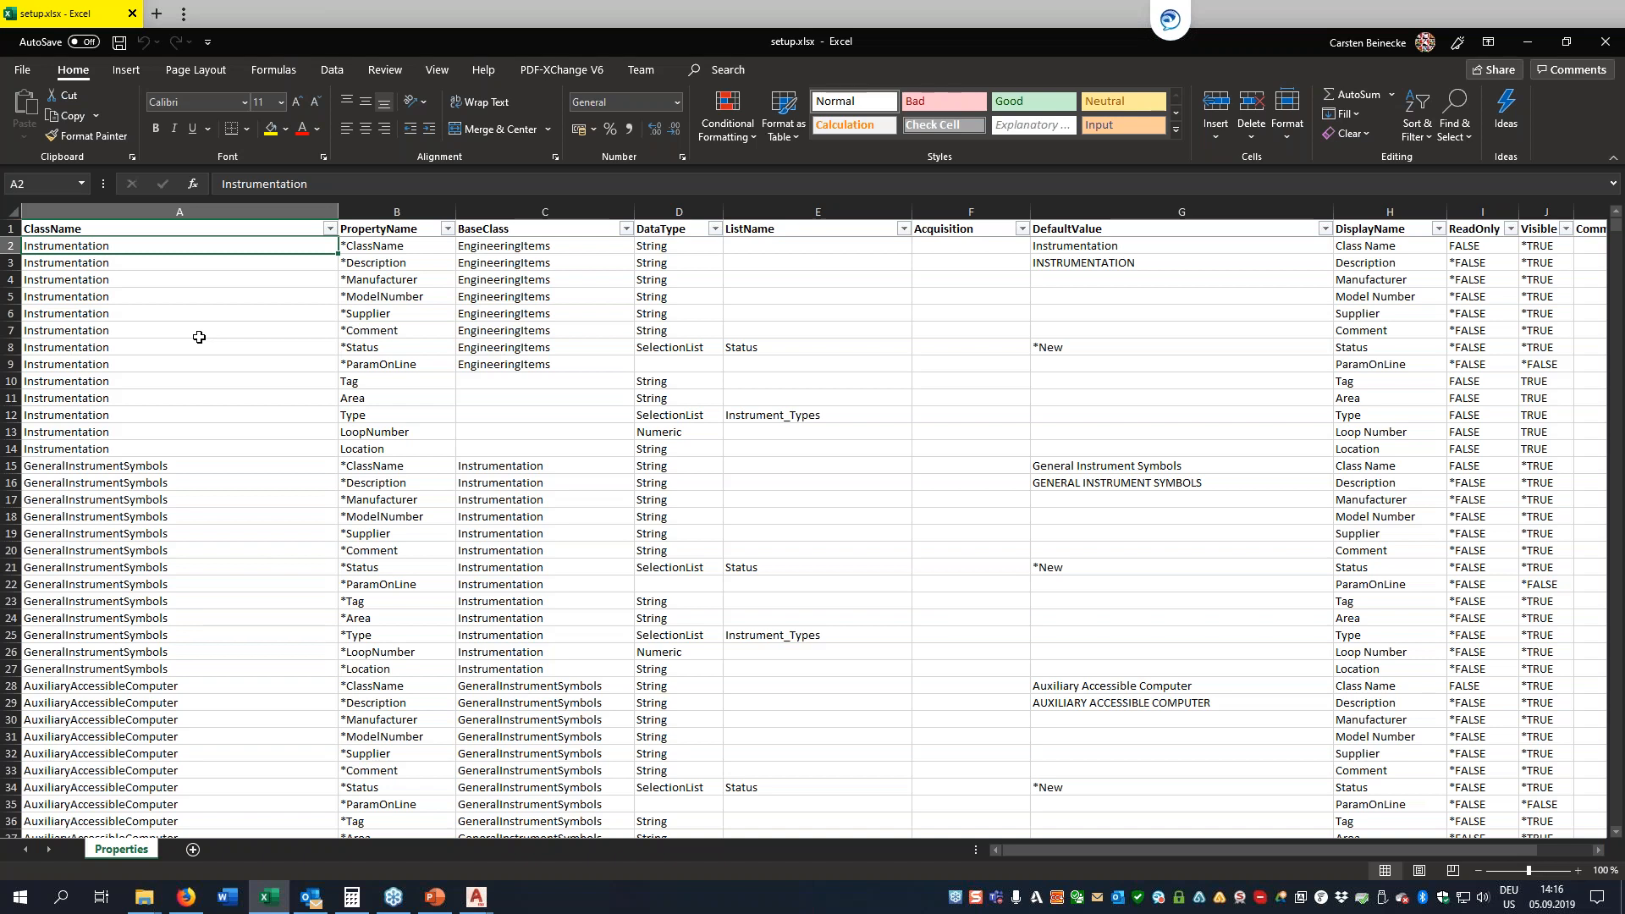
{"action": "key", "text": "Down"}
{"action": "key", "text": "Down"}
{"action": "key", "text": "Down"}
{"action": "key", "text": "Down"}
{"action": "key", "text": "Down"}
{"action": "key", "text": "Down"}
{"action": "key", "text": "Down"}
{"action": "key", "text": "Down"}
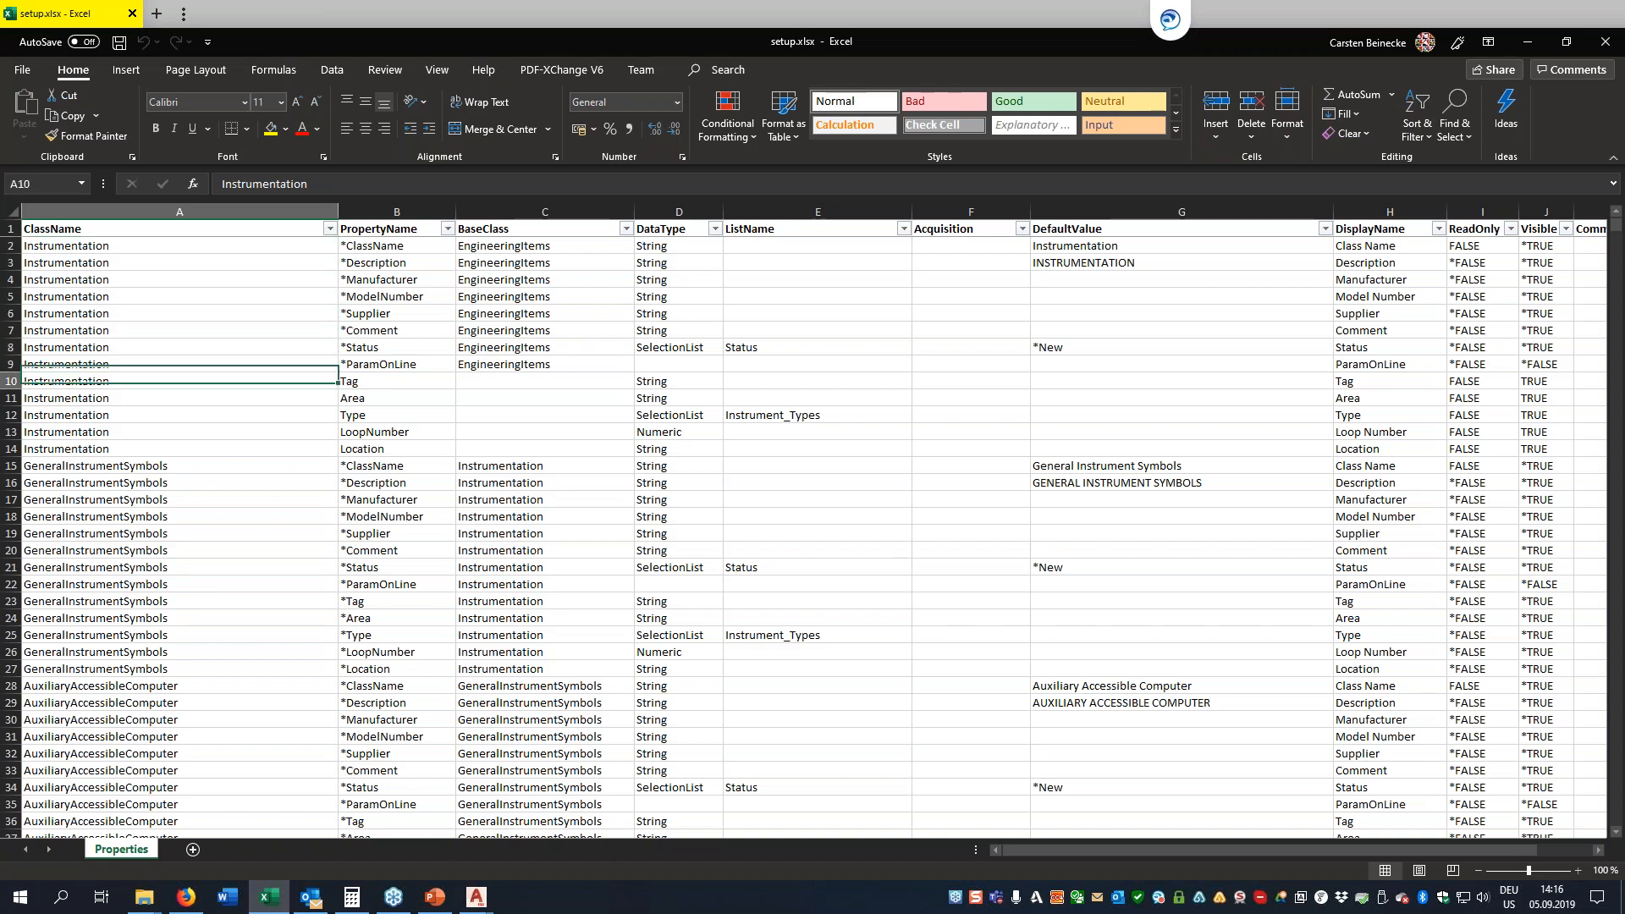
{"action": "key", "text": "Down"}
{"action": "key", "text": "Down"}
{"action": "key", "text": "Down"}
{"action": "key", "text": "Down"}
{"action": "key", "text": "Down"}
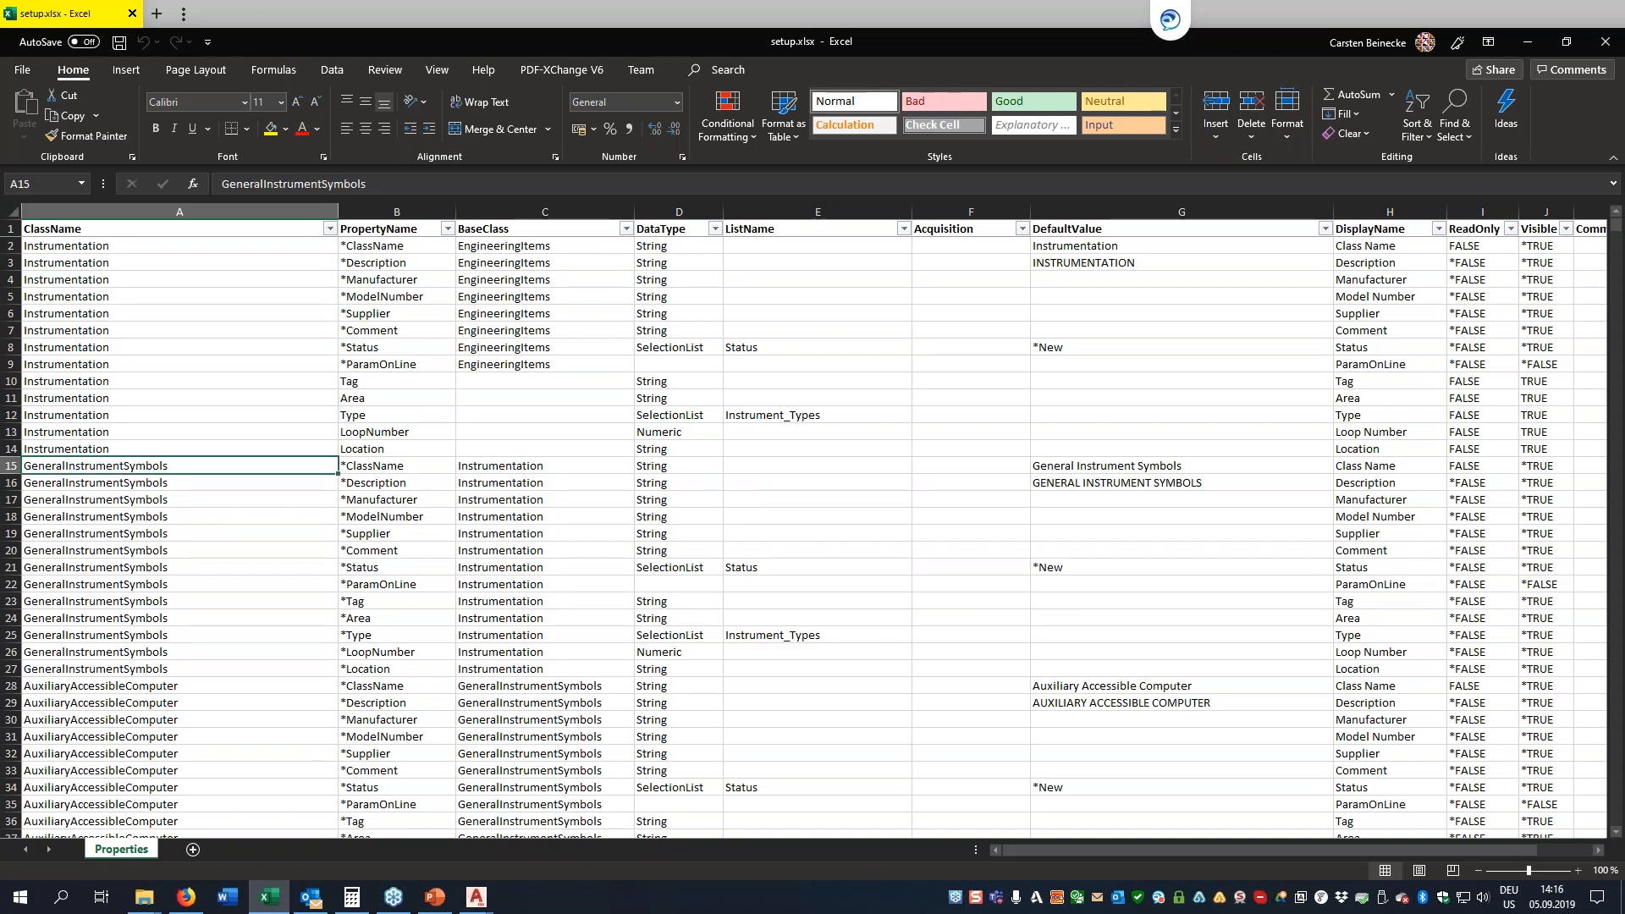
{"action": "key", "text": "Down"}
{"action": "key", "text": "Down"}
{"action": "key", "text": "Down"}
{"action": "key", "text": "Down"}
{"action": "key", "text": "Down"}
{"action": "key", "text": "Down"}
{"action": "key", "text": "Down"}
{"action": "key", "text": "Down"}
{"action": "key", "text": "Down"}
{"action": "key", "text": "Down"}
{"action": "key", "text": "Down"}
{"action": "key", "text": "Down"}
{"action": "key", "text": "Down"}
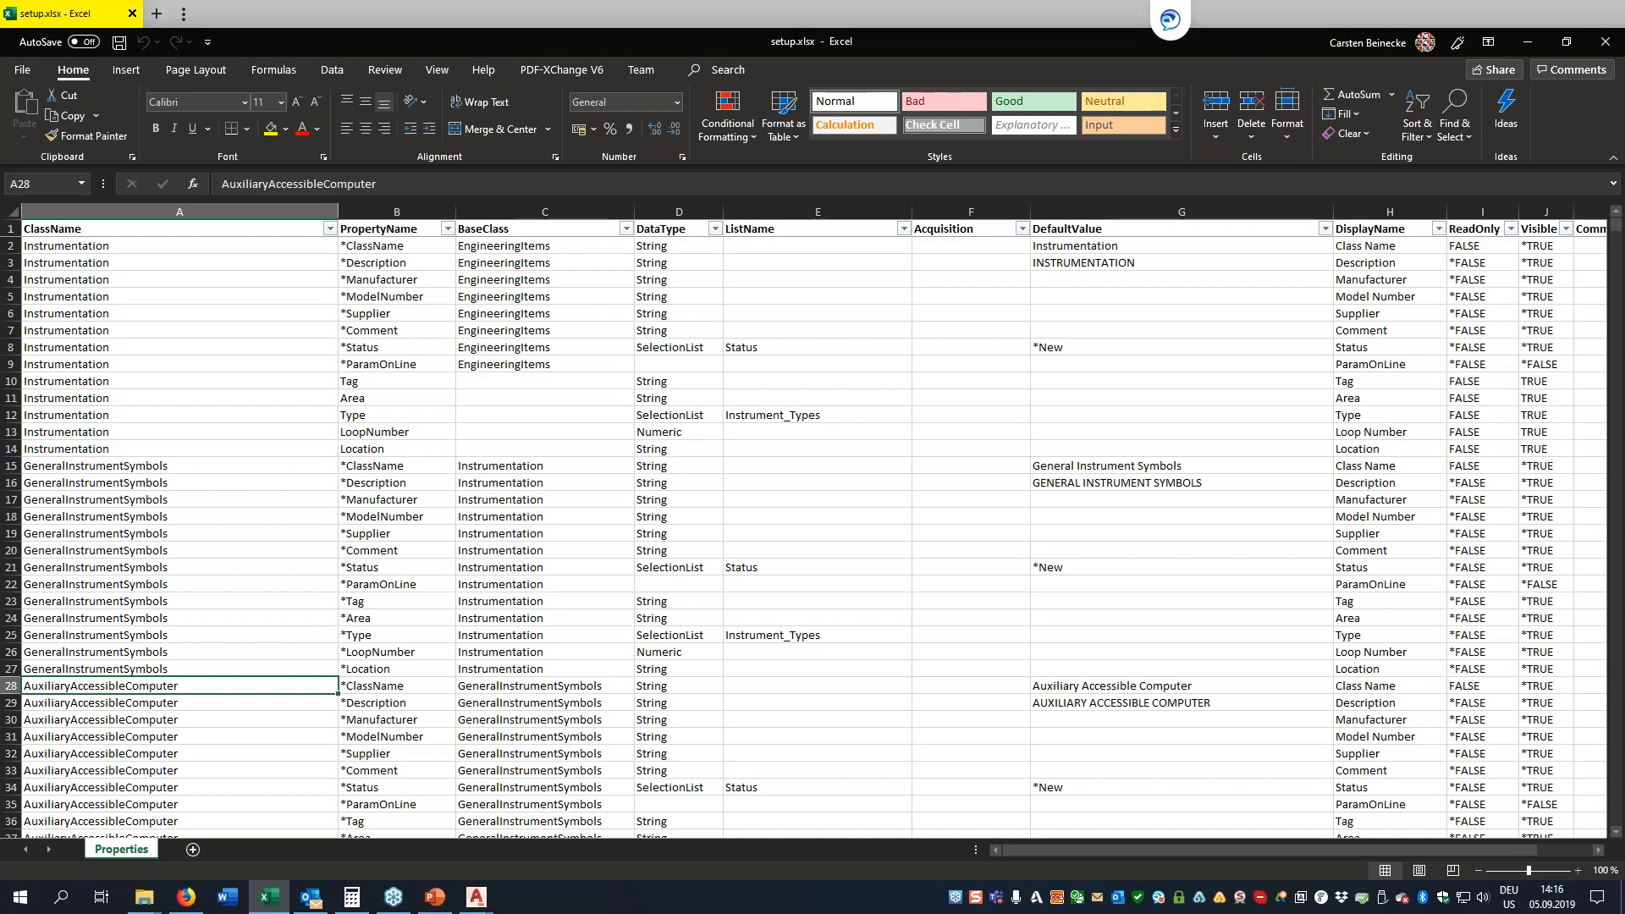
Filter the ClassName column to show only the GeneralInstrumentSymbols rows
{"action": "left_click", "coordinate": [156, 466]}
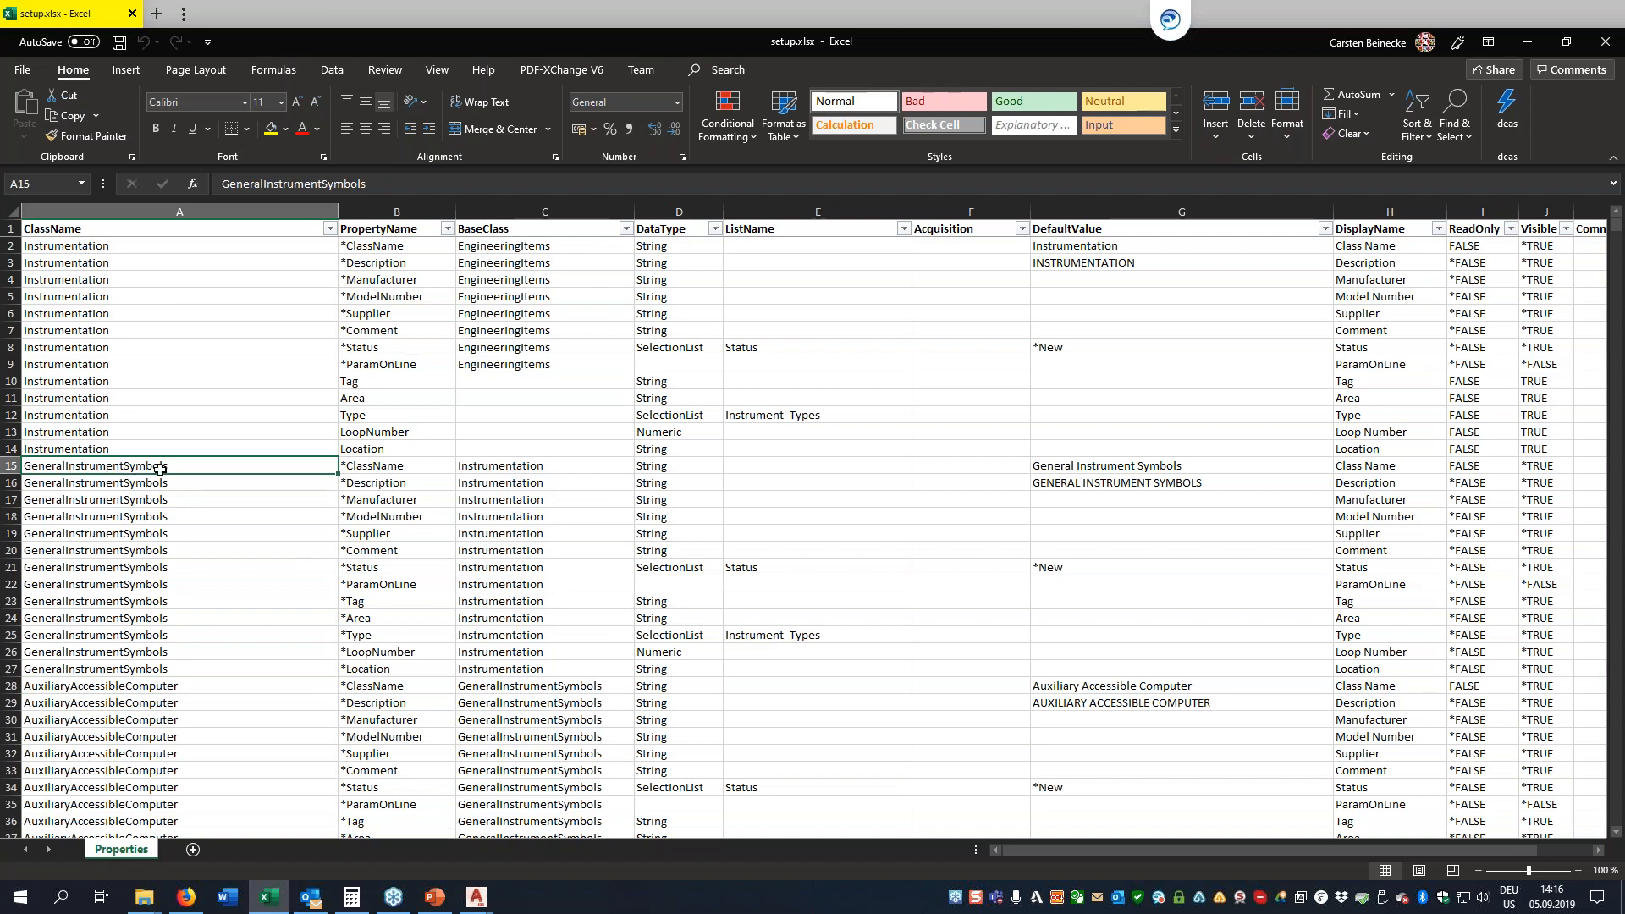
{"action": "left_click", "coordinate": [329, 229]}
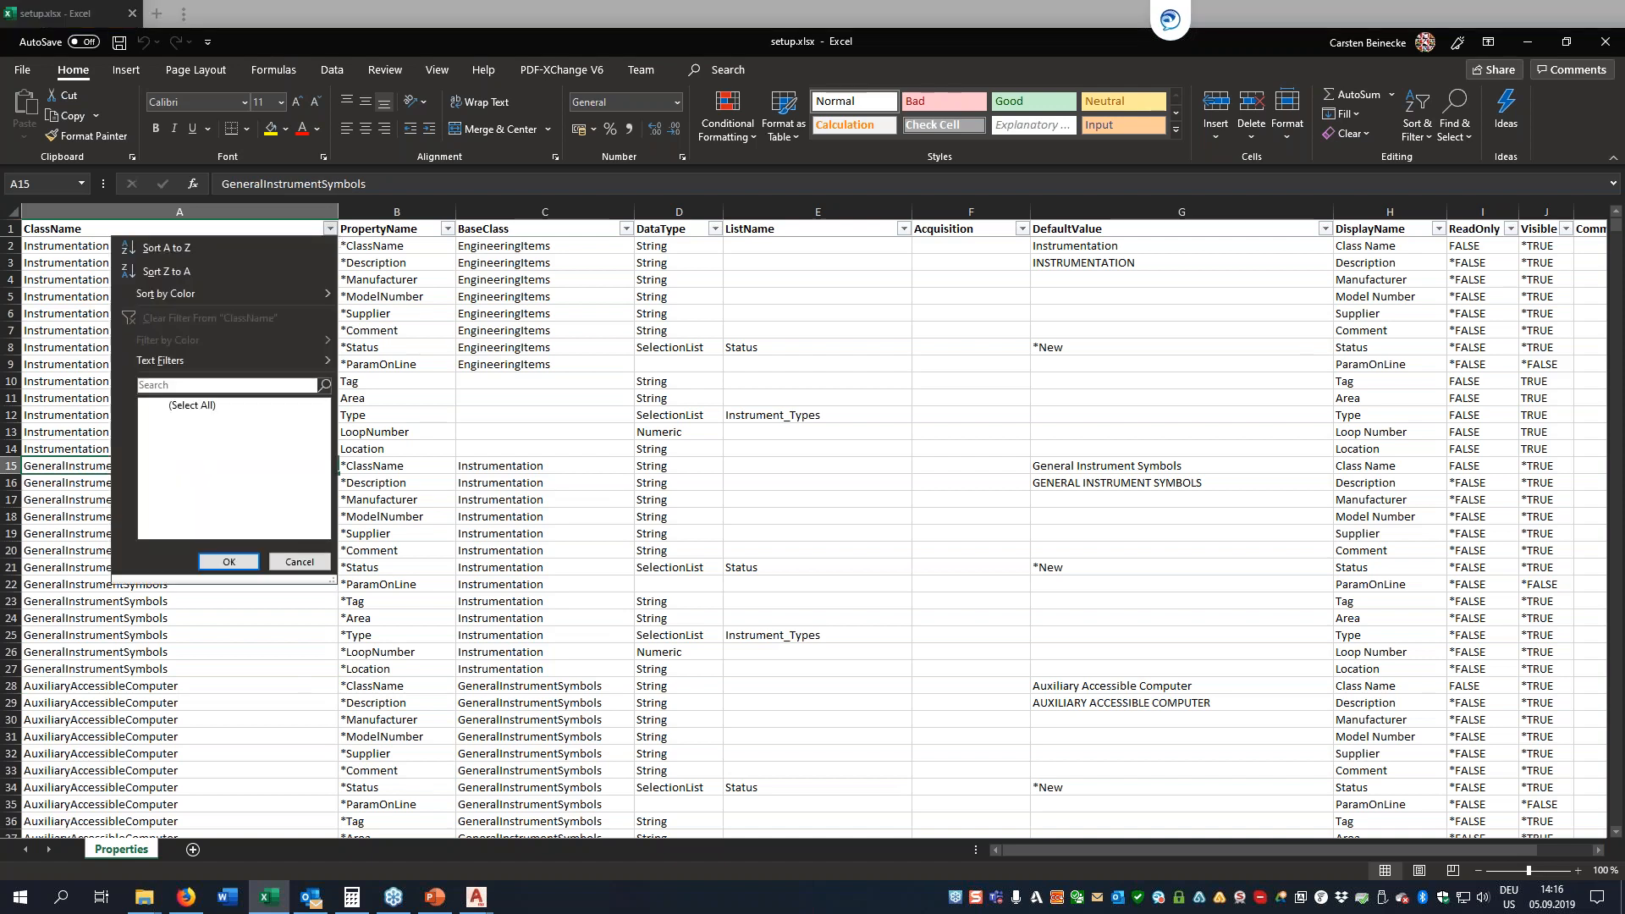
{"action": "left_click", "coordinate": [161, 405]}
{"action": "left_click", "coordinate": [167, 384]}
{"action": "type", "text": "general"}
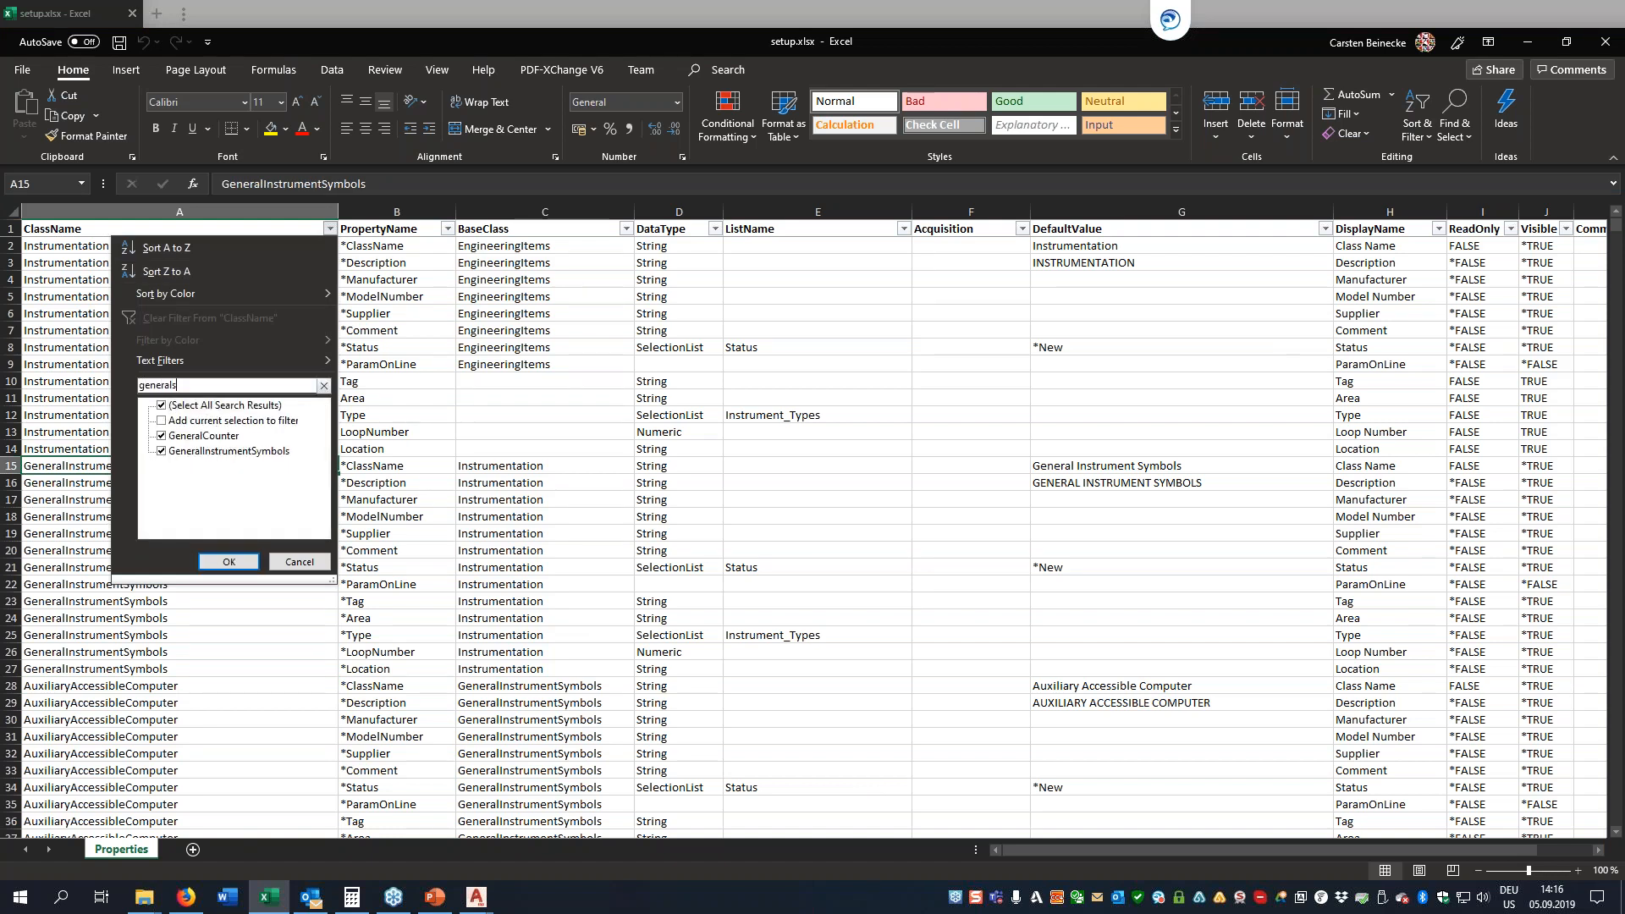
{"action": "type", "text": "s"}
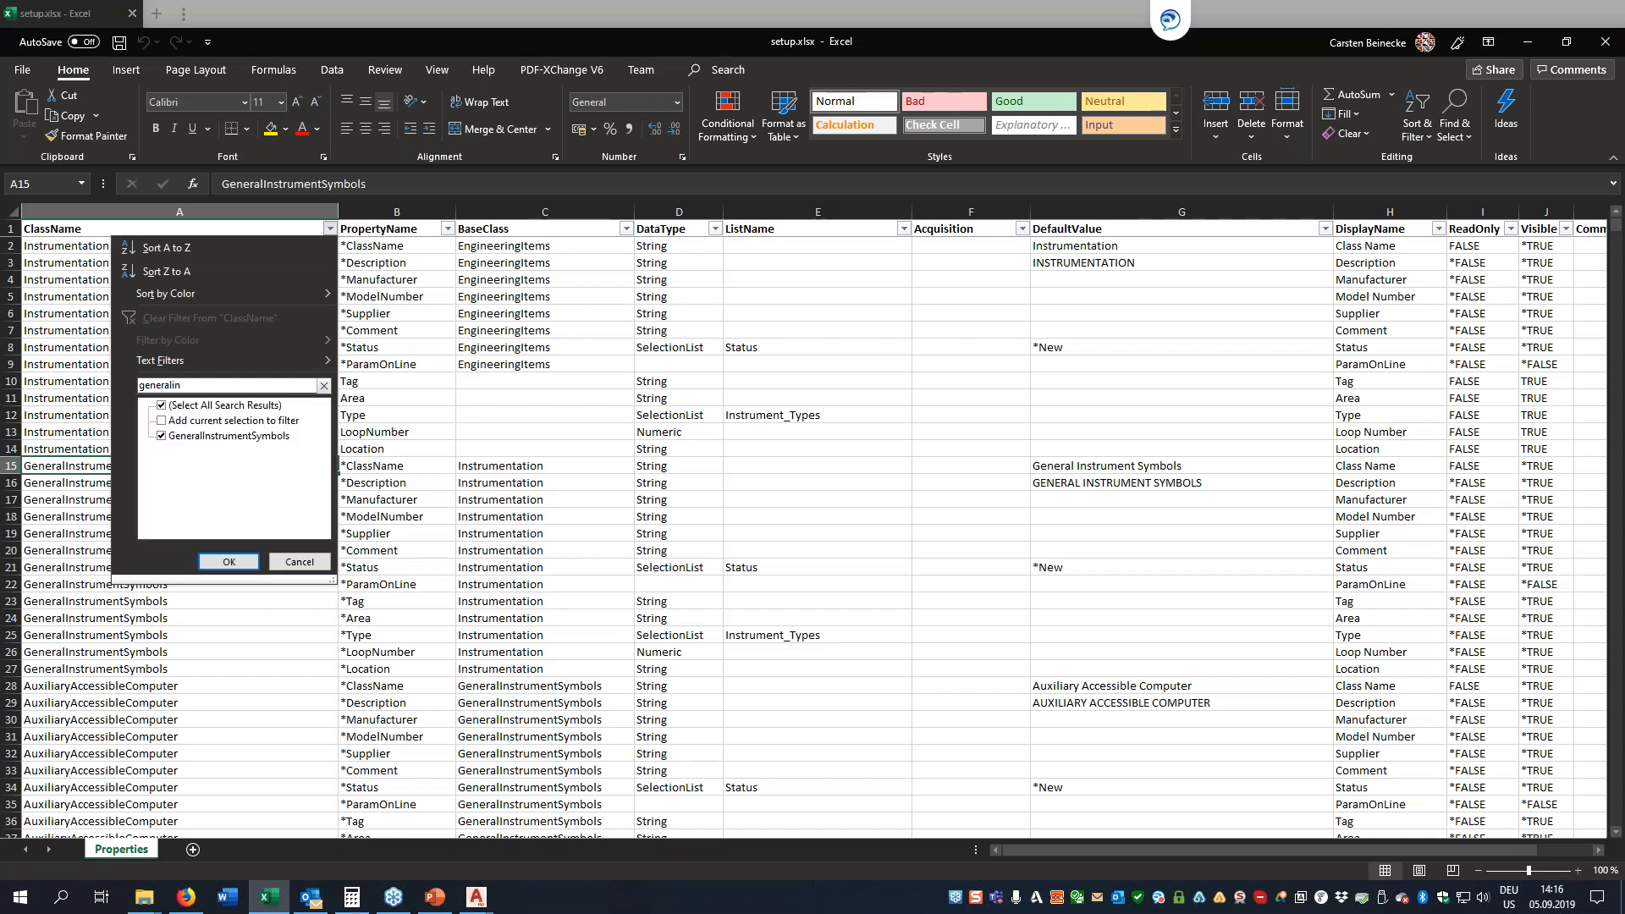
{"action": "left_click", "coordinate": [229, 561]}
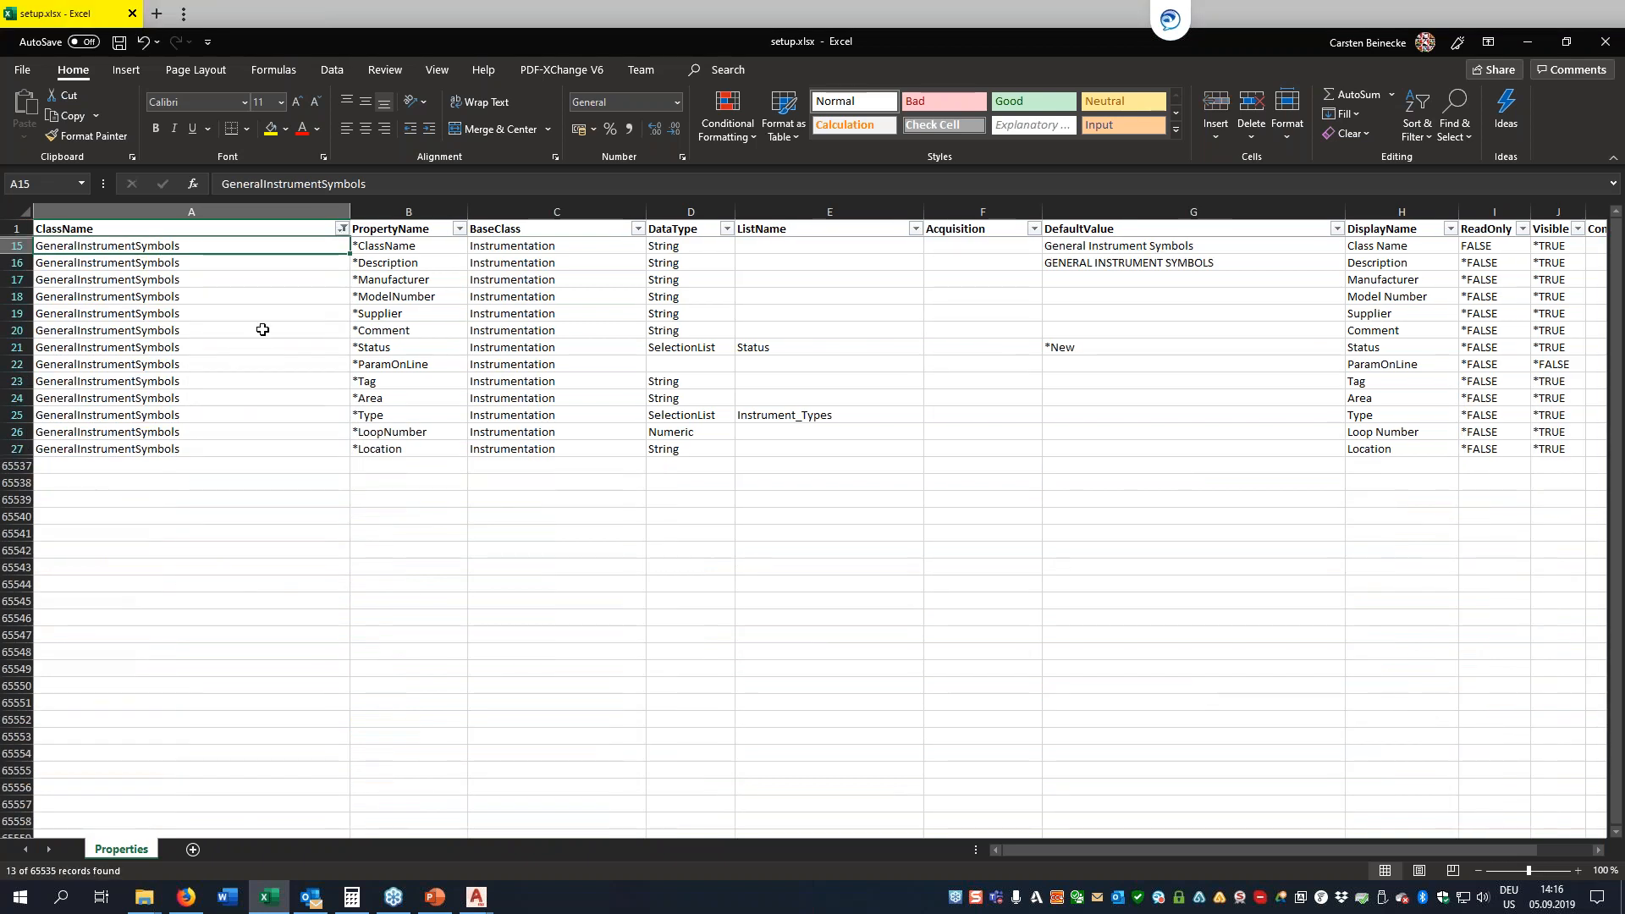
Examine the property names and base classes of the filtered rows and the data type options for the Type property
{"action": "left_click", "coordinate": [282, 296]}
{"action": "key", "text": "Down"}
{"action": "key", "text": "Down"}
{"action": "key", "text": "Down"}
{"action": "key", "text": "Down"}
{"action": "key", "text": "Down"}
{"action": "key", "text": "Down"}
{"action": "key", "text": "Down"}
{"action": "key", "text": "Down"}
{"action": "key", "text": "Down"}
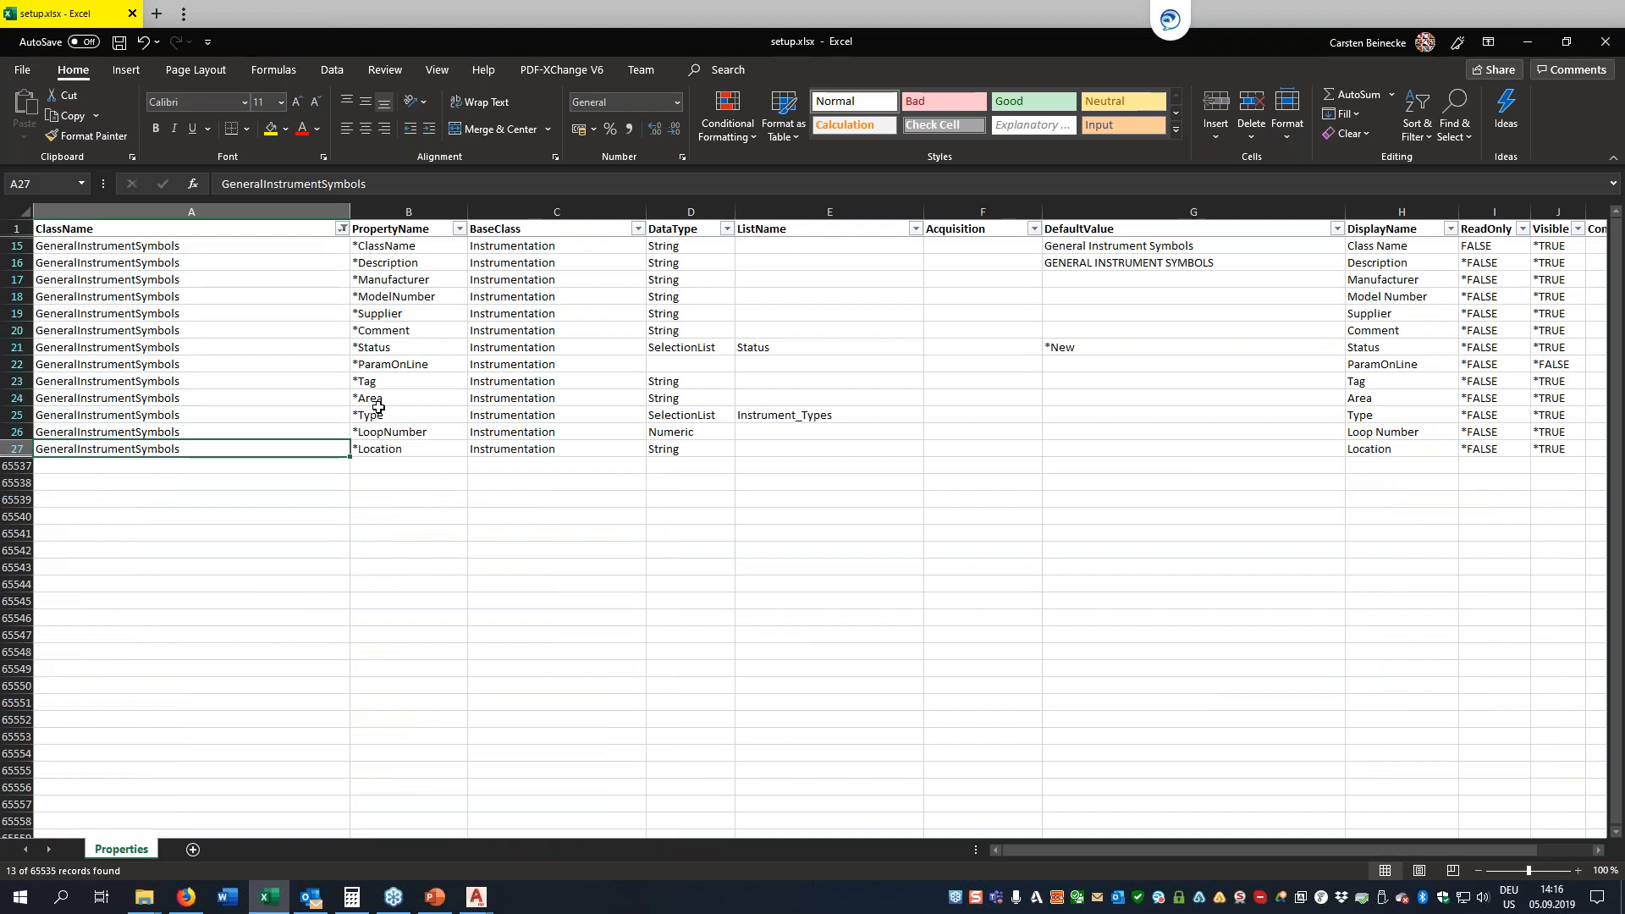
{"action": "key", "text": "Right"}
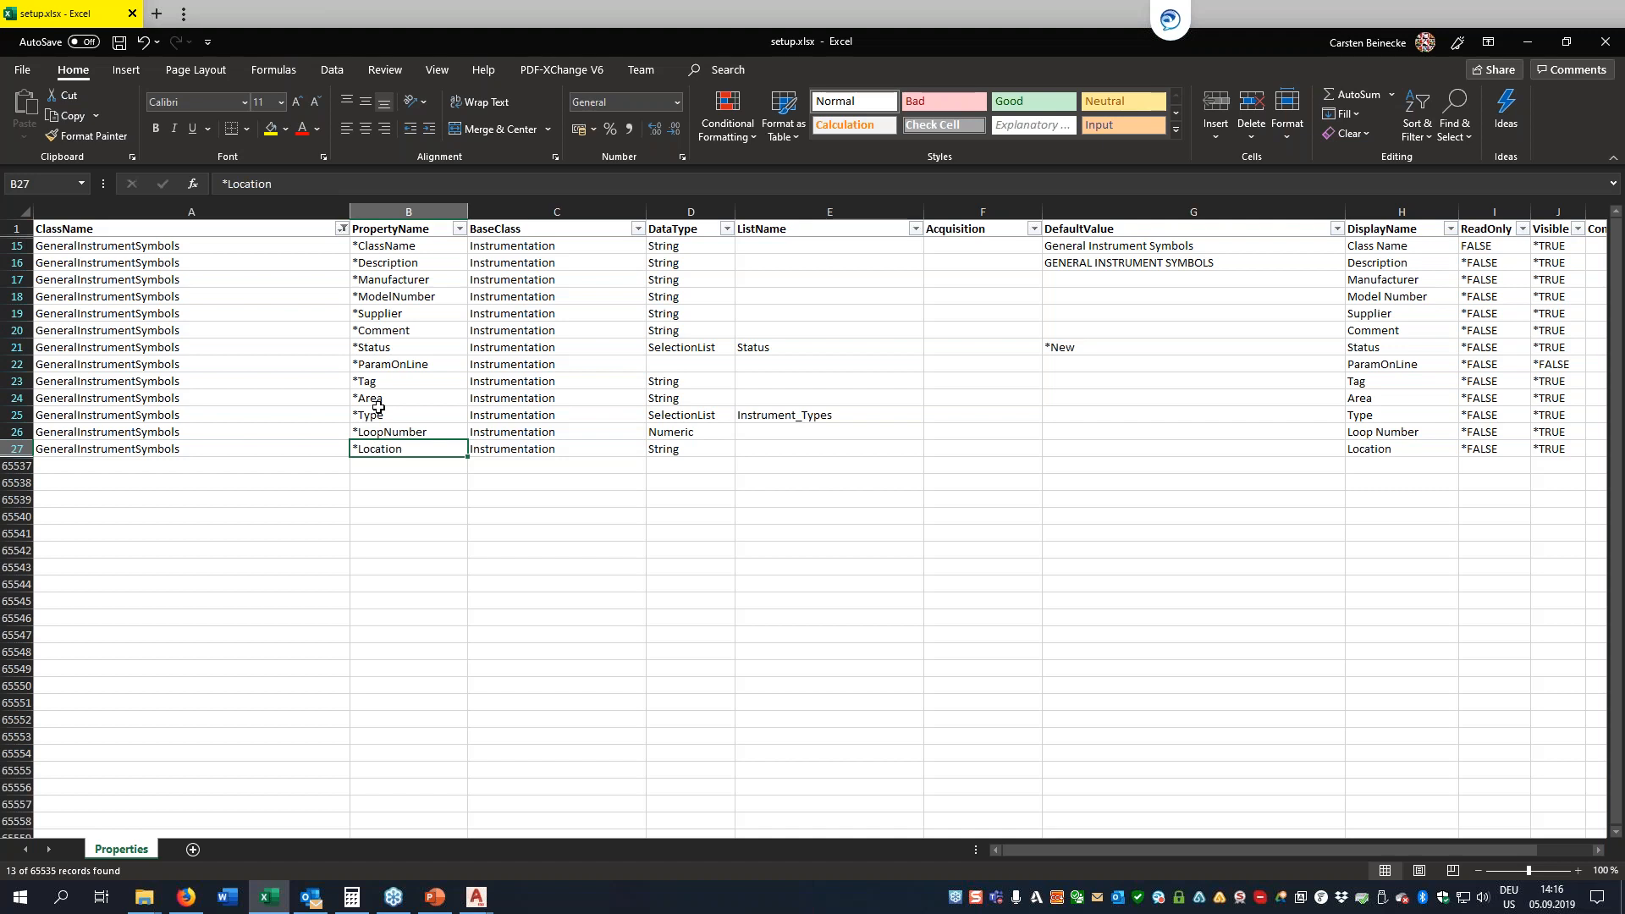
{"action": "key", "text": "Right"}
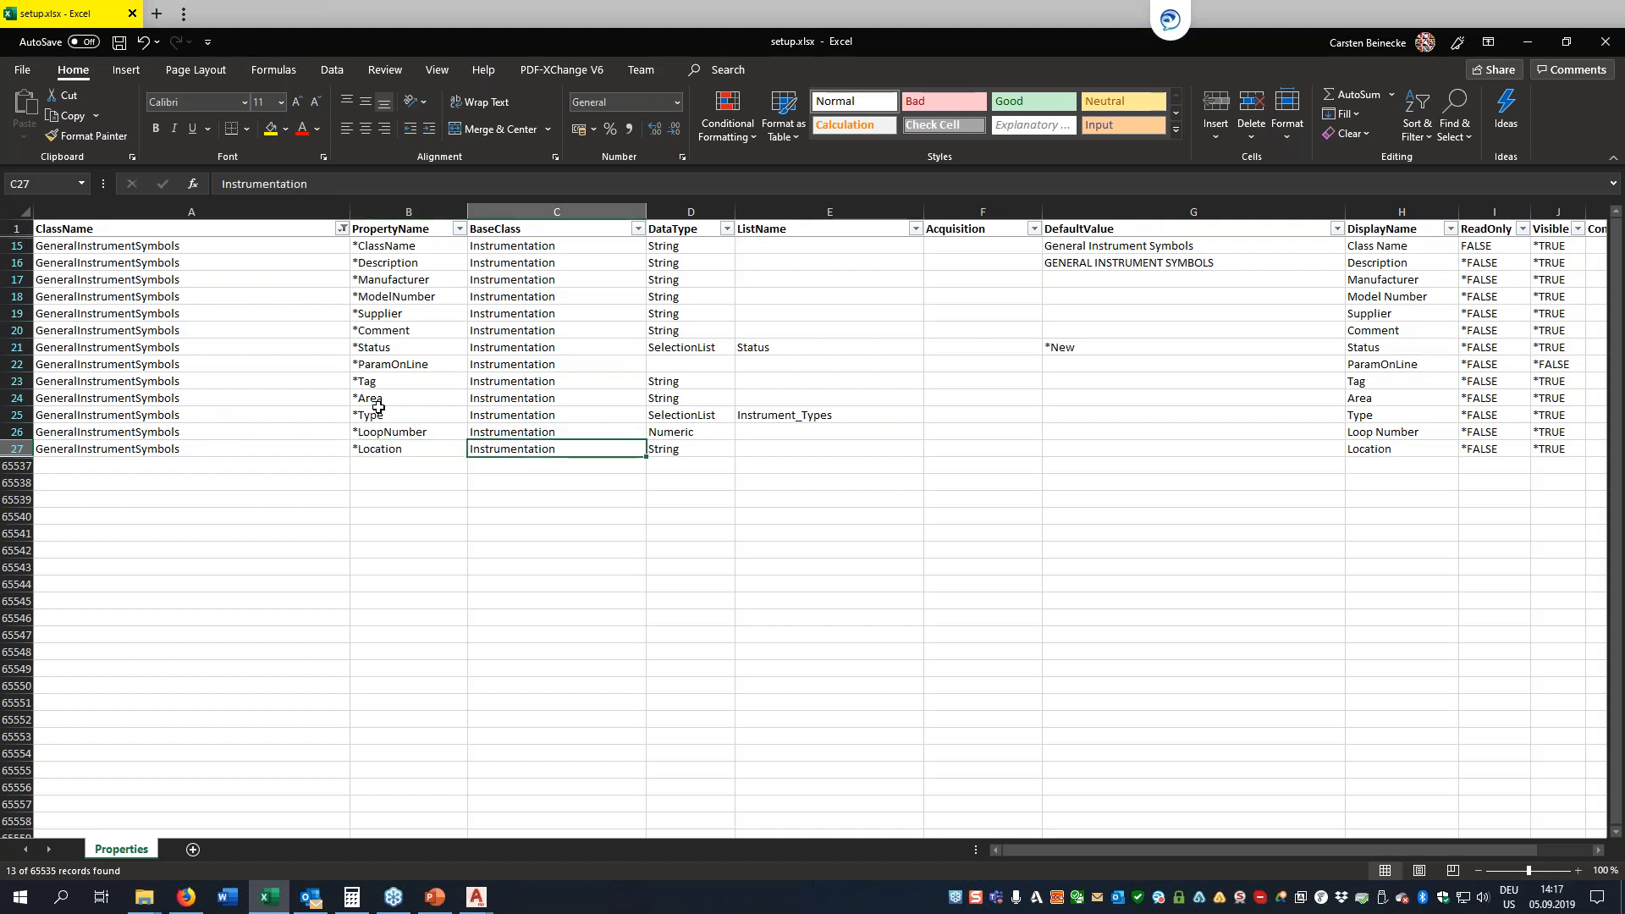
{"action": "key", "text": "Left"}
{"action": "key", "text": "Left"}
{"action": "key", "text": "Right"}
{"action": "key", "text": "Right"}
{"action": "key", "text": "Right"}
{"action": "key", "text": "Right"}
{"action": "key", "text": "Up"}
{"action": "key", "text": "Up"}
{"action": "key", "text": "Left"}
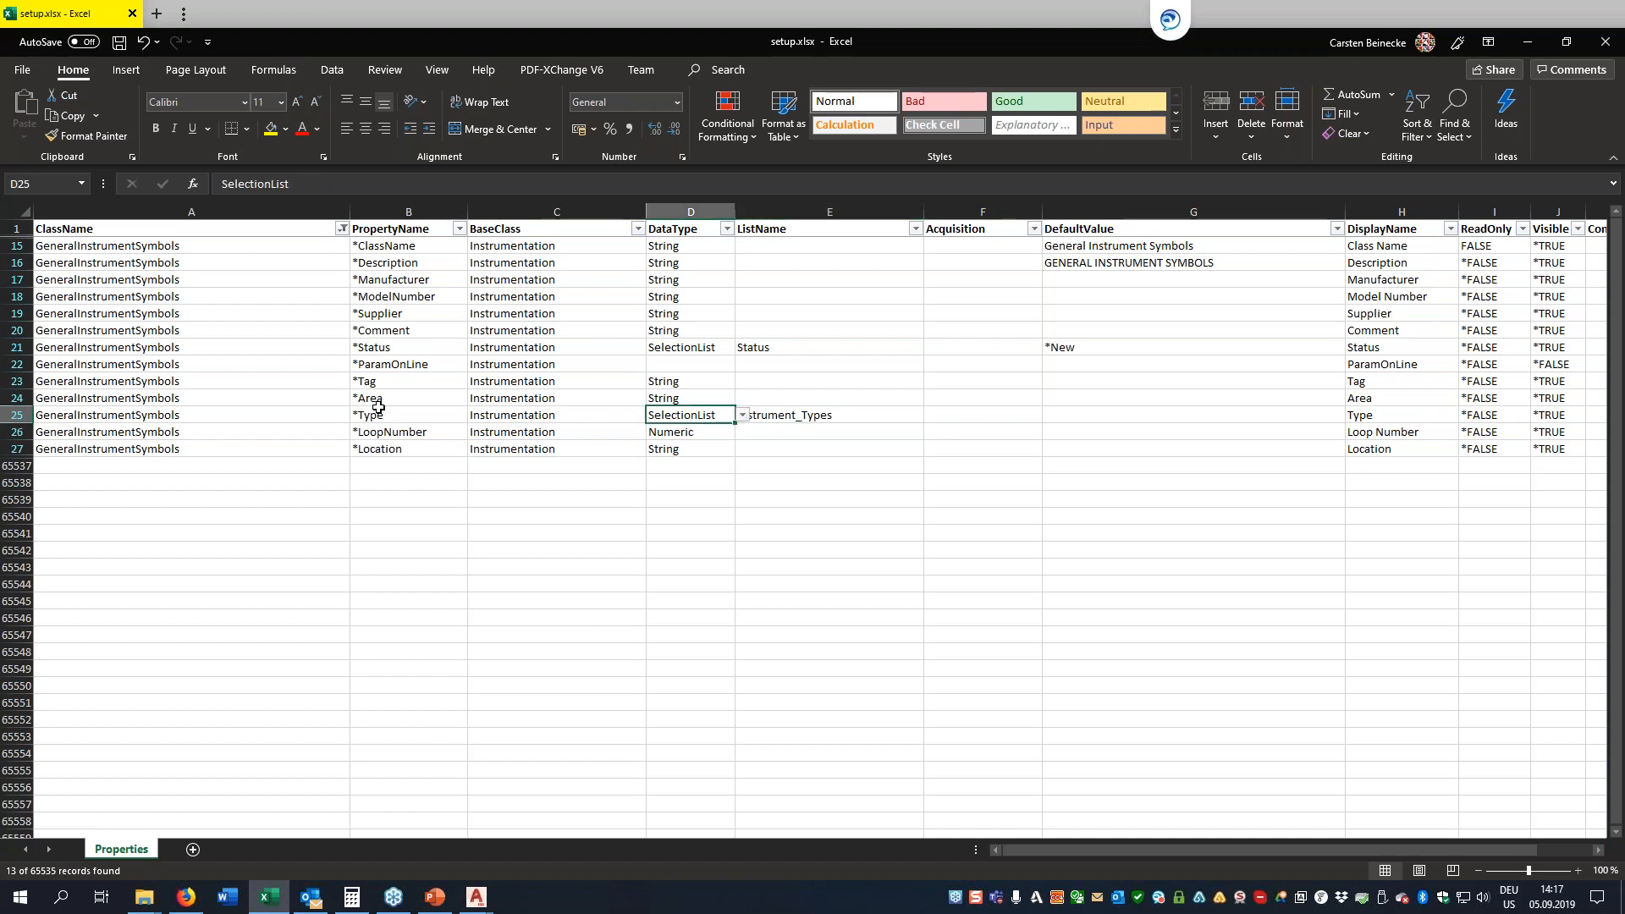
{"action": "left_click", "coordinate": [742, 416]}
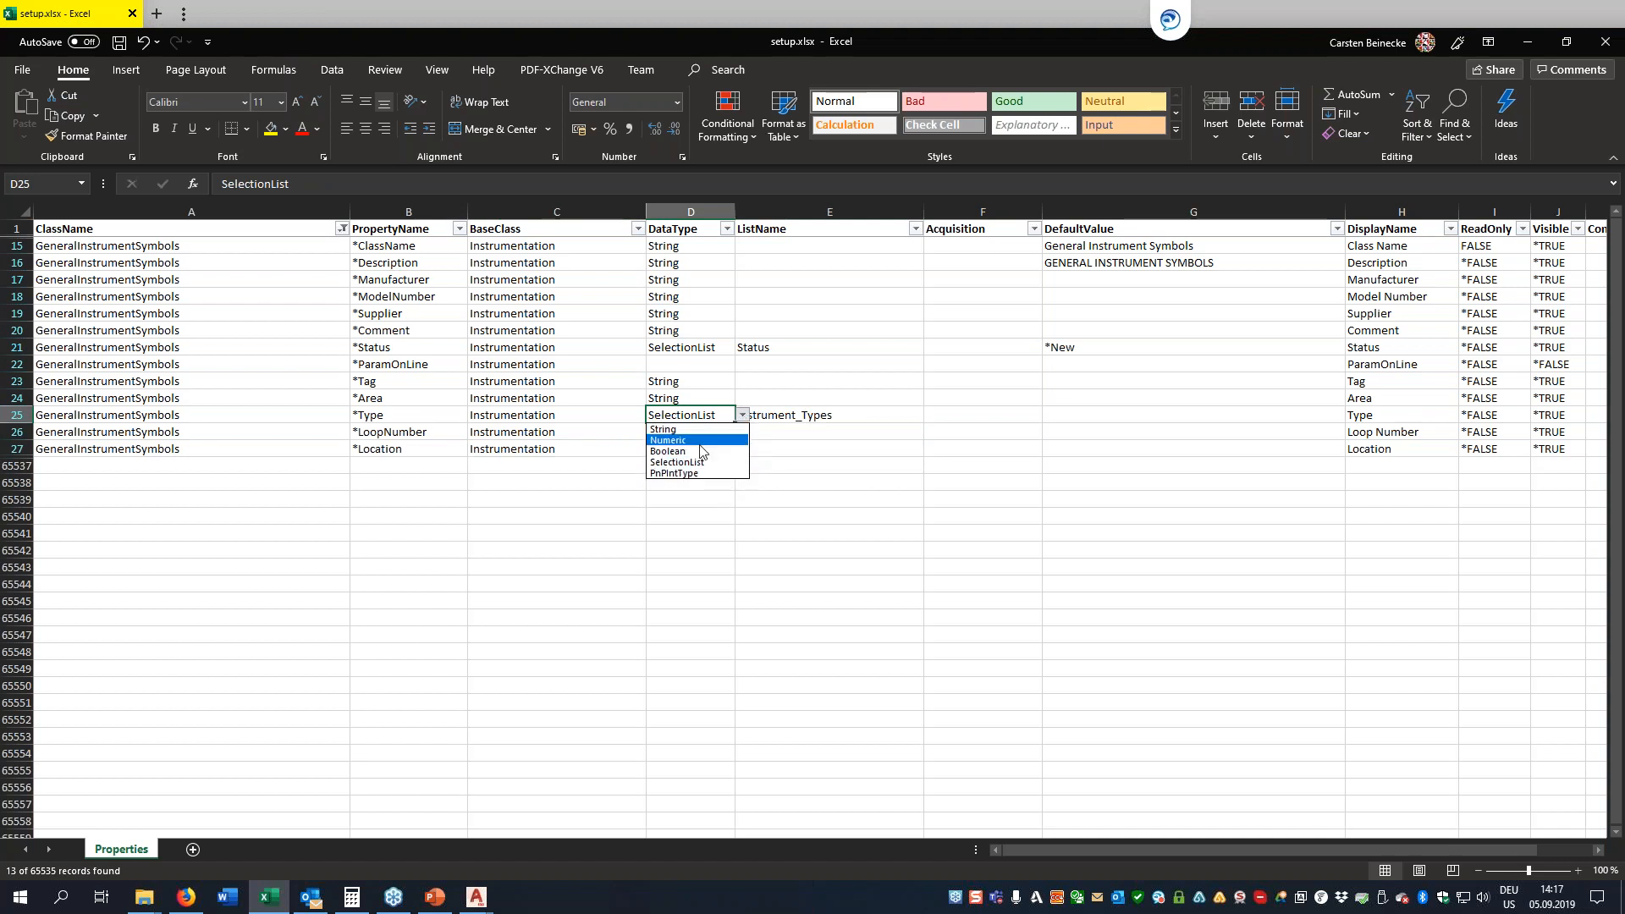
{"action": "key", "text": "Escape"}
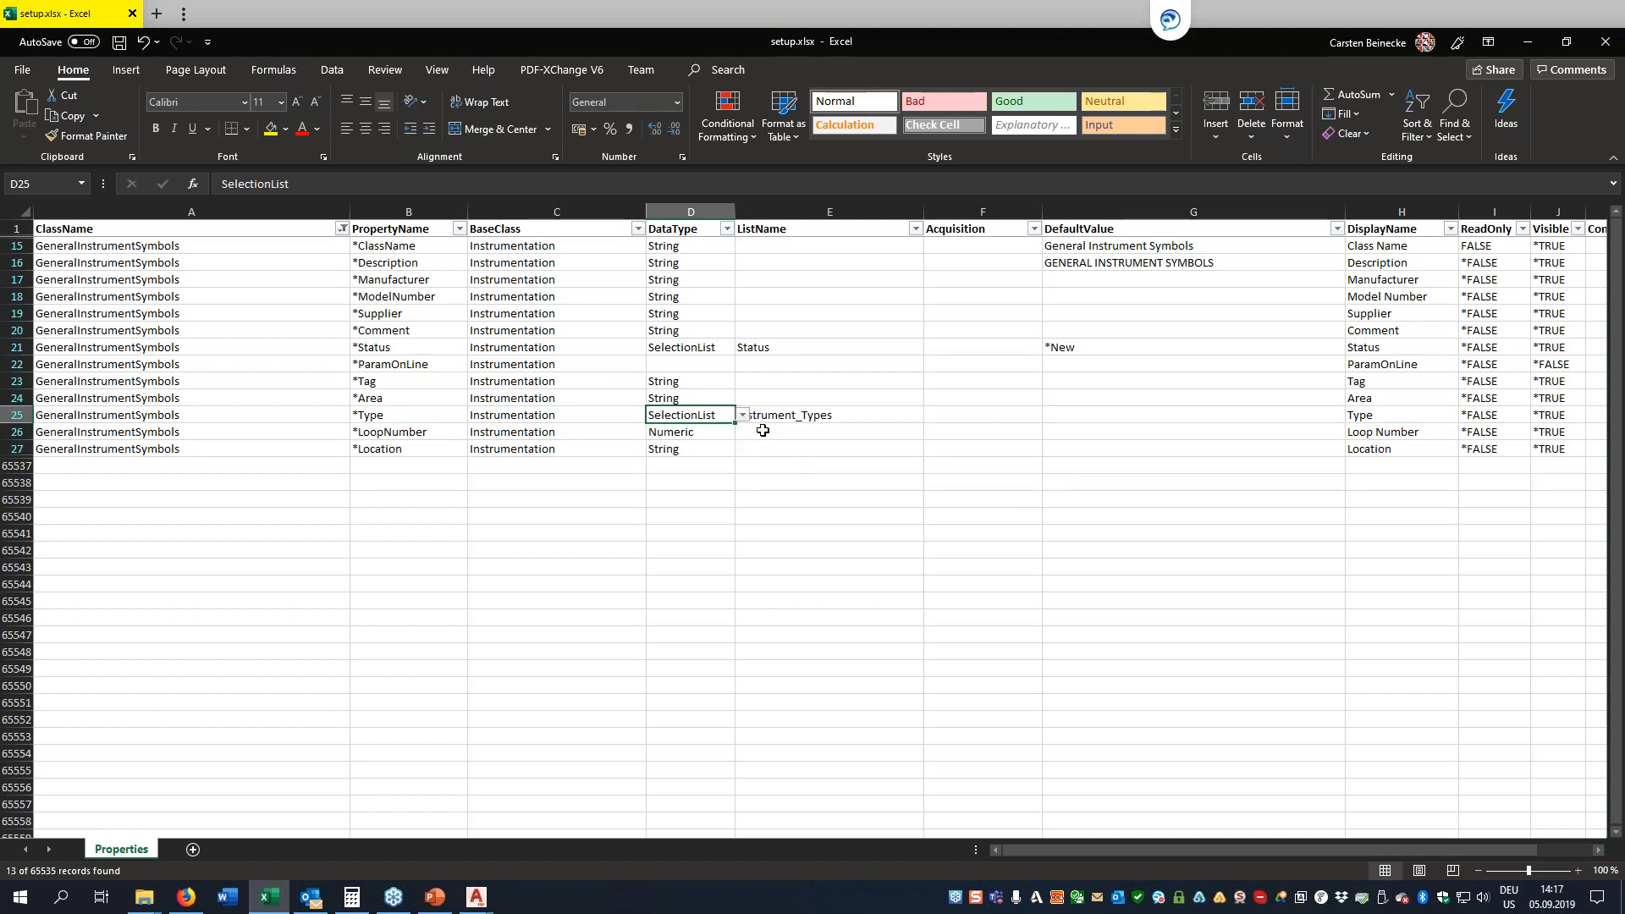
Examine the Type property's list name, default value, display name, read-only and visible entries
{"action": "left_click", "coordinate": [772, 417]}
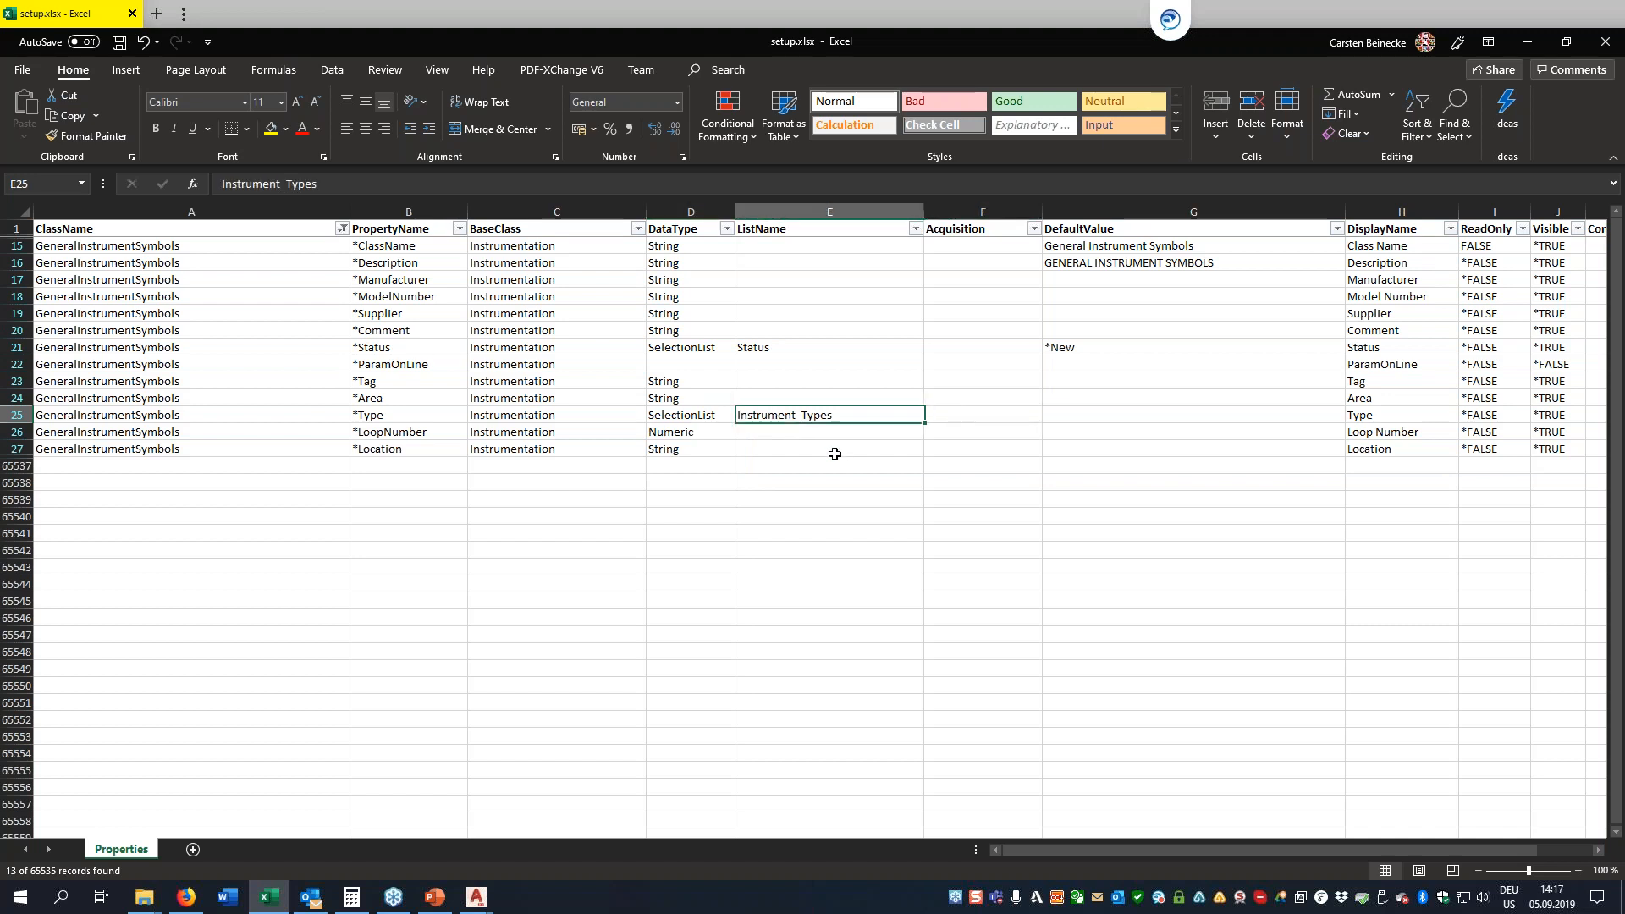
{"action": "key", "text": "Right"}
{"action": "key", "text": "Right"}
{"action": "key", "text": "Right"}
{"action": "key", "text": "Left"}
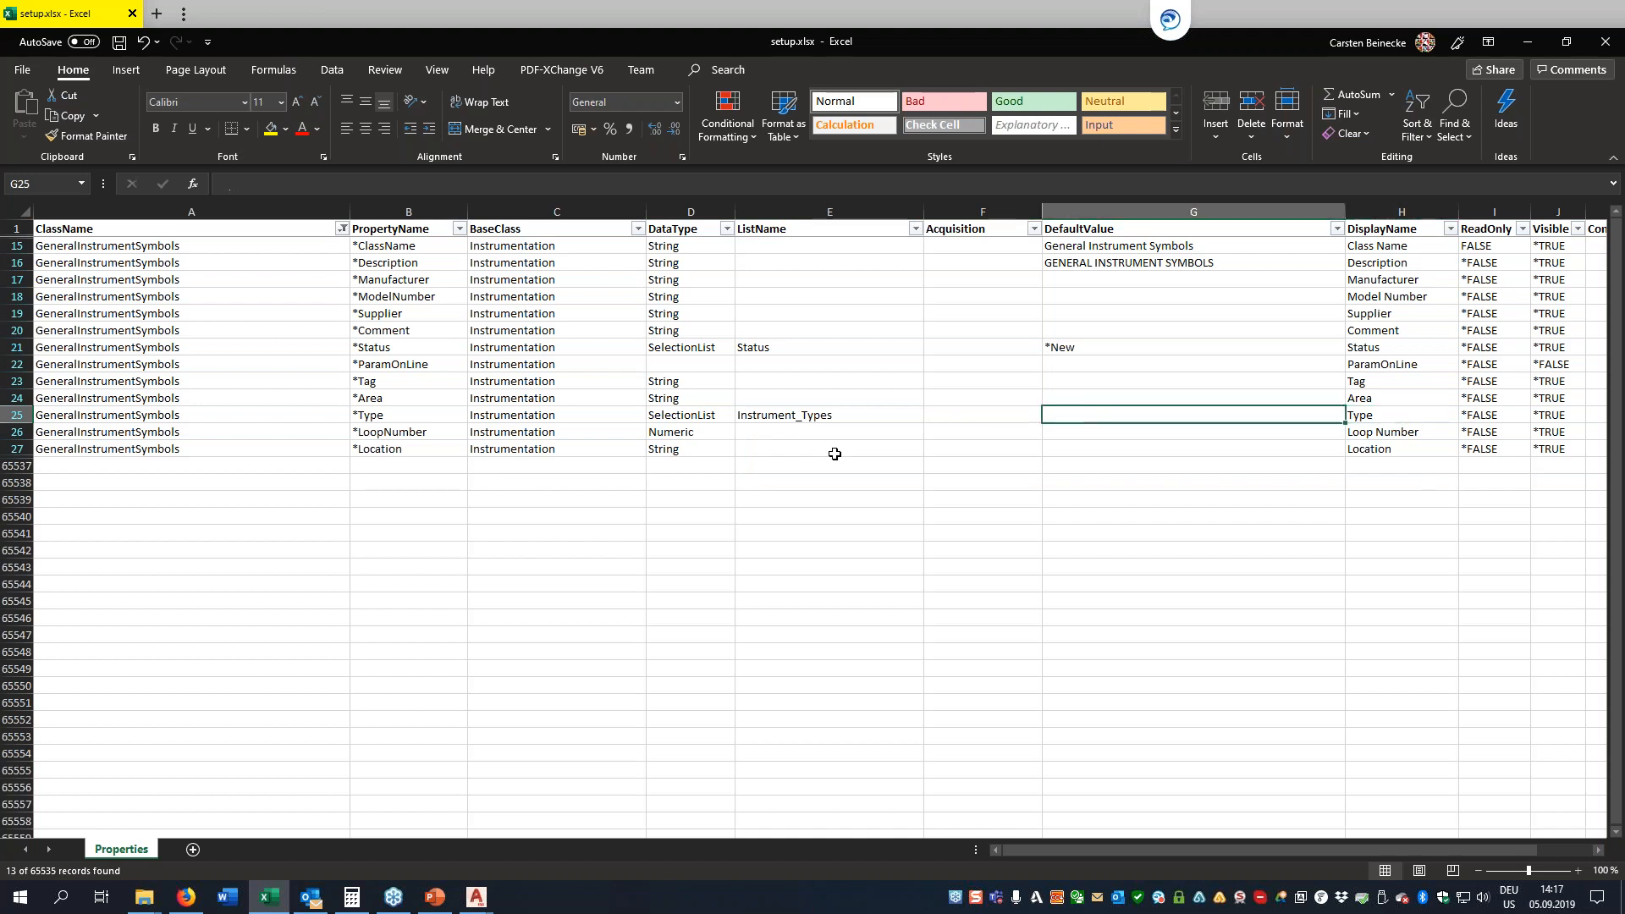
{"action": "key", "text": "Left"}
{"action": "key", "text": "Up"}
{"action": "key", "text": "Up"}
{"action": "key", "text": "Up"}
{"action": "key", "text": "Up"}
{"action": "key", "text": "Up"}
{"action": "key", "text": "Down"}
{"action": "key", "text": "Down"}
{"action": "key", "text": "Down"}
{"action": "key", "text": "Down"}
{"action": "key", "text": "Down"}
{"action": "key", "text": "Right"}
{"action": "key", "text": "Right"}
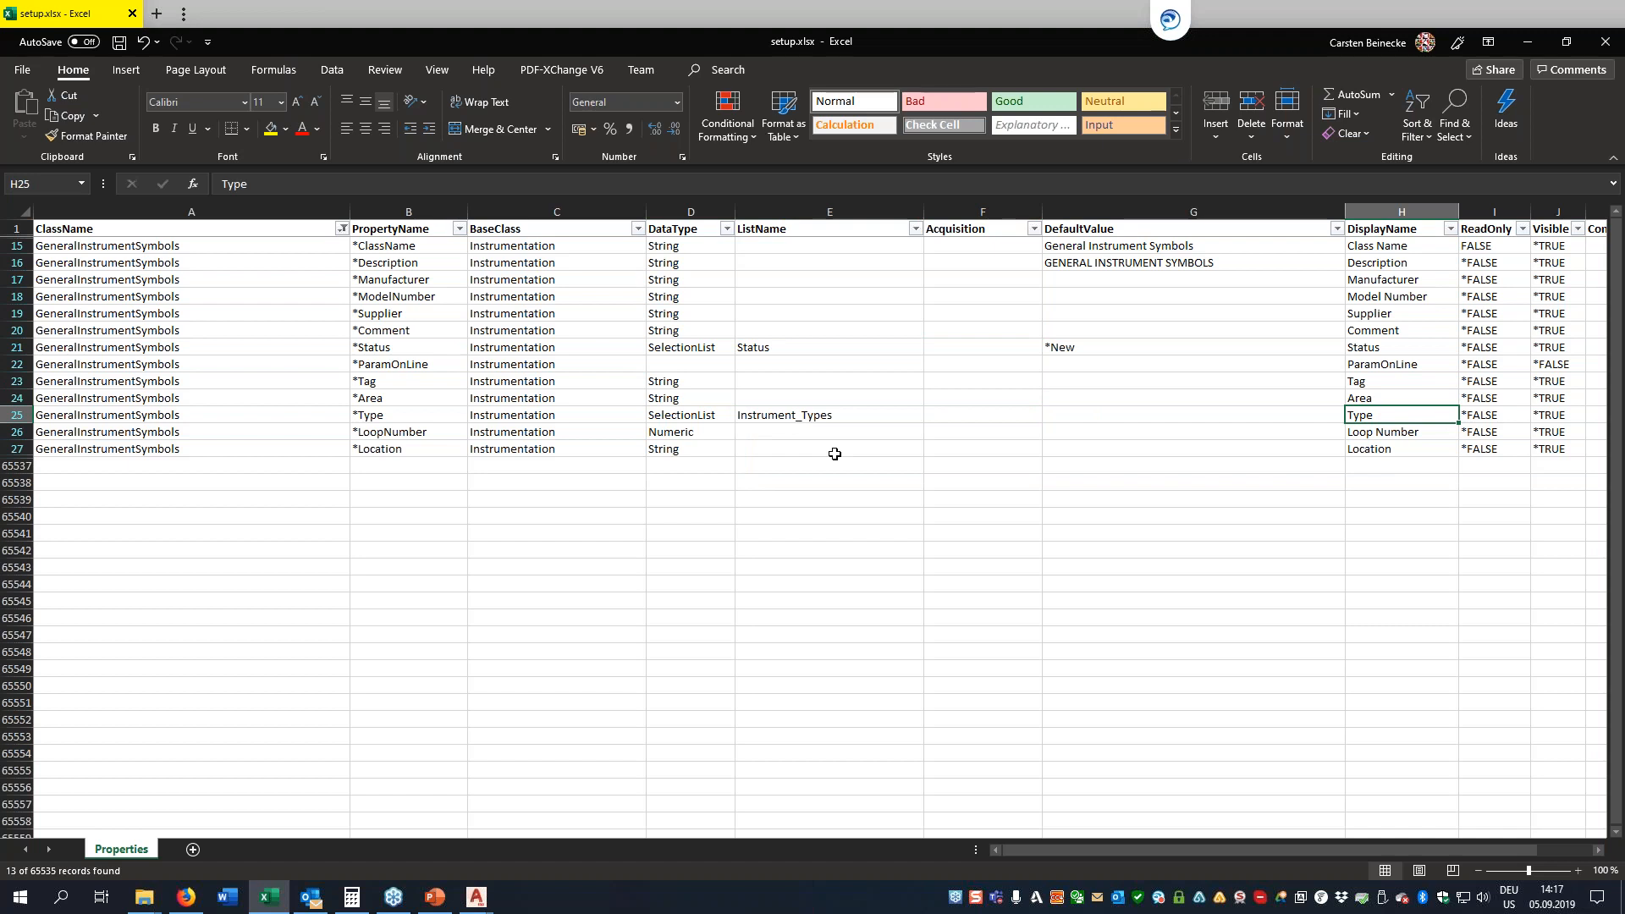
{"action": "key", "text": "Right"}
{"action": "key", "text": "Right"}
{"action": "key", "text": "Left"}
{"action": "key", "text": "Right"}
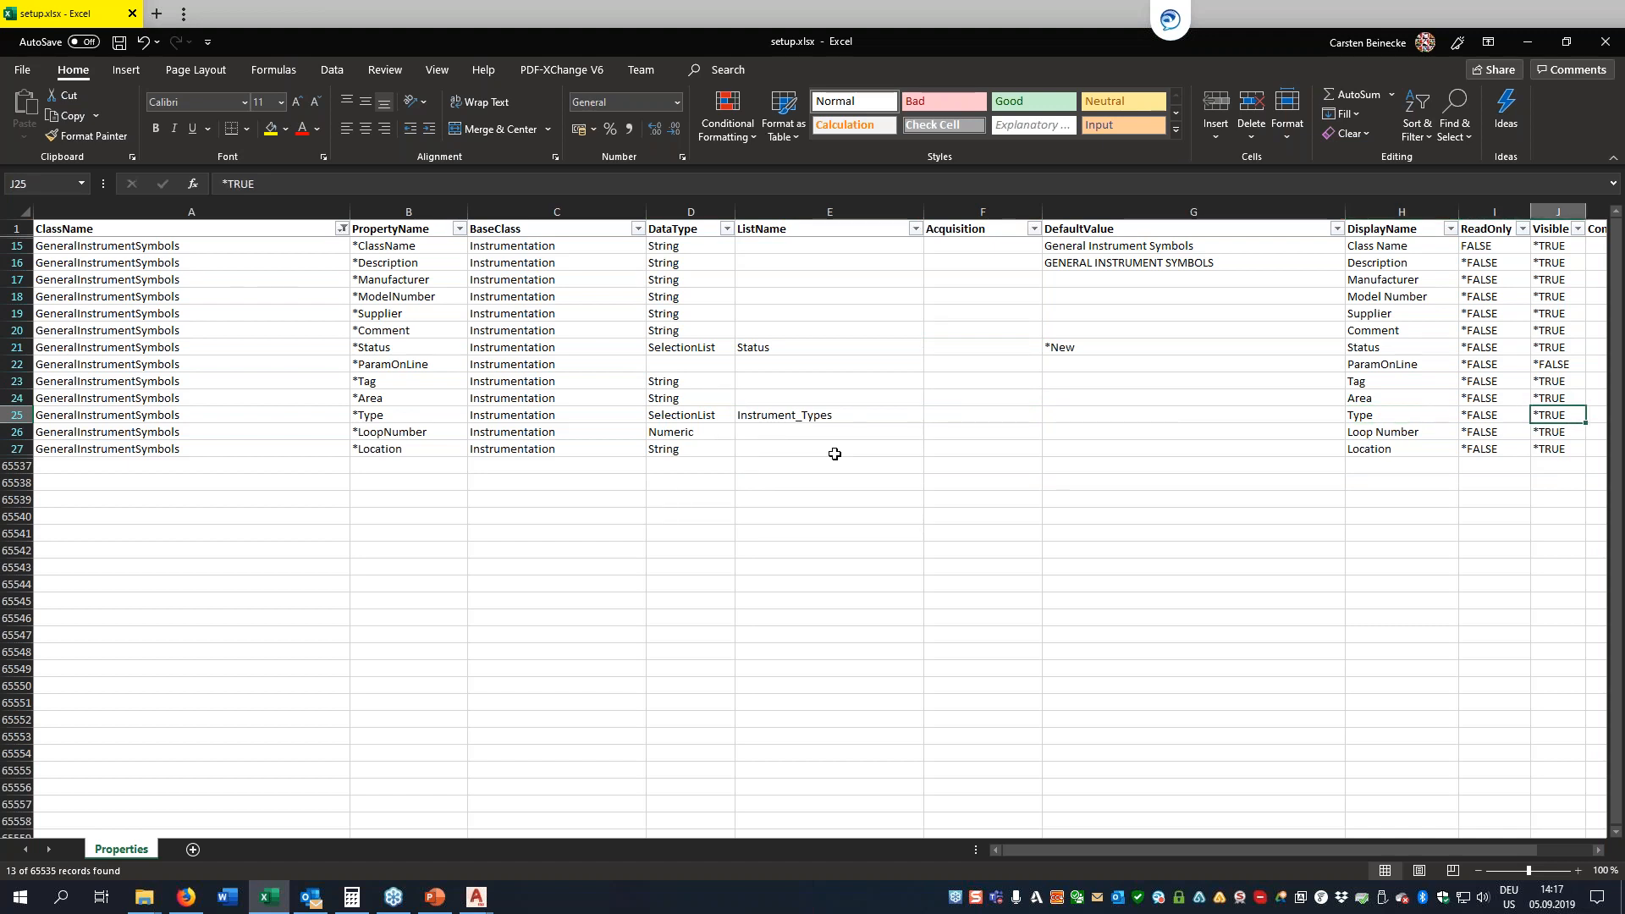
Copy the complete Location property row, ClassName through Command, into the first empty row below the filtered GeneralInstrumentSymbols entries
{"action": "key", "text": "Left"}
{"action": "key", "text": "Left"}
{"action": "key", "text": "Left"}
{"action": "key", "text": "Left"}
{"action": "key", "text": "Left"}
{"action": "key", "text": "Left"}
{"action": "key", "text": "Left"}
{"action": "key", "text": "Left"}
{"action": "key", "text": "Left"}
{"action": "key", "text": "Down"}
{"action": "key", "text": "Down"}
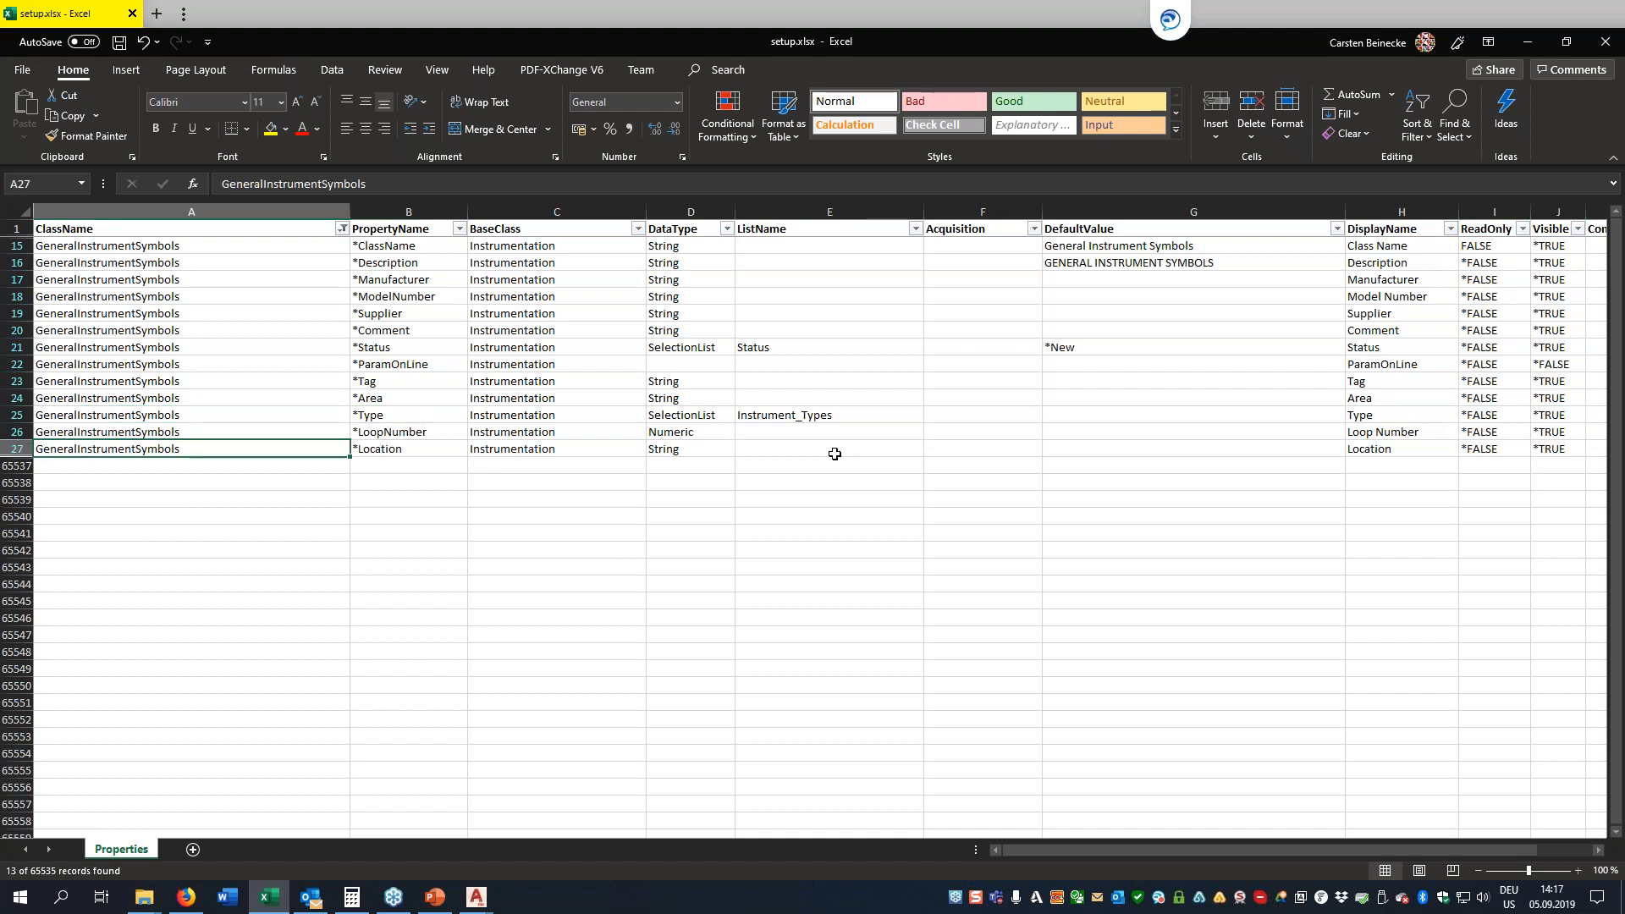
{"action": "key", "text": "ctrl+shift+Right"}
{"action": "key", "text": "ctrl+shift+Right"}
{"action": "key", "text": "ctrl+shift+Right"}
{"action": "key", "text": "ctrl+shift+Right"}
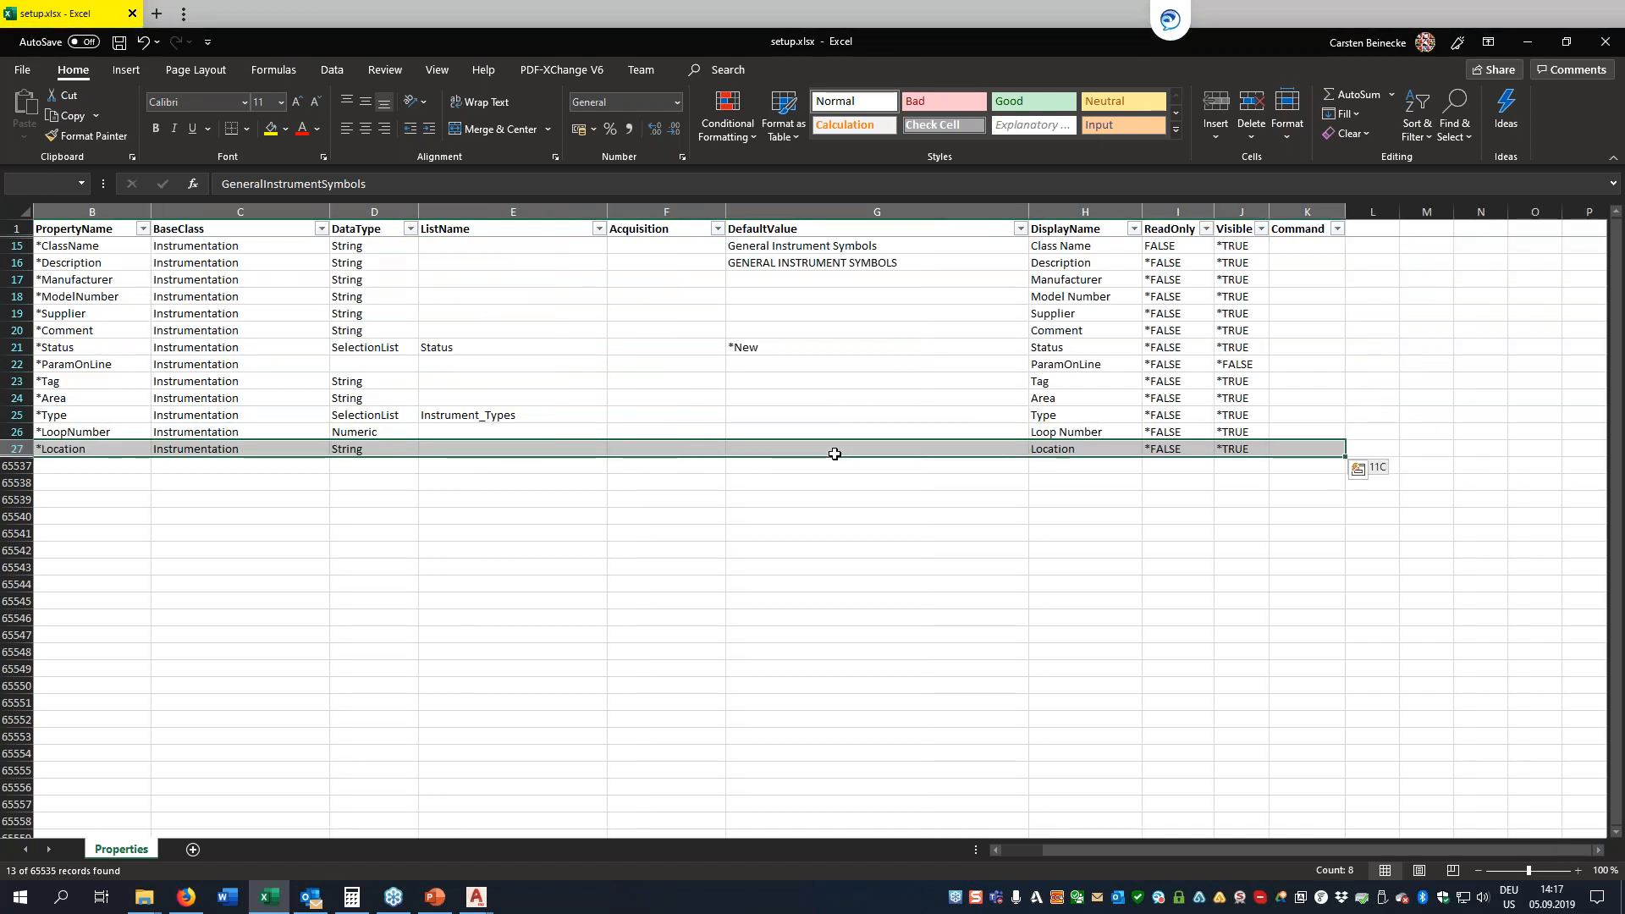
{"action": "key", "text": "ctrl+c"}
{"action": "key", "text": "Down"}
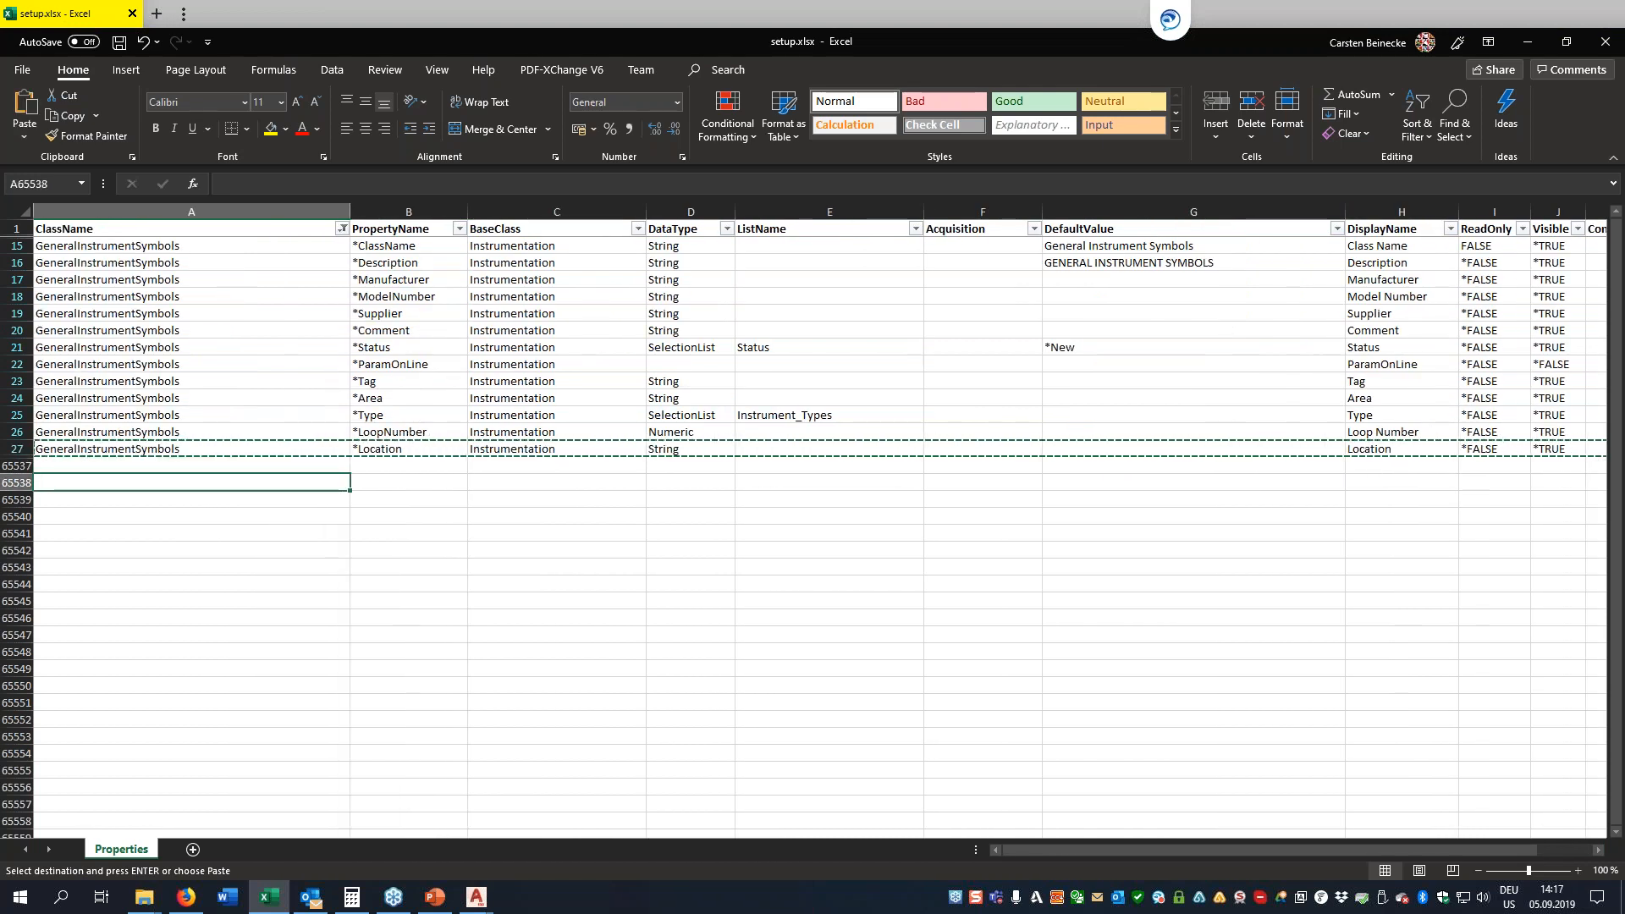
{"action": "key", "text": "ctrl+v"}
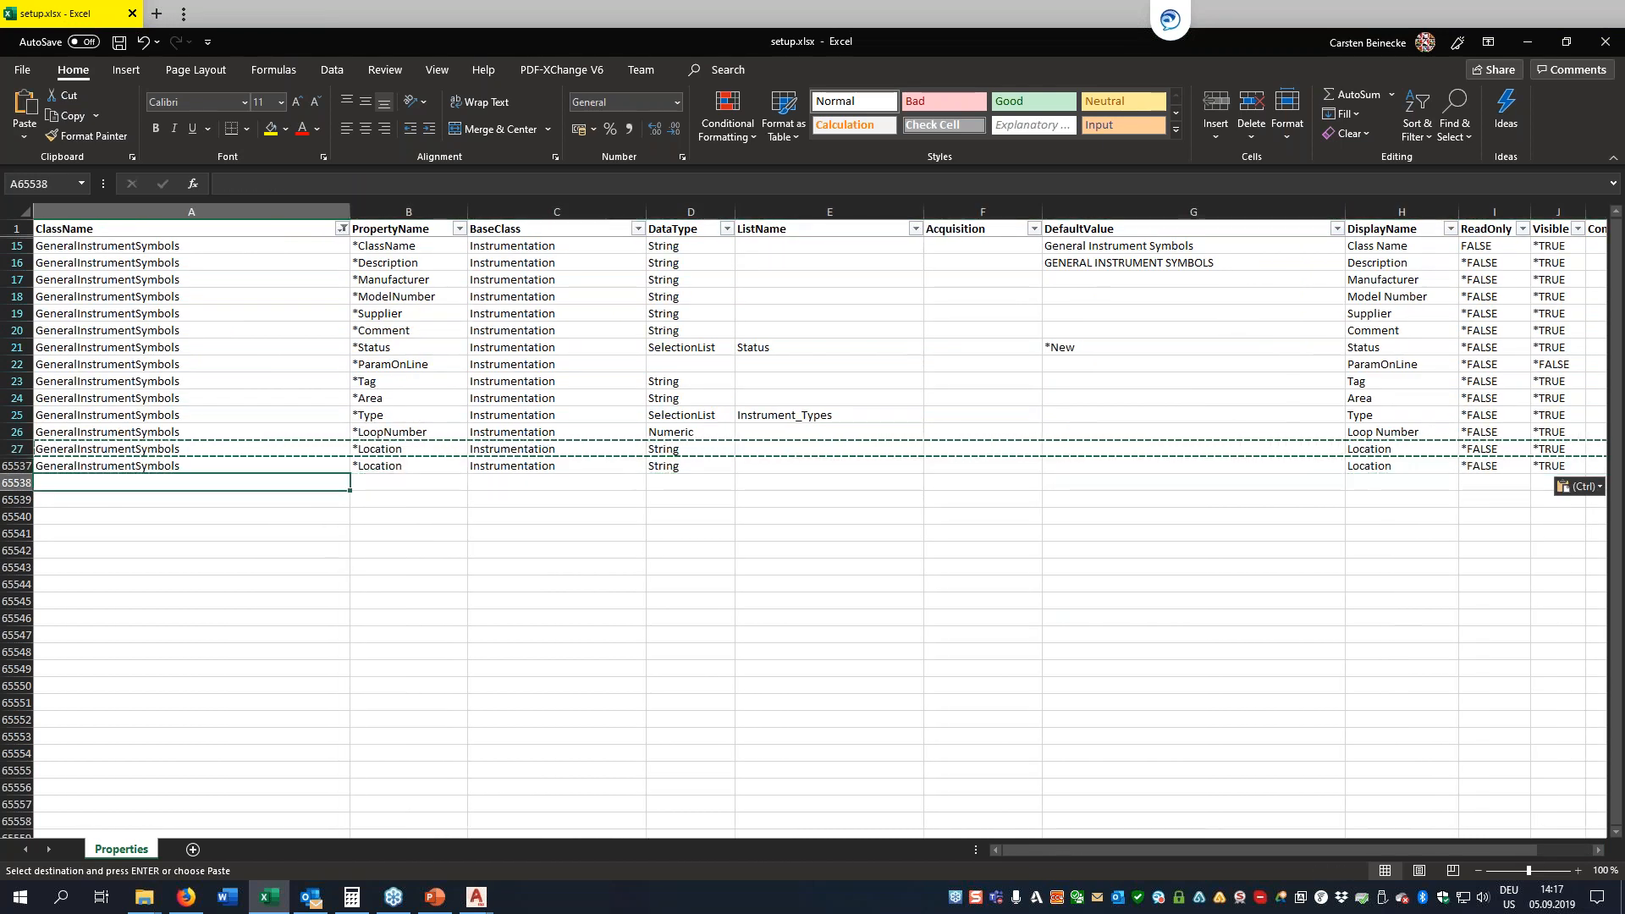
{"action": "key", "text": "Escape"}
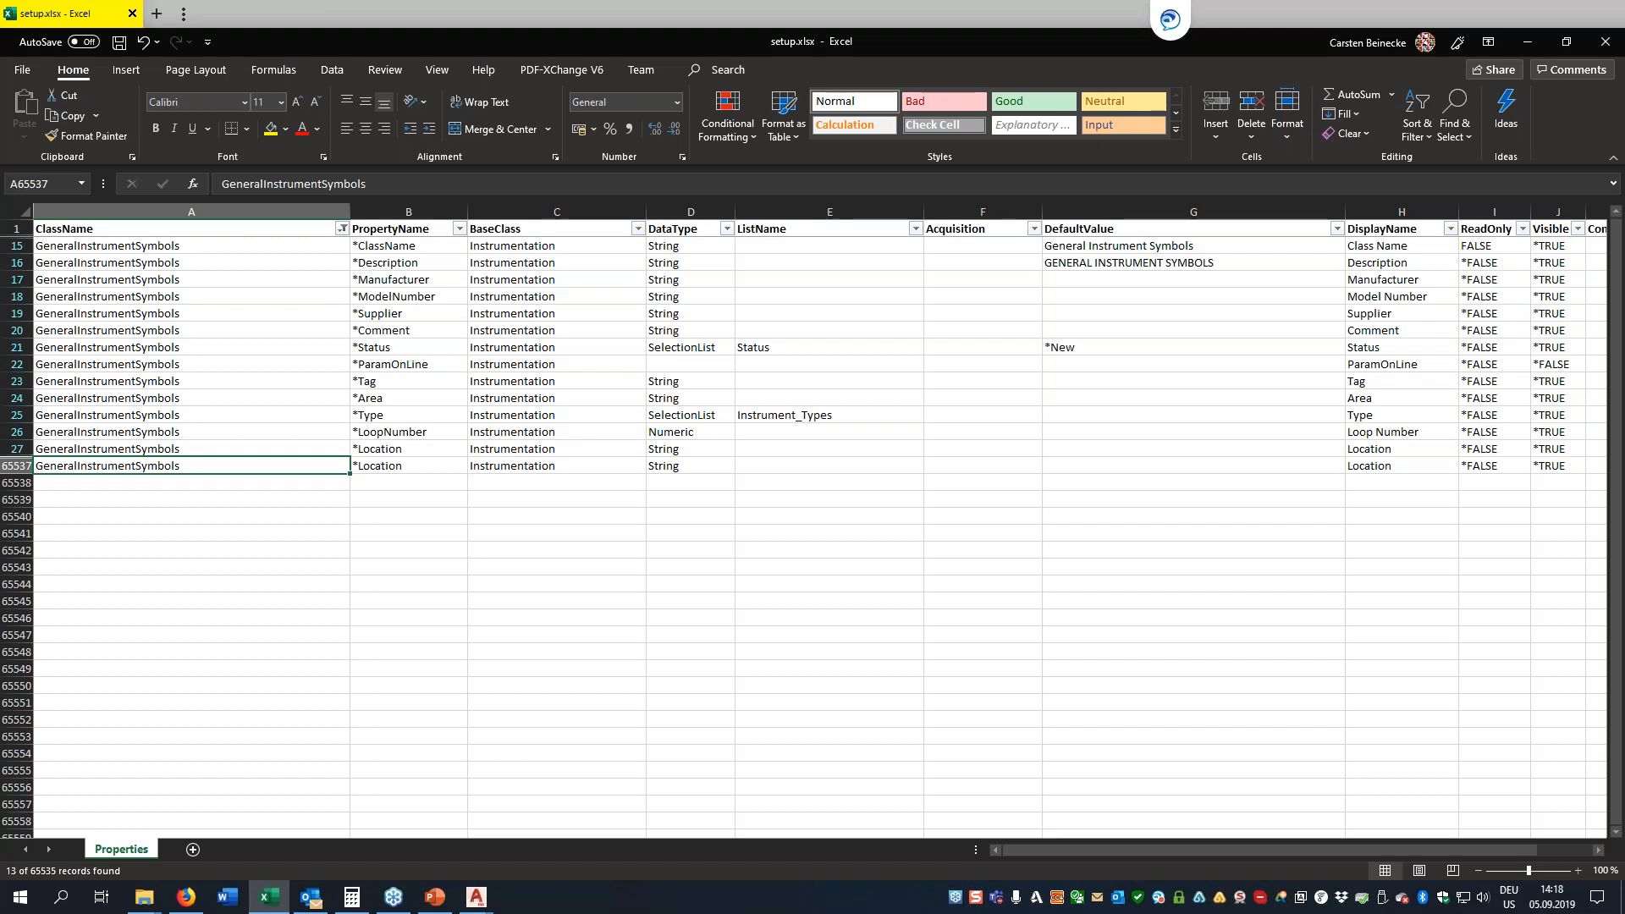
Set the PropertyName of the copied row to Instr_HHH
{"action": "left_click", "coordinate": [408, 482]}
{"action": "left_click", "coordinate": [408, 467]}
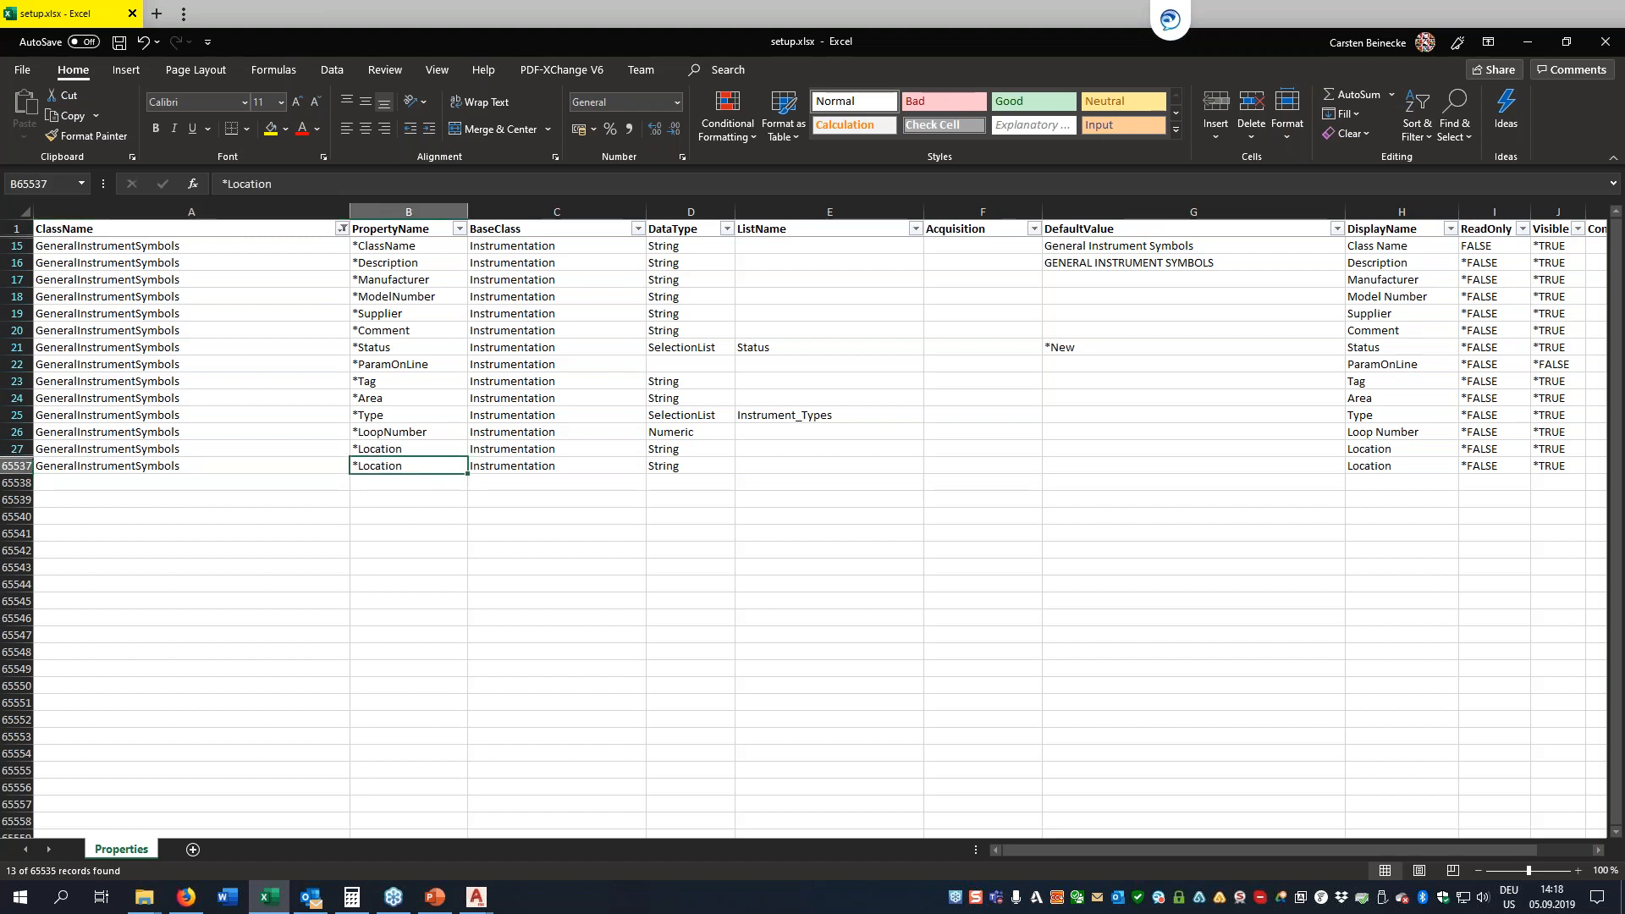
{"action": "type", "text": "Instr?HHH"}
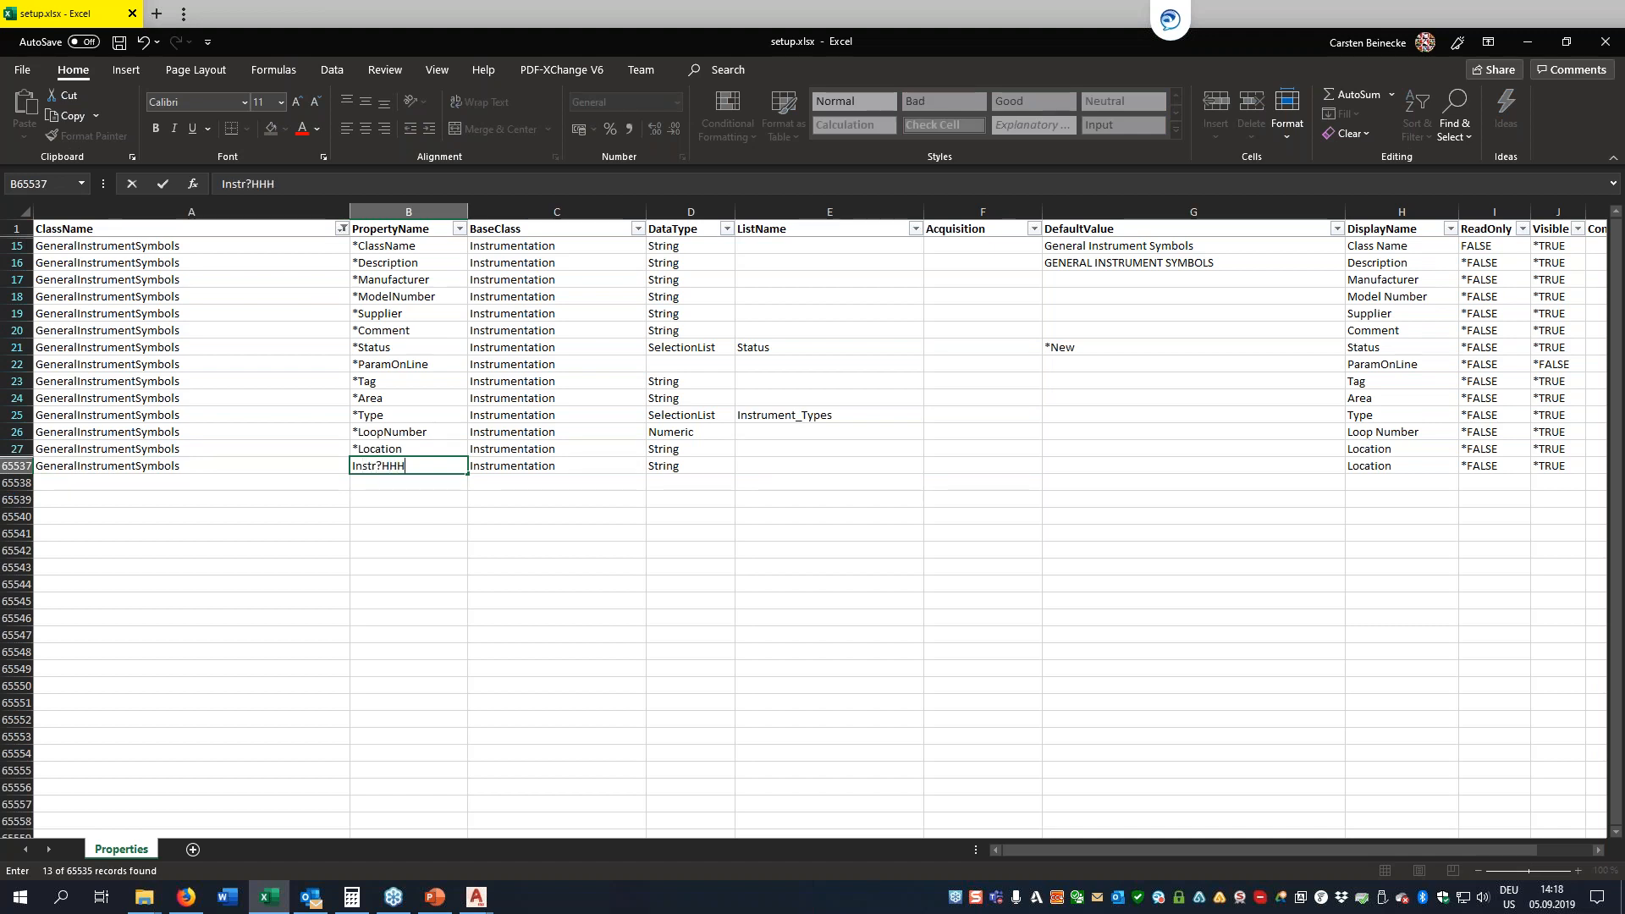
{"action": "key", "text": "BackSpace"}
{"action": "key", "text": "BackSpace"}
{"action": "key", "text": "BackSpace"}
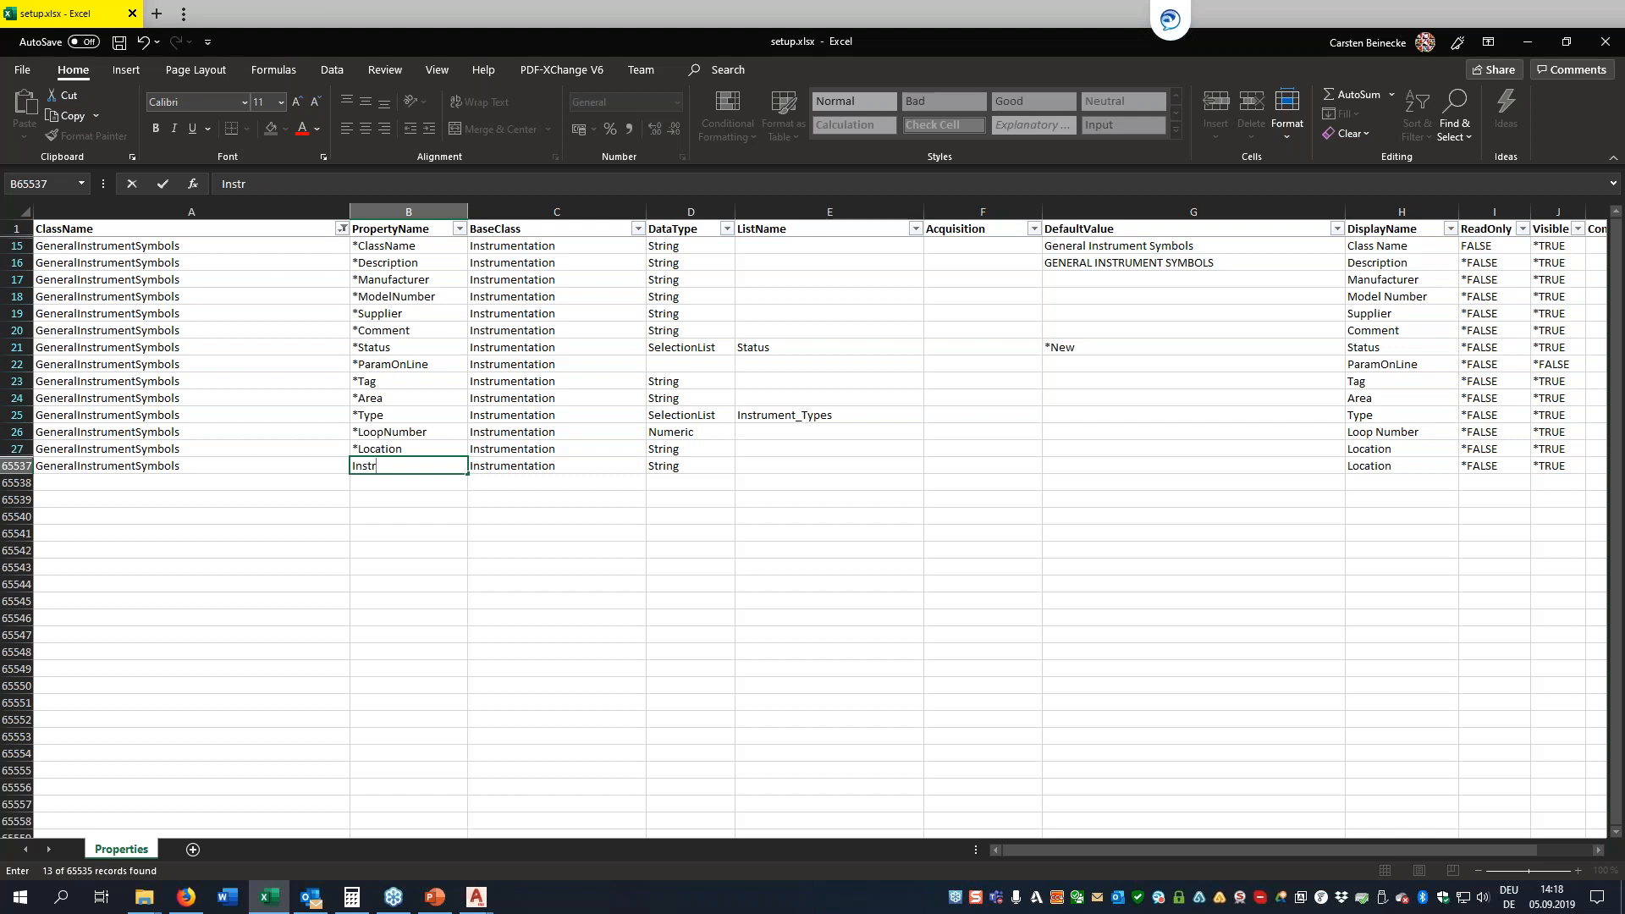
{"action": "type", "text": "_HHH"}
{"action": "key", "text": "Tab"}
{"action": "key", "text": "Tab"}
Set the DisplayName of the Instr_HHH row to "Instrumentation (HHH)"
{"action": "key", "text": "Tab"}
{"action": "key", "text": "Tab"}
{"action": "key", "text": "Tab"}
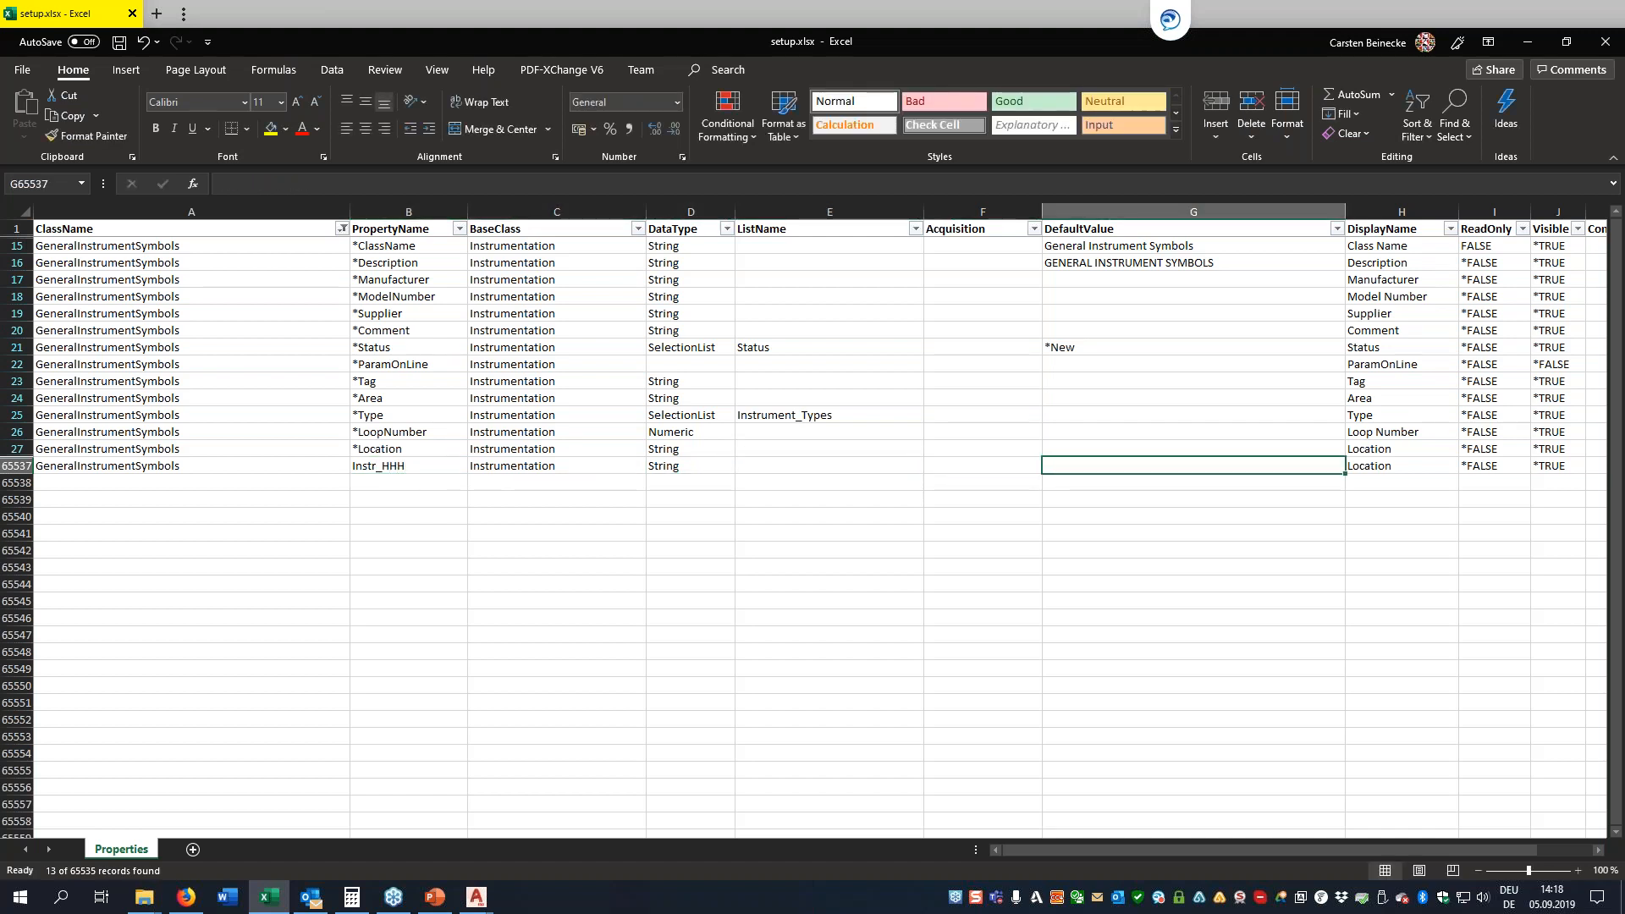
{"action": "key", "text": "Tab"}
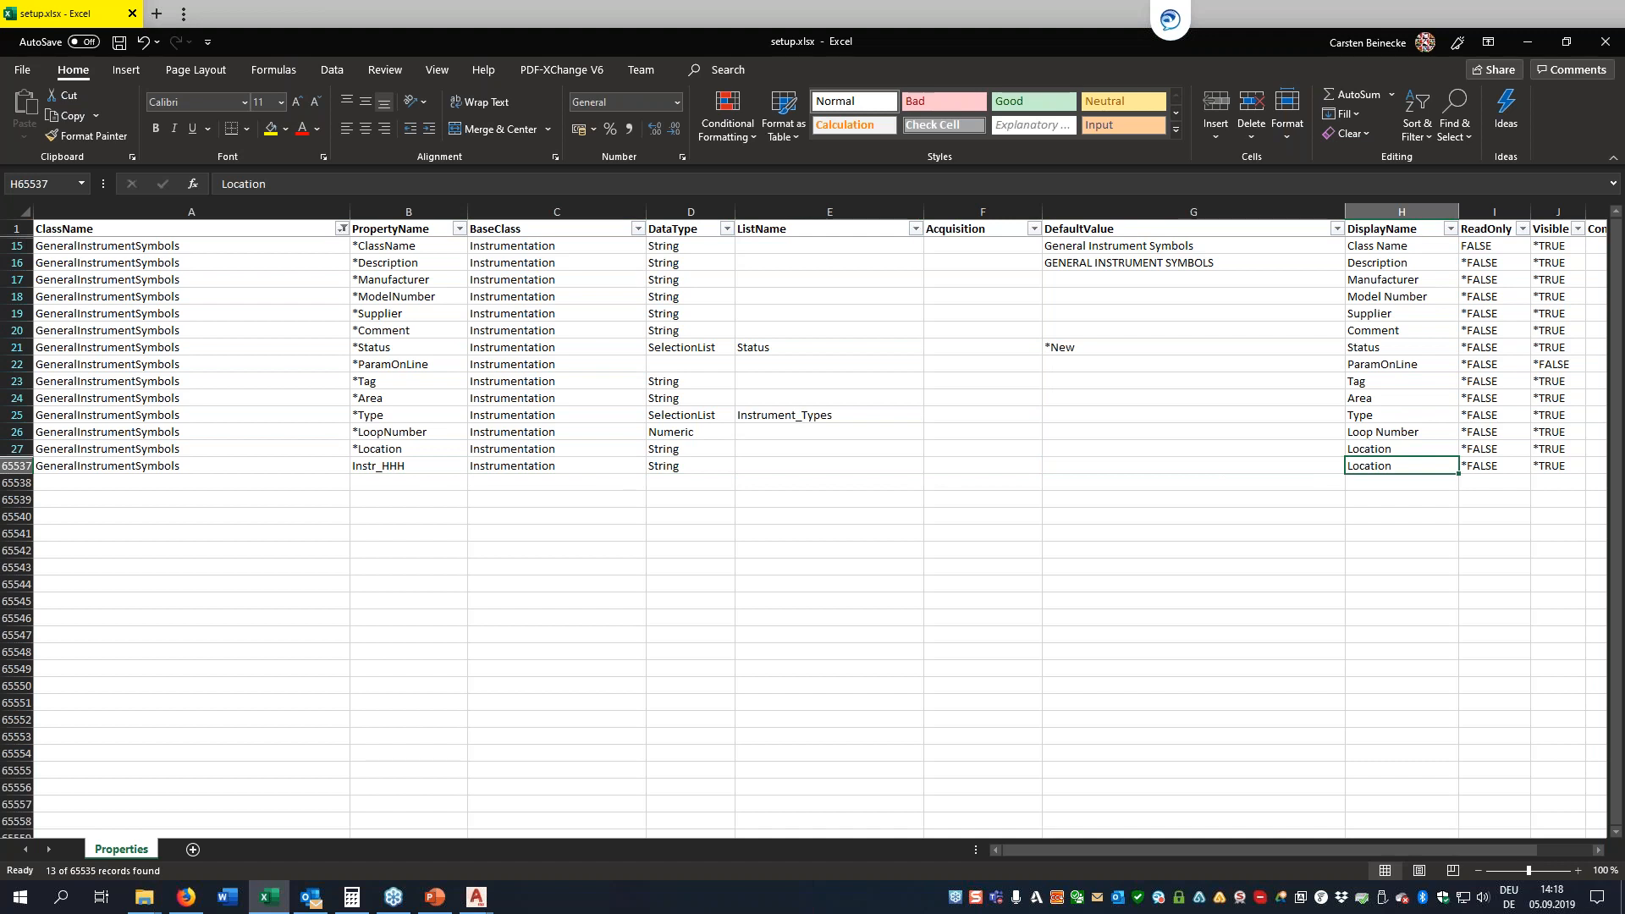
{"action": "type", "text": "Instrumentation"}
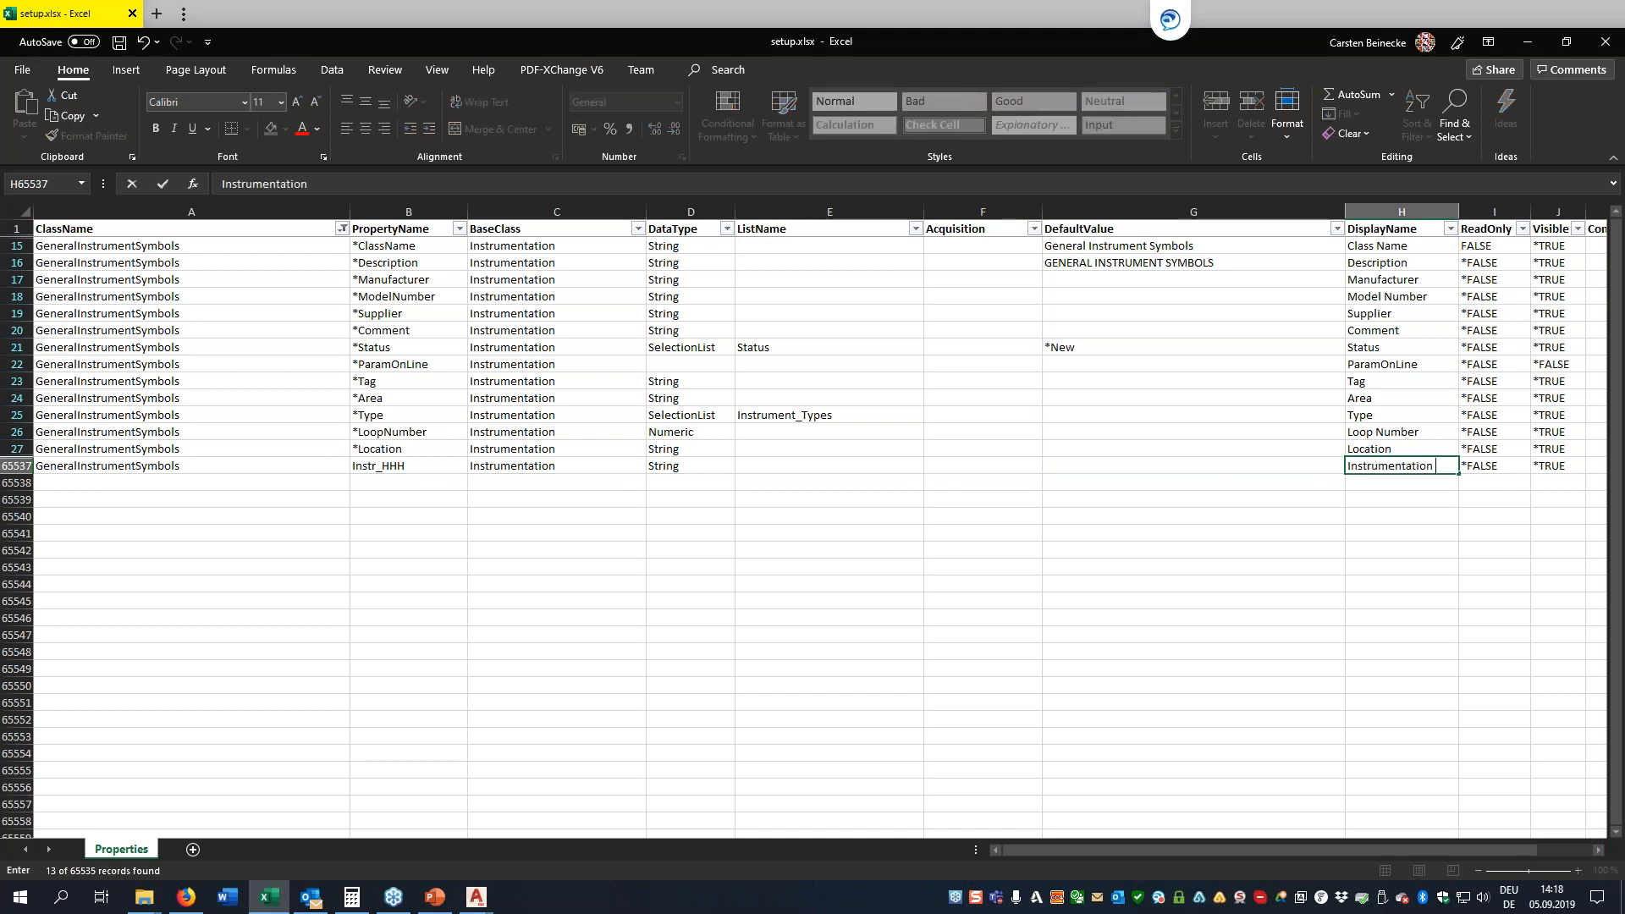
{"action": "type", "text": " (HHH)"}
{"action": "key", "text": "Tab"}
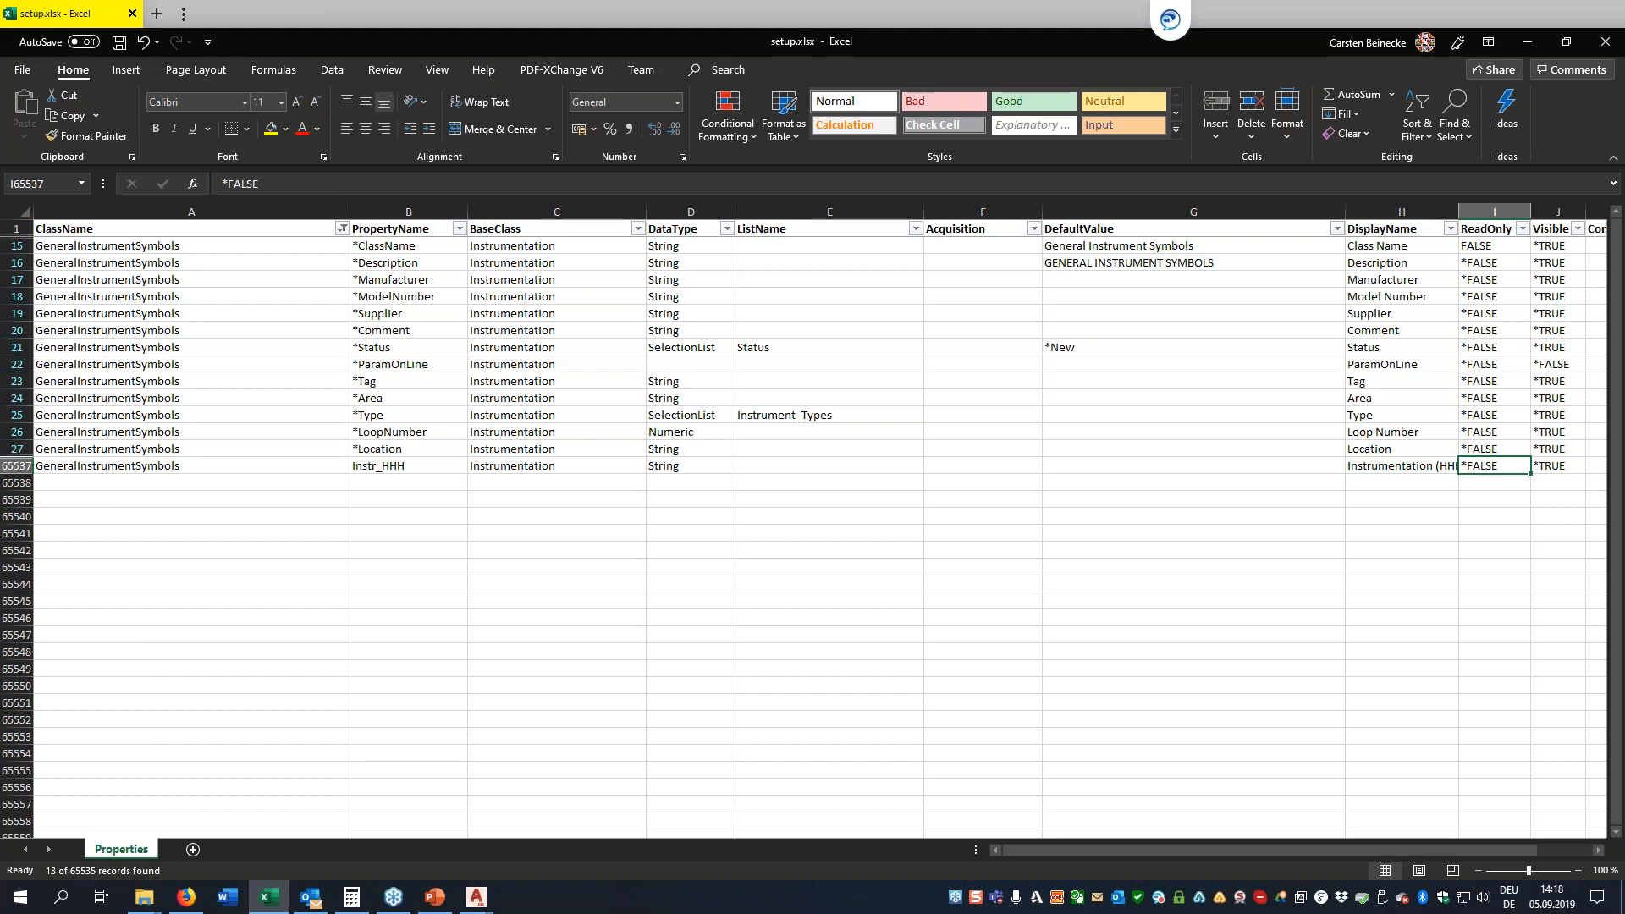
Set ReadOnly to FALSE and Visible to TRUE for the Instr_HHH row
{"action": "type", "text": "FALSE"}
{"action": "key", "text": "Tab"}
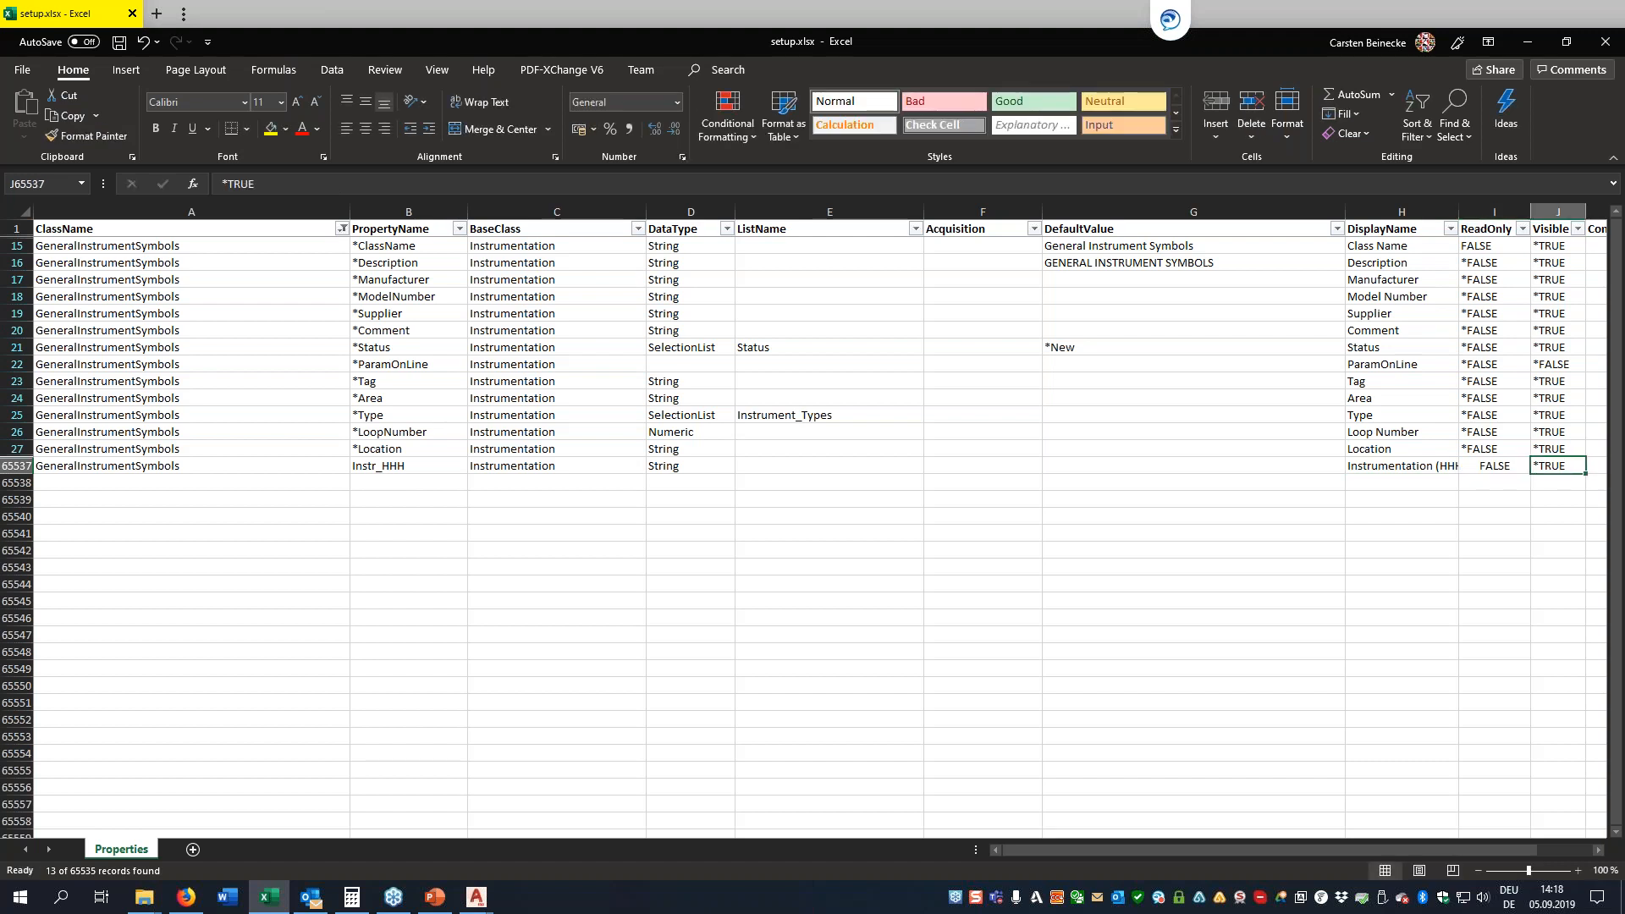
{"action": "type", "text": "TRUE"}
{"action": "key", "text": "Return"}
Copy the complete Instr_HHH row, ClassName through Command, into the five empty rows below it
{"action": "key", "text": "Left"}
{"action": "key", "text": "Left"}
{"action": "key", "text": "Left"}
{"action": "key", "text": "Left"}
{"action": "key", "text": "Left"}
{"action": "key", "text": "Left"}
{"action": "key", "text": "Left"}
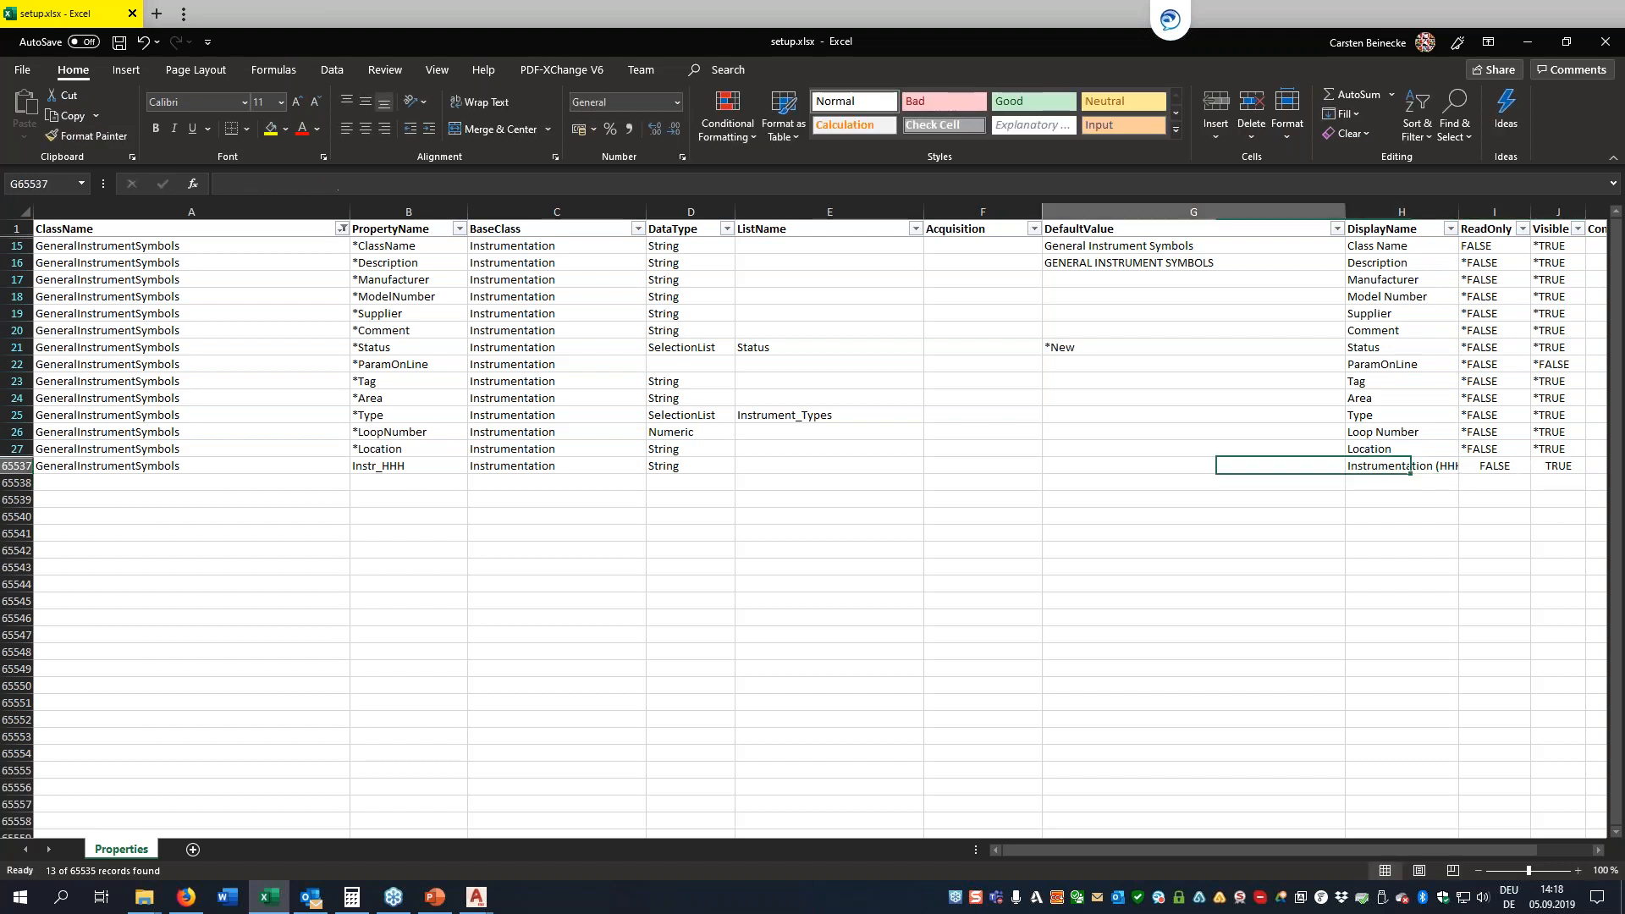
{"action": "key", "text": "shift+Right"}
{"action": "key", "text": "shift+Right"}
{"action": "key", "text": "shift+Right"}
{"action": "key", "text": "shift+Right"}
{"action": "key", "text": "shift+Right"}
{"action": "key", "text": "shift+Right"}
{"action": "key", "text": "shift+Right"}
{"action": "key", "text": "shift+Right"}
{"action": "key", "text": "shift+Right"}
{"action": "key", "text": "shift+Right"}
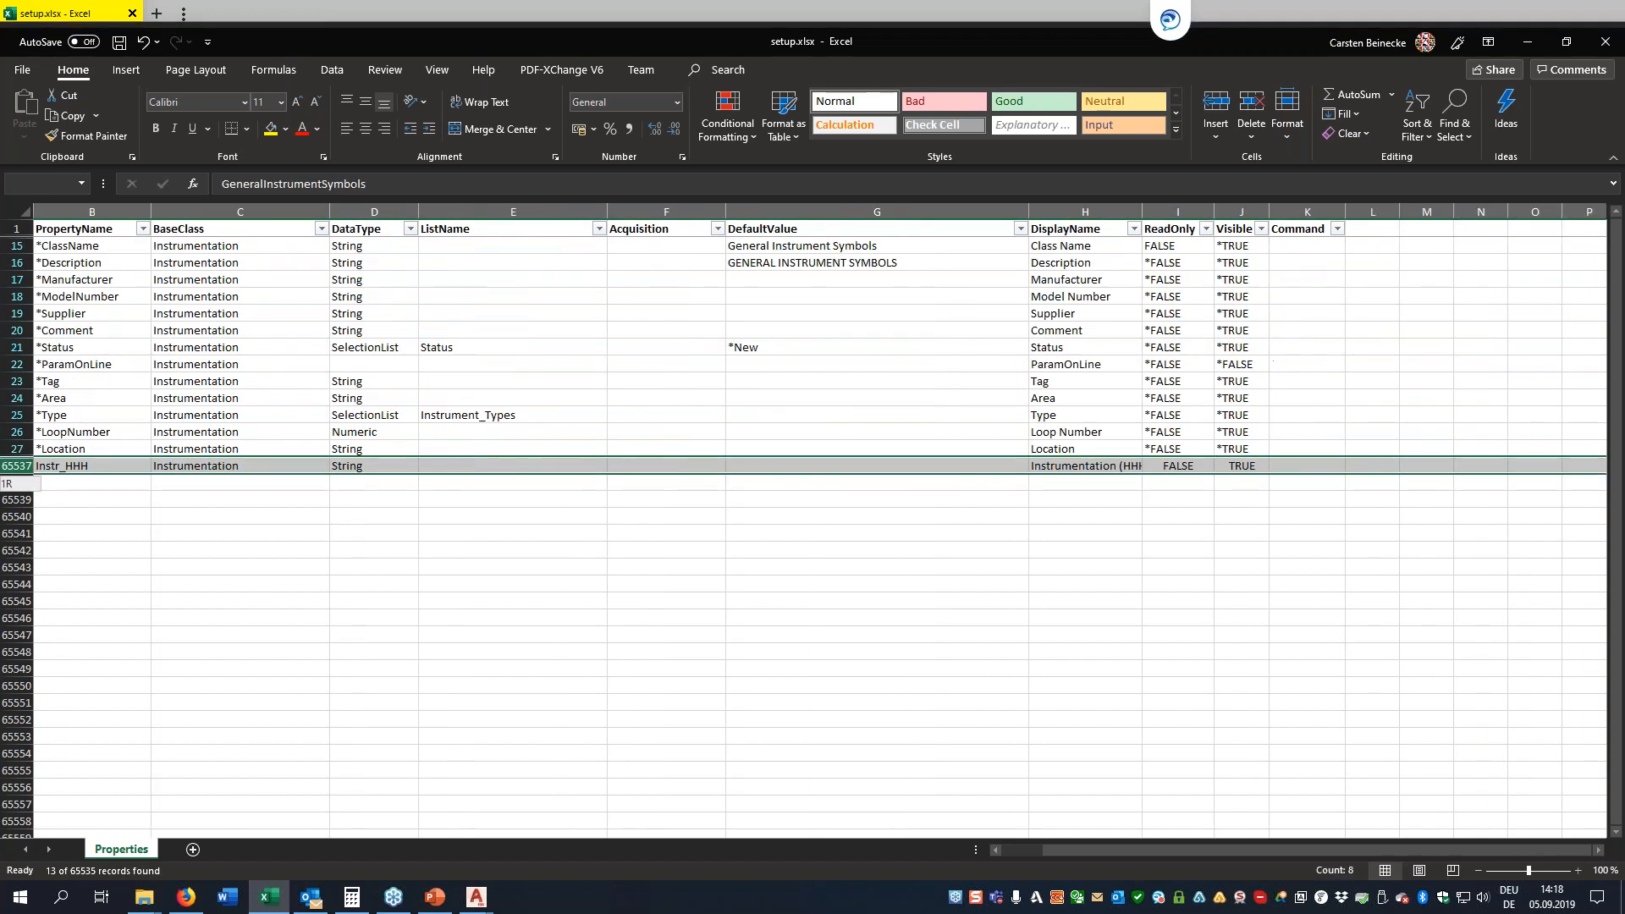
{"action": "key", "text": "ctrl+c"}
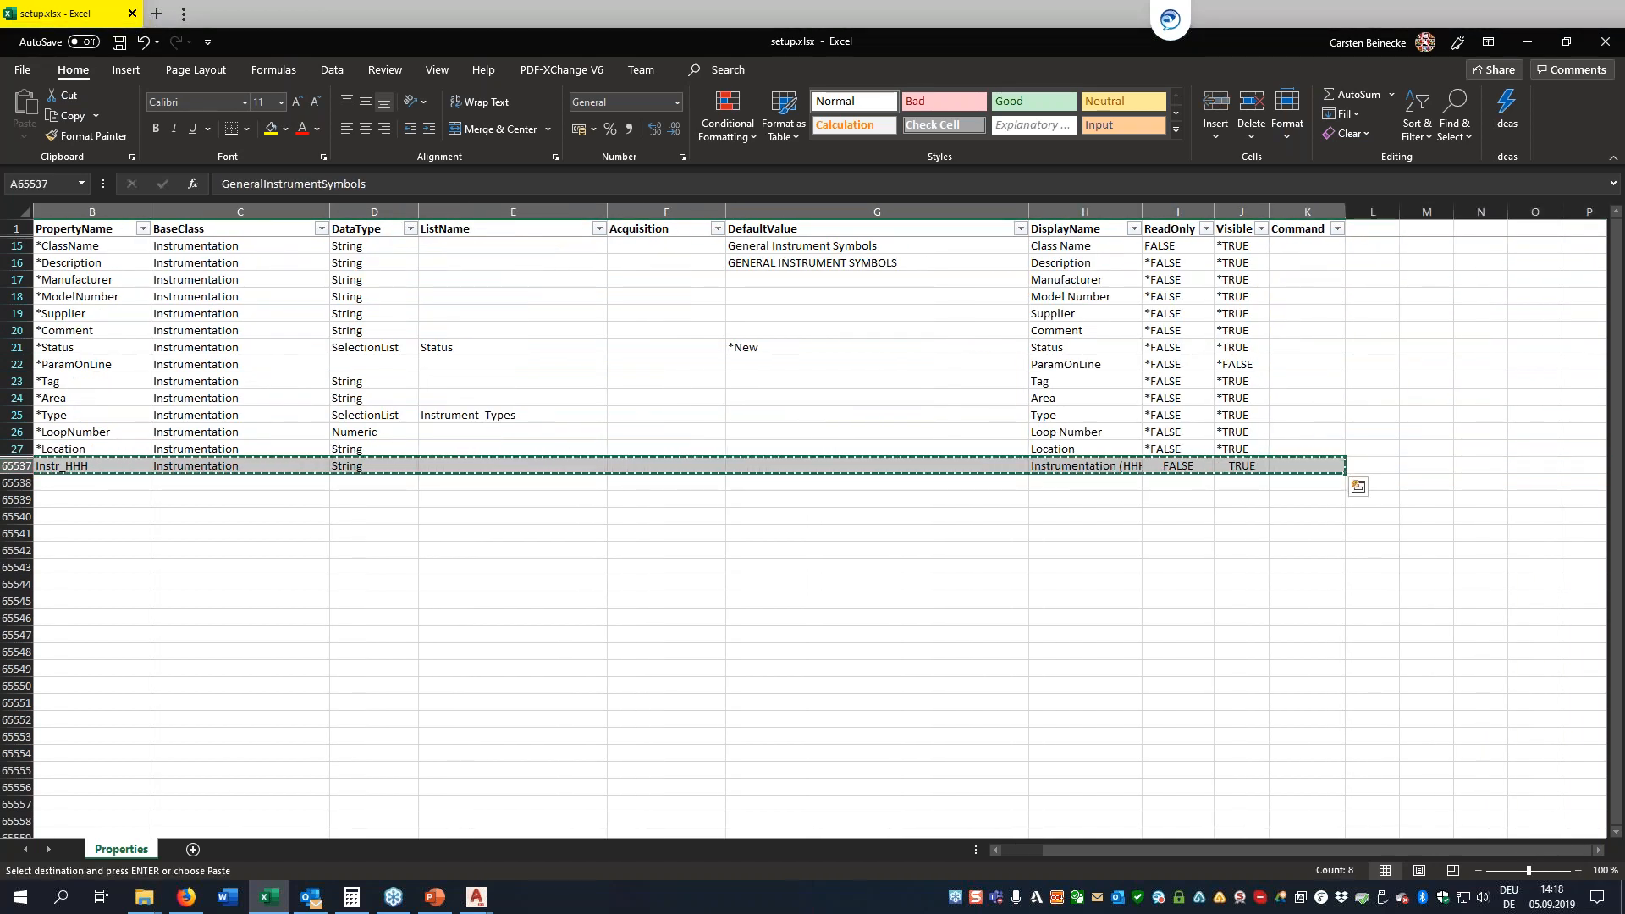
{"action": "key", "text": "shift+Down"}
{"action": "key", "text": "shift+Down"}
{"action": "key", "text": "shift+Down"}
{"action": "key", "text": "shift+Down"}
{"action": "key", "text": "shift+Down"}
{"action": "key", "text": "ctrl+v"}
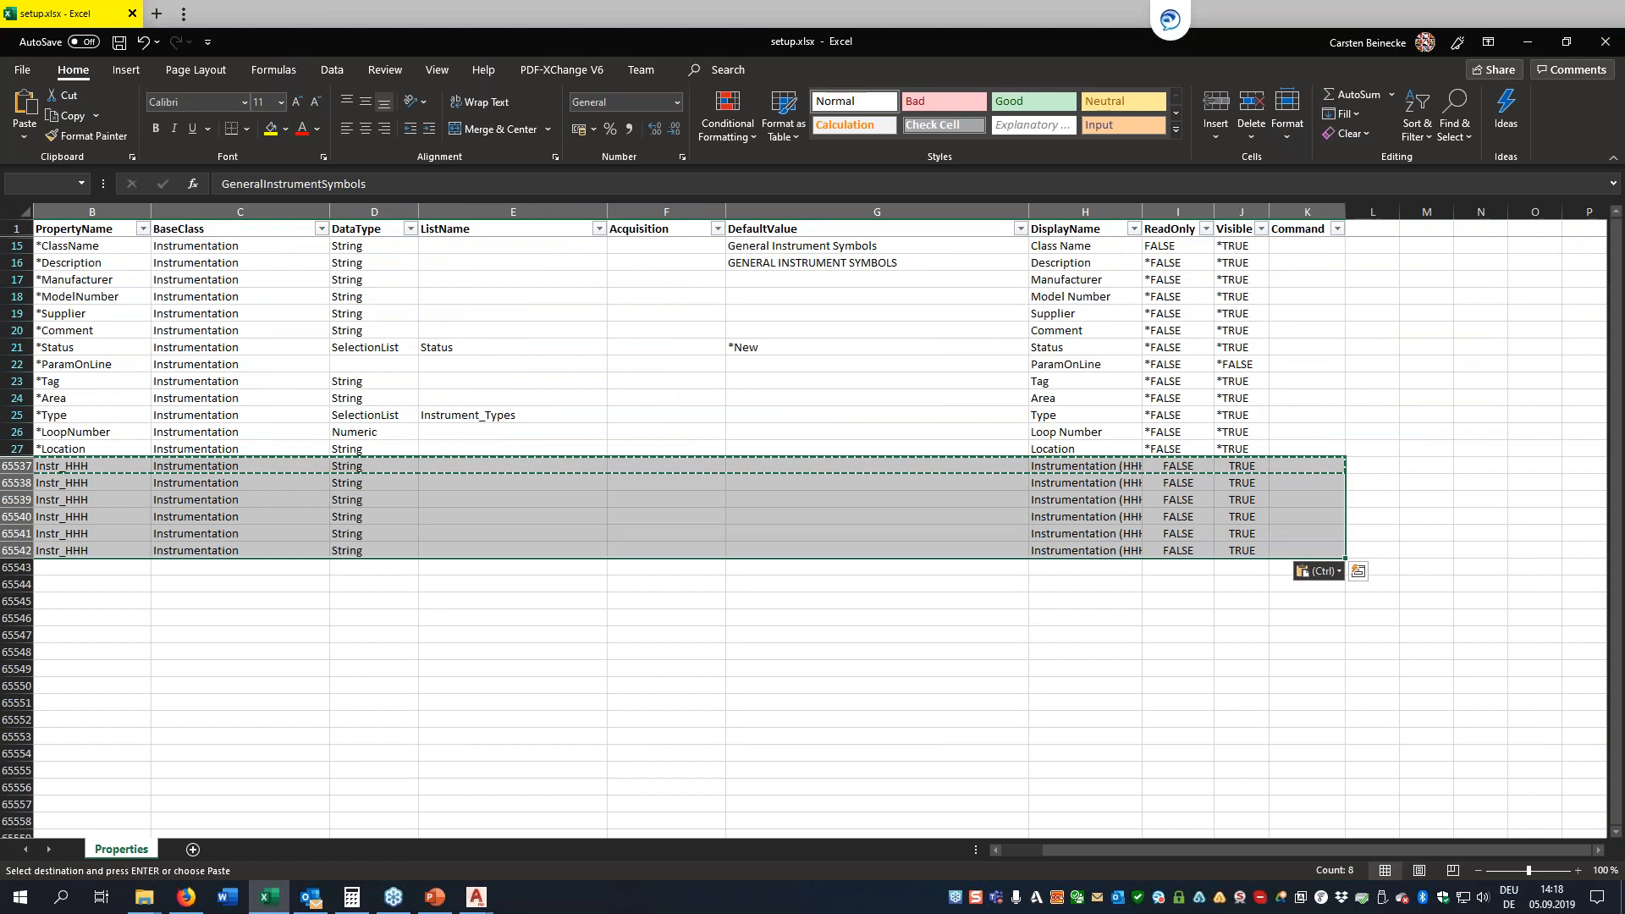
Set the PropertyName of the first two copied rows to Instr_HH and Instr_H
{"action": "key", "text": "Home"}
{"action": "key", "text": "Down"}
{"action": "key", "text": "Right"}
{"action": "key", "text": "F2"}
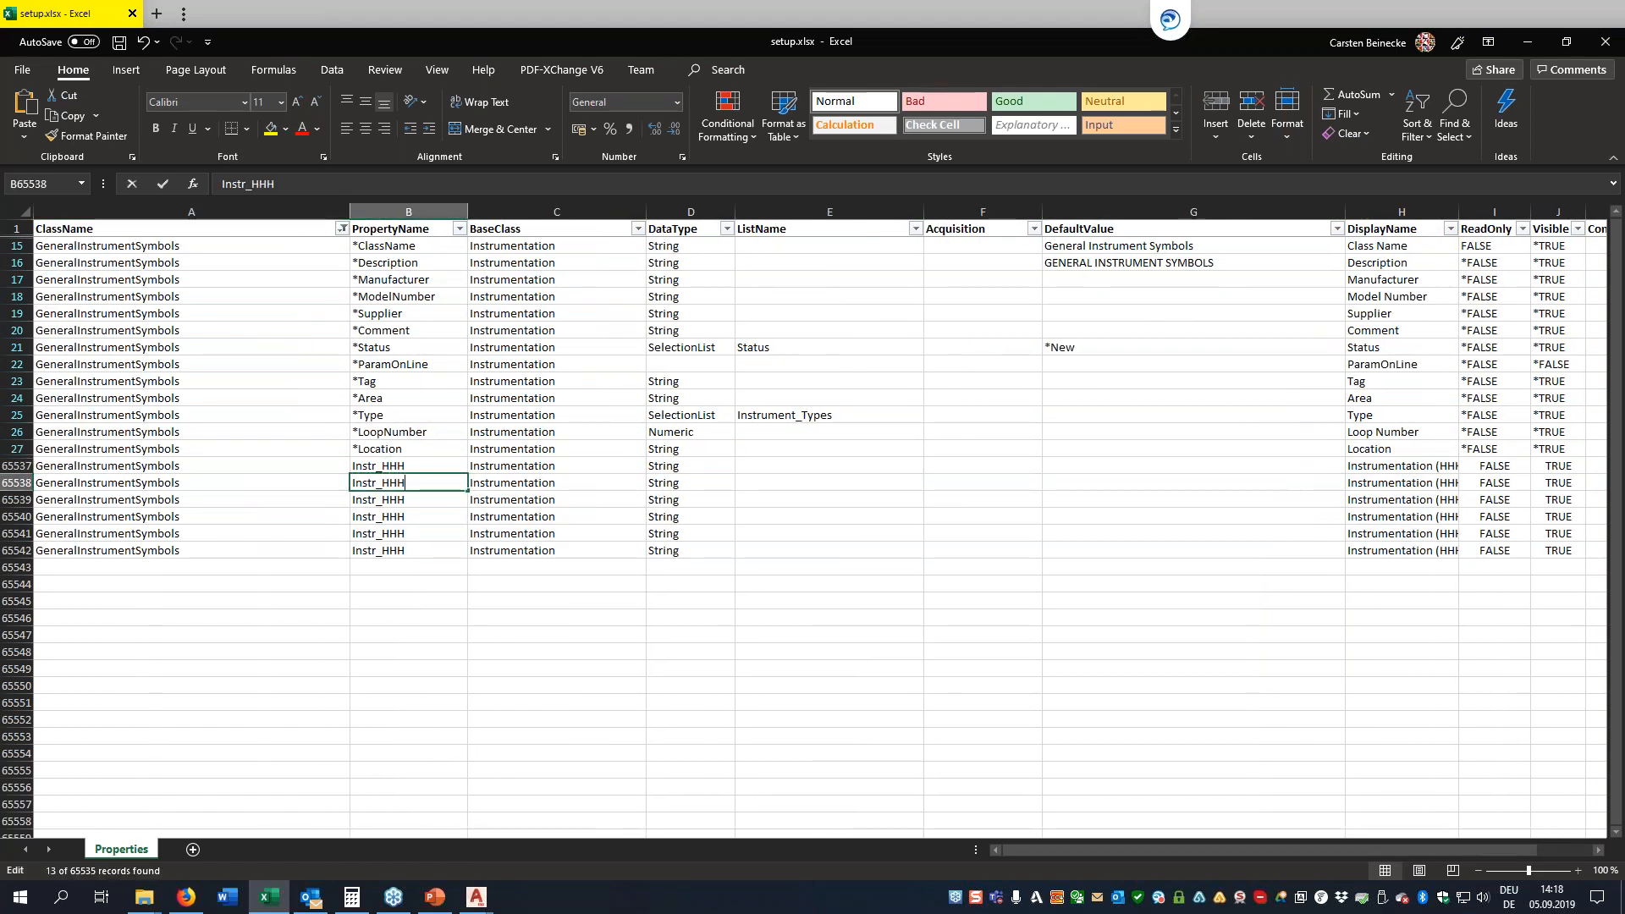
{"action": "key", "text": "BackSpace"}
{"action": "key", "text": "Return"}
{"action": "key", "text": "F2"}
{"action": "key", "text": "BackSpace"}
{"action": "key", "text": "BackSpace"}
{"action": "key", "text": "Return"}
Set the PropertyName of the last three copied rows to Instr_L, Instr_LL and Instr_LLL
{"action": "key", "text": "F2"}
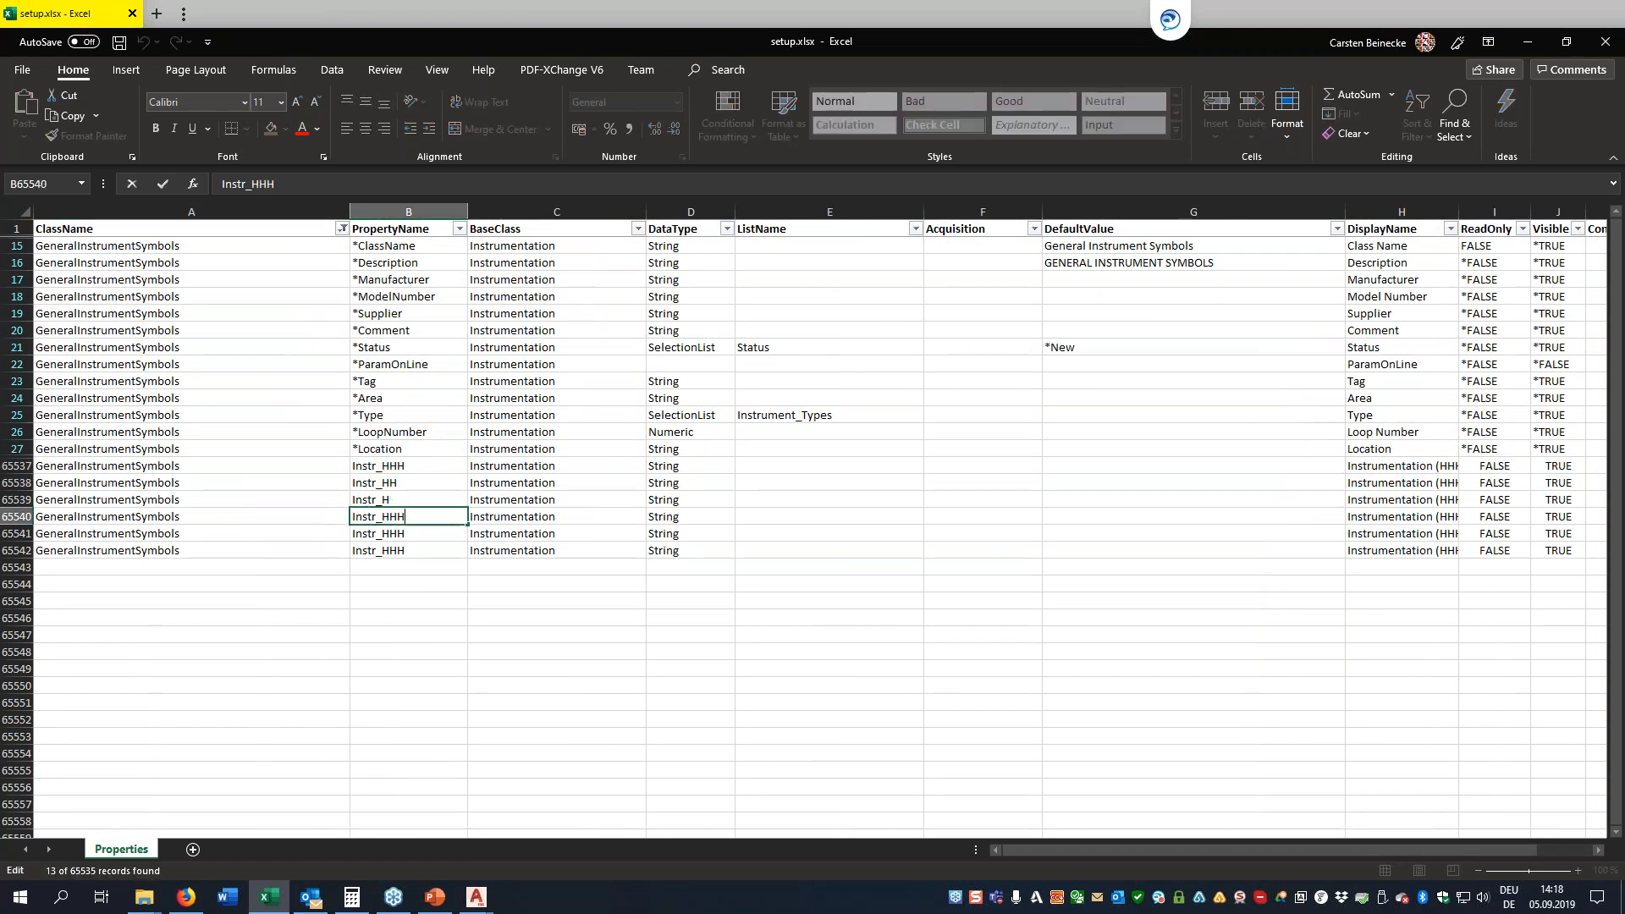
{"action": "type", "text": "L"}
{"action": "key", "text": "Return"}
{"action": "key", "text": "F2"}
{"action": "key", "text": "BackSpace"}
{"action": "key", "text": "BackSpace"}
{"action": "key", "text": "BackSpace"}
{"action": "type", "text": "LL"}
{"action": "key", "text": "Return"}
{"action": "key", "text": "F2"}
{"action": "key", "text": "BackSpace"}
{"action": "key", "text": "BackSpace"}
{"action": "key", "text": "BackSpace"}
{"action": "type", "text": "LLL"}
Set the DisplayName of the Instr_HH and Instr_H rows to "Instrumentation (HH)" and "Instrumentation (H)"
{"action": "key", "text": "Tab"}
{"action": "key", "text": "Tab"}
{"action": "key", "text": "Tab"}
{"action": "key", "text": "Tab"}
{"action": "key", "text": "Tab"}
{"action": "key", "text": "Tab"}
{"action": "key", "text": "Tab"}
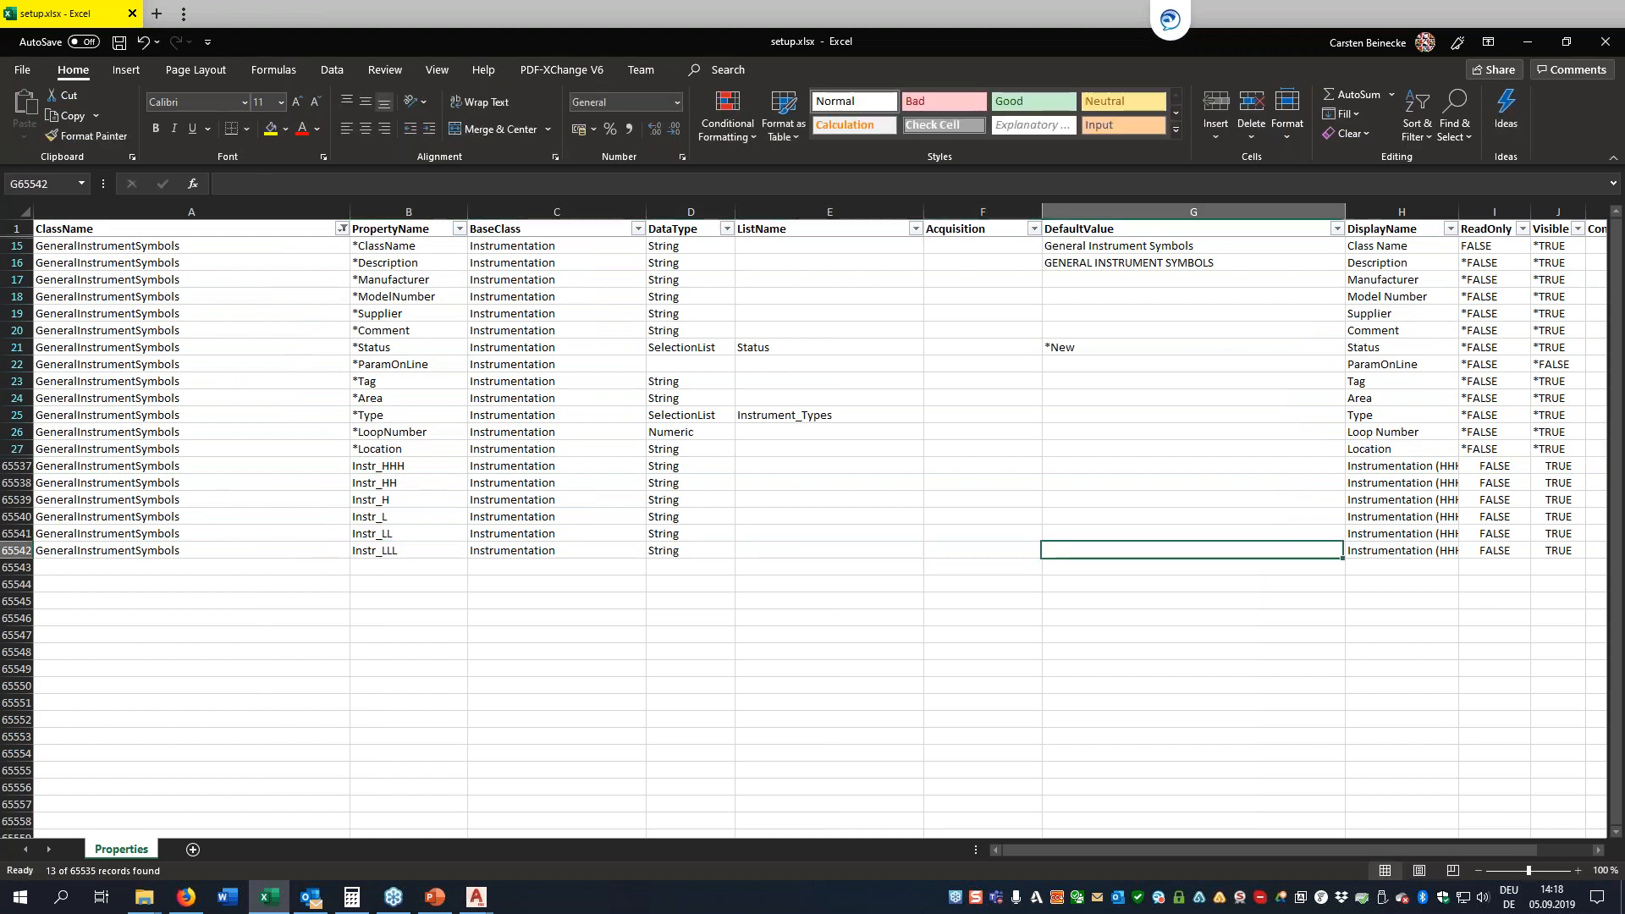
{"action": "key", "text": "Up"}
{"action": "key", "text": "Up"}
{"action": "key", "text": "Up"}
{"action": "key", "text": "Left"}
{"action": "key", "text": "Left"}
{"action": "key", "text": "Up"}
{"action": "key", "text": "Right"}
{"action": "key", "text": "F2"}
{"action": "type", "text": "H)"}
{"action": "key", "text": "Return"}
{"action": "key", "text": "F2"}
{"action": "key", "text": "BackSpace"}
{"action": "key", "text": "BackSpace"}
{"action": "key", "text": "BackSpace"}
{"action": "type", "text": ")"}
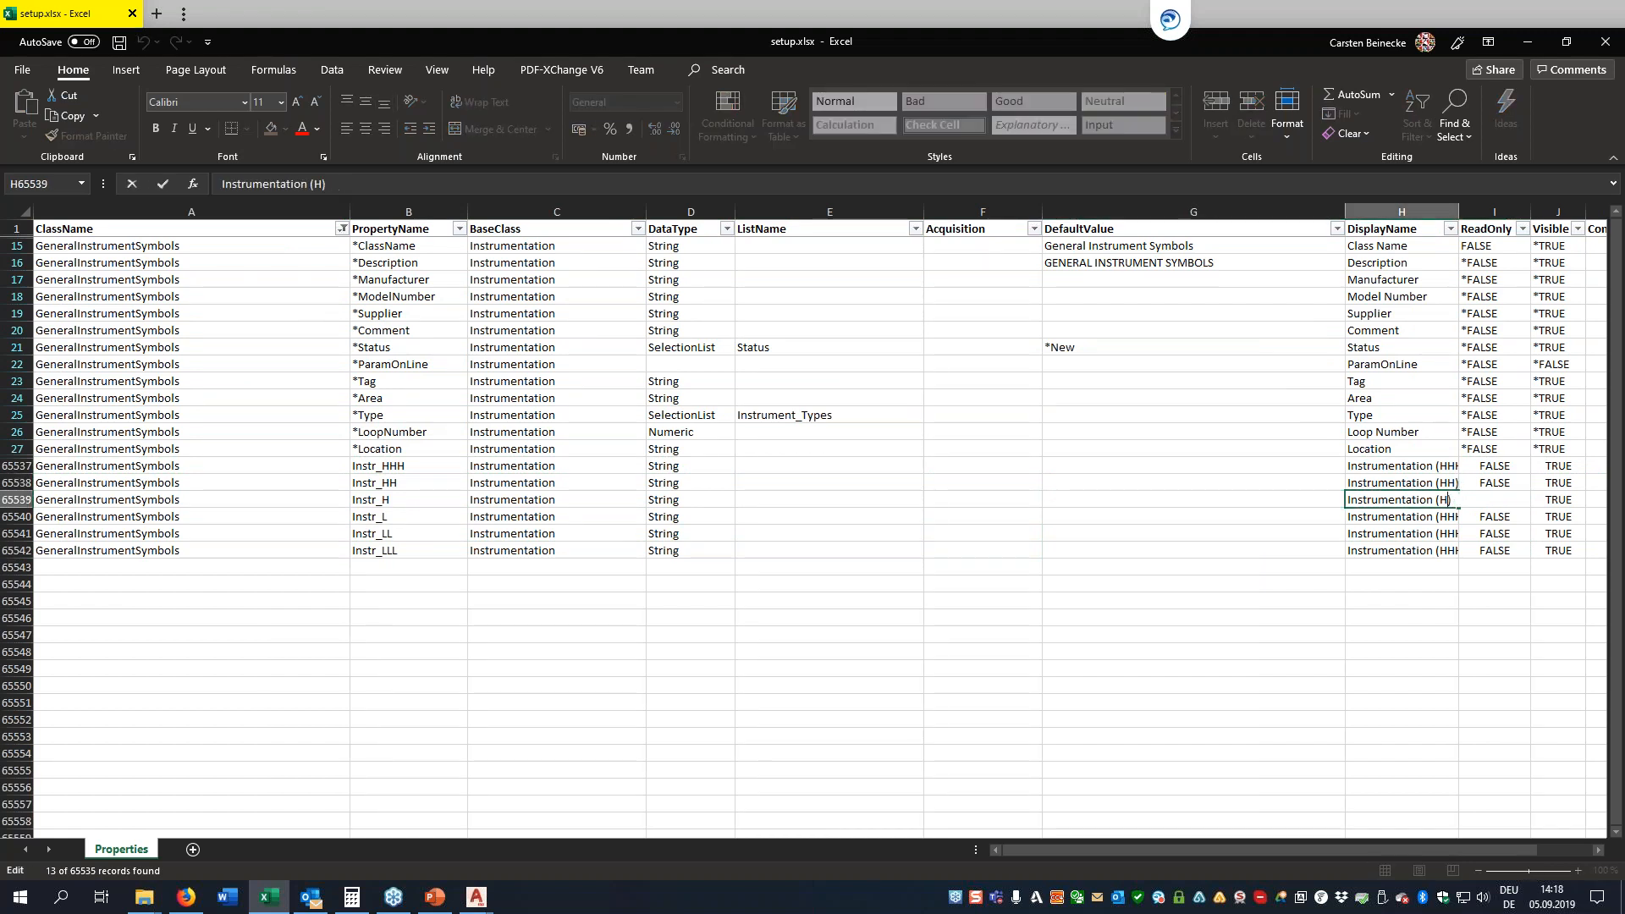
{"action": "key", "text": "Return"}
Set the DisplayName of the Instr_L, Instr_LL and Instr_LLL rows to "Instrumentation (L)", "Instrumentation (LL)" and "Instrumentation (LLL)"
{"action": "key", "text": "F2"}
{"action": "key", "text": "Left"}
{"action": "key", "text": "BackSpace"}
{"action": "key", "text": "BackSpace"}
{"action": "key", "text": "BackSpace"}
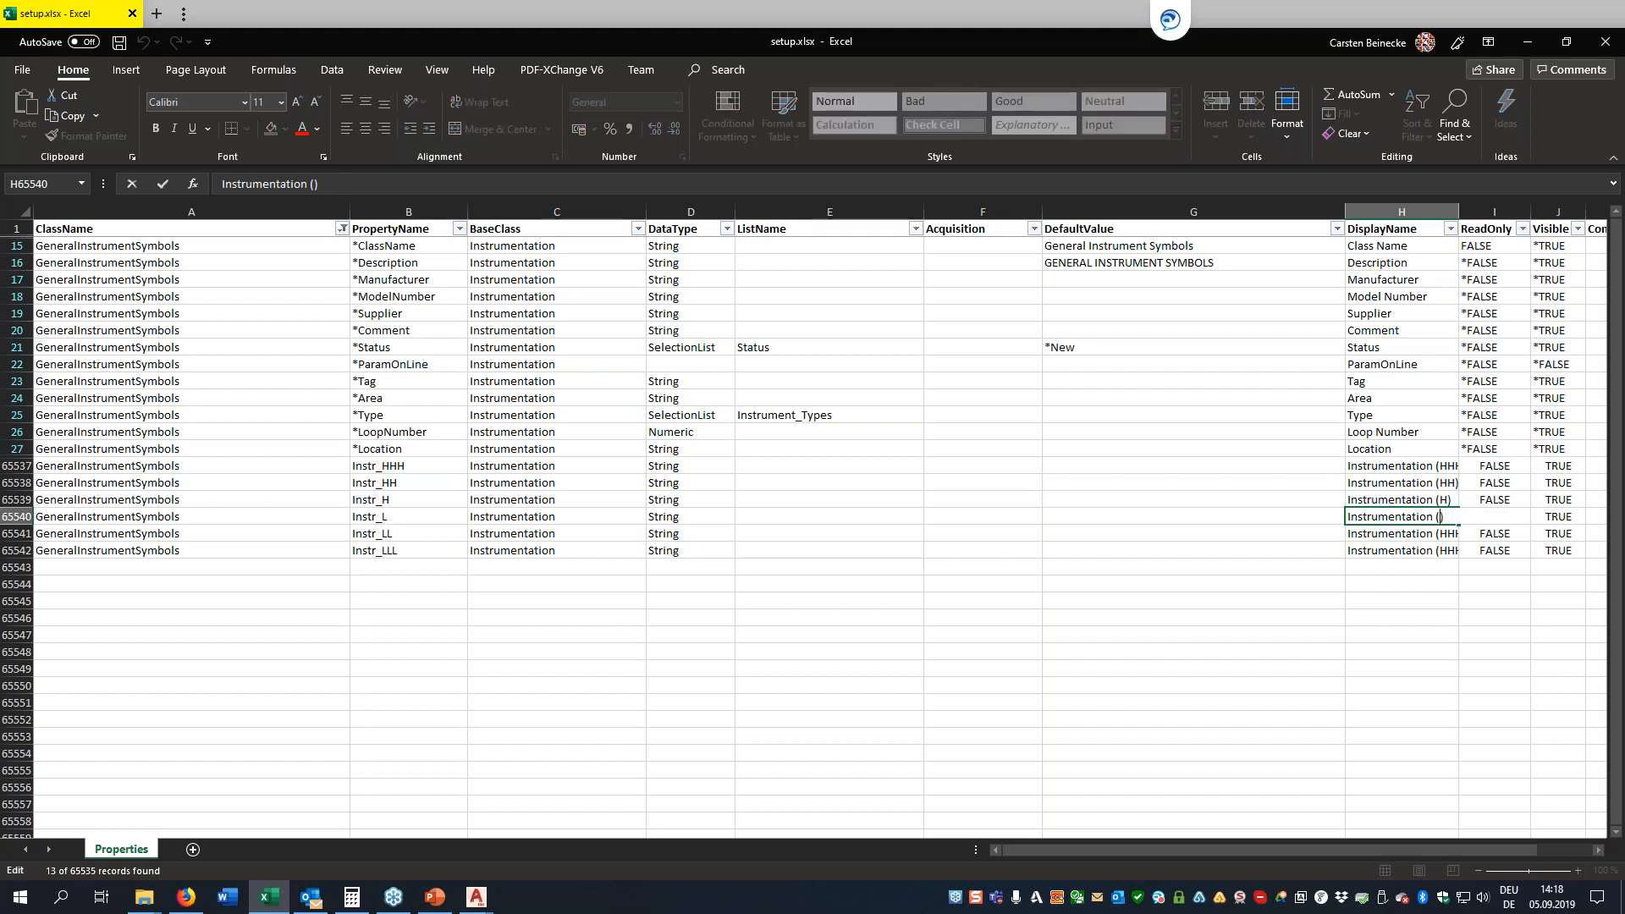
{"action": "type", "text": "L"}
{"action": "key", "text": "Return"}
{"action": "key", "text": "F2"}
{"action": "key", "text": "Left"}
{"action": "key", "text": "BackSpace"}
{"action": "key", "text": "BackSpace"}
{"action": "key", "text": "BackSpace"}
{"action": "type", "text": "LL"}
{"action": "key", "text": "Return"}
{"action": "key", "text": "F2"}
{"action": "key", "text": "Left"}
{"action": "key", "text": "BackSpace"}
{"action": "key", "text": "BackSpace"}
{"action": "key", "text": "BackSpace"}
{"action": "type", "text": "LLL"}
{"action": "key", "text": "Return"}
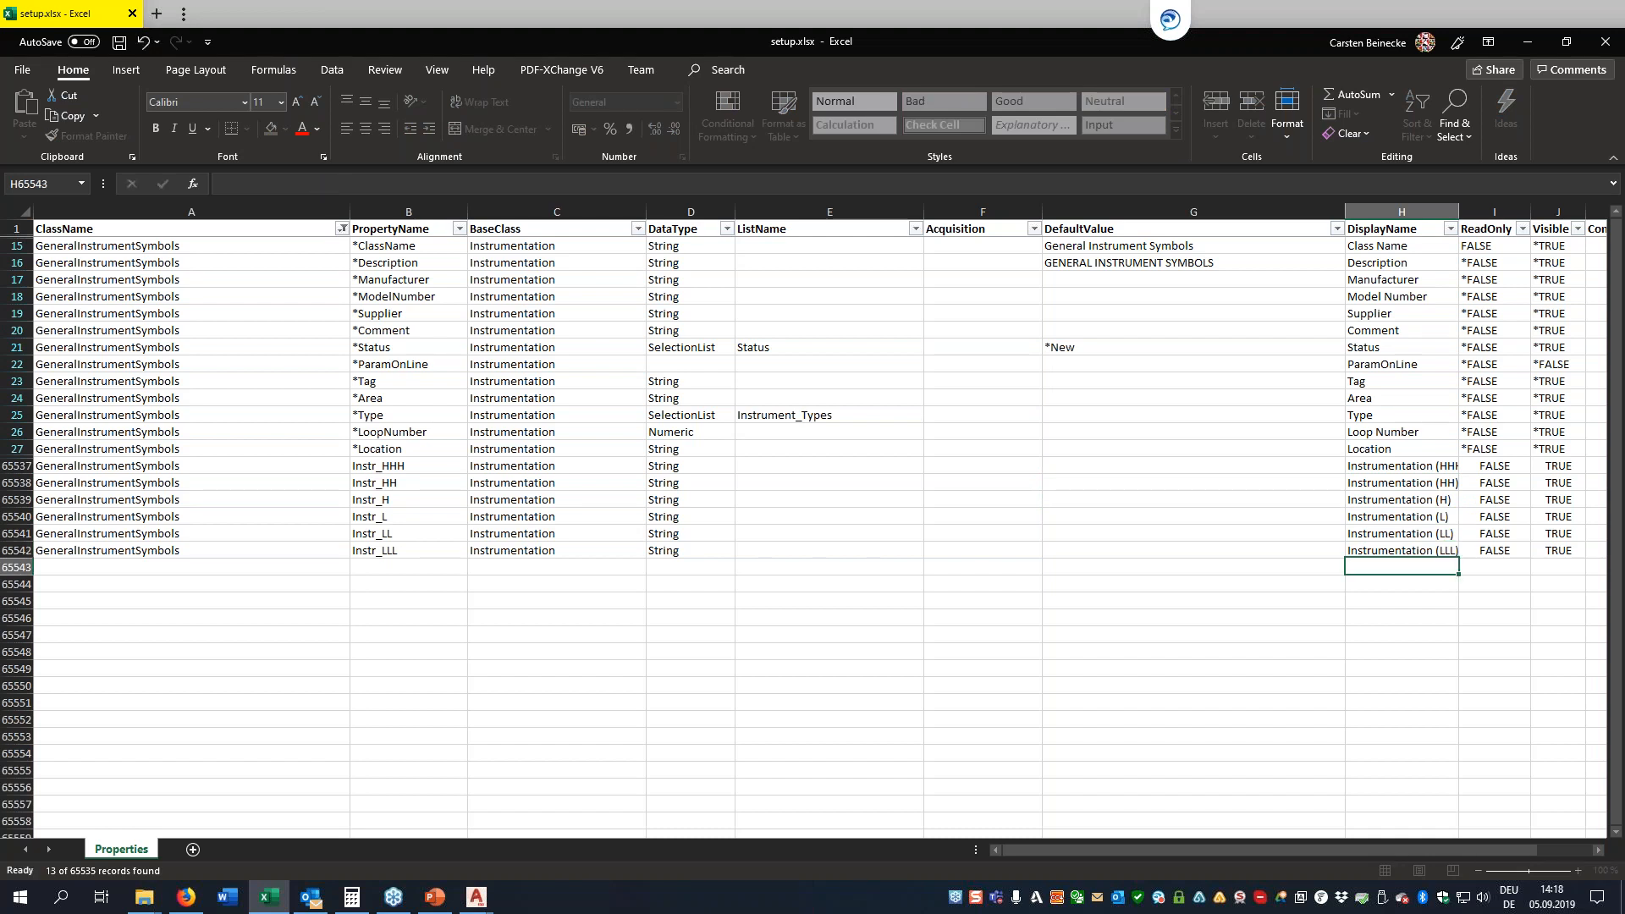
Save the setup.xlsx workbook with the six new instrument properties
{"action": "key", "text": "Up"}
{"action": "key", "text": "Left"}
{"action": "key", "text": "Left"}
{"action": "key", "text": "Left"}
{"action": "key", "text": "Left"}
{"action": "key", "text": "Left"}
{"action": "key", "text": "Left"}
{"action": "key", "text": "Left"}
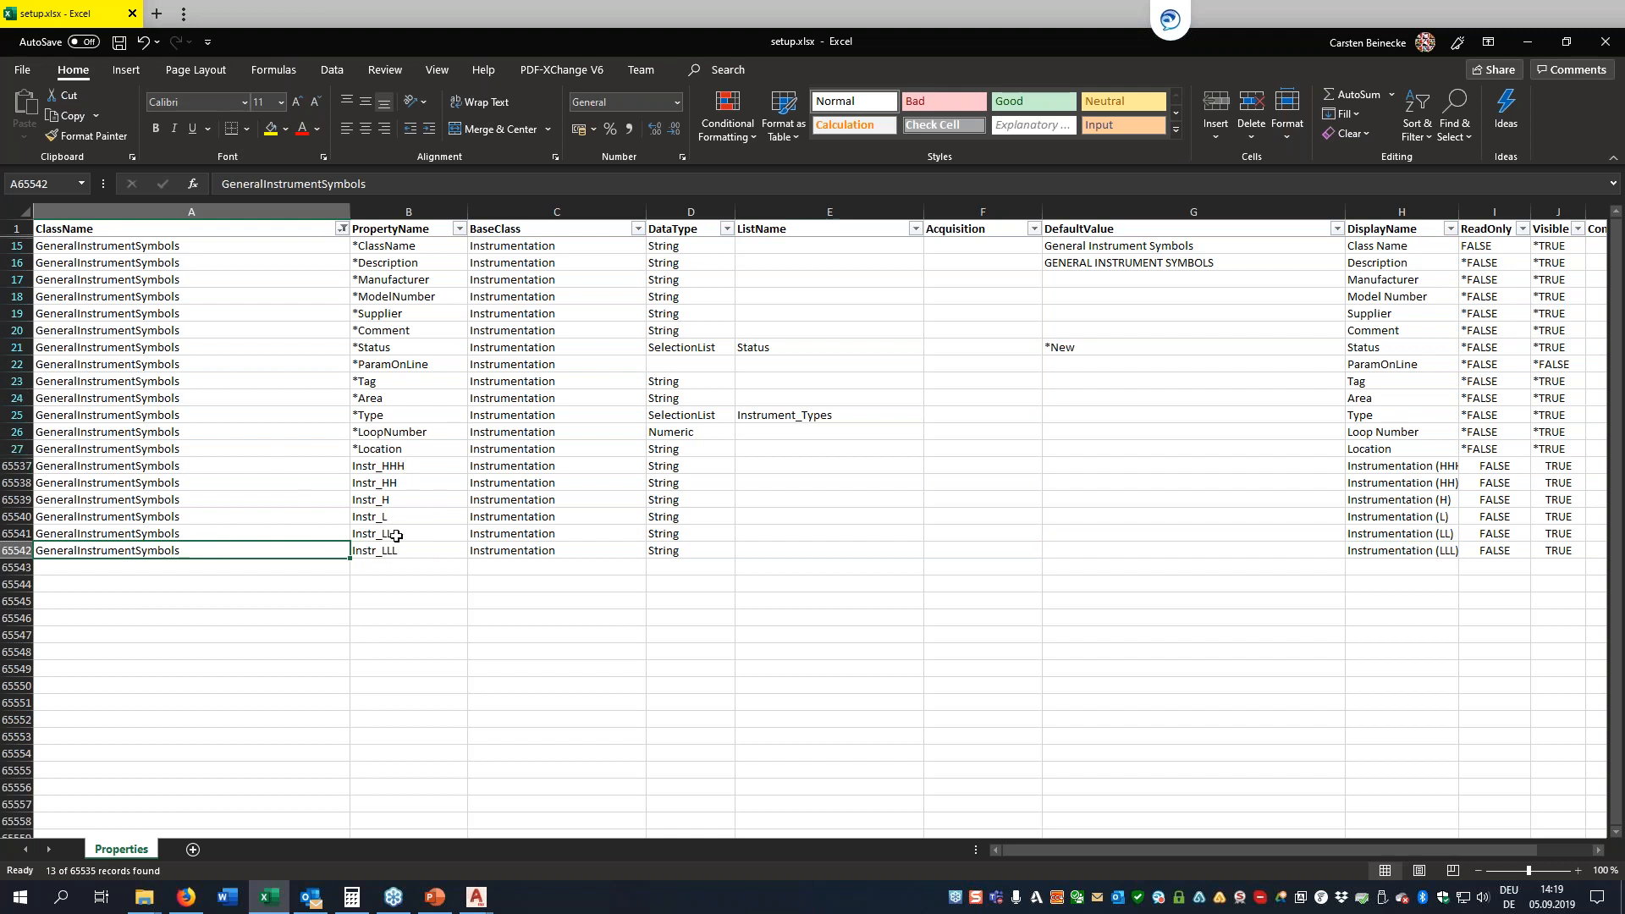
{"action": "key", "text": "ctrl+s"}
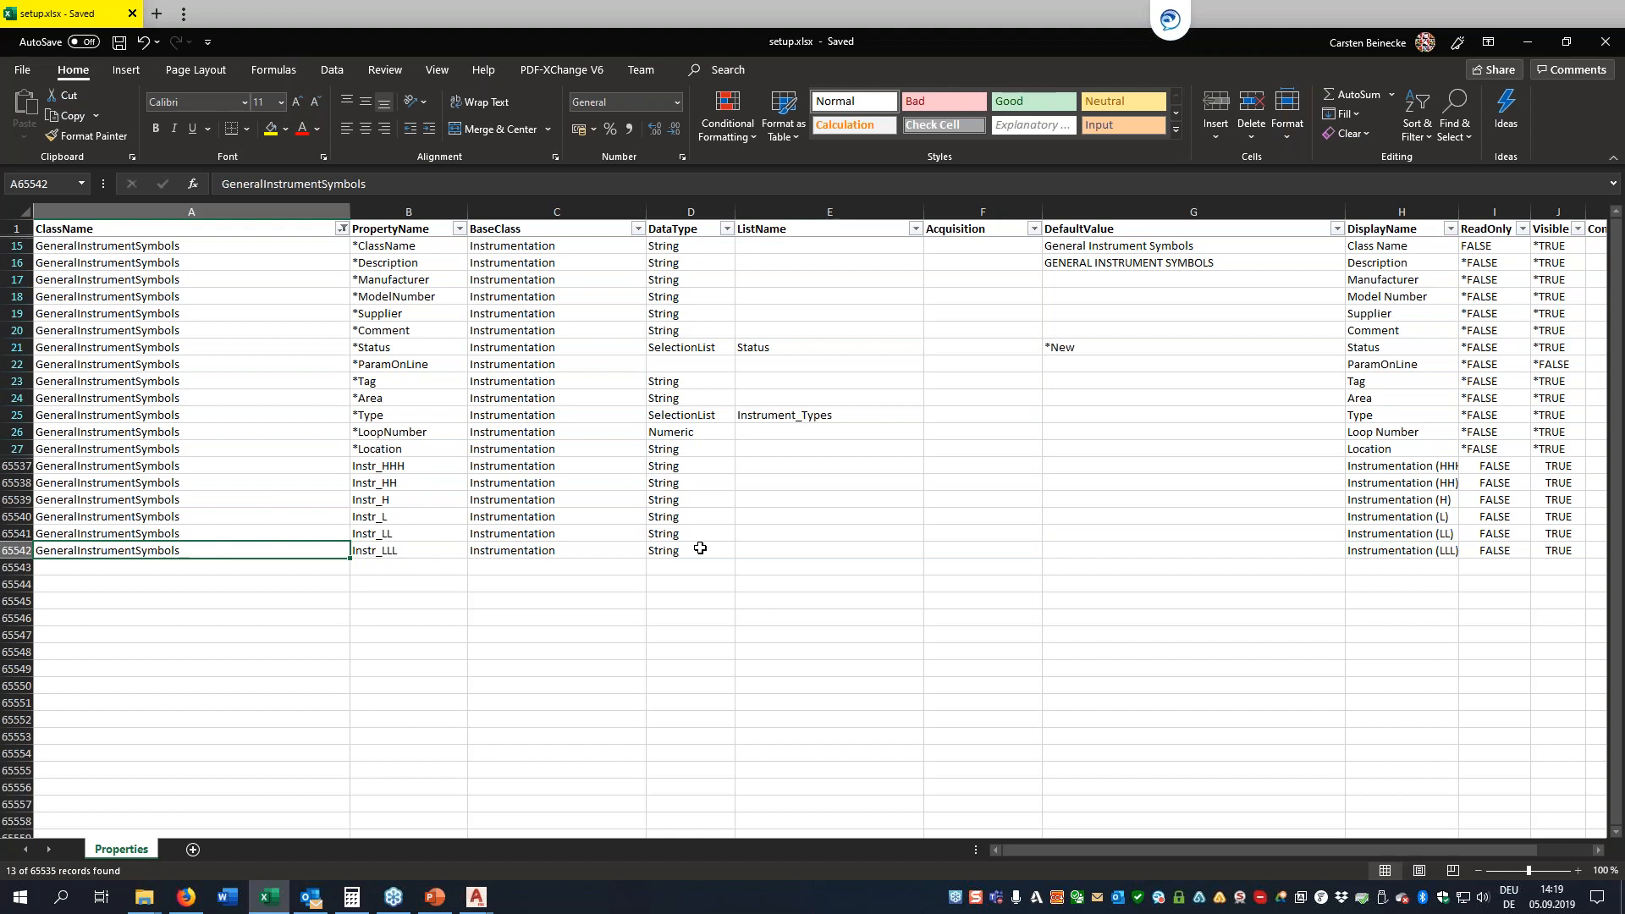
{"action": "left_click", "coordinate": [1070, 451]}
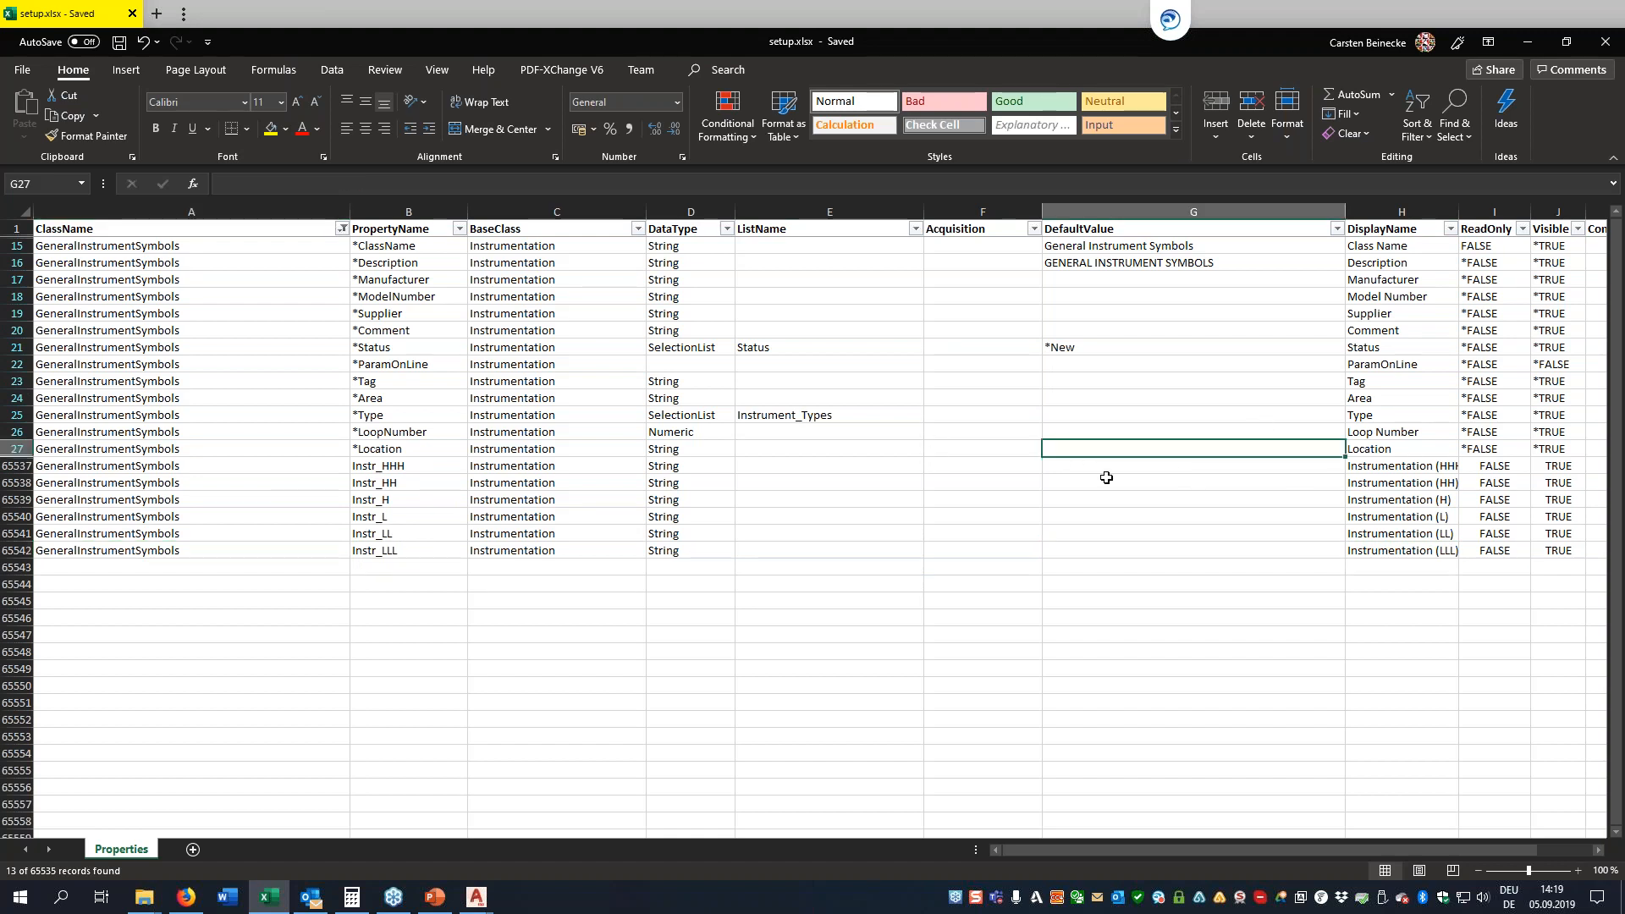
{"action": "key", "text": "Return"}
{"action": "key", "text": "Return"}
{"action": "key", "text": "Return"}
{"action": "key", "text": "Return"}
{"action": "key", "text": "Return"}
{"action": "key", "text": "Return"}
{"action": "key", "text": "Return"}
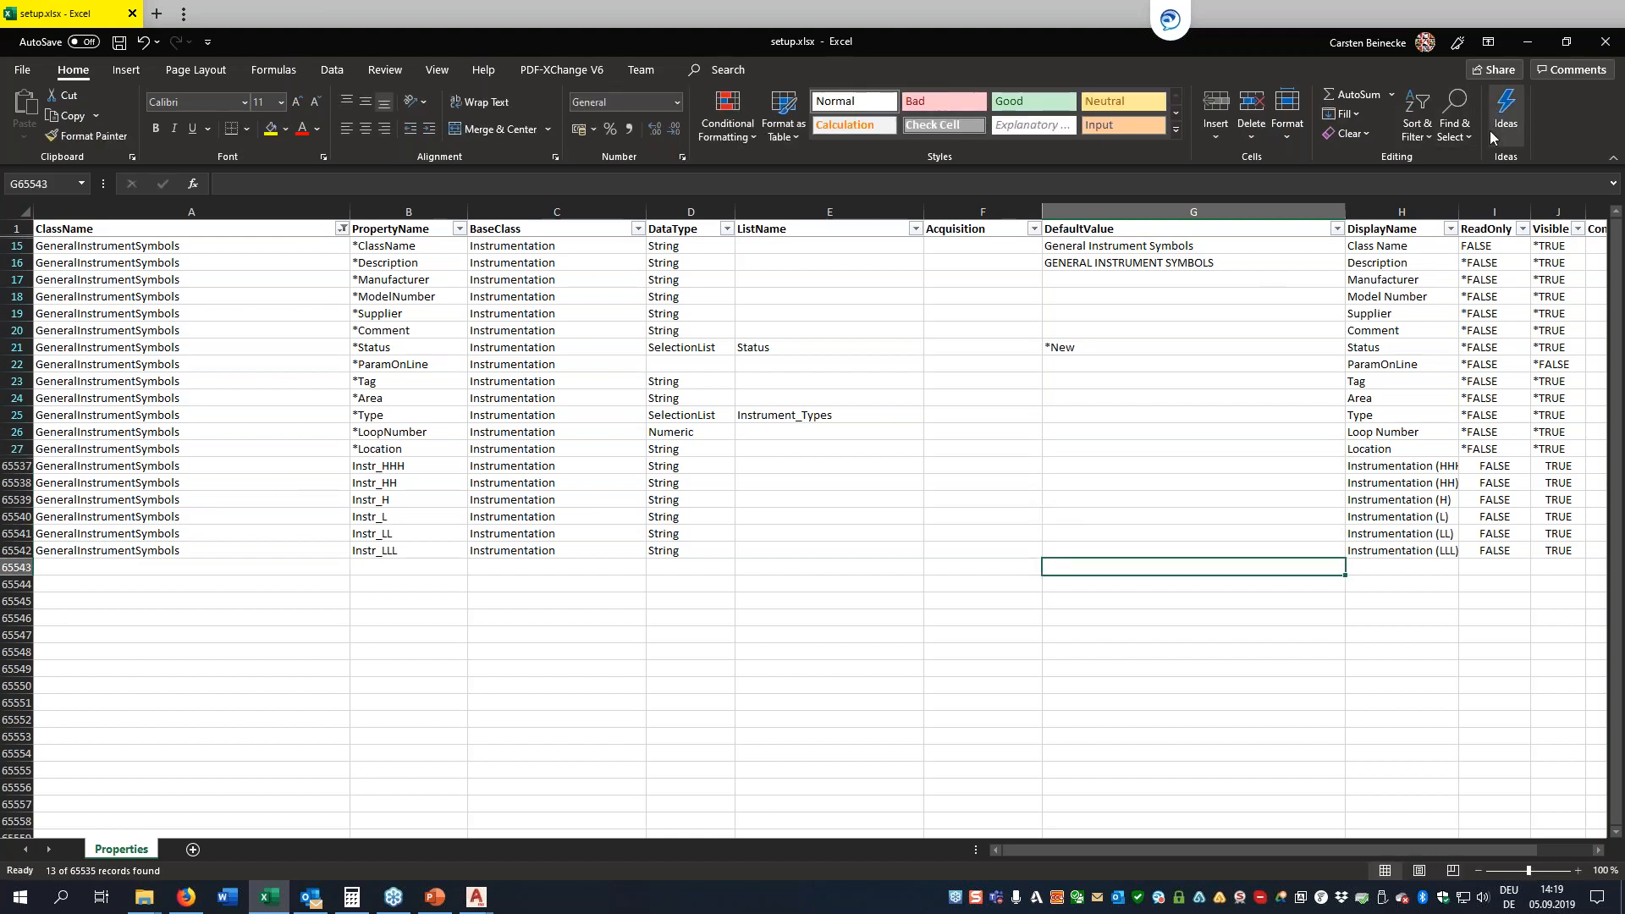
Close the setup workbook and start a Project Setup import of class properties in AutoCAD Plant 3D
{"action": "left_click", "coordinate": [1605, 42]}
{"action": "left_click", "coordinate": [744, 471]}
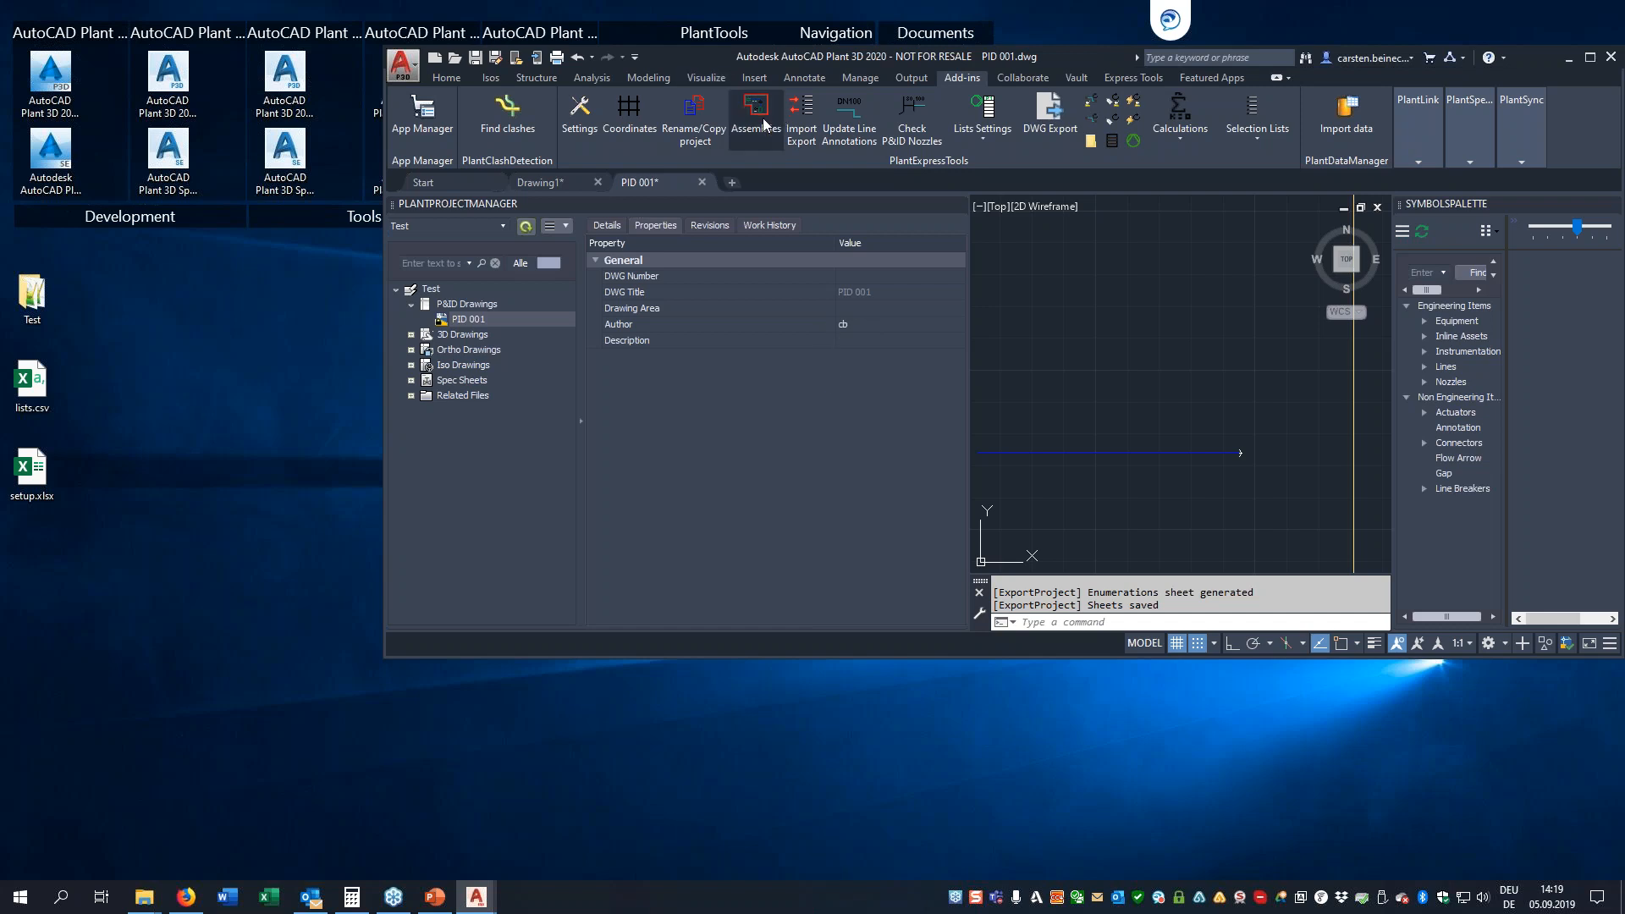
{"action": "left_click", "coordinate": [808, 116]}
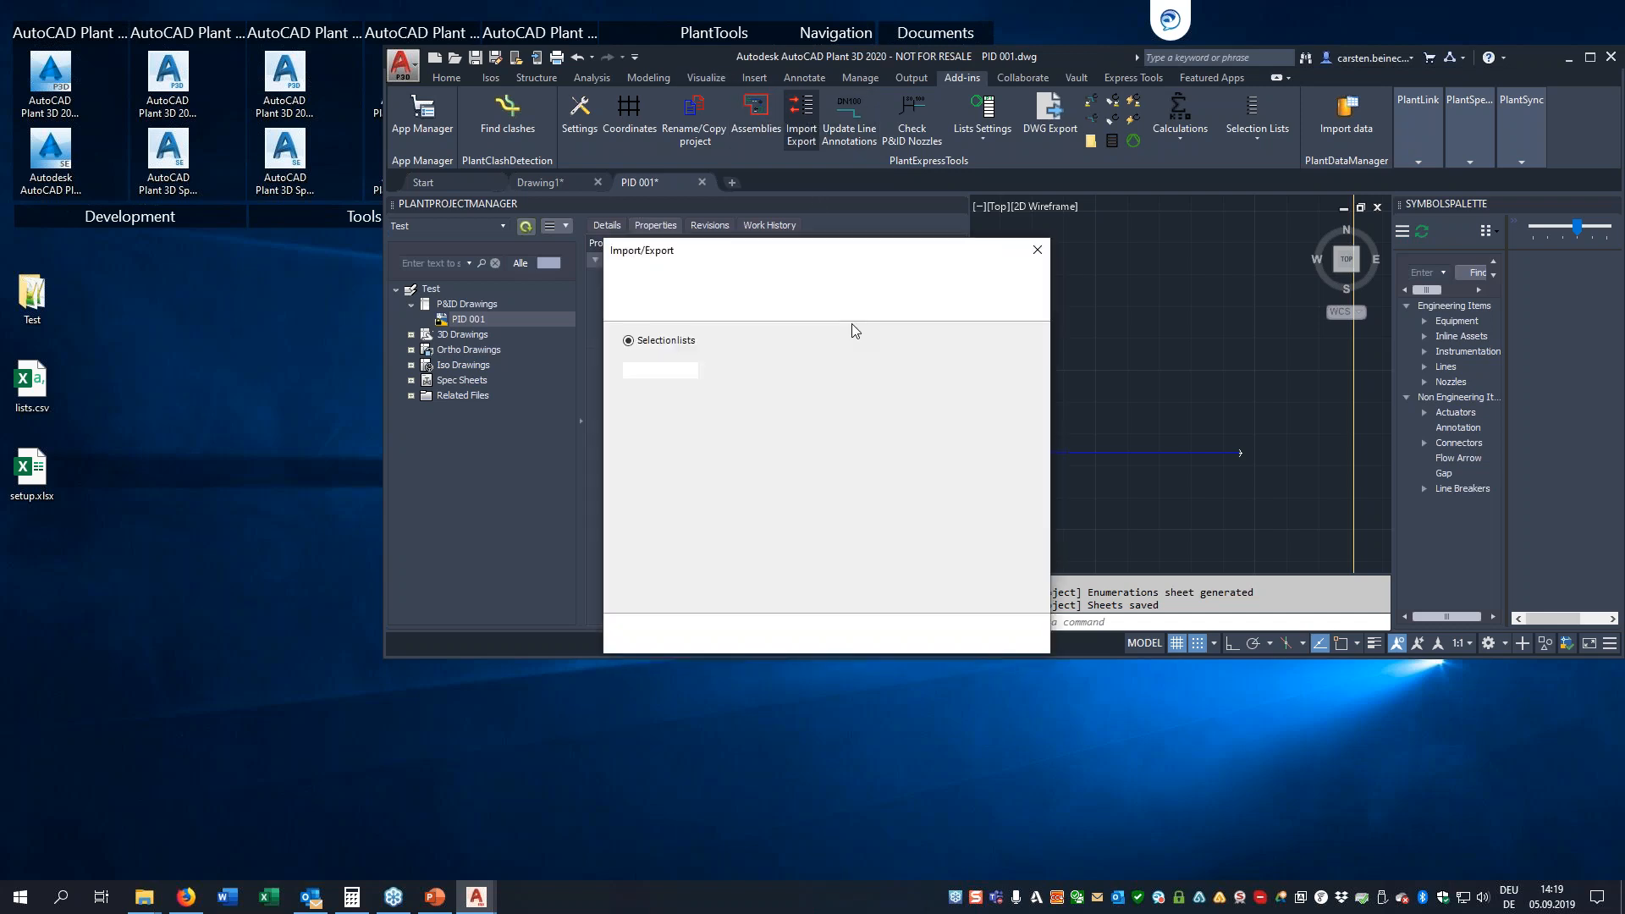
{"action": "left_click", "coordinate": [684, 374]}
{"action": "left_click", "coordinate": [928, 640]}
{"action": "left_click", "coordinate": [929, 641]}
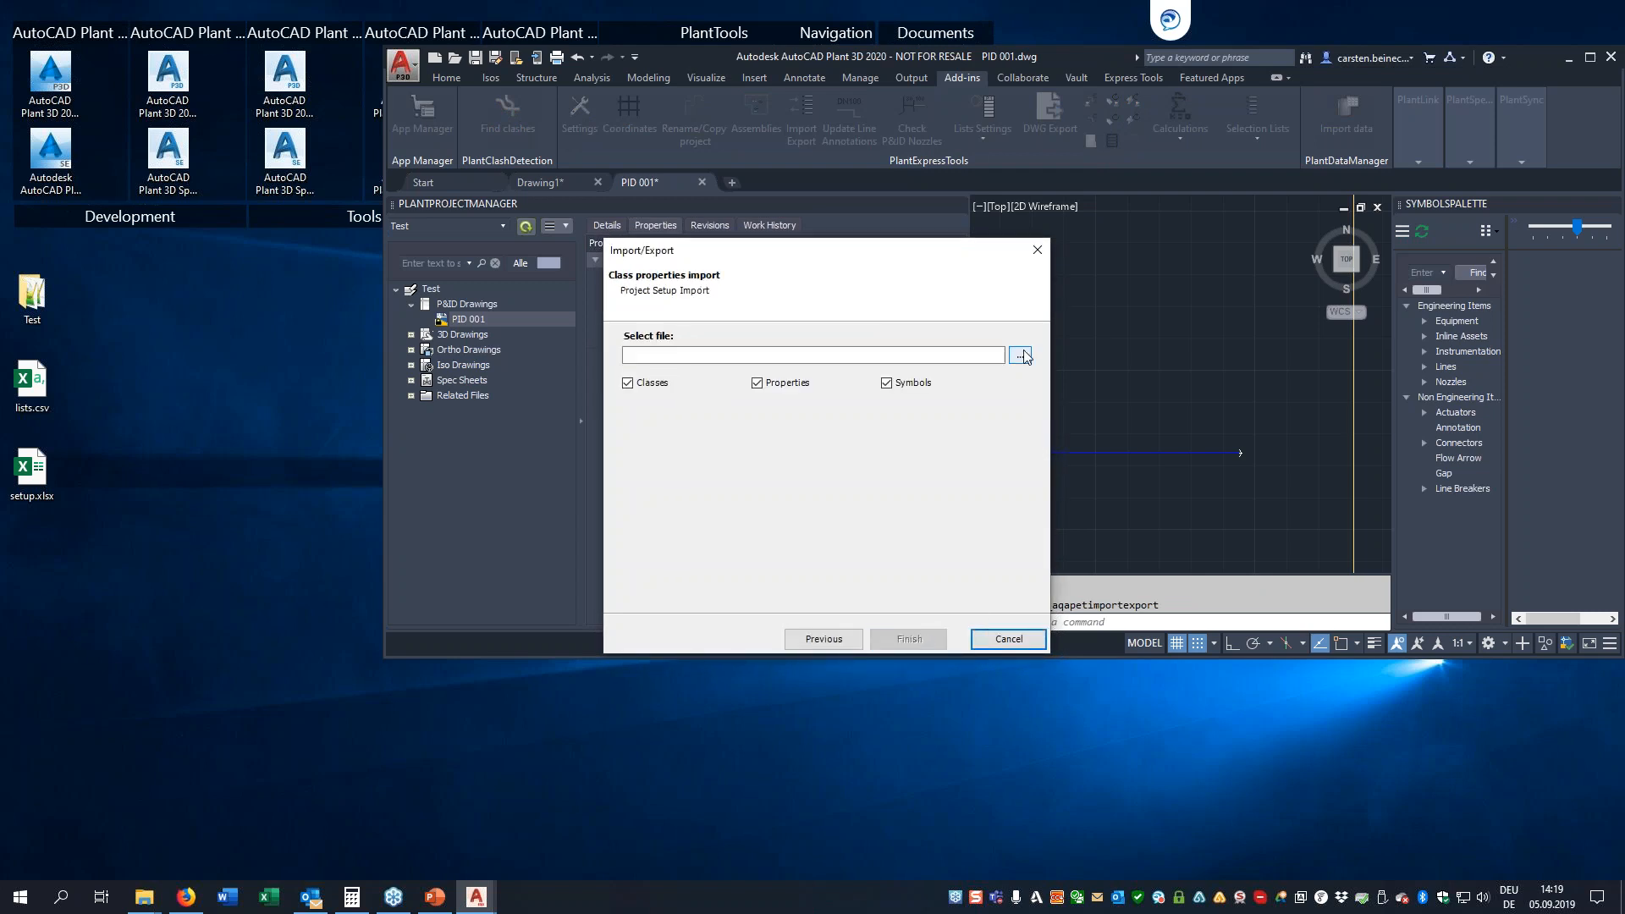
Import only the Properties from setup.xlsx on the Desktop, excluding Classes and Symbols
{"action": "double_click", "coordinate": [787, 381]}
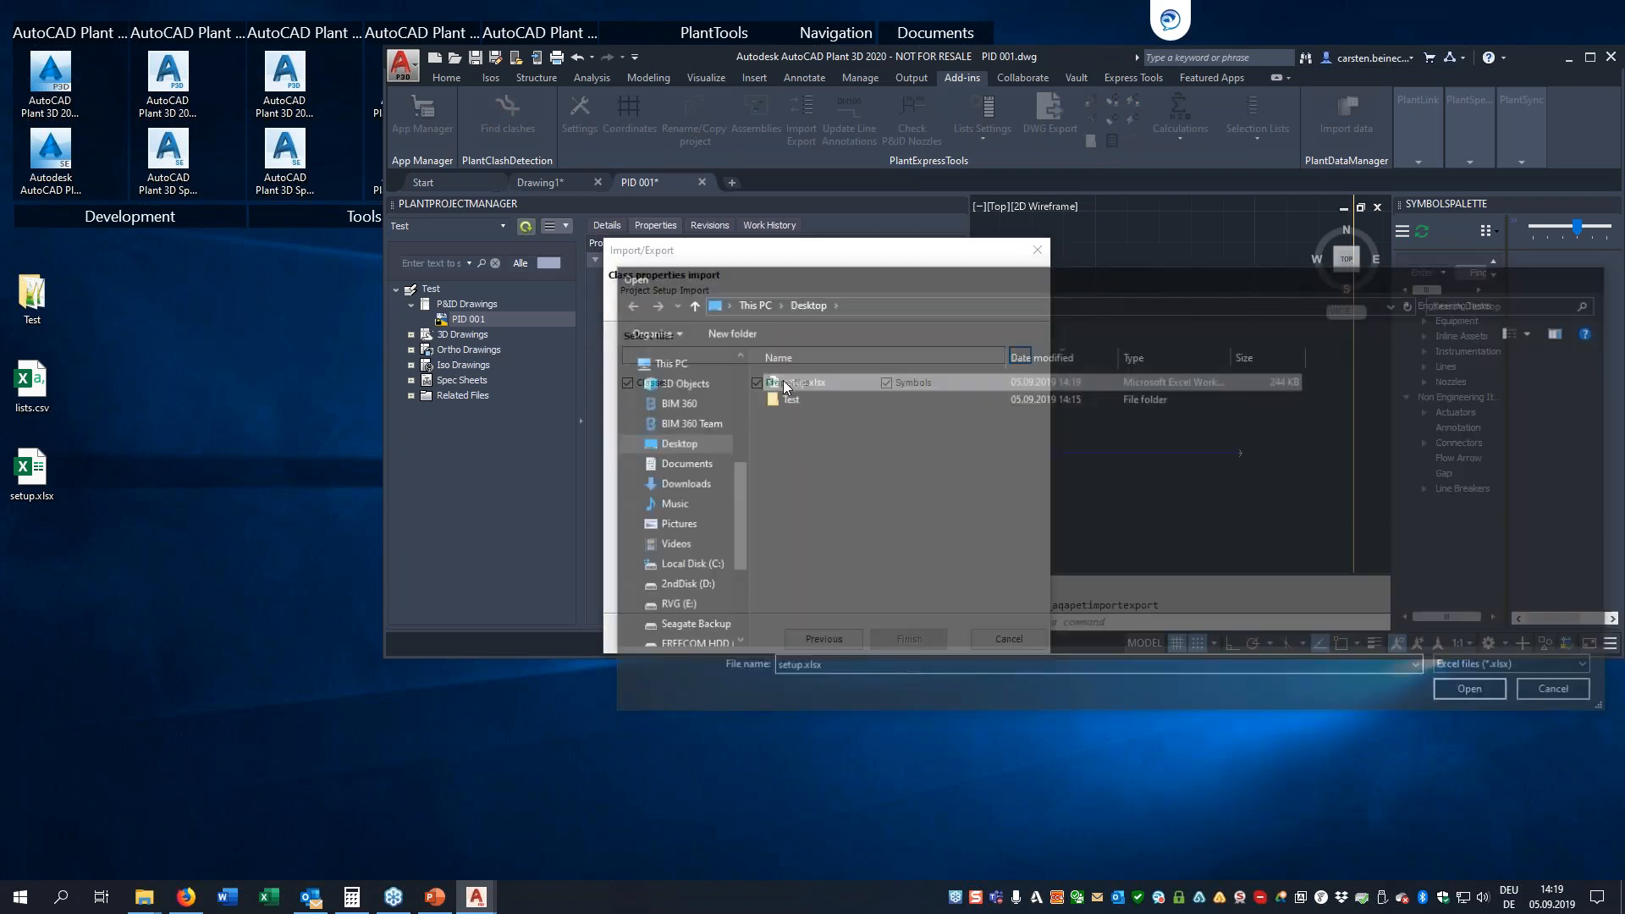
{"action": "left_click", "coordinate": [886, 382]}
{"action": "left_click", "coordinate": [628, 383]}
{"action": "left_click", "coordinate": [928, 633]}
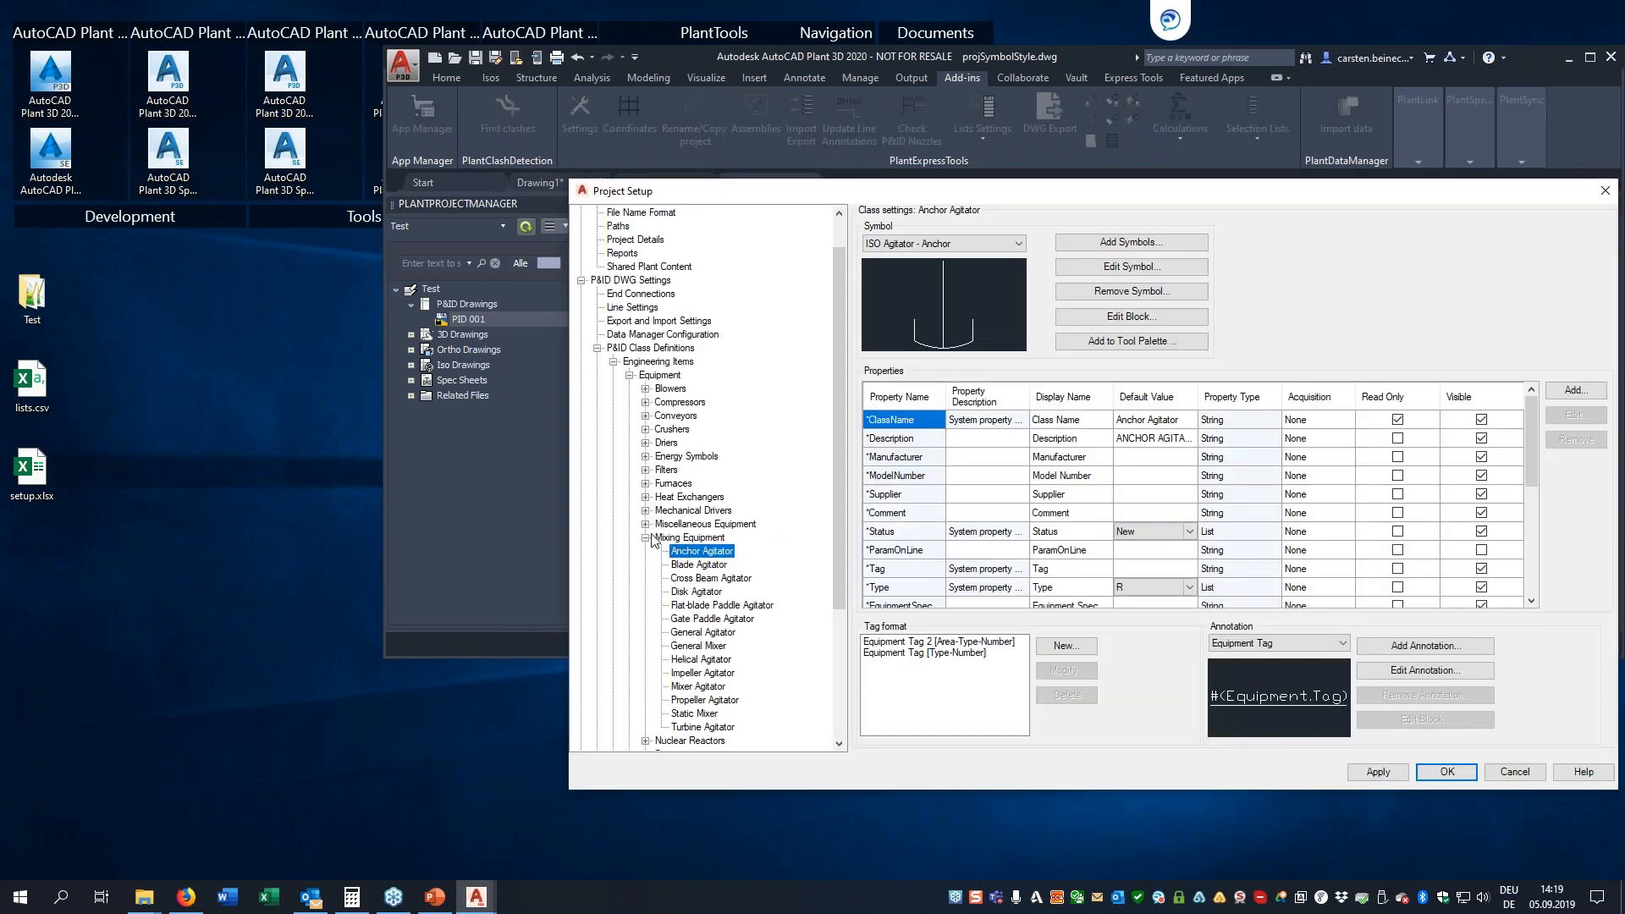
Open the class settings of General Instrument Symbols under Instrumentation in the Project Setup
{"action": "left_click", "coordinate": [646, 538]}
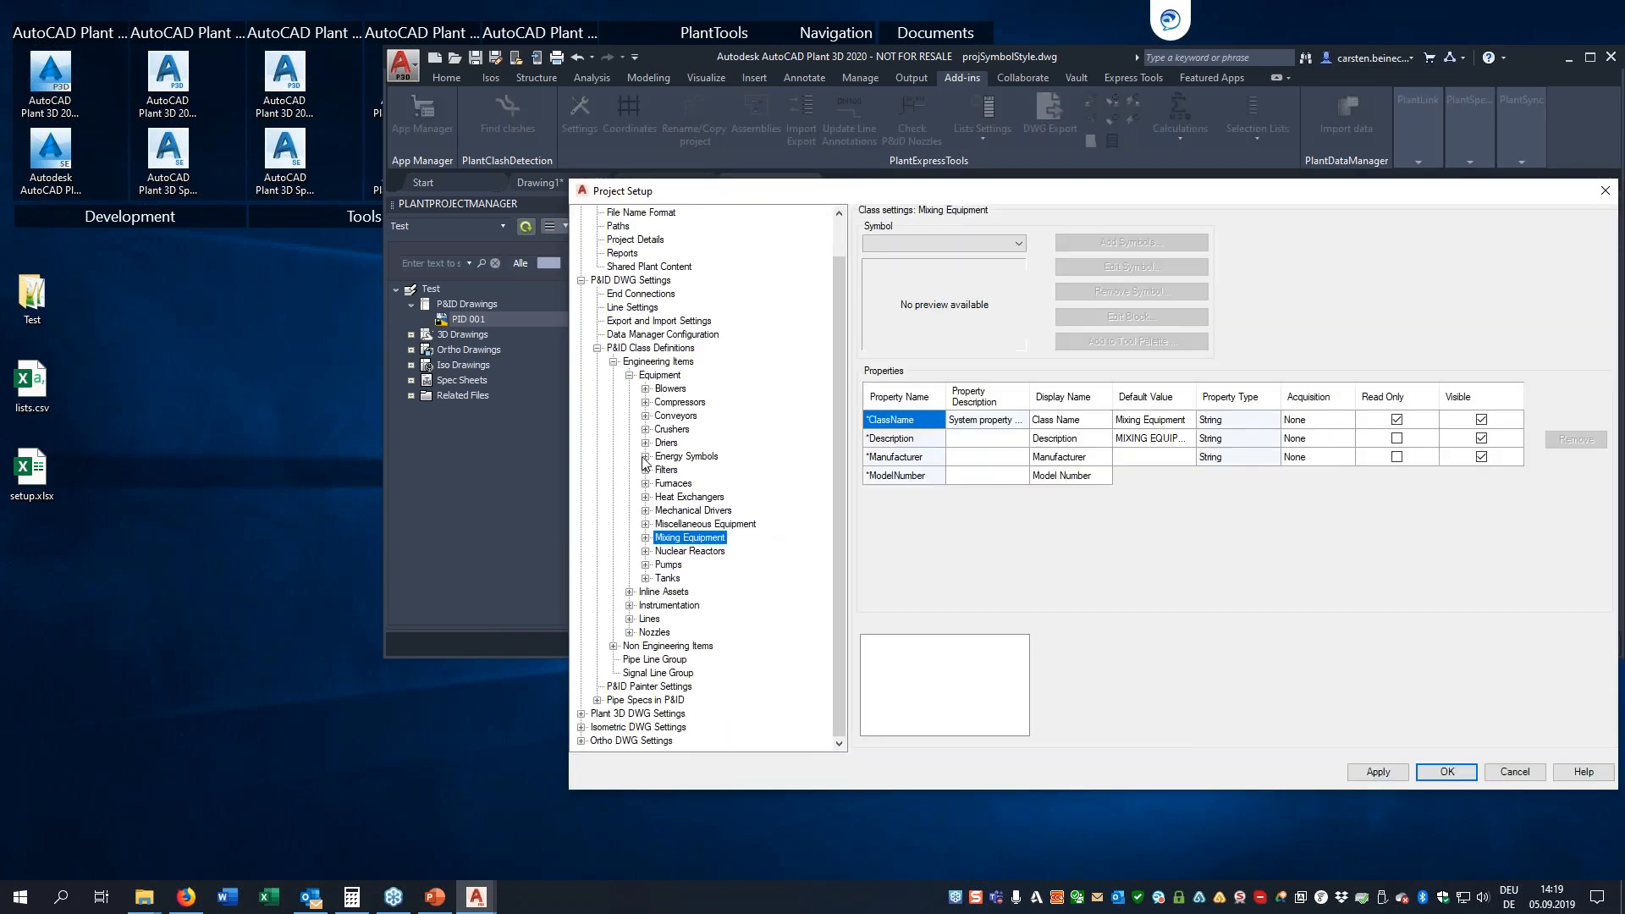
{"action": "left_click", "coordinate": [630, 375]}
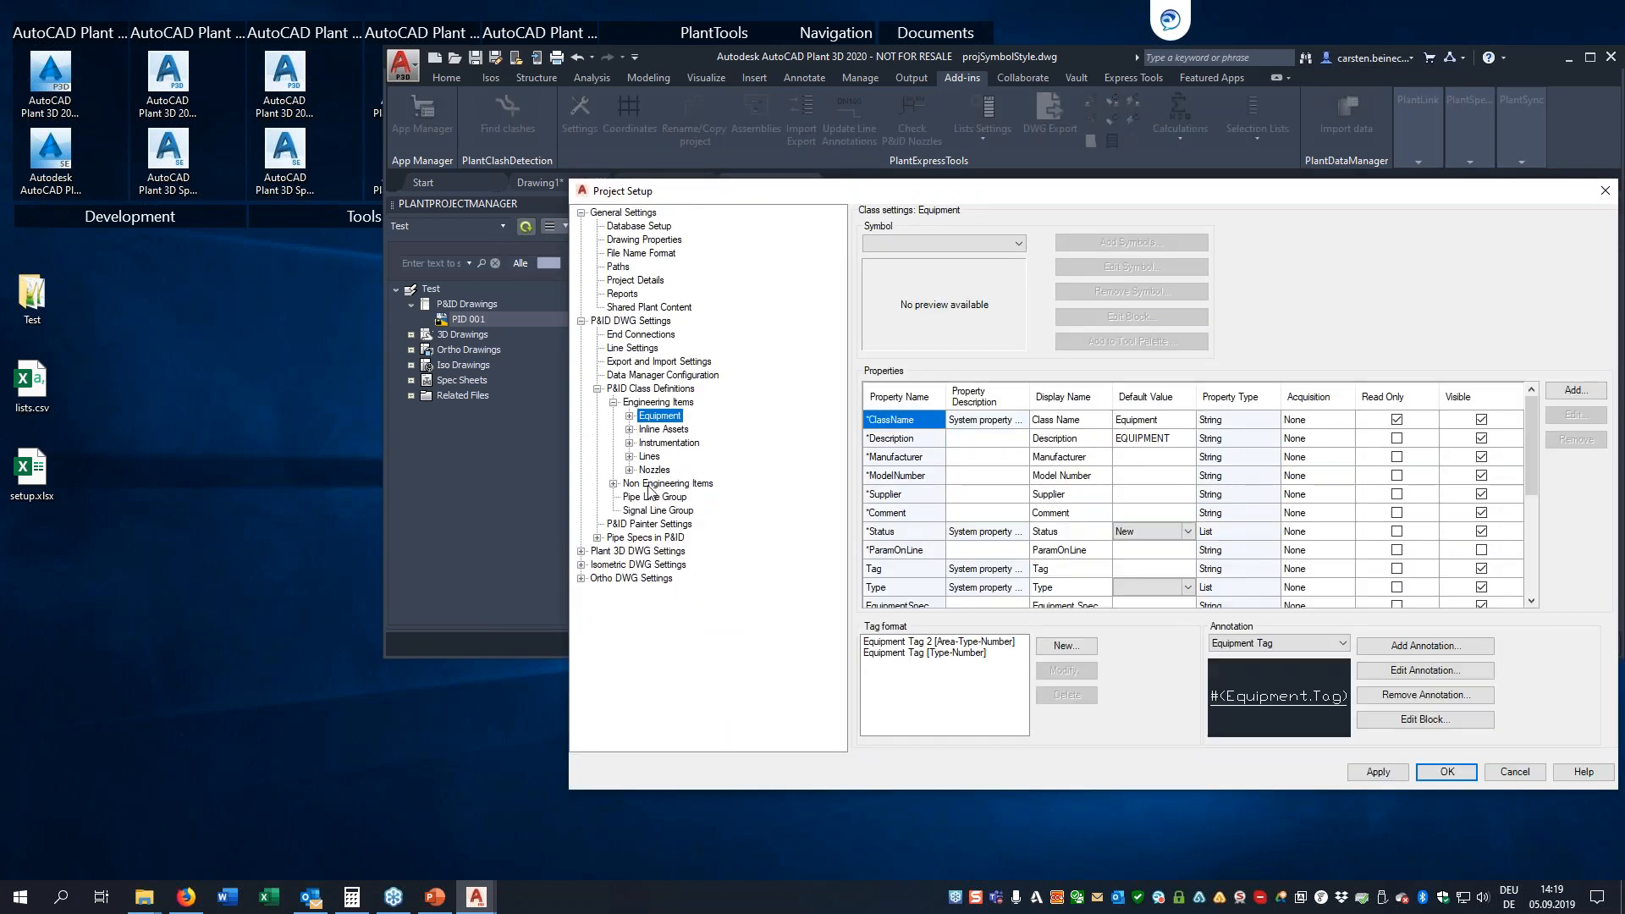
{"action": "double_click", "coordinate": [659, 444]}
{"action": "left_click", "coordinate": [682, 460]}
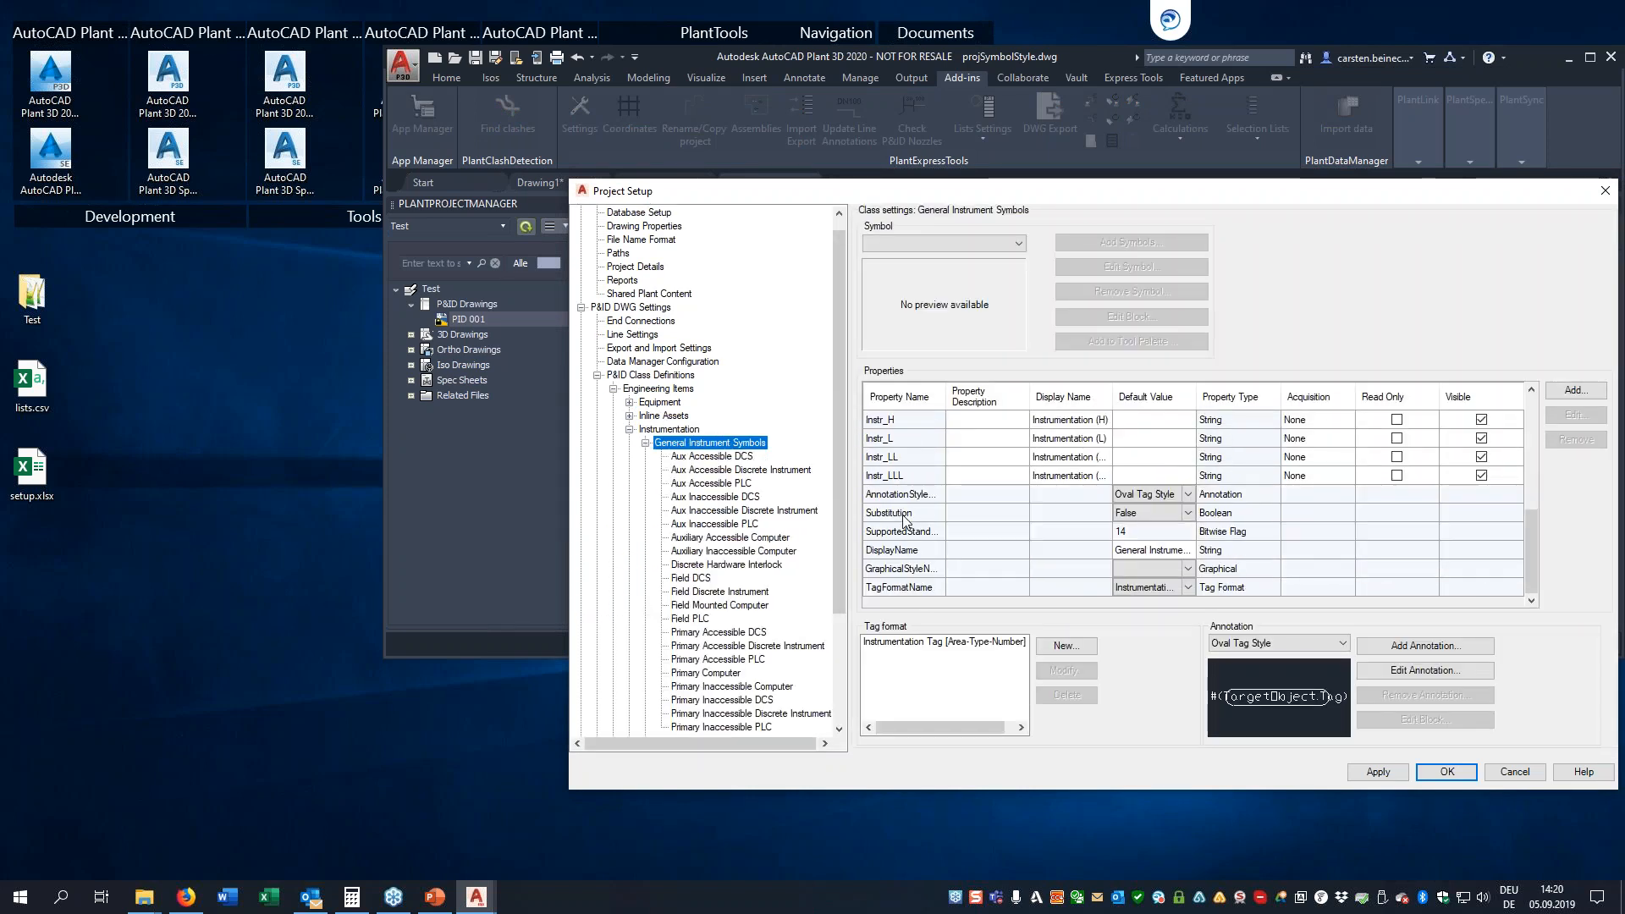
Check the imported properties Instr_HHH through Instr_LLL in the General Instrument Symbols property table
{"action": "scroll", "coordinate": [906, 517], "scroll_direction": "up", "scroll_amount": 2}
{"action": "left_click", "coordinate": [887, 571]}
{"action": "key", "text": "Down"}
{"action": "key", "text": "Down"}
{"action": "key", "text": "Down"}
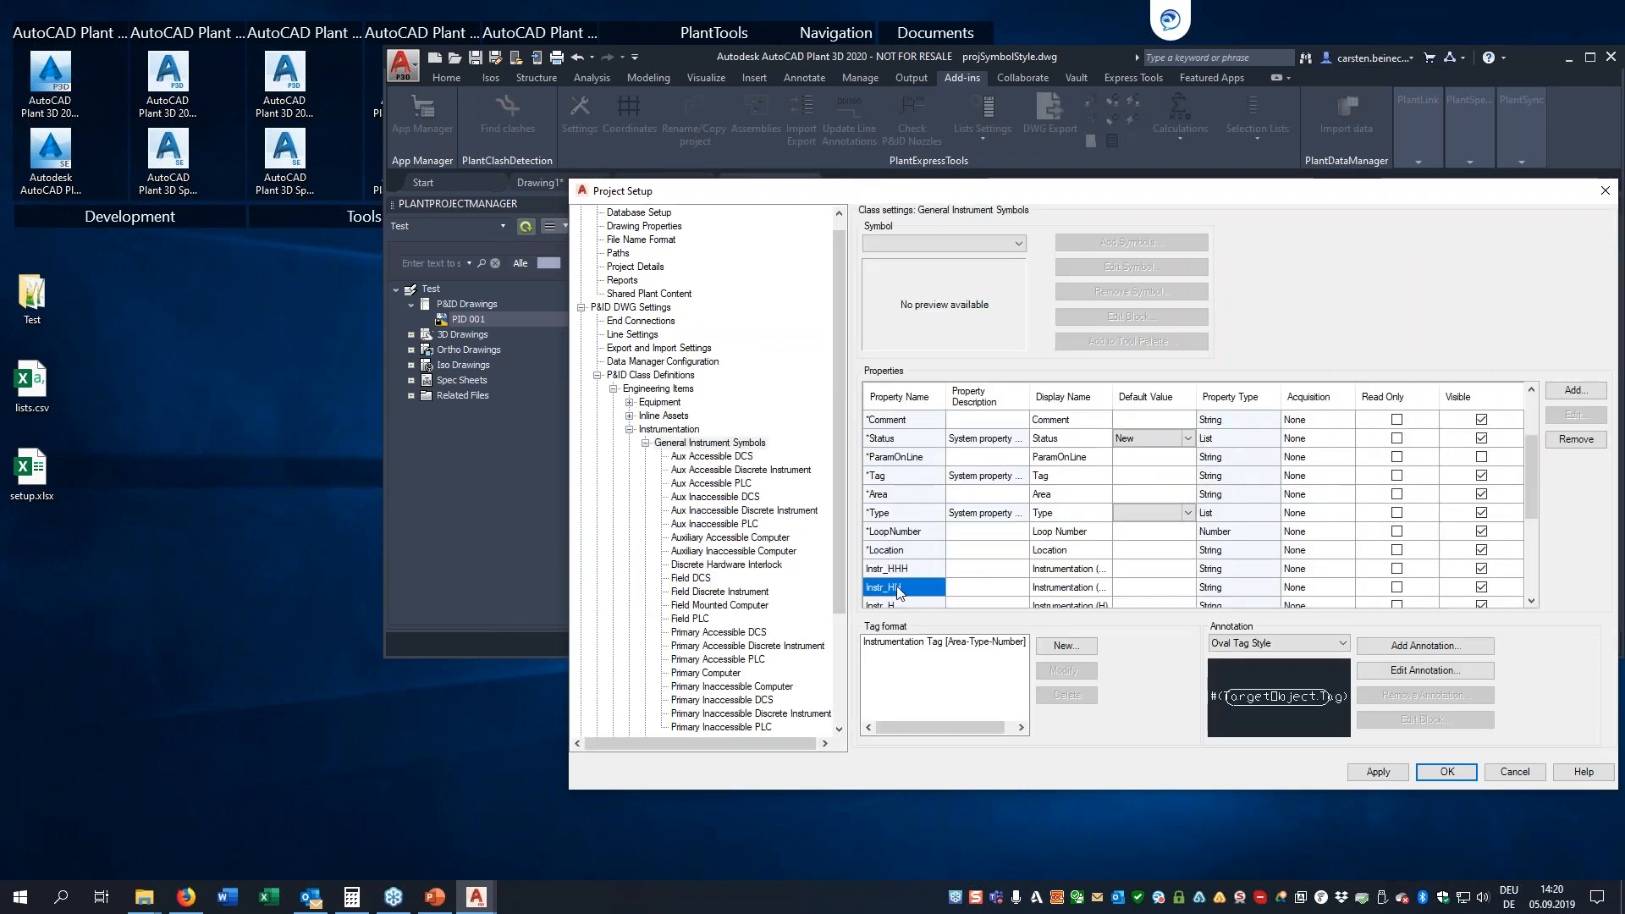
{"action": "key", "text": "Down"}
{"action": "key", "text": "Down"}
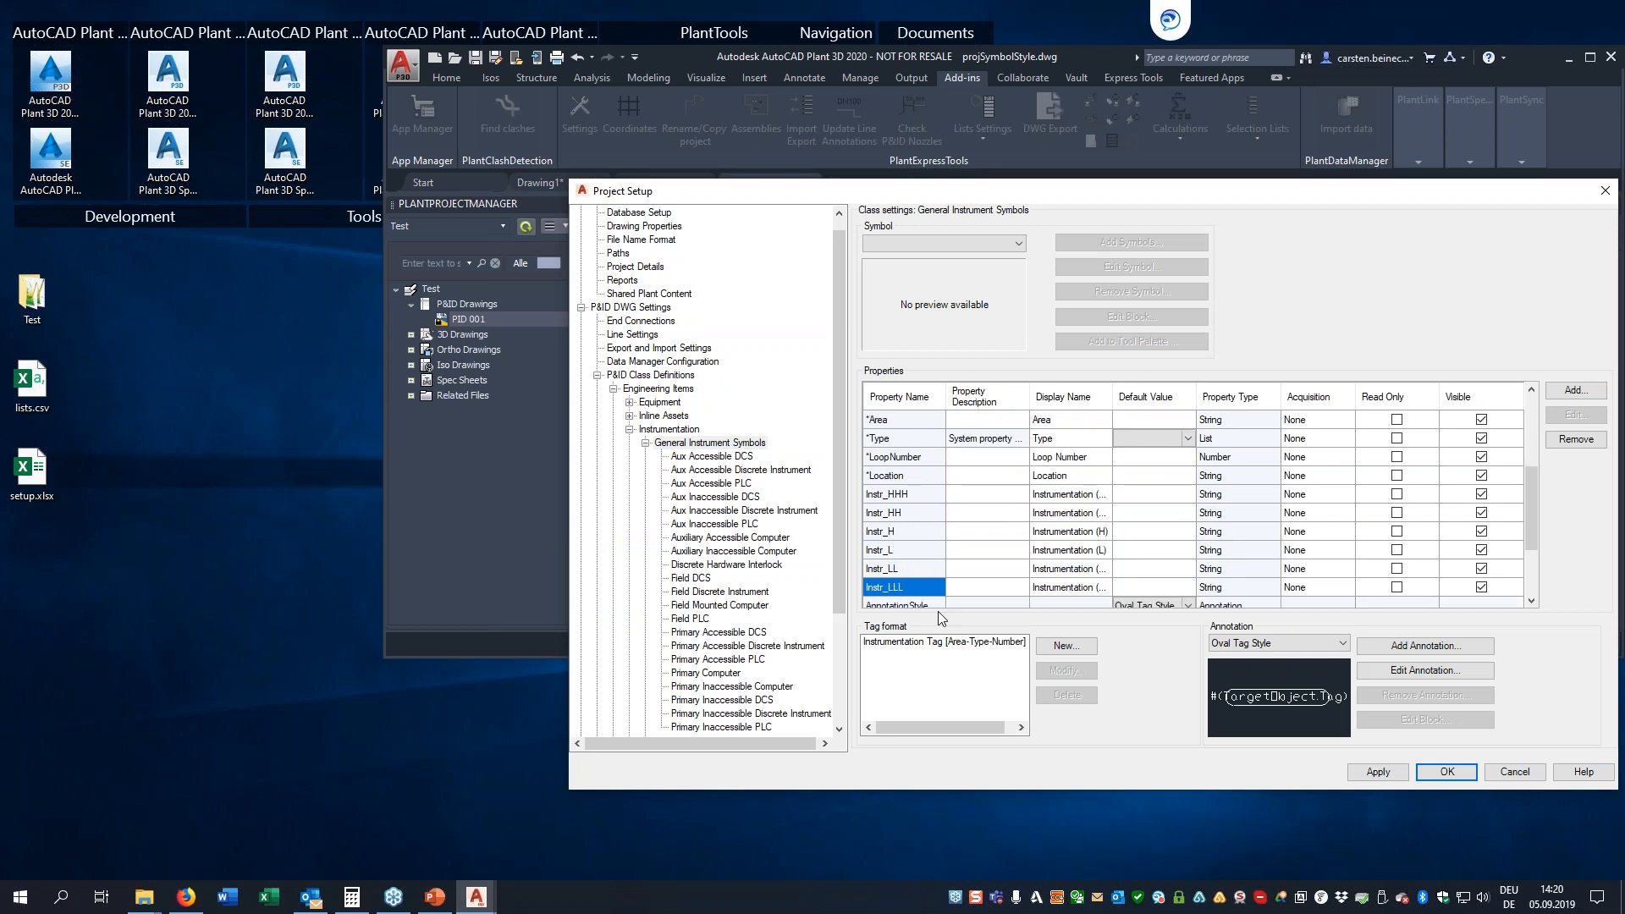
Widen the Display Name column, inspect the Instr_ properties' display names and default values, and close the Project Setup
{"action": "left_click_drag", "start_coordinate": [1112, 397], "coordinate": [1200, 397]}
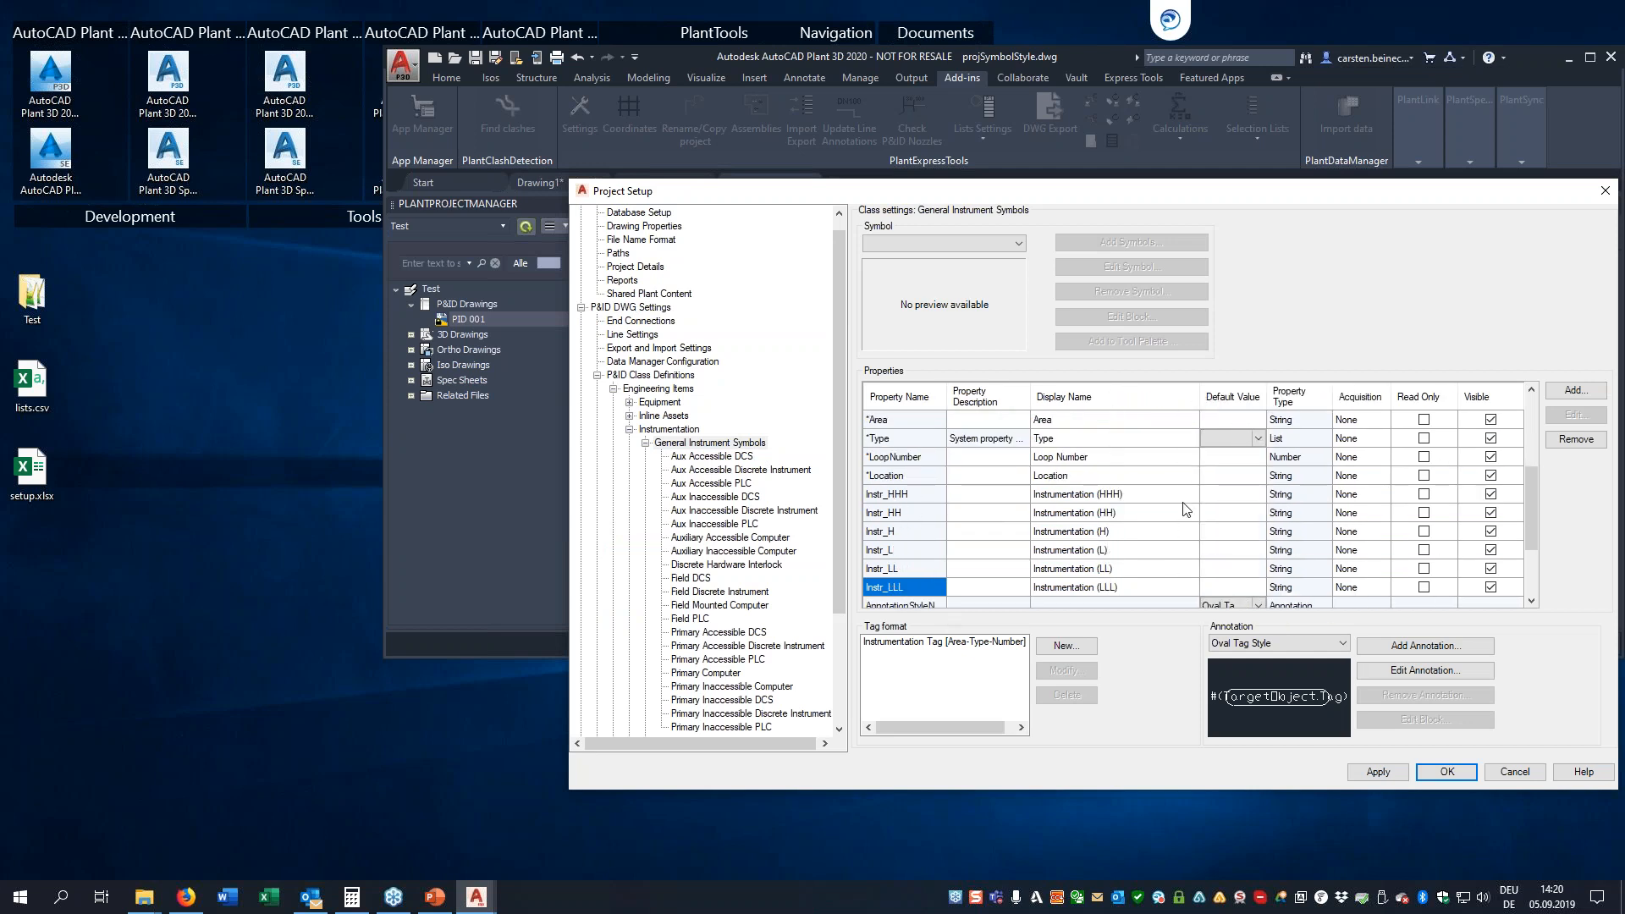
{"action": "left_click", "coordinate": [1231, 496]}
{"action": "left_click", "coordinate": [1228, 534]}
{"action": "left_click", "coordinate": [1224, 569]}
{"action": "left_click", "coordinate": [1225, 583]}
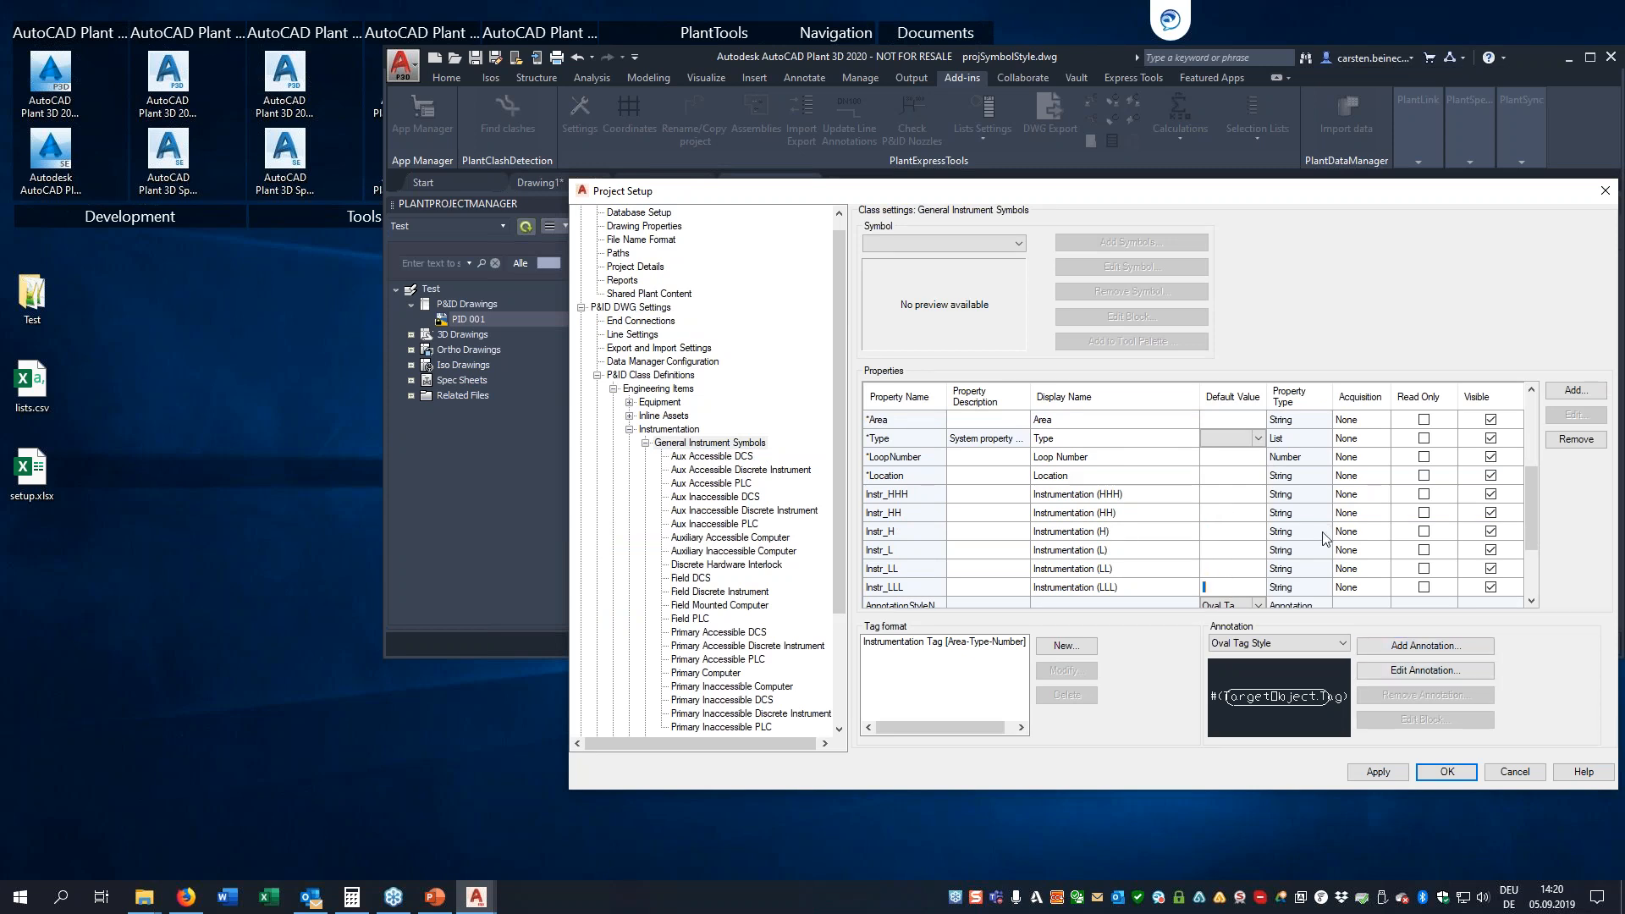
{"action": "left_click", "coordinate": [1430, 771]}
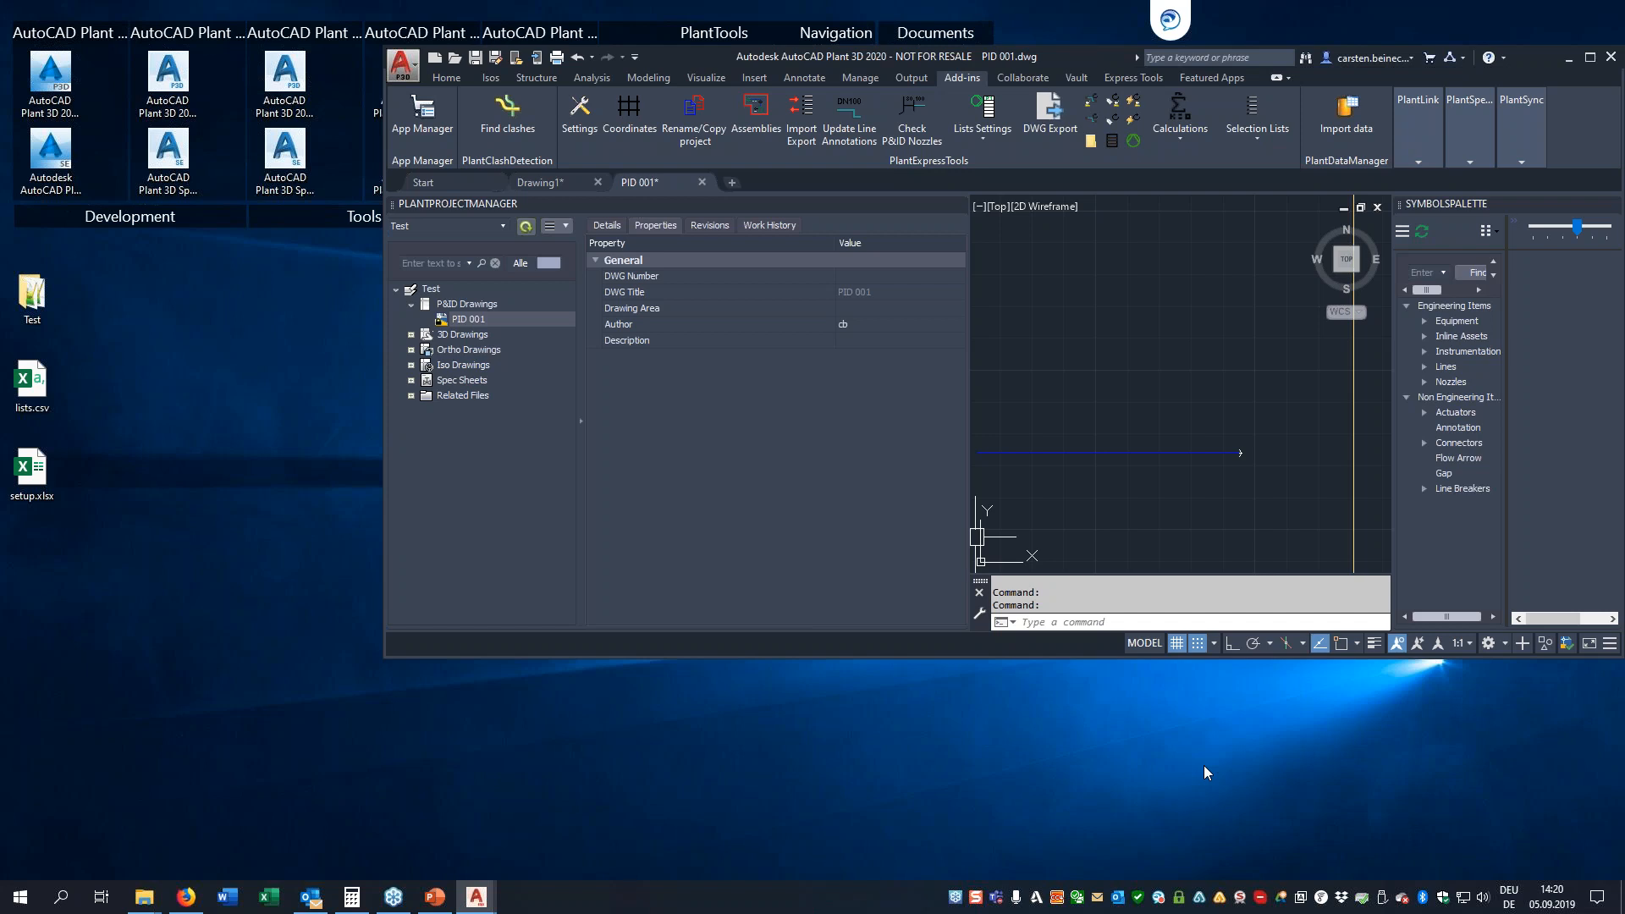
Enlarge the AutoCAD Plant 3D window and open the Test project's Related Files folder in File Explorer
{"action": "left_click_drag", "start_coordinate": [374, 657], "coordinate": [187, 823]}
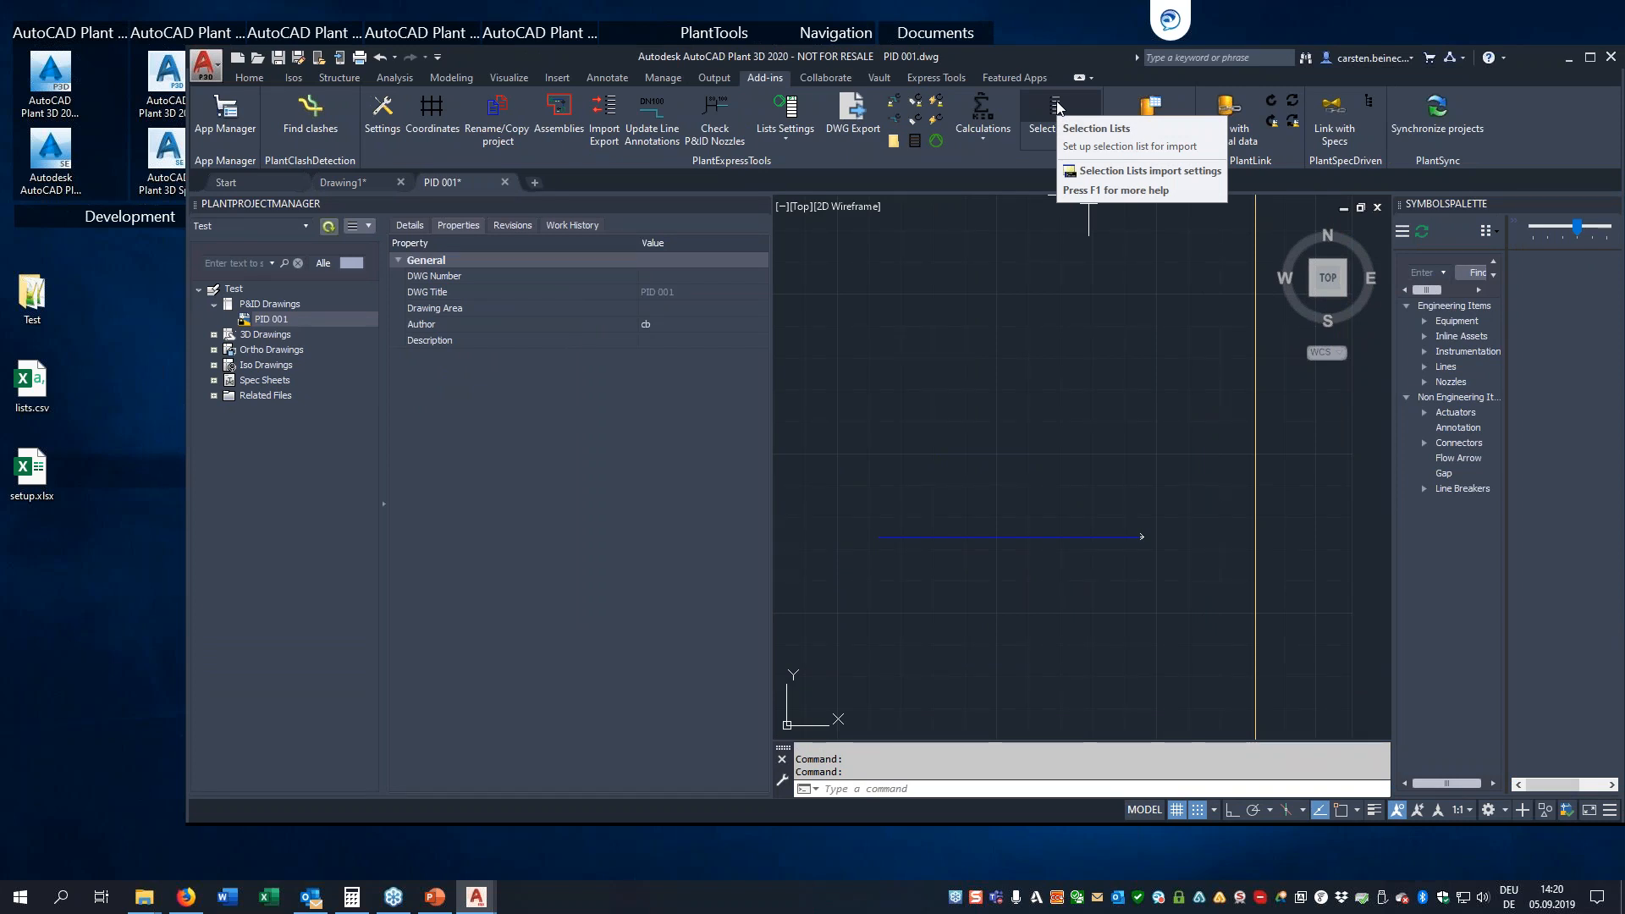
{"action": "mouse_move", "coordinate": [144, 897]}
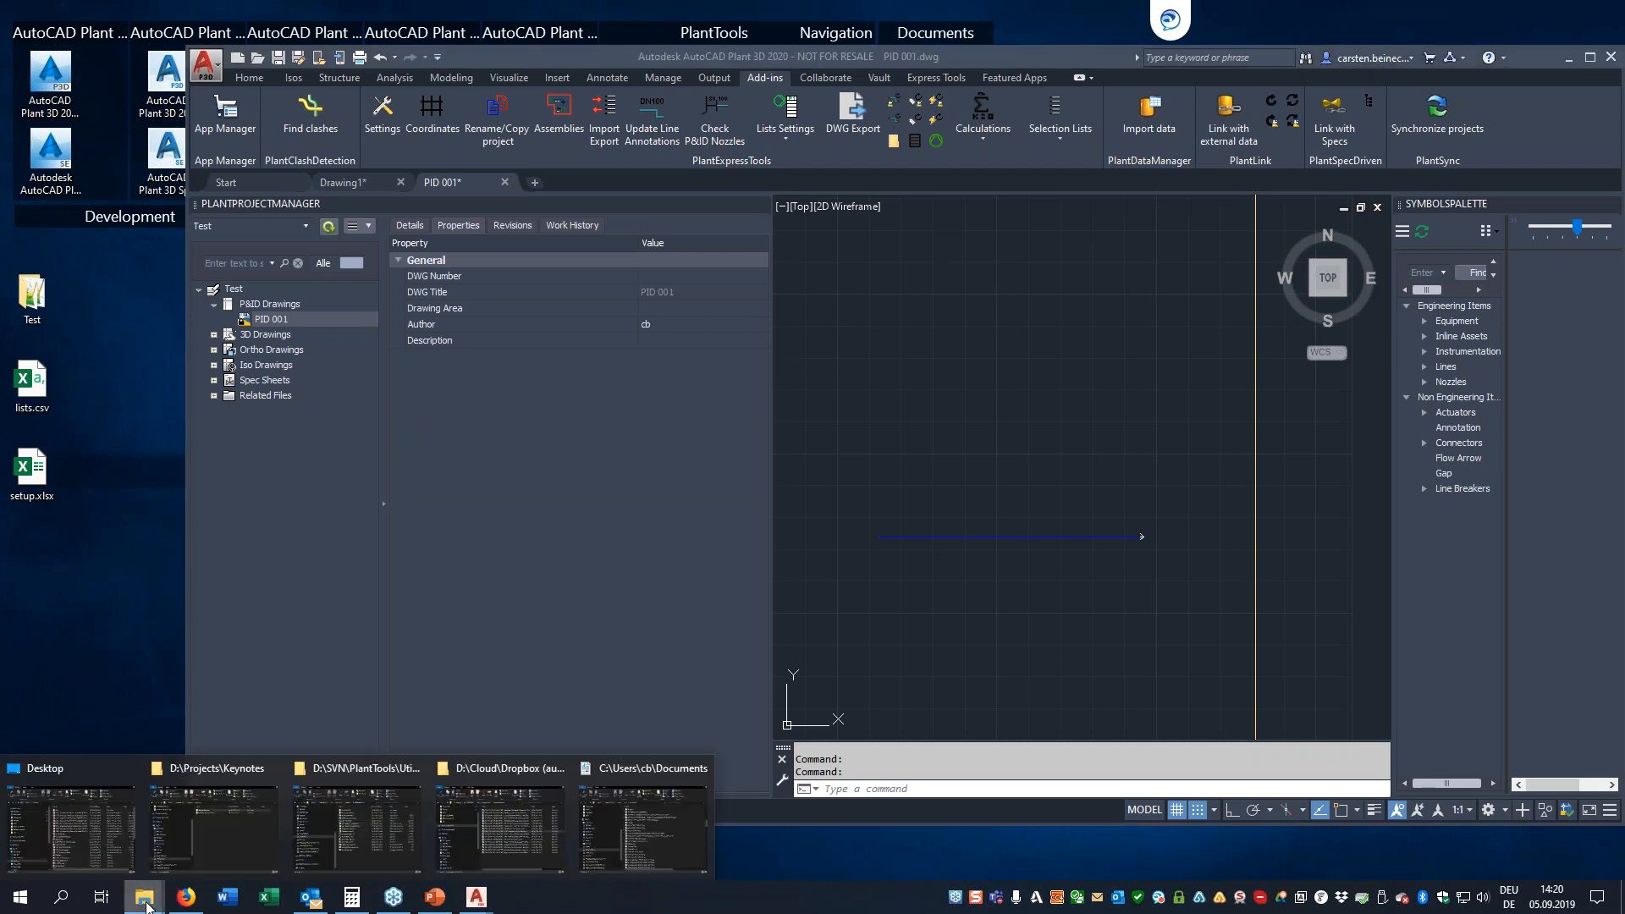
{"action": "left_click", "coordinate": [93, 838]}
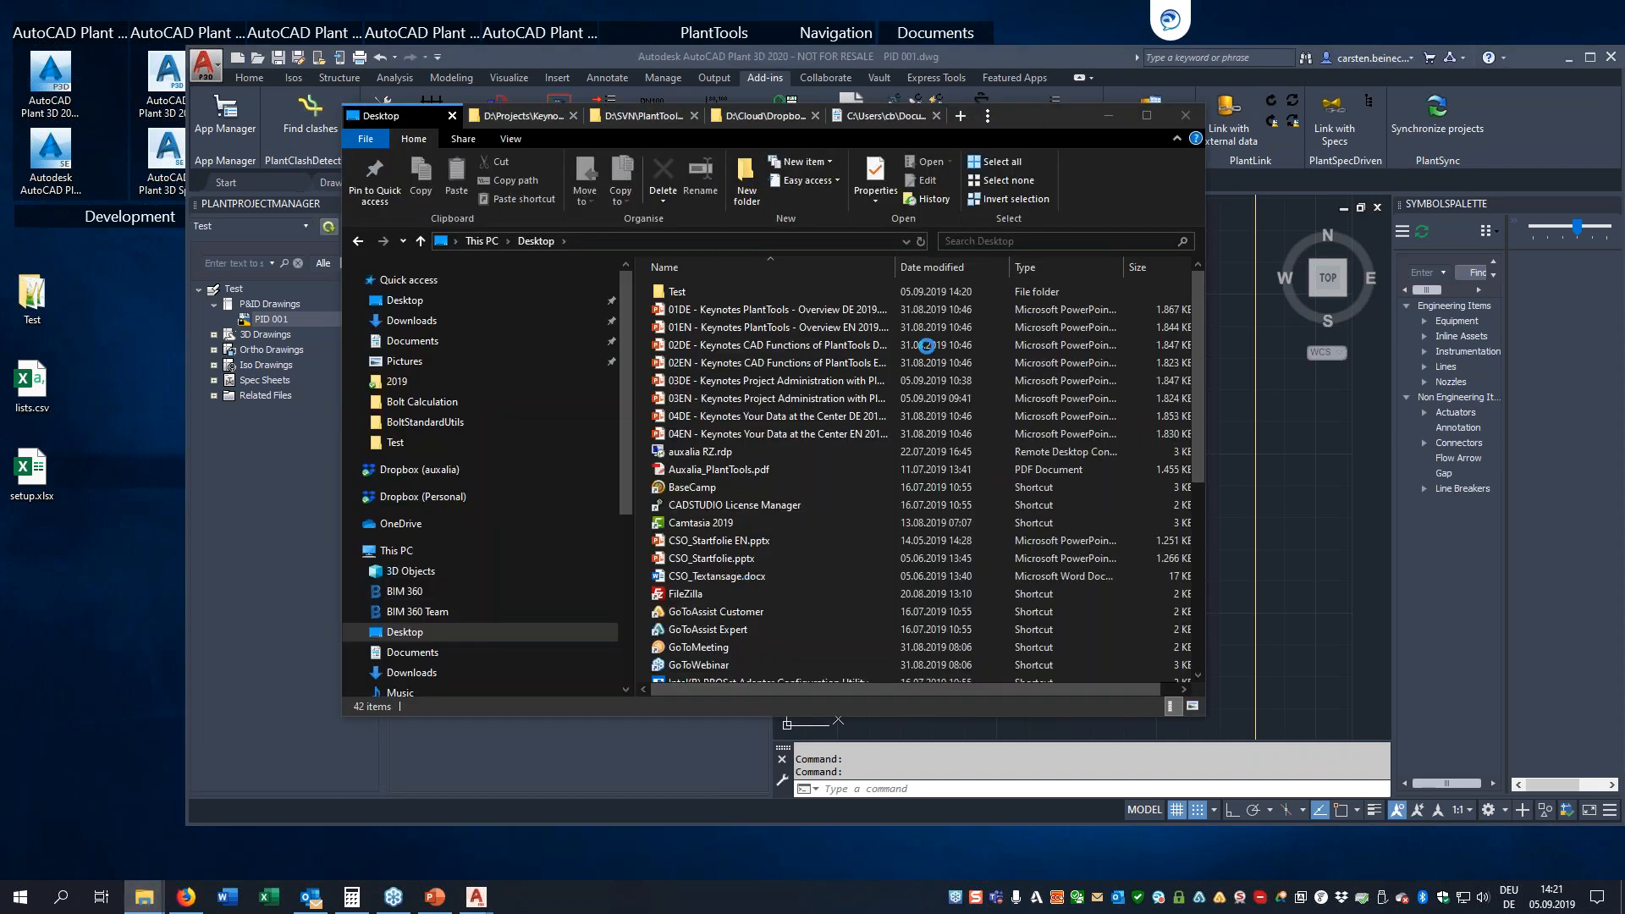
{"action": "double_click", "coordinate": [673, 292]}
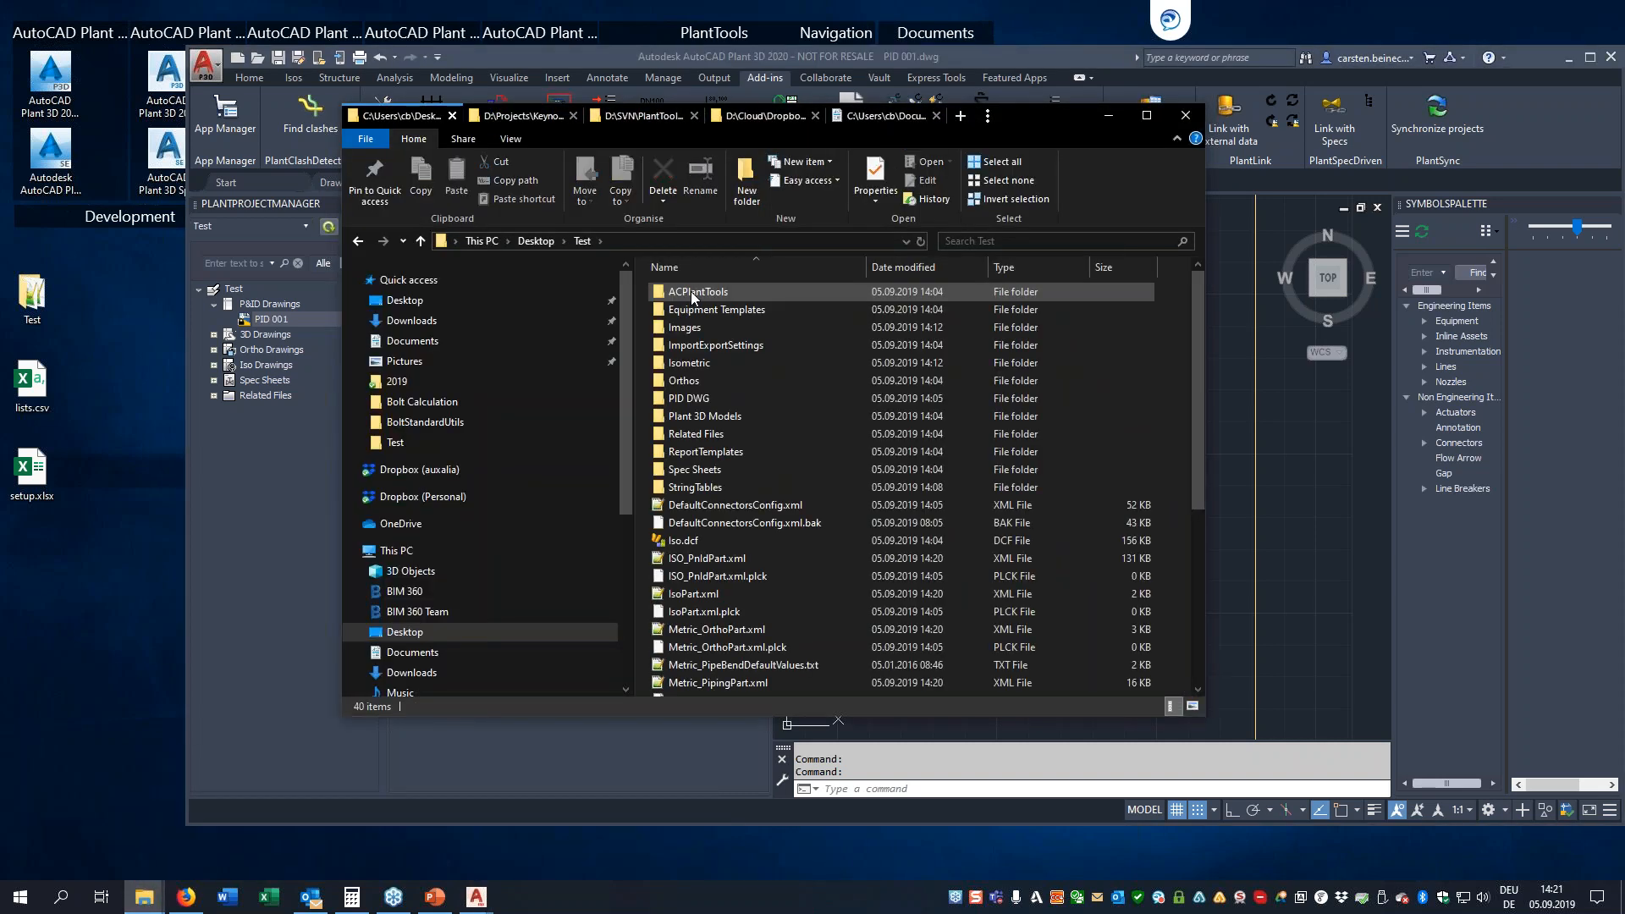
{"action": "double_click", "coordinate": [696, 433]}
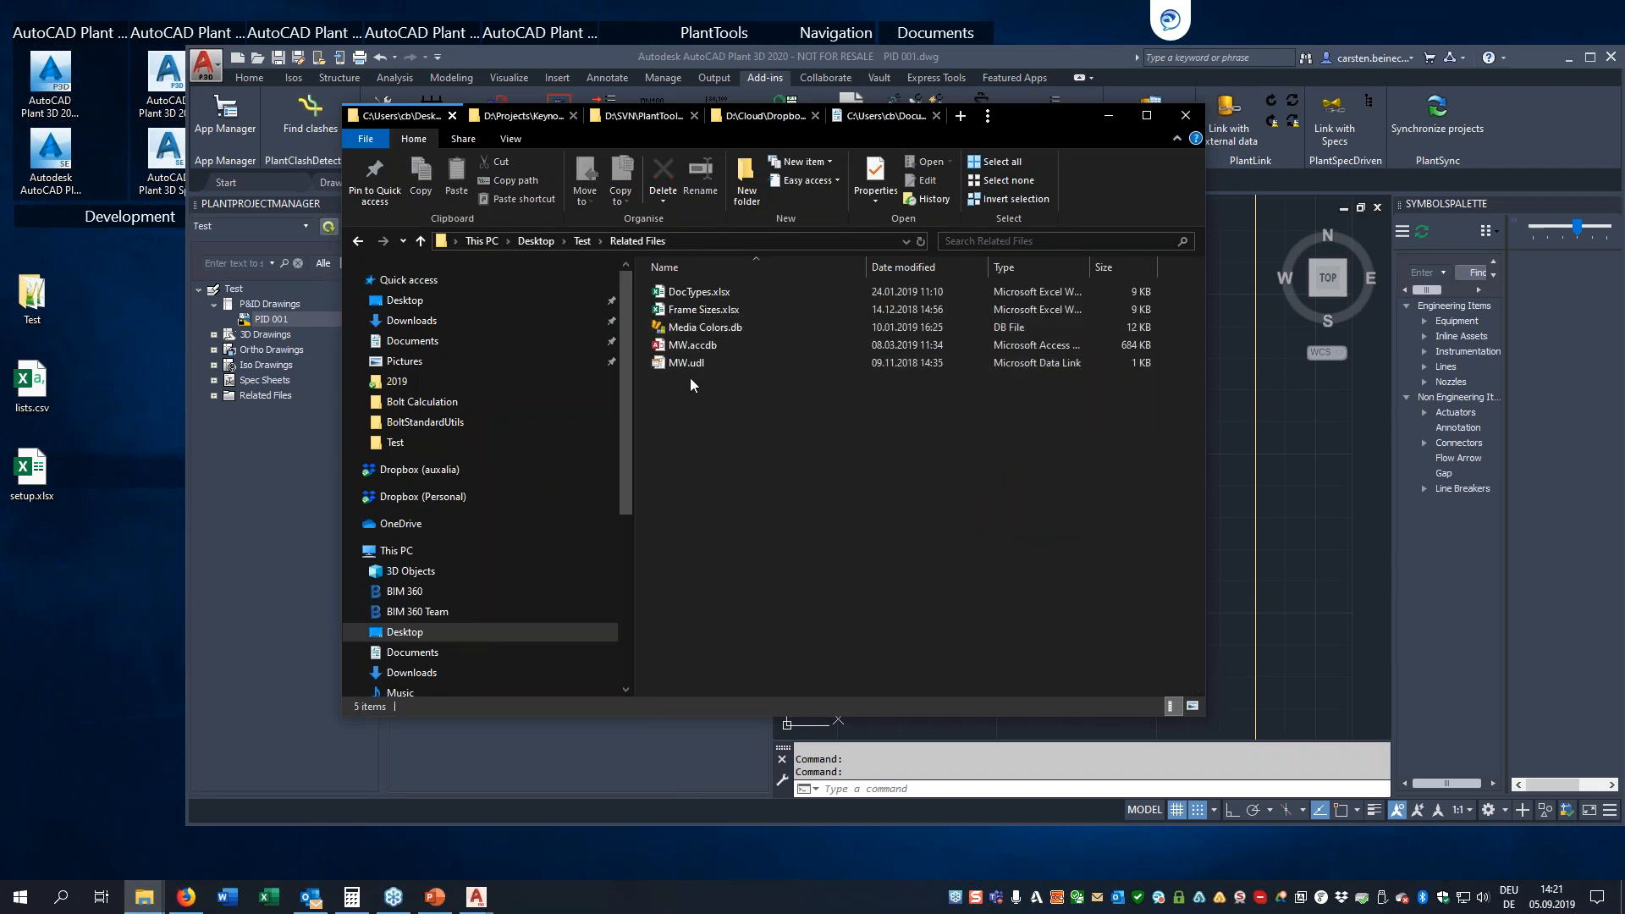
View the Media Colors table of Media Colors.db in SQLite Expert, minimize it, and open the MW.accdb database in Access
{"action": "left_click", "coordinate": [692, 328]}
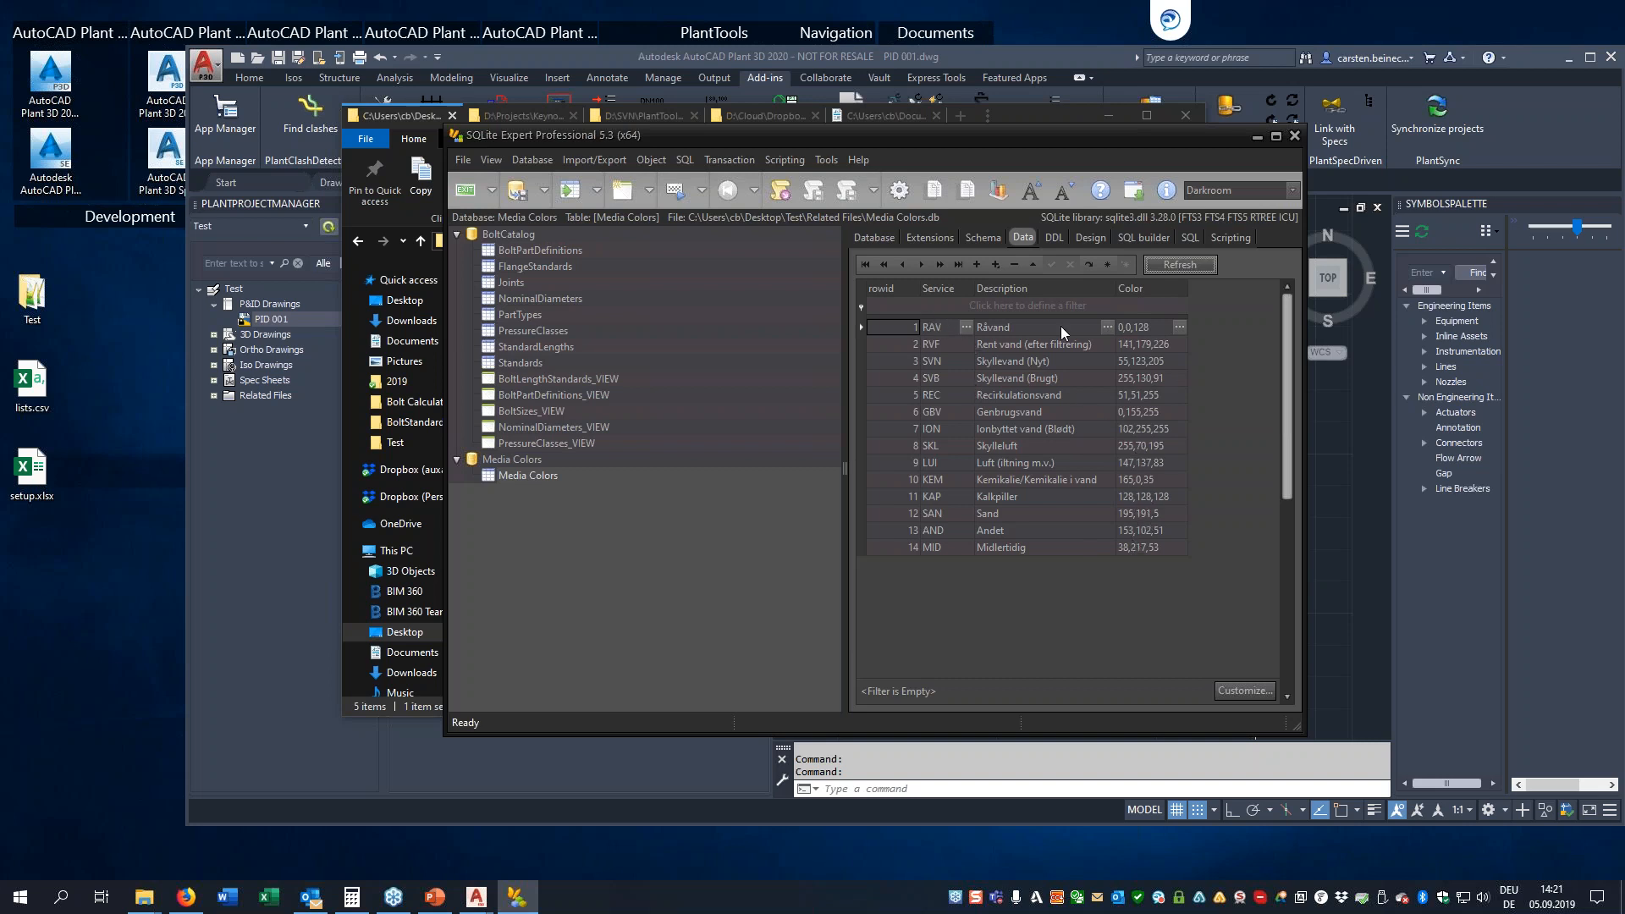
{"action": "left_click", "coordinate": [1258, 143]}
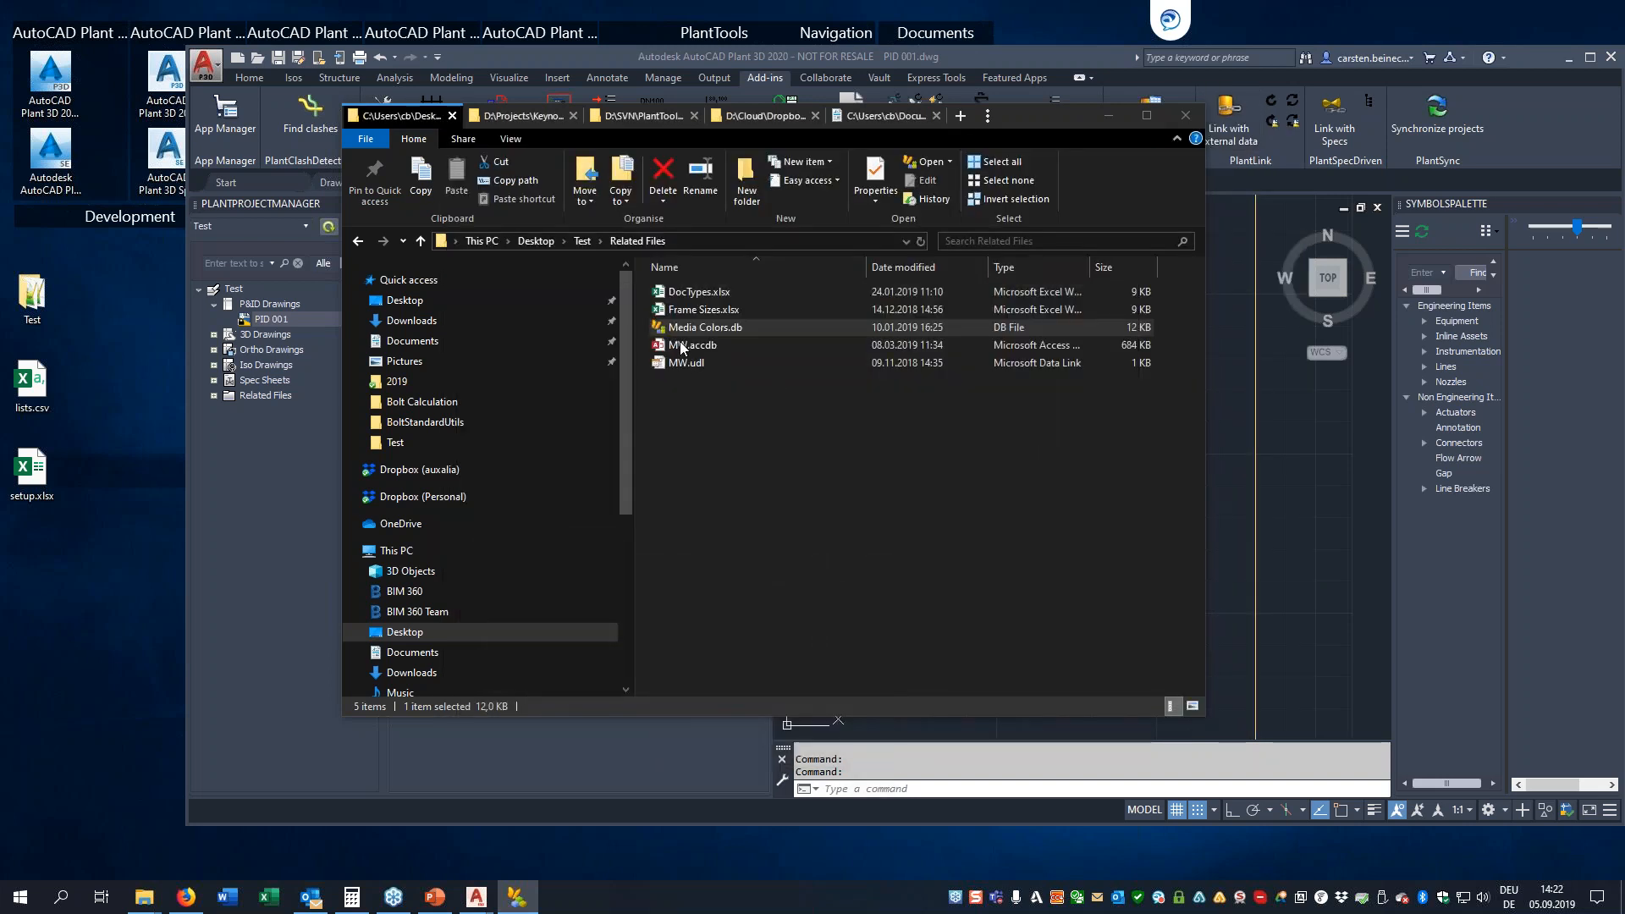
{"action": "double_click", "coordinate": [683, 345]}
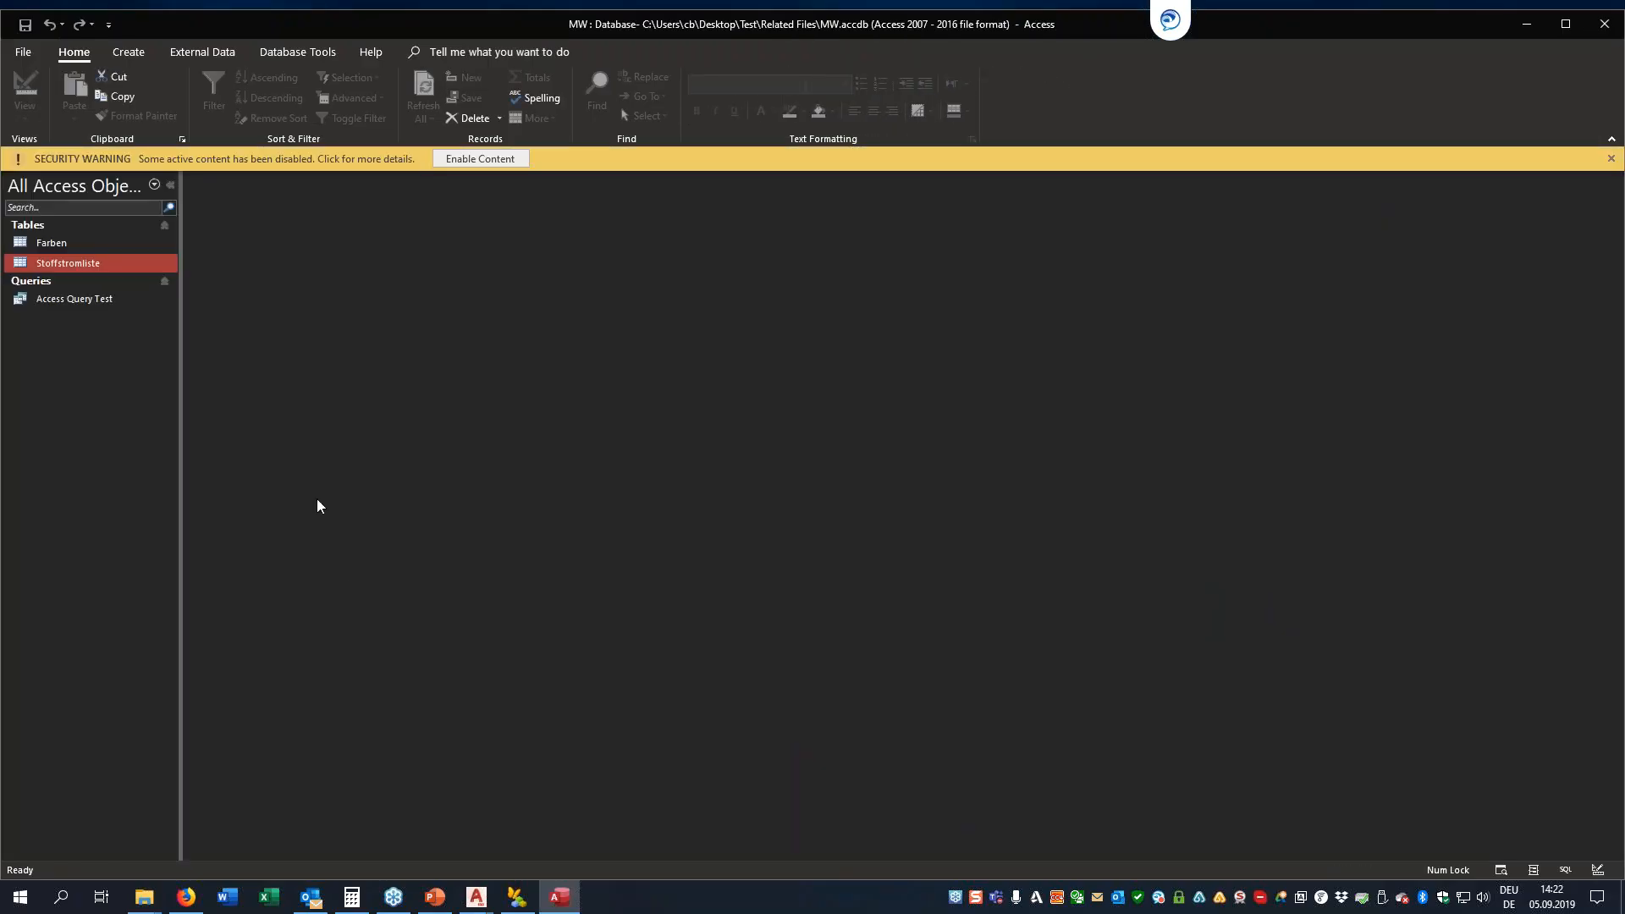
Enable the MW.accdb content, view its Stoffstromliste table in Access, and return to AutoCAD Plant 3D
{"action": "left_click", "coordinate": [467, 155]}
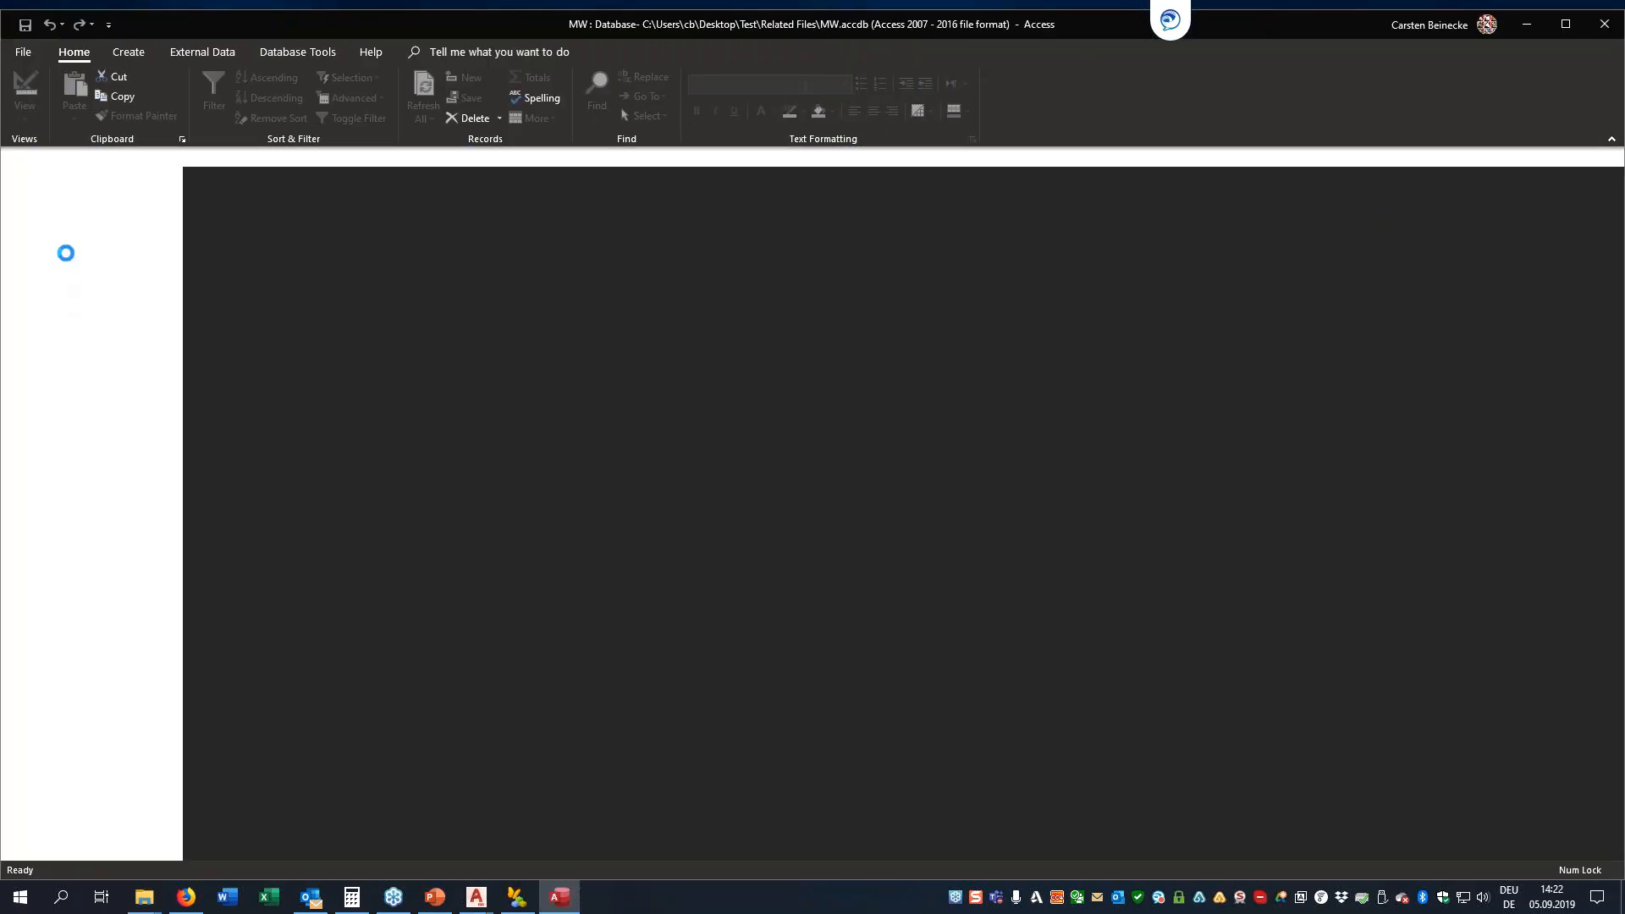
{"action": "left_click", "coordinate": [69, 239]}
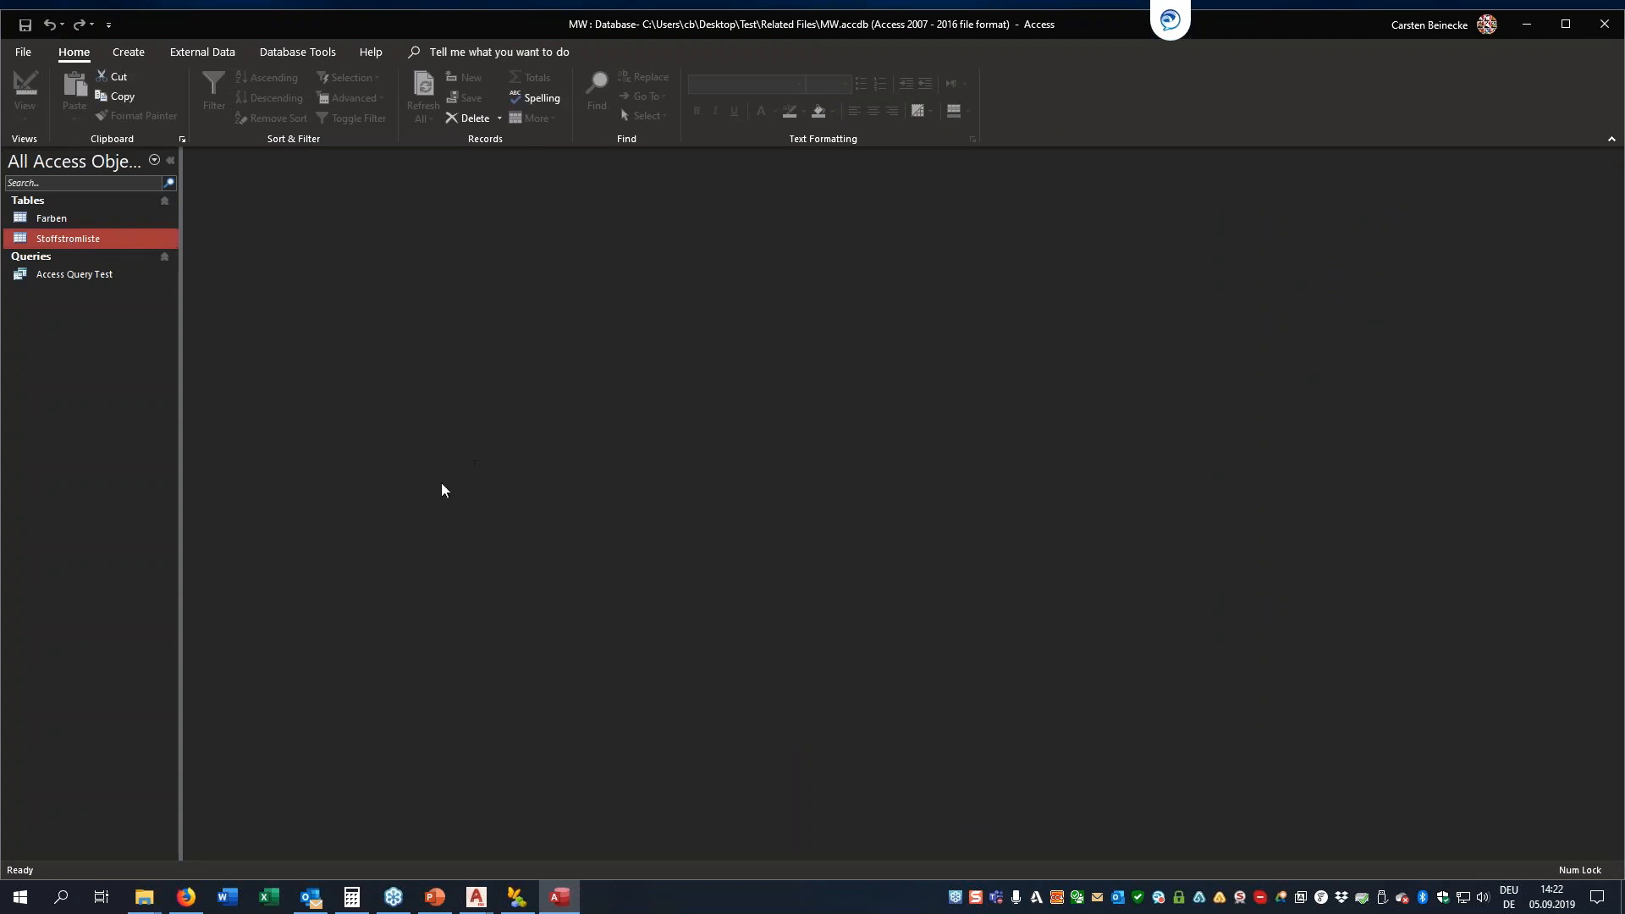
{"action": "key", "text": "Return"}
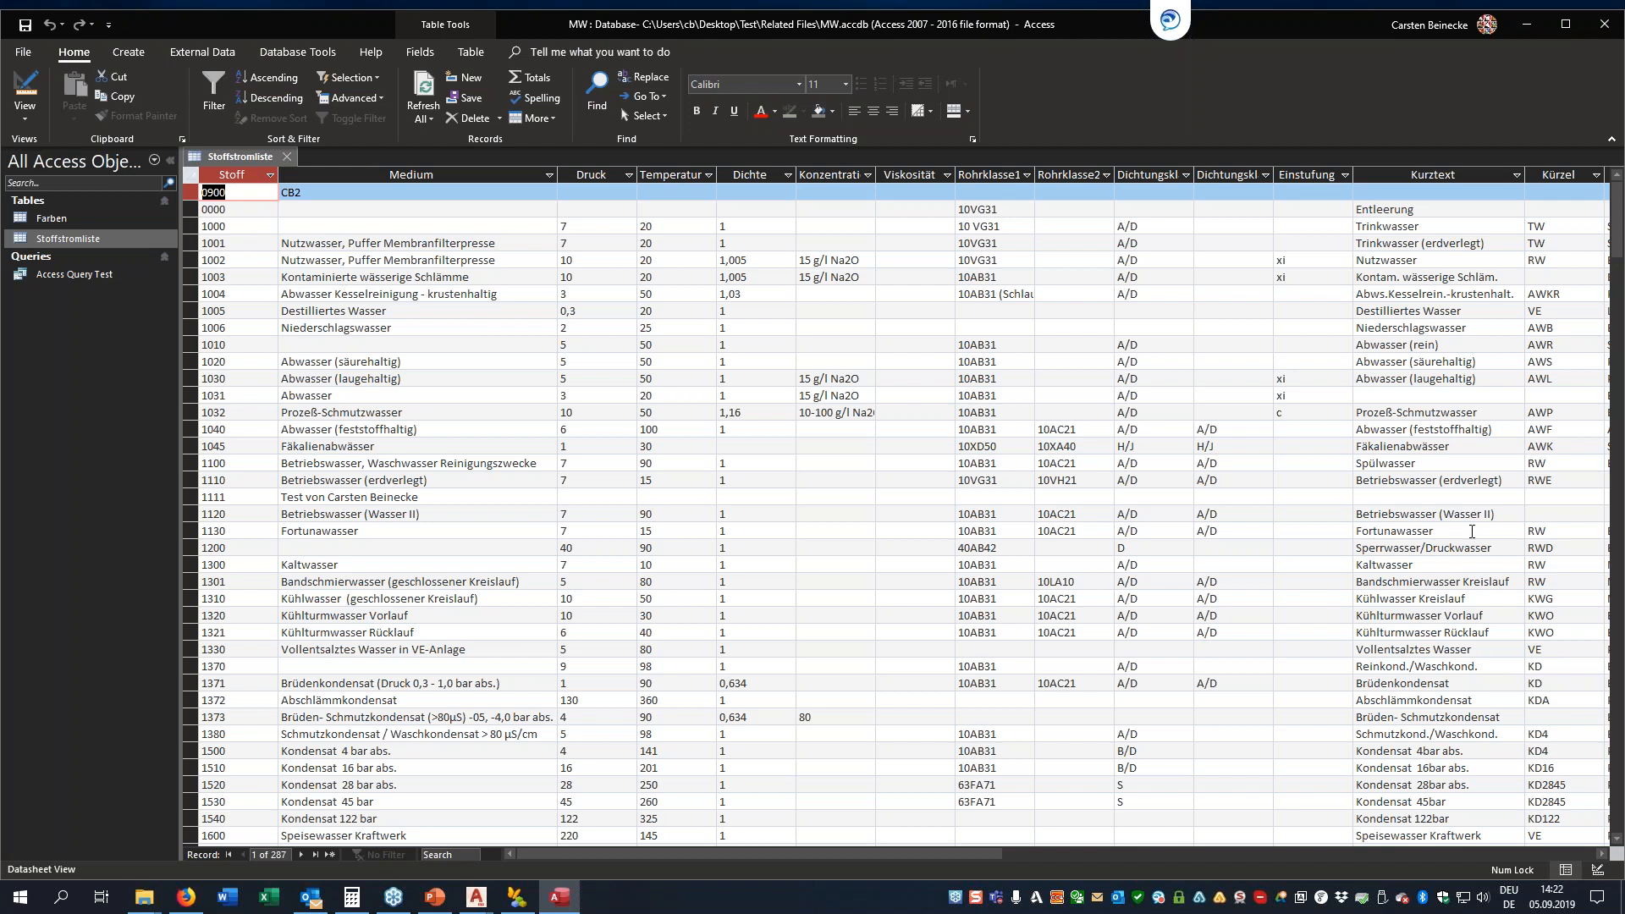
{"action": "left_click", "coordinate": [1527, 24]}
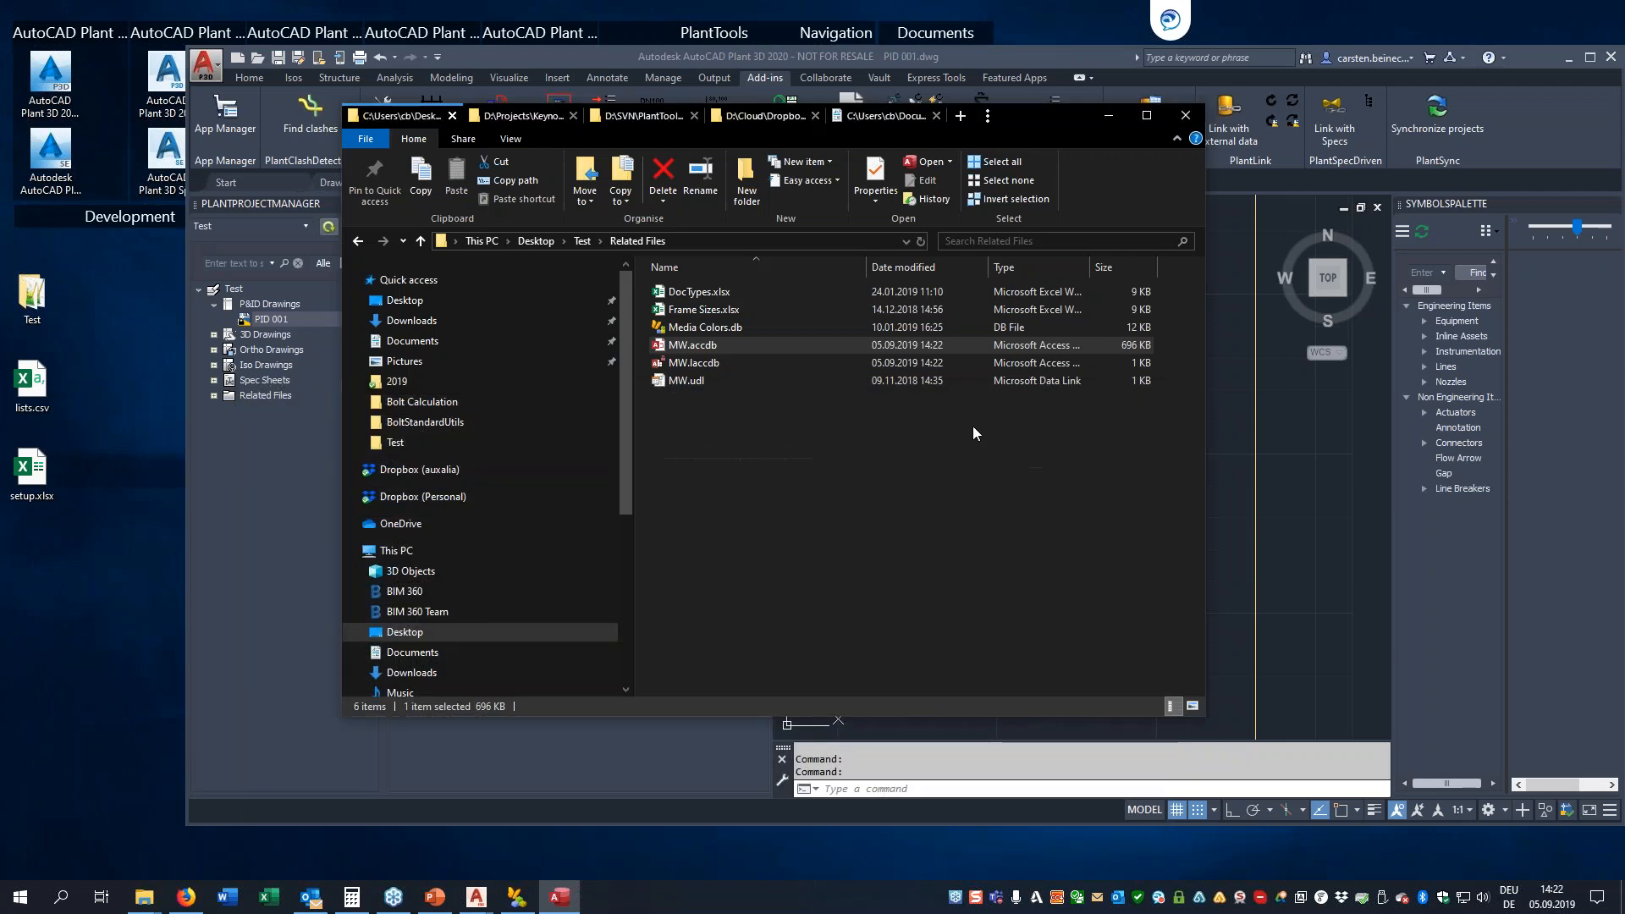
{"action": "left_click", "coordinate": [559, 897]}
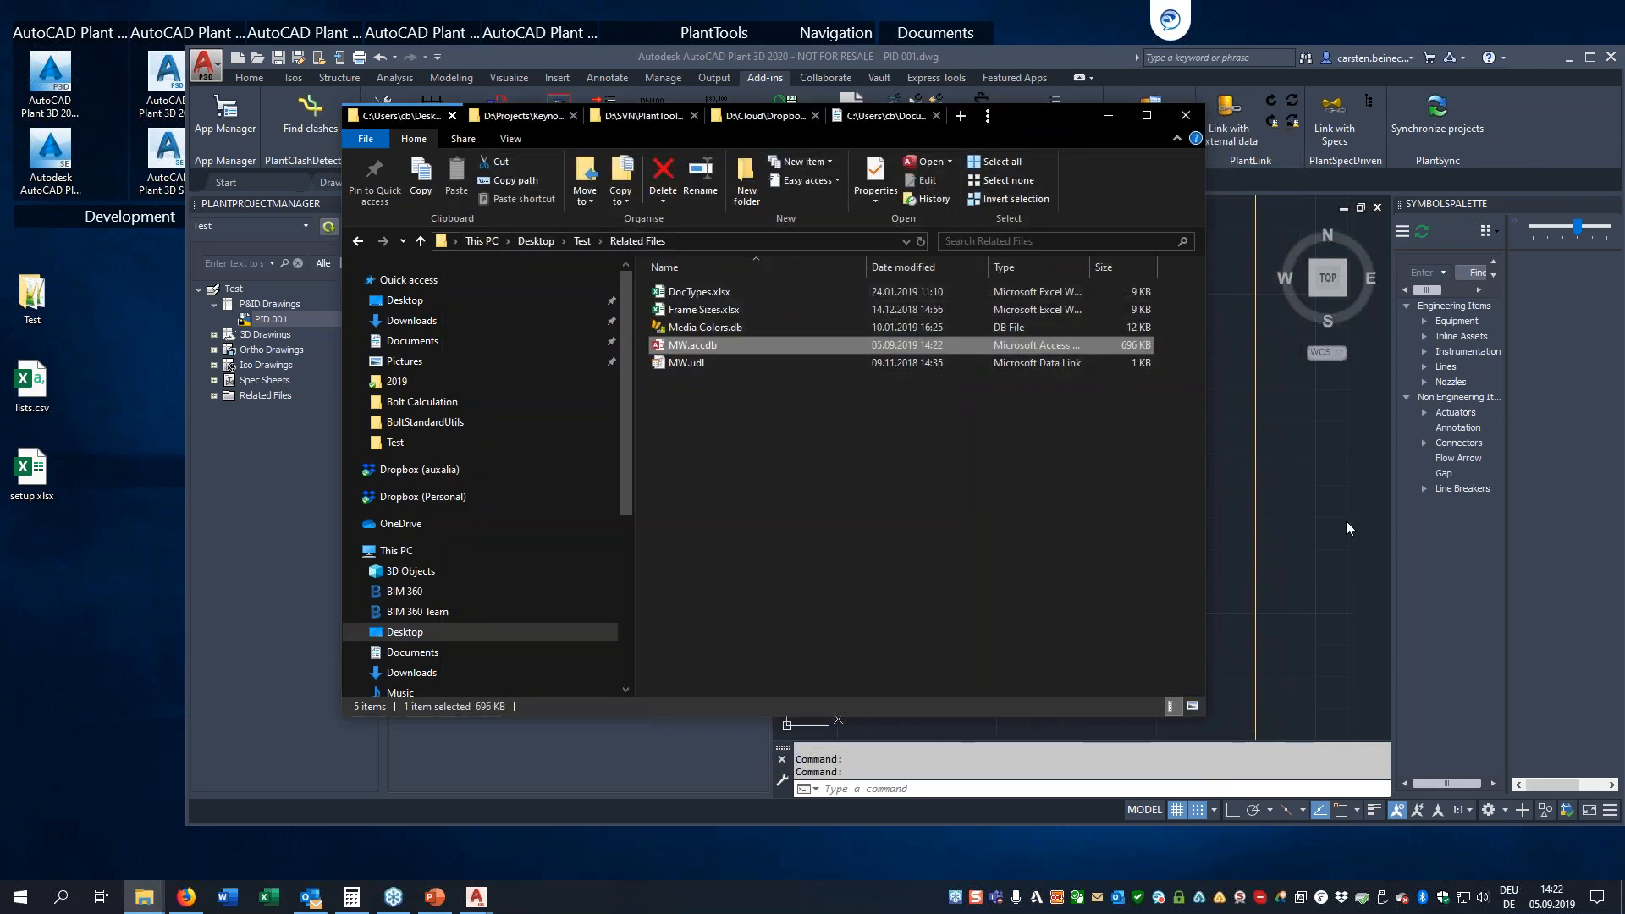
{"action": "left_click", "coordinate": [1348, 529]}
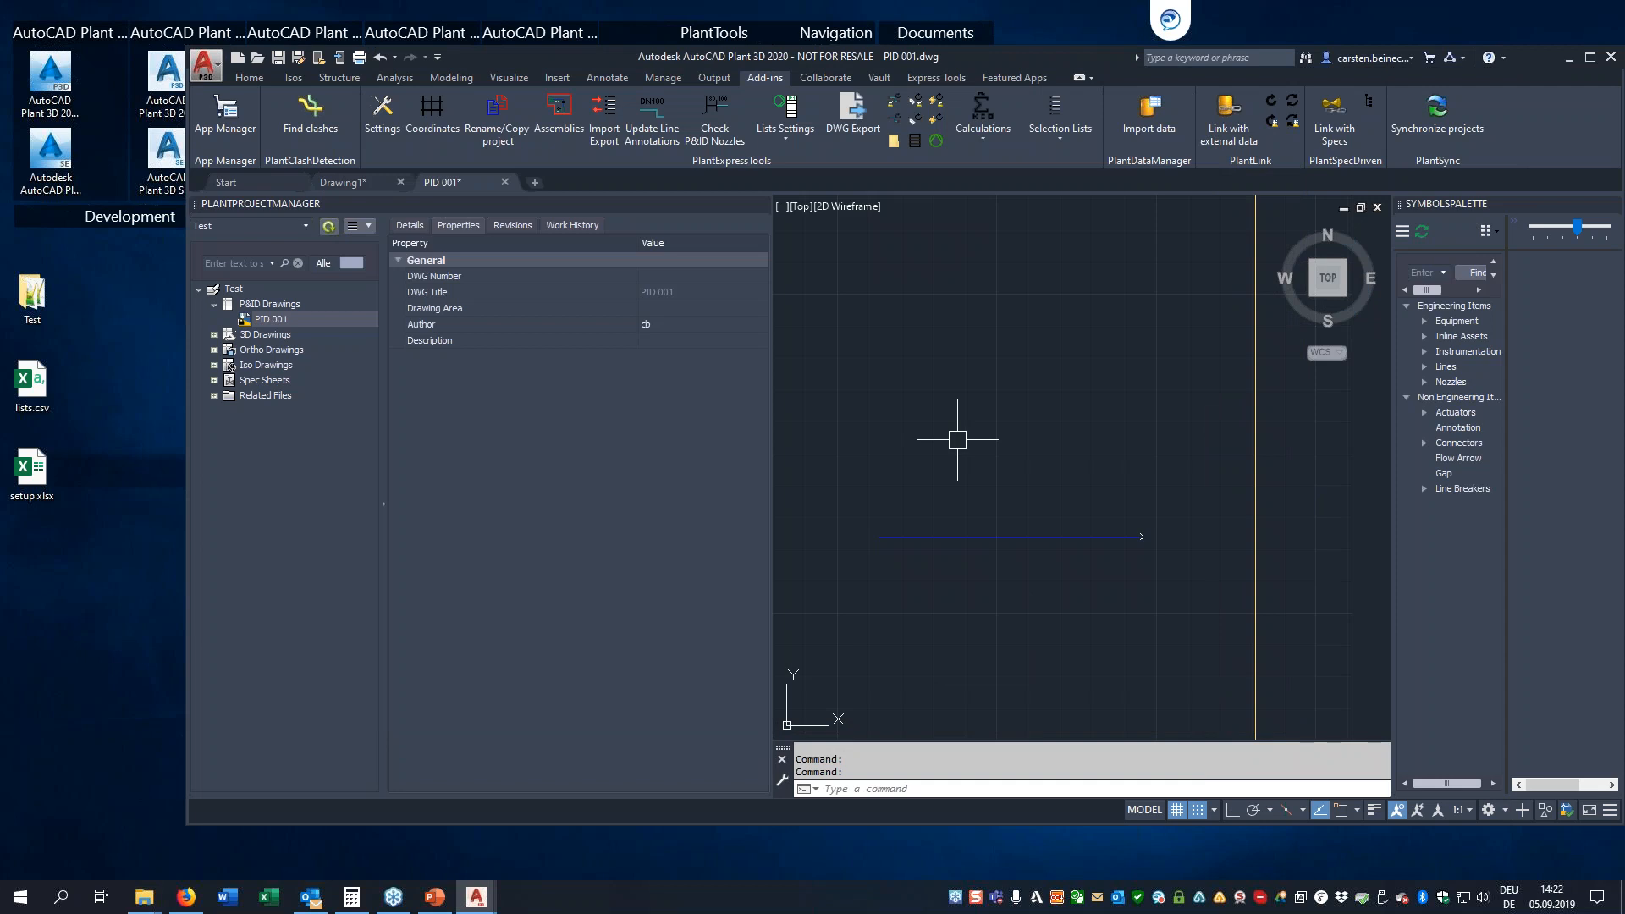
Open the Media Colors.db Services entry in the selection list settings and check the file types allowed as data source, without choosing a file
{"action": "left_click", "coordinate": [1052, 107]}
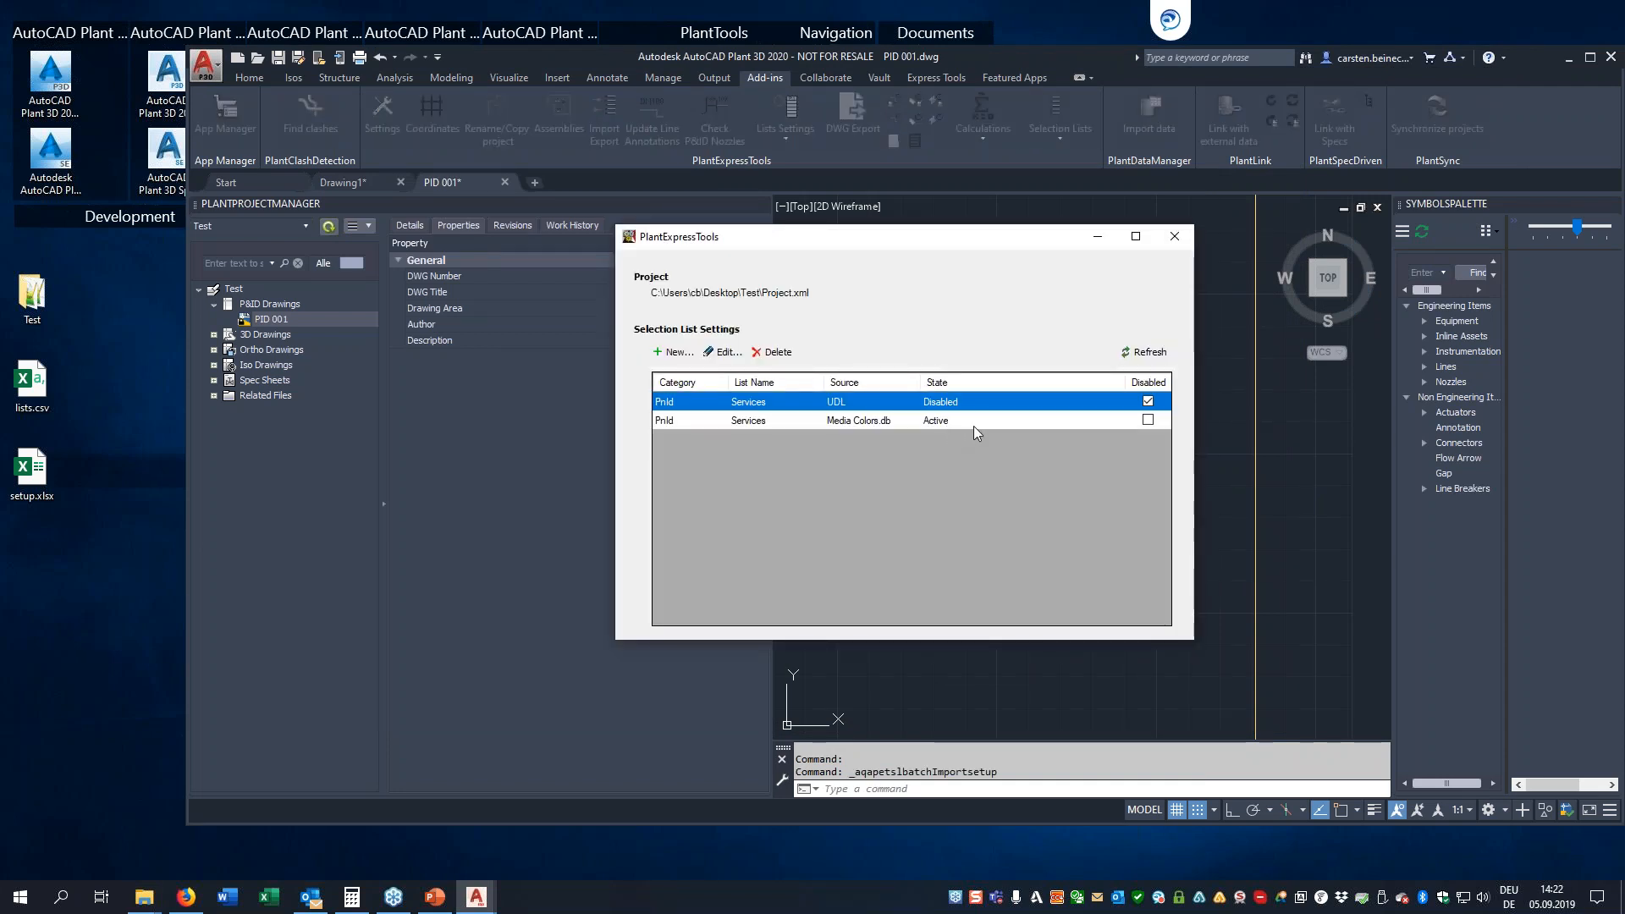
{"action": "left_click", "coordinate": [881, 421]}
{"action": "double_click", "coordinate": [871, 419]}
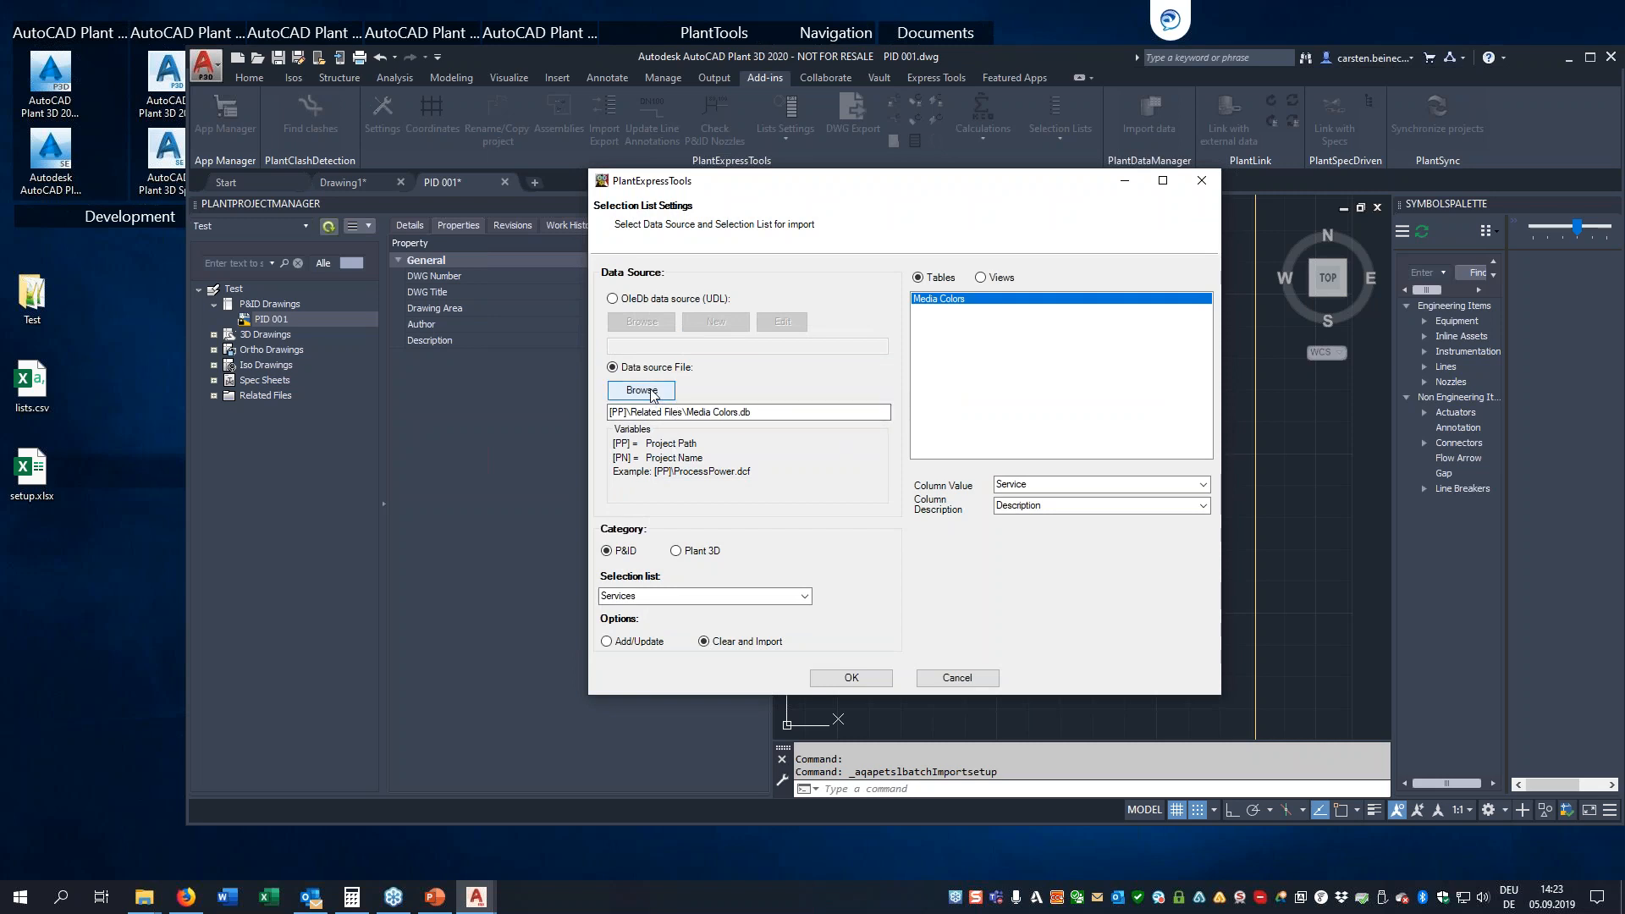
{"action": "left_click", "coordinate": [775, 410]}
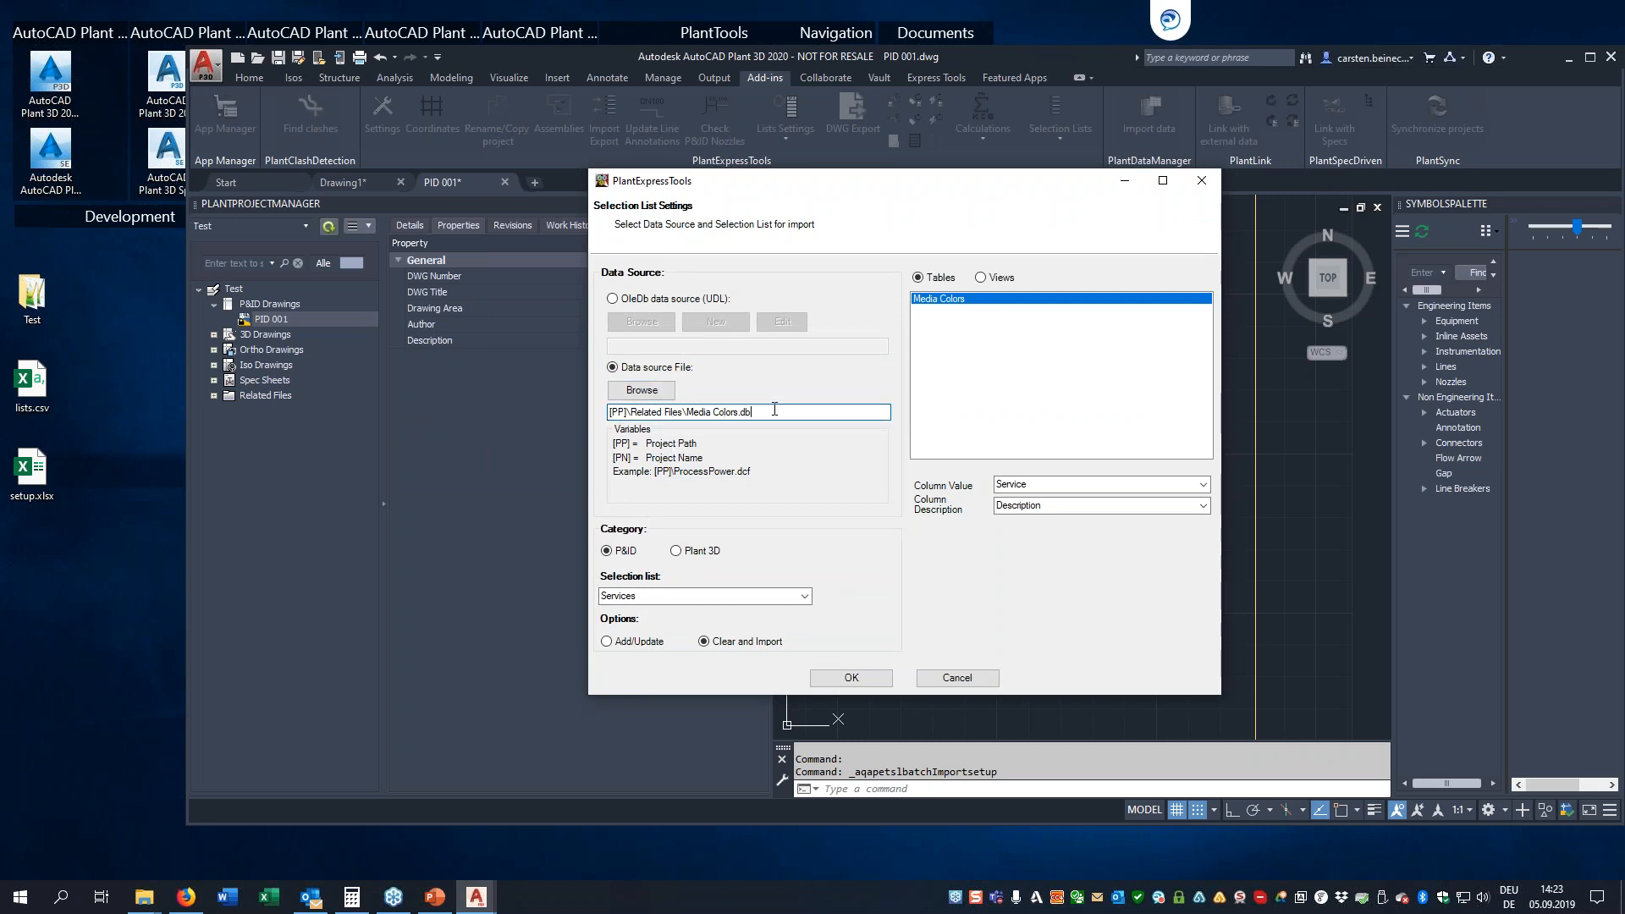
{"action": "left_click", "coordinate": [641, 390]}
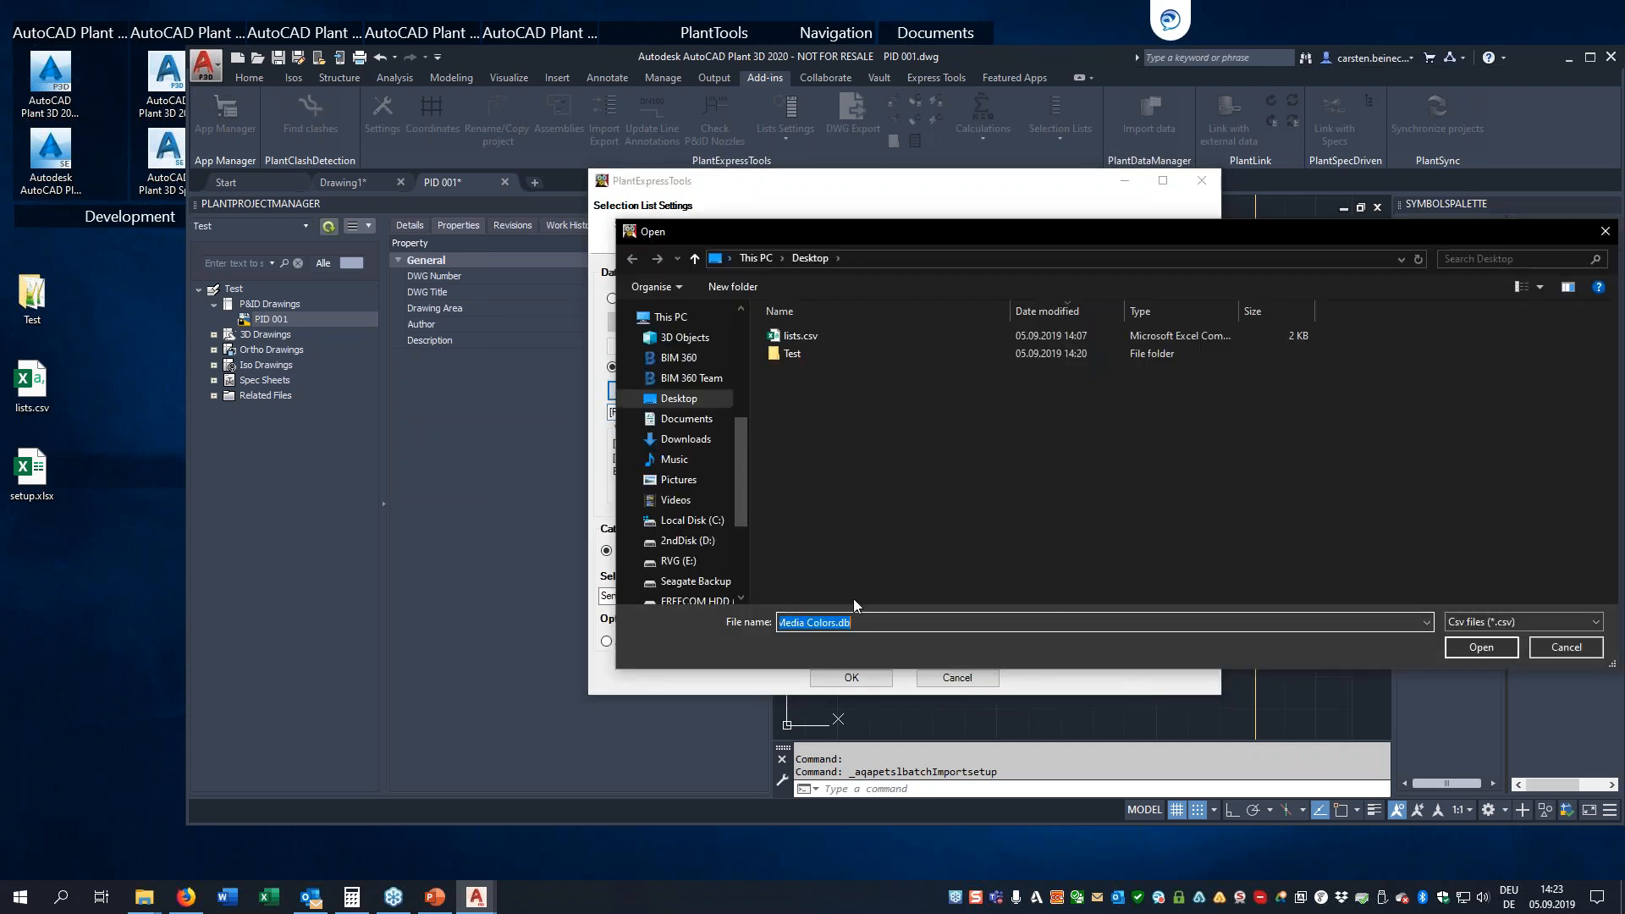
{"action": "left_click", "coordinate": [1488, 623]}
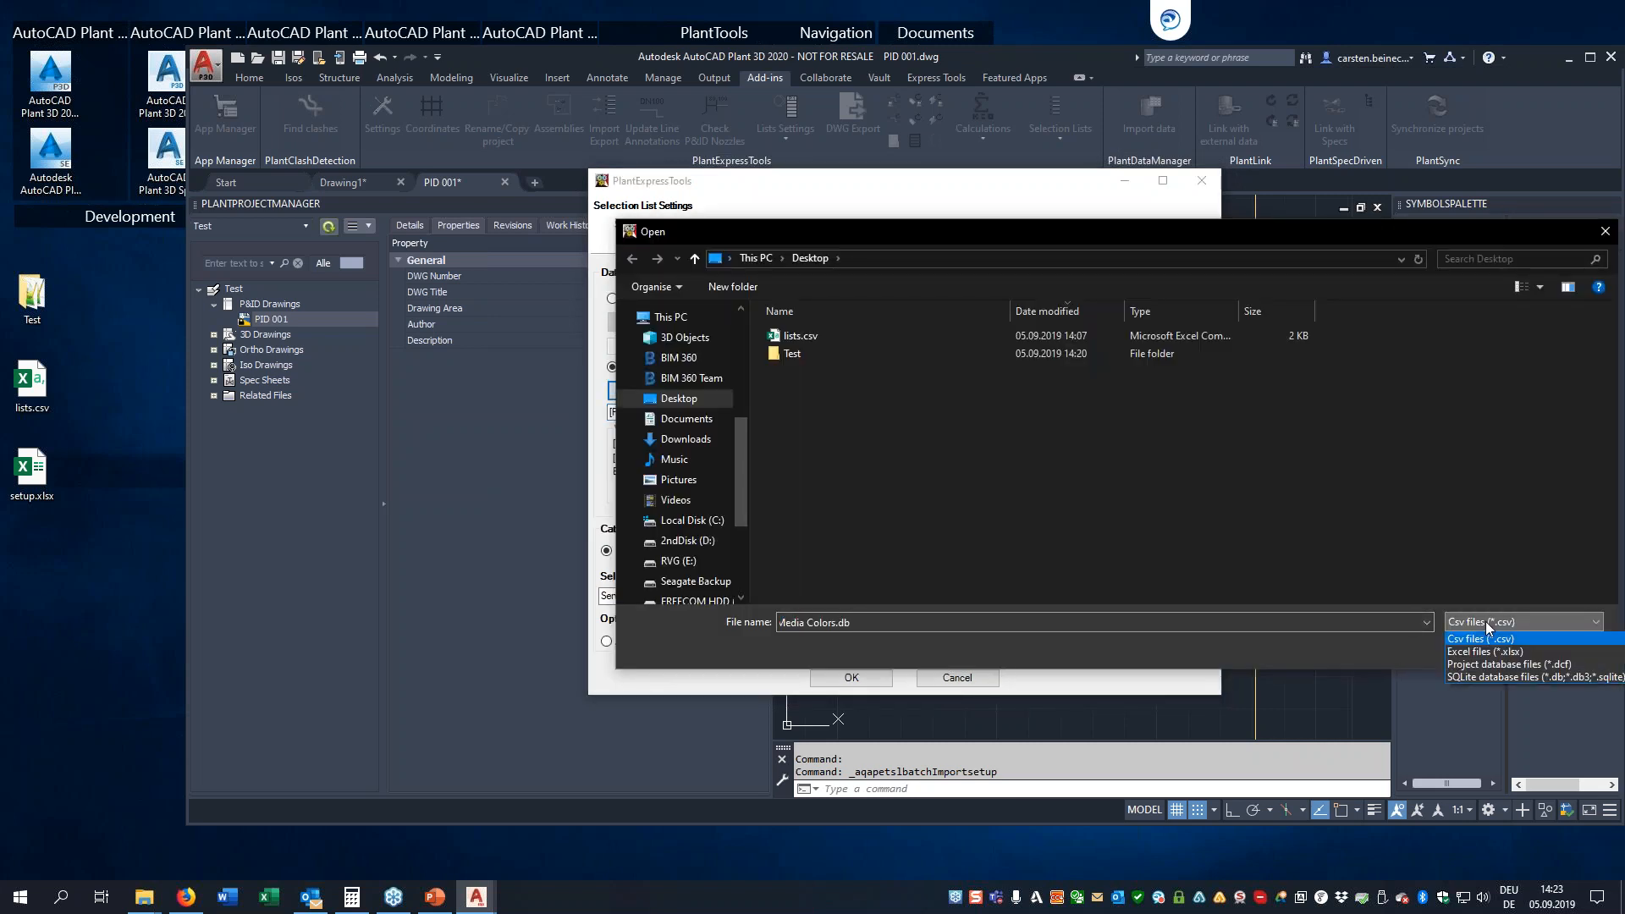
{"action": "left_click", "coordinate": [1382, 558]}
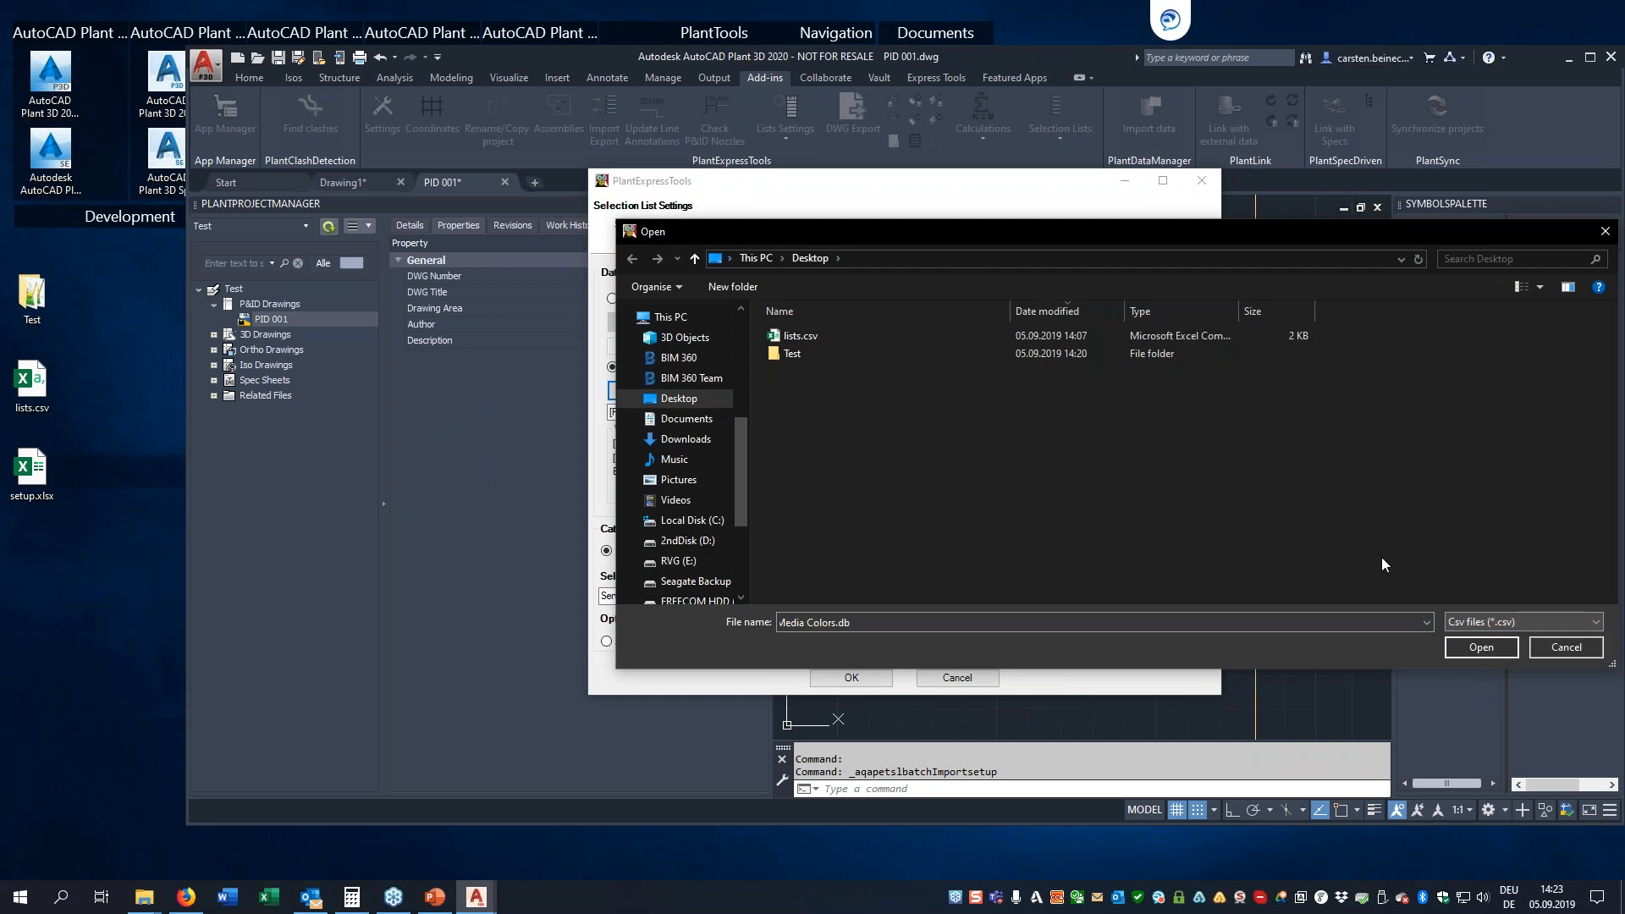
{"action": "left_click", "coordinate": [1557, 648]}
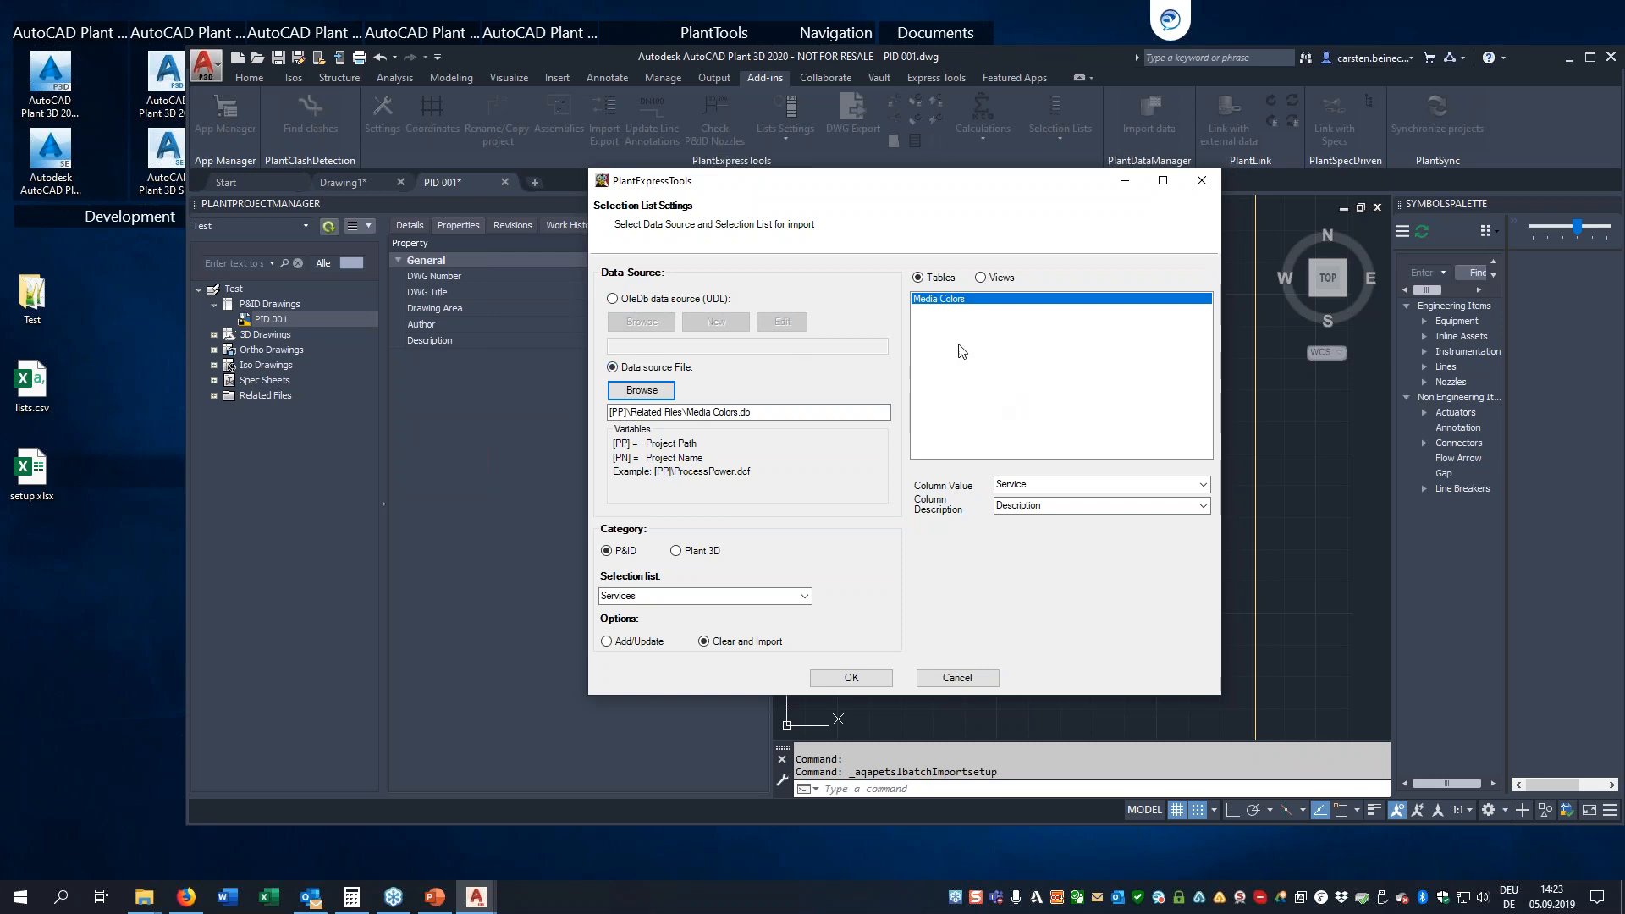
Review the value column, description column and target selection list choices for Media Colors.db, then close the selection list settings without saving
{"action": "left_click", "coordinate": [1203, 485]}
{"action": "left_click", "coordinate": [1012, 500]}
{"action": "left_click", "coordinate": [1203, 506]}
{"action": "left_click", "coordinate": [1020, 532]}
{"action": "left_click", "coordinate": [805, 597]}
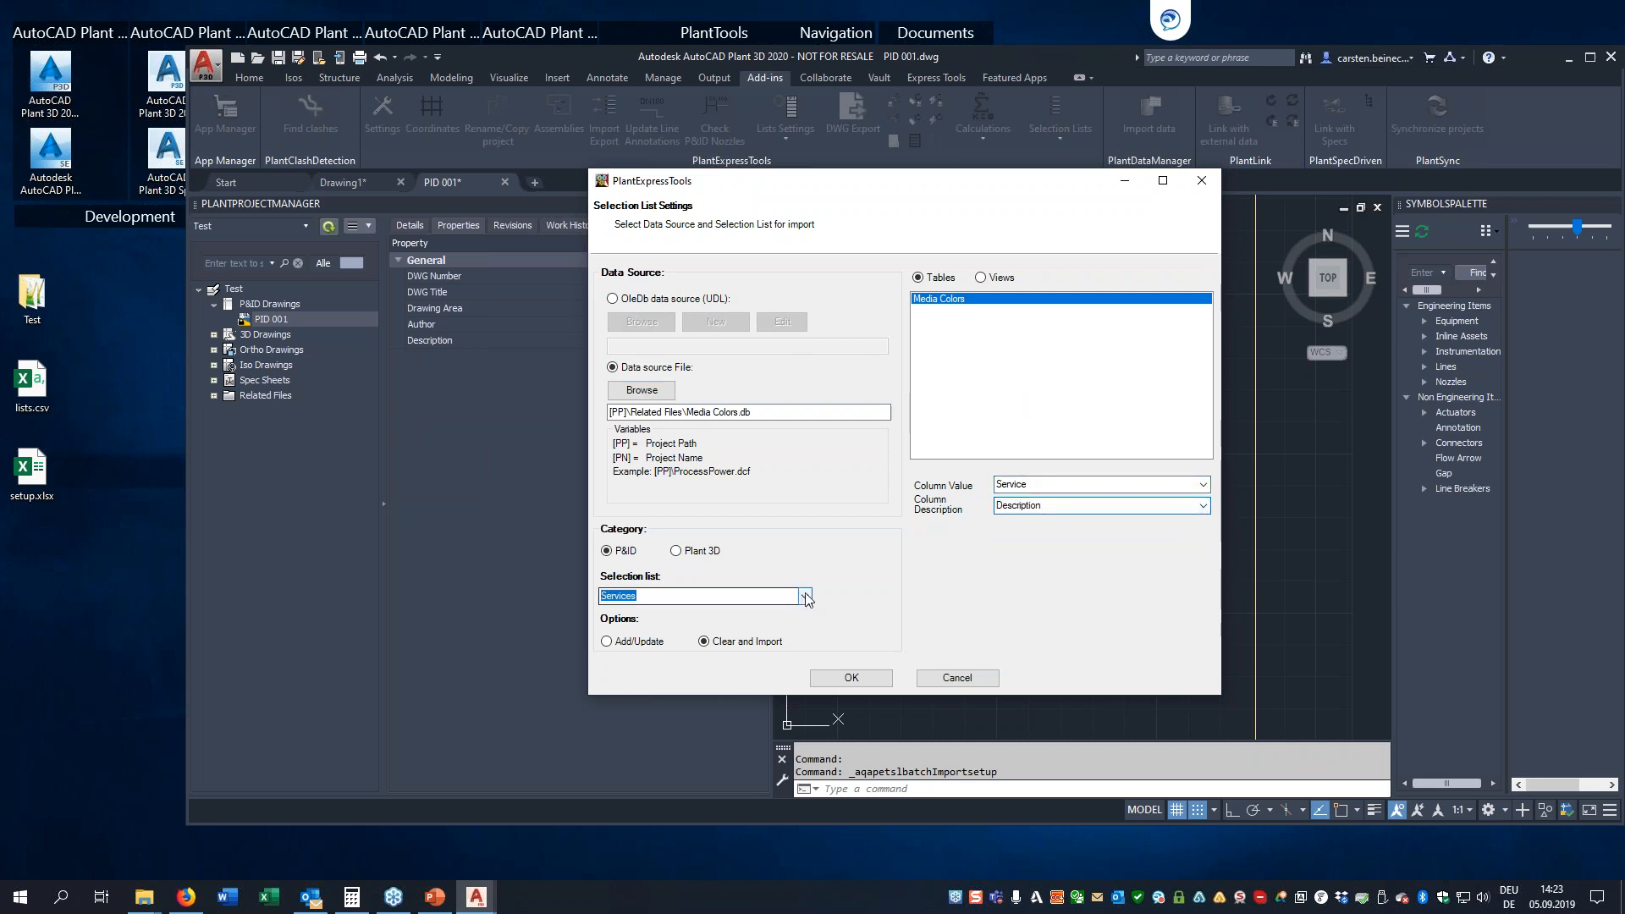
{"action": "left_click", "coordinate": [805, 597]}
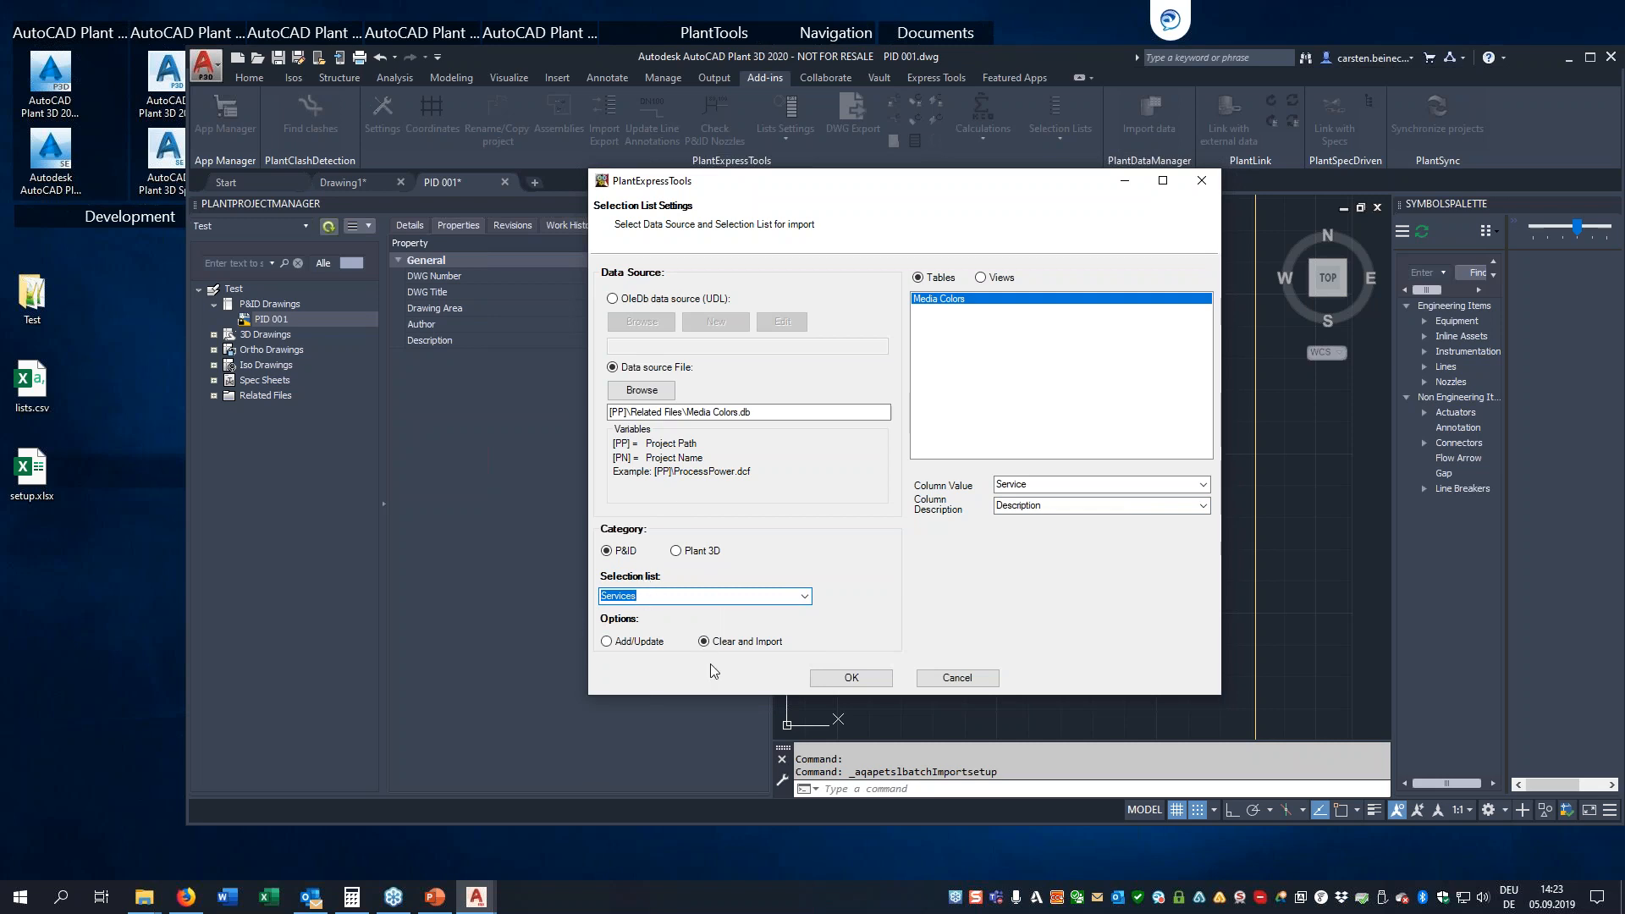
{"action": "left_click", "coordinate": [954, 679]}
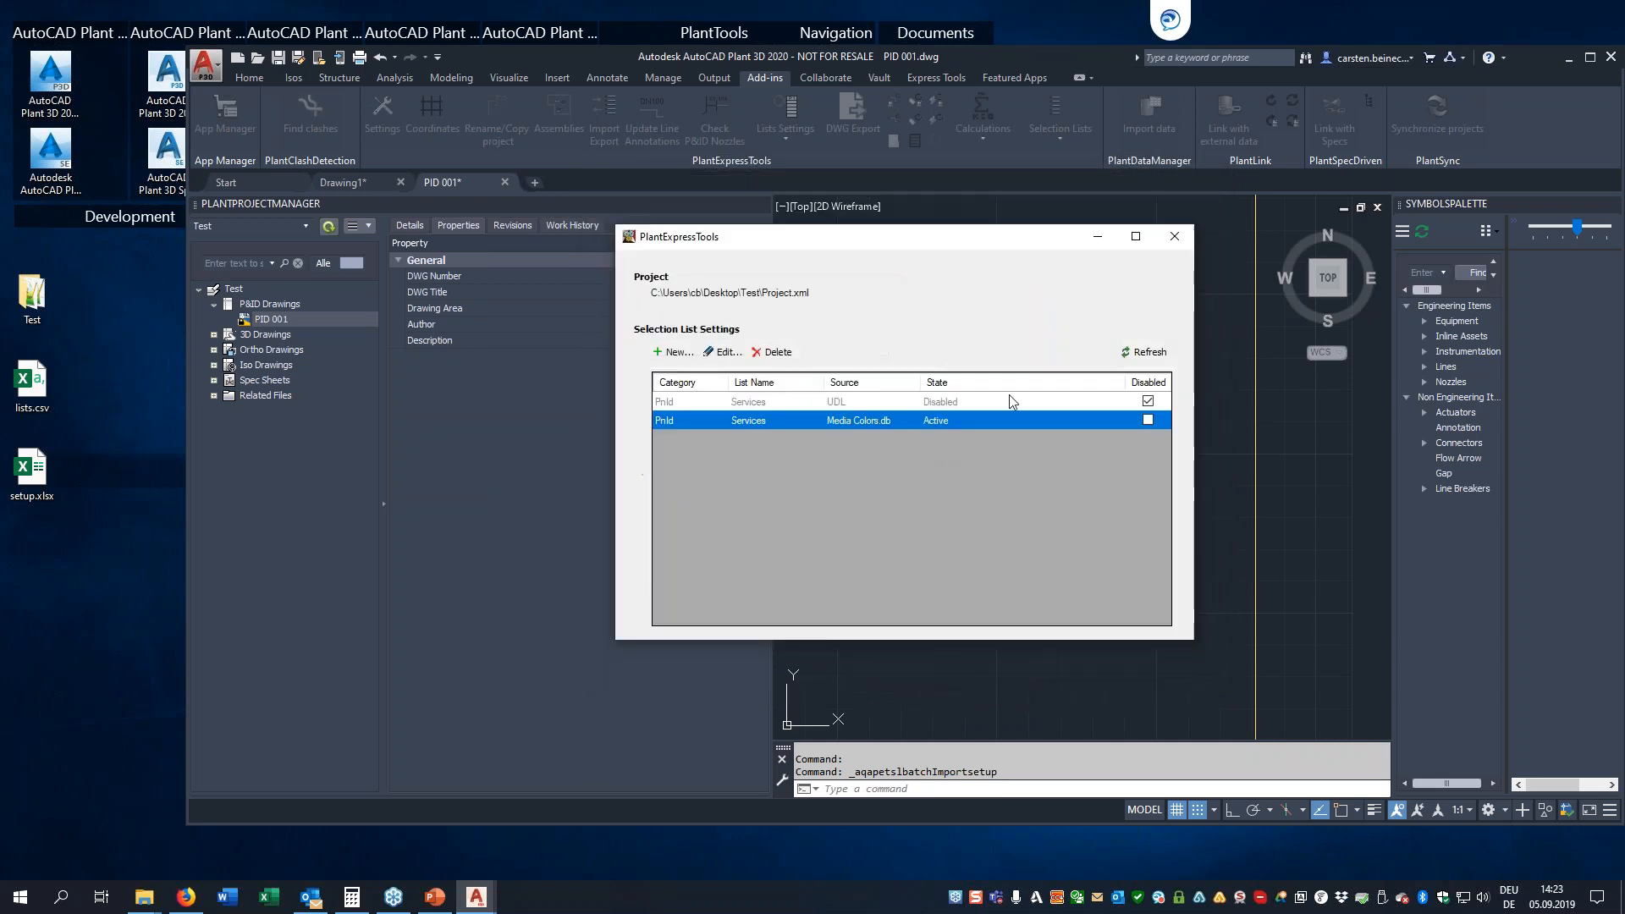
{"action": "left_click", "coordinate": [1176, 238]}
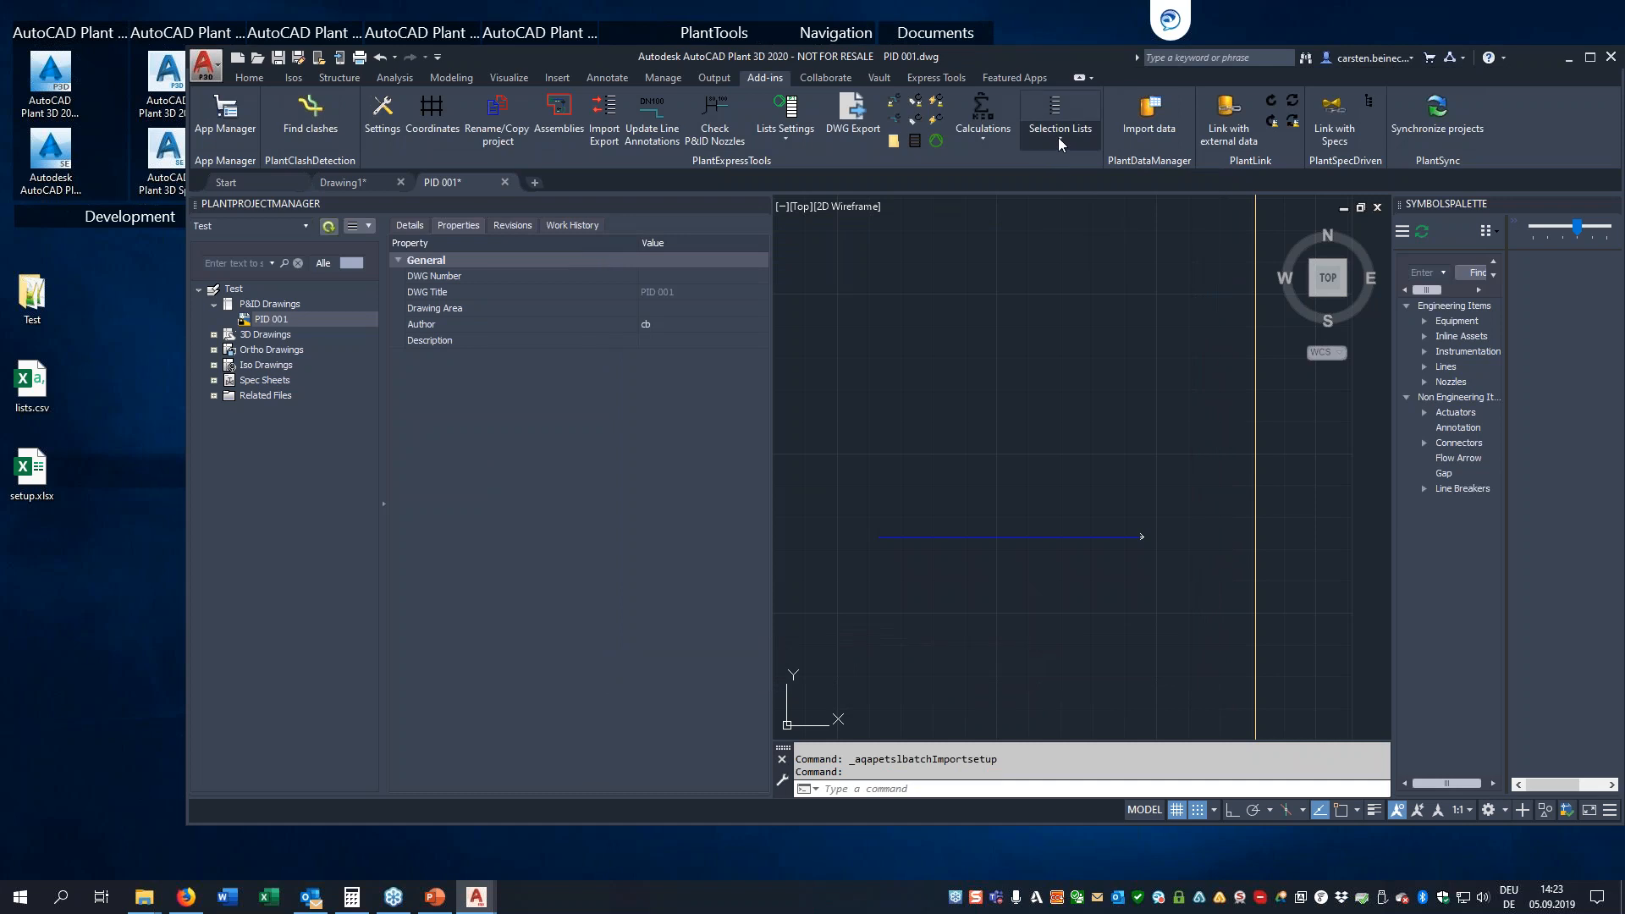
Import the active Media Colors.db selection list and check the Service choices in Assign Tag for the blue pipe line, without assigning a tag
{"action": "left_click", "coordinate": [1056, 115]}
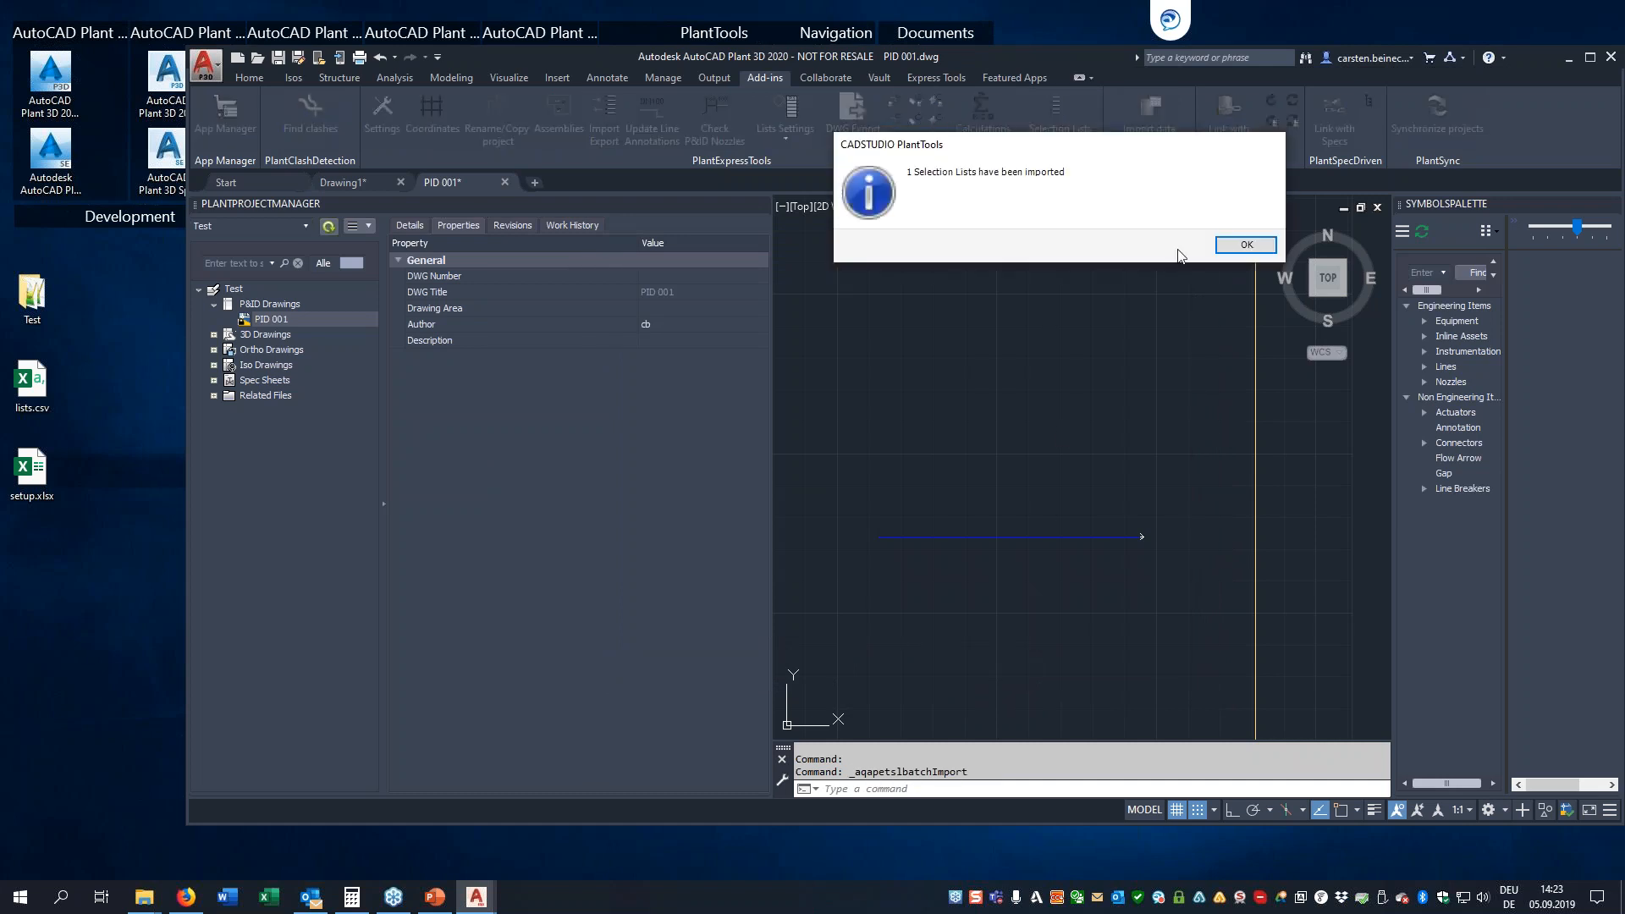
{"action": "left_click", "coordinate": [1240, 244]}
{"action": "left_click", "coordinate": [1016, 474]}
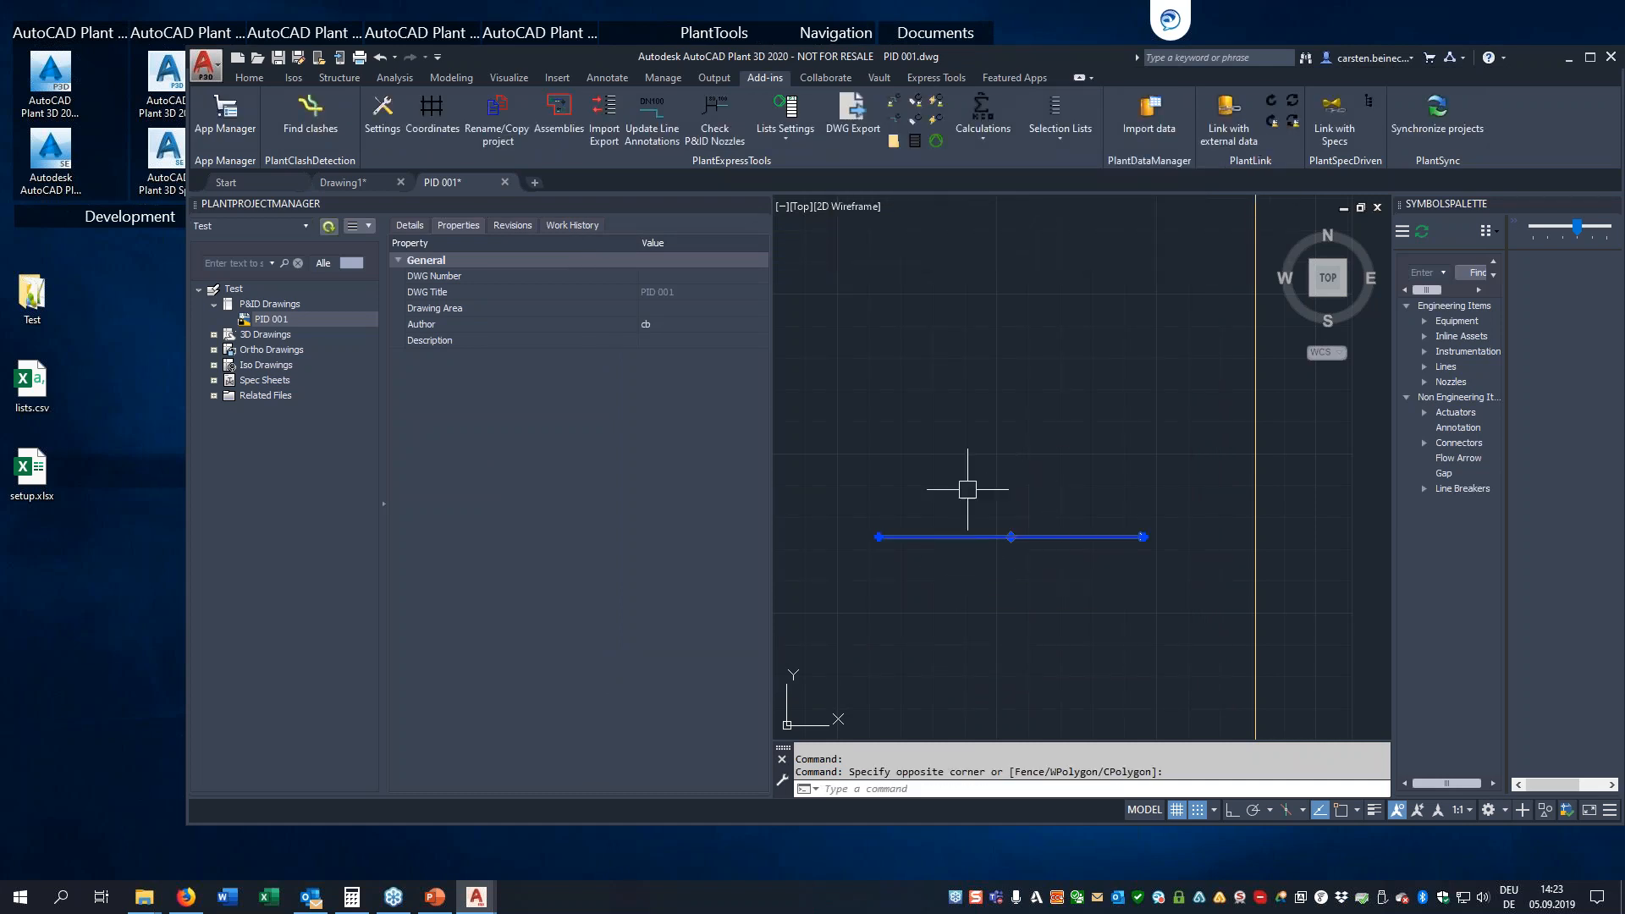
{"action": "left_click", "coordinate": [963, 544]}
{"action": "right_click", "coordinate": [966, 542]}
{"action": "left_click", "coordinate": [1020, 330]}
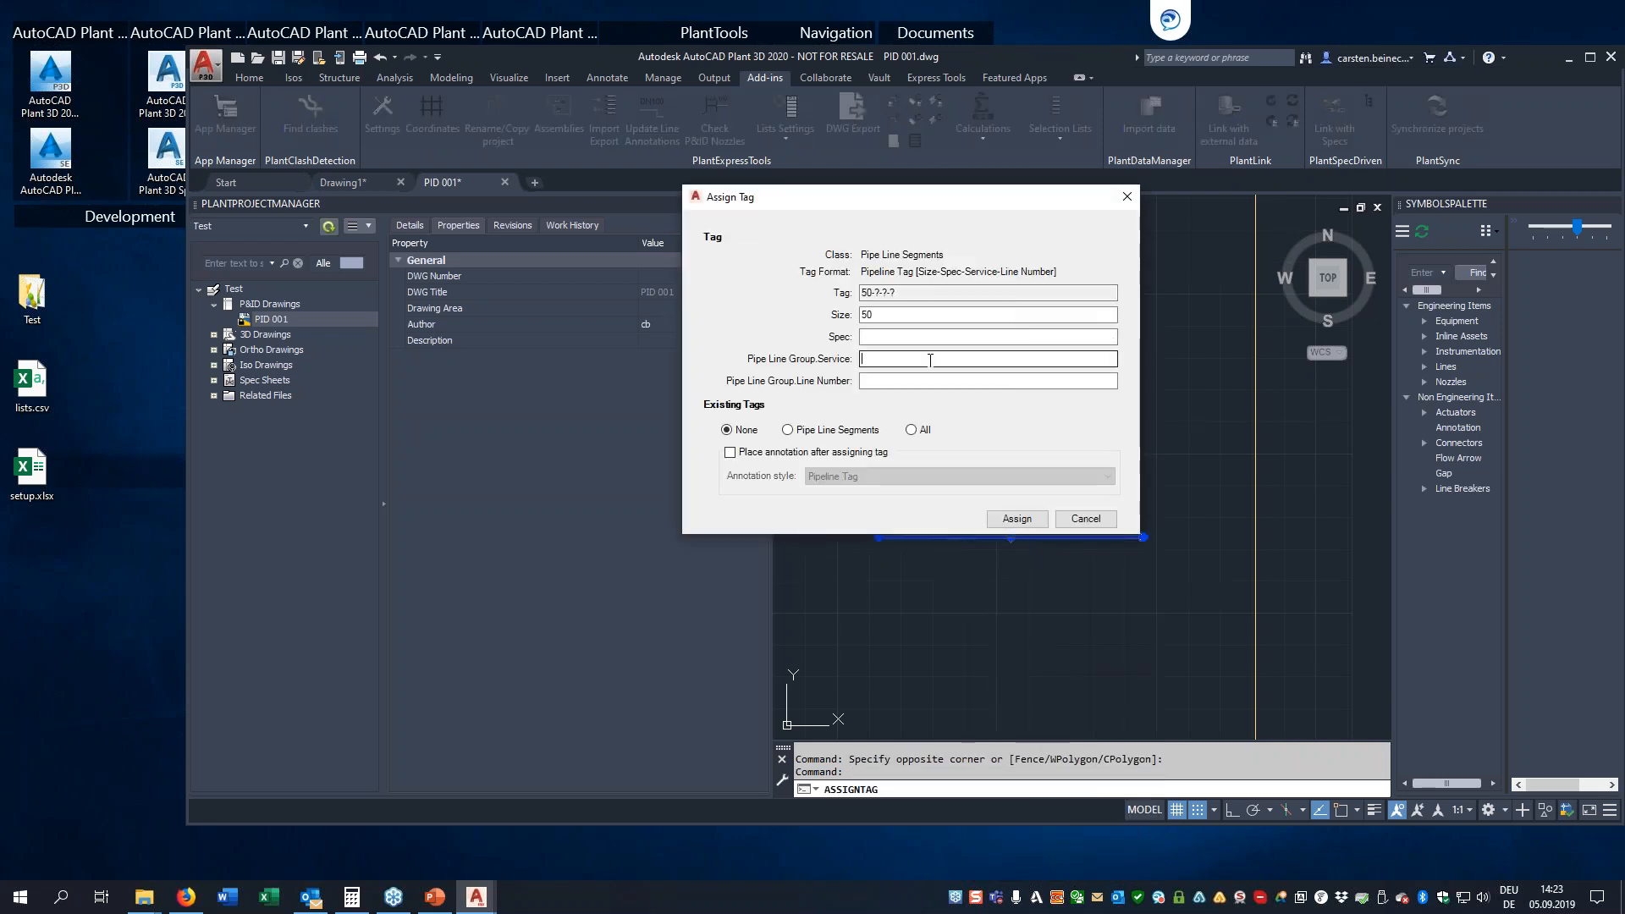
{"action": "left_click", "coordinate": [931, 360]}
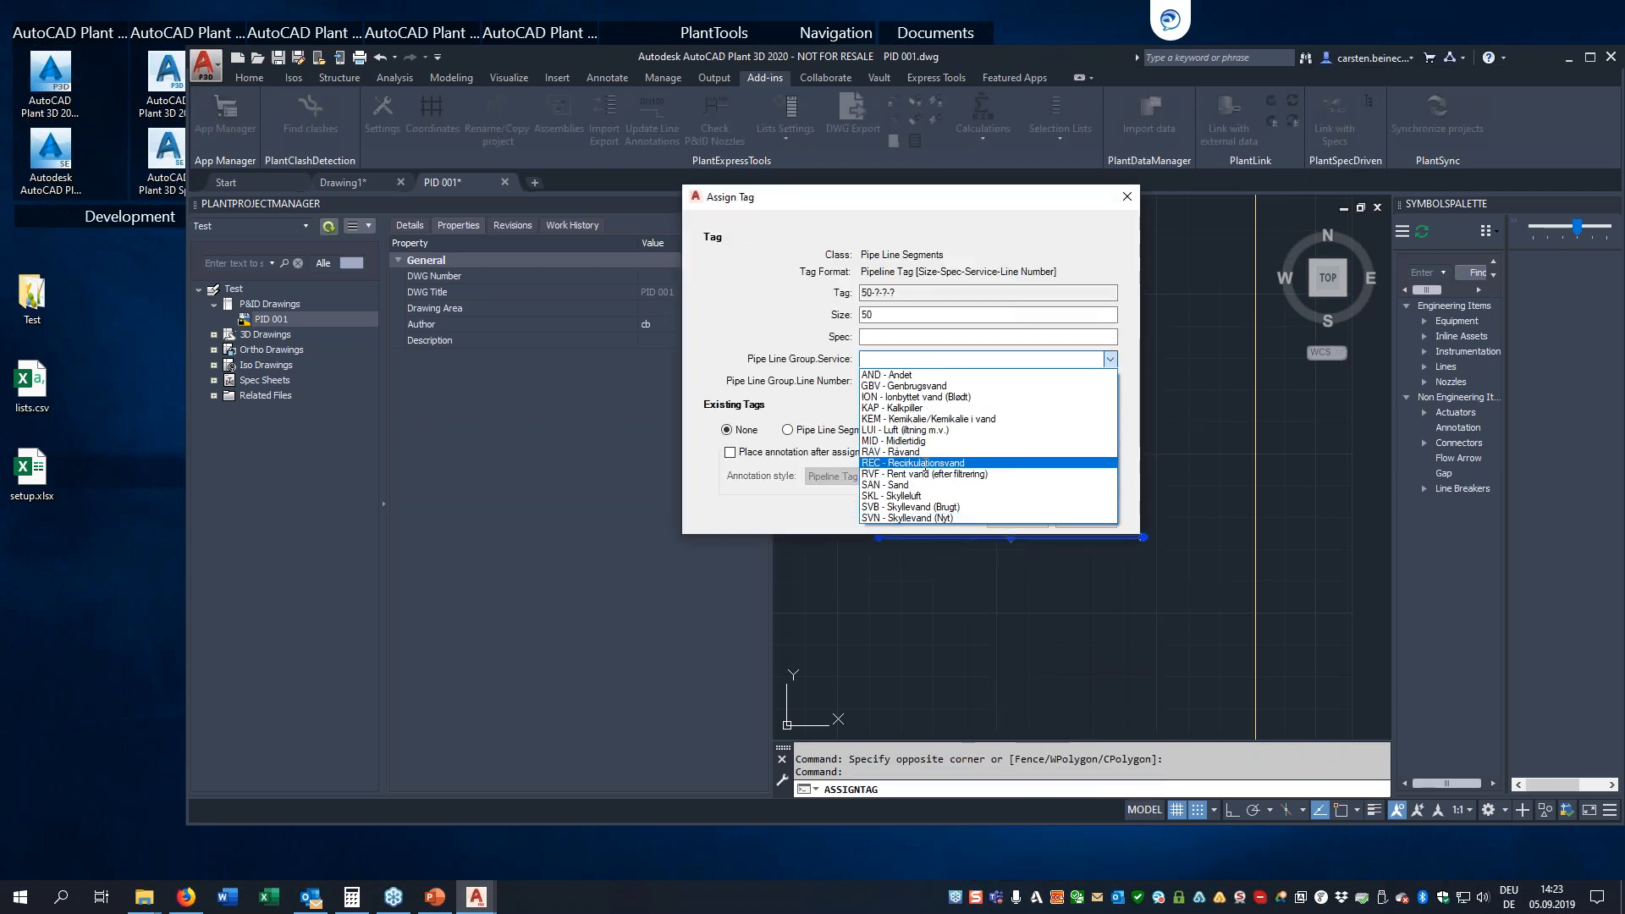
{"action": "left_click", "coordinate": [1110, 360]}
{"action": "left_click", "coordinate": [1084, 522]}
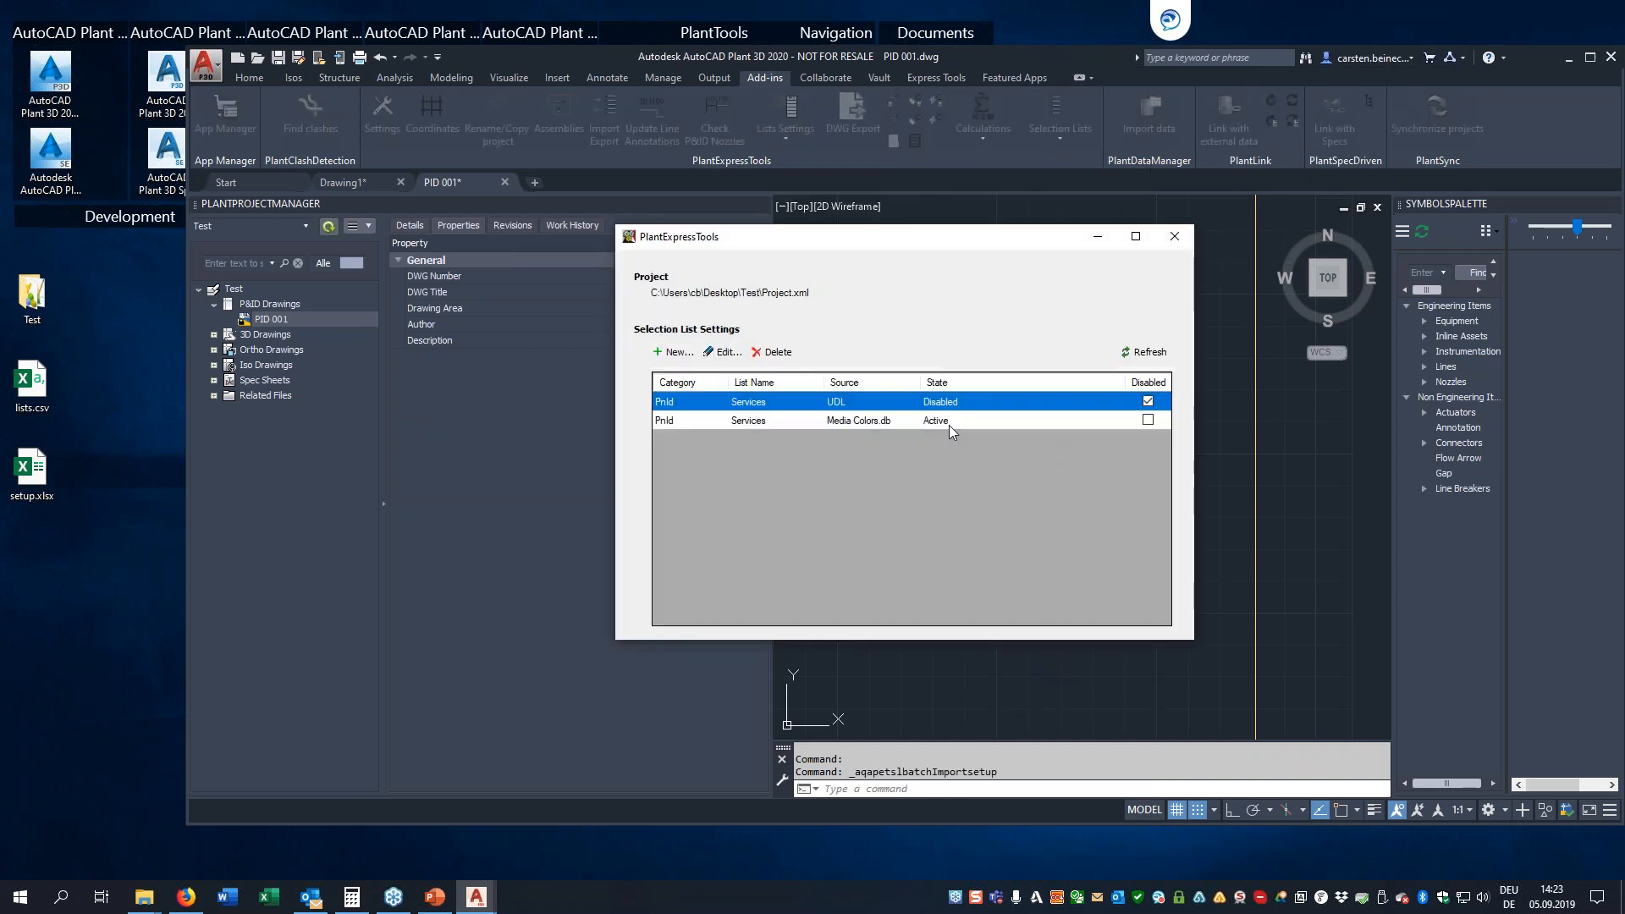
Disable the Media Colors.db source, enable the UDL source for the Services list, and import the selection lists
{"action": "left_click", "coordinate": [1148, 420]}
{"action": "left_click", "coordinate": [1149, 401]}
{"action": "left_click", "coordinate": [1174, 236]}
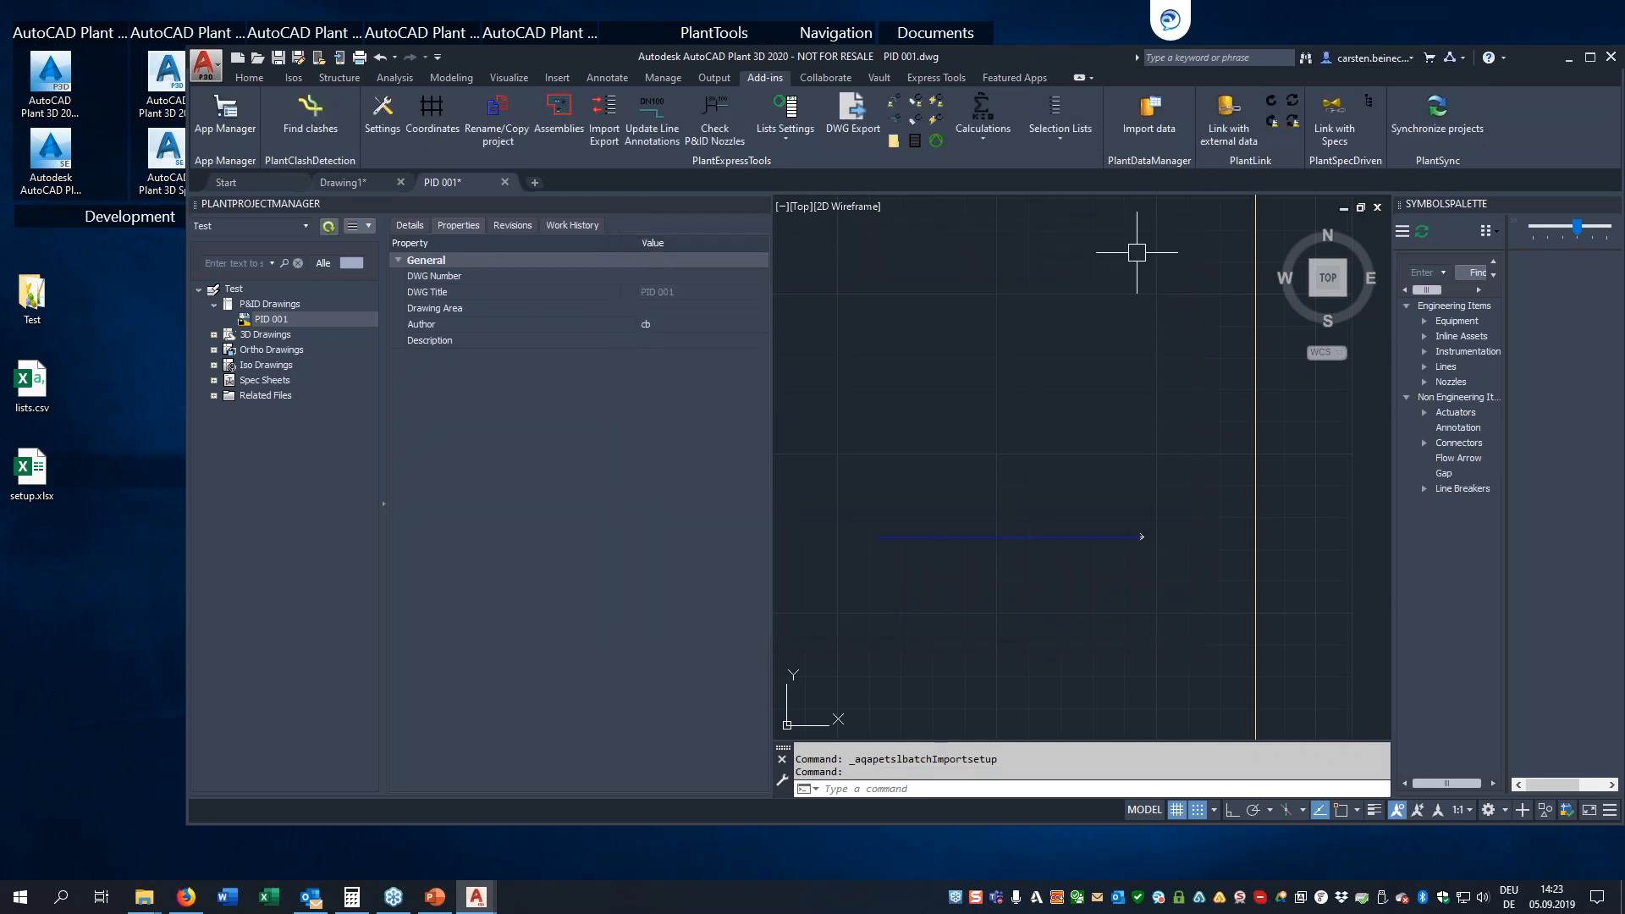
{"action": "left_click", "coordinate": [1062, 140]}
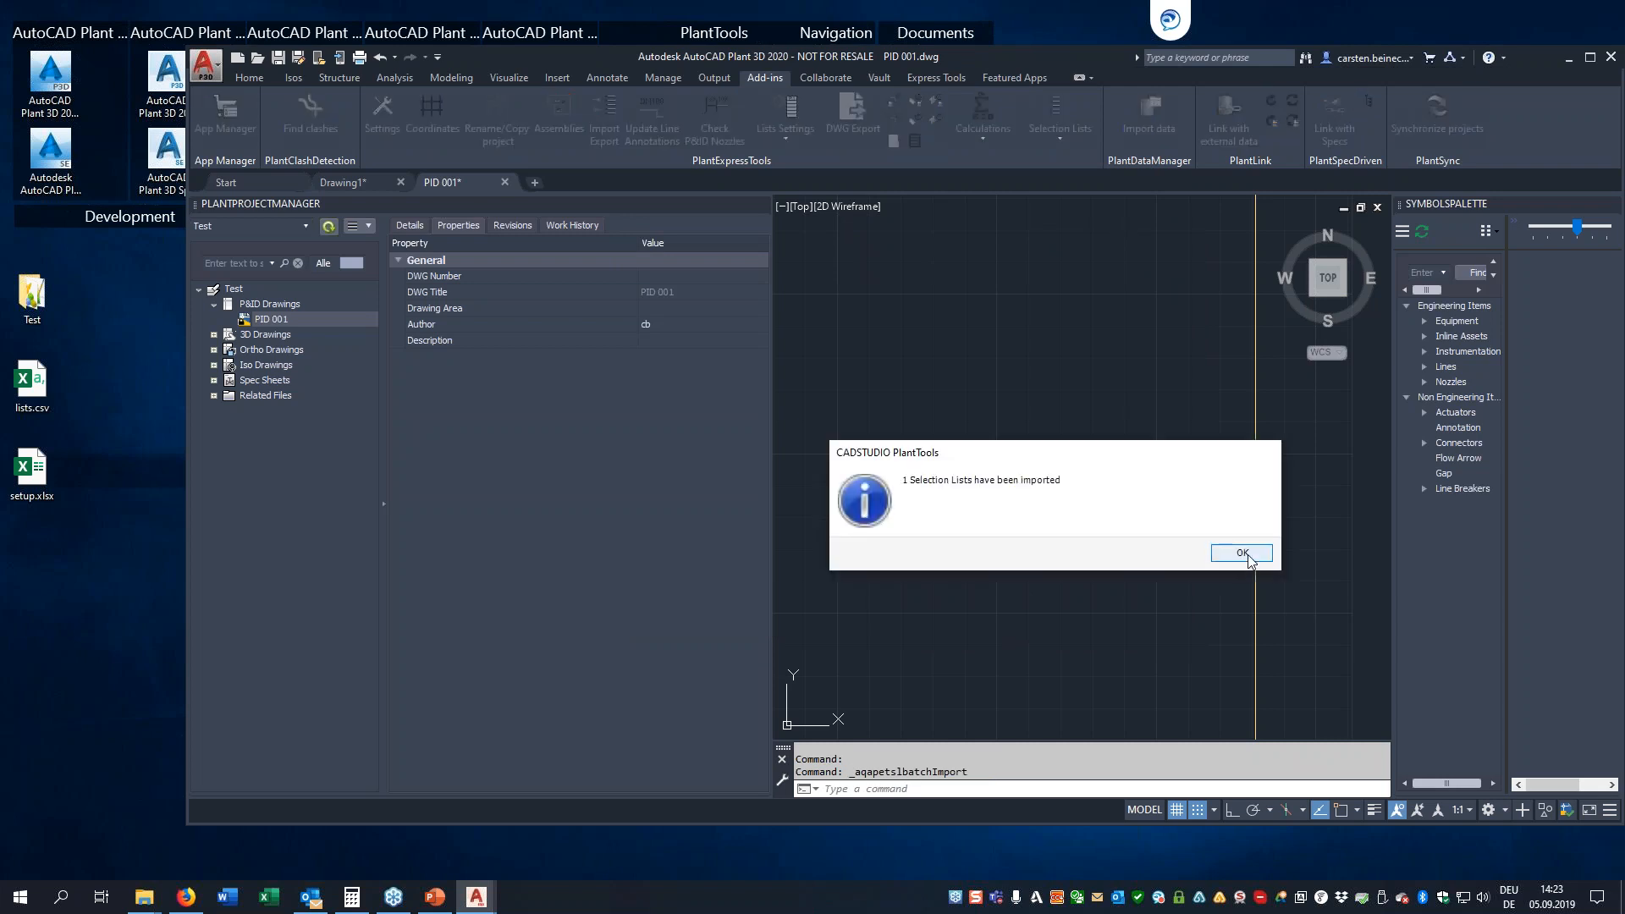
{"action": "left_click", "coordinate": [1244, 555]}
Check the Service choices imported from the UDL source in the pipe line's Assign Tag dialog, without assigning a tag
{"action": "left_click", "coordinate": [1068, 500]}
{"action": "left_click", "coordinate": [1021, 572]}
{"action": "right_click", "coordinate": [1021, 572]}
{"action": "left_click", "coordinate": [1077, 329]}
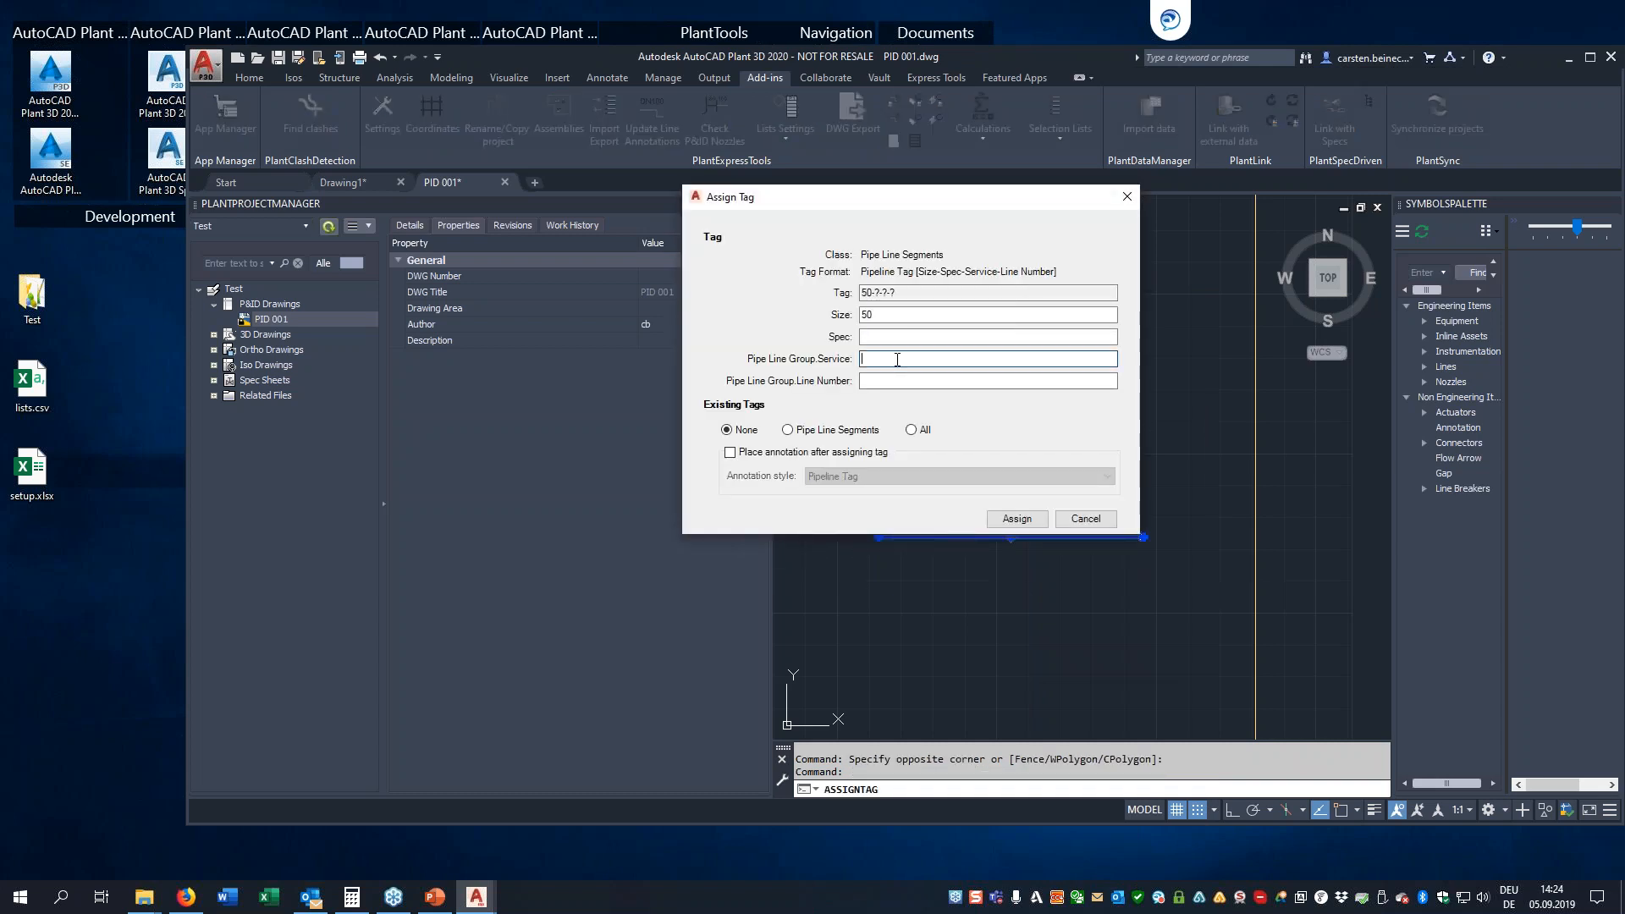
{"action": "left_click", "coordinate": [947, 363]}
{"action": "left_click", "coordinate": [836, 527]}
{"action": "left_click", "coordinate": [1099, 518]}
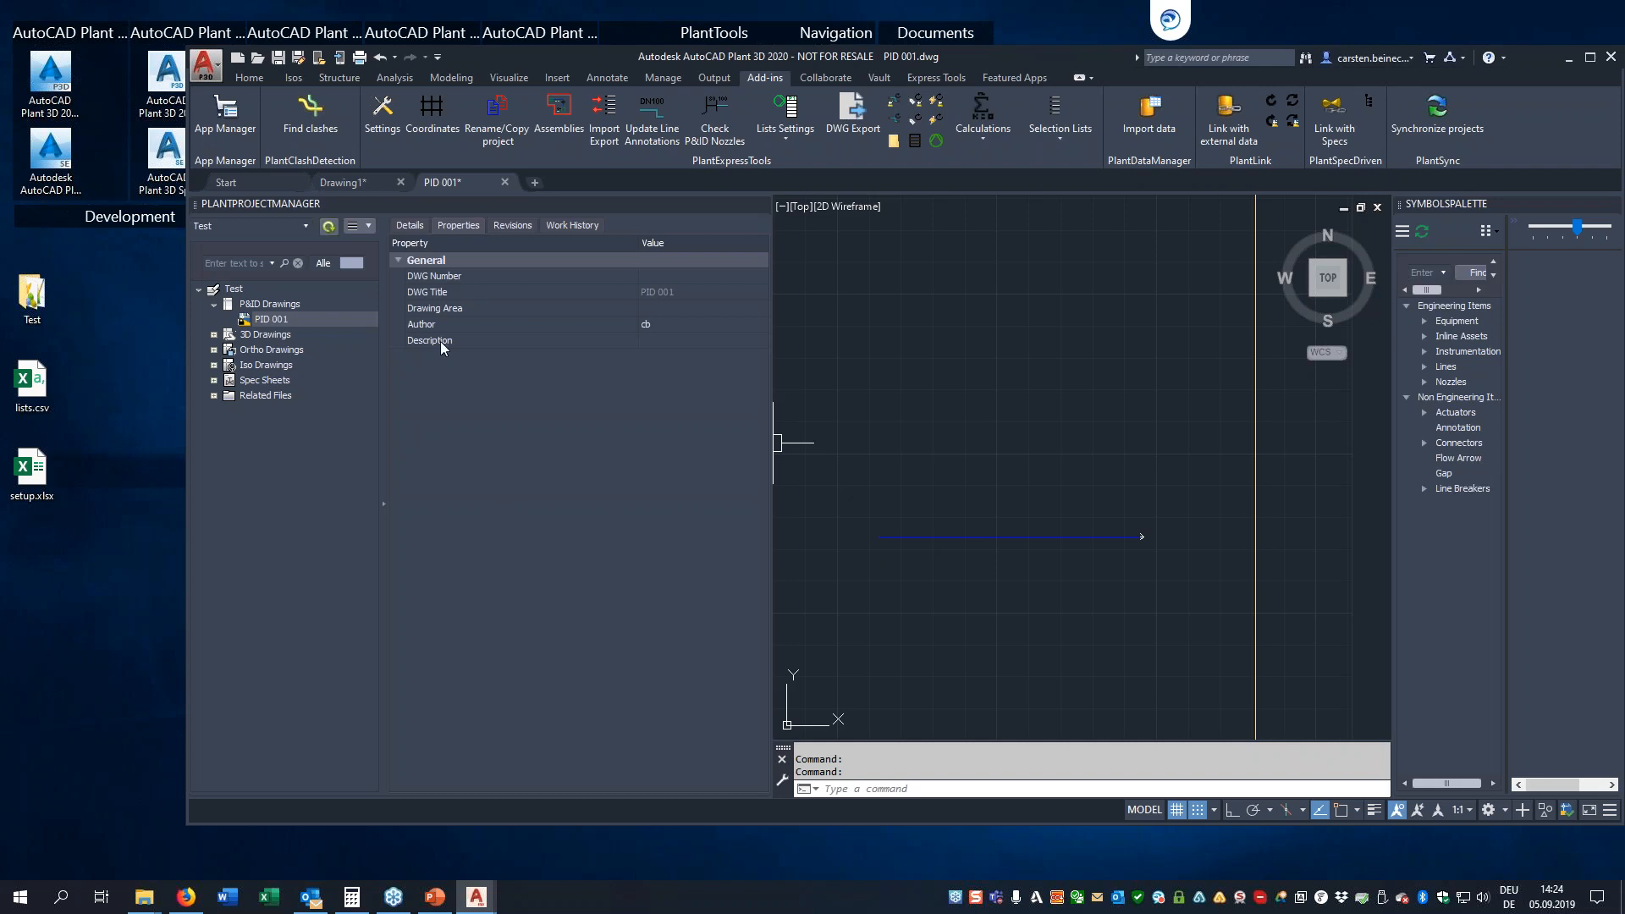
Open the Plant Project Setup and view the Project Properties and Drawing Properties under General Settings
{"action": "left_click", "coordinate": [368, 227]}
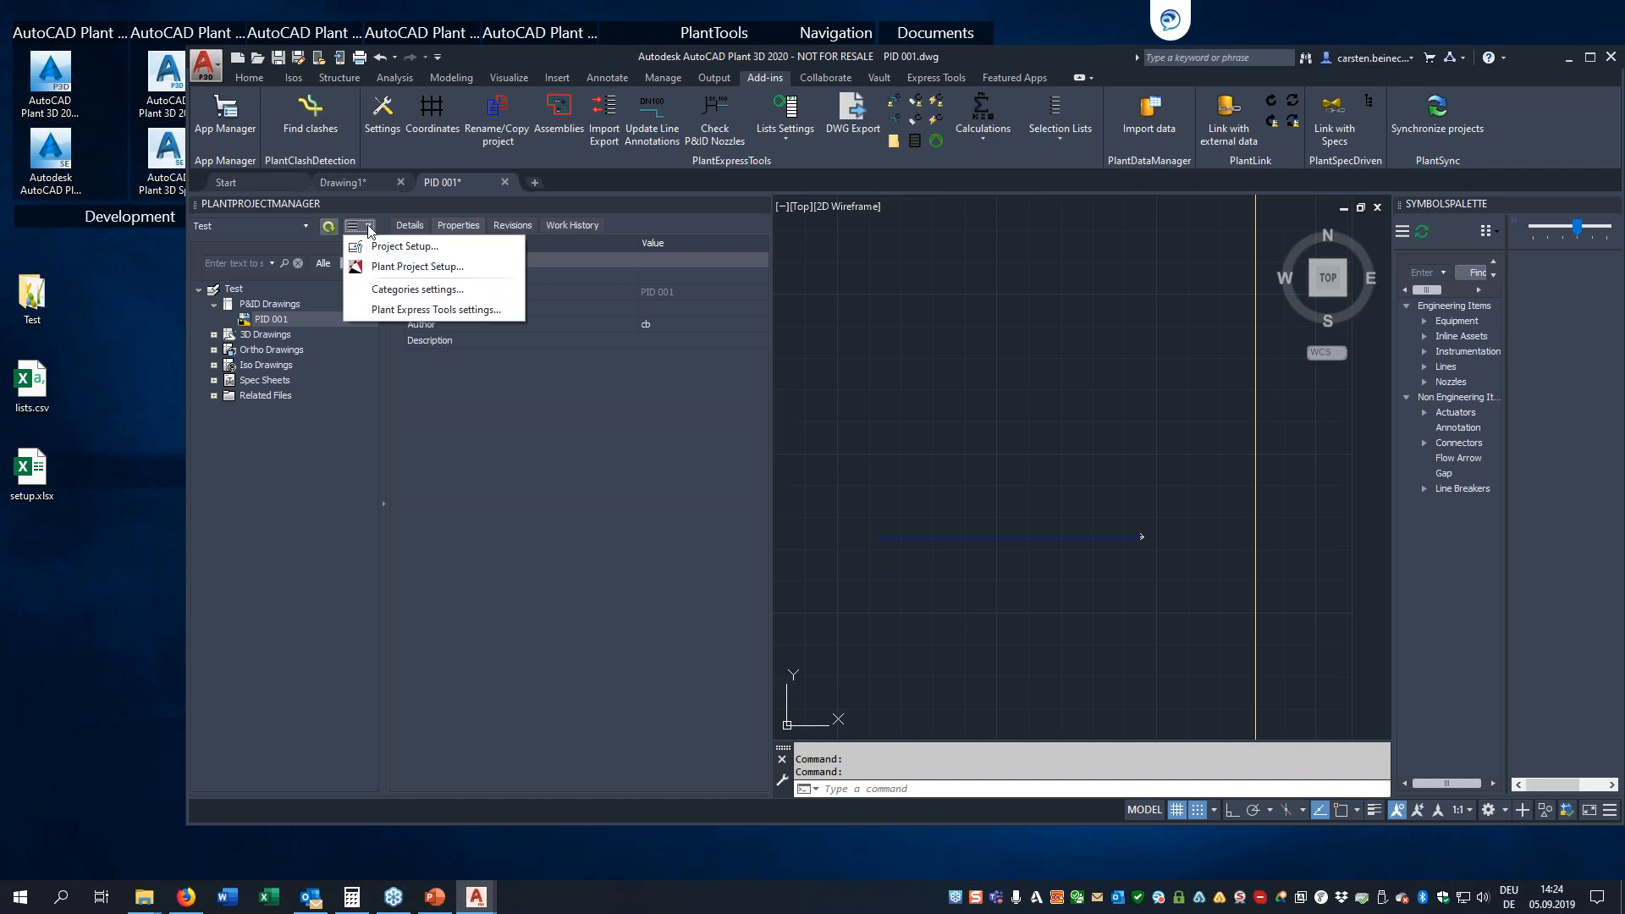
{"action": "left_click", "coordinate": [391, 267]}
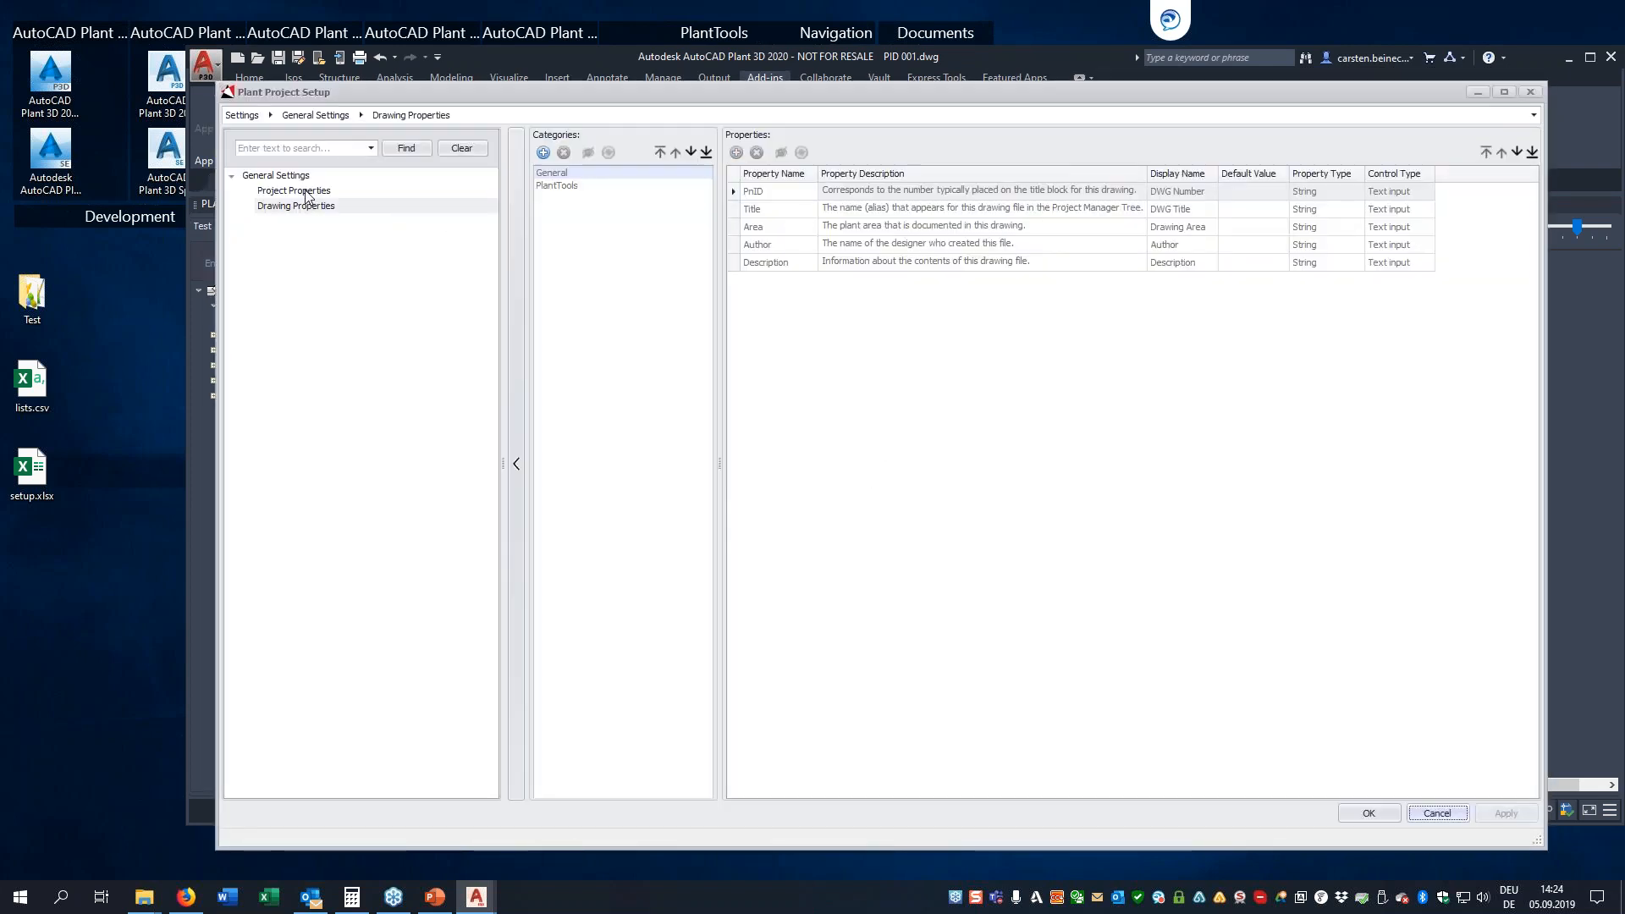
{"action": "left_click", "coordinate": [306, 193]}
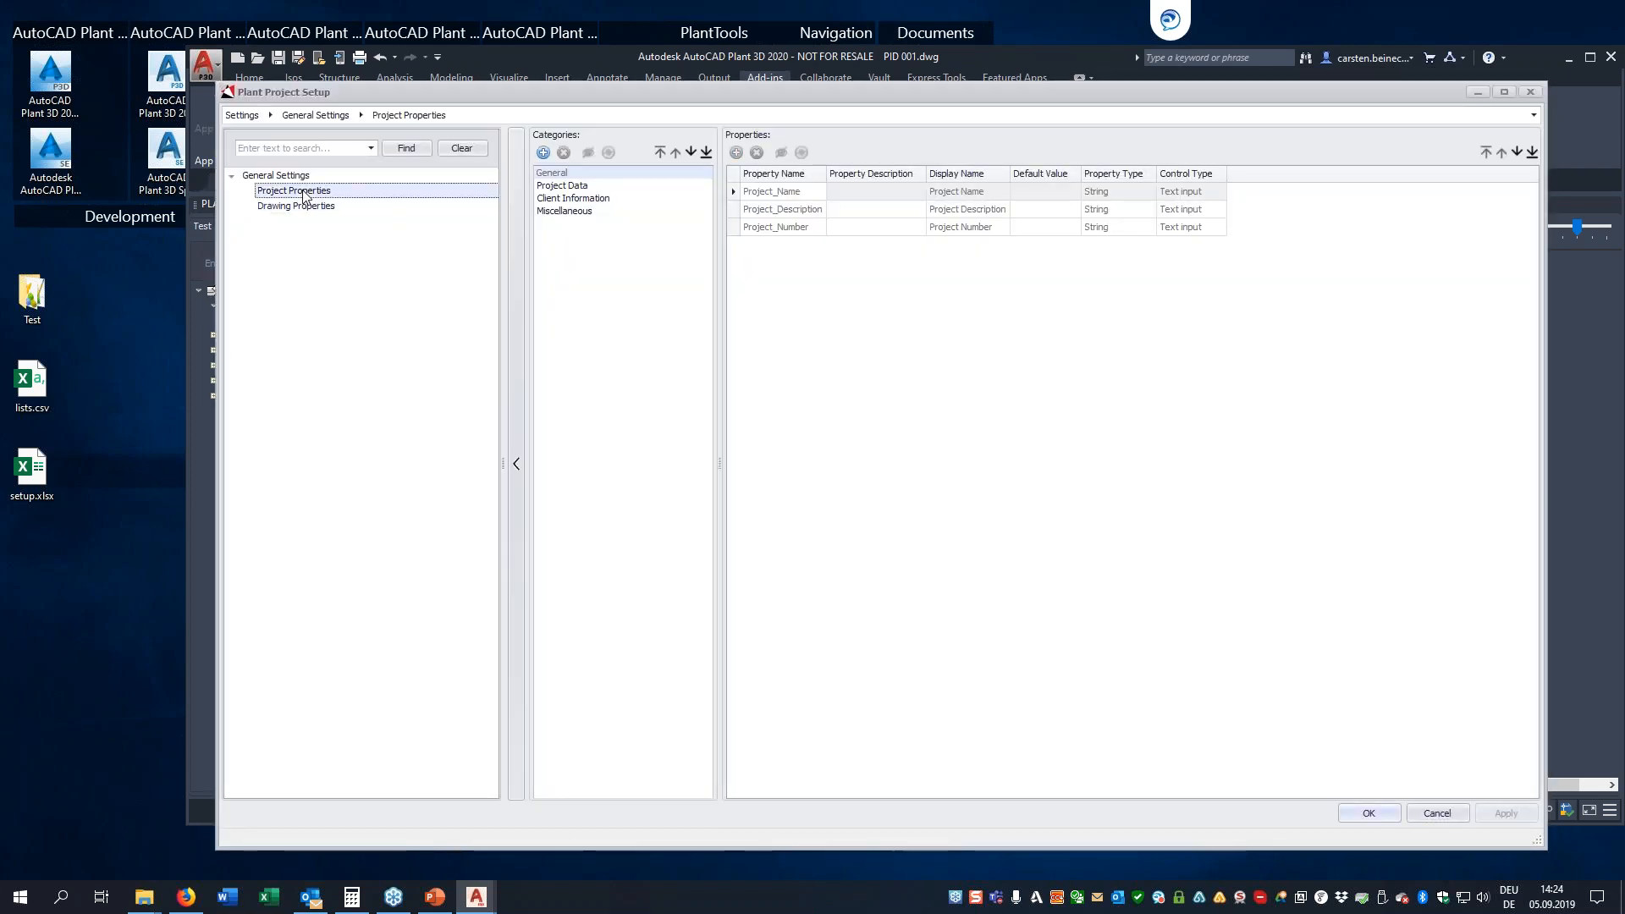
{"action": "left_click", "coordinate": [306, 209]}
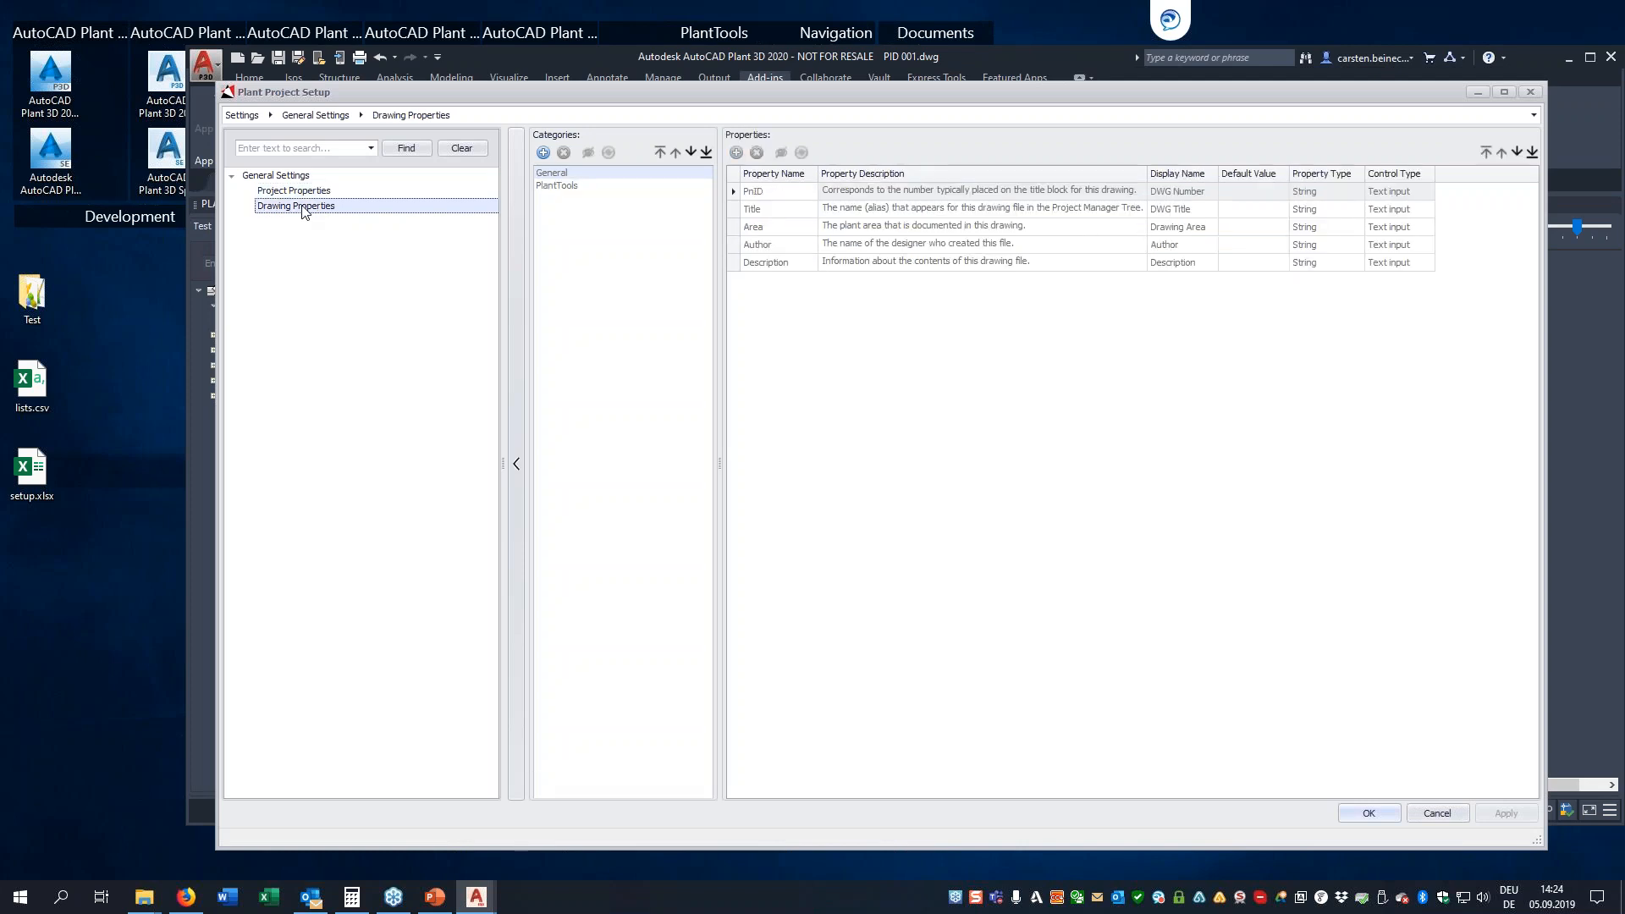
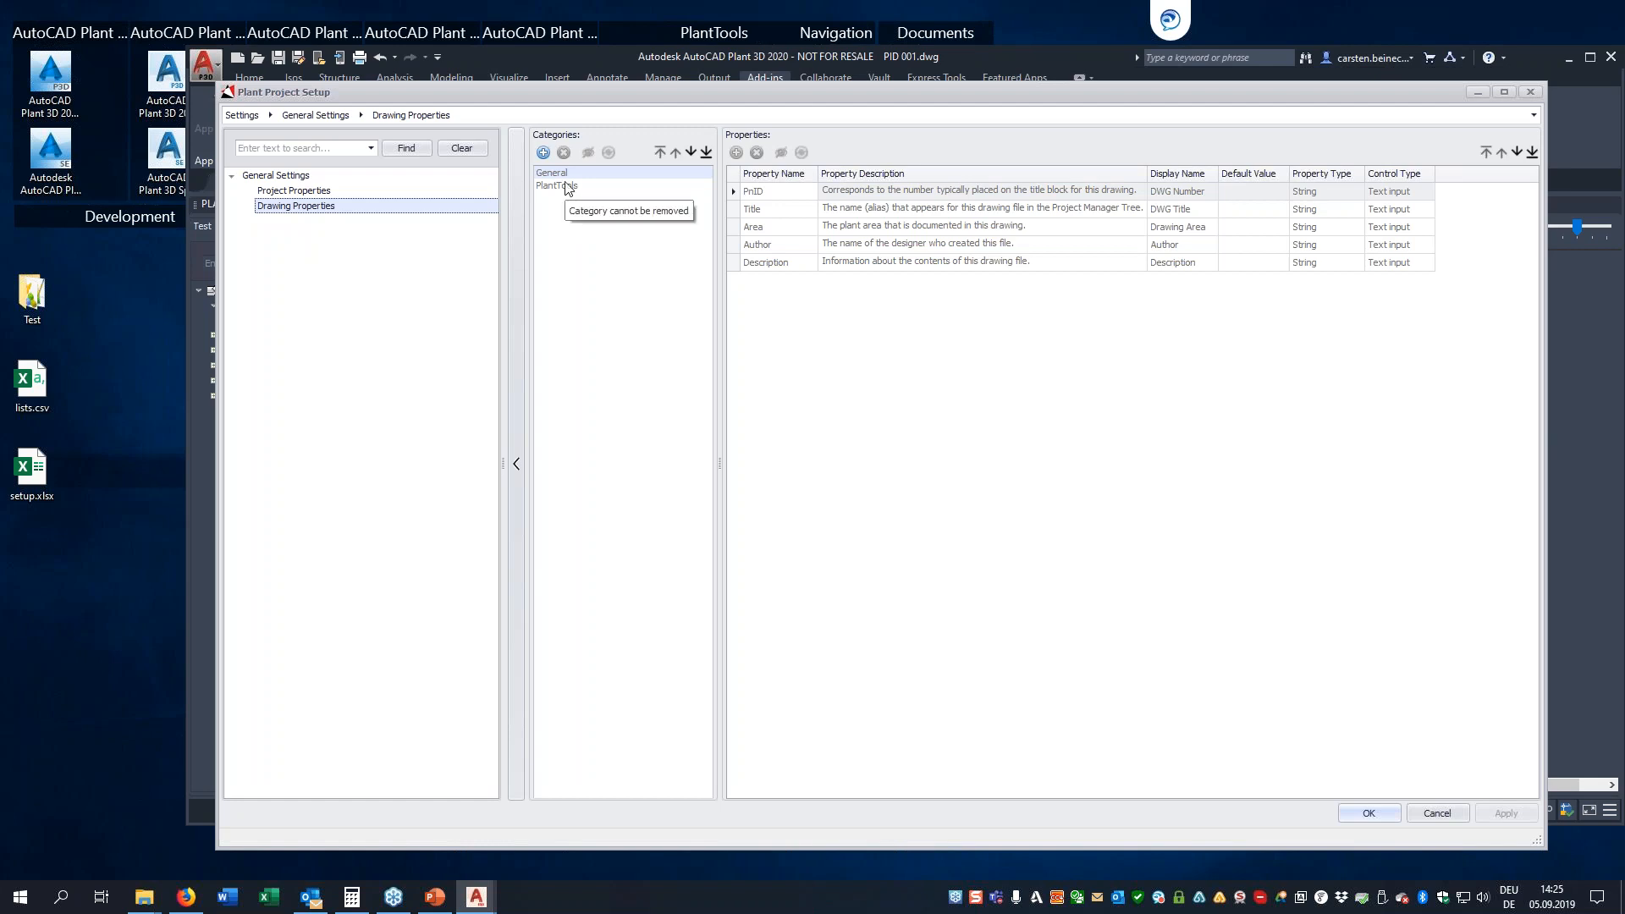
Add a category named Demo to the Drawing Properties
{"action": "left_click", "coordinate": [579, 229]}
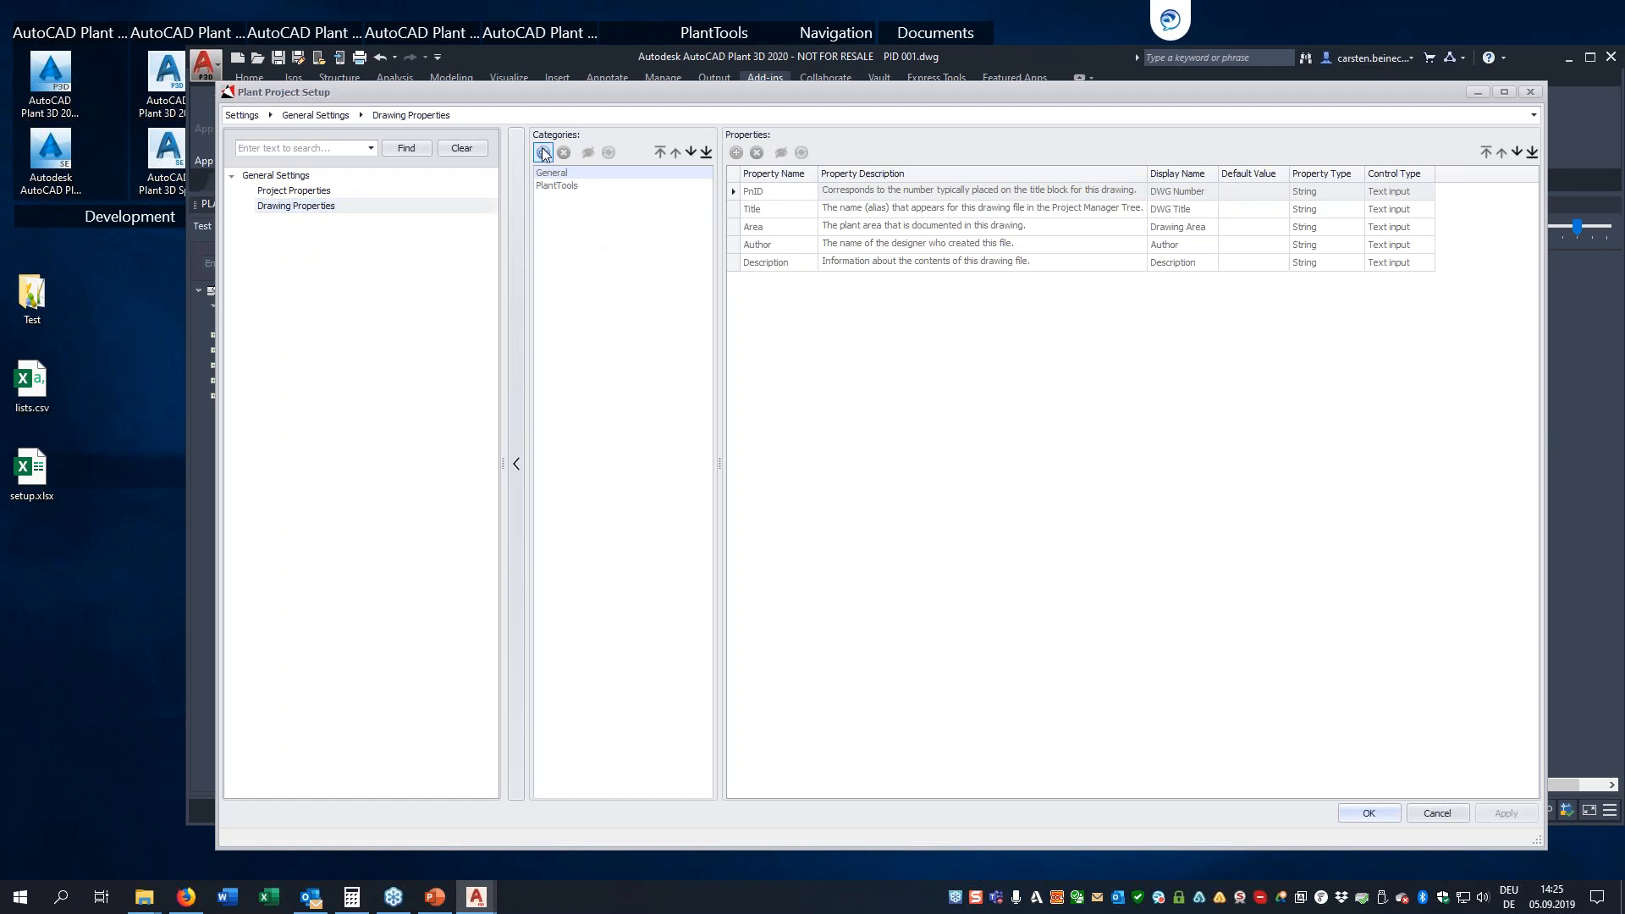
{"action": "left_click", "coordinate": [543, 153]}
{"action": "left_click", "coordinate": [573, 177]}
{"action": "type", "text": "Demo"}
{"action": "key", "text": "Return"}
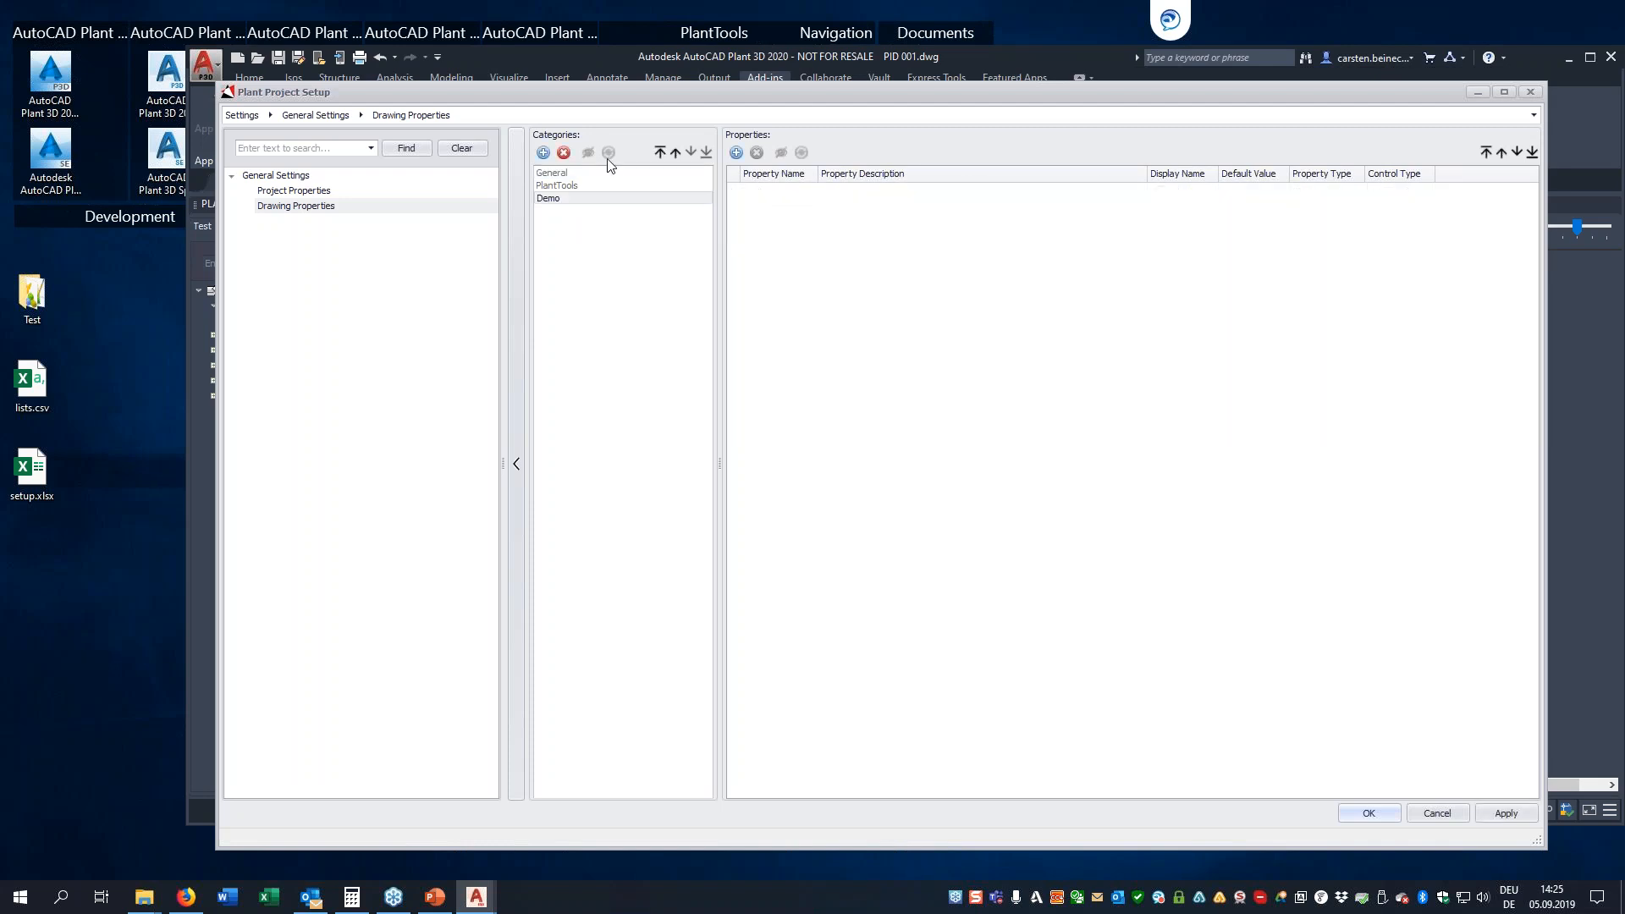
Add a FrameSize property to the Demo category and set its control type to Lists selection
{"action": "left_click", "coordinate": [736, 152]}
{"action": "left_click", "coordinate": [789, 176]}
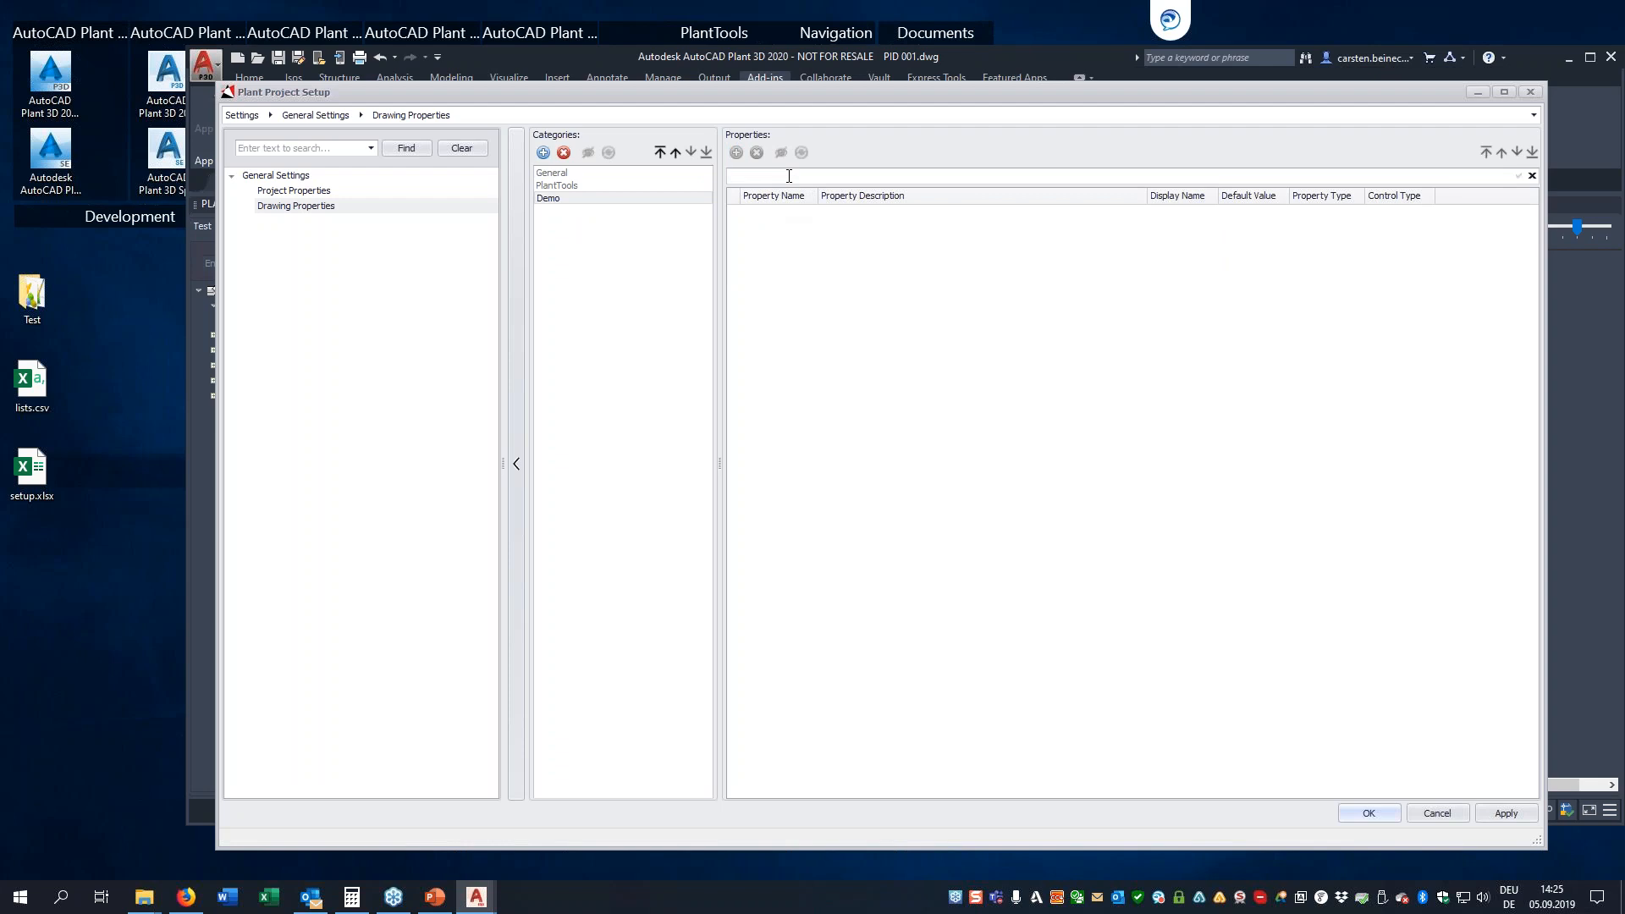
{"action": "type", "text": "FrameSize"}
{"action": "key", "text": "Return"}
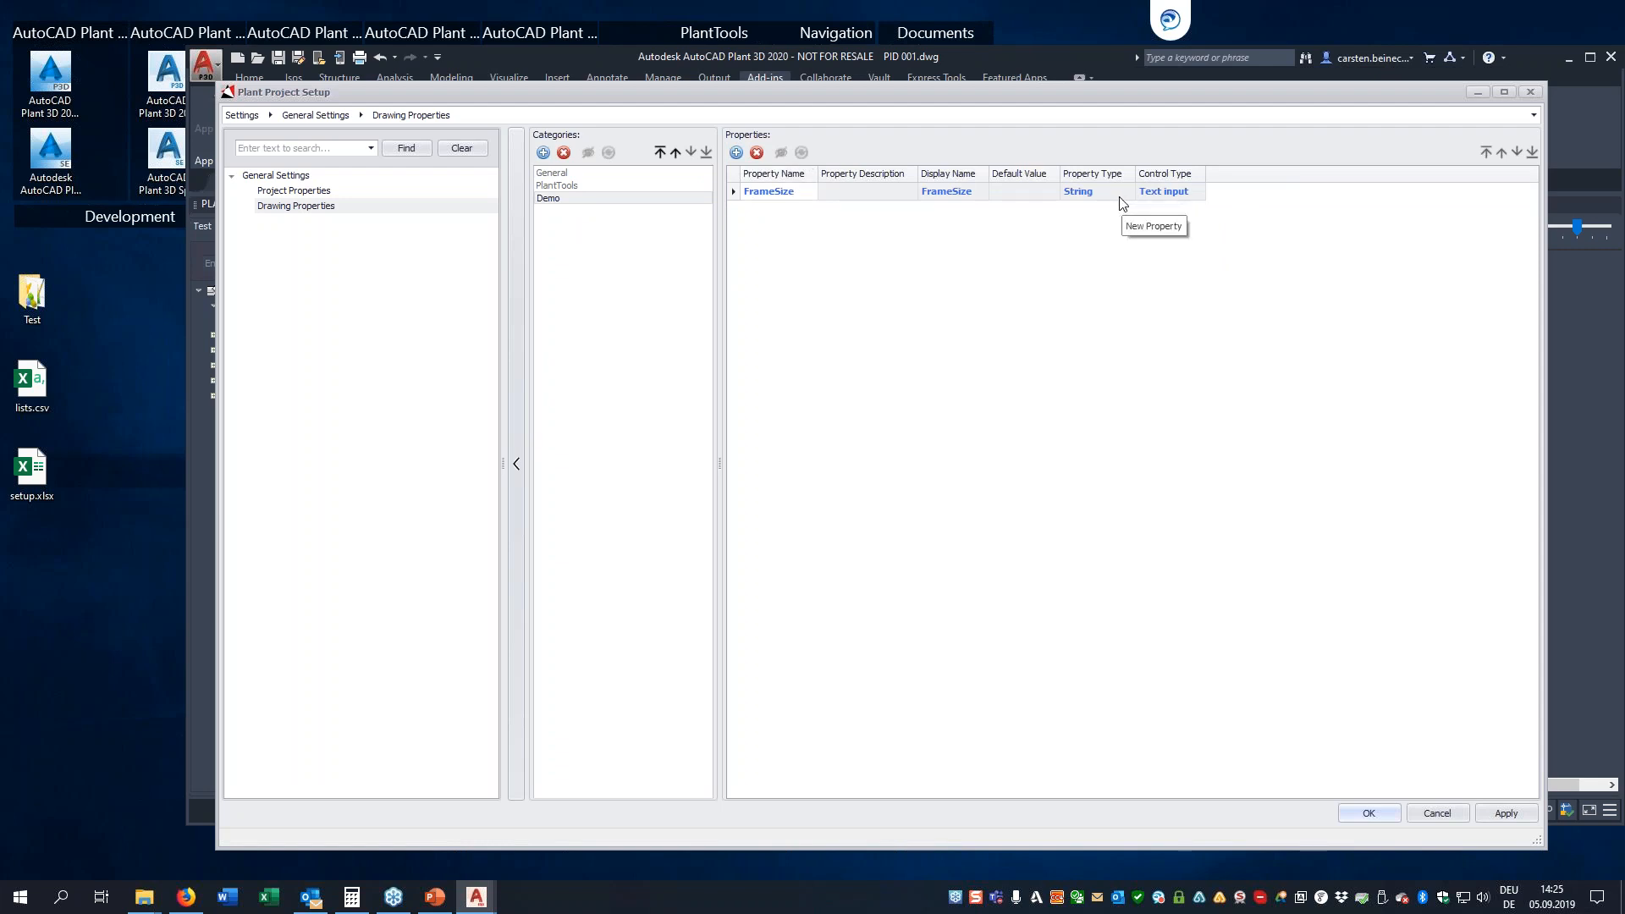
{"action": "left_click", "coordinate": [1171, 193]}
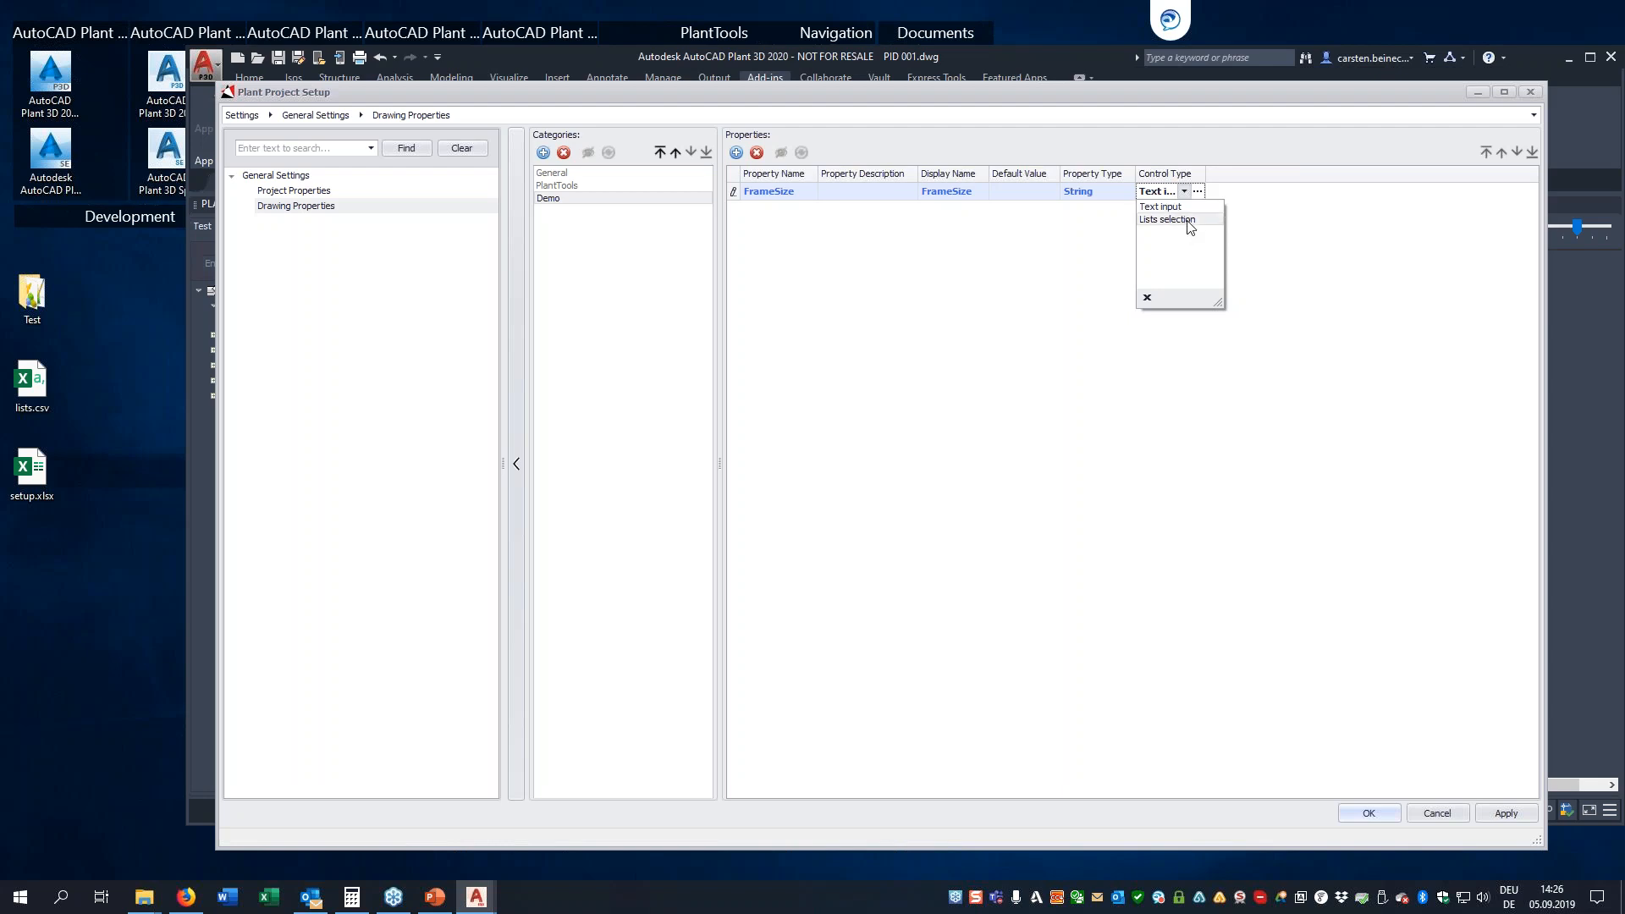
{"action": "left_click", "coordinate": [1190, 221]}
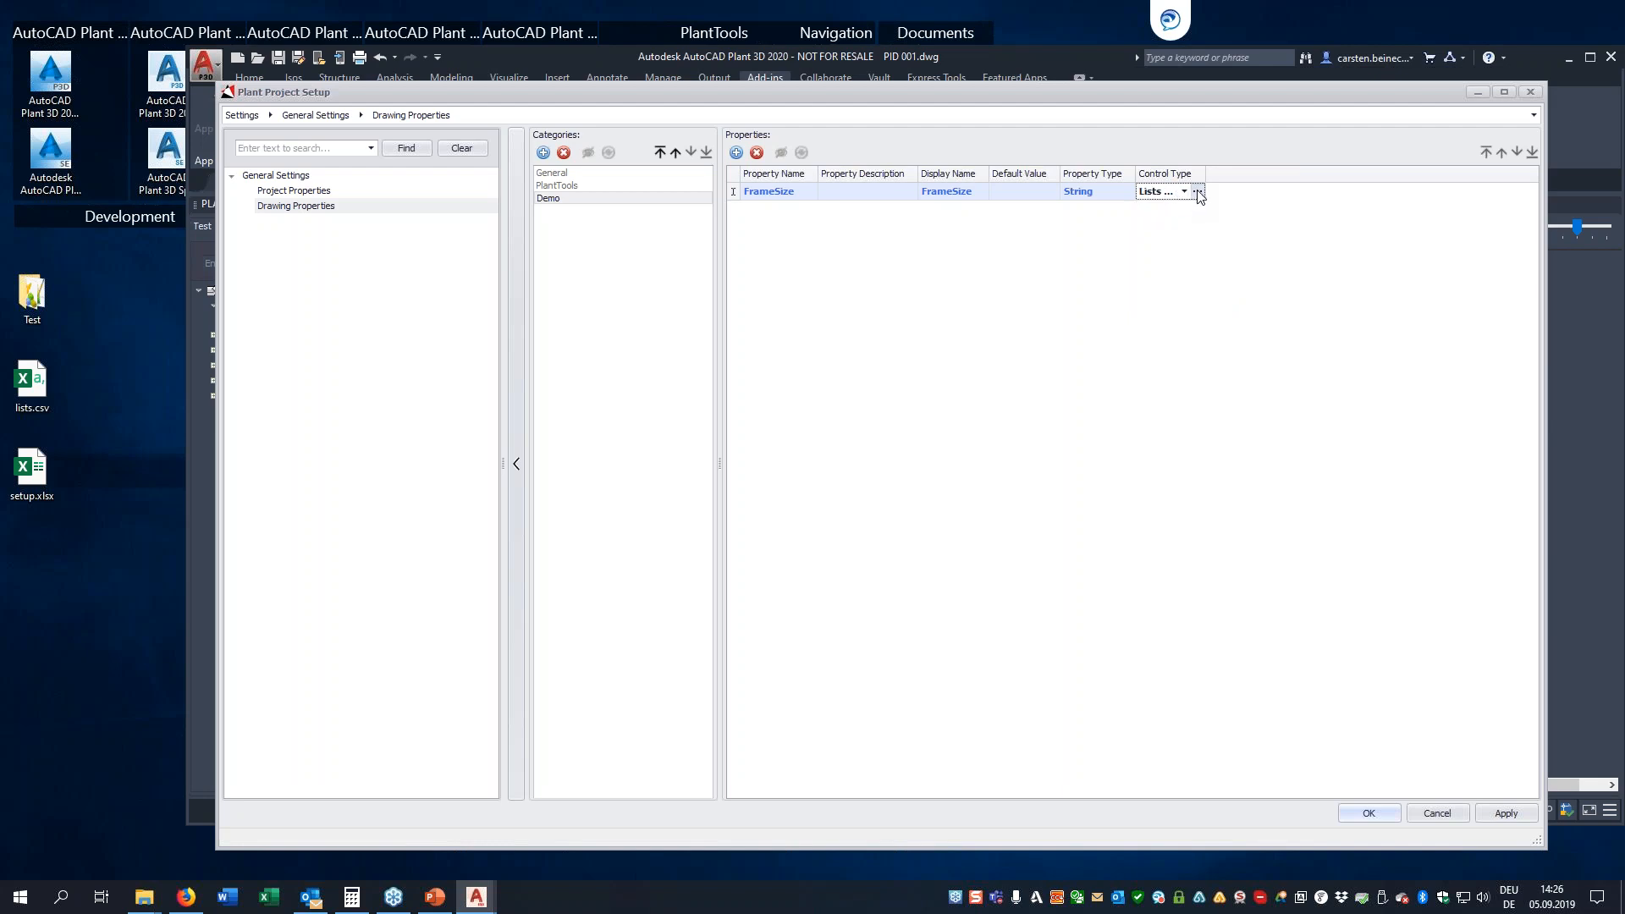
Use Frame Sizes.xlsx from the project's Related Files folder as the data source file for the FrameSize selection list
{"action": "left_click", "coordinate": [1197, 192]}
{"action": "left_click_drag", "start_coordinate": [1084, 13], "coordinate": [969, 146]}
{"action": "left_click", "coordinate": [702, 299]}
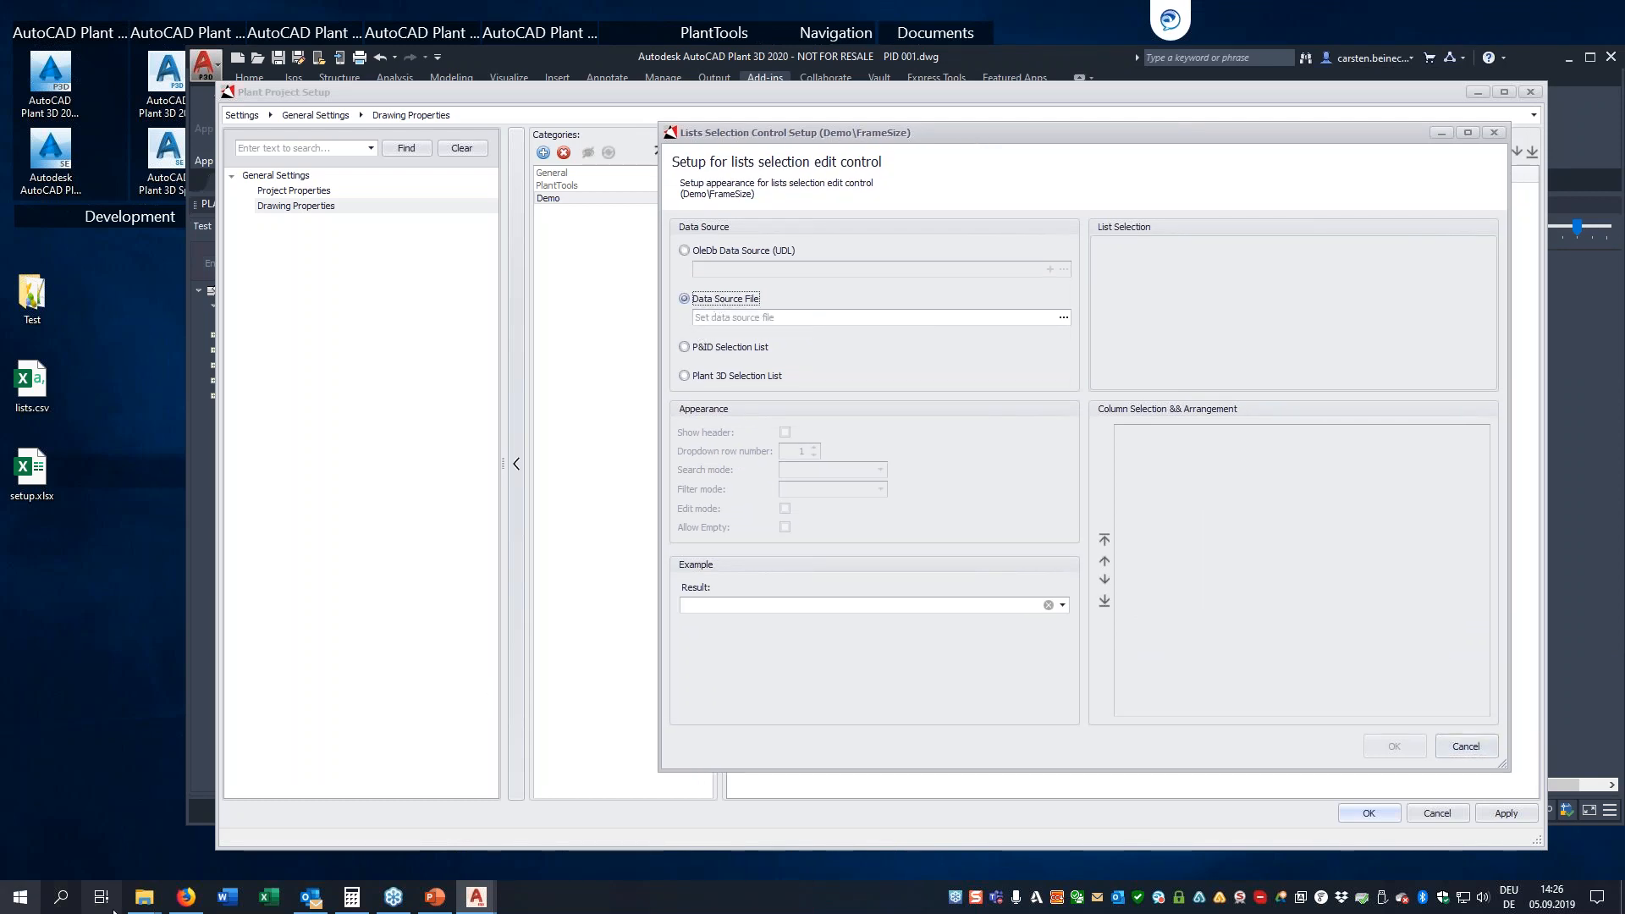
{"action": "mouse_move", "coordinate": [144, 898]}
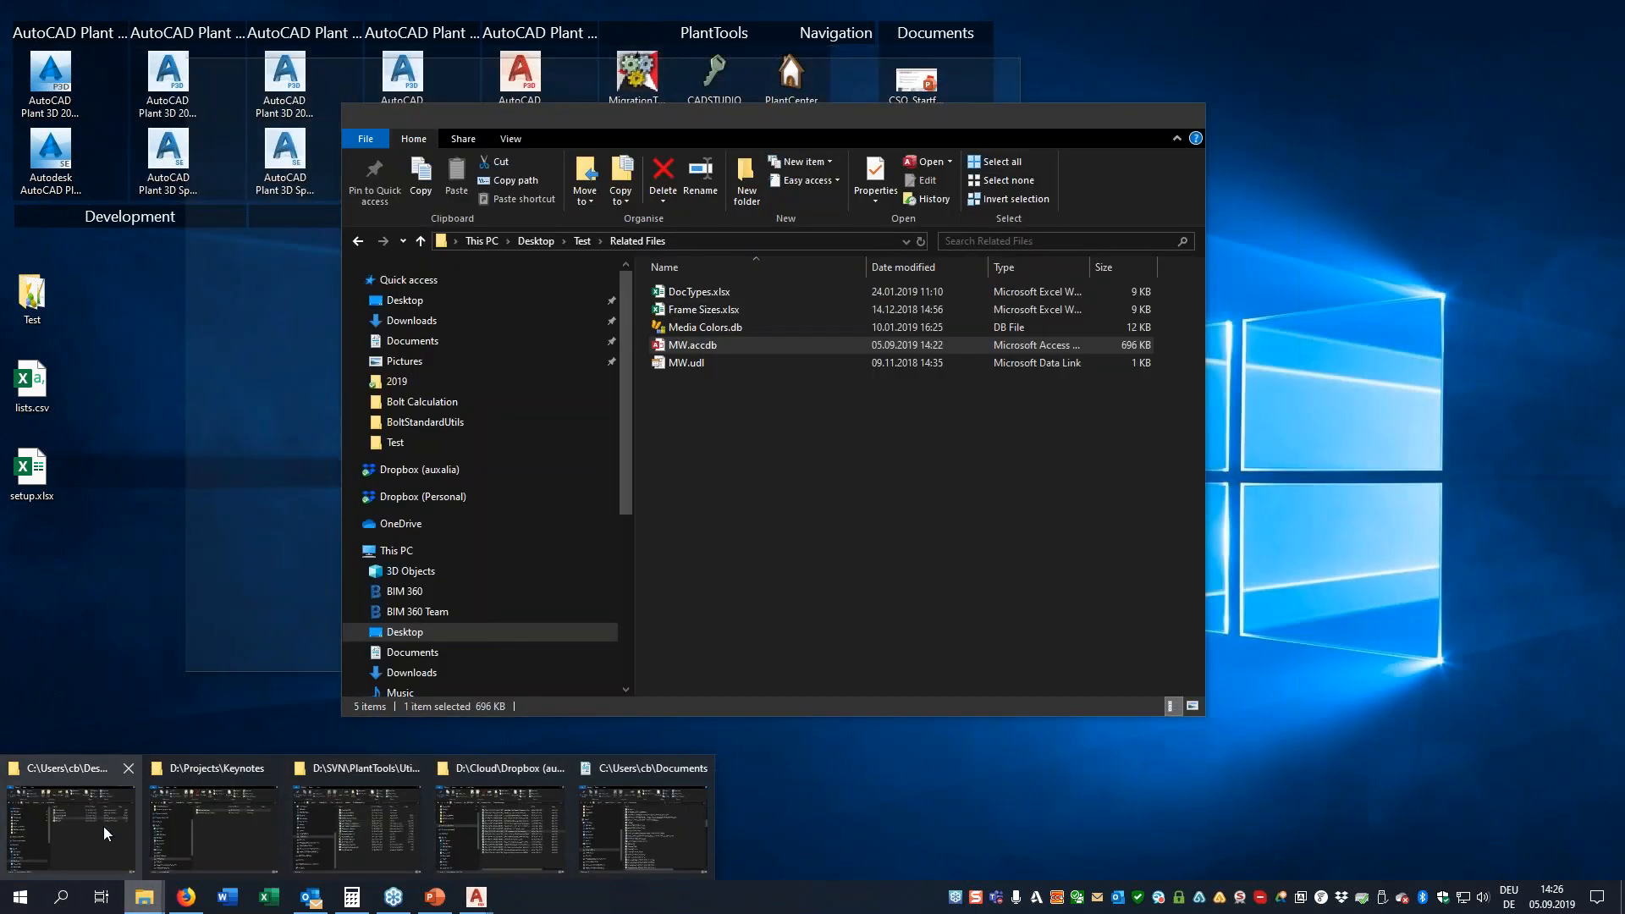
{"action": "left_click", "coordinate": [107, 834]}
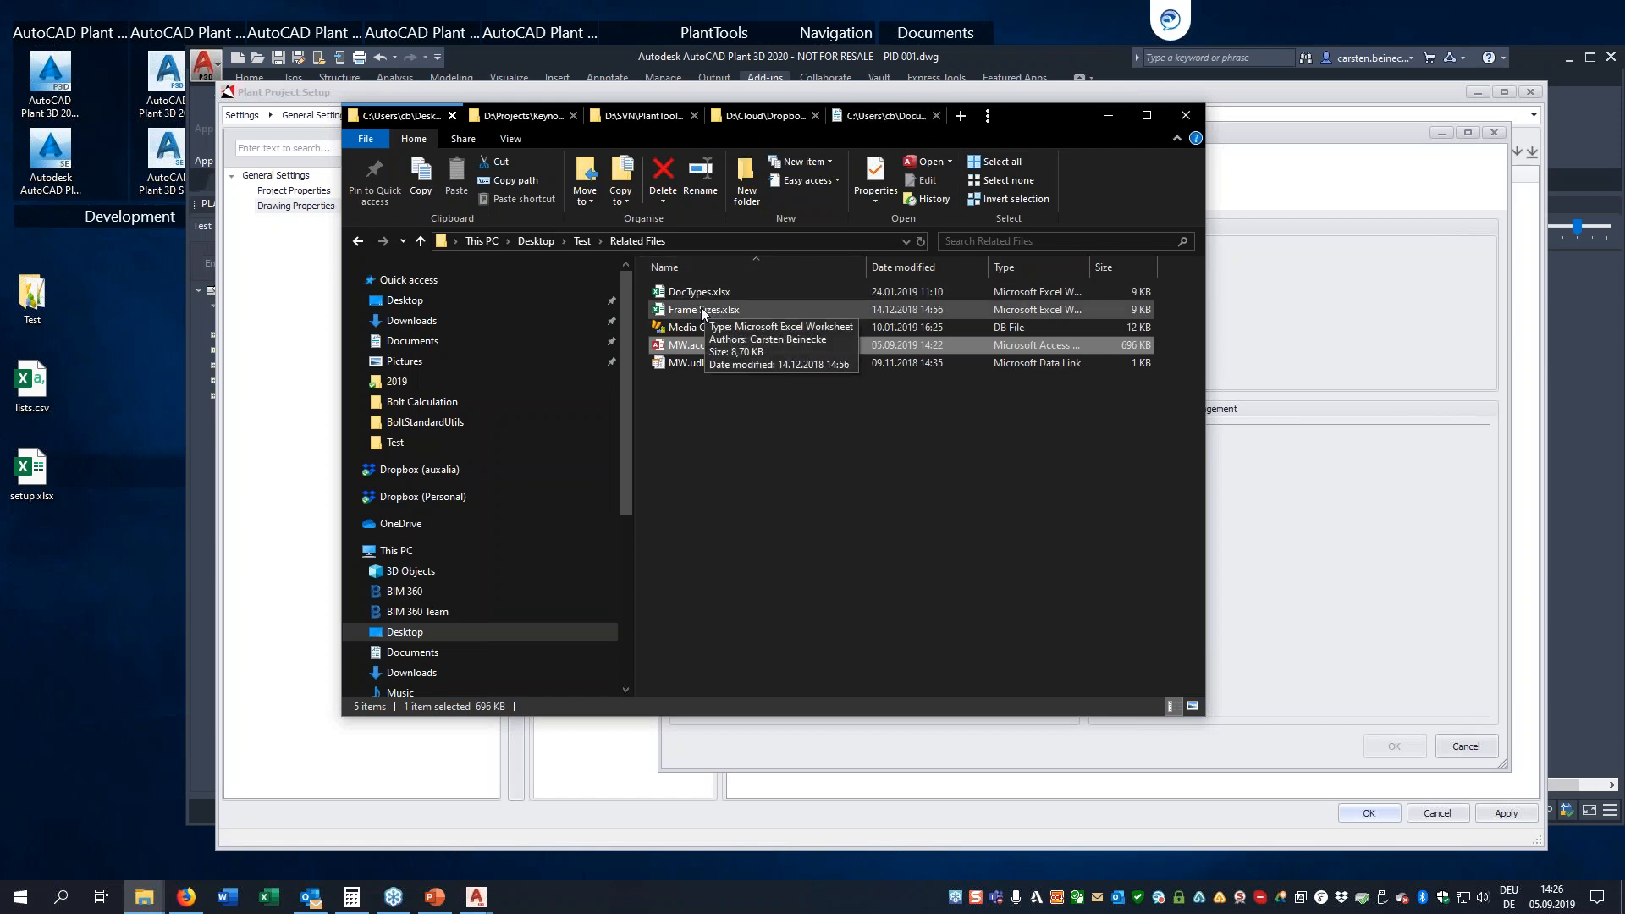
{"action": "left_click_drag", "start_coordinate": [1068, 105], "coordinate": [1073, 176]}
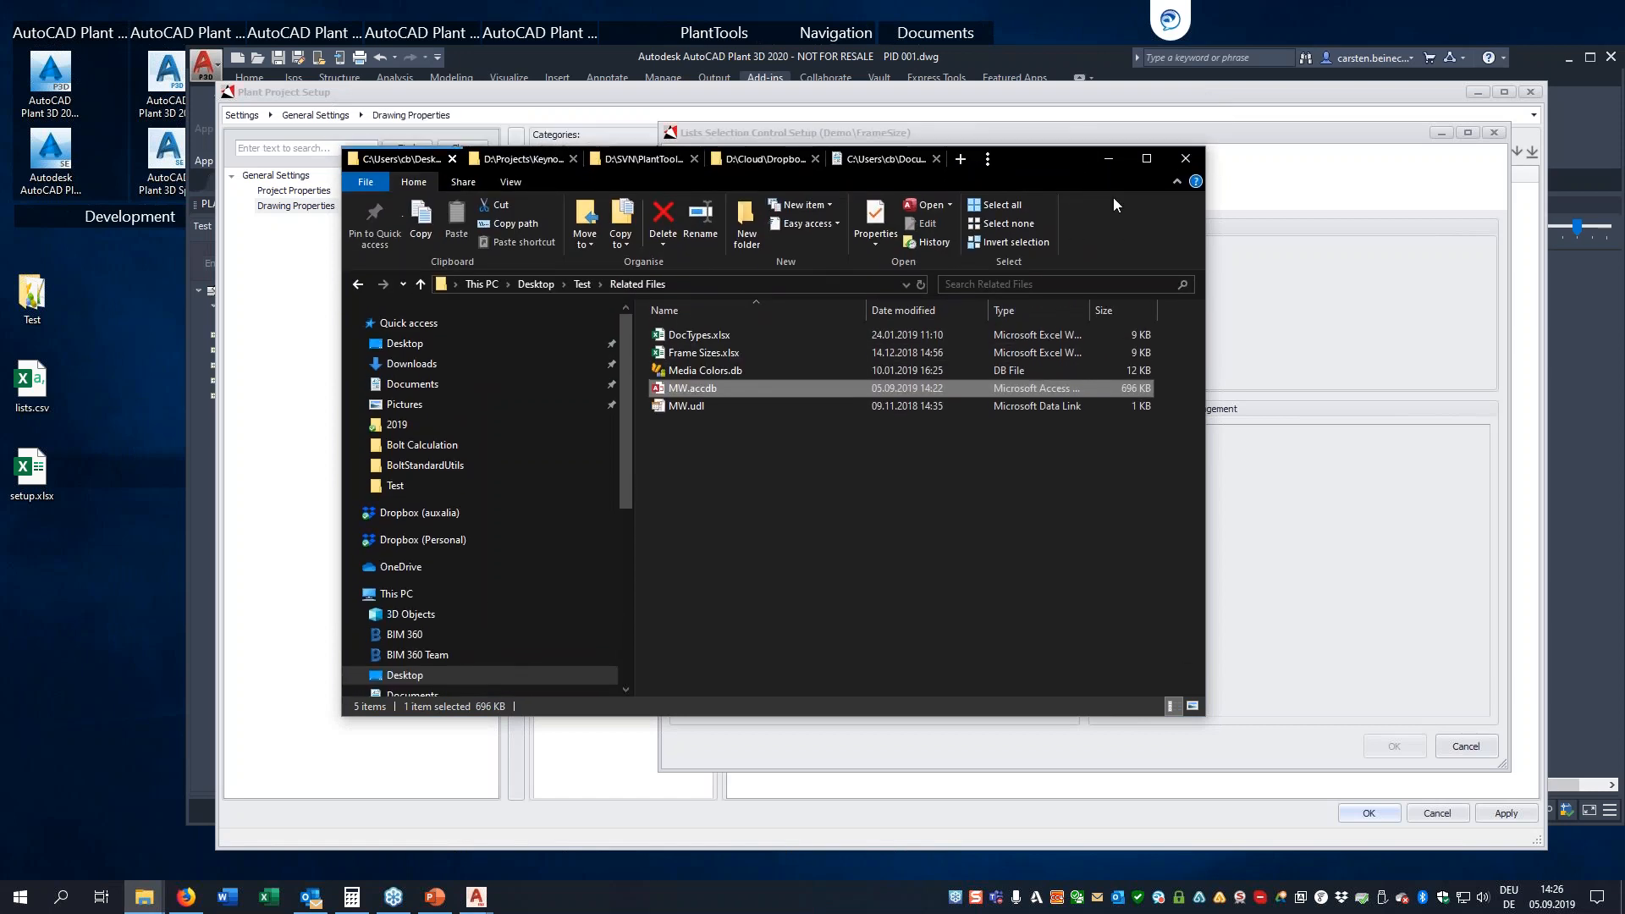
{"action": "left_click_drag", "start_coordinate": [1073, 164], "coordinate": [1421, 342]}
{"action": "left_click_drag", "start_coordinate": [1041, 526], "coordinate": [853, 314]}
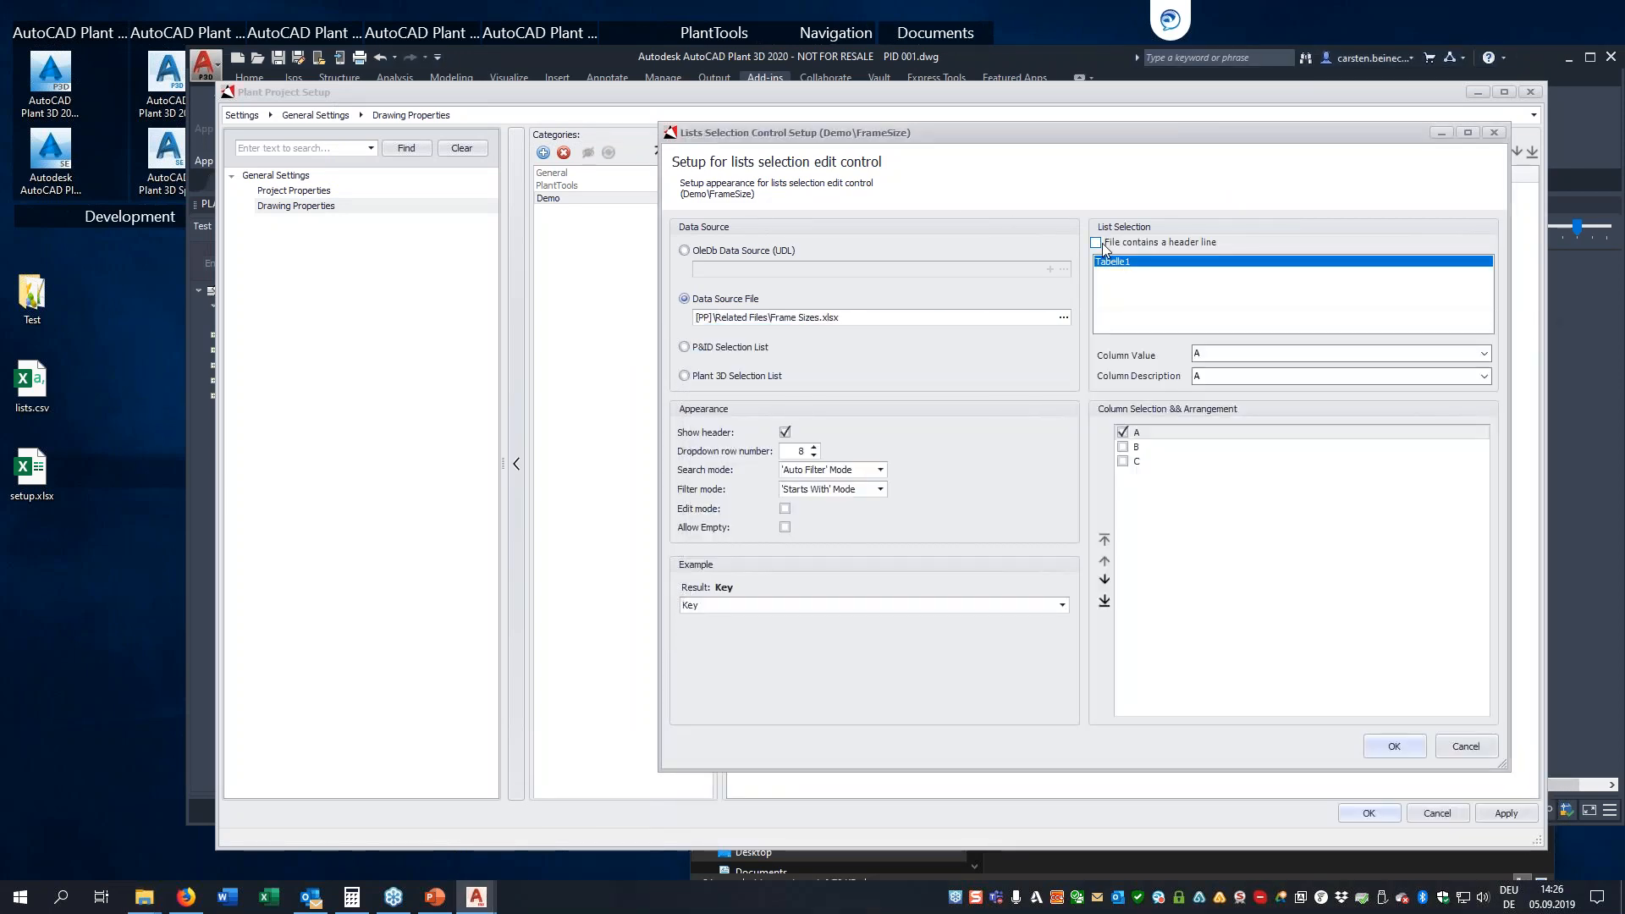
Treat the first line as header, use Frame Size as column description, and show the columns Frame Size, Key and Description in that order
{"action": "left_click", "coordinate": [1097, 242]}
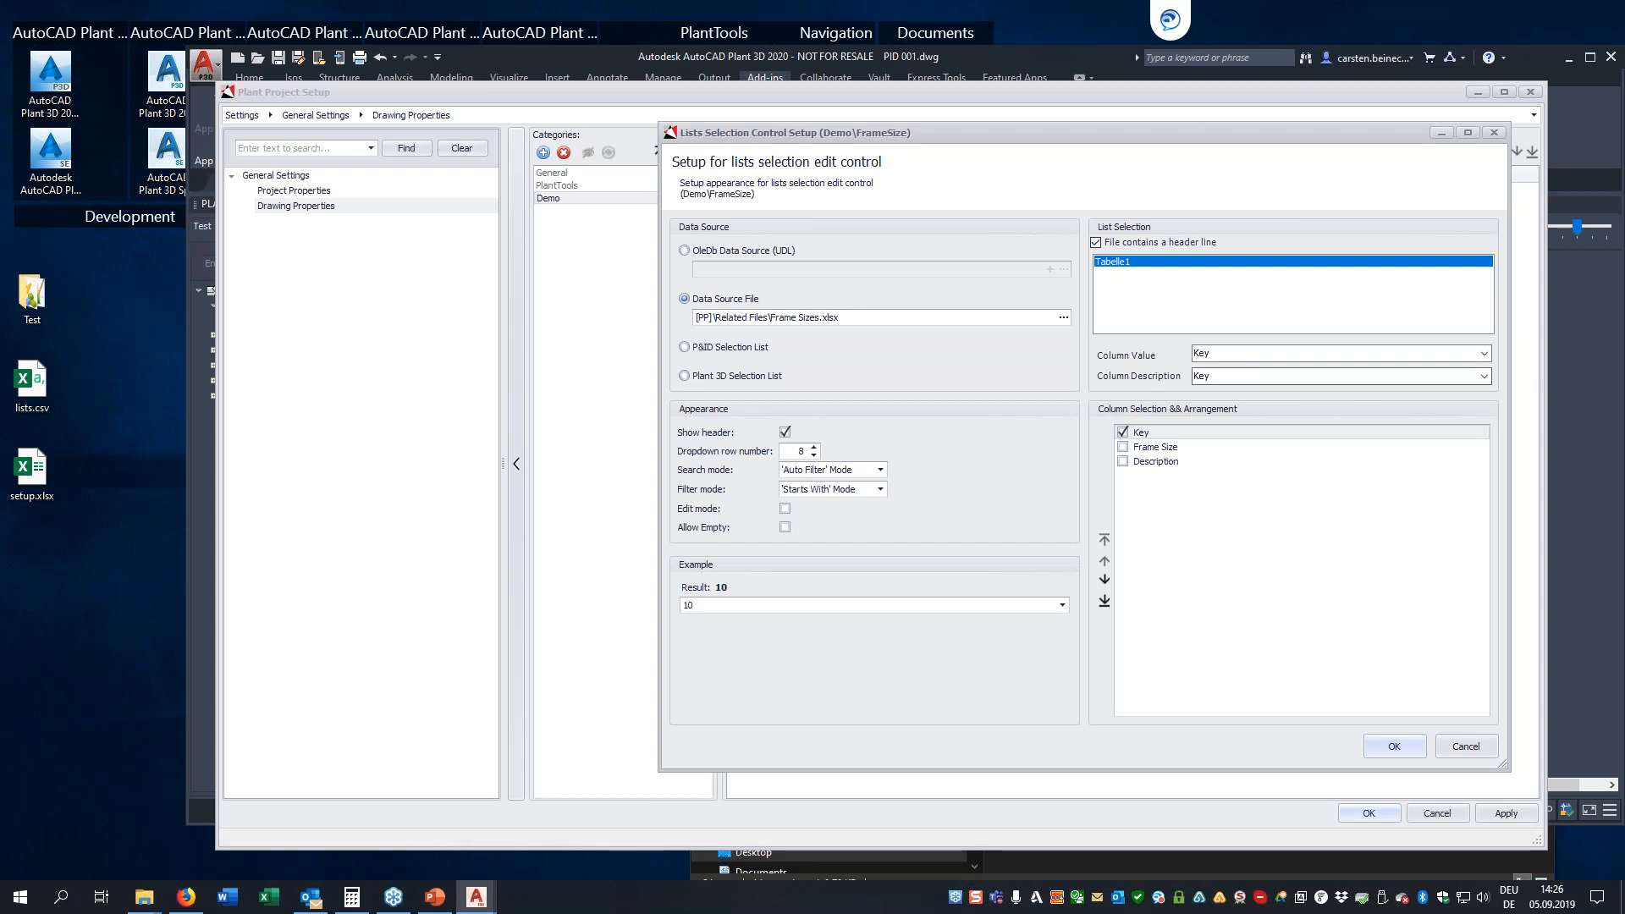
{"action": "left_click", "coordinate": [1484, 376]}
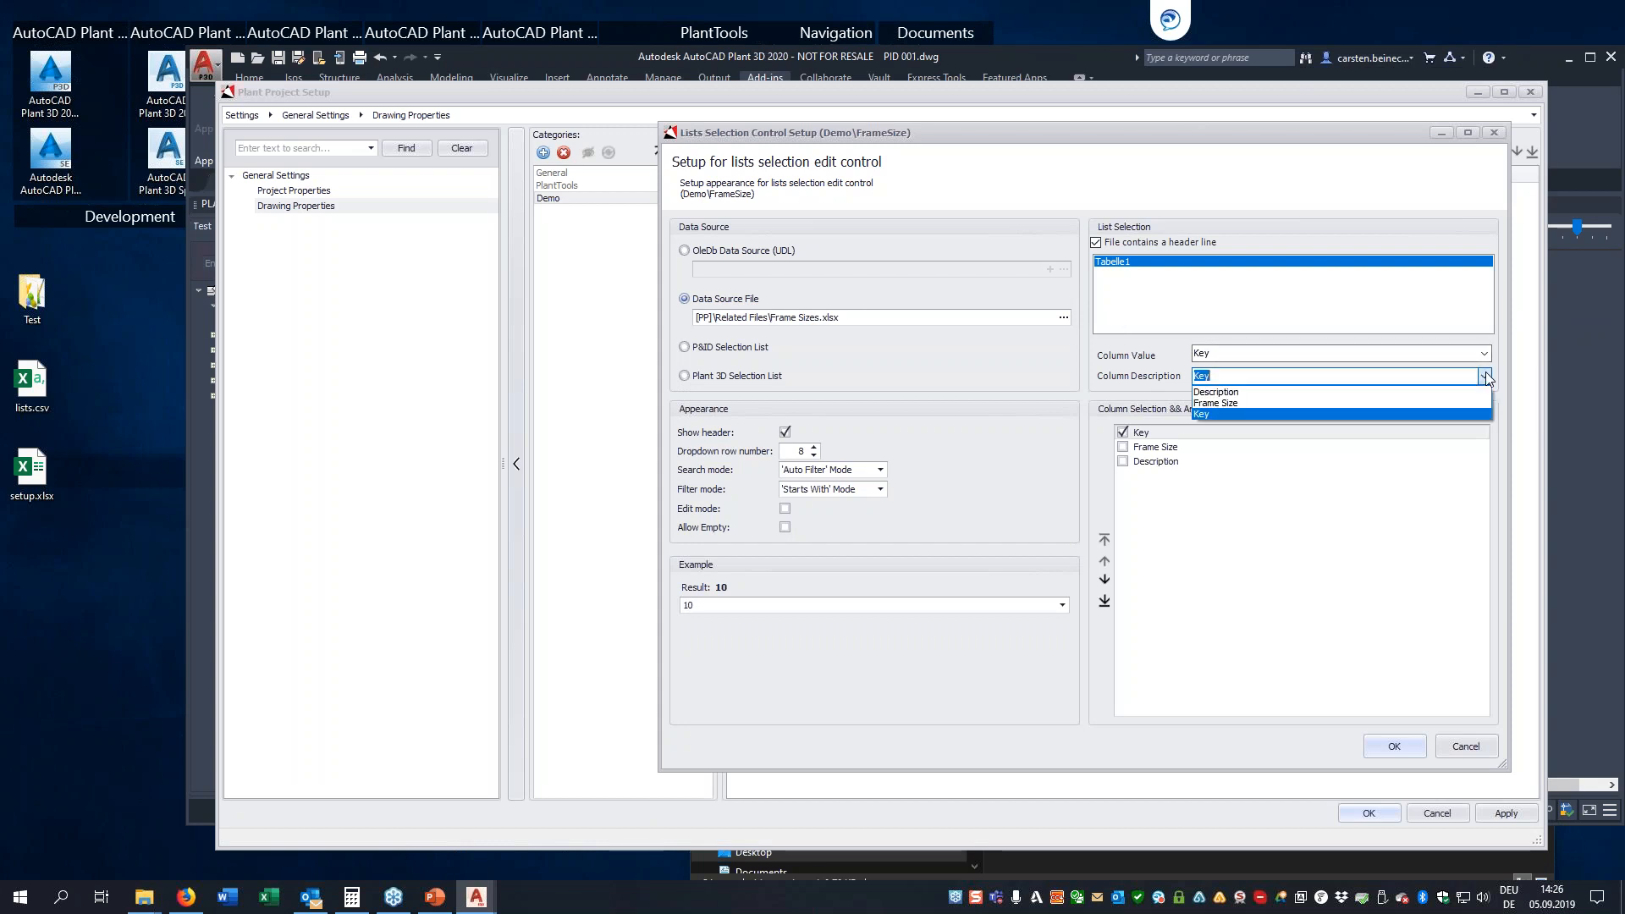
{"action": "left_click", "coordinate": [1281, 403]}
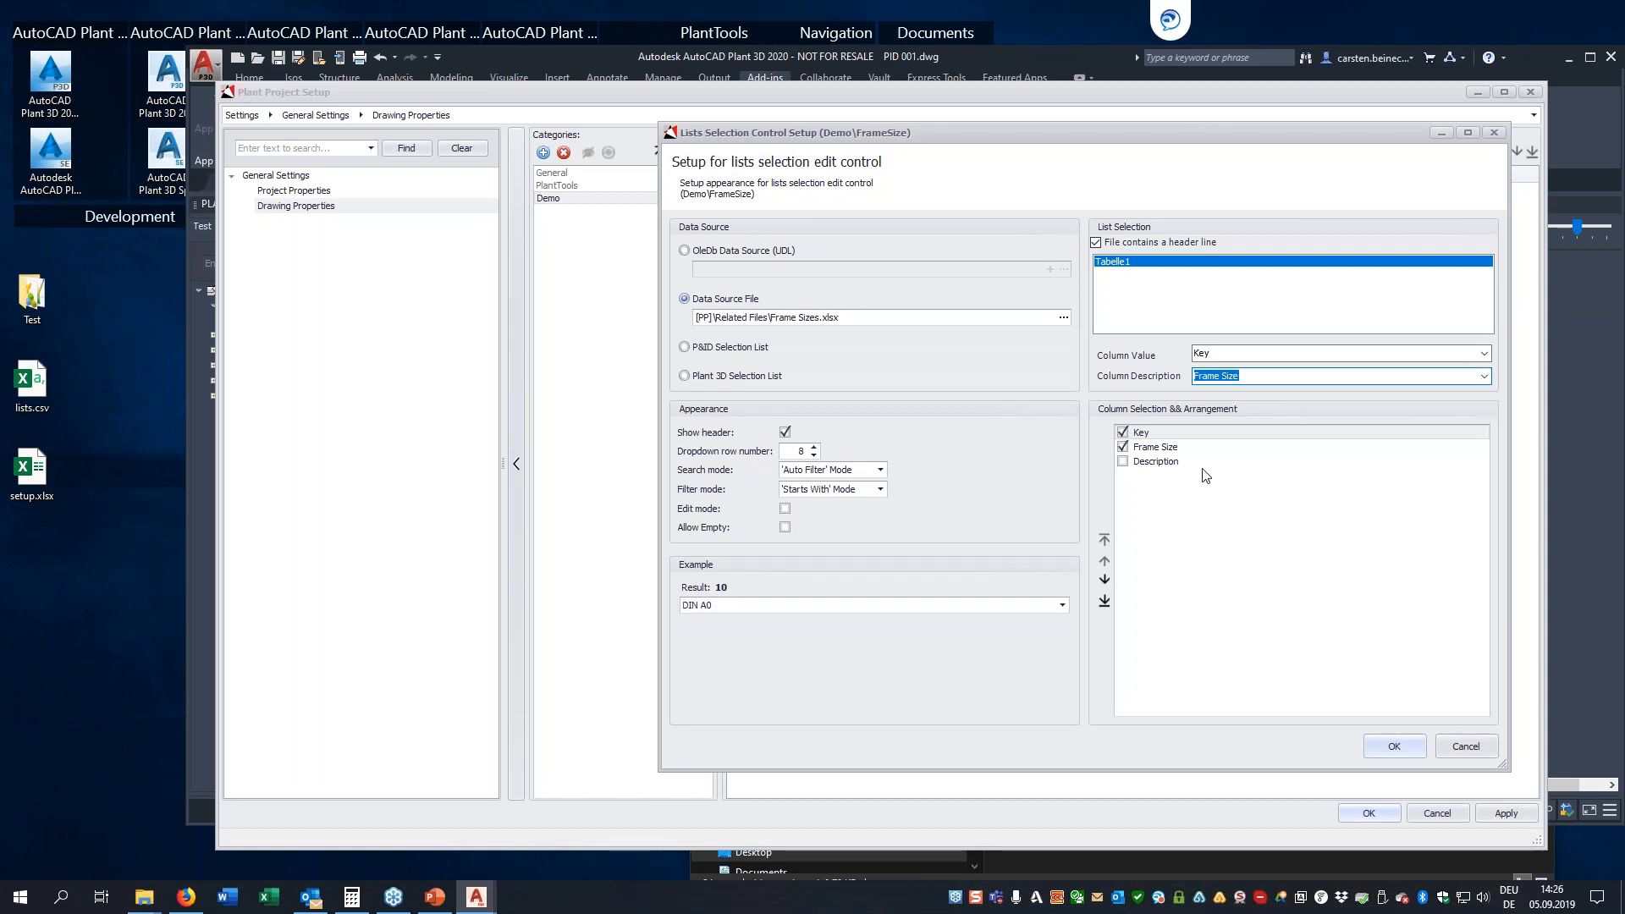
{"action": "left_click", "coordinate": [1123, 447]}
{"action": "left_click", "coordinate": [1126, 464]}
{"action": "left_click", "coordinate": [1124, 461]}
{"action": "left_click", "coordinate": [1141, 433]}
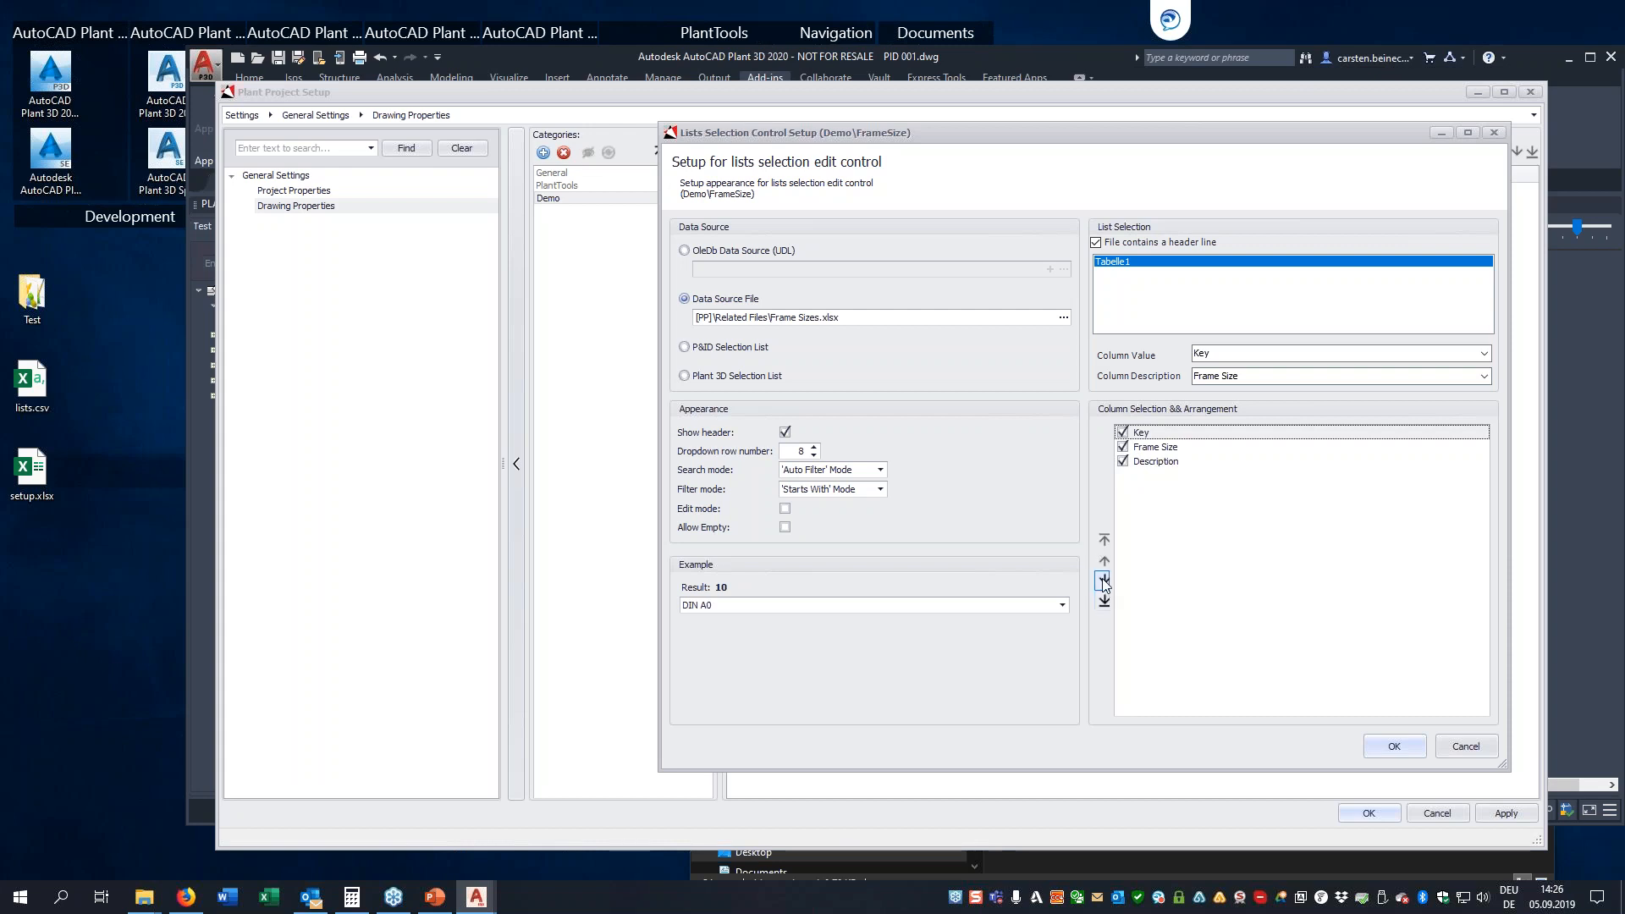
{"action": "left_click", "coordinate": [1104, 581]}
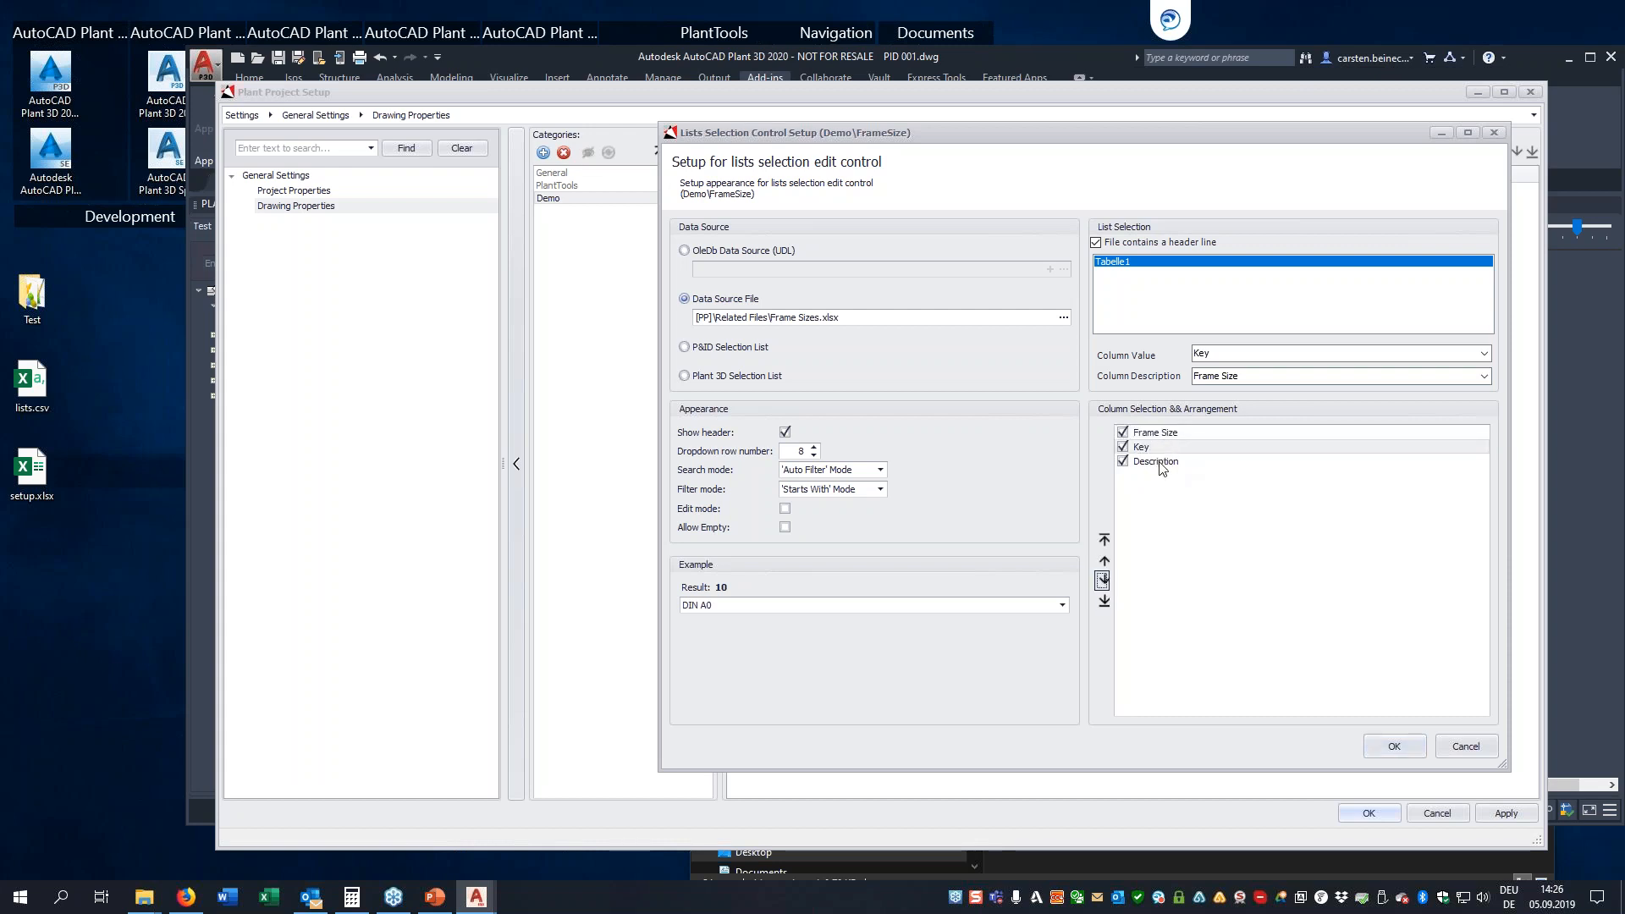
Test the FrameSize example list by choosing DIN A1 and accept the list setup
{"action": "left_click", "coordinate": [1063, 606]}
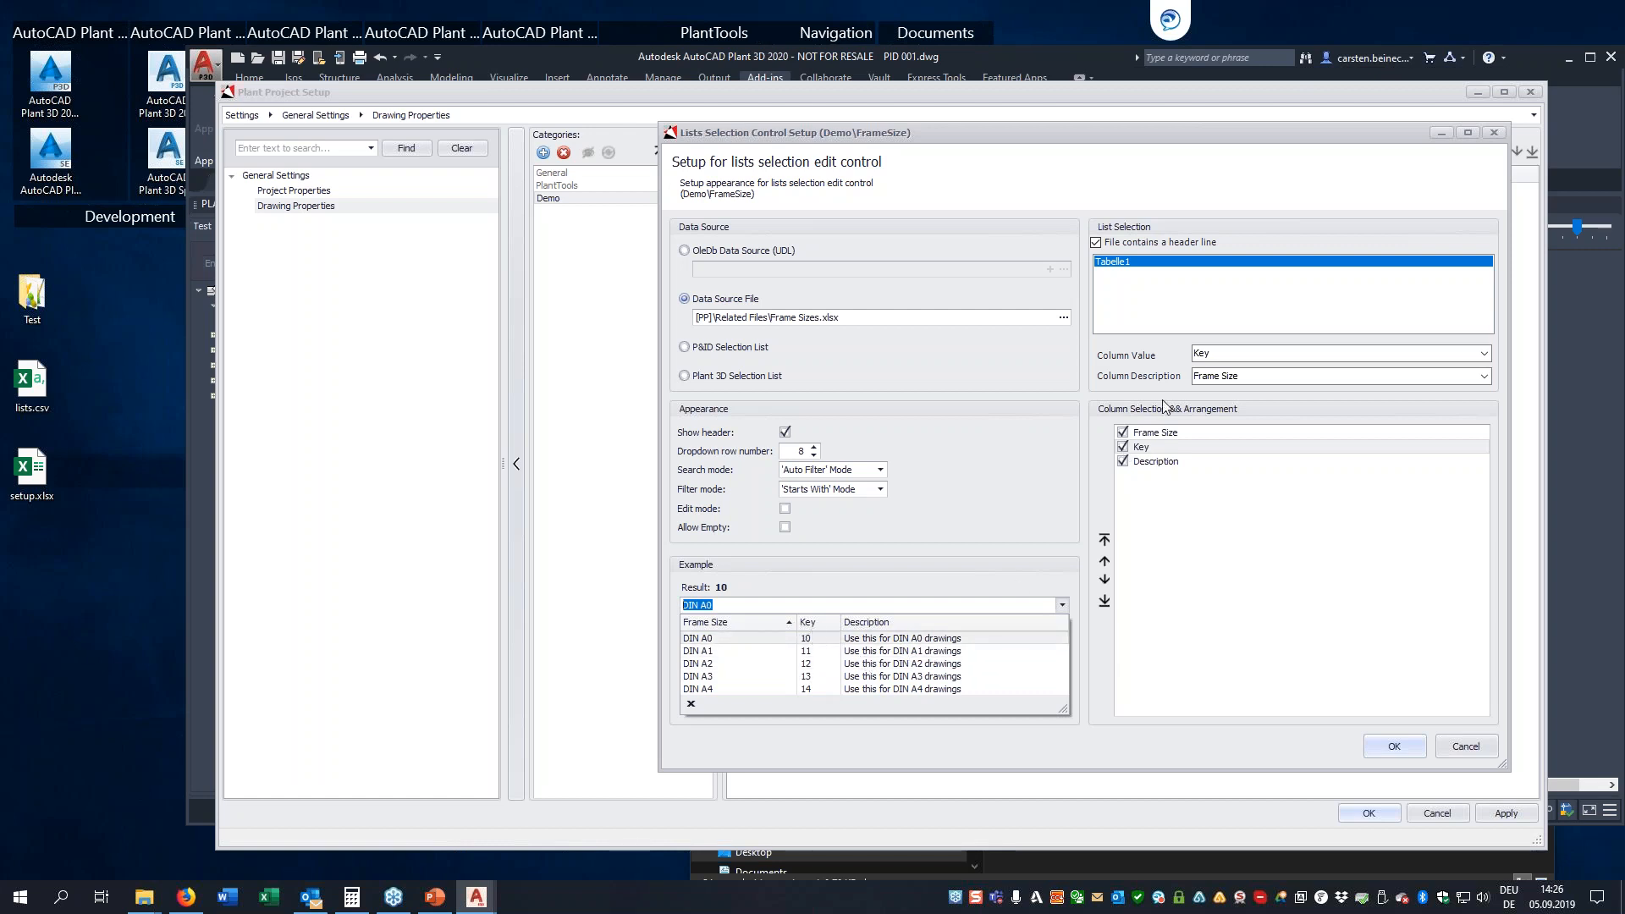
{"action": "left_click", "coordinate": [815, 654]}
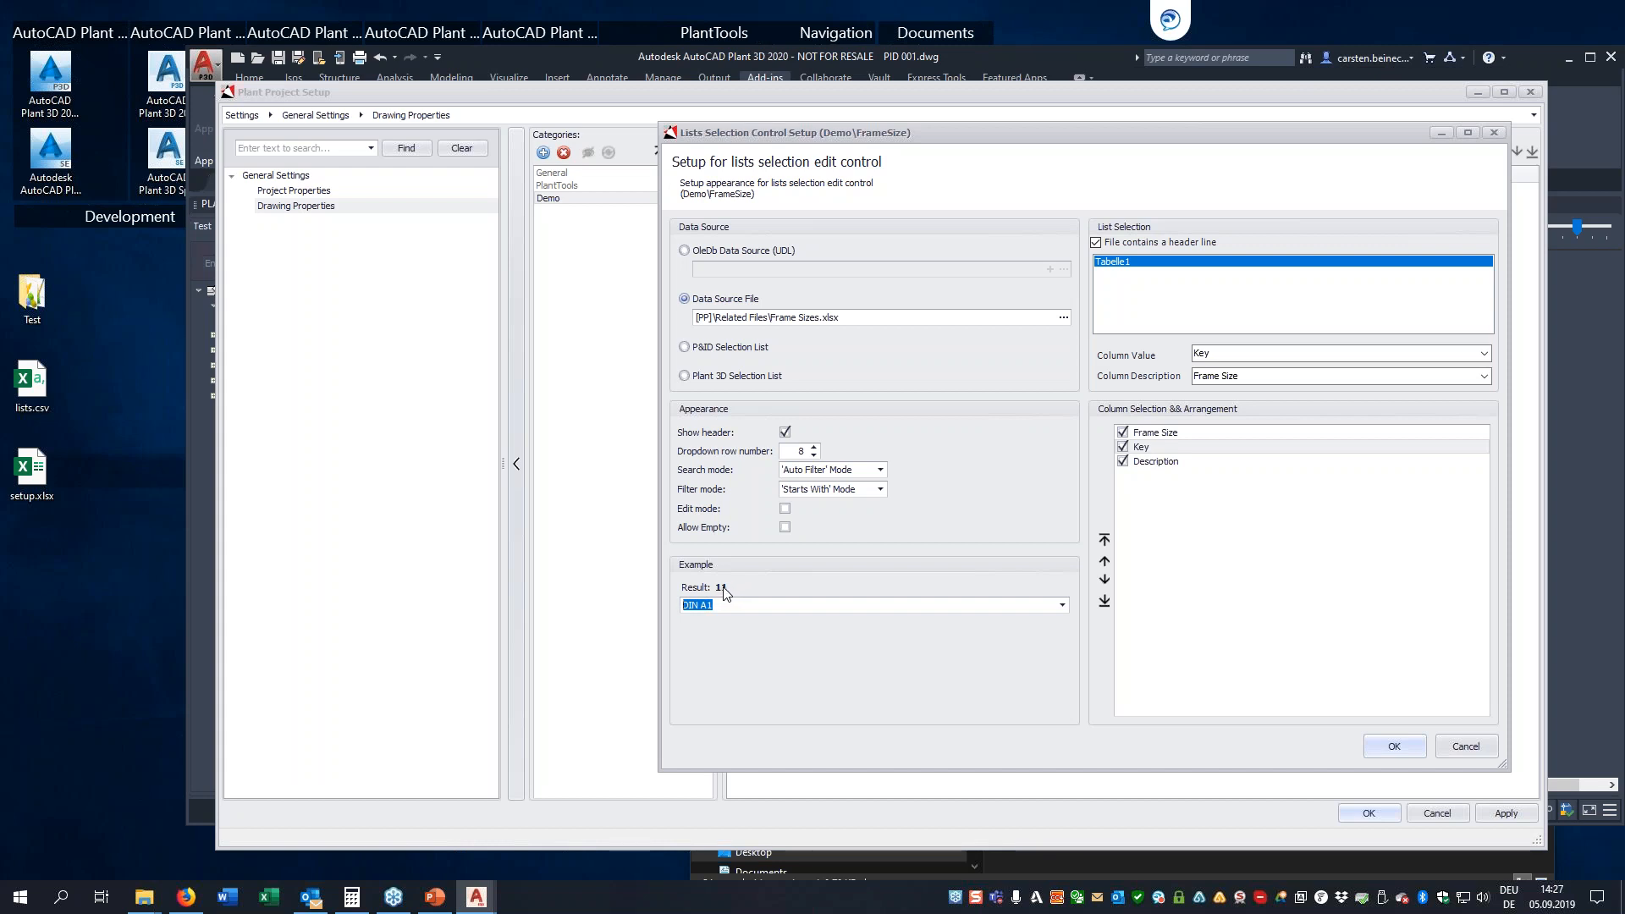
{"action": "left_click", "coordinate": [814, 604]}
{"action": "left_click", "coordinate": [1385, 748]}
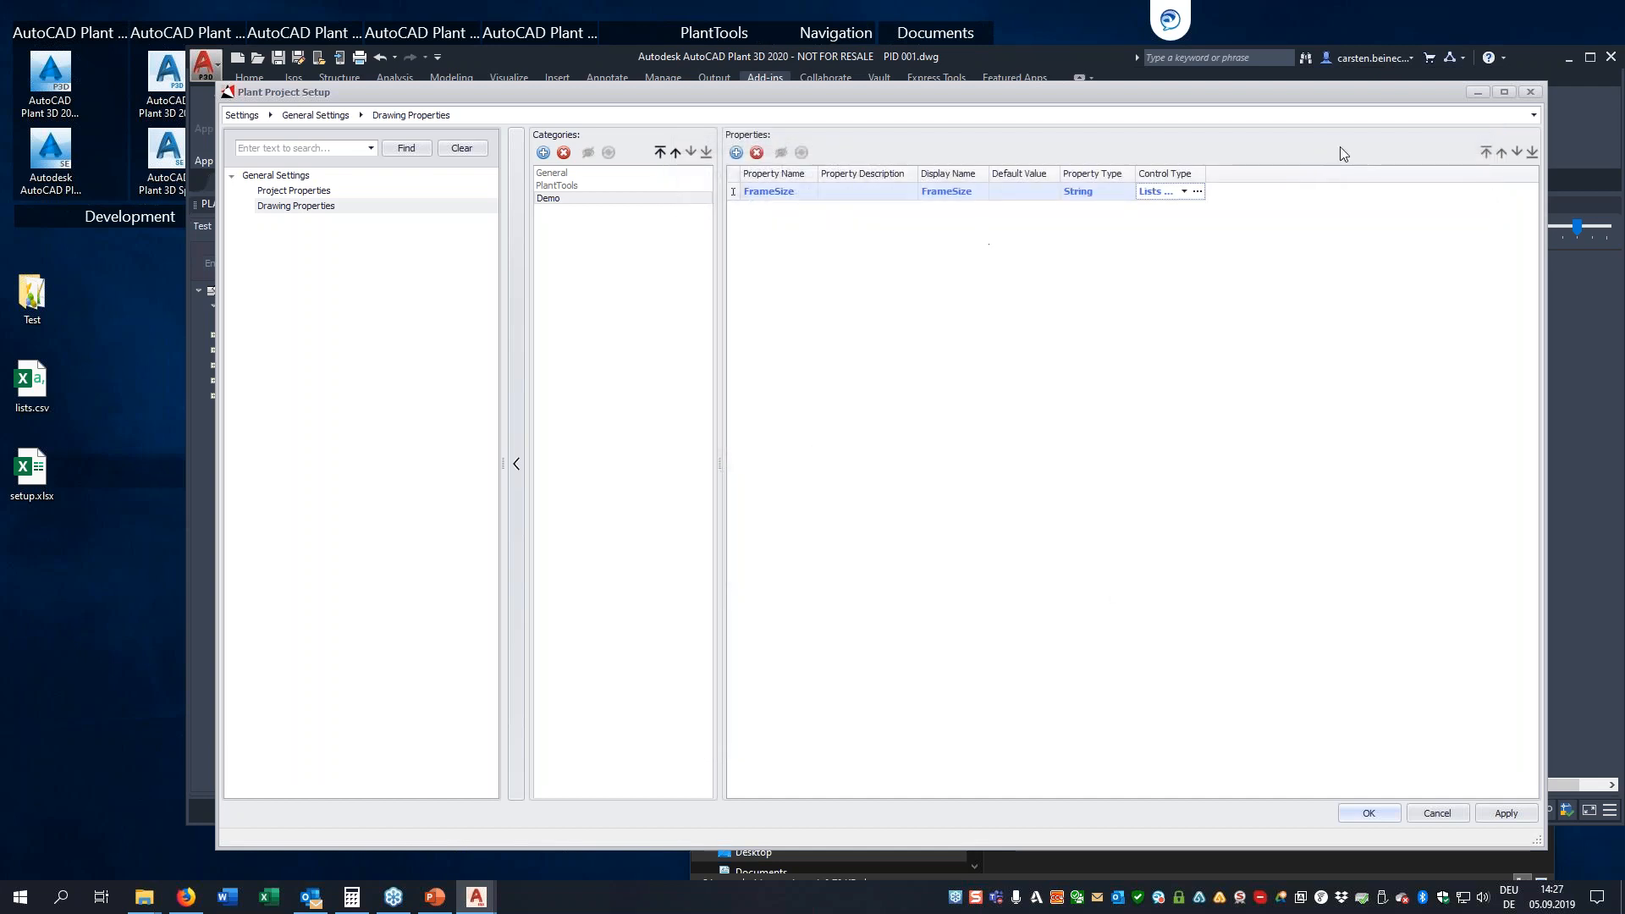
Add a DocType property to the Demo category and set its control type to Lists selection
{"action": "left_click", "coordinate": [735, 153]}
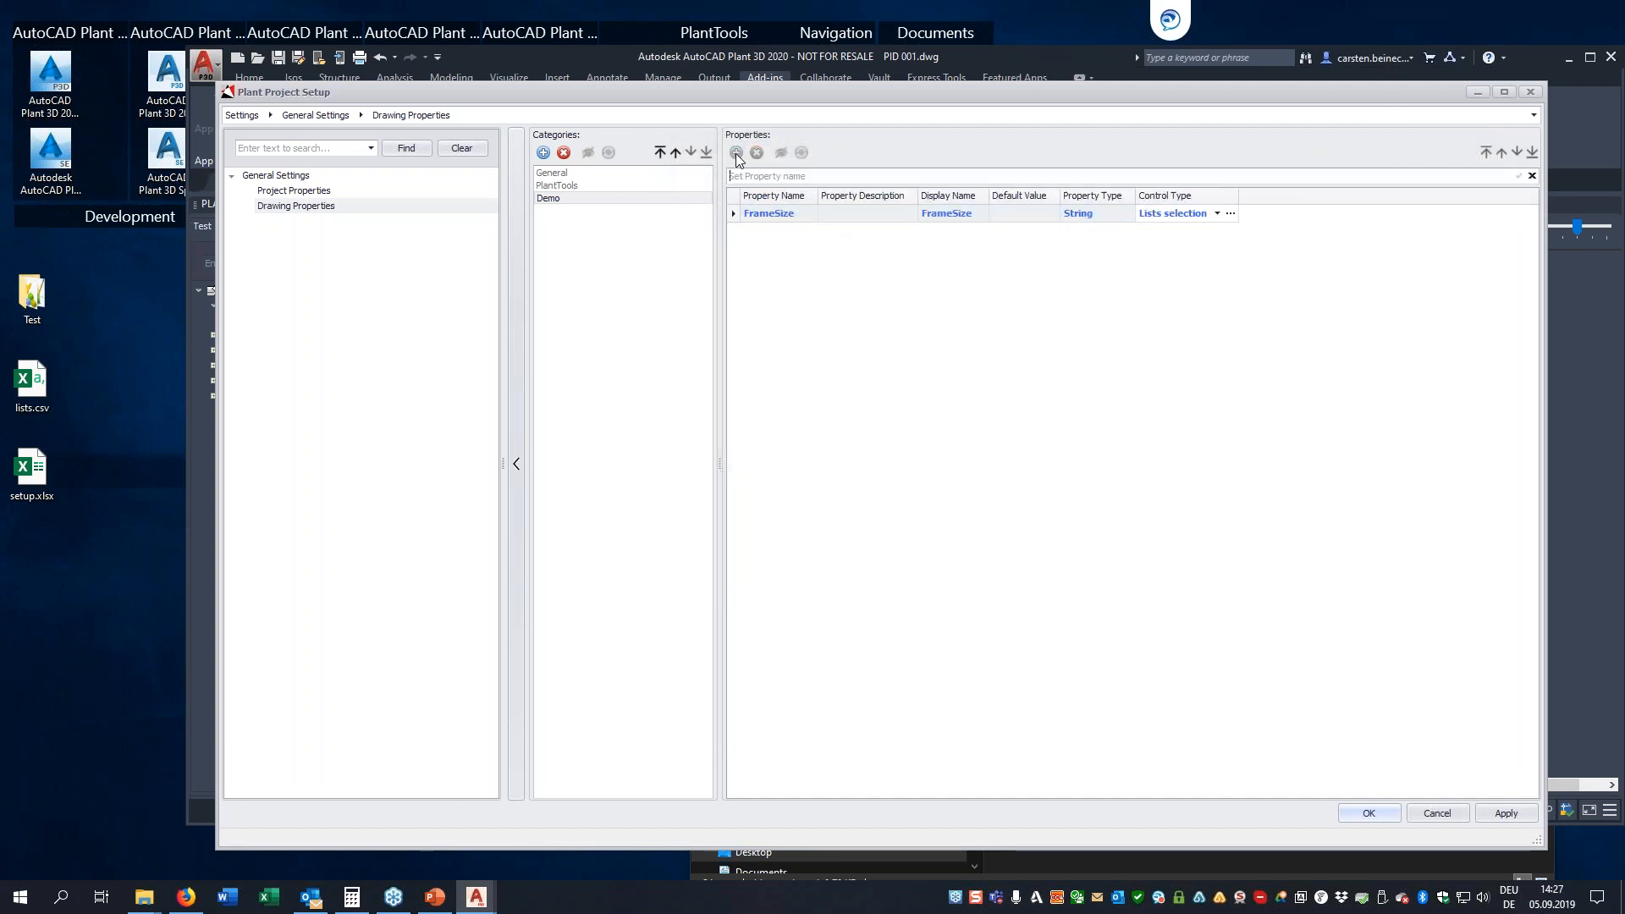
{"action": "type", "text": "DocType"}
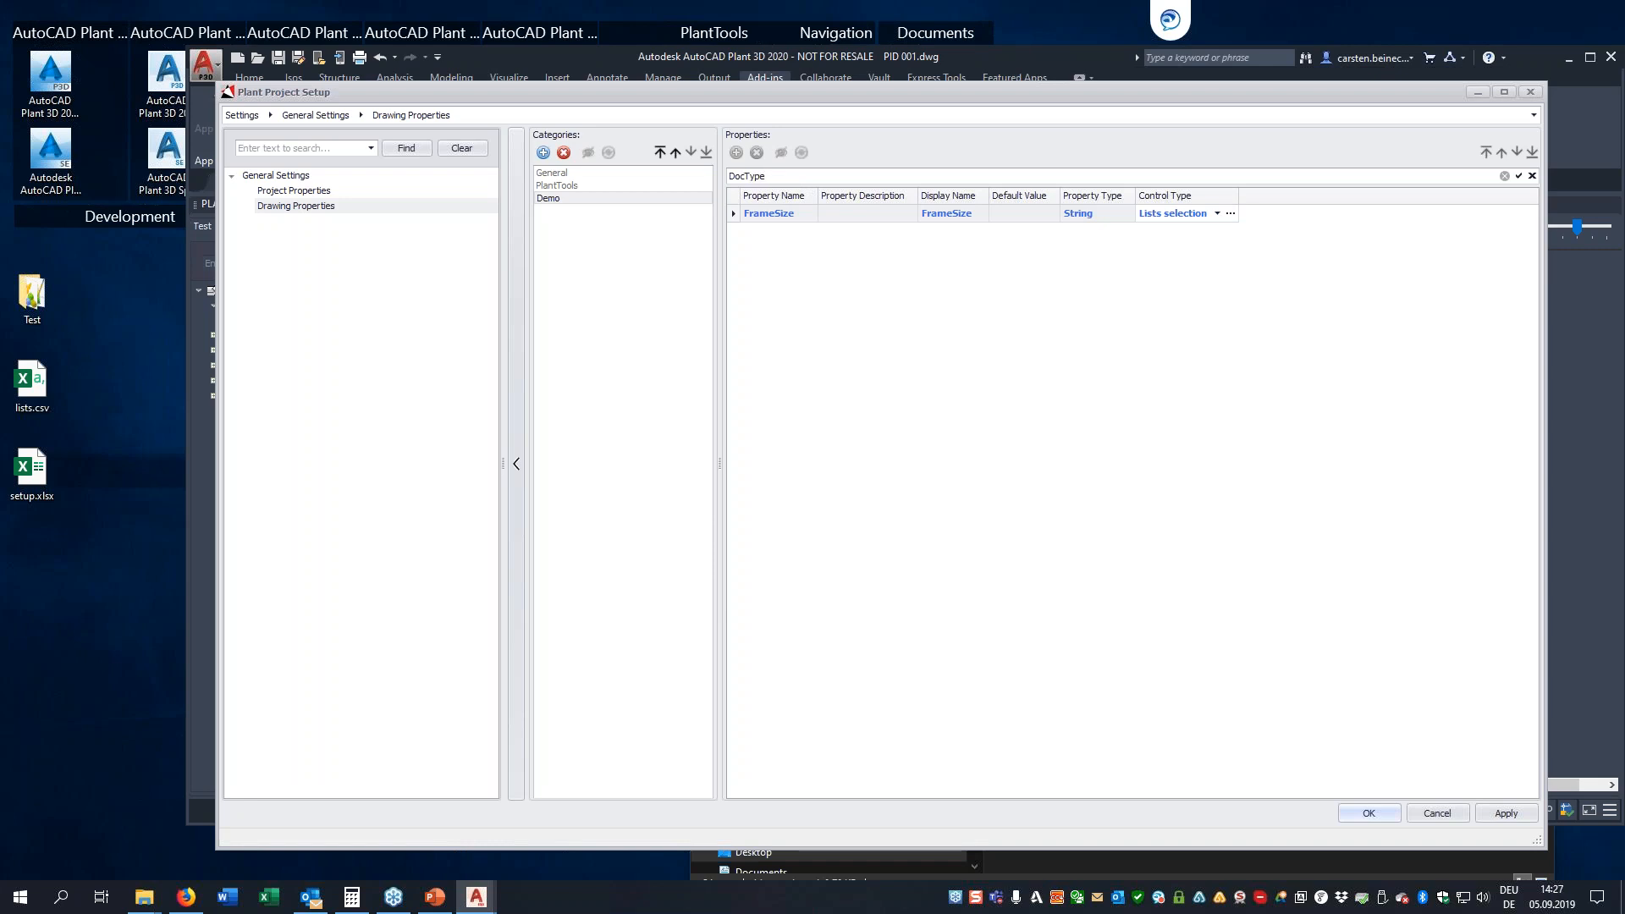
{"action": "key", "text": "Return"}
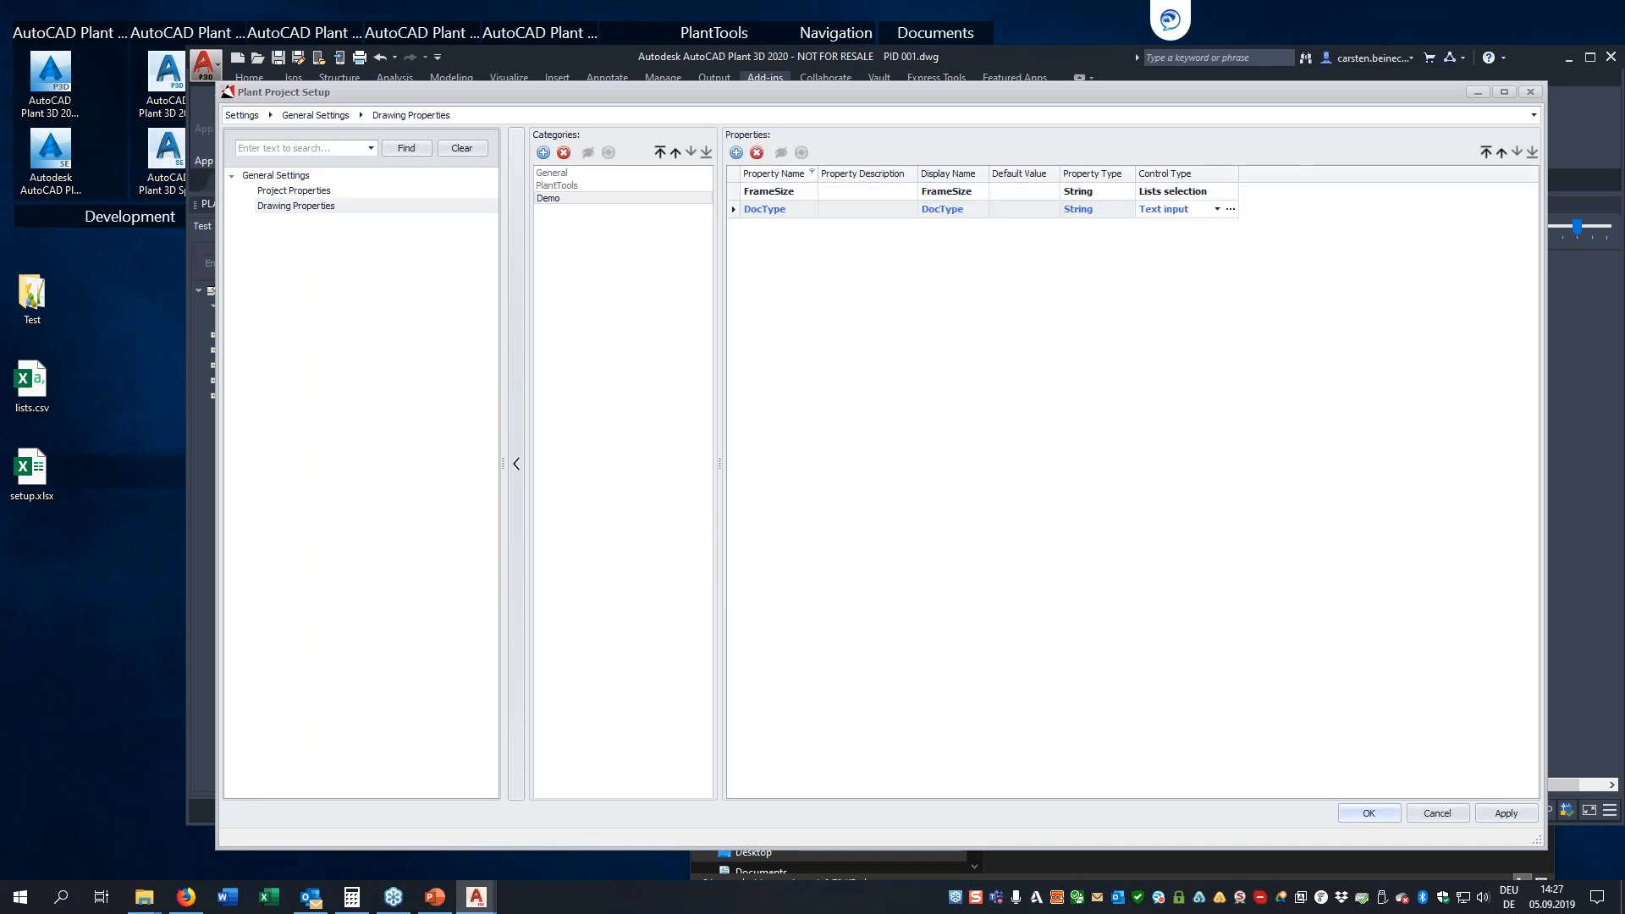
{"action": "left_click", "coordinate": [1220, 212]}
{"action": "left_click", "coordinate": [1212, 241]}
Use DocTypes.xlsx from the Related Files folder as the DocType list's data source file, and close the workbook after viewing its contents
{"action": "left_click", "coordinate": [1231, 210]}
{"action": "left_click", "coordinate": [838, 177]}
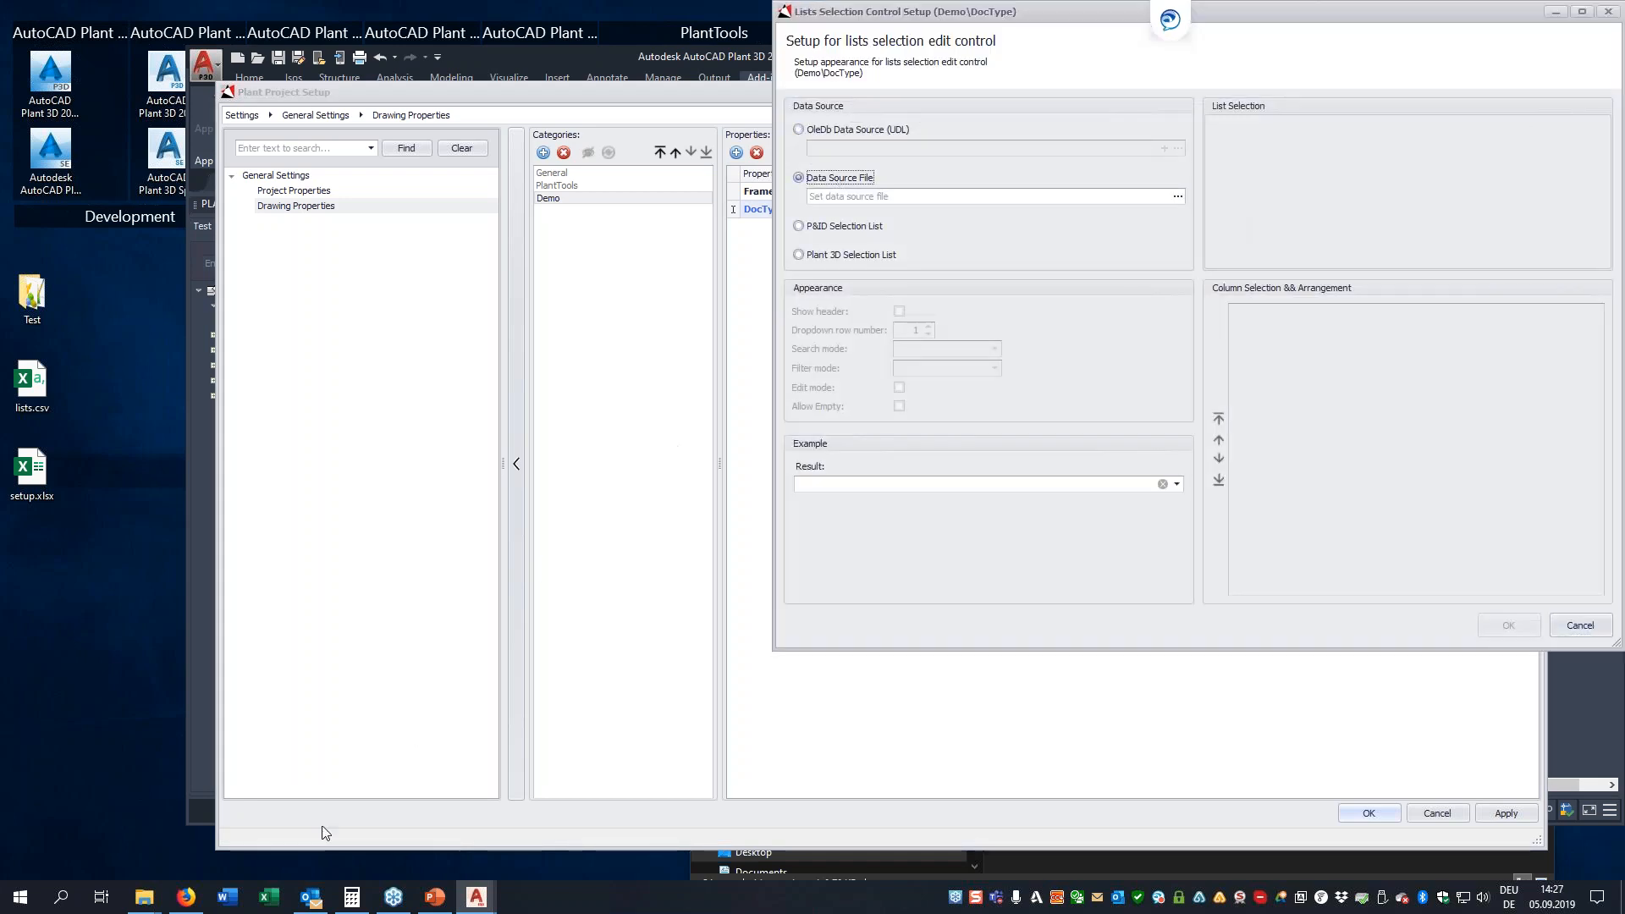
{"action": "left_click", "coordinate": [145, 897]}
{"action": "left_click", "coordinate": [85, 796]}
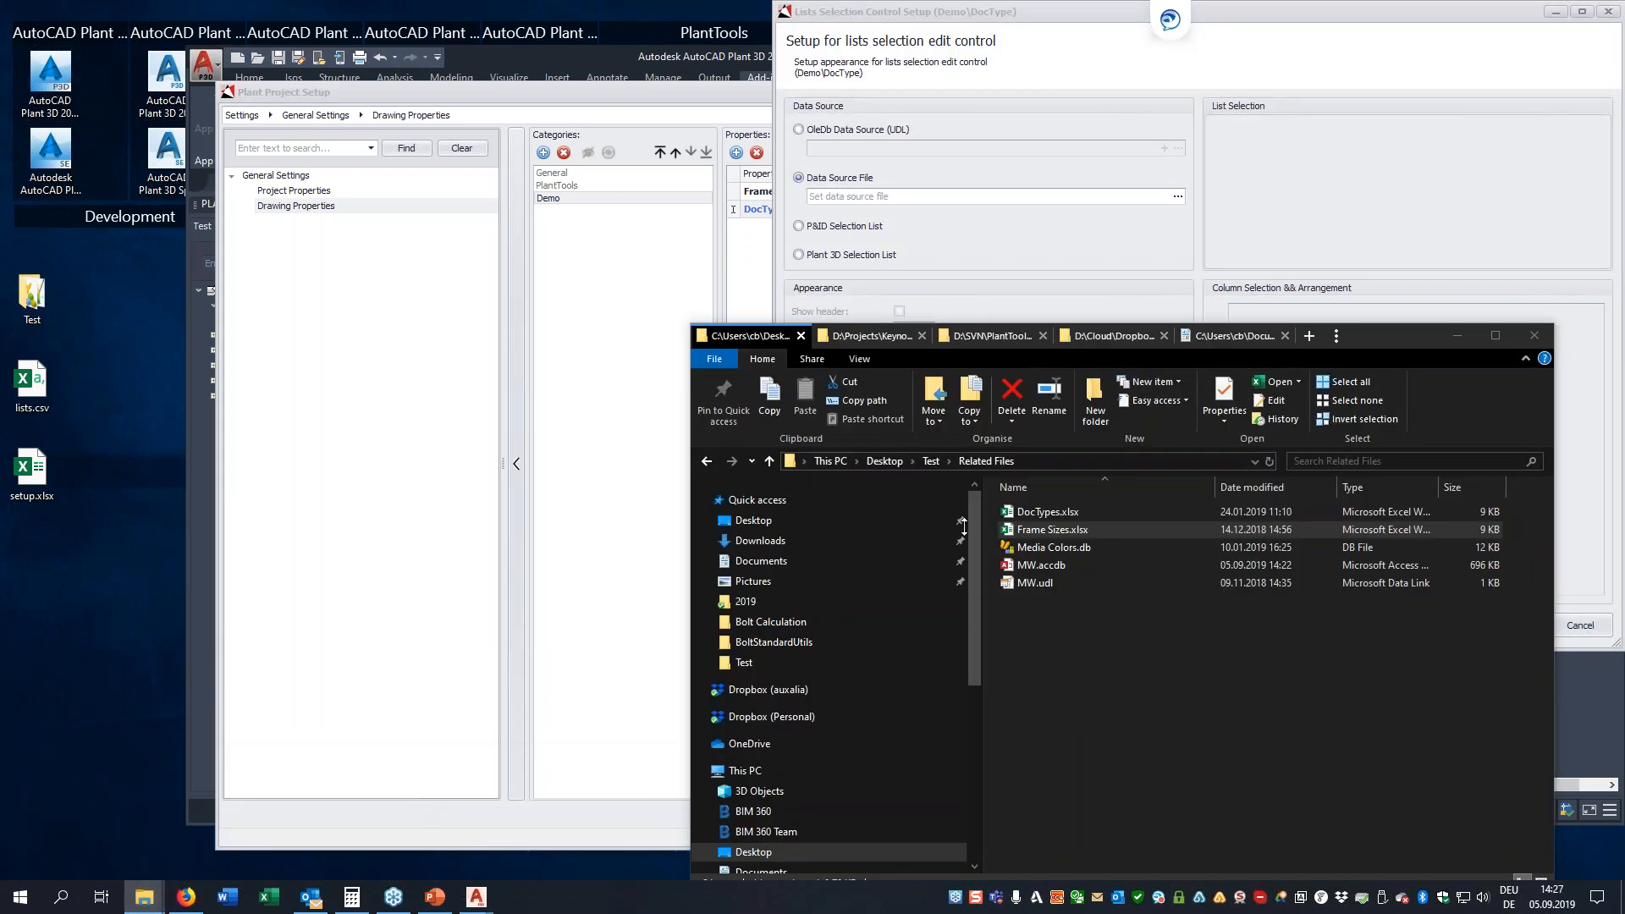
{"action": "left_click_drag", "start_coordinate": [1069, 518], "coordinate": [986, 200]}
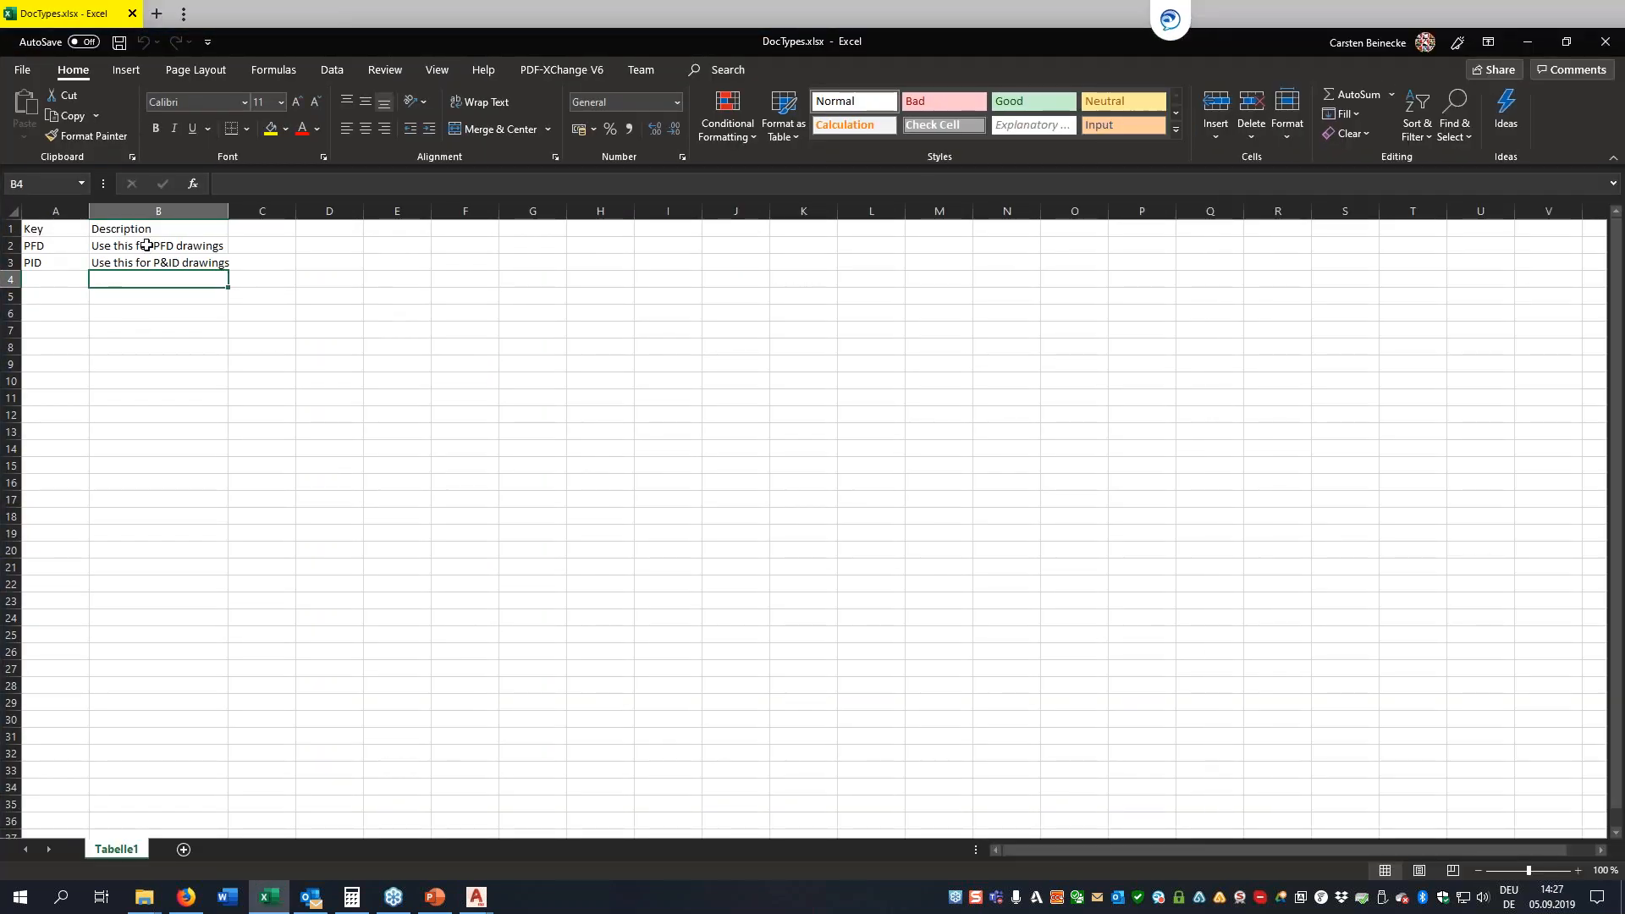
{"action": "left_click", "coordinate": [1605, 42]}
{"action": "left_click", "coordinate": [1605, 42]}
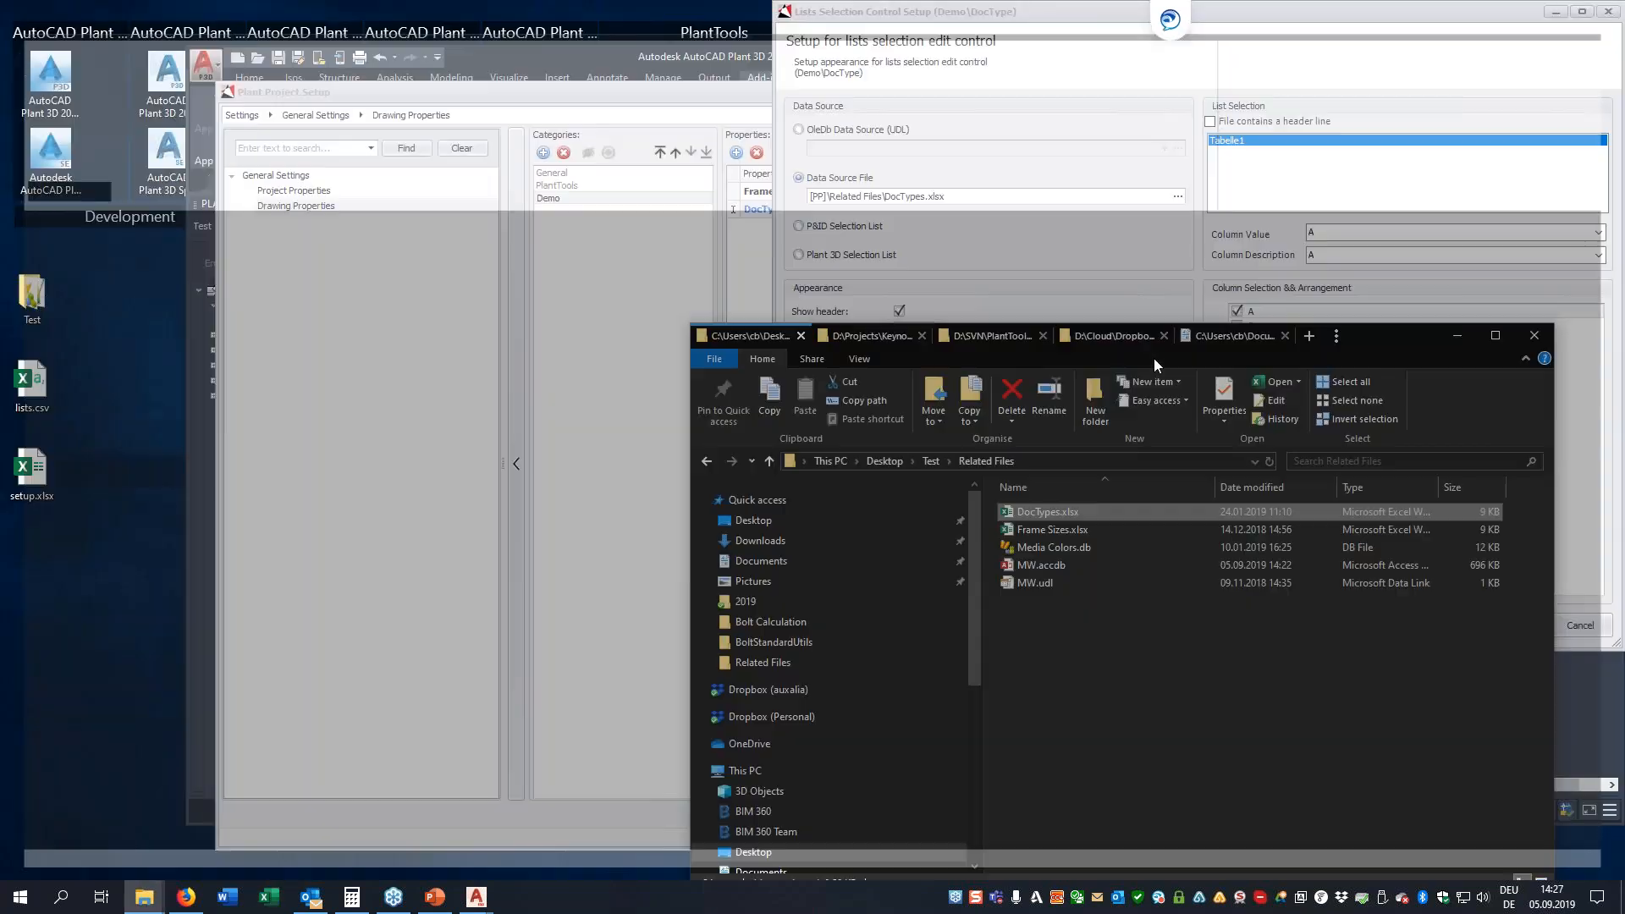
Mark the DocTypes file as containing a header line and set the column description to Description
{"action": "left_click", "coordinate": [1210, 123]}
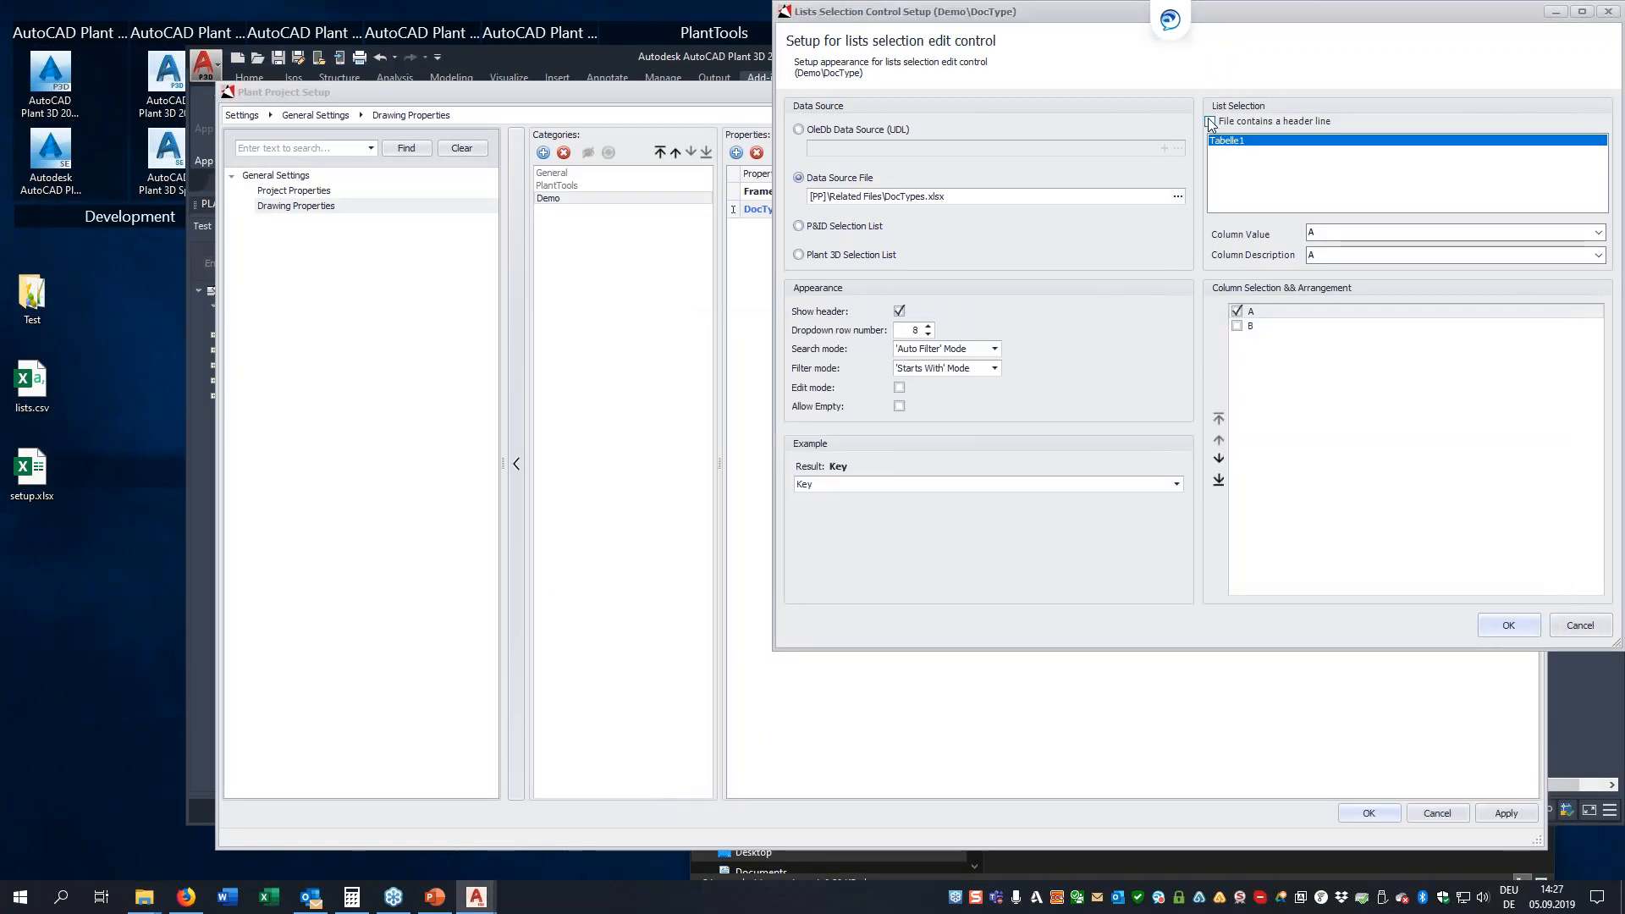
{"action": "left_click", "coordinate": [1312, 254]}
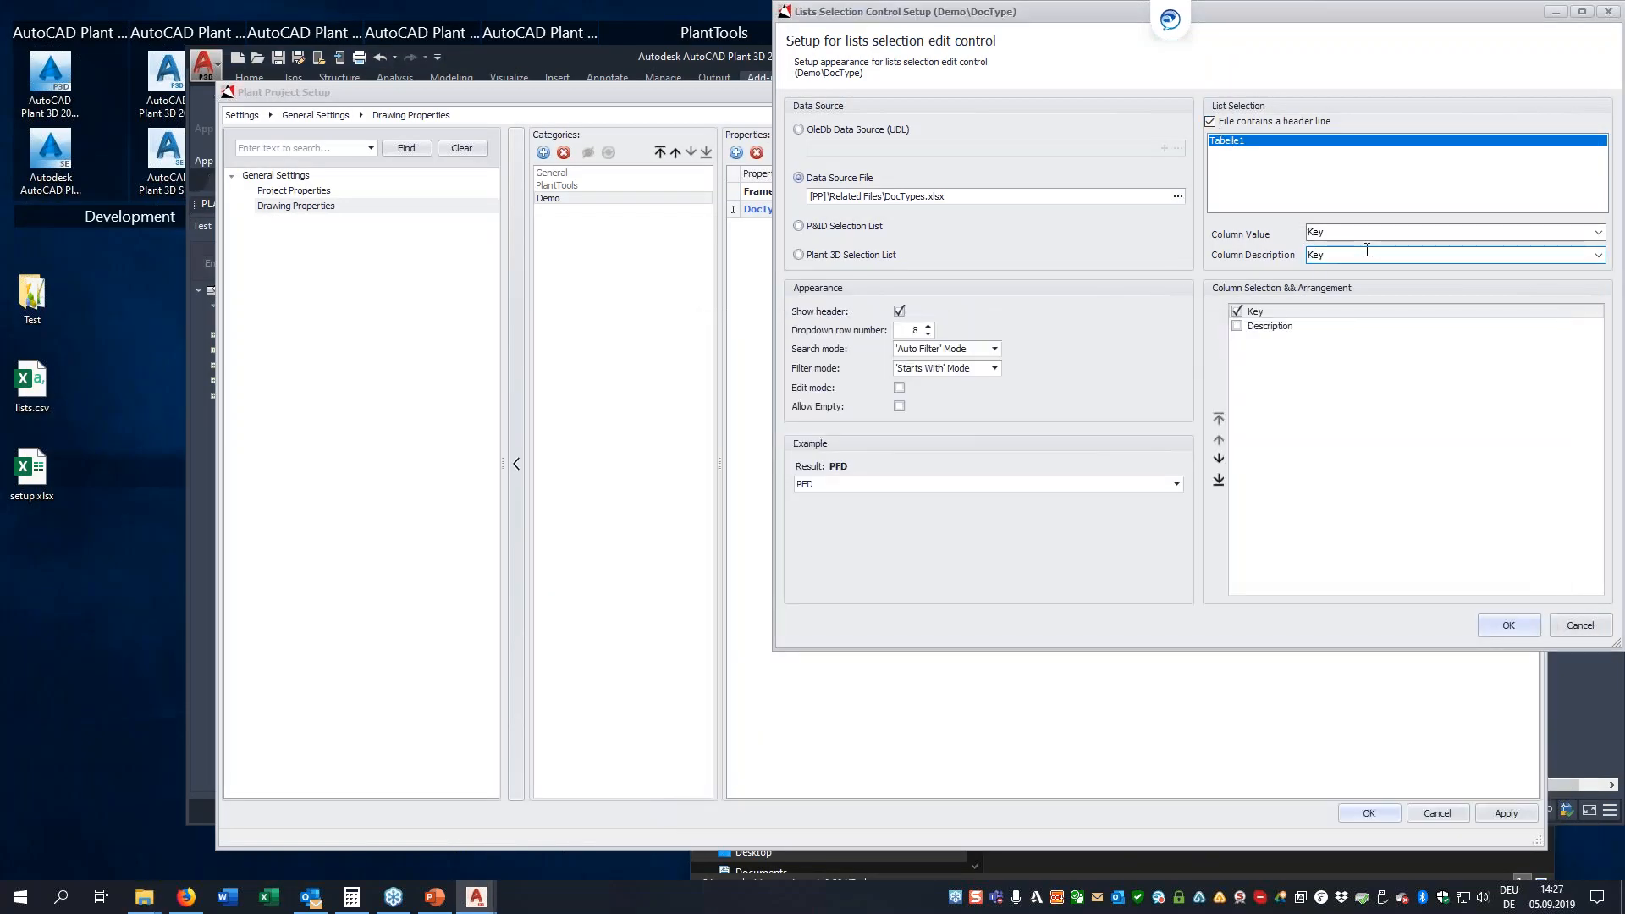
{"action": "left_click_drag", "start_coordinate": [1305, 12], "coordinate": [1122, 98]}
{"action": "left_click", "coordinate": [1414, 340]}
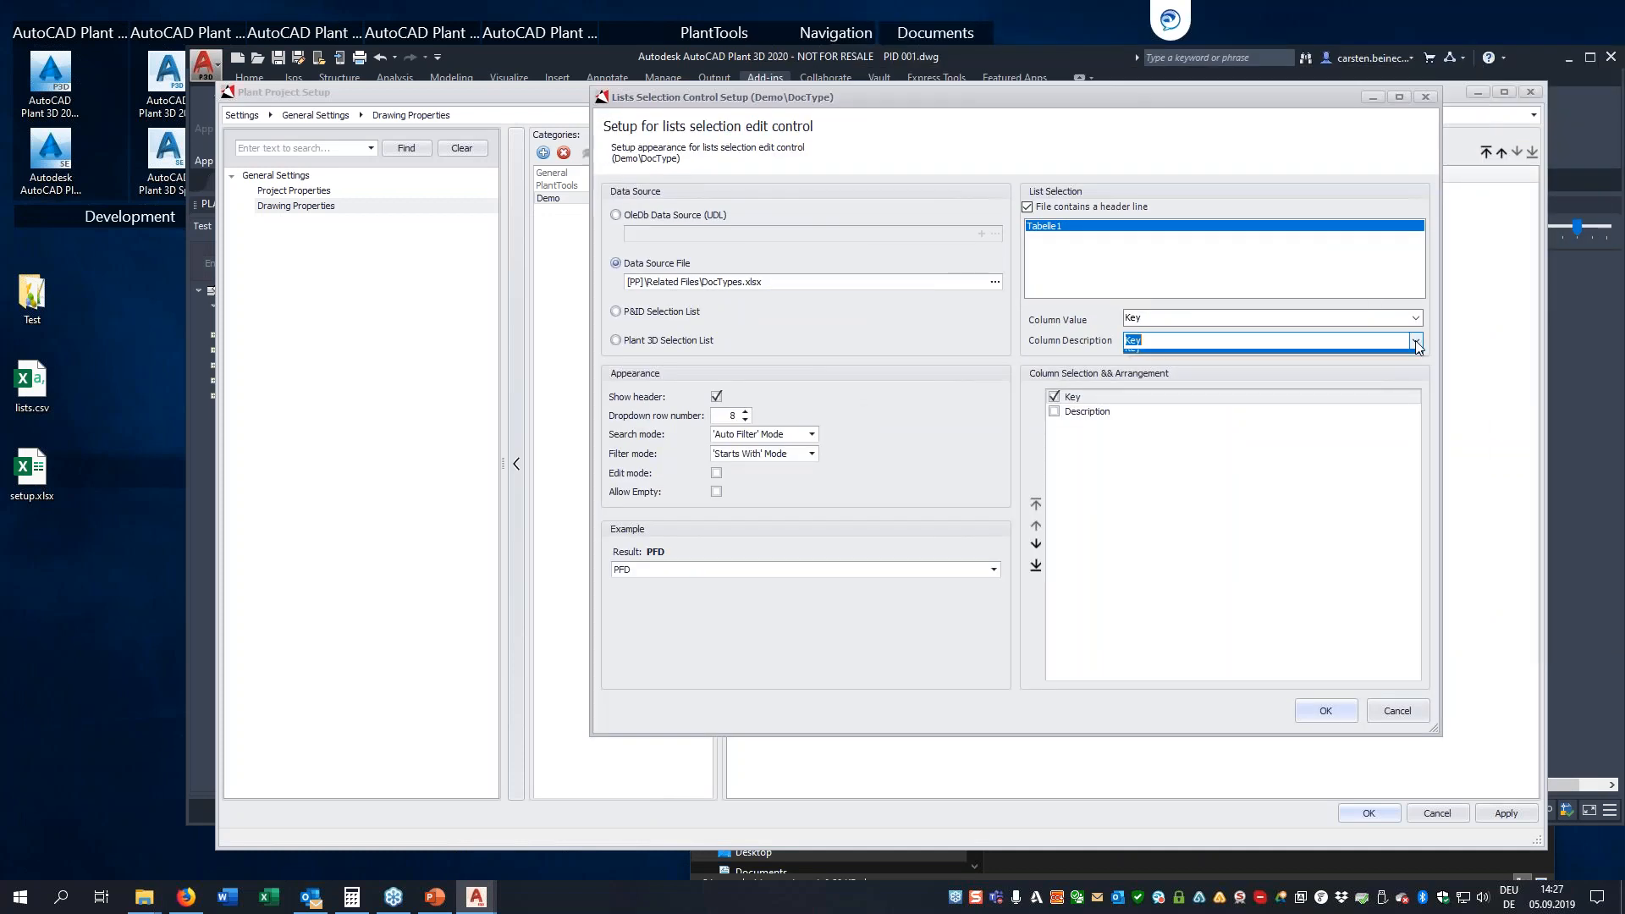
{"action": "left_click", "coordinate": [1166, 372]}
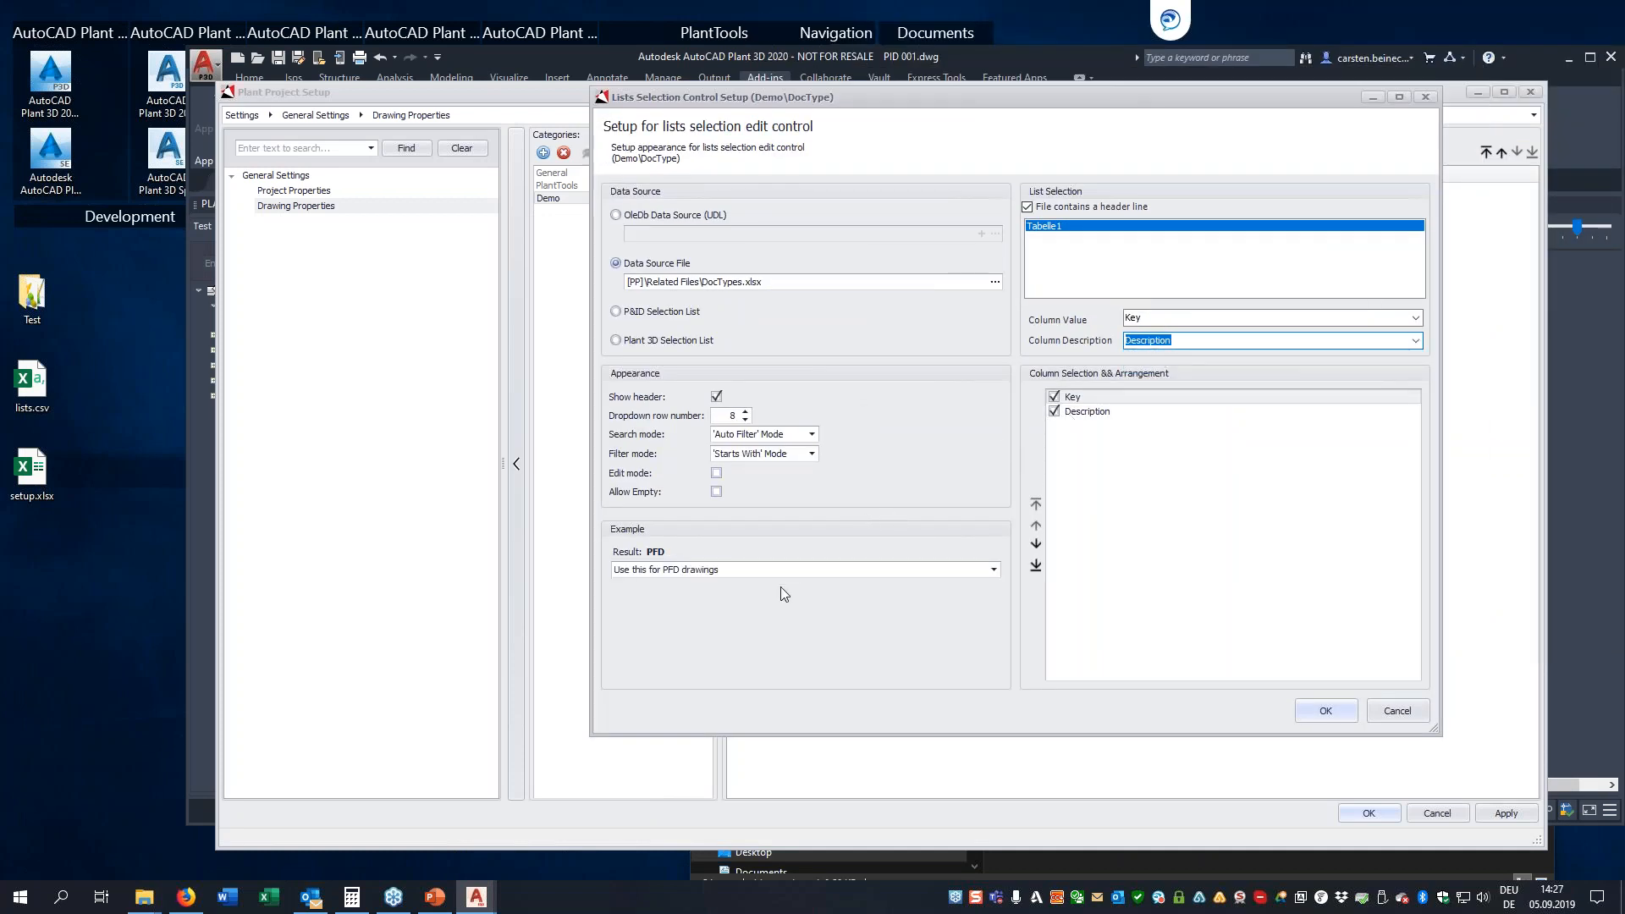
Test the DocType example list by switching between the P&ID and PFD entries, and accept the list setup
{"action": "left_click", "coordinate": [995, 570]}
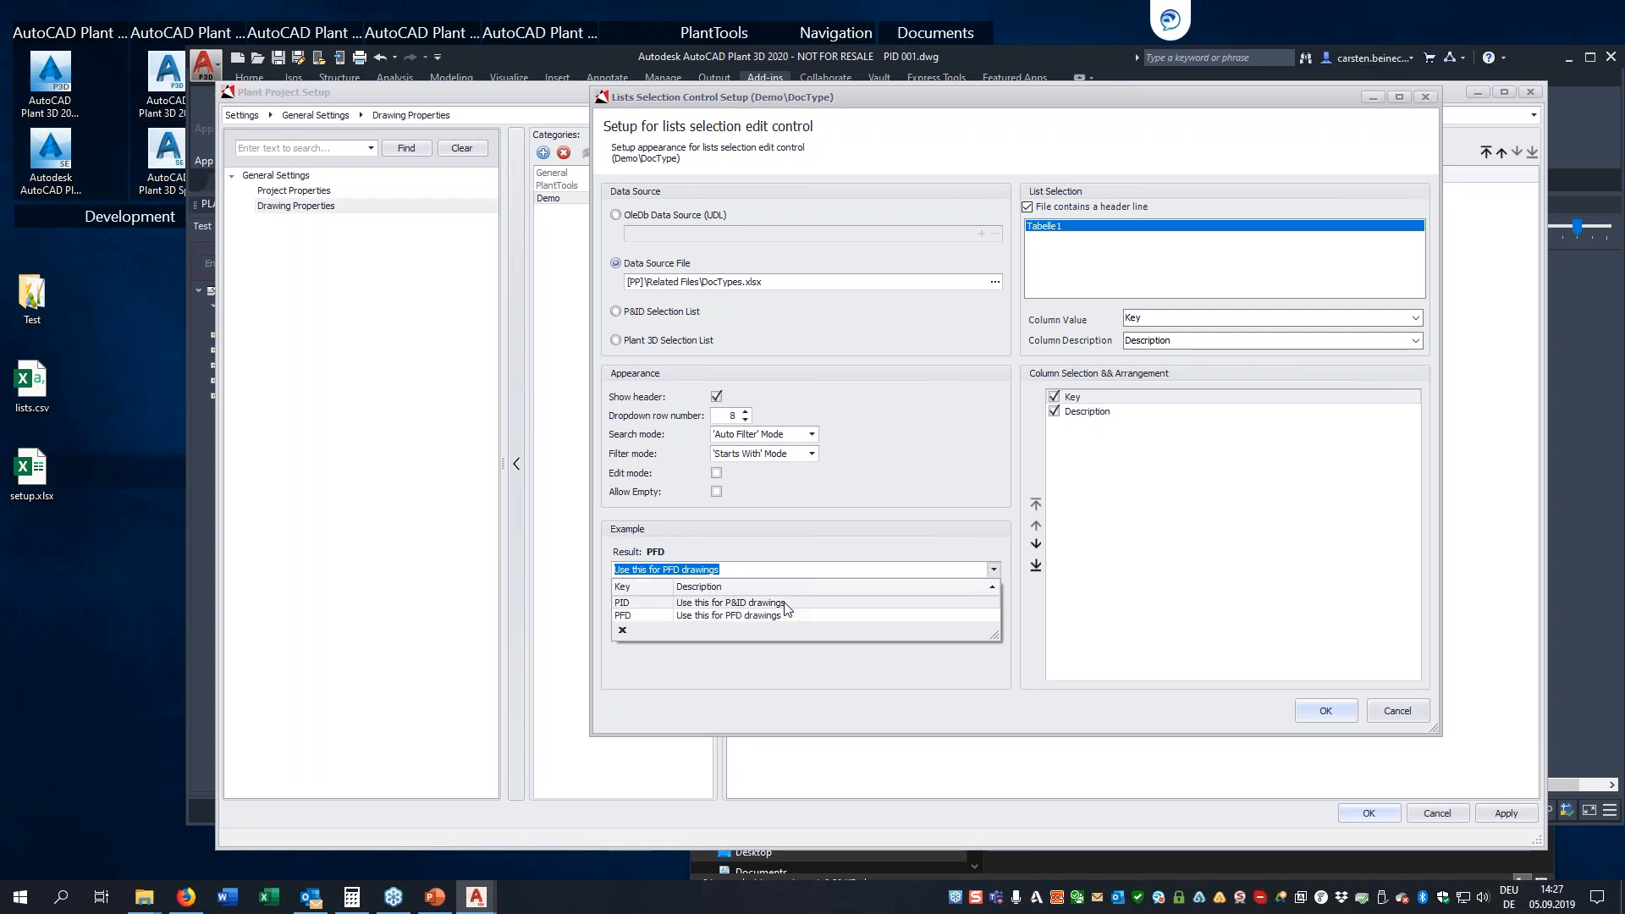
{"action": "left_click", "coordinate": [694, 603]}
{"action": "scroll", "coordinate": [752, 573], "scroll_direction": "down", "scroll_amount": 1}
{"action": "scroll", "coordinate": [752, 573], "scroll_direction": "up", "scroll_amount": 1}
{"action": "scroll", "coordinate": [752, 573], "scroll_direction": "down", "scroll_amount": 1}
{"action": "scroll", "coordinate": [752, 573], "scroll_direction": "up", "scroll_amount": 1}
{"action": "scroll", "coordinate": [752, 573], "scroll_direction": "down", "scroll_amount": 1}
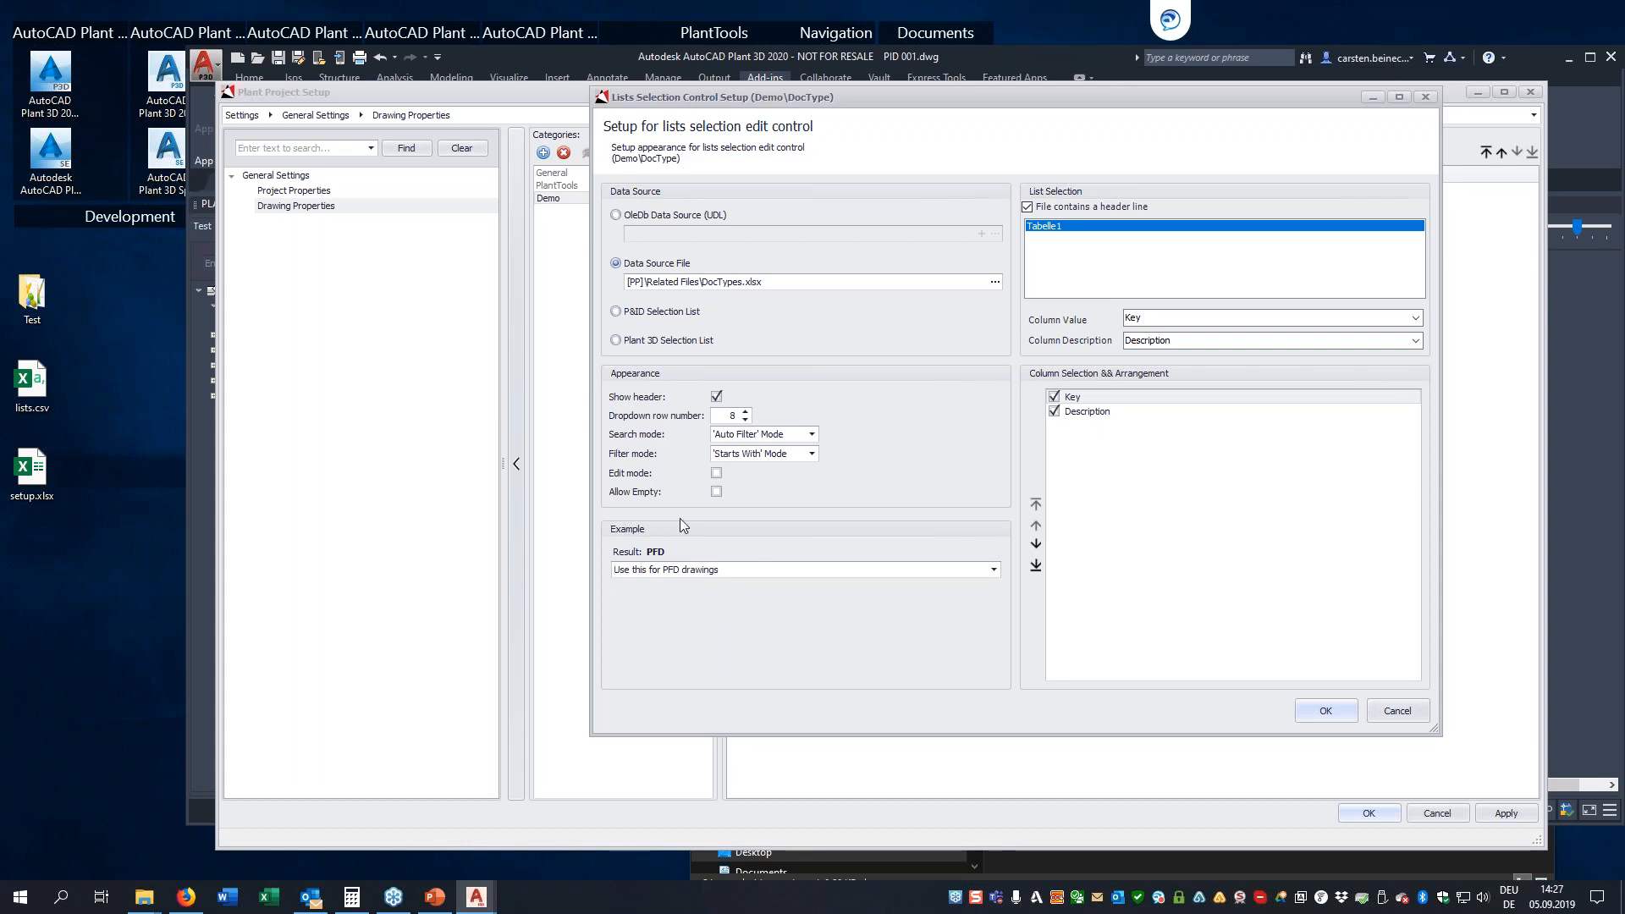
{"action": "left_click", "coordinate": [1326, 711]}
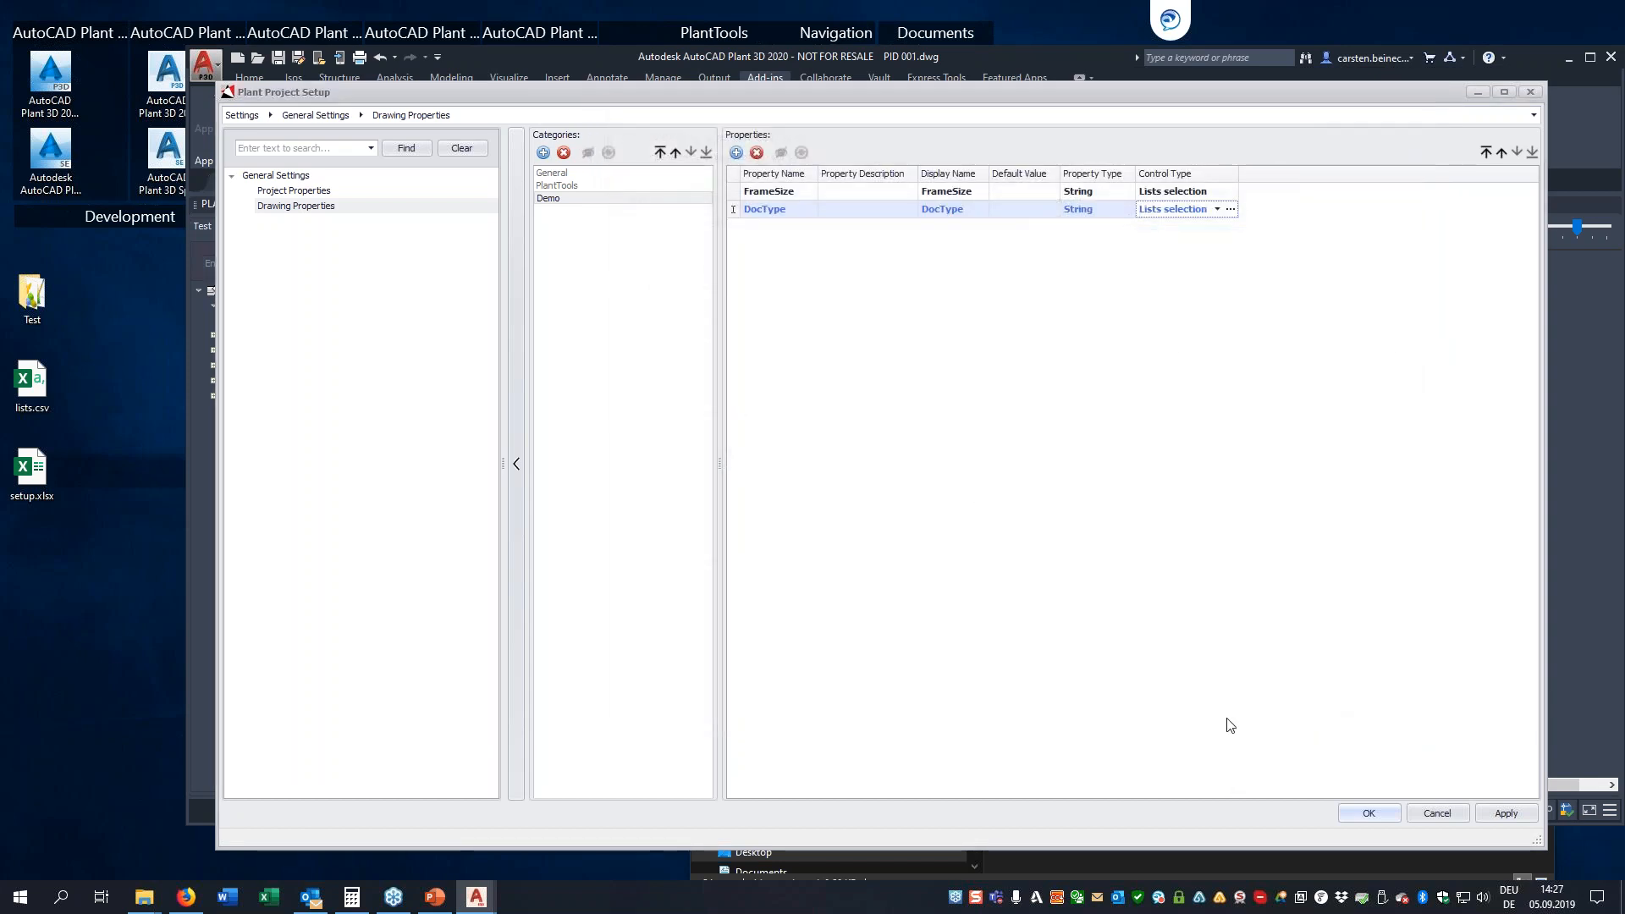
Save the Plant Project Setup changes and show the details of drawing PID 001 in the project manager
{"action": "left_click", "coordinate": [1388, 814]}
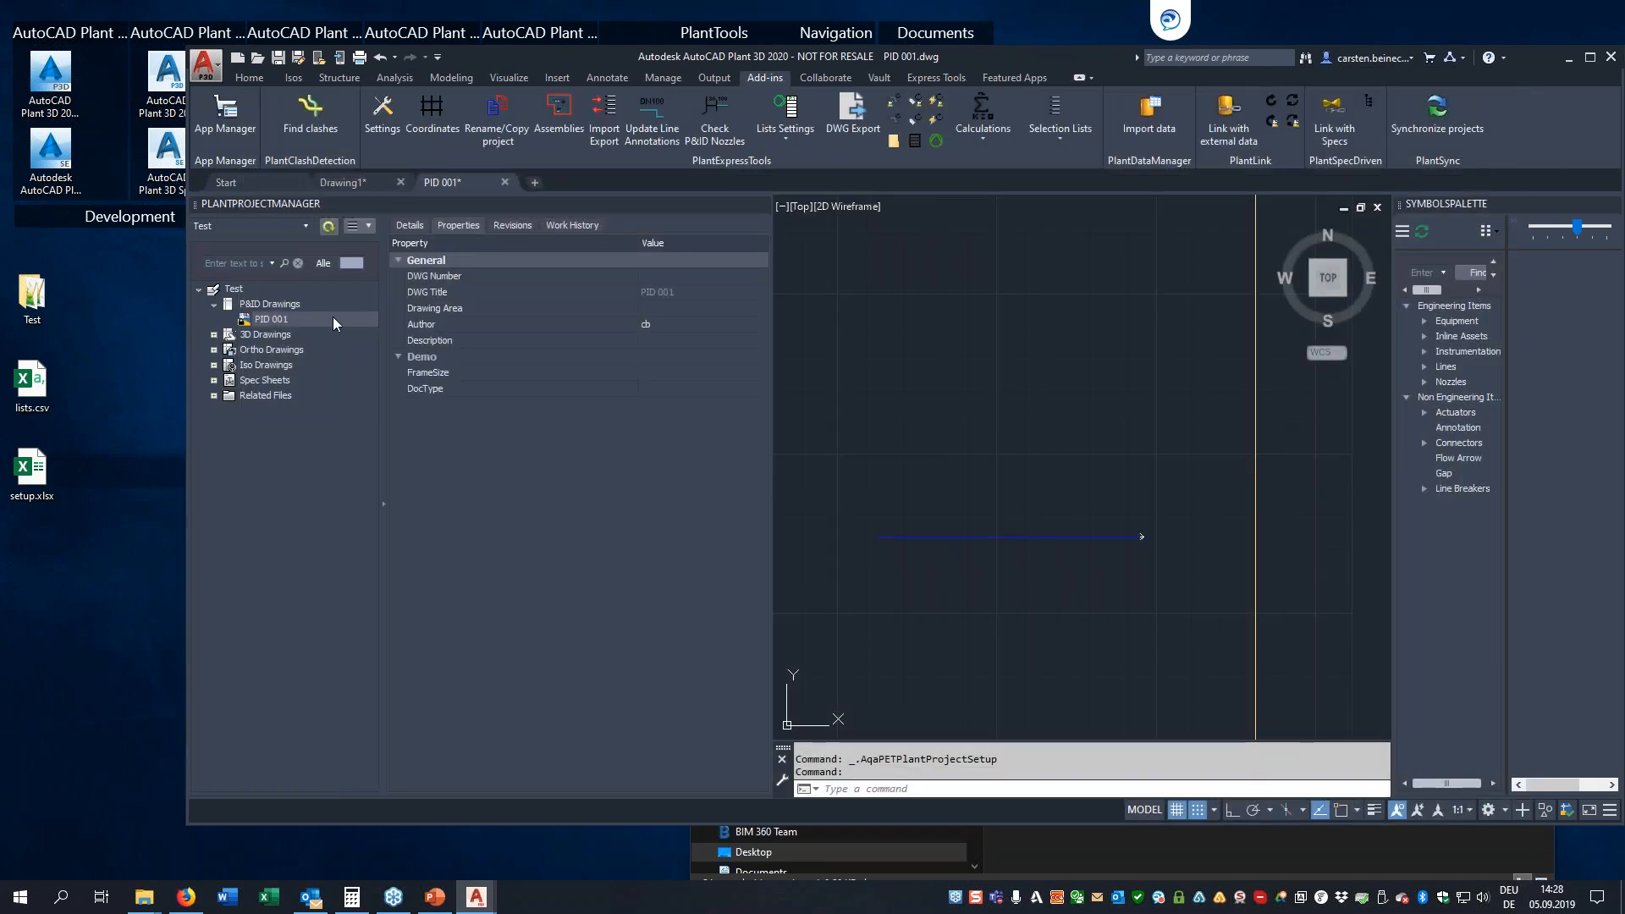
{"action": "left_click", "coordinate": [270, 320]}
{"action": "left_click", "coordinate": [411, 226]}
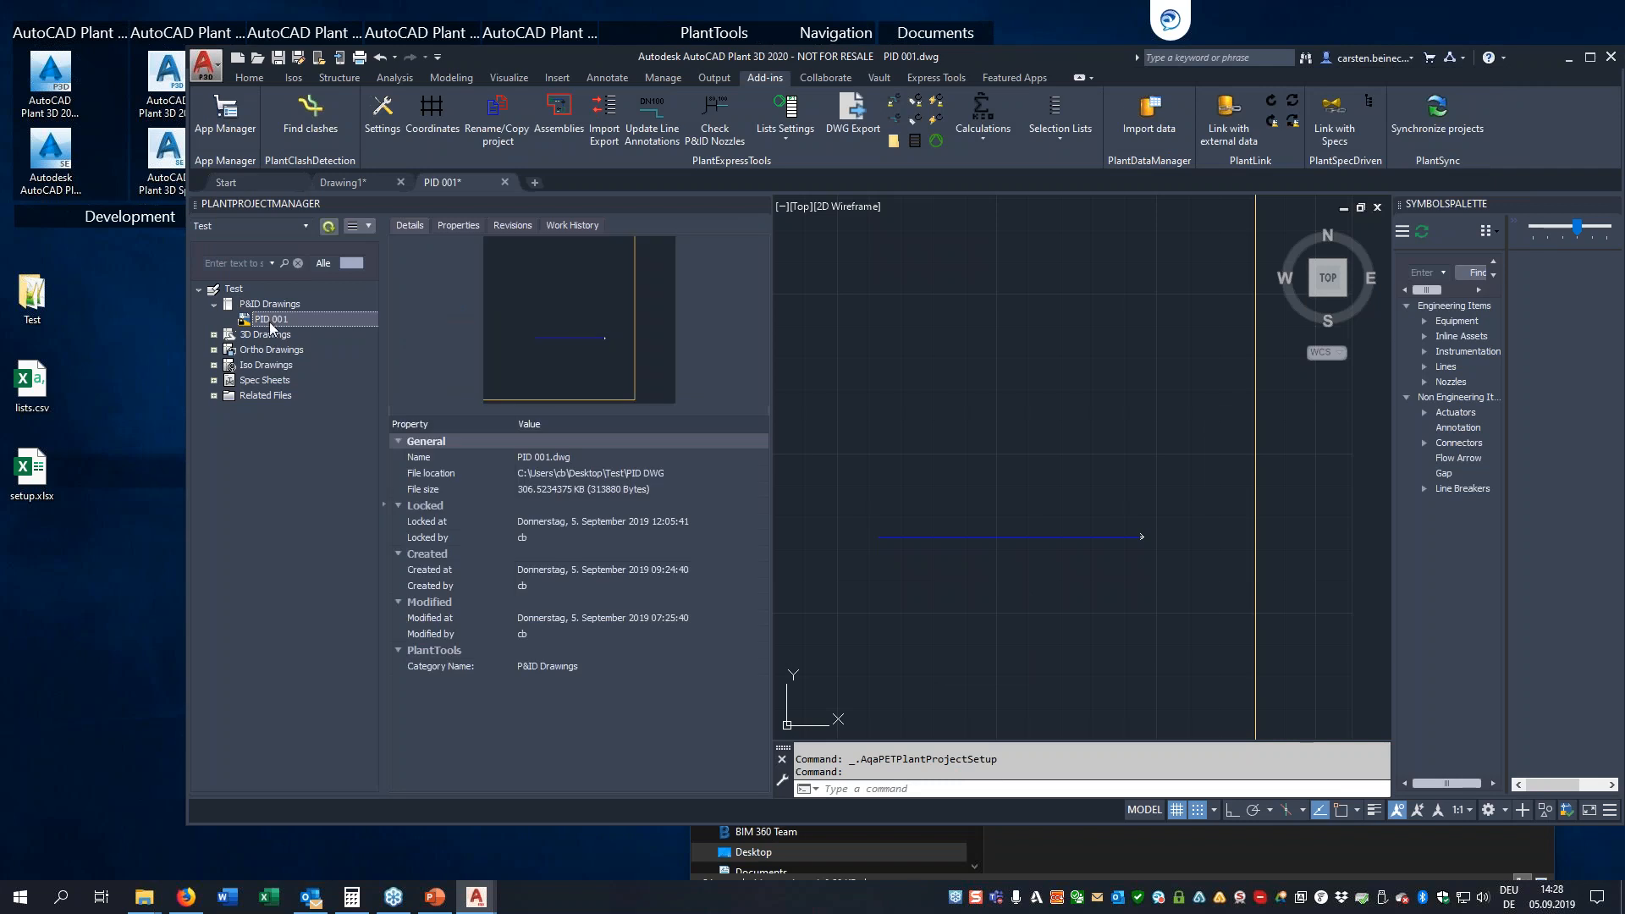
Show the properties of drawing PID 001 and set its FrameSize to DIN A1
{"action": "left_click", "coordinate": [445, 228]}
{"action": "left_click", "coordinate": [408, 226]}
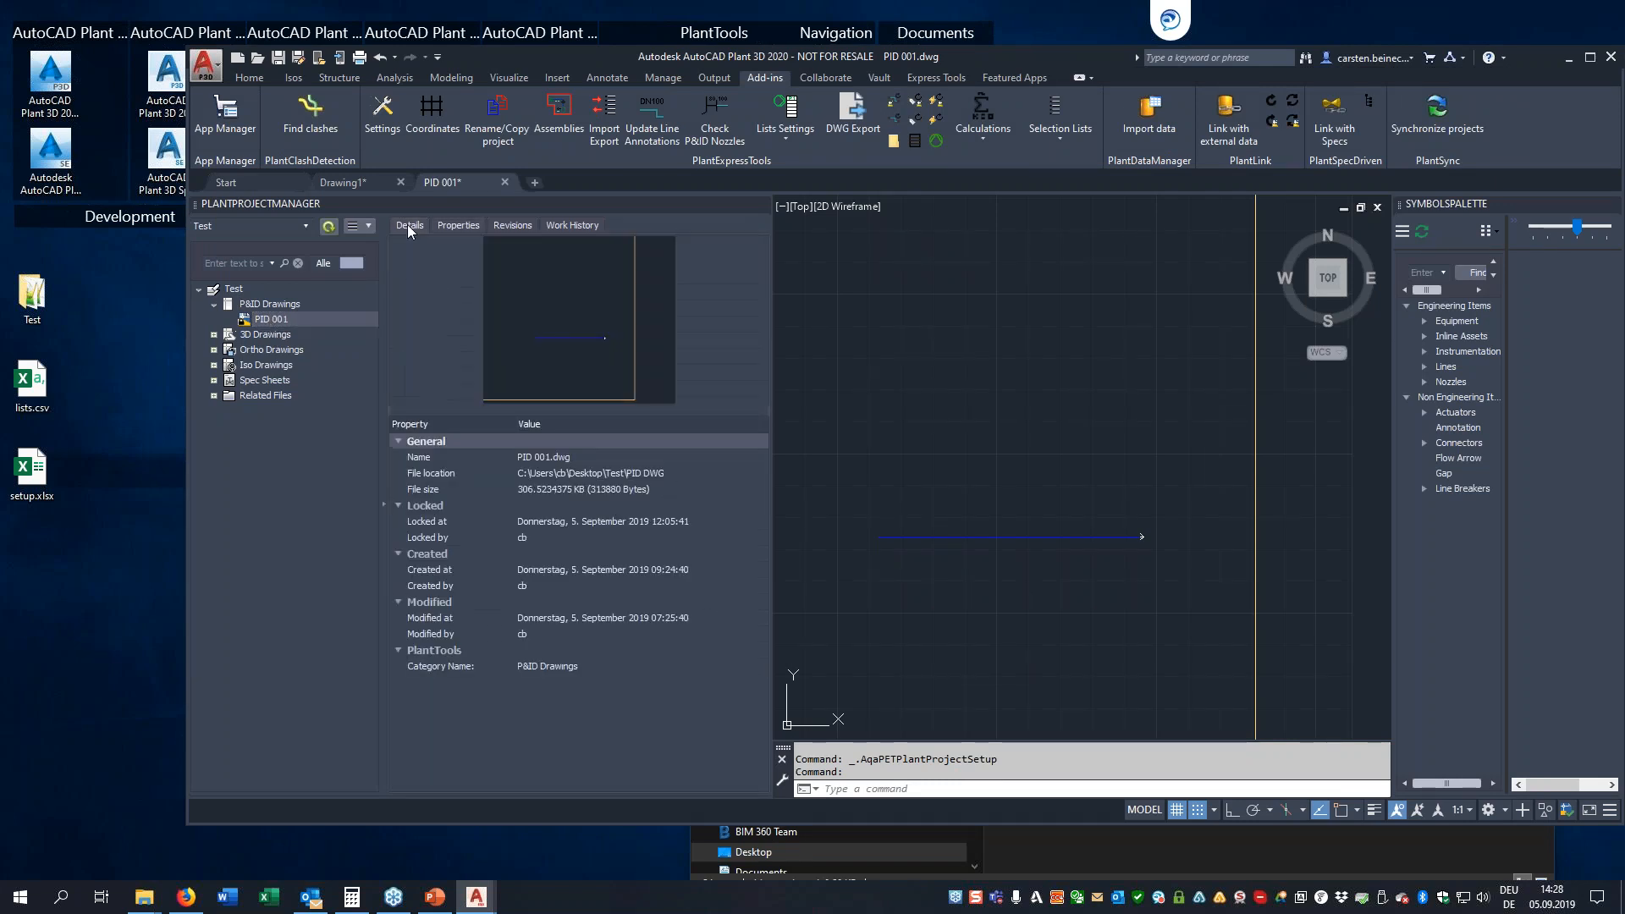
{"action": "left_click", "coordinate": [439, 226]}
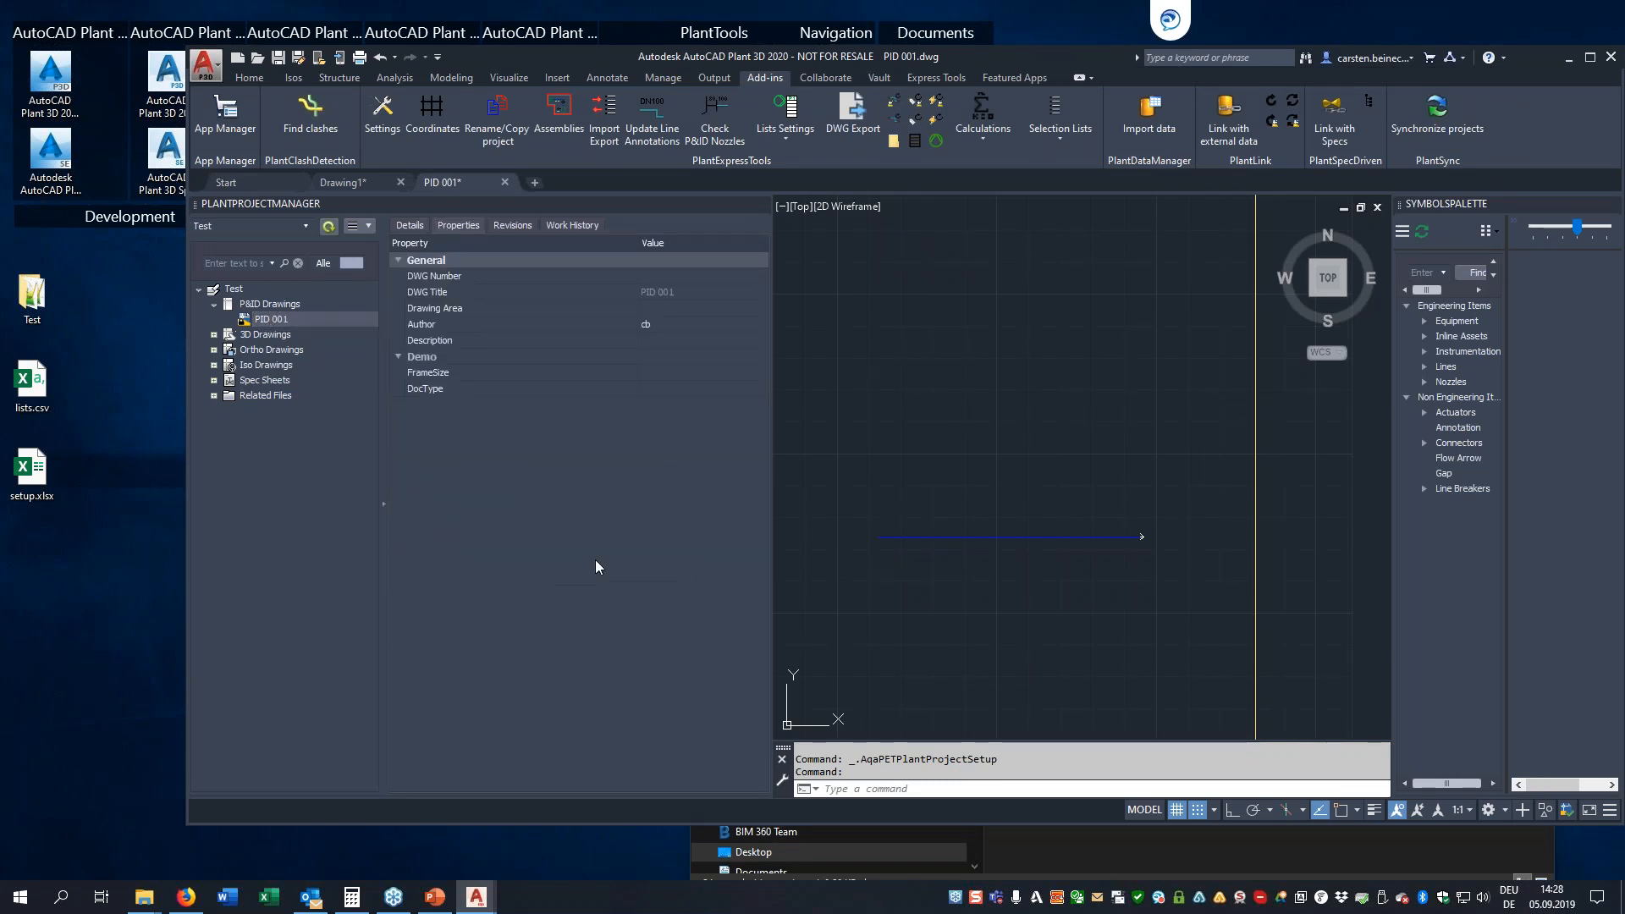
{"action": "left_click", "coordinate": [702, 372]}
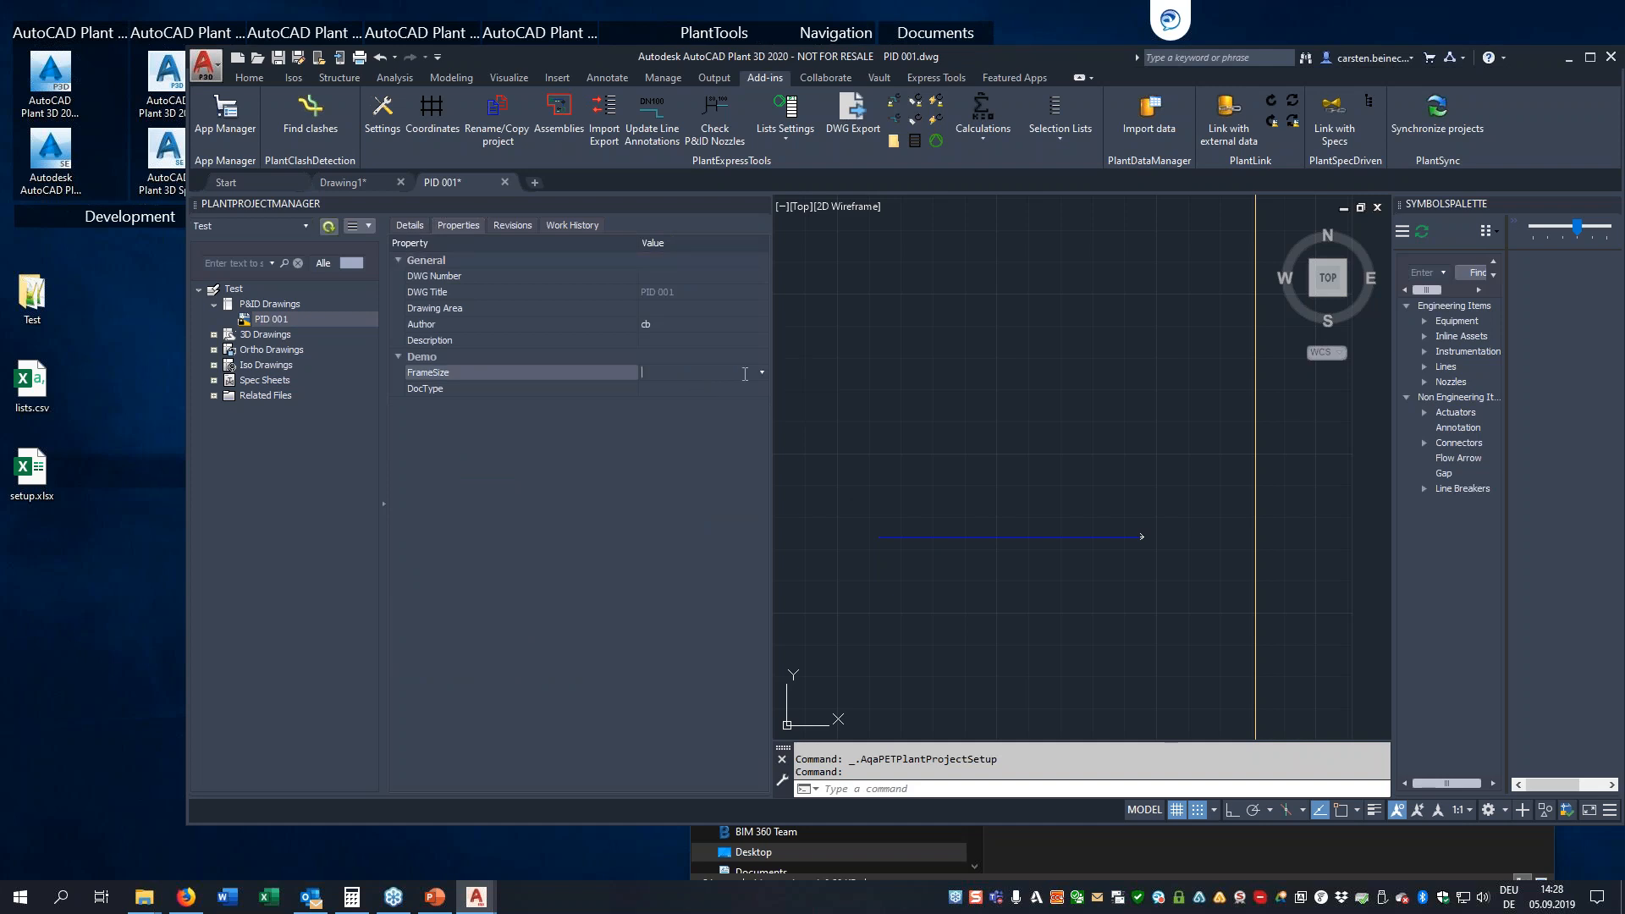
{"action": "left_click", "coordinate": [760, 375]}
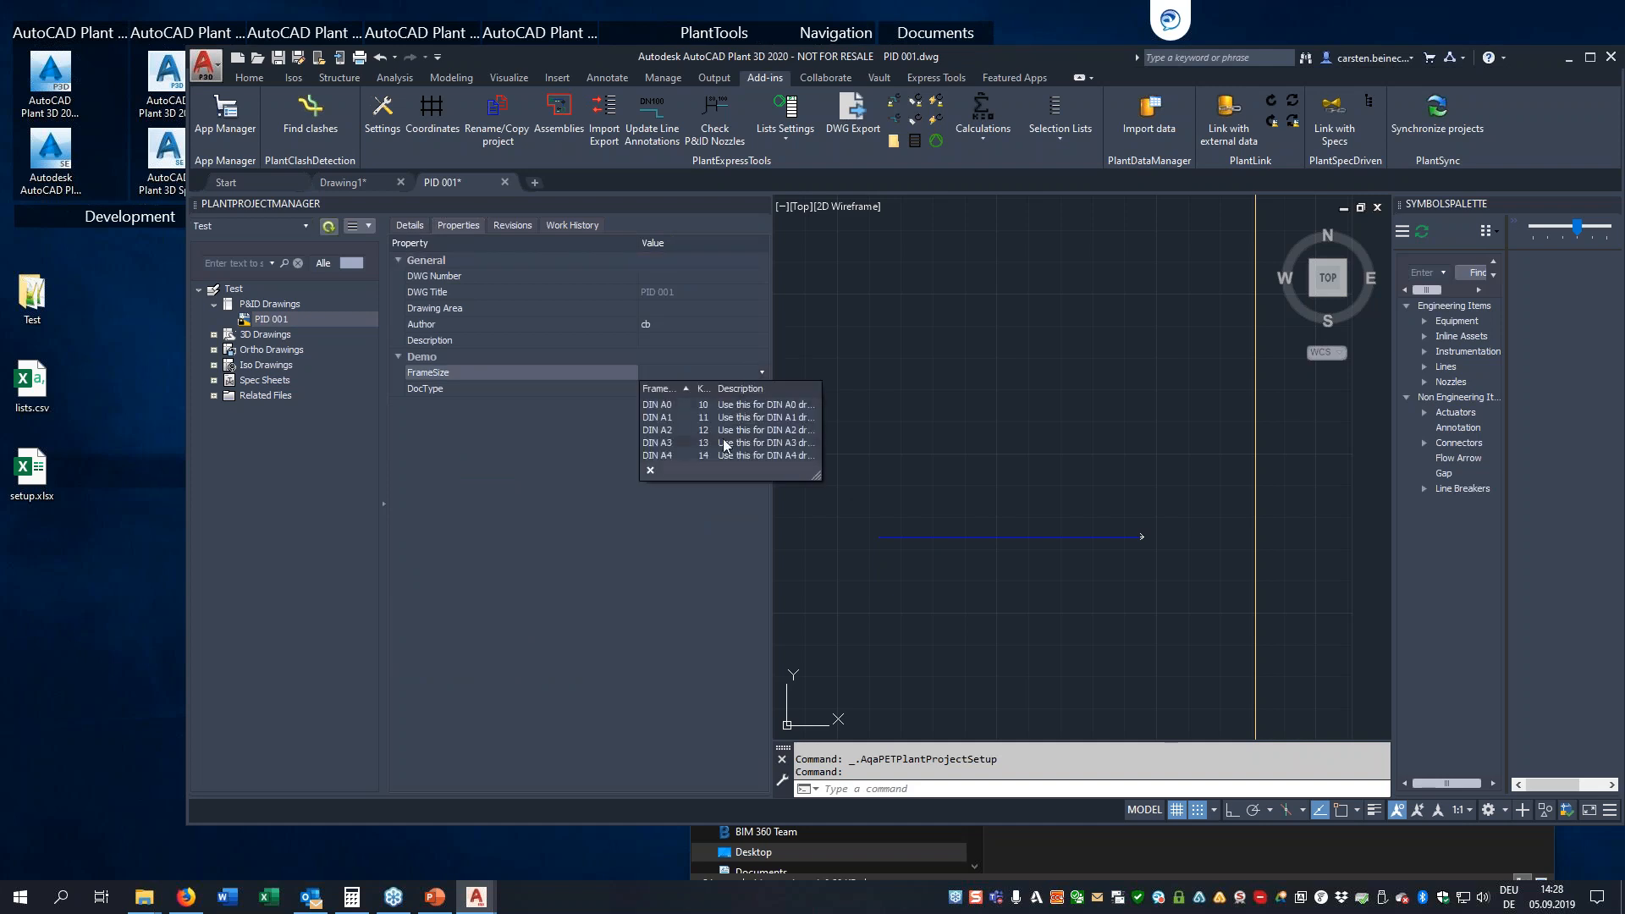
{"action": "left_click", "coordinate": [682, 414]}
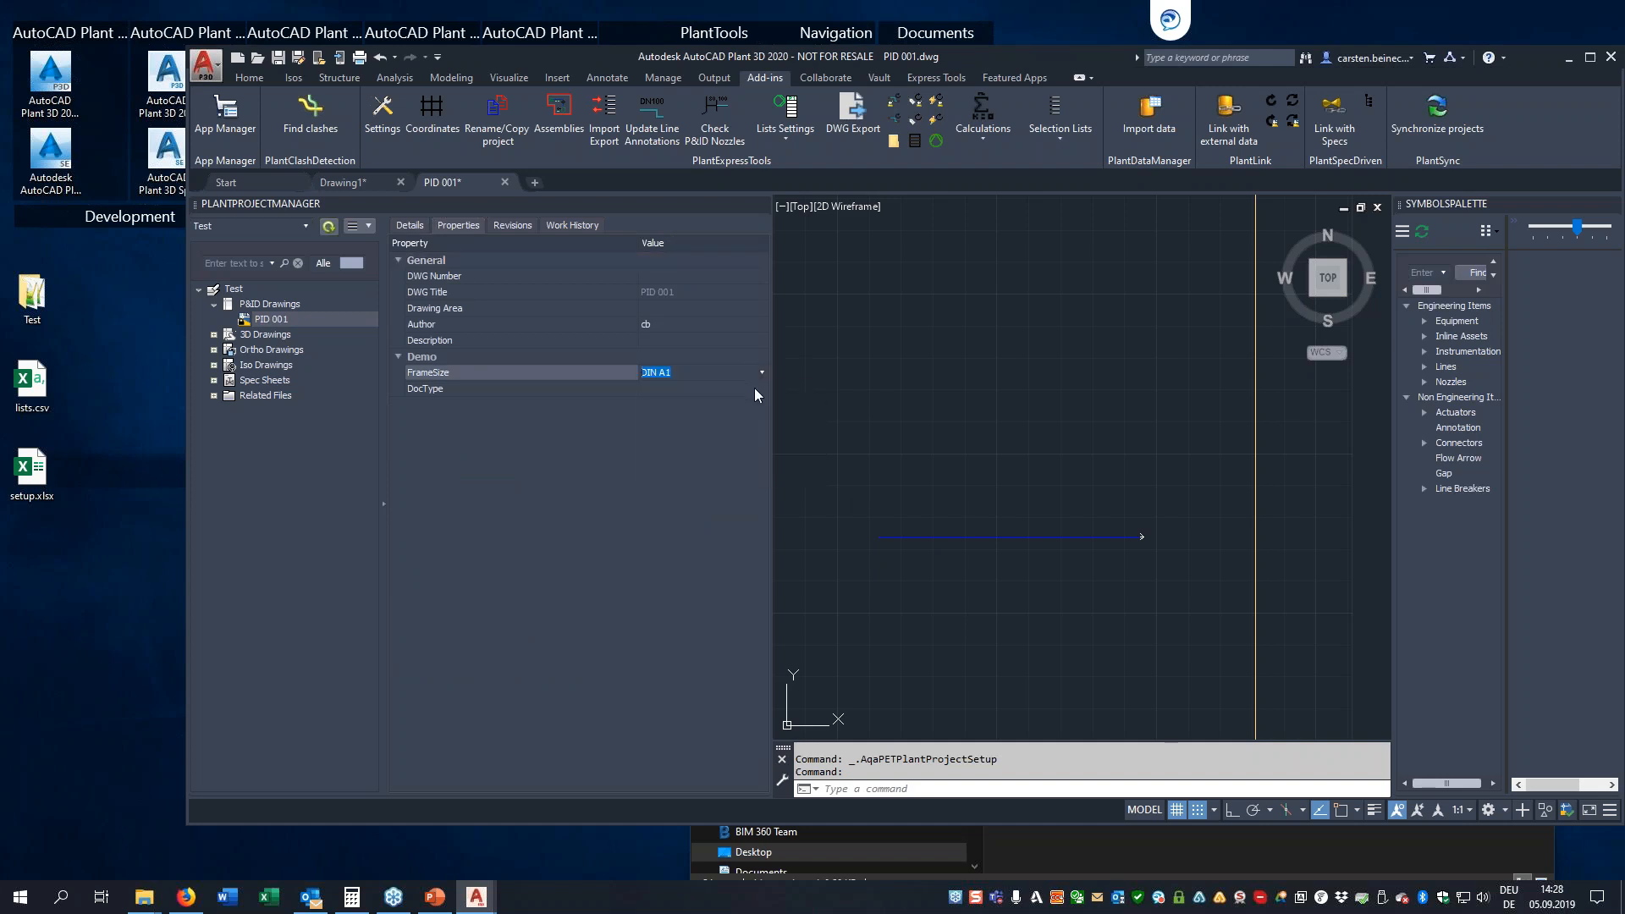
Set the DocType property of PID 001 to "Use this for PFD drawings"
{"action": "left_click", "coordinate": [754, 389]}
{"action": "left_click", "coordinate": [761, 387]}
{"action": "left_click", "coordinate": [724, 434]}
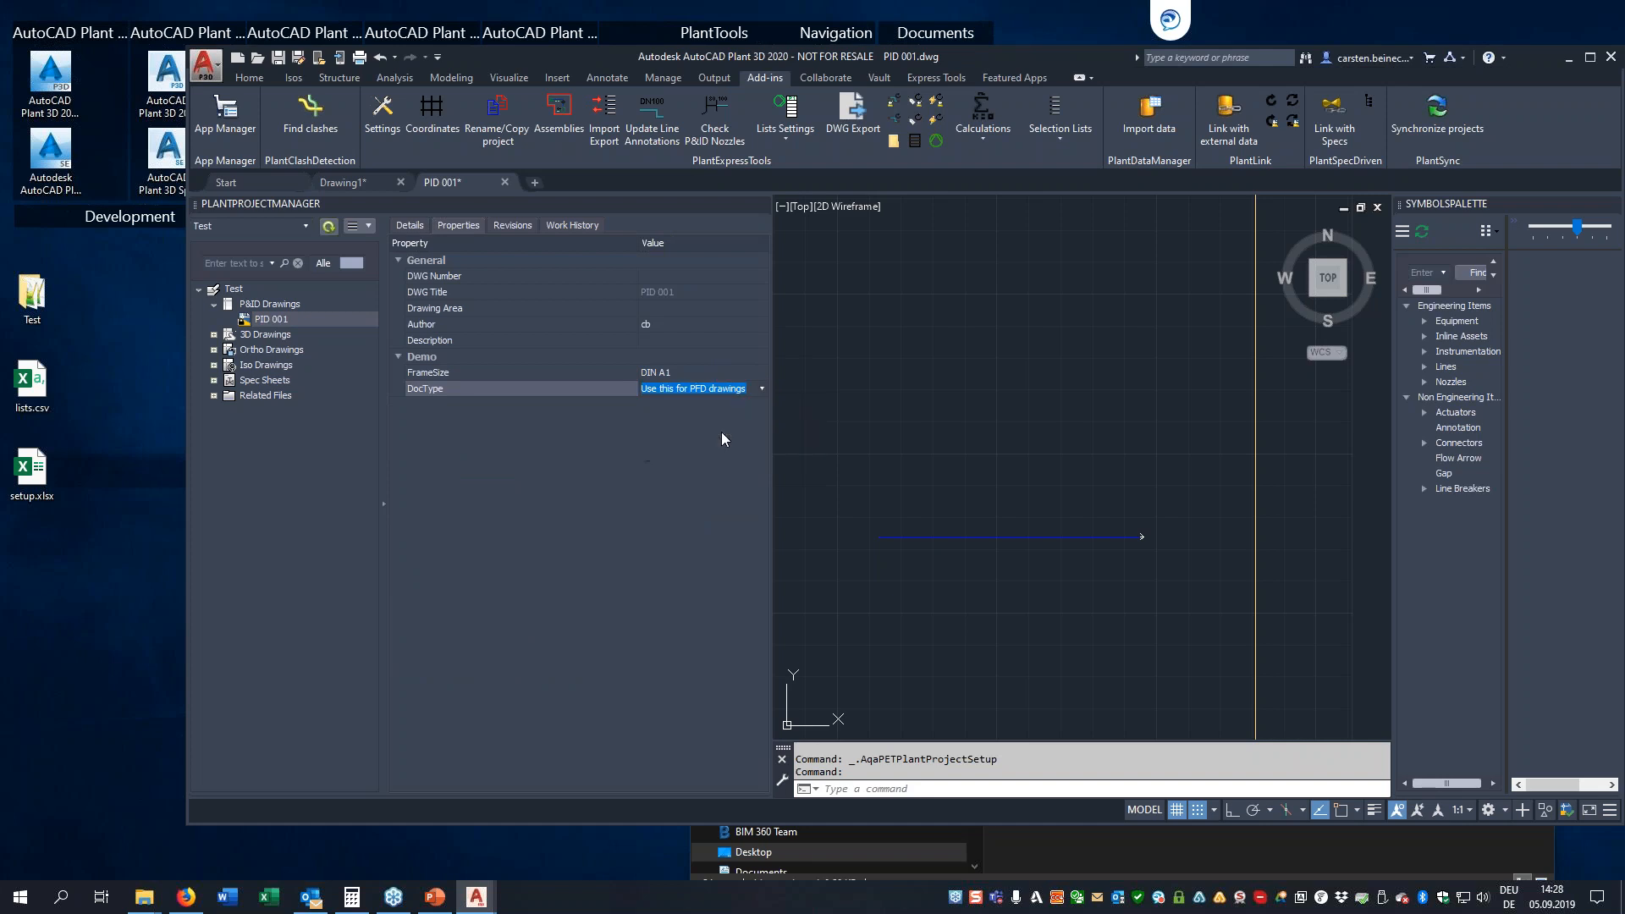
{"action": "left_click", "coordinate": [713, 378]}
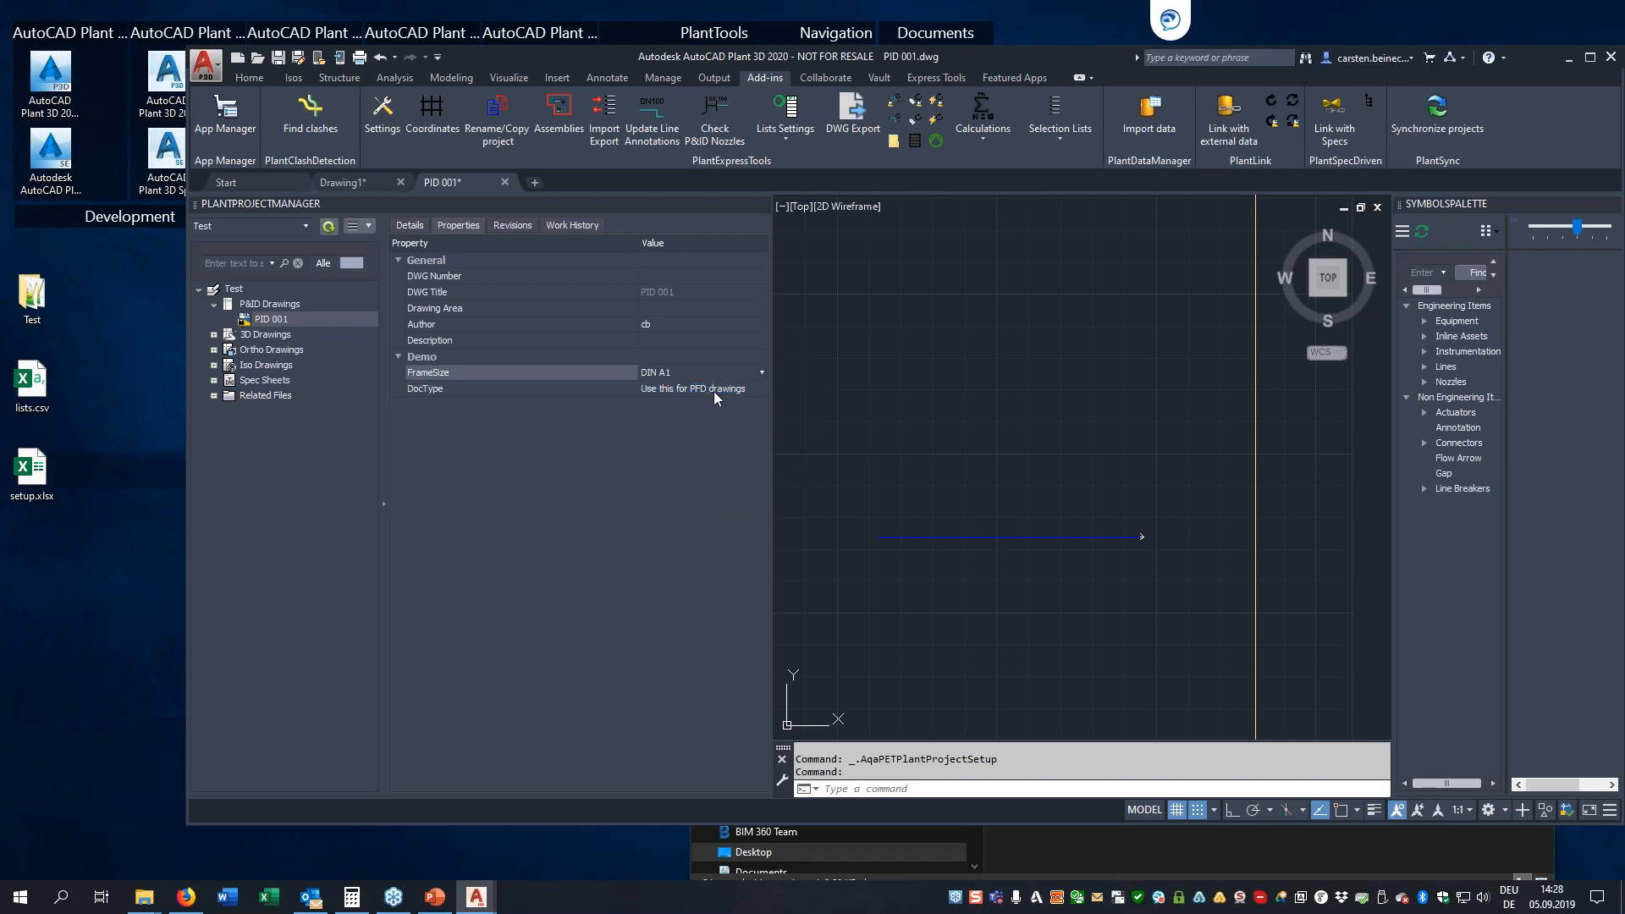
{"action": "left_click", "coordinate": [693, 353]}
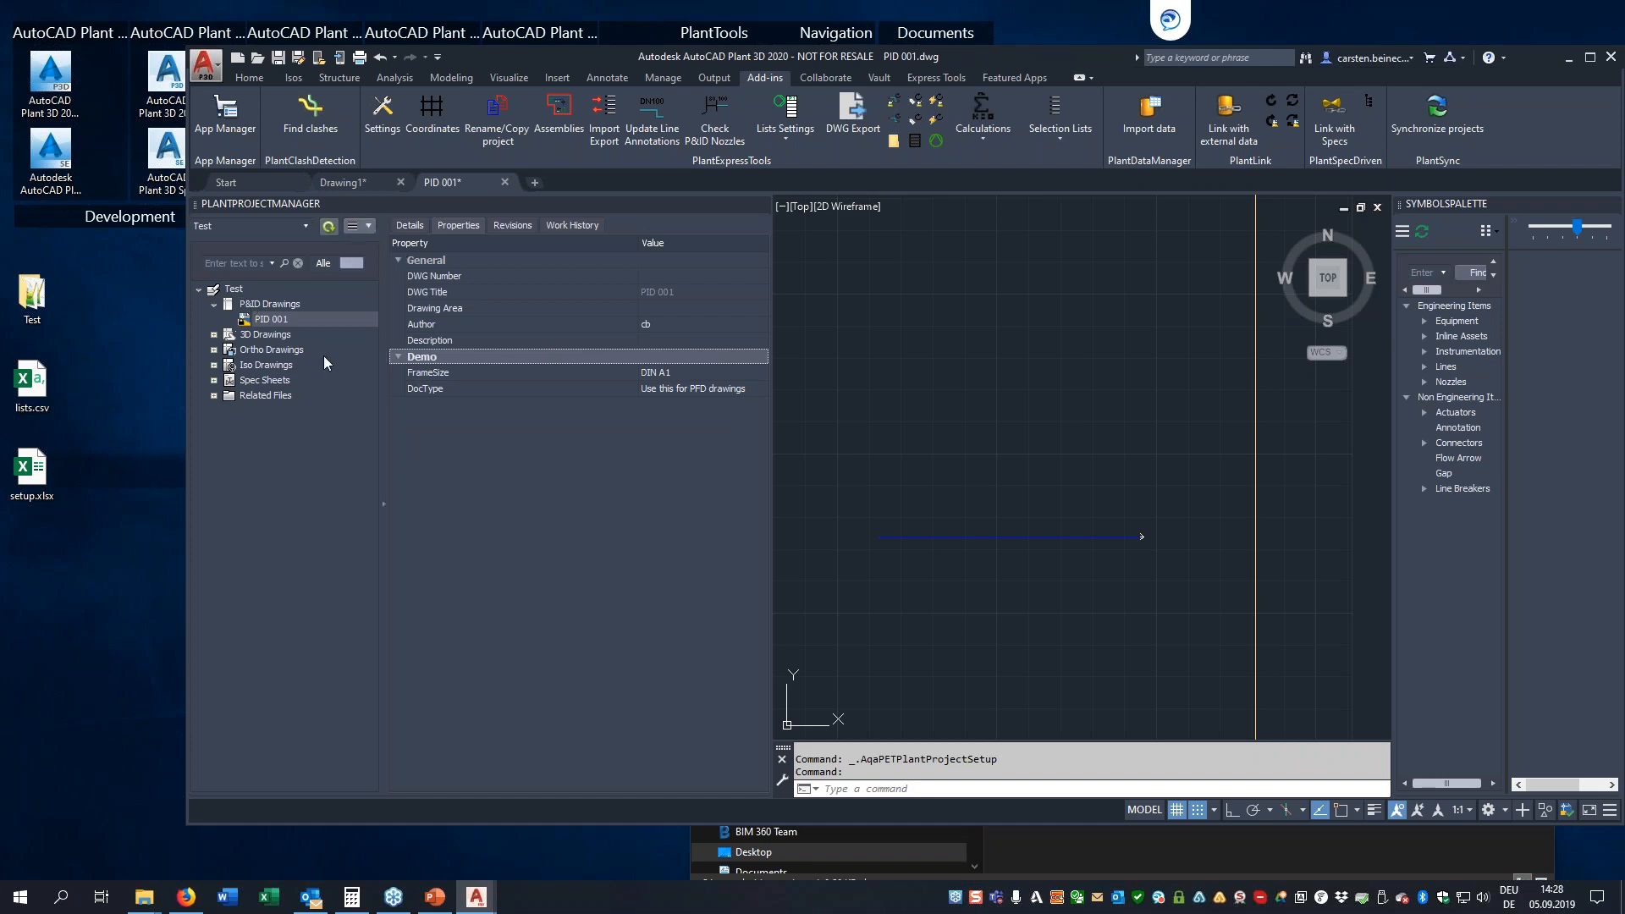
Add a new category named PFDs in the project manager's category settings
{"action": "left_click", "coordinate": [369, 226]}
{"action": "left_click", "coordinate": [391, 299]}
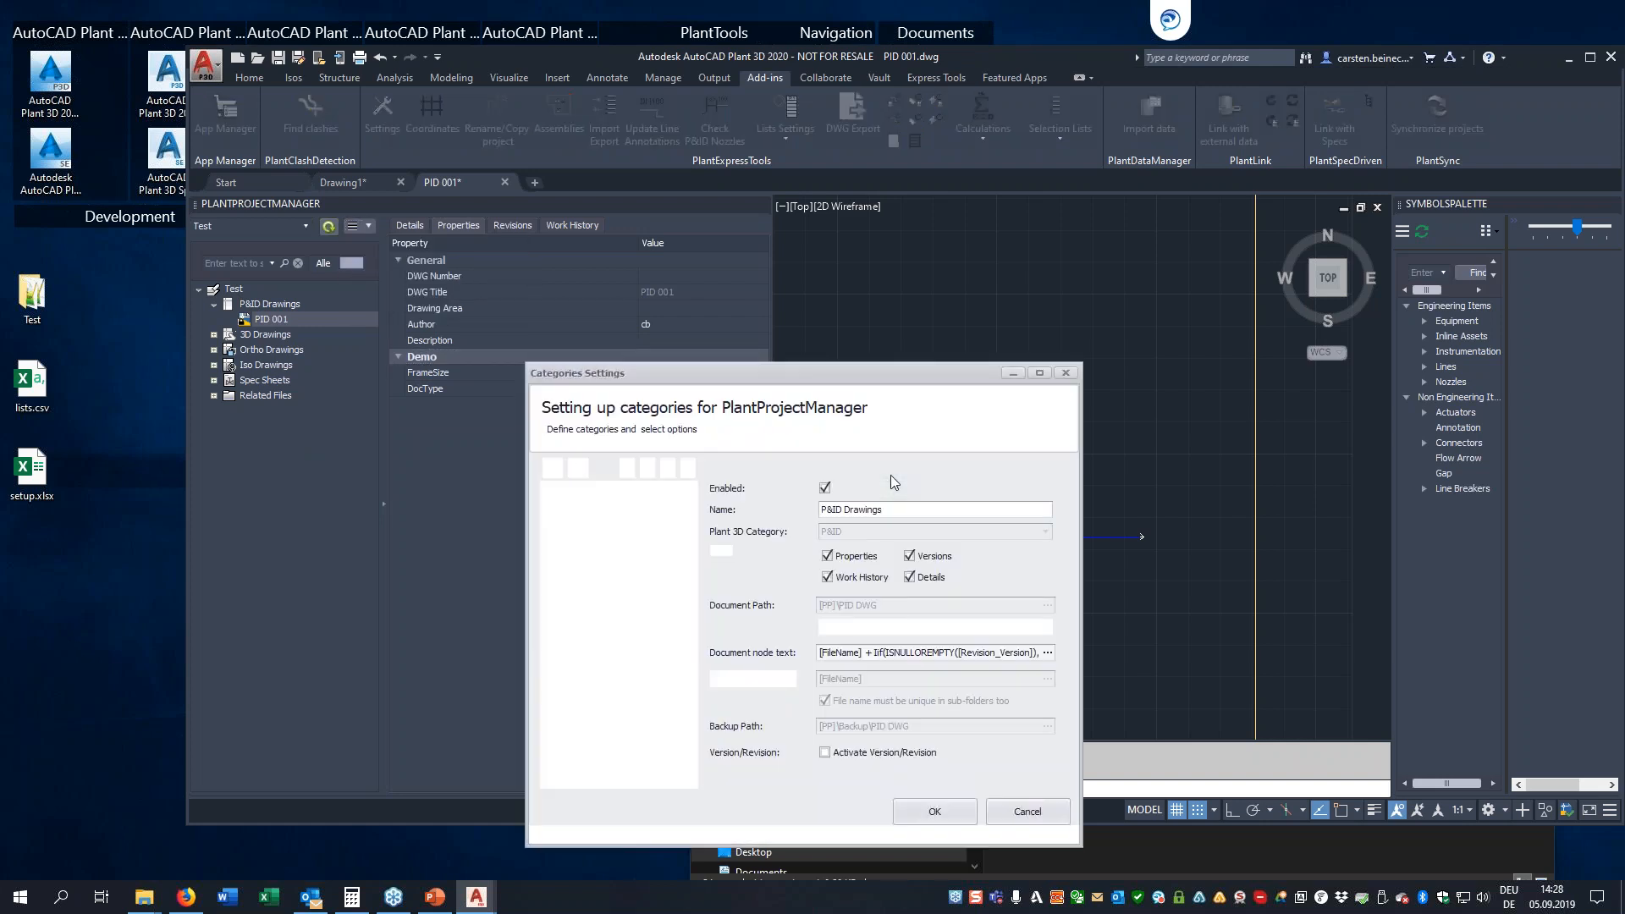
{"action": "left_click_drag", "start_coordinate": [702, 367], "coordinate": [829, 248]}
{"action": "left_click", "coordinate": [679, 348]}
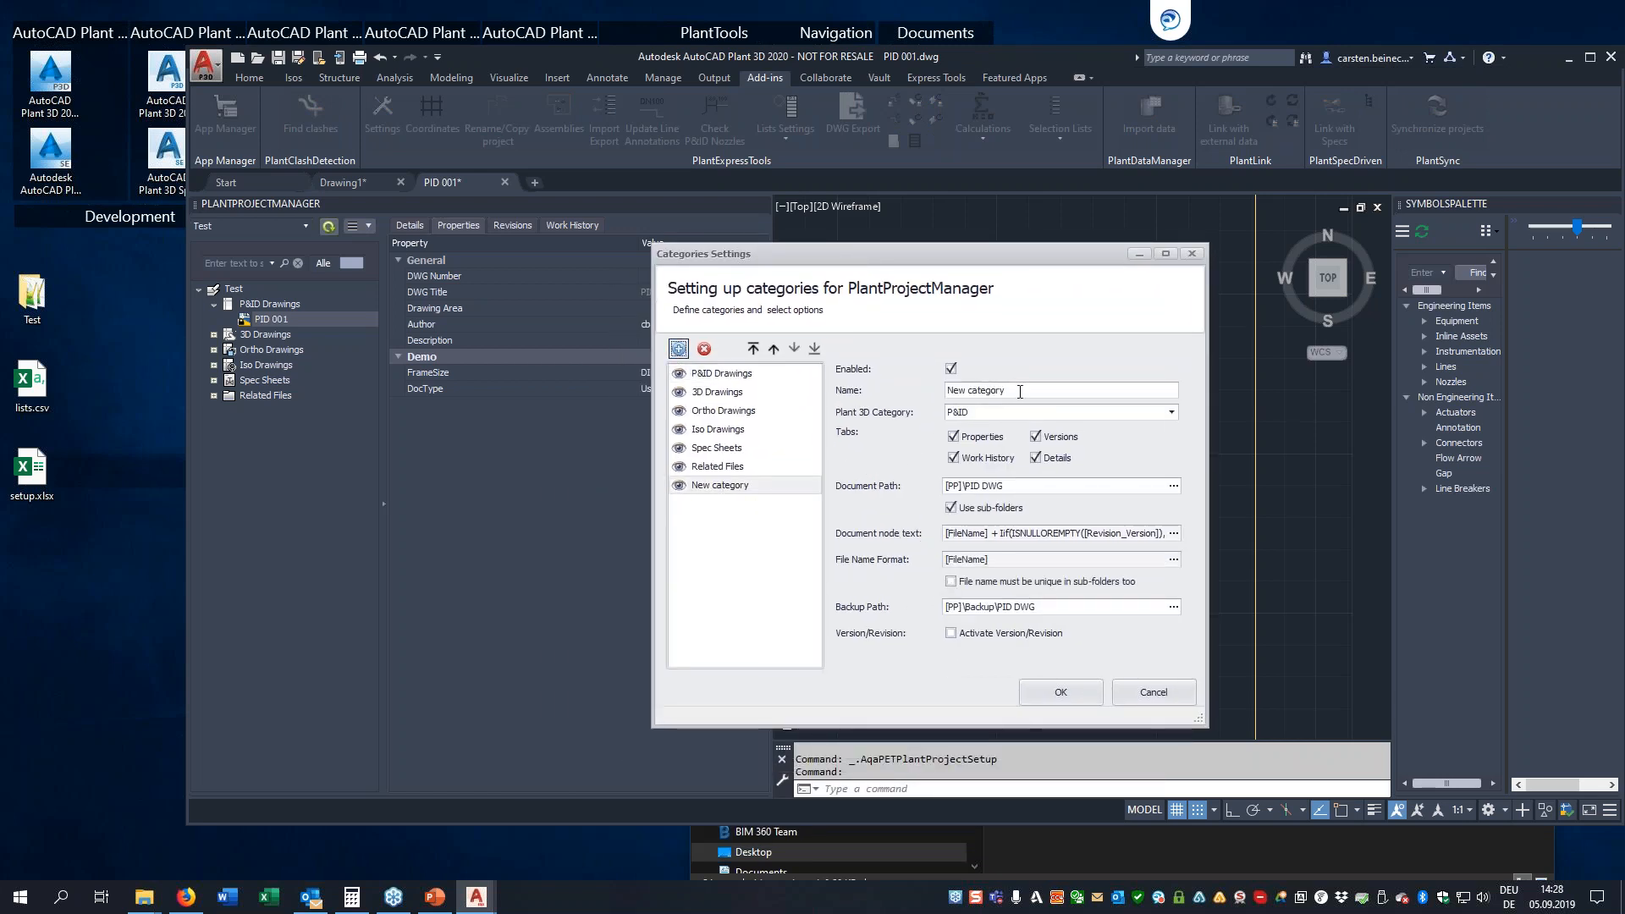
{"action": "left_click_drag", "start_coordinate": [1026, 390], "coordinate": [893, 390]}
{"action": "type", "text": "PFDs"}
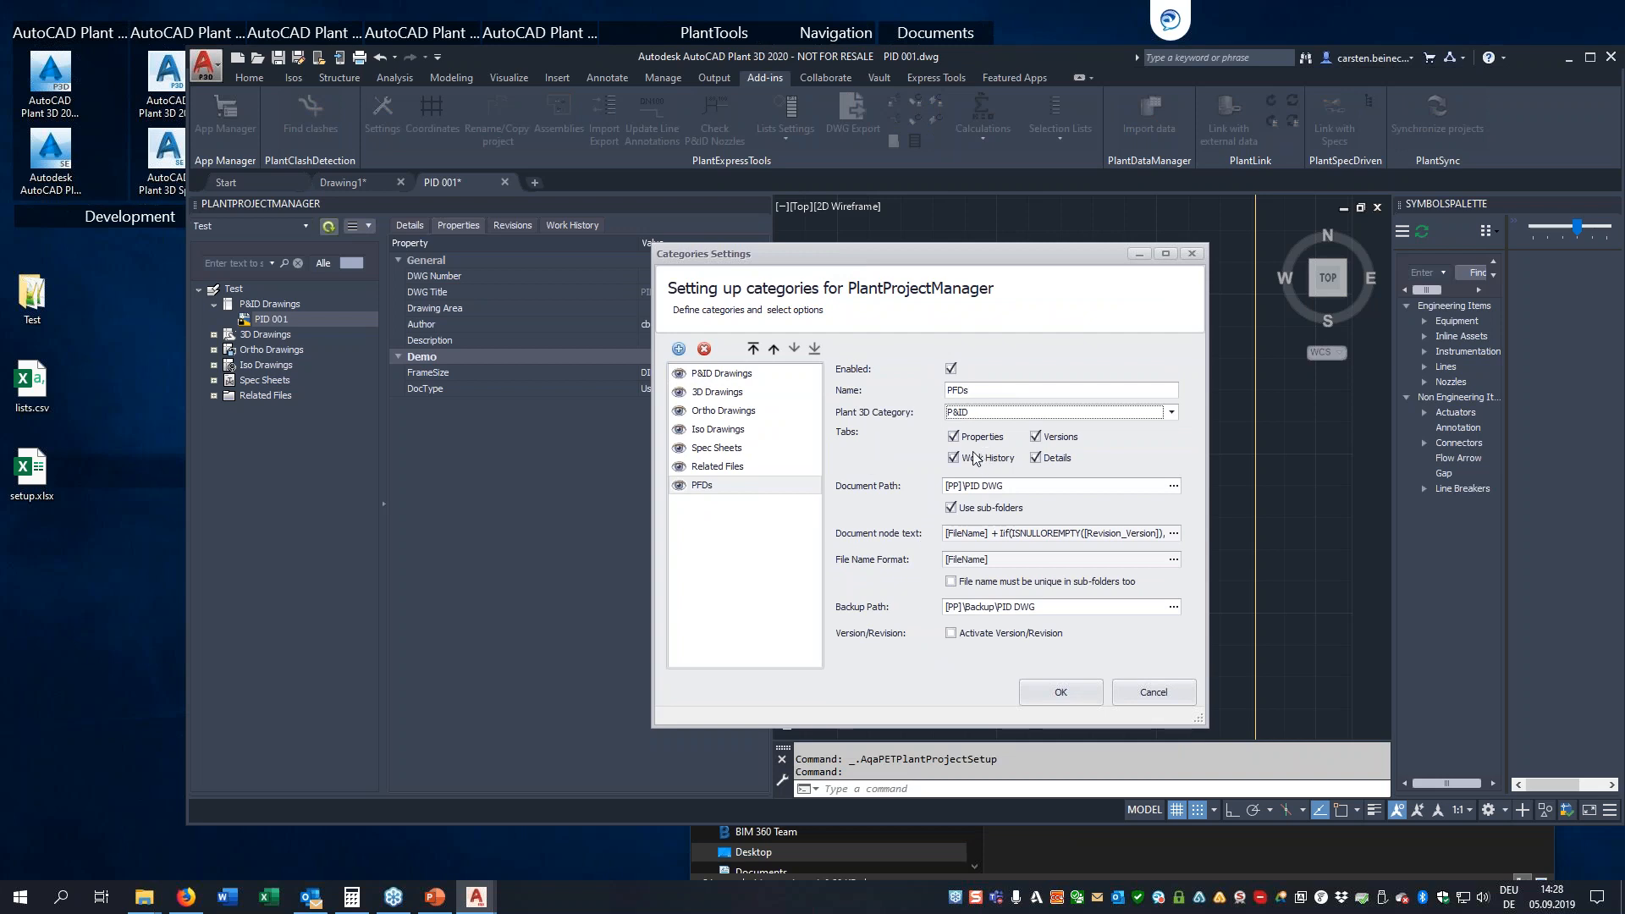
Disable Work History for the PFDs category and set its document path to [PP]\PFDs
{"action": "left_click", "coordinate": [957, 460]}
{"action": "left_click", "coordinate": [1042, 491]}
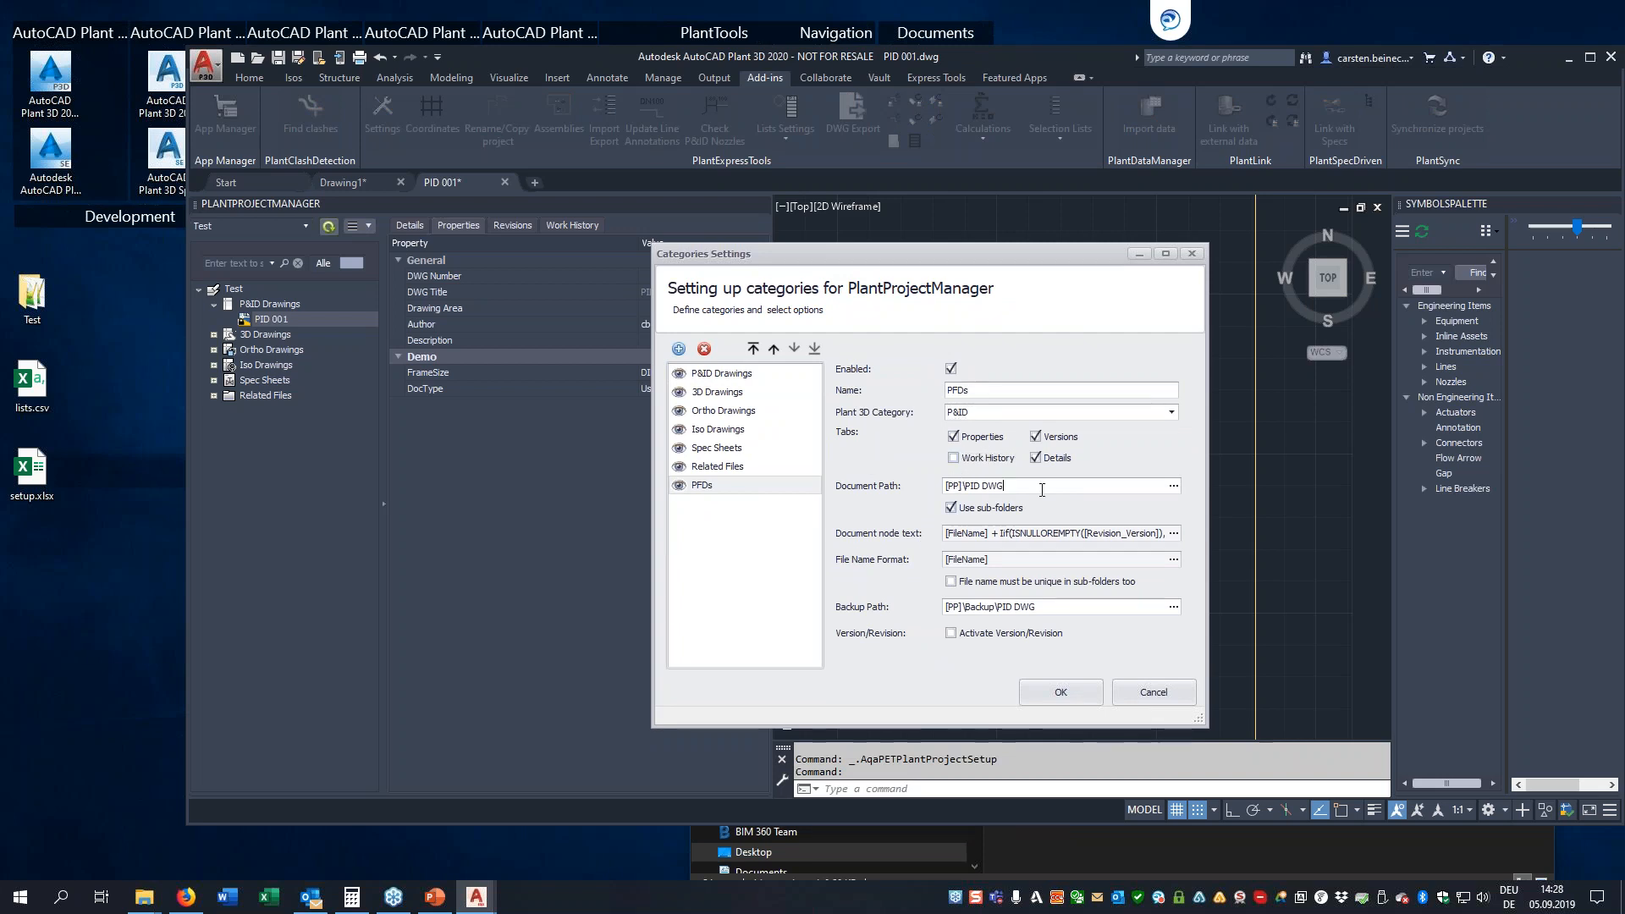
{"action": "key", "text": "BackSpace"}
{"action": "key", "text": "BackSpace"}
{"action": "key", "text": "BackSpace"}
{"action": "key", "text": "BackSpace"}
{"action": "key", "text": "BackSpace"}
{"action": "key", "text": "BackSpace"}
{"action": "type", "text": "PF"}
Move the PFDs category to the first place in the category list and activate its version/revision handling
{"action": "left_click", "coordinate": [753, 348]}
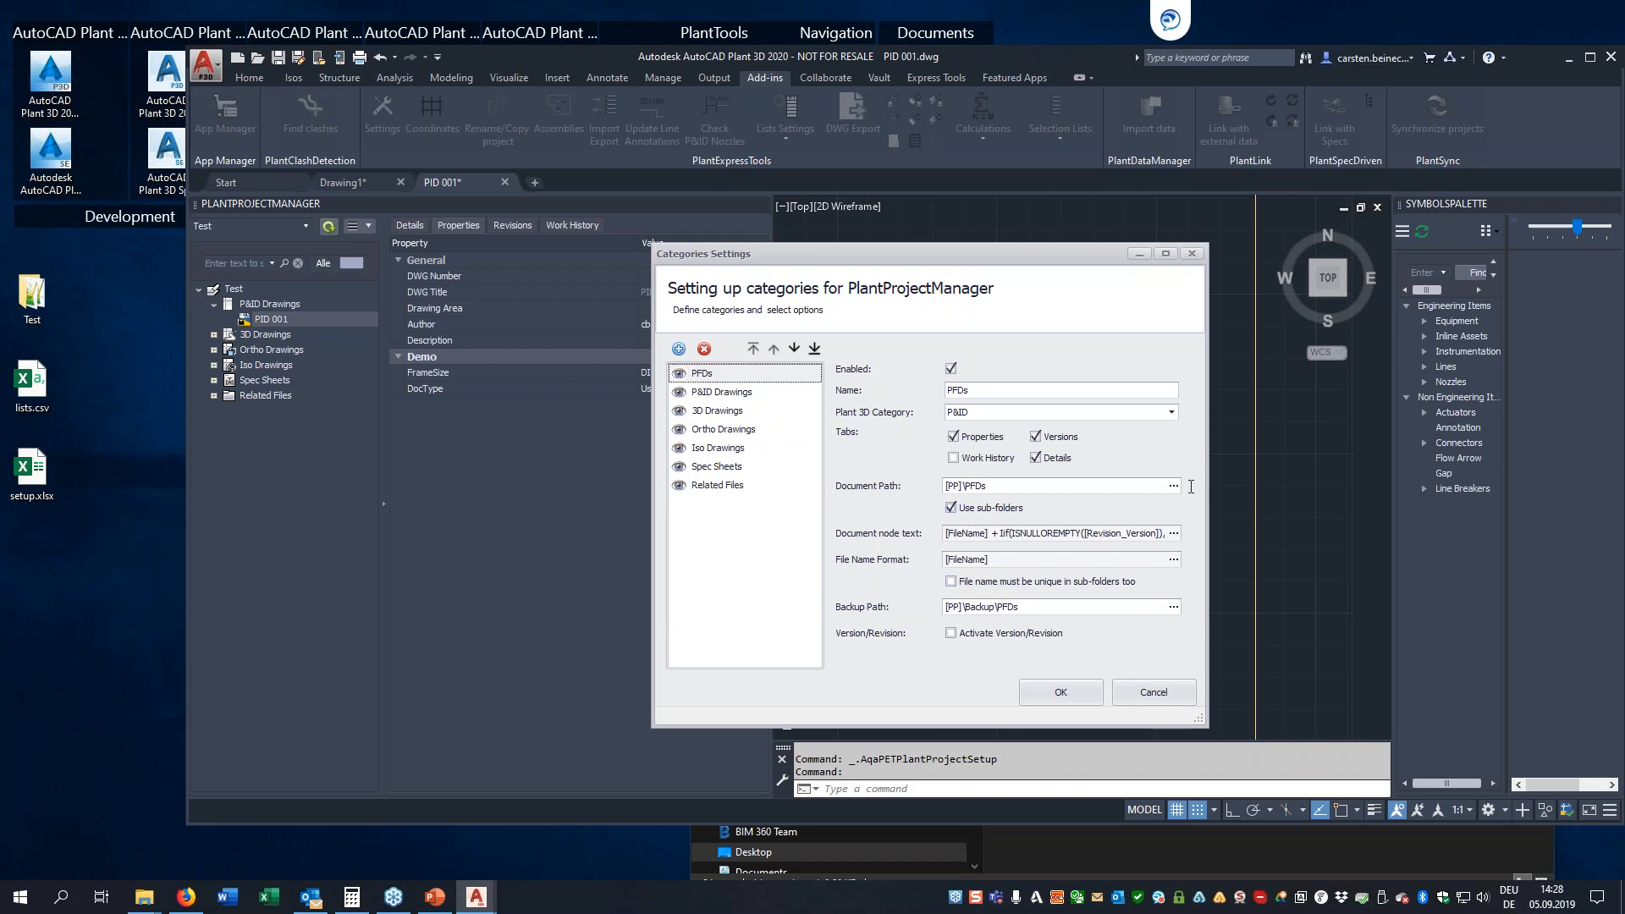
{"action": "left_click", "coordinate": [951, 633]}
{"action": "scroll", "coordinate": [1065, 599], "scroll_direction": "down", "scroll_amount": 5}
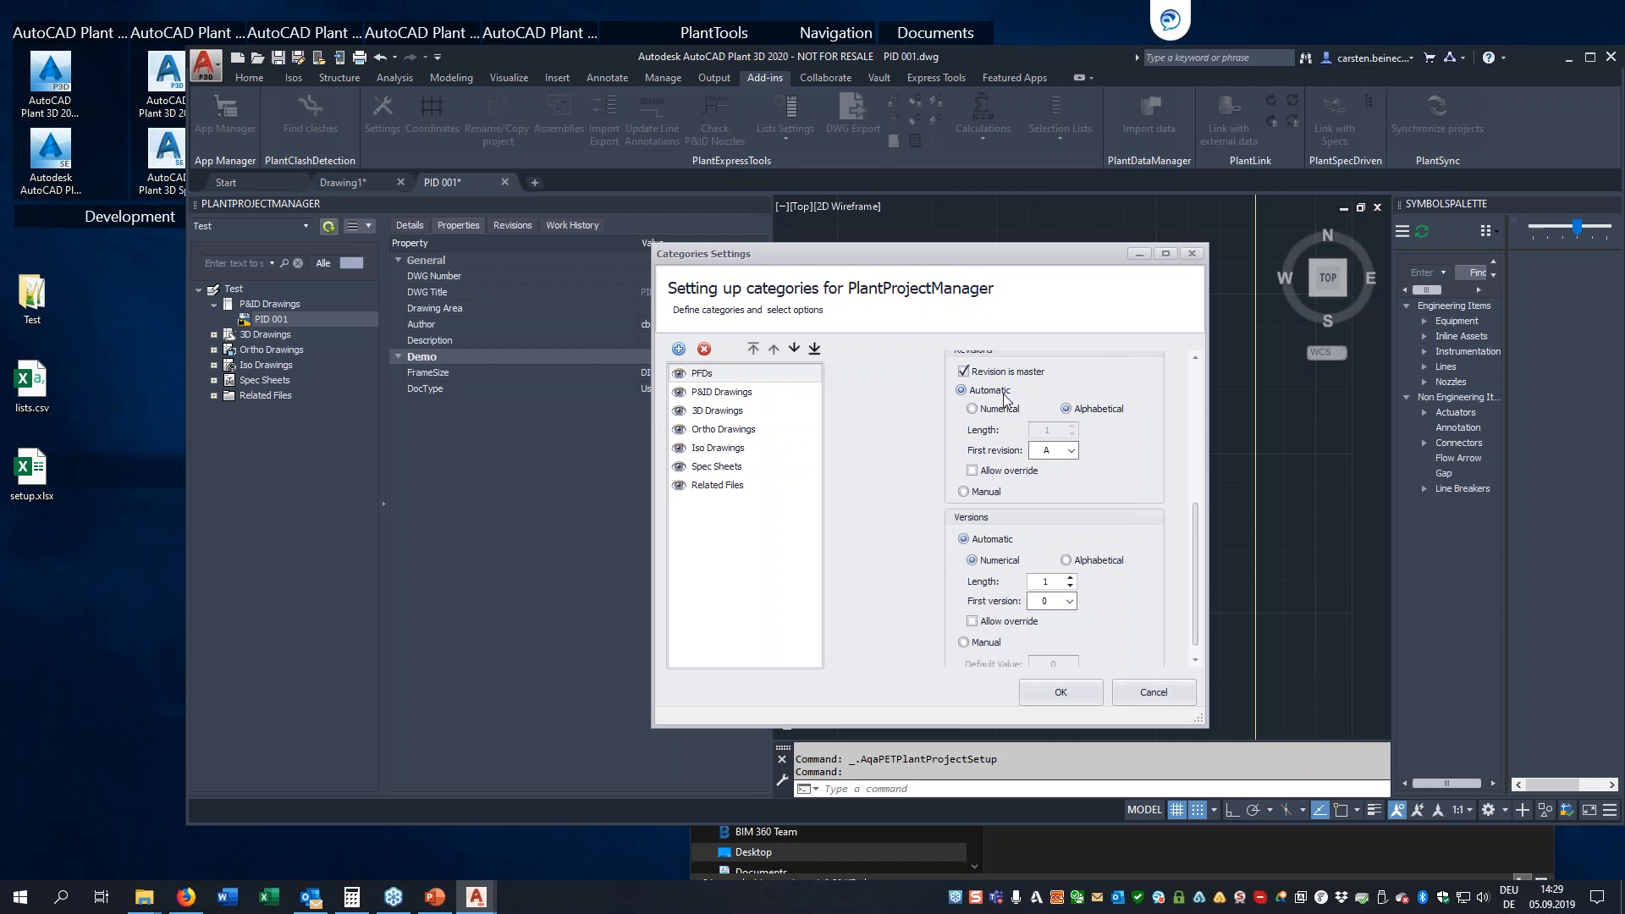
{"action": "left_click_drag", "start_coordinate": [1195, 522], "coordinate": [1197, 378]}
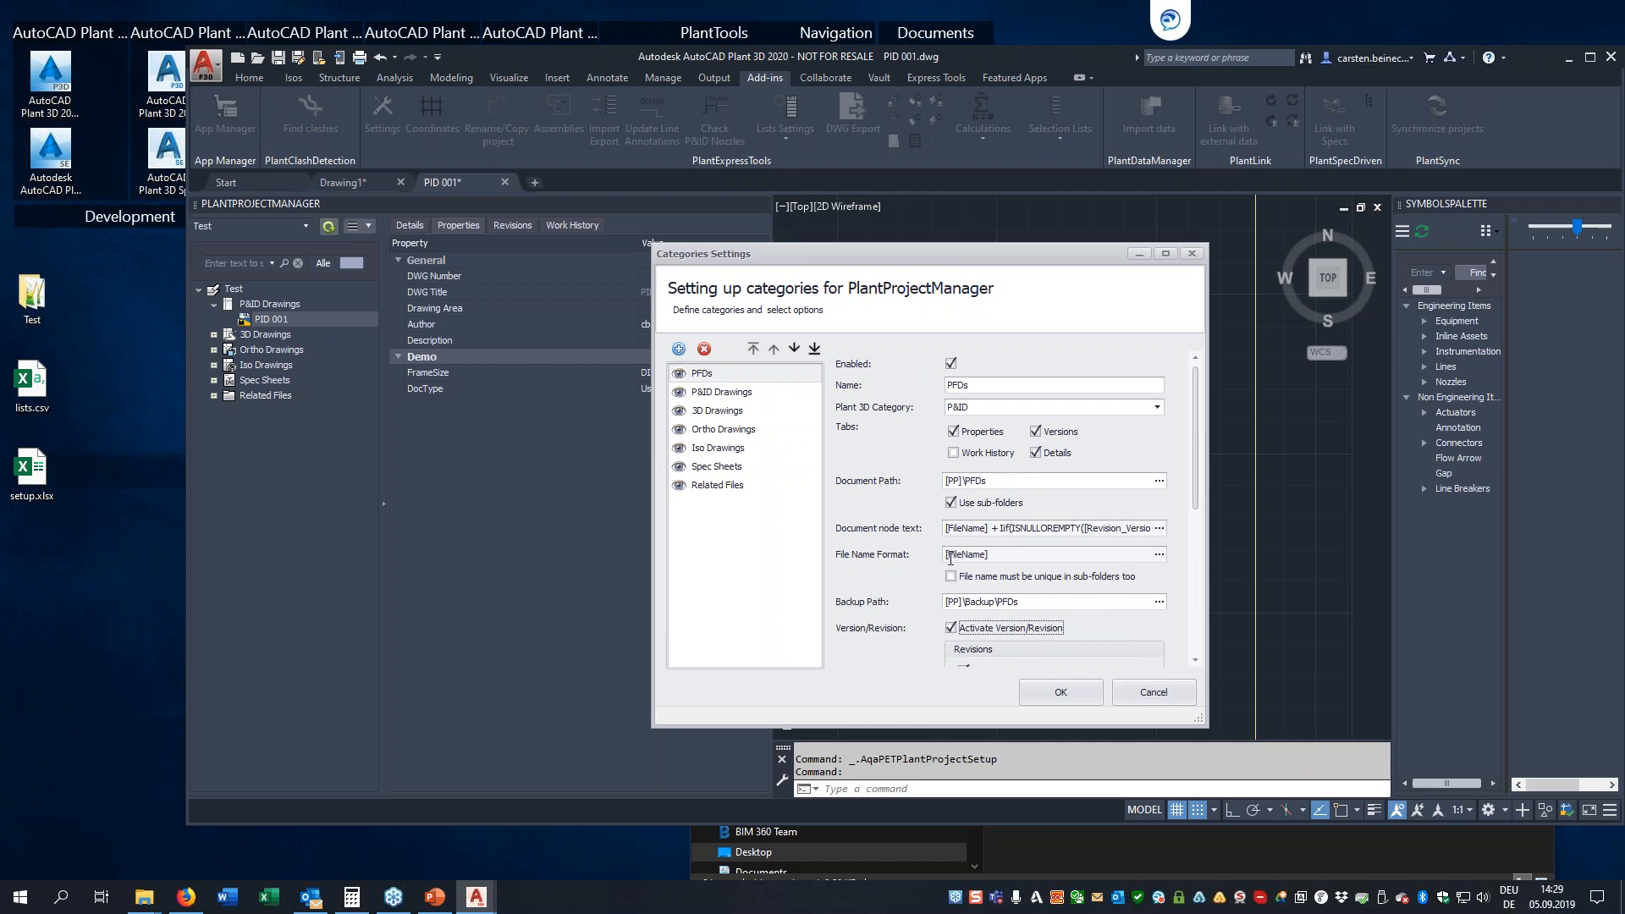
Replace the PFDs category's file name format expression with [General_Project Number]+ after looking through the available functions
{"action": "left_click", "coordinate": [1160, 560]}
{"action": "left_click", "coordinate": [1157, 554]}
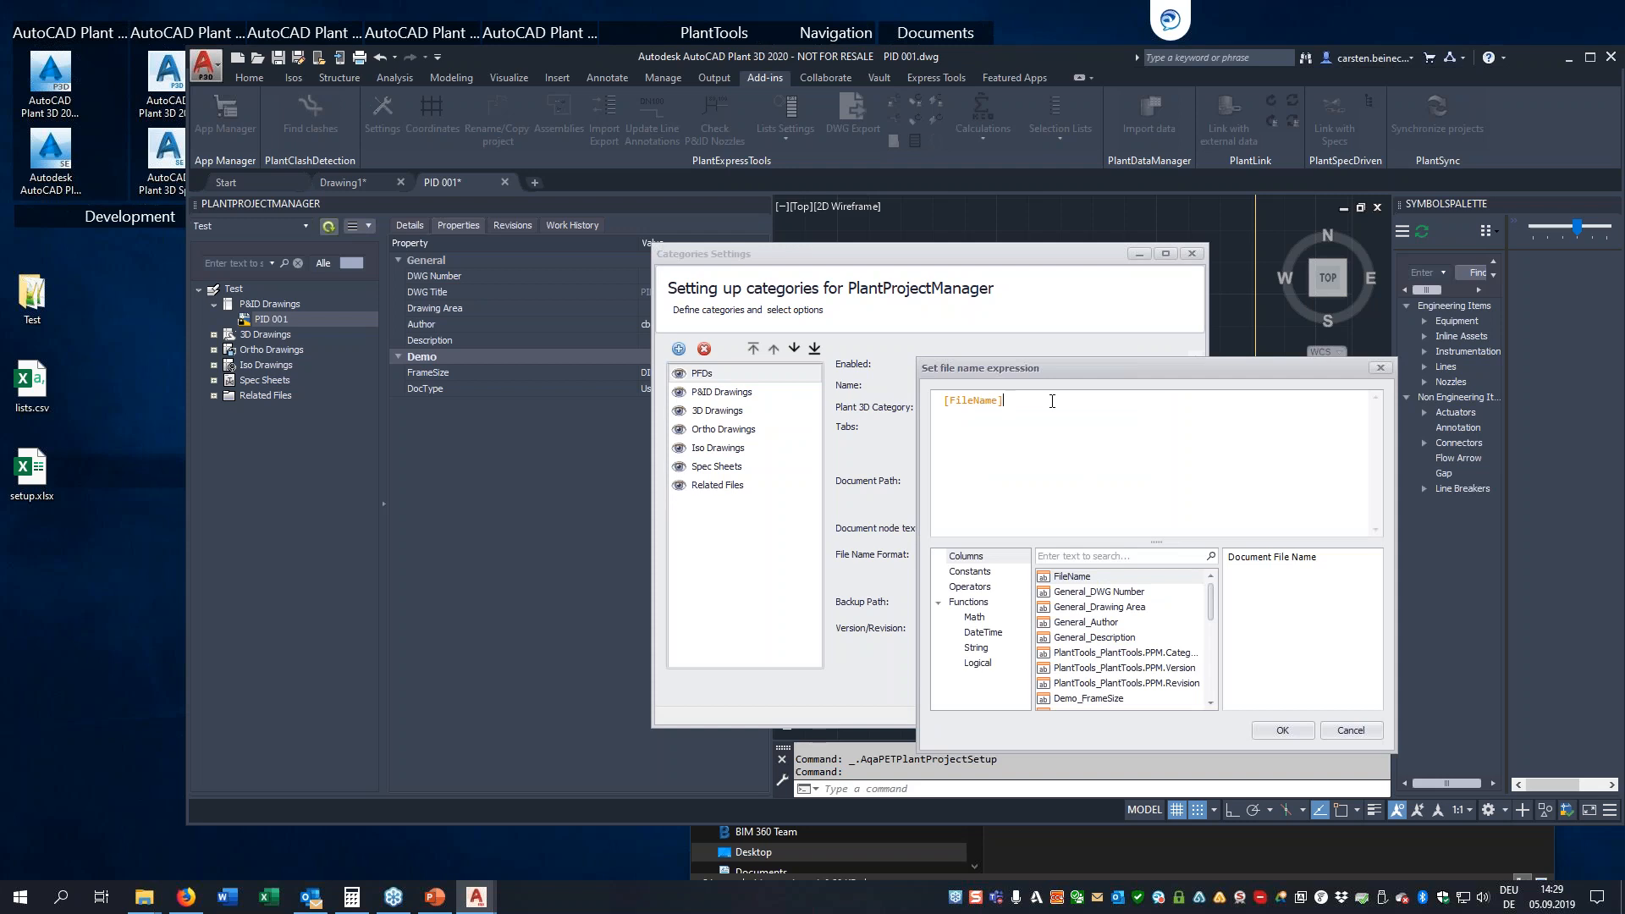
{"action": "left_click", "coordinate": [972, 603]}
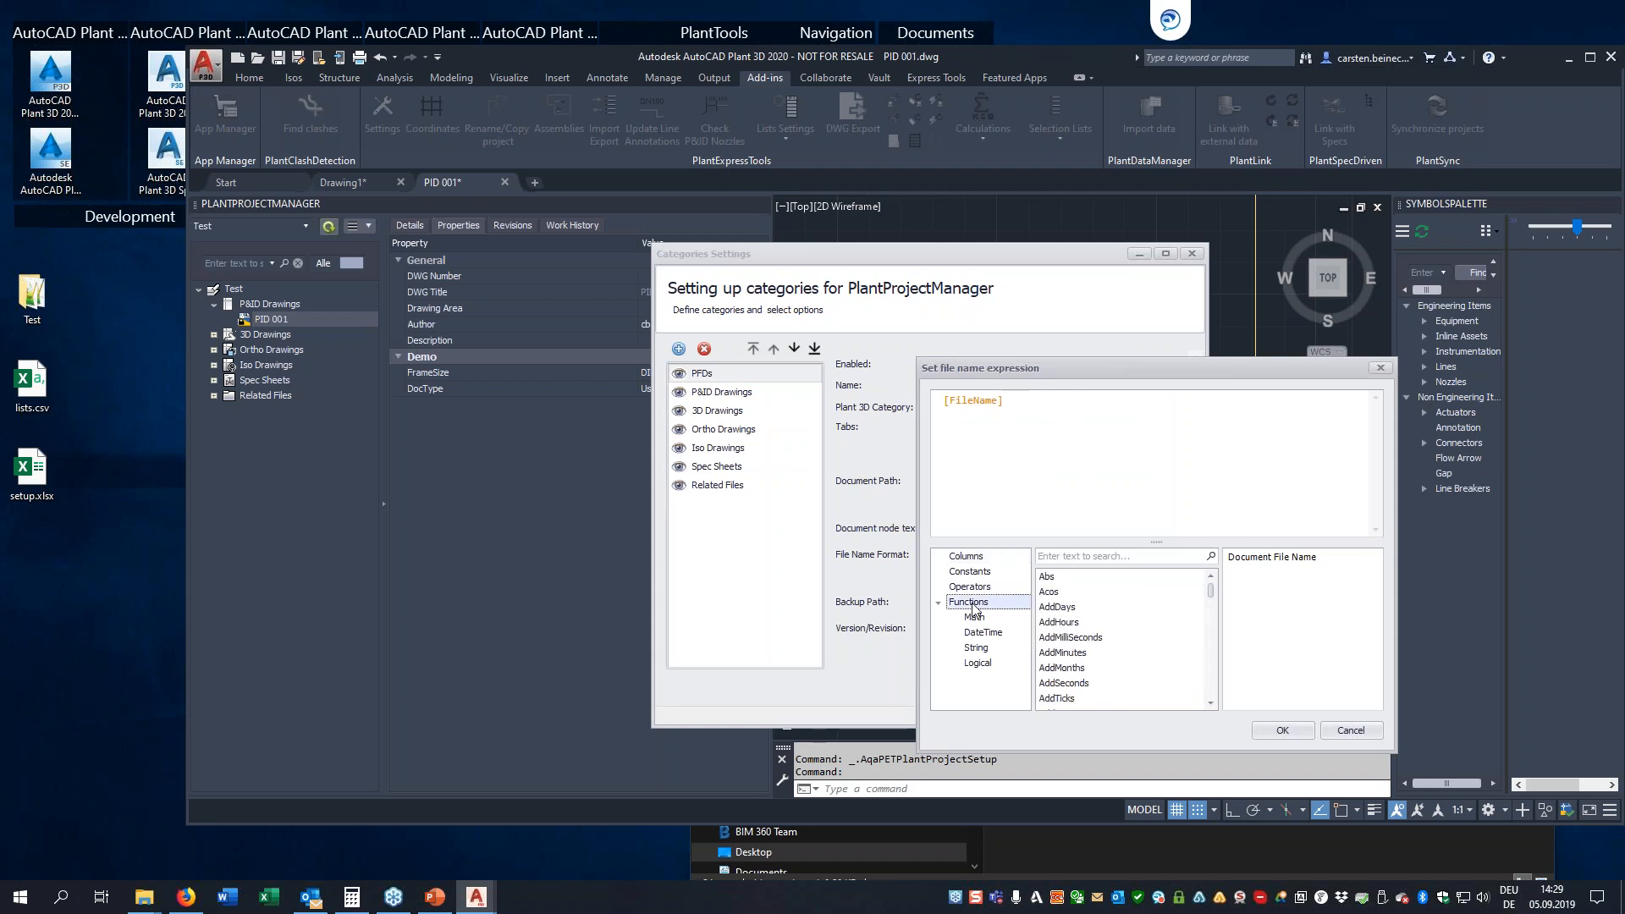
{"action": "scroll", "coordinate": [1096, 643], "scroll_direction": "down", "scroll_amount": 10}
{"action": "scroll", "coordinate": [1090, 656], "scroll_direction": "up", "scroll_amount": 5}
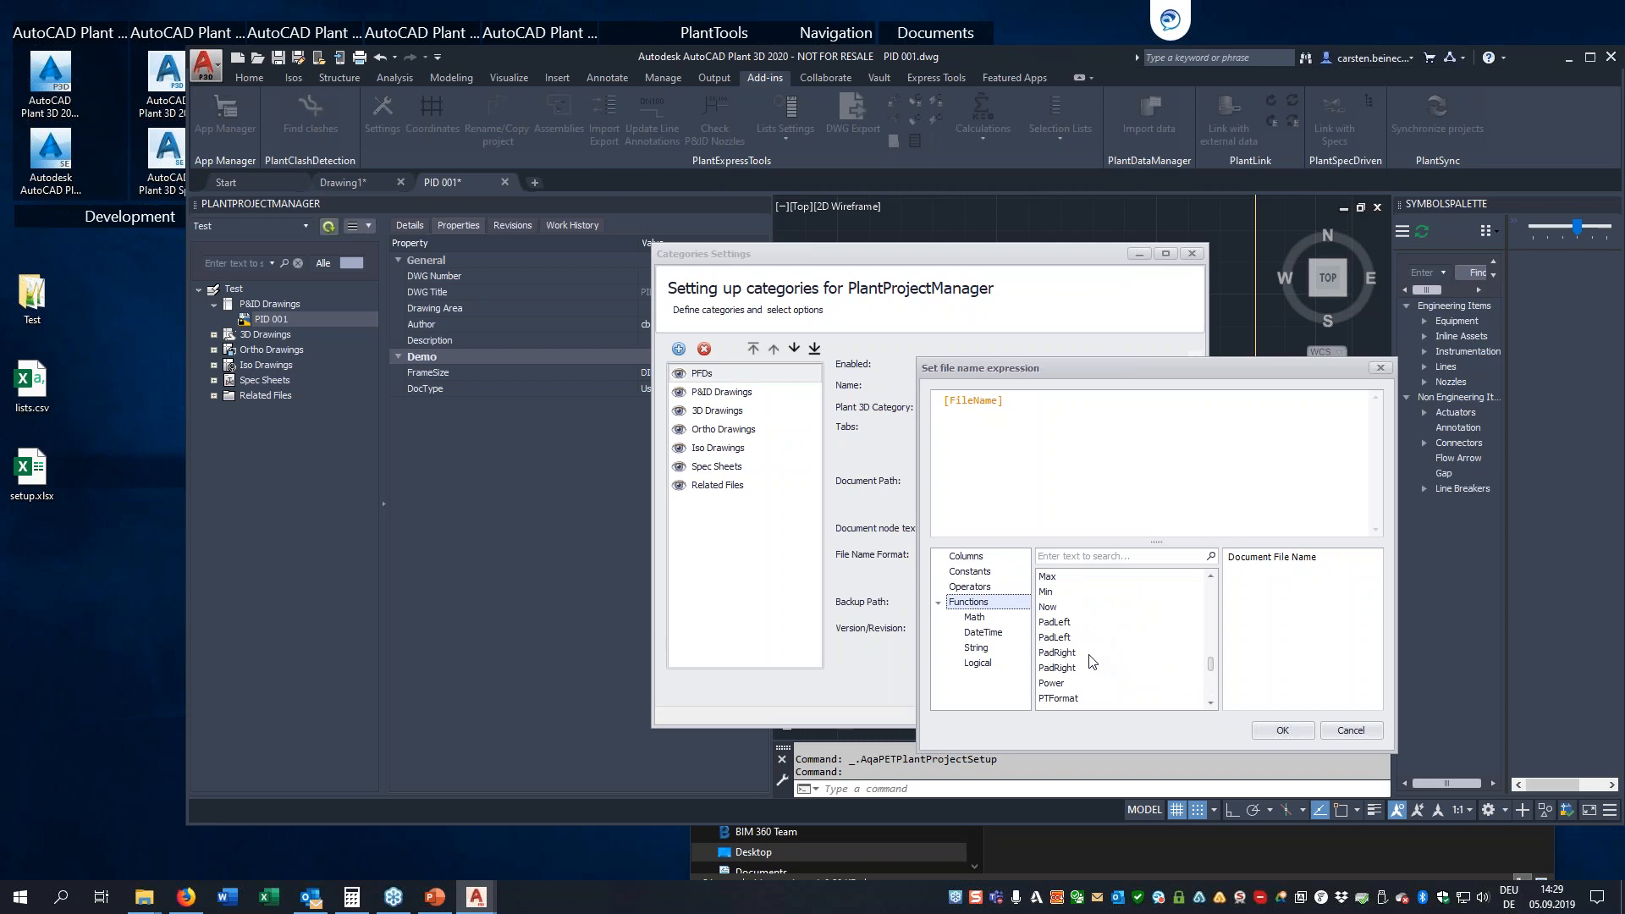
{"action": "left_click", "coordinate": [967, 557]}
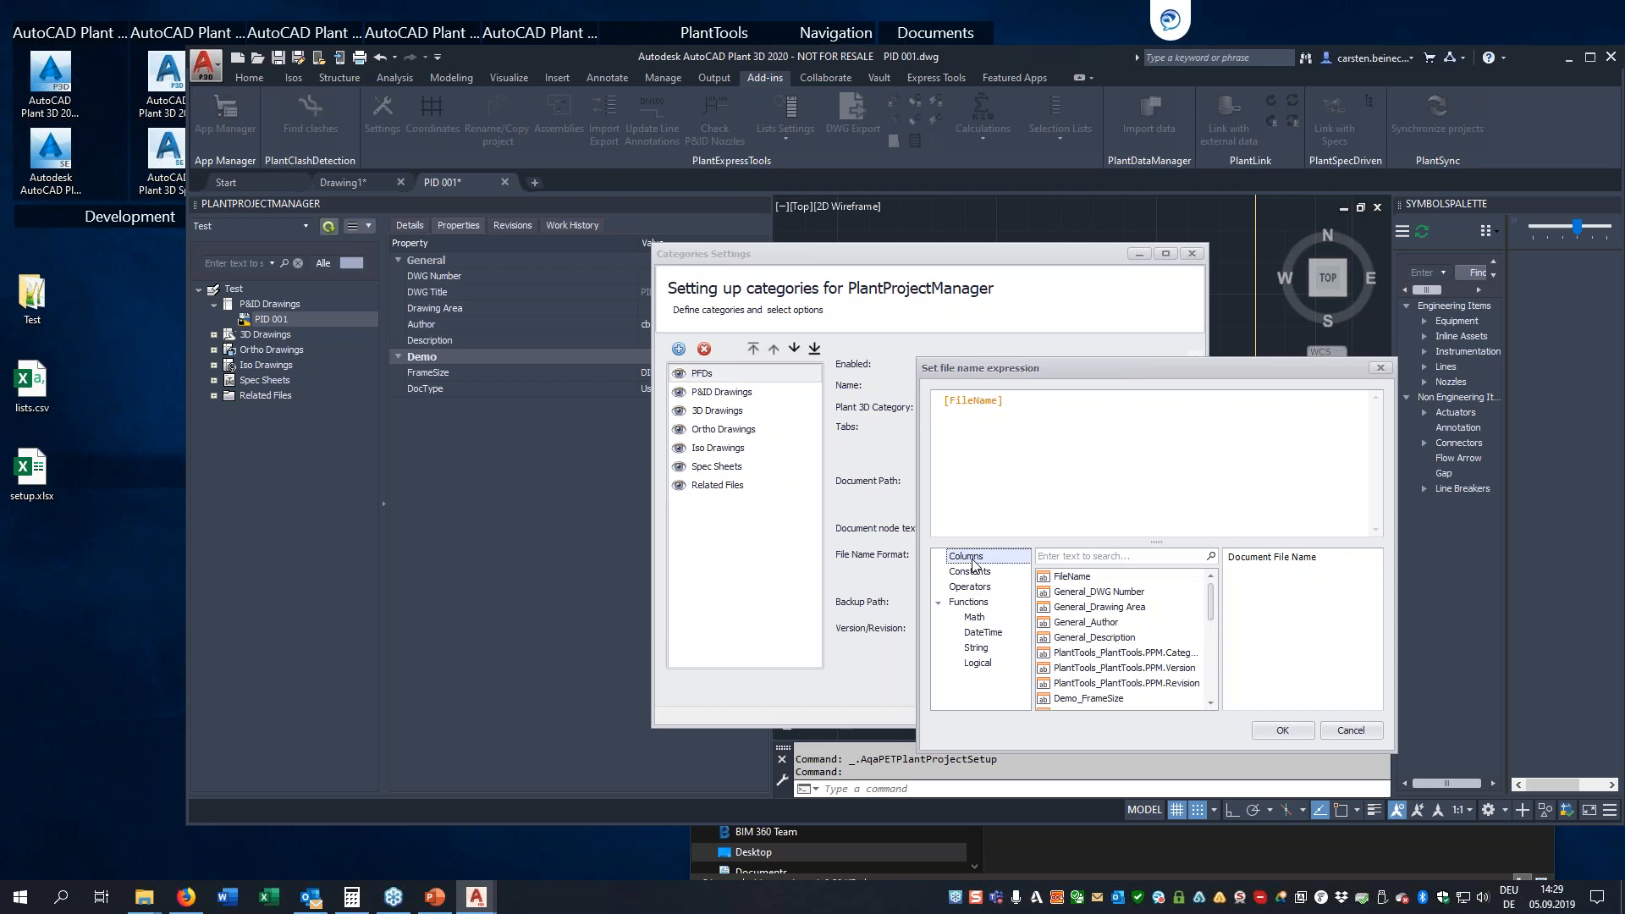
{"action": "left_click_drag", "start_coordinate": [1041, 405], "coordinate": [932, 424]}
{"action": "key", "text": "Delete"}
{"action": "left_click", "coordinate": [1211, 704]}
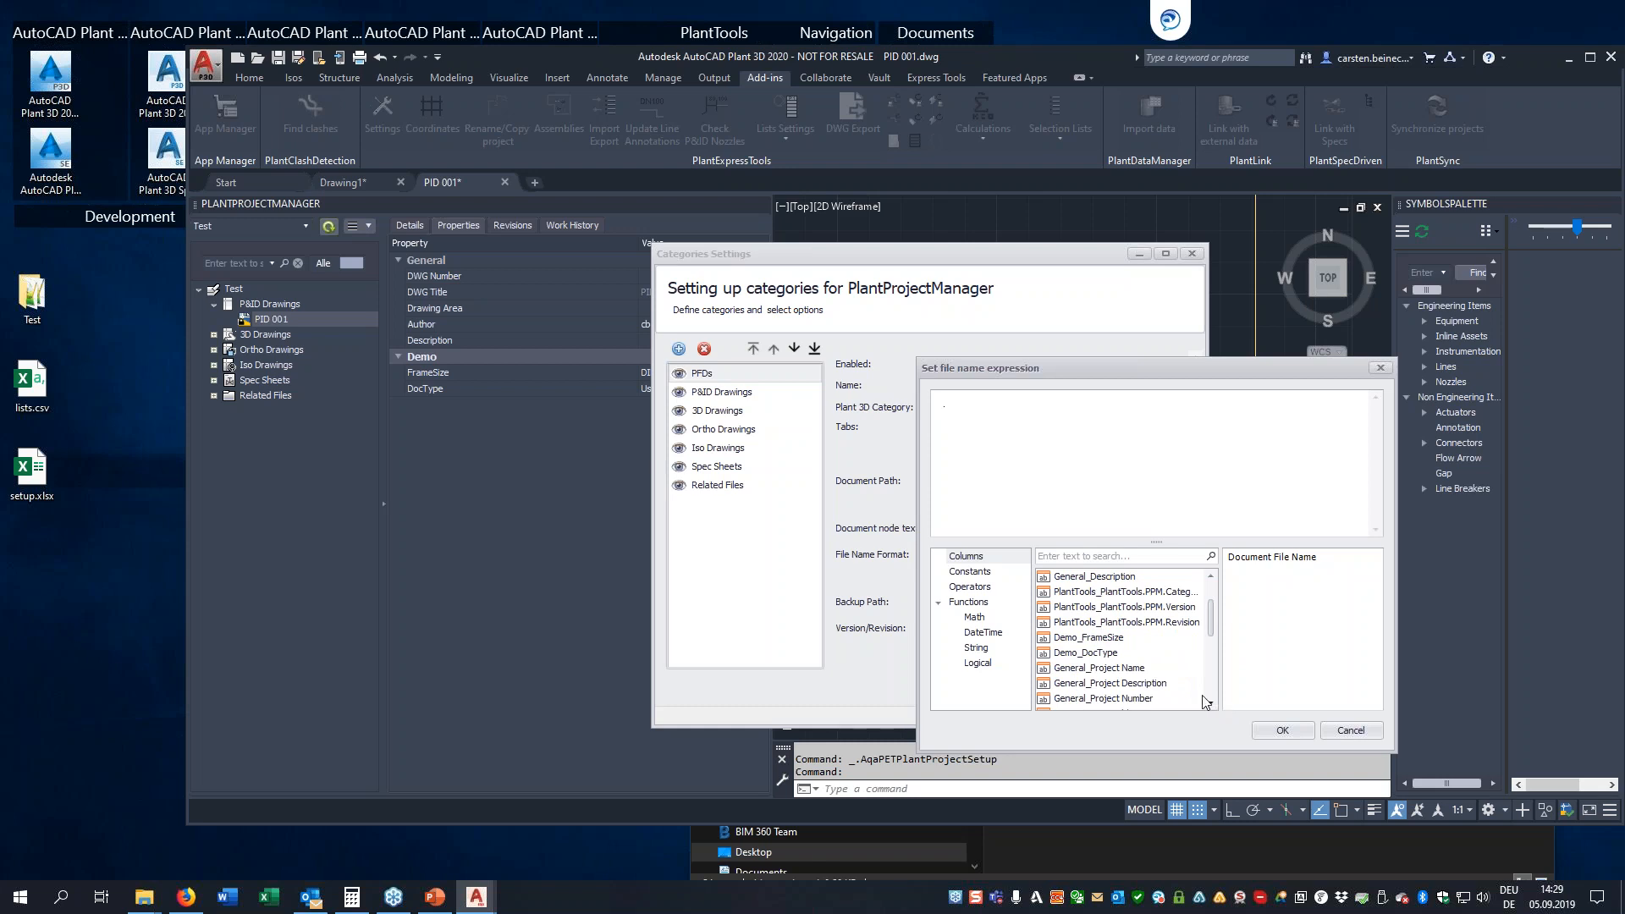
{"action": "double_click", "coordinate": [1131, 699]}
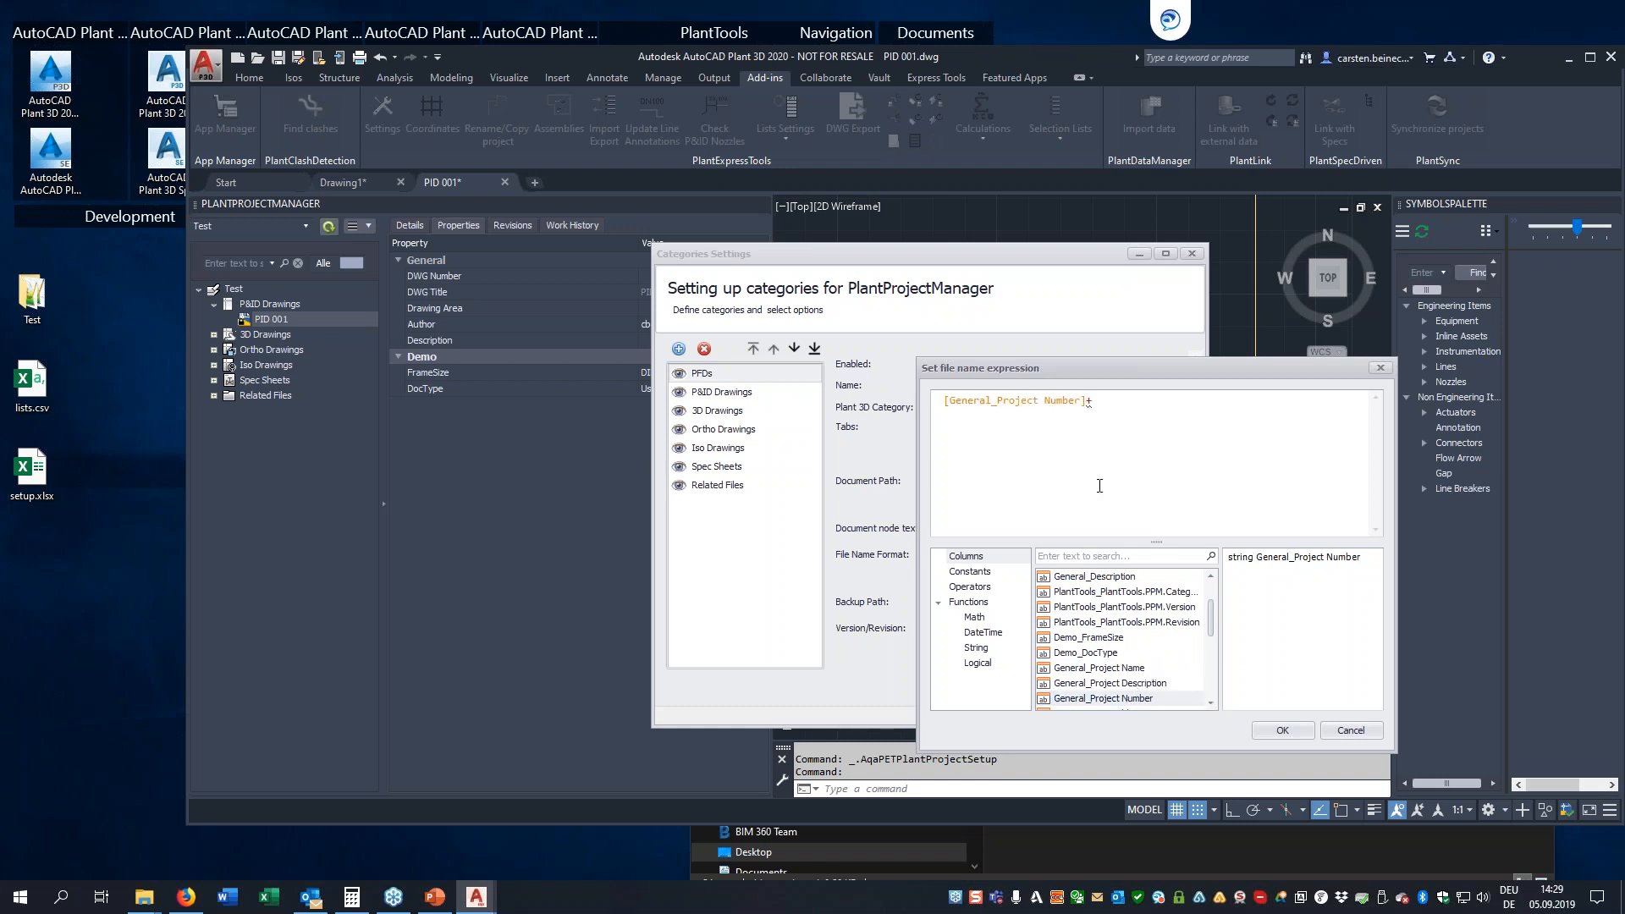
Extend the file name expression with [General_DWG Number], [Demo_FrameSize] and [Demo_DocType], joined by plus signs
{"action": "scroll", "coordinate": [1122, 611], "scroll_direction": "up", "scroll_amount": 2}
{"action": "left_click", "coordinate": [1121, 592]}
{"action": "double_click", "coordinate": [1122, 595]}
{"action": "type", "text": "+"}
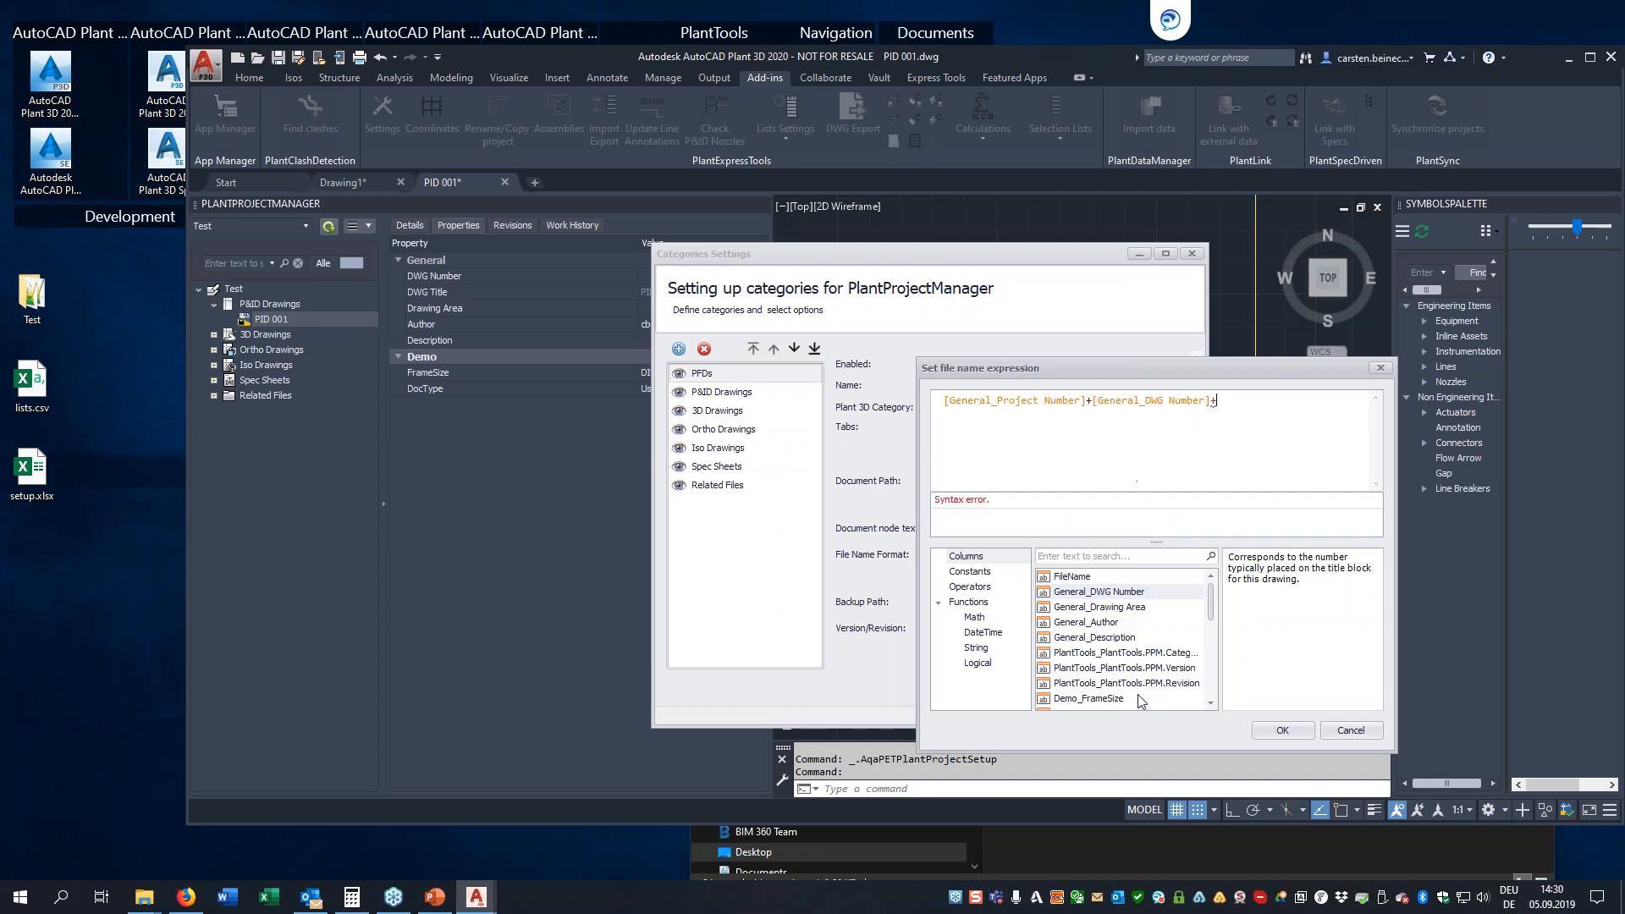
{"action": "left_click", "coordinate": [1116, 699]}
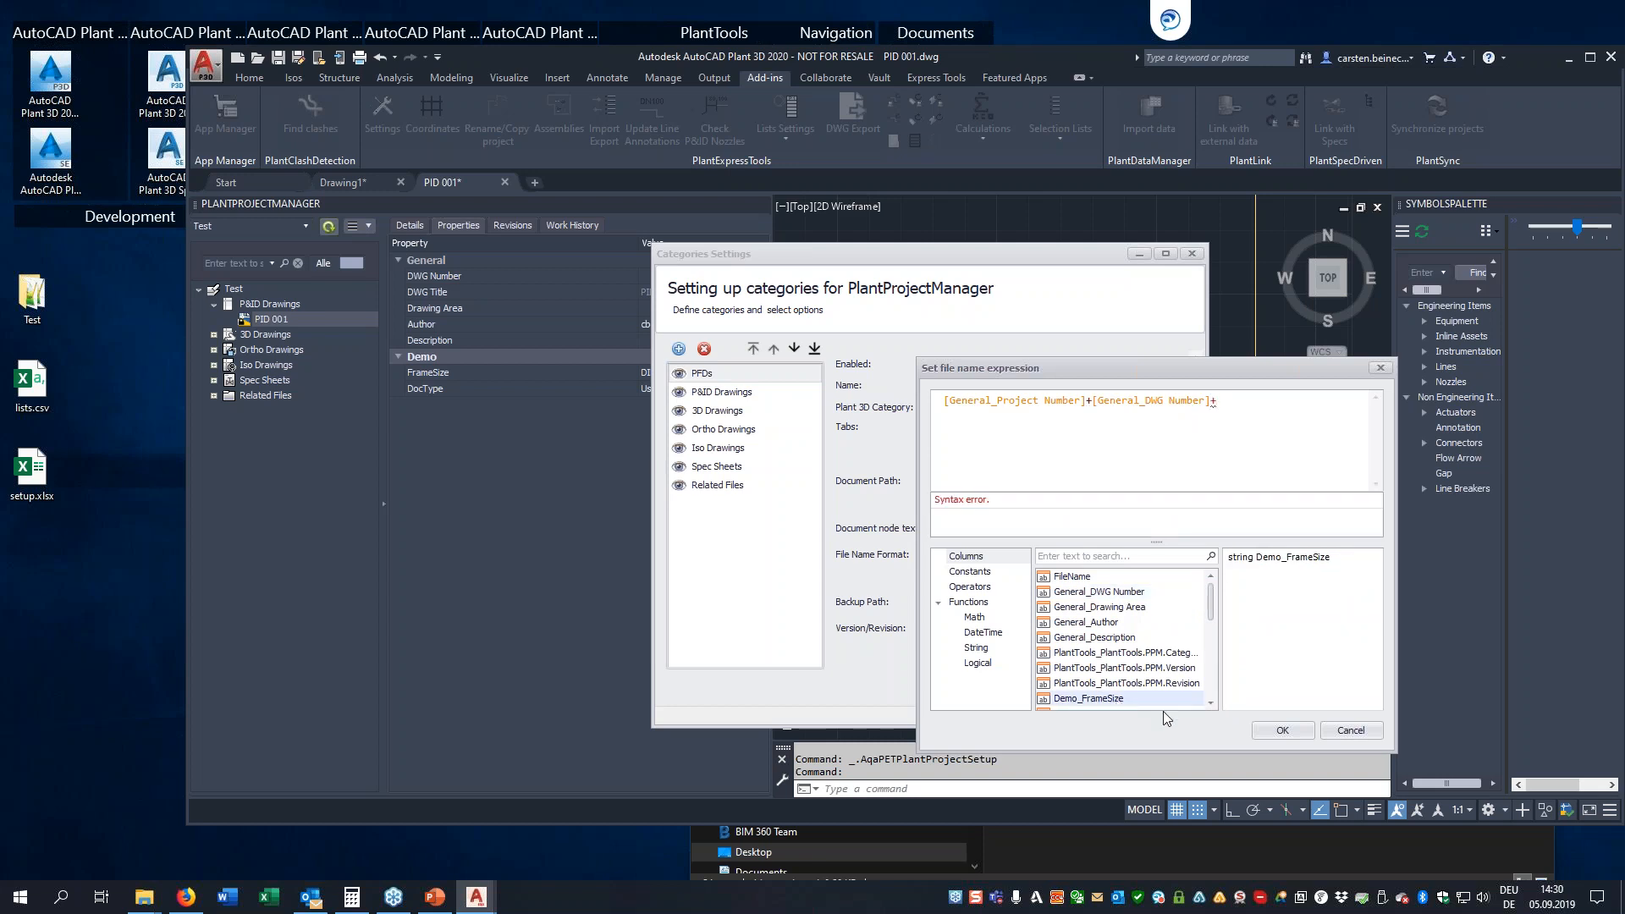
{"action": "left_click", "coordinate": [1208, 705]}
{"action": "left_click", "coordinate": [1209, 705]}
{"action": "double_click", "coordinate": [1100, 669]}
{"action": "type", "text": "+"}
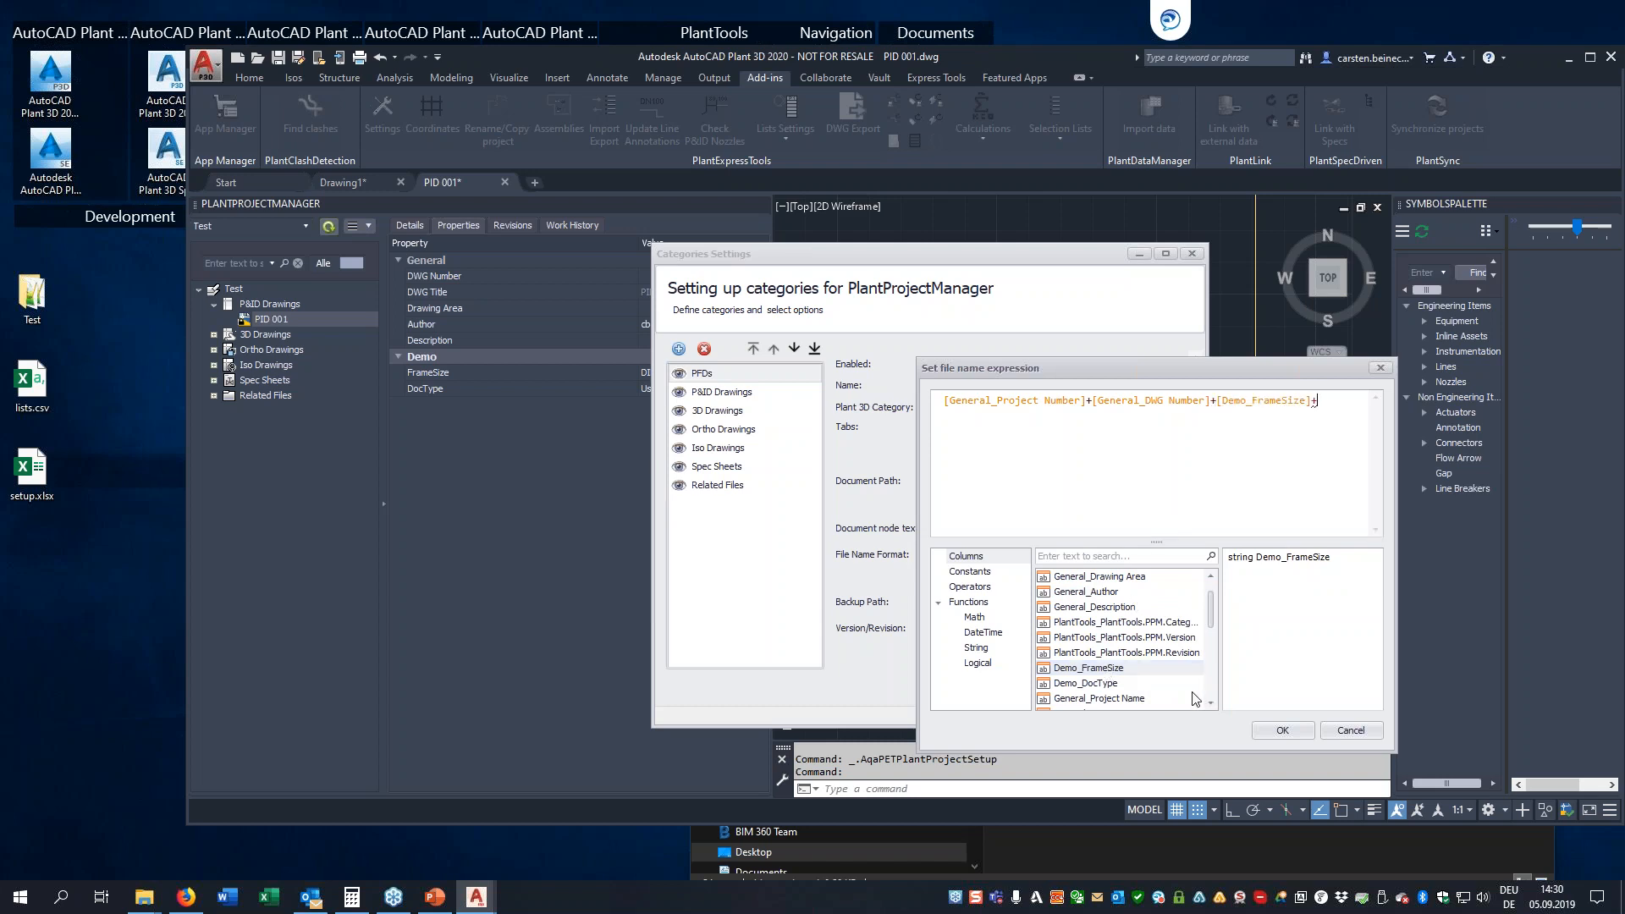
{"action": "double_click", "coordinate": [1105, 686]}
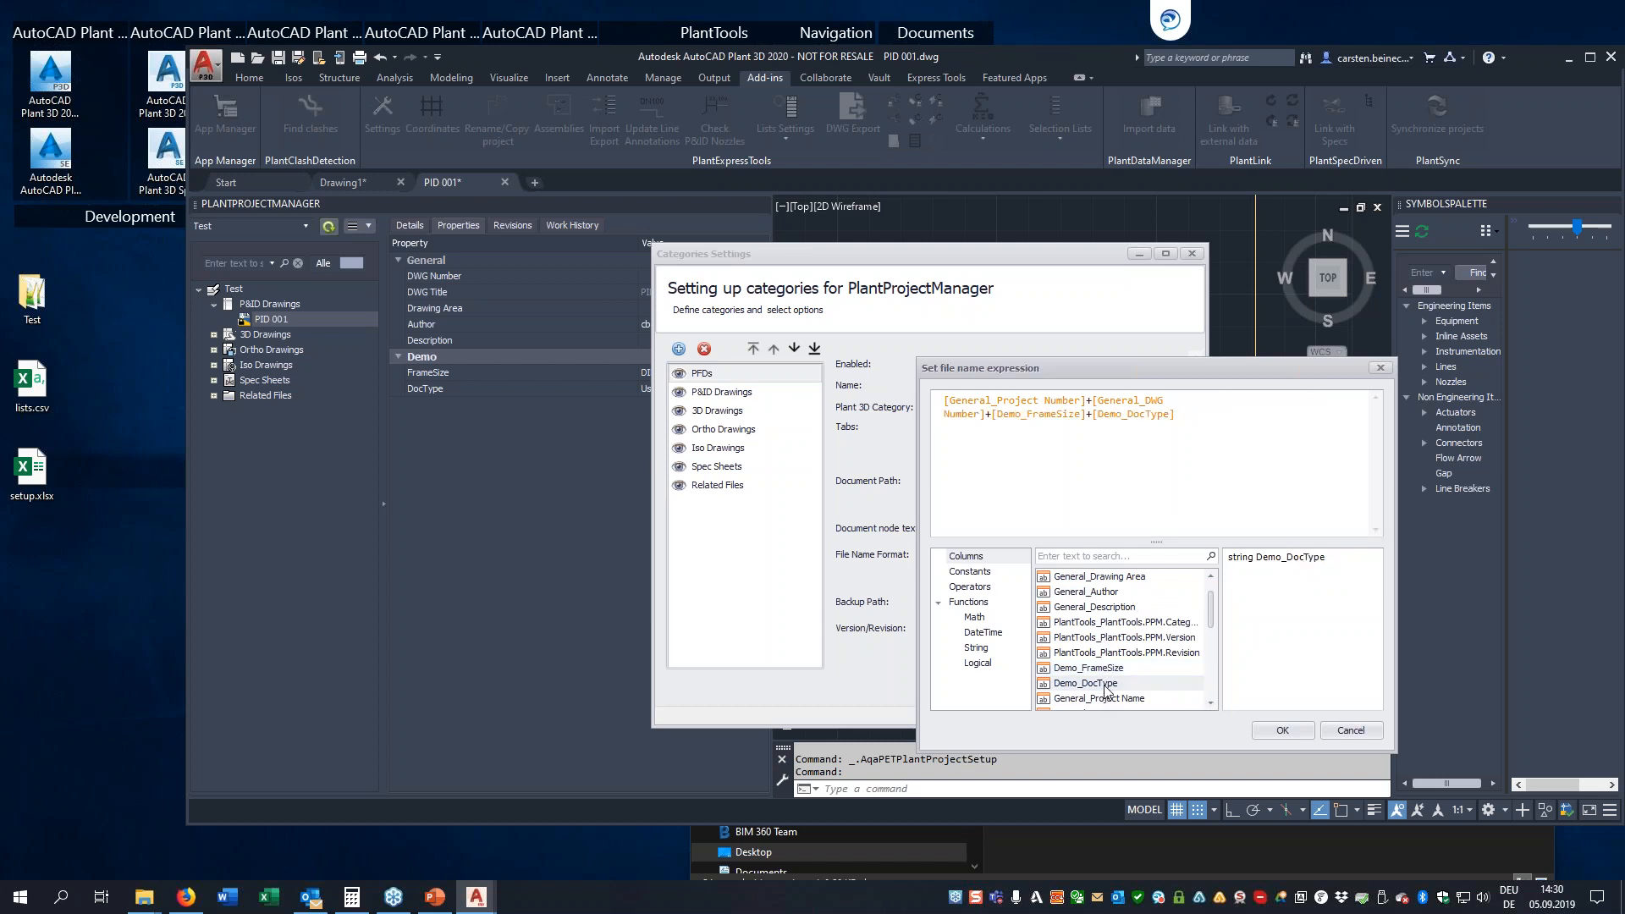
Insert '-' separators between all four fields of the file name expression and accept it
{"action": "left_click", "coordinate": [1092, 402]}
{"action": "type", "text": "'-'+"}
{"action": "key", "text": "shift+Left"}
{"action": "key", "text": "shift+Left"}
{"action": "key", "text": "shift+Left"}
{"action": "key", "text": "shift+Left"}
{"action": "key", "text": "ctrl+c"}
{"action": "key", "text": "Down"}
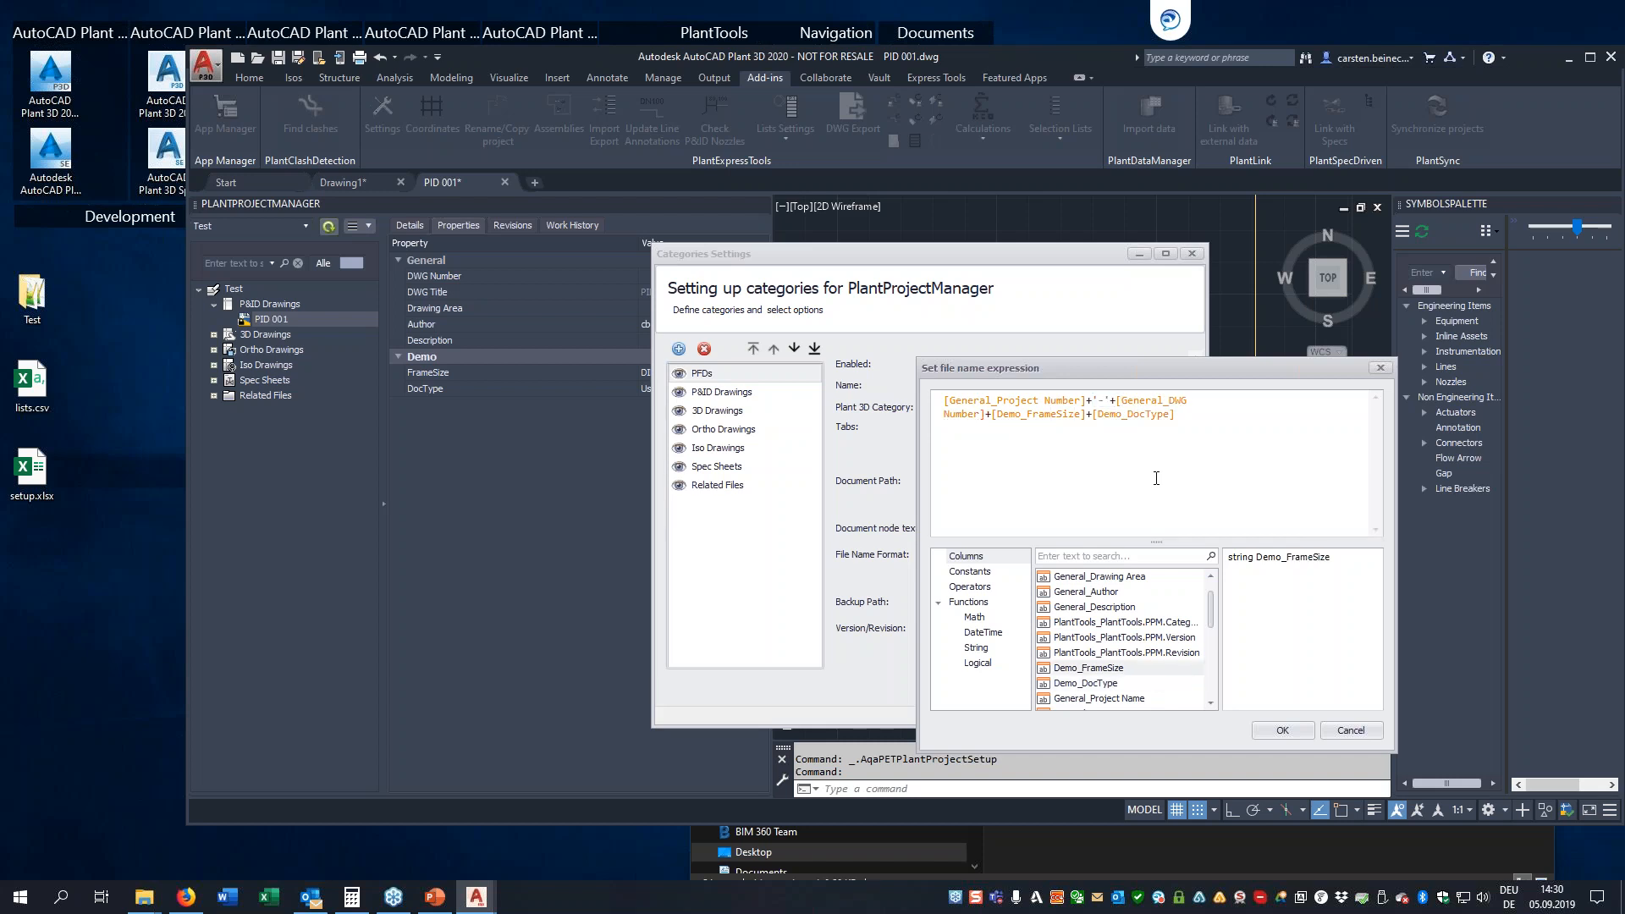
{"action": "key", "text": "ctrl+v"}
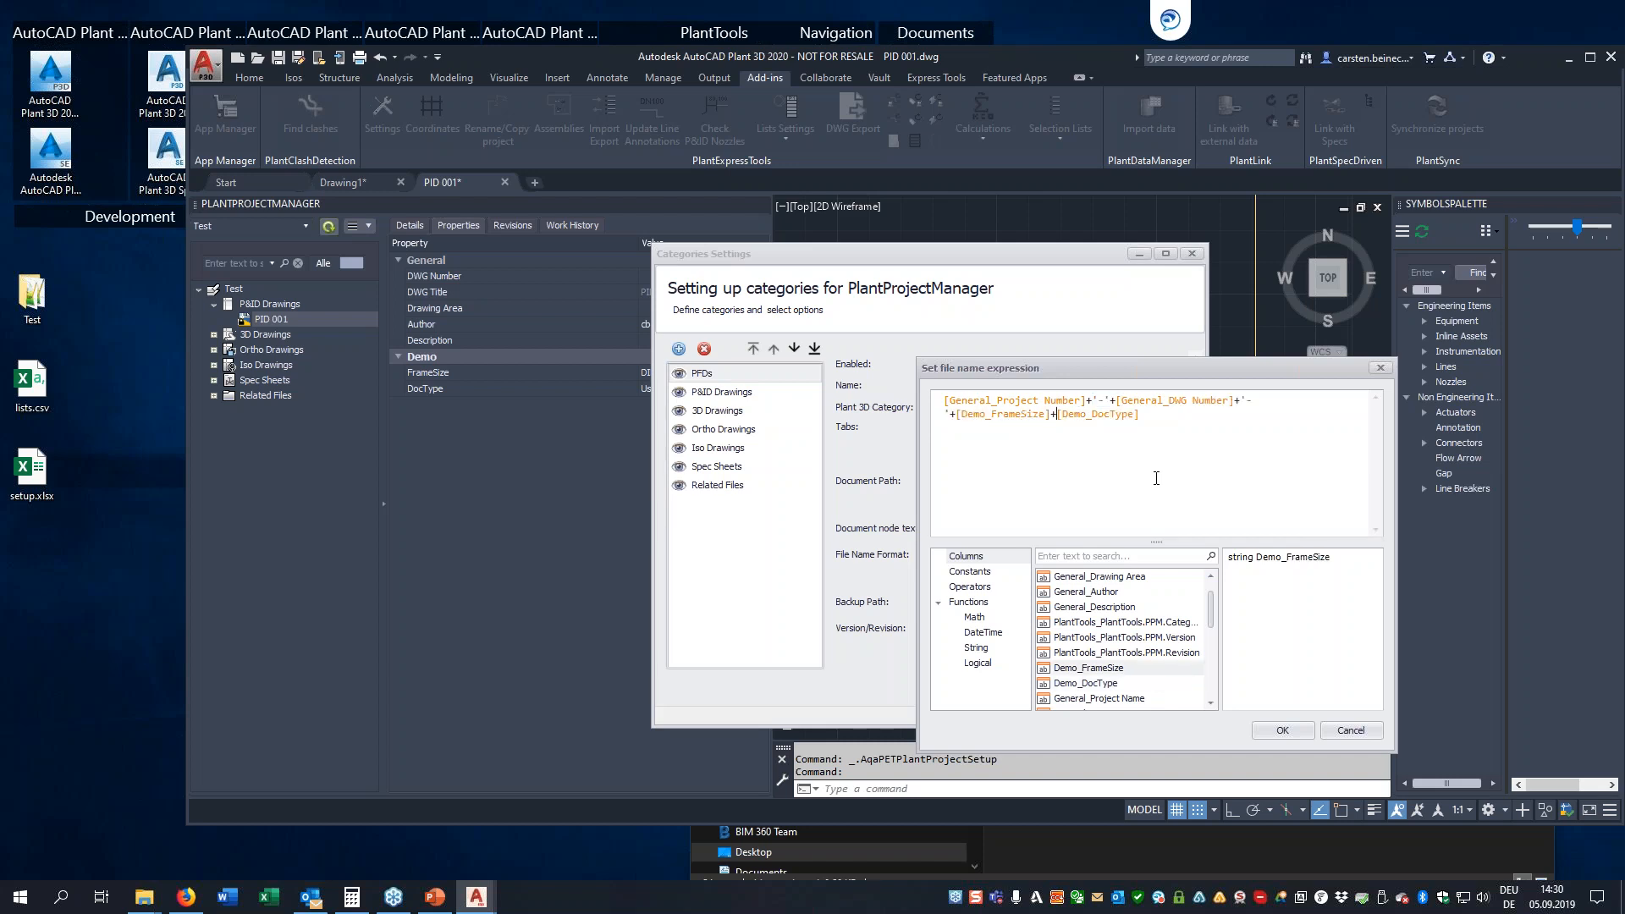
{"action": "key", "text": "ctrl+v"}
{"action": "left_click", "coordinate": [1283, 727]}
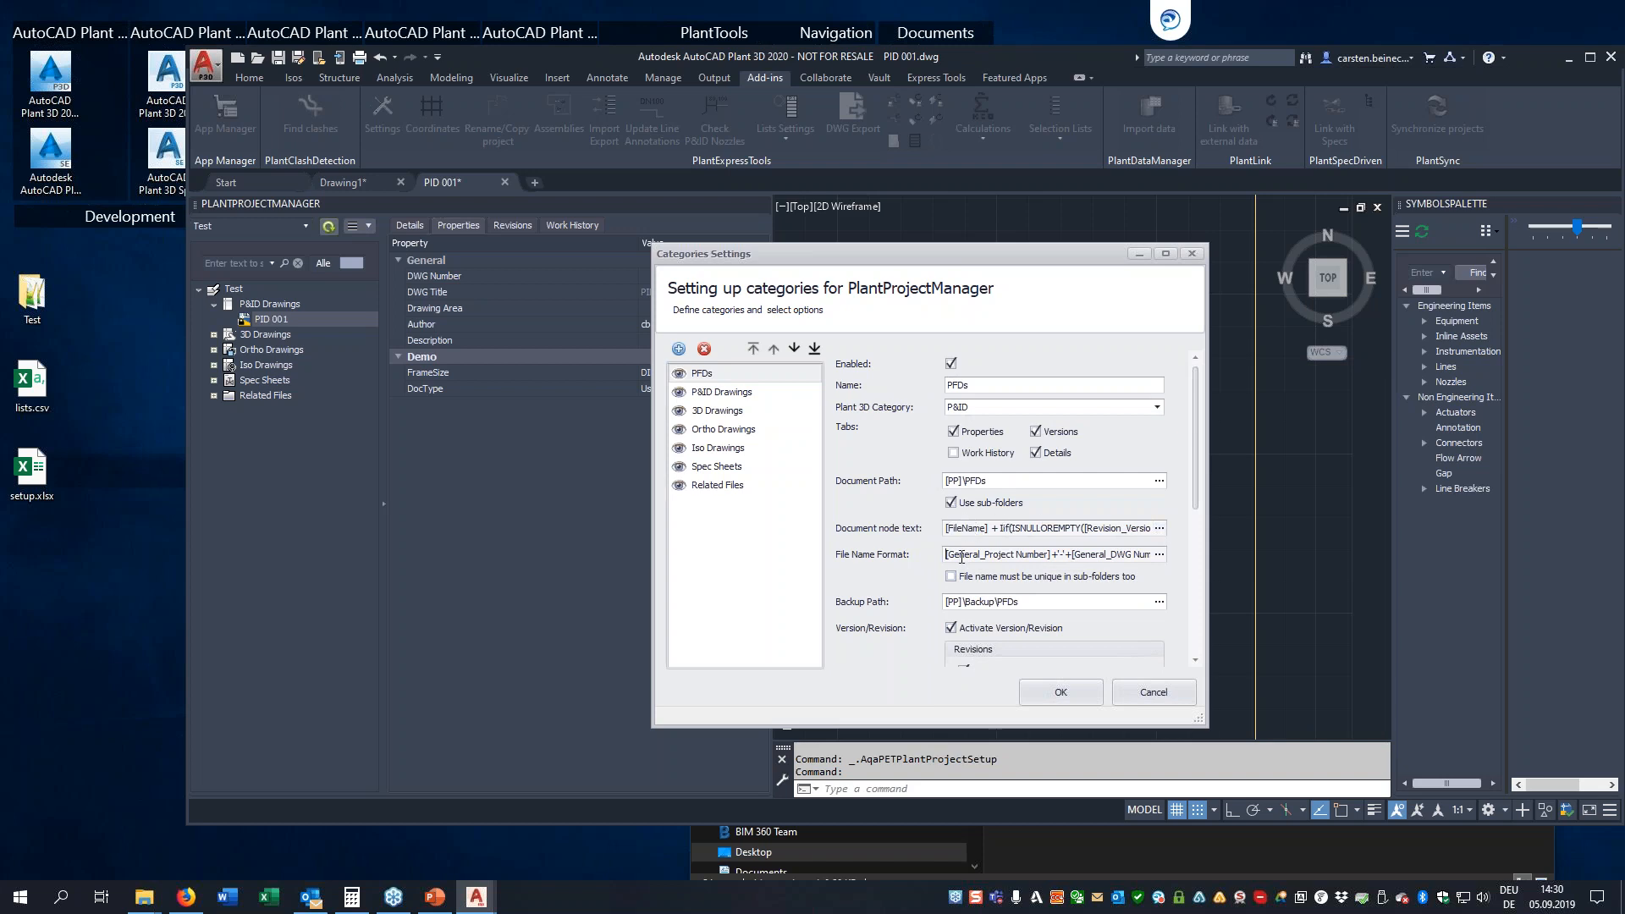
Review the PFDs category's document node text expression, keep it, and accept the category settings
{"action": "left_click", "coordinate": [1159, 529]}
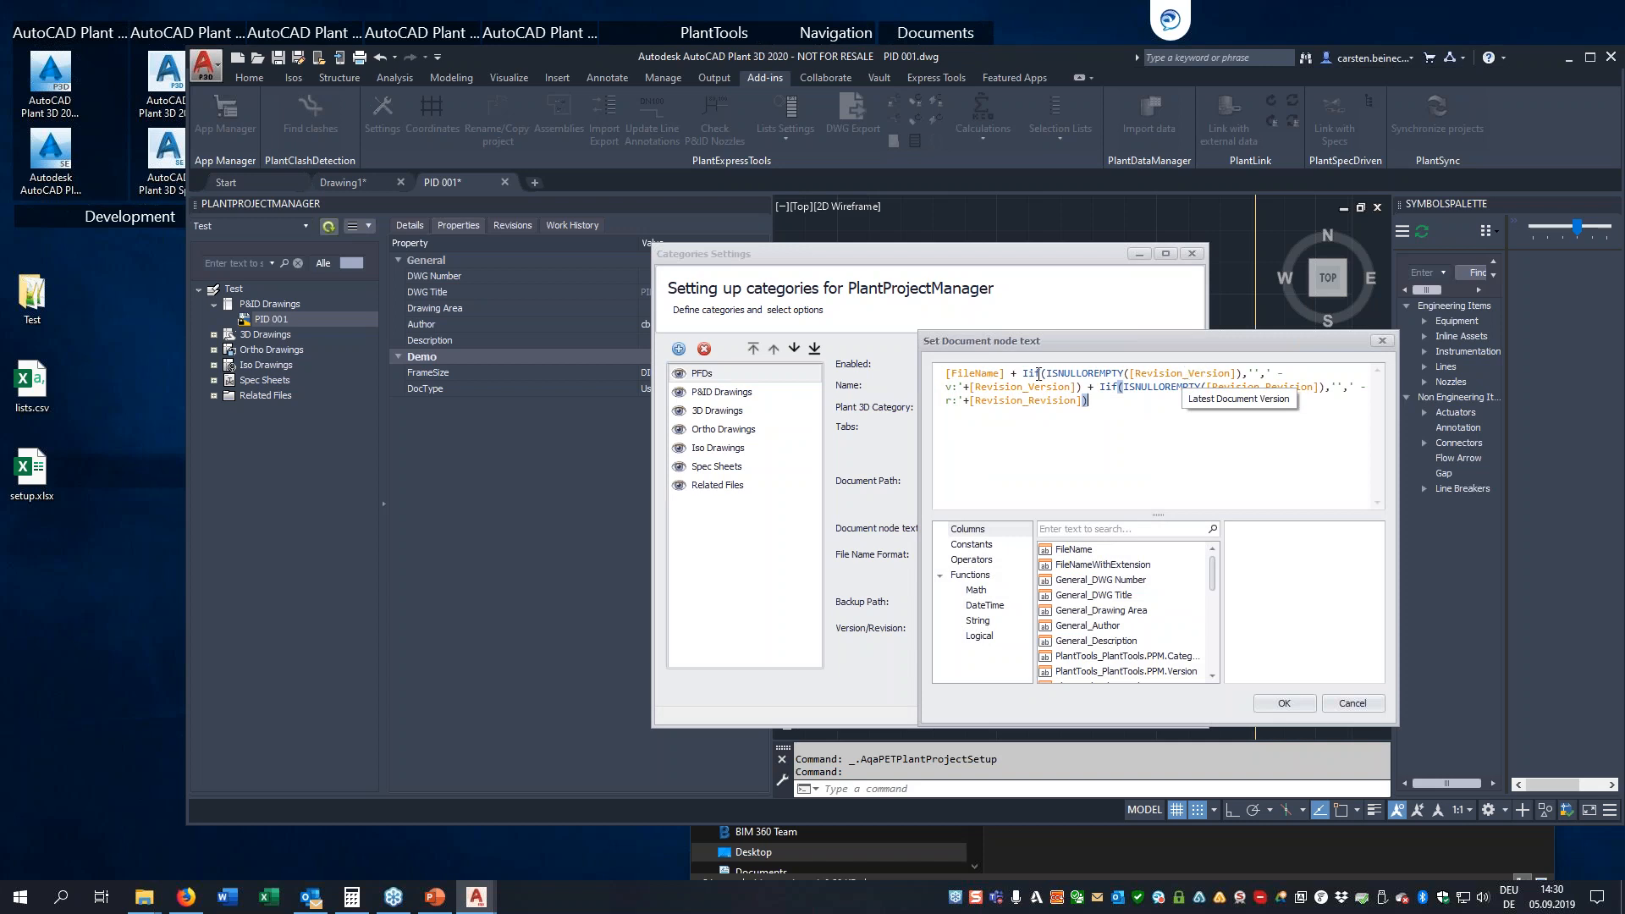
{"action": "left_click", "coordinate": [1289, 703]}
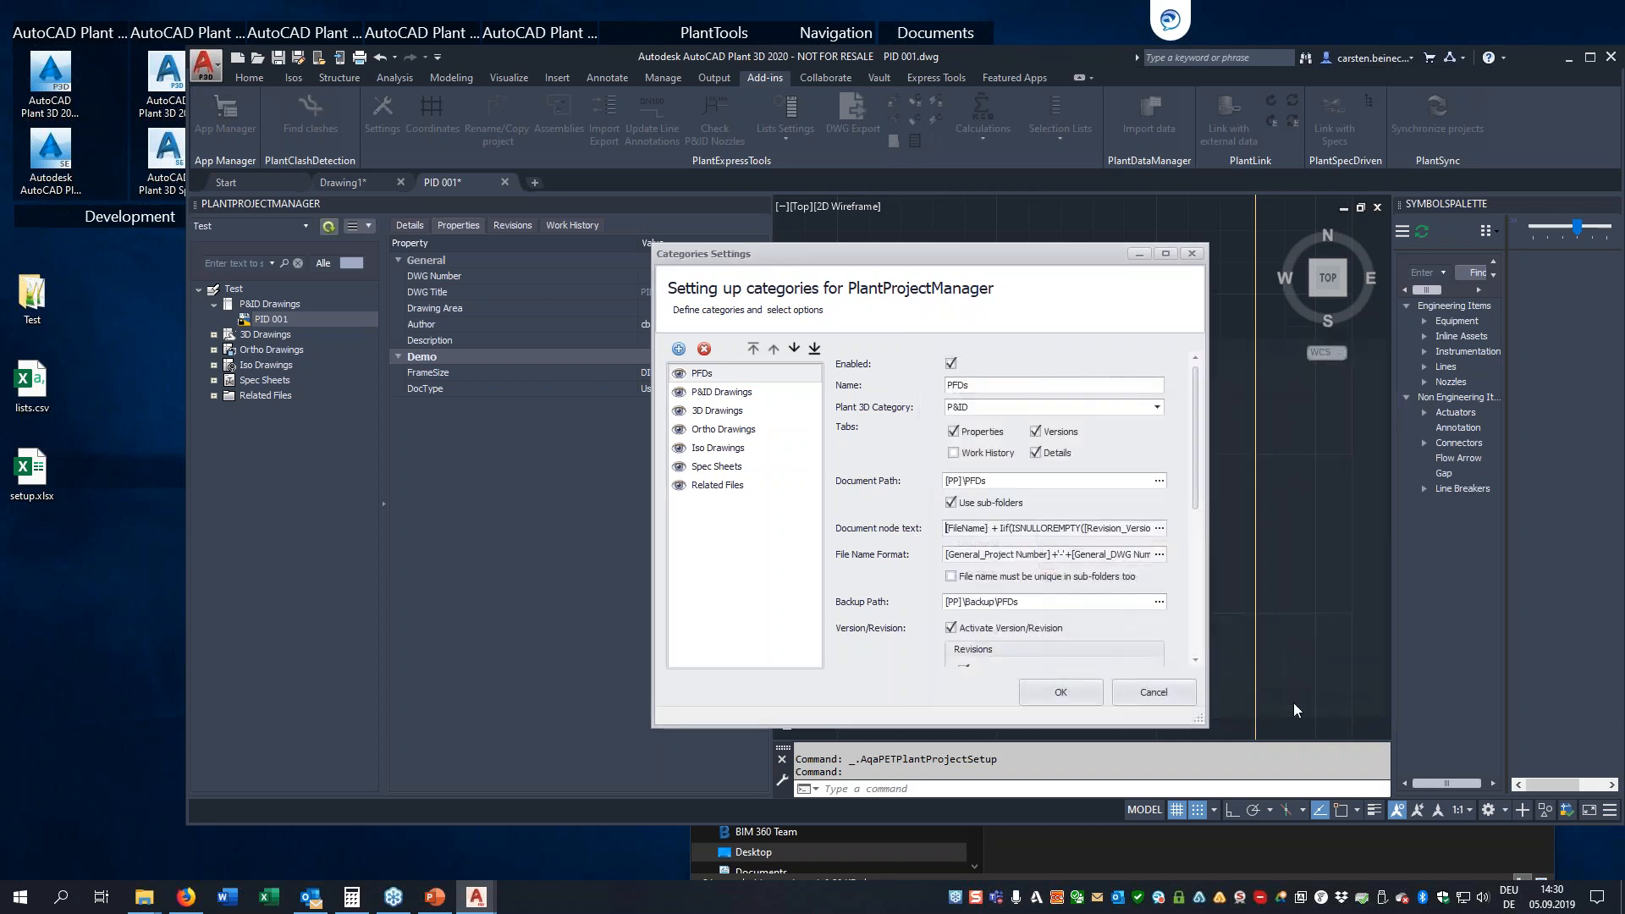
{"action": "left_click", "coordinate": [1058, 692]}
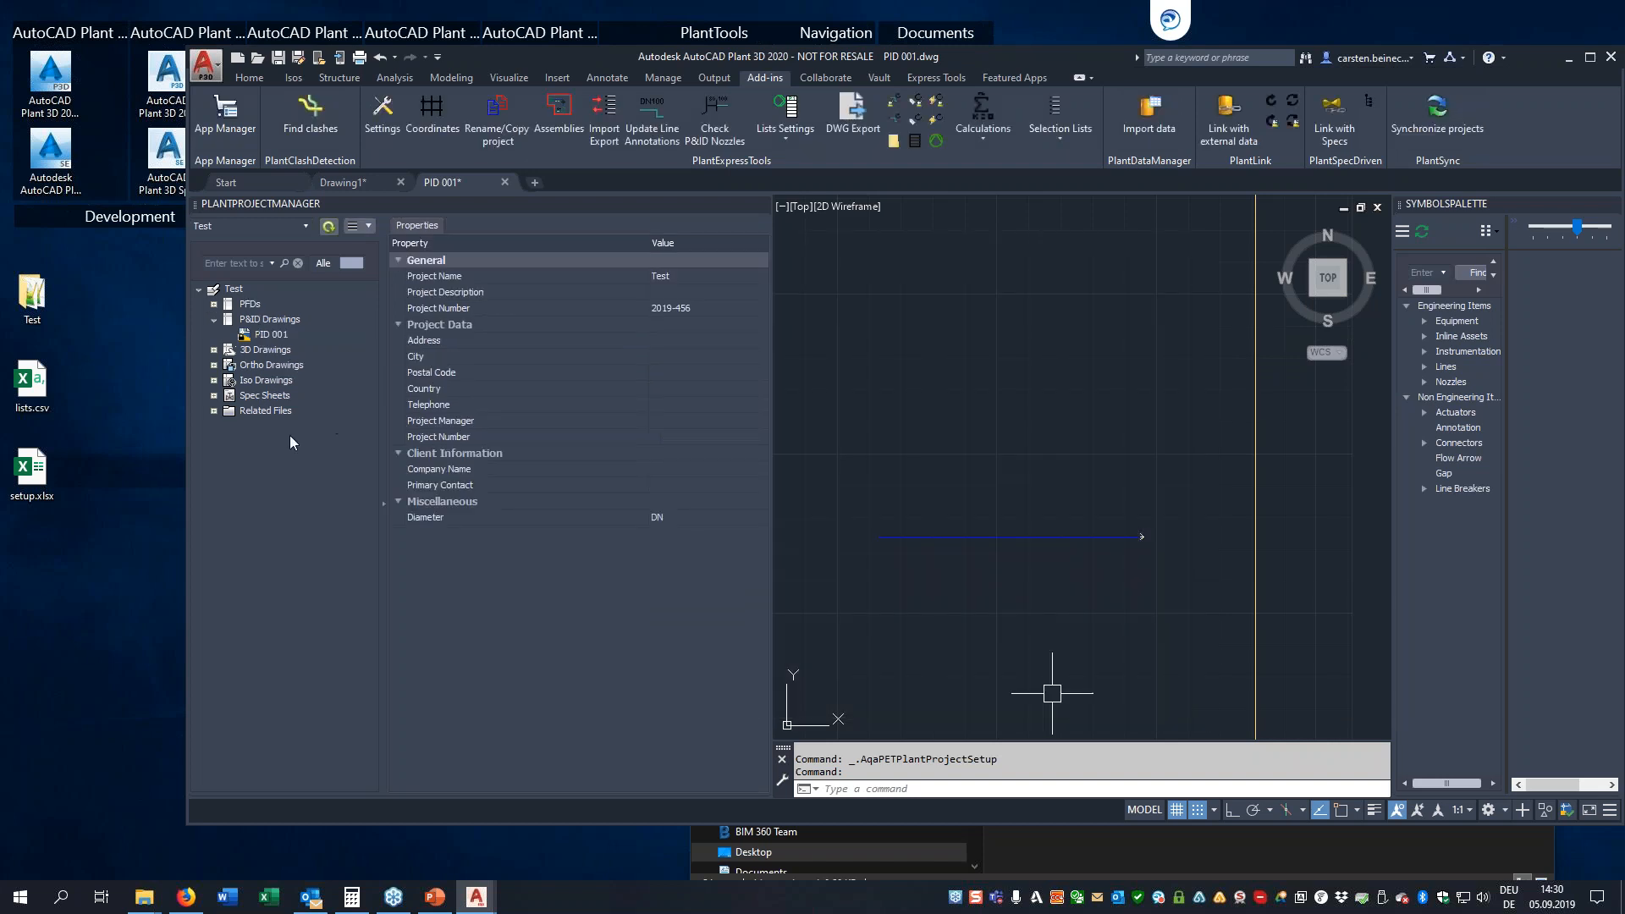
Start a new drawing in the PFDs category and set its DWG Number to 001
{"action": "left_click", "coordinate": [245, 304]}
{"action": "right_click", "coordinate": [242, 305]}
{"action": "left_click", "coordinate": [264, 313]}
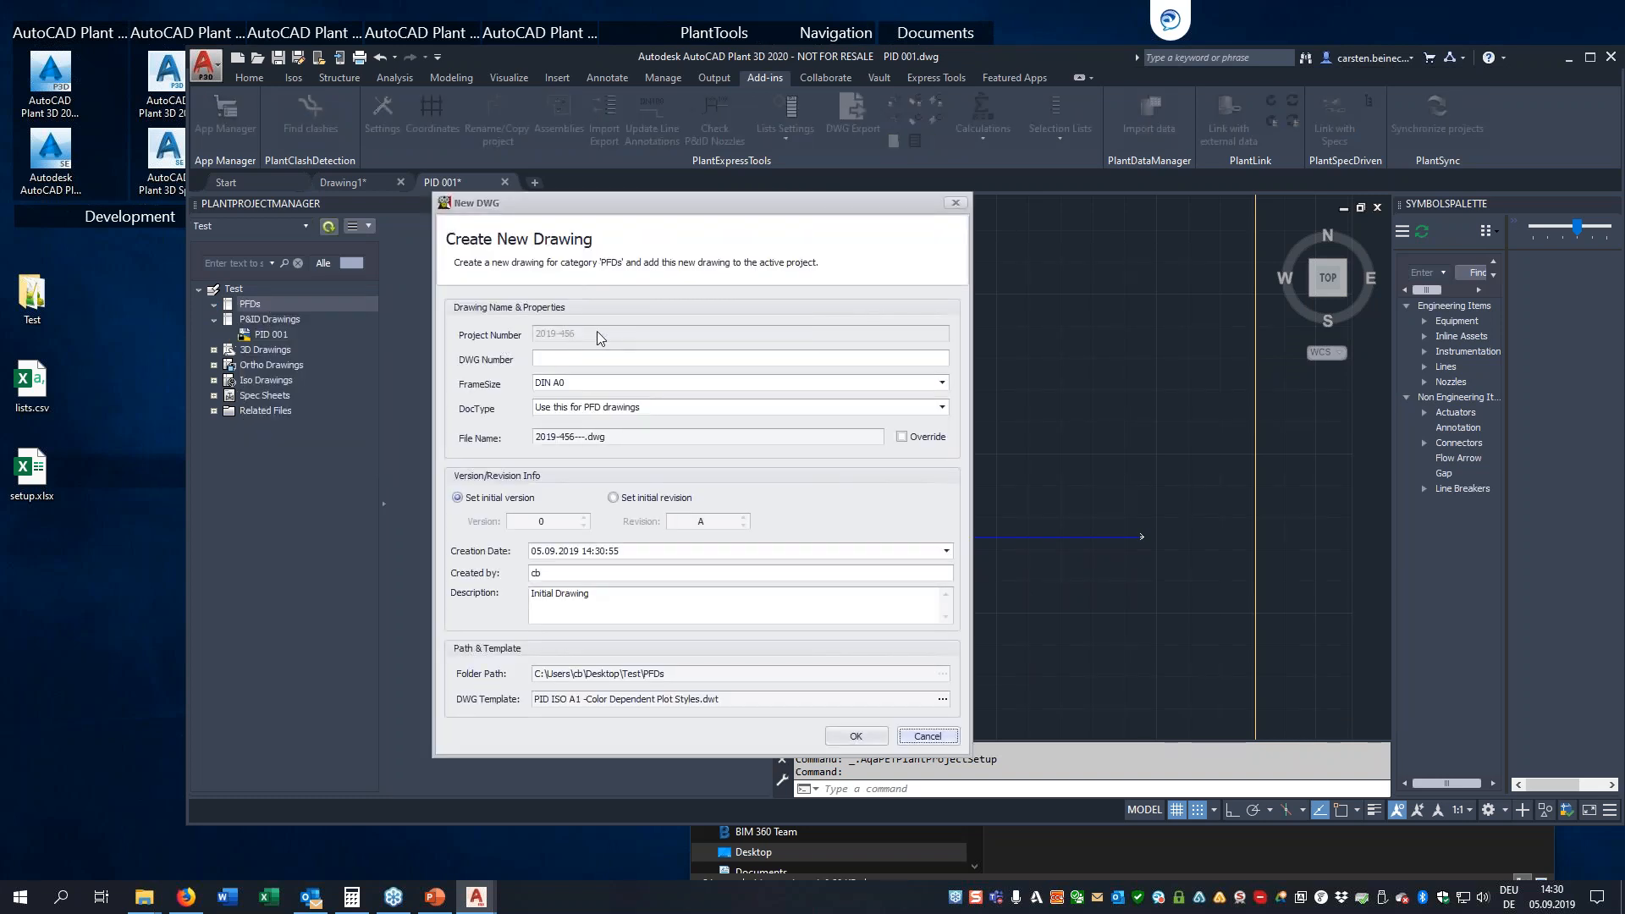
{"action": "left_click", "coordinate": [580, 358]}
{"action": "type", "text": "001"}
Set the new drawing's FrameSize to DIN A0
{"action": "left_click", "coordinate": [567, 382]}
{"action": "scroll", "coordinate": [574, 380], "scroll_direction": "down", "scroll_amount": 1}
{"action": "left_click", "coordinate": [942, 381]}
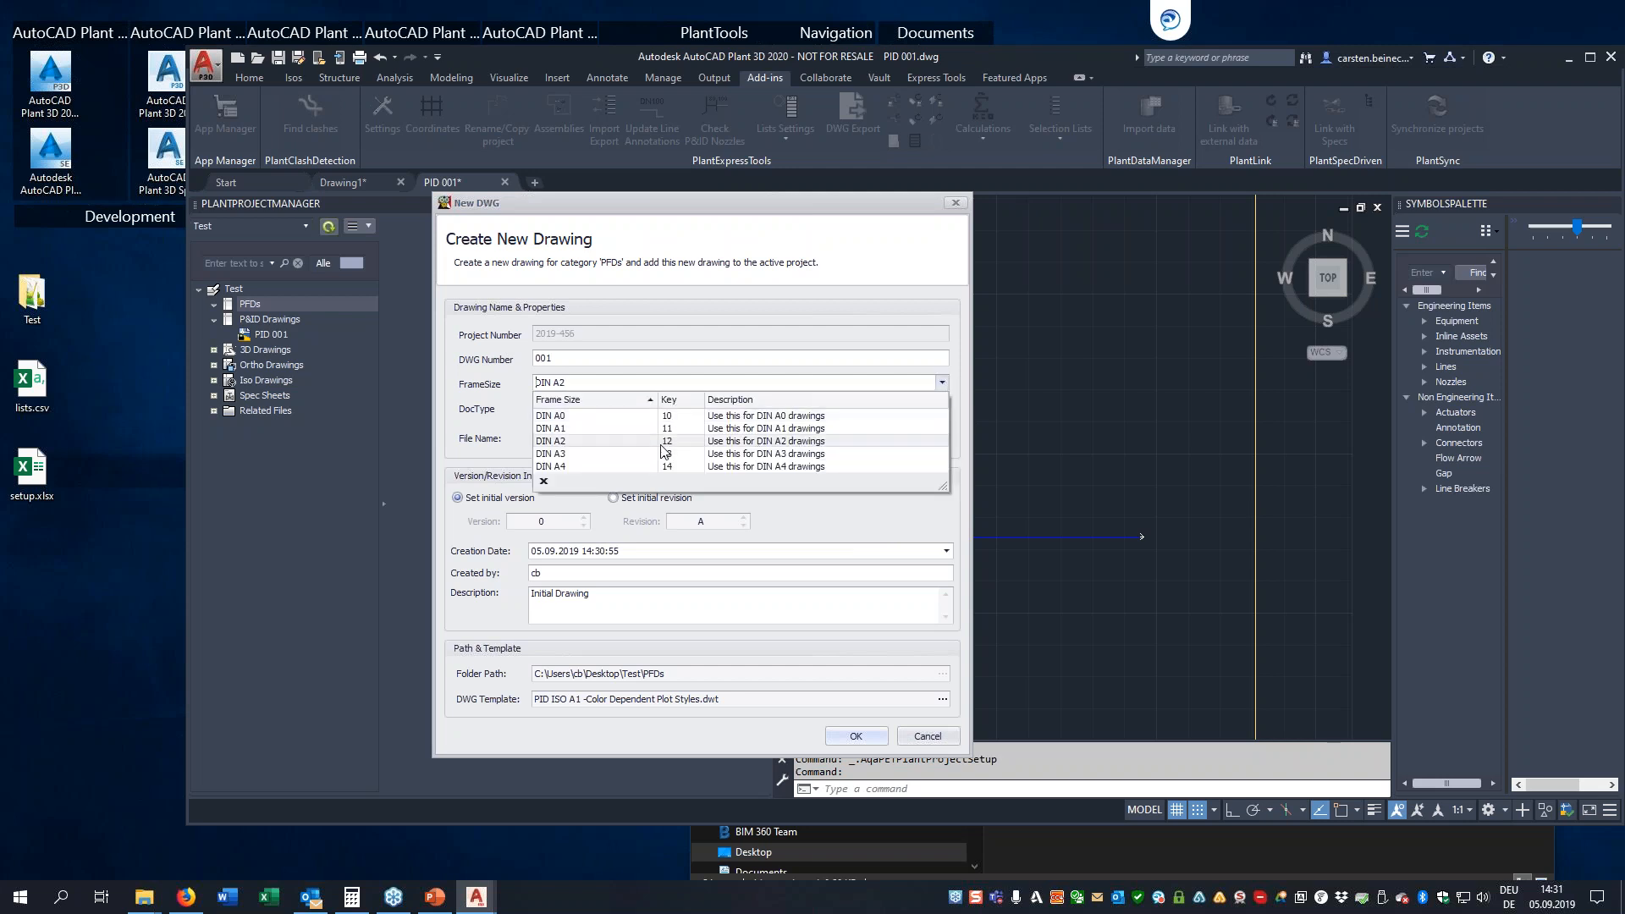
{"action": "left_click", "coordinate": [592, 415]}
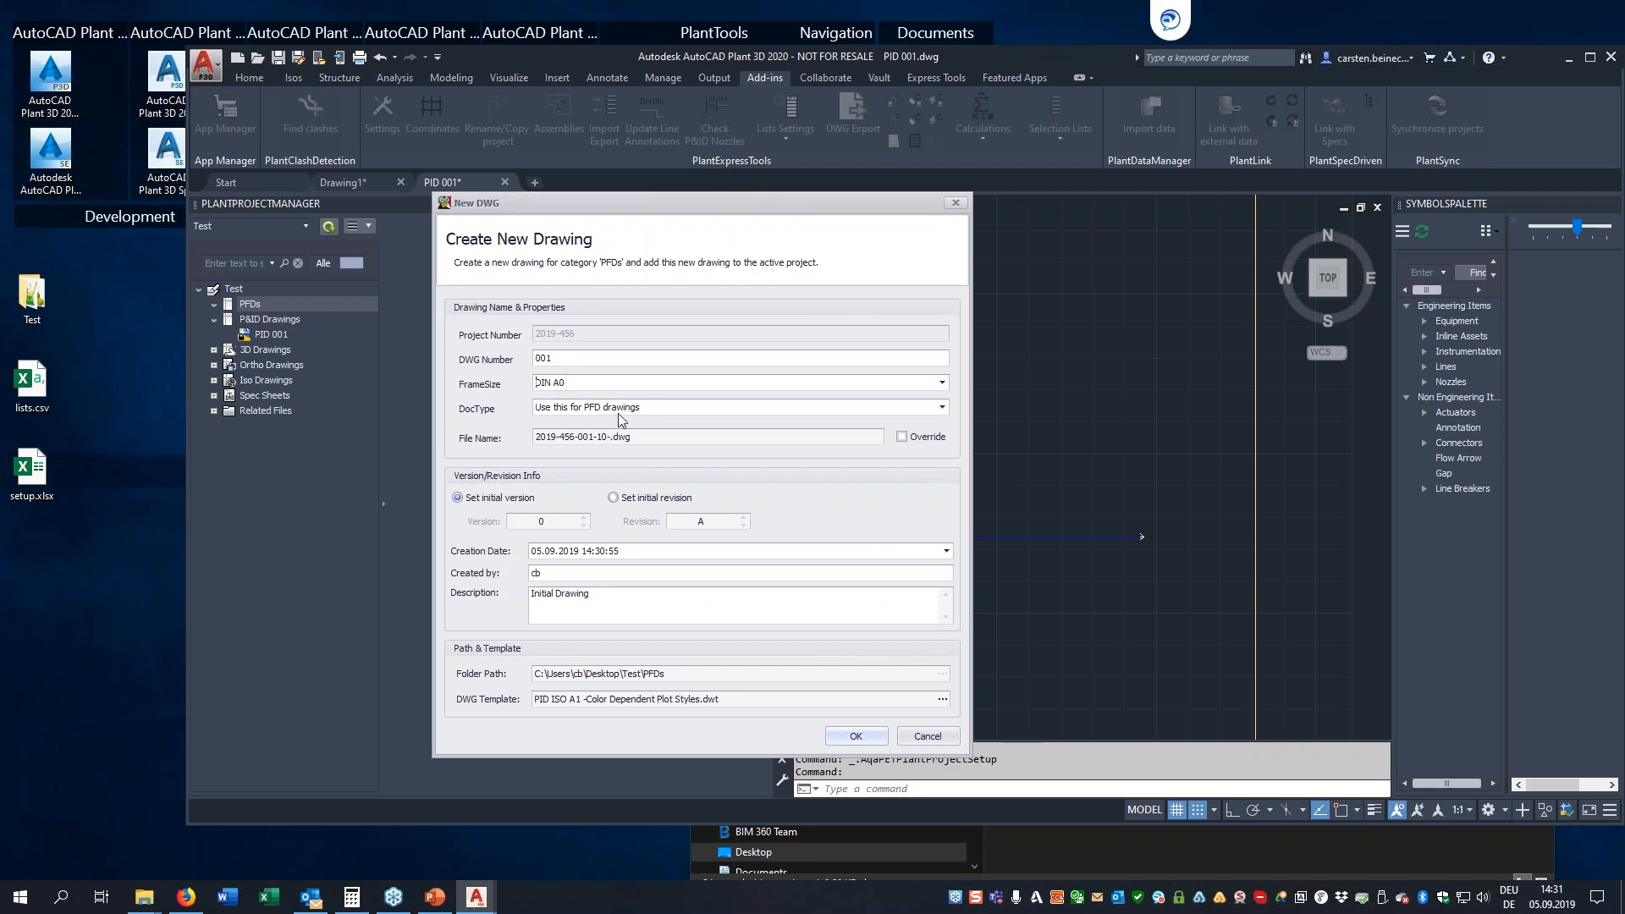
Try the PID DocType, set it to PFD instead, and create the drawing
{"action": "left_click", "coordinate": [941, 407]}
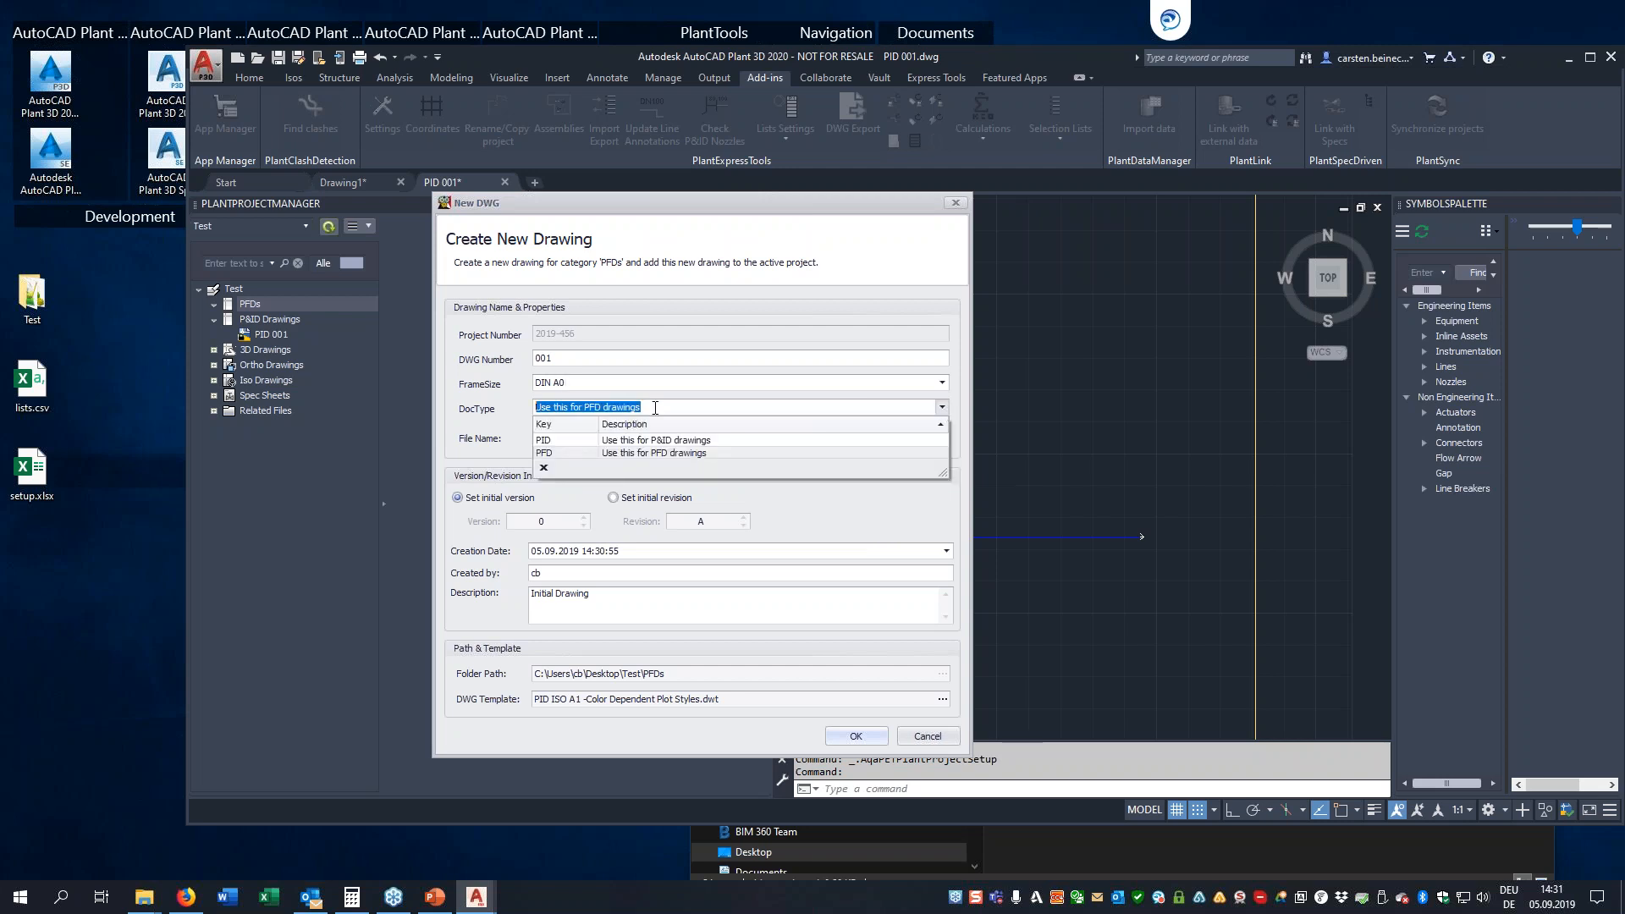
{"action": "left_click", "coordinate": [551, 443]}
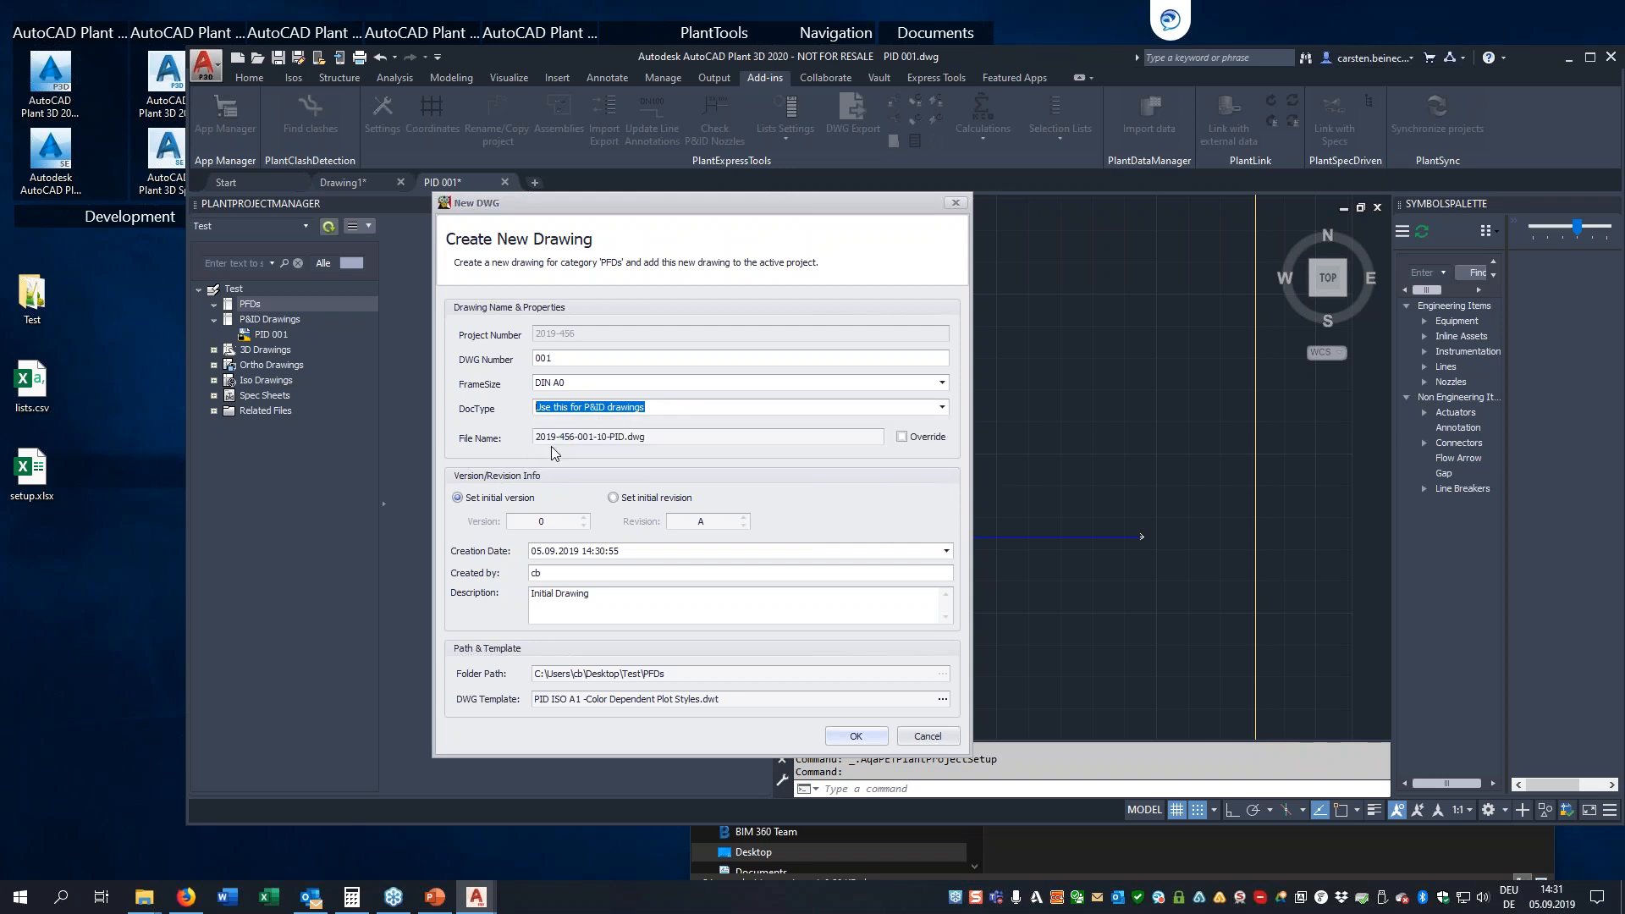
{"action": "double_click", "coordinate": [637, 407]}
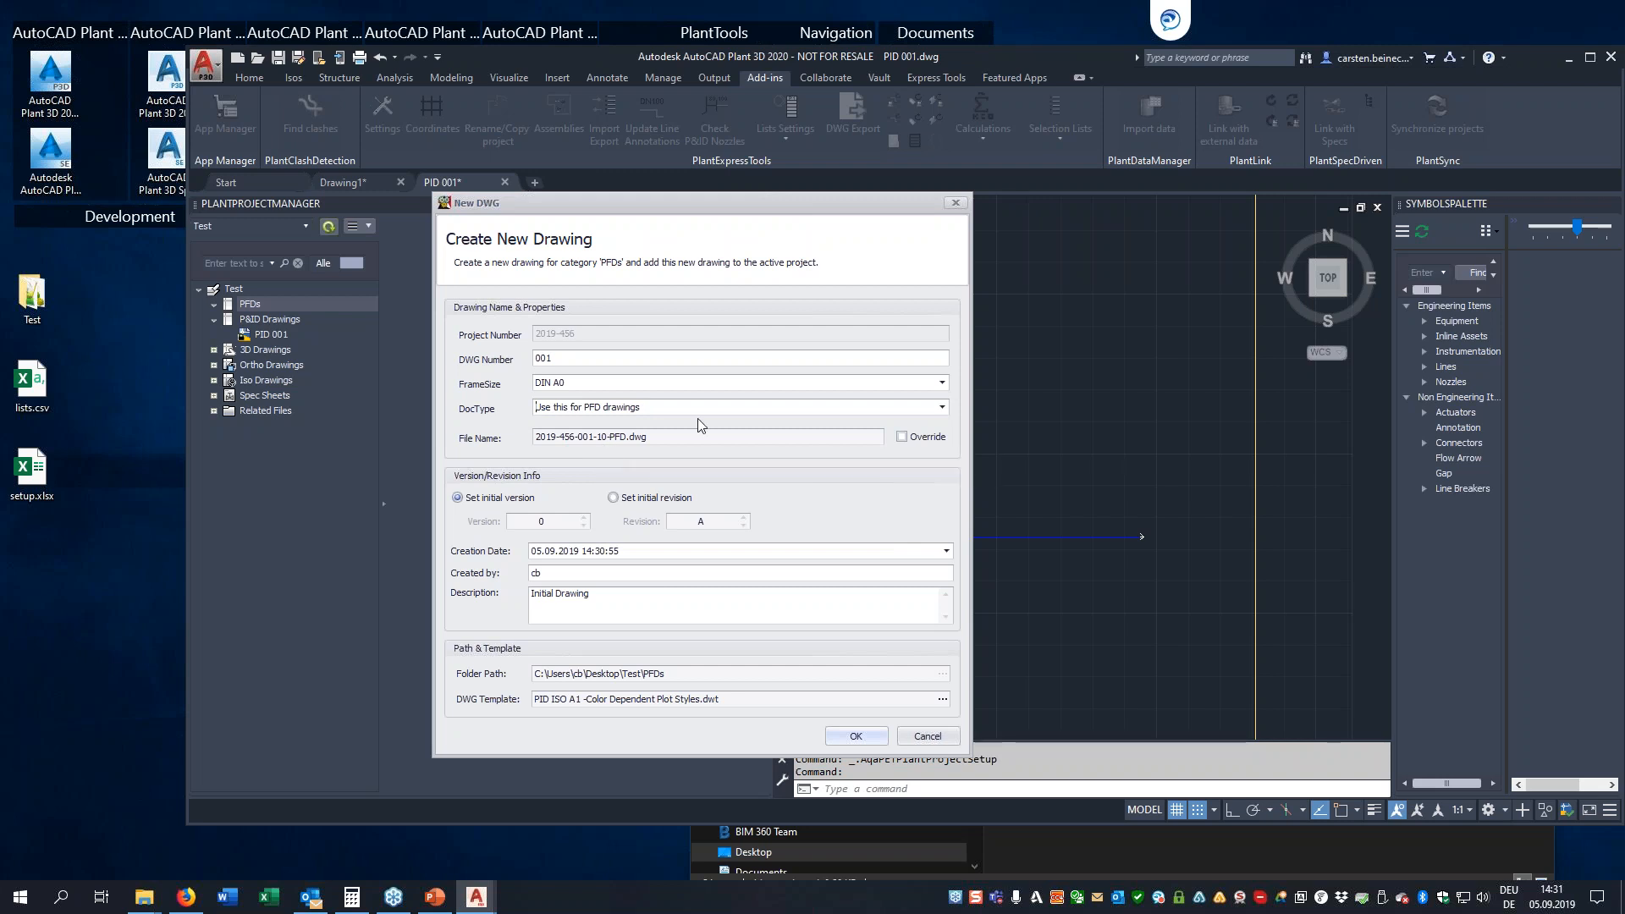
{"action": "left_click", "coordinate": [942, 407]}
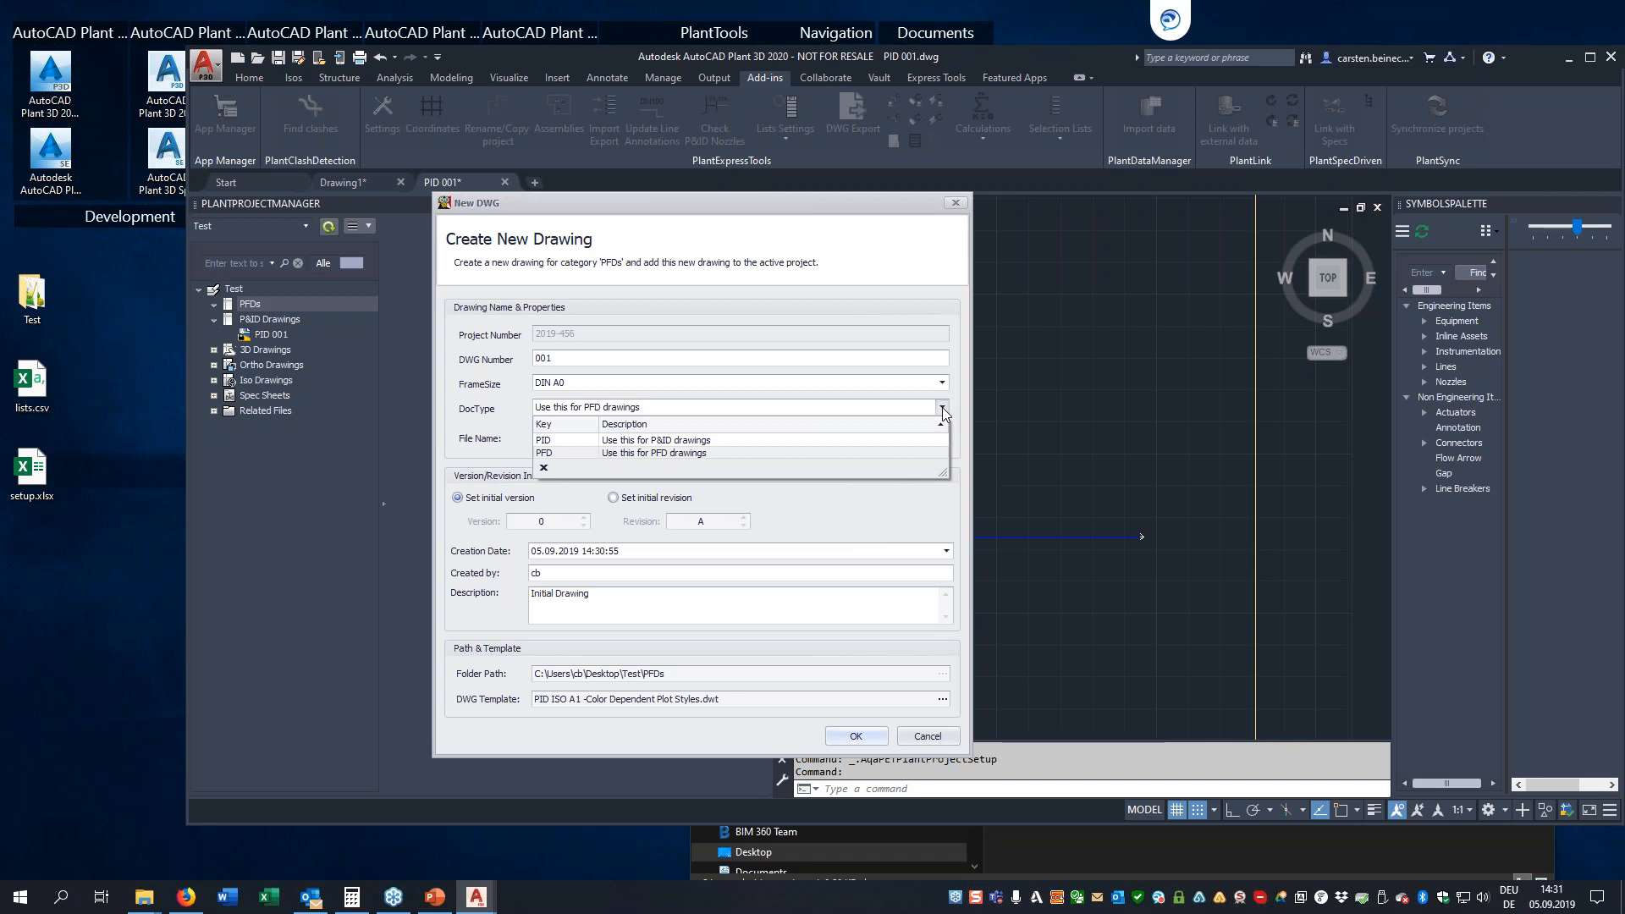
{"action": "left_click", "coordinate": [643, 453]}
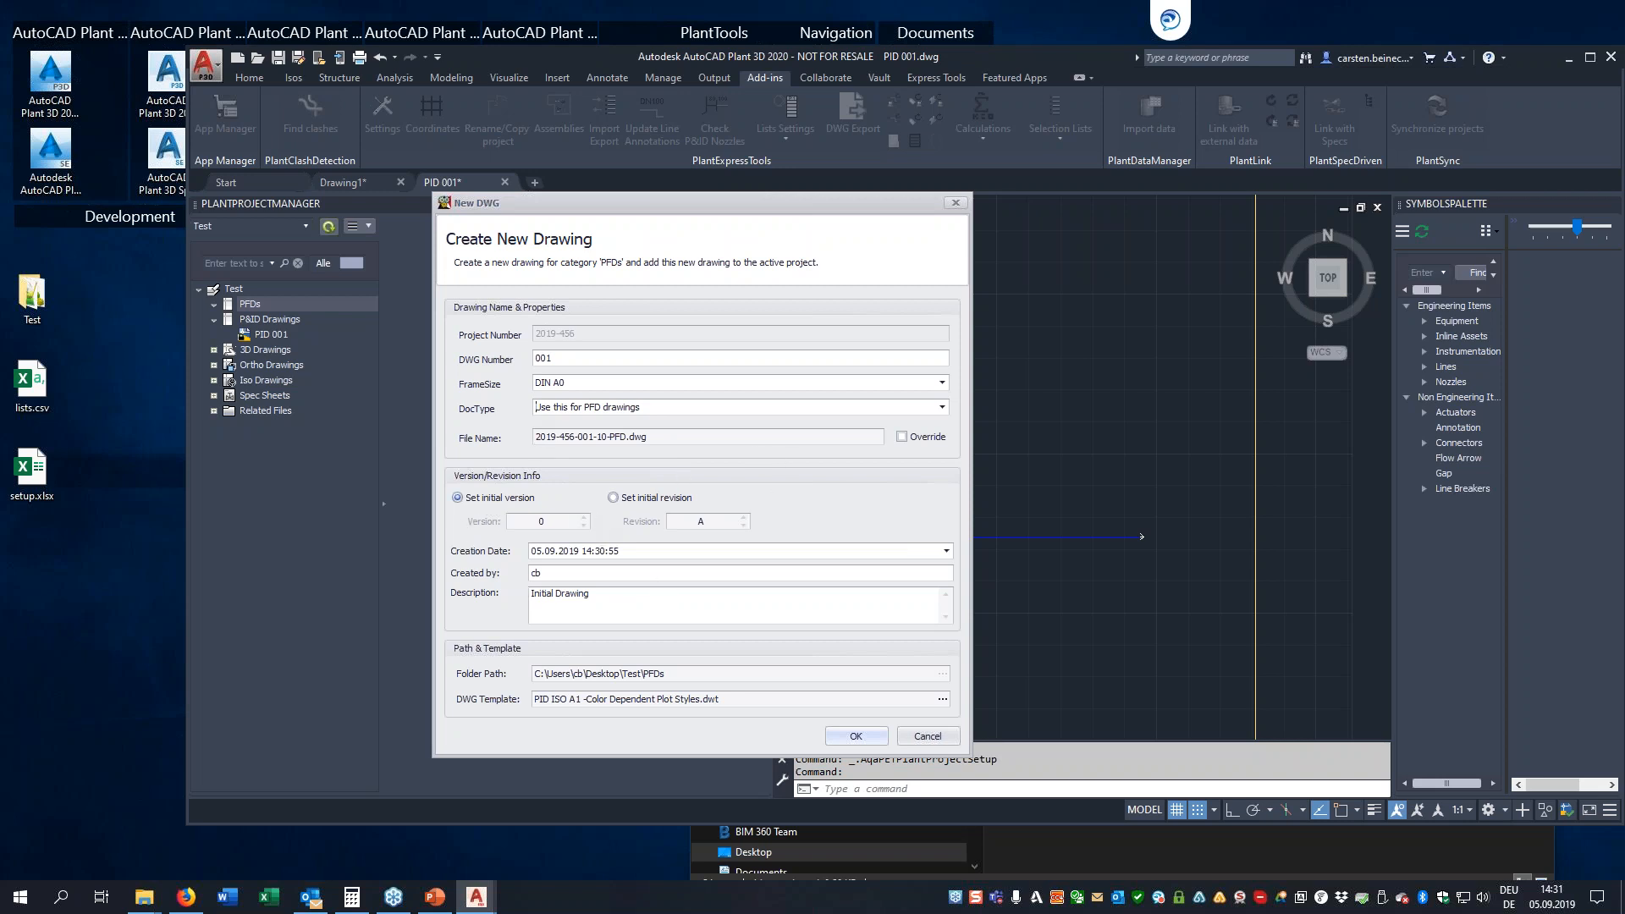
{"action": "left_click", "coordinate": [849, 736]}
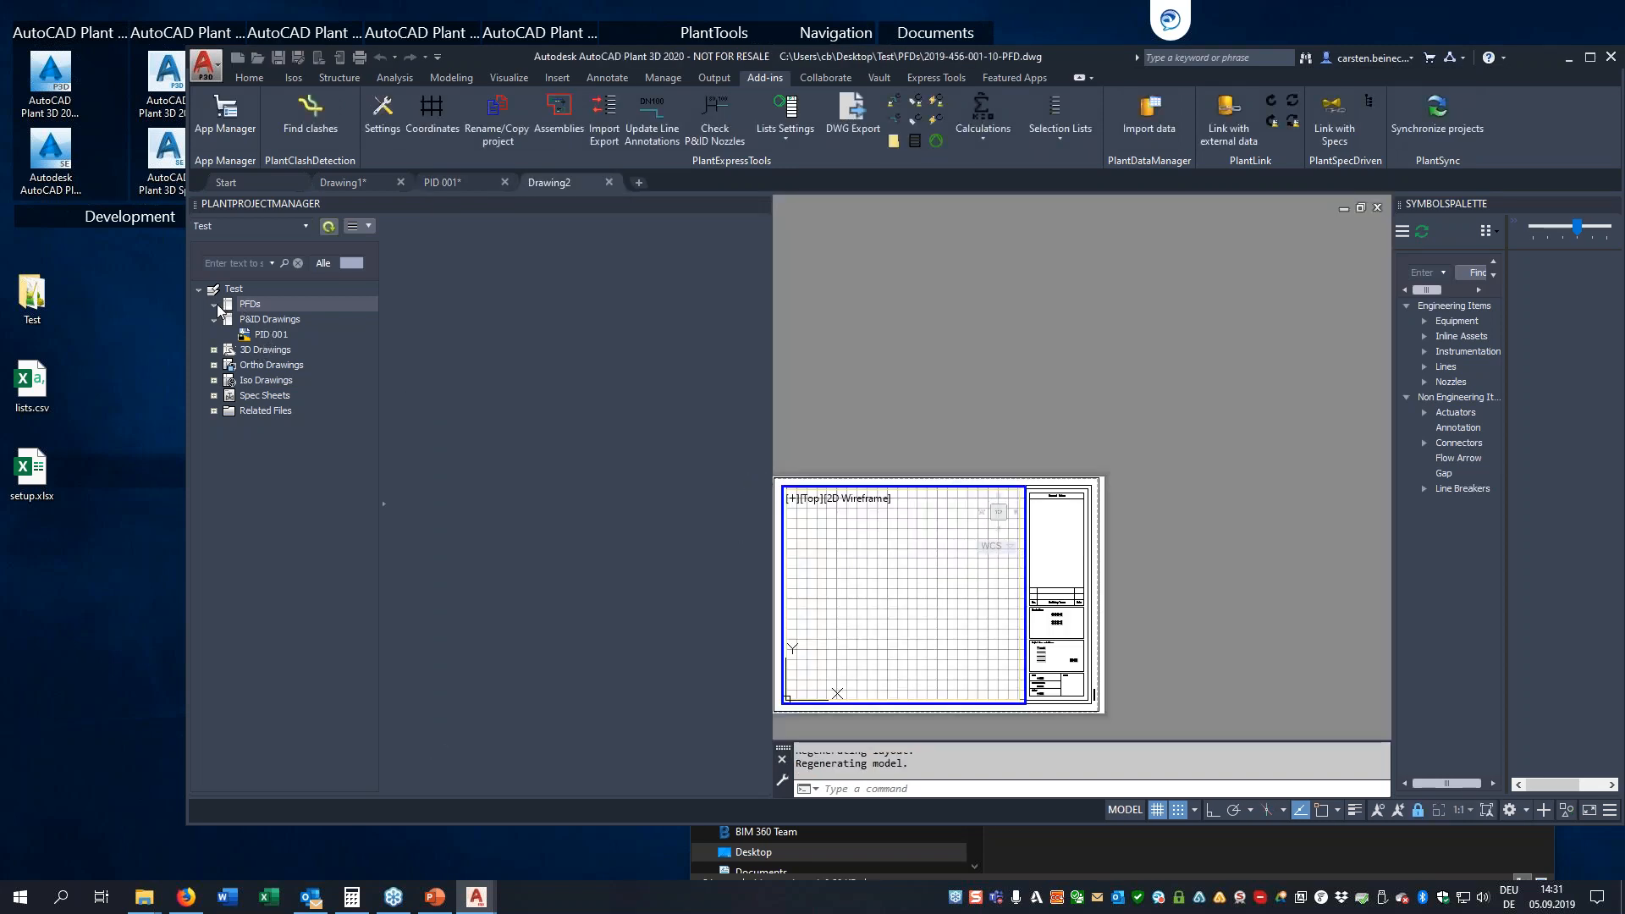
Select the new PFD drawing in the project tree and close its open file
{"action": "left_click", "coordinate": [273, 318]}
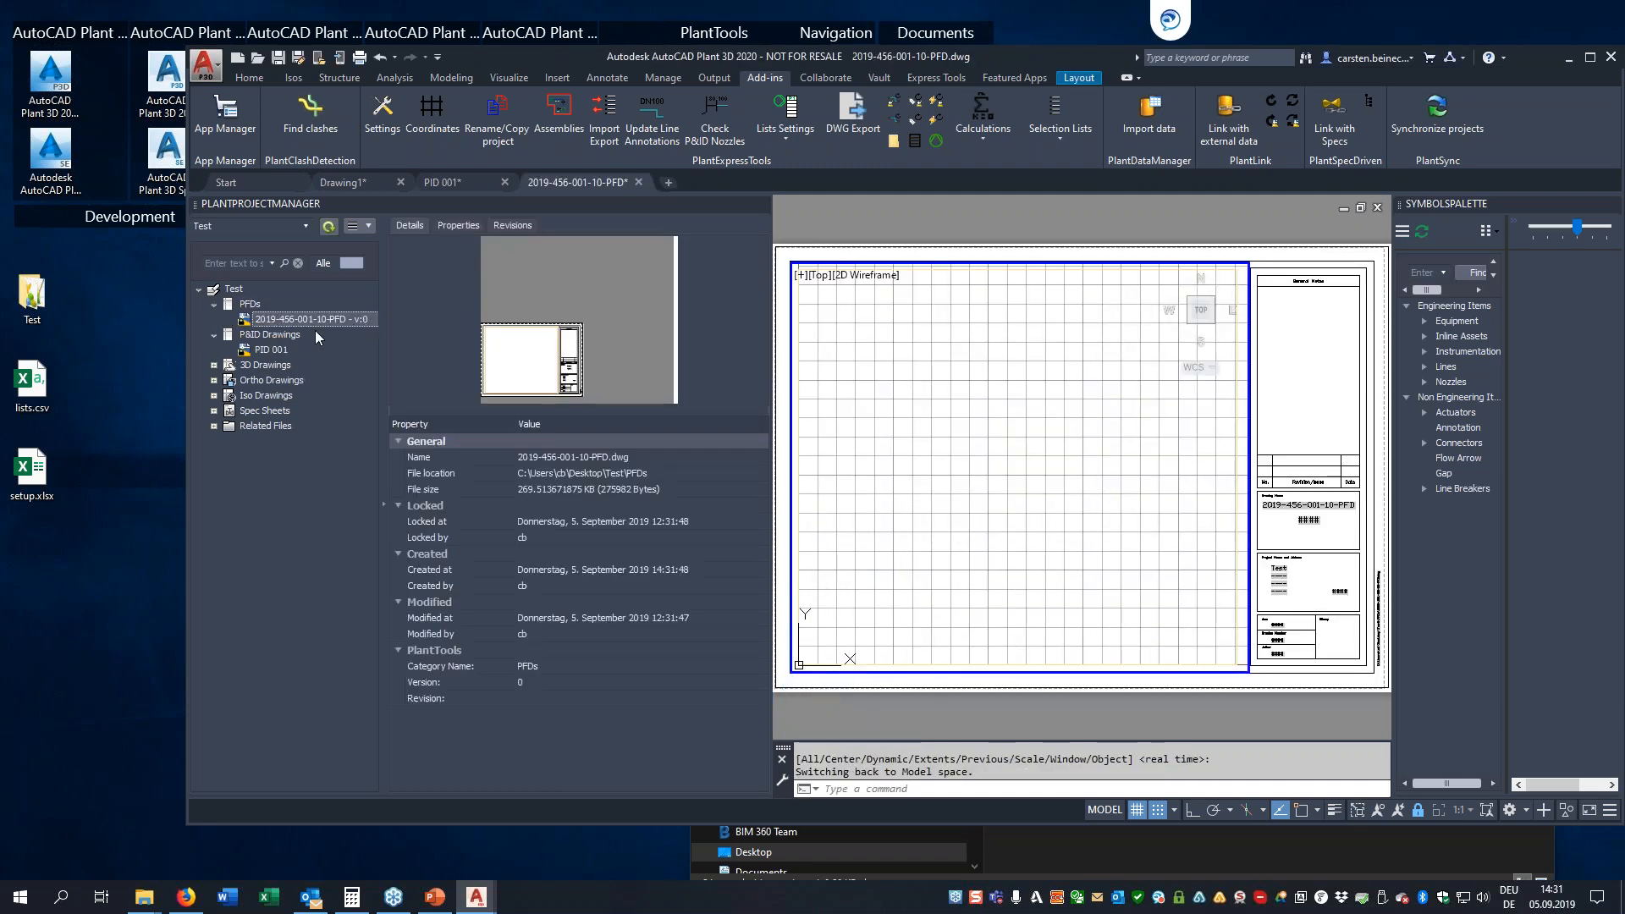
{"action": "right_click", "coordinate": [266, 322]}
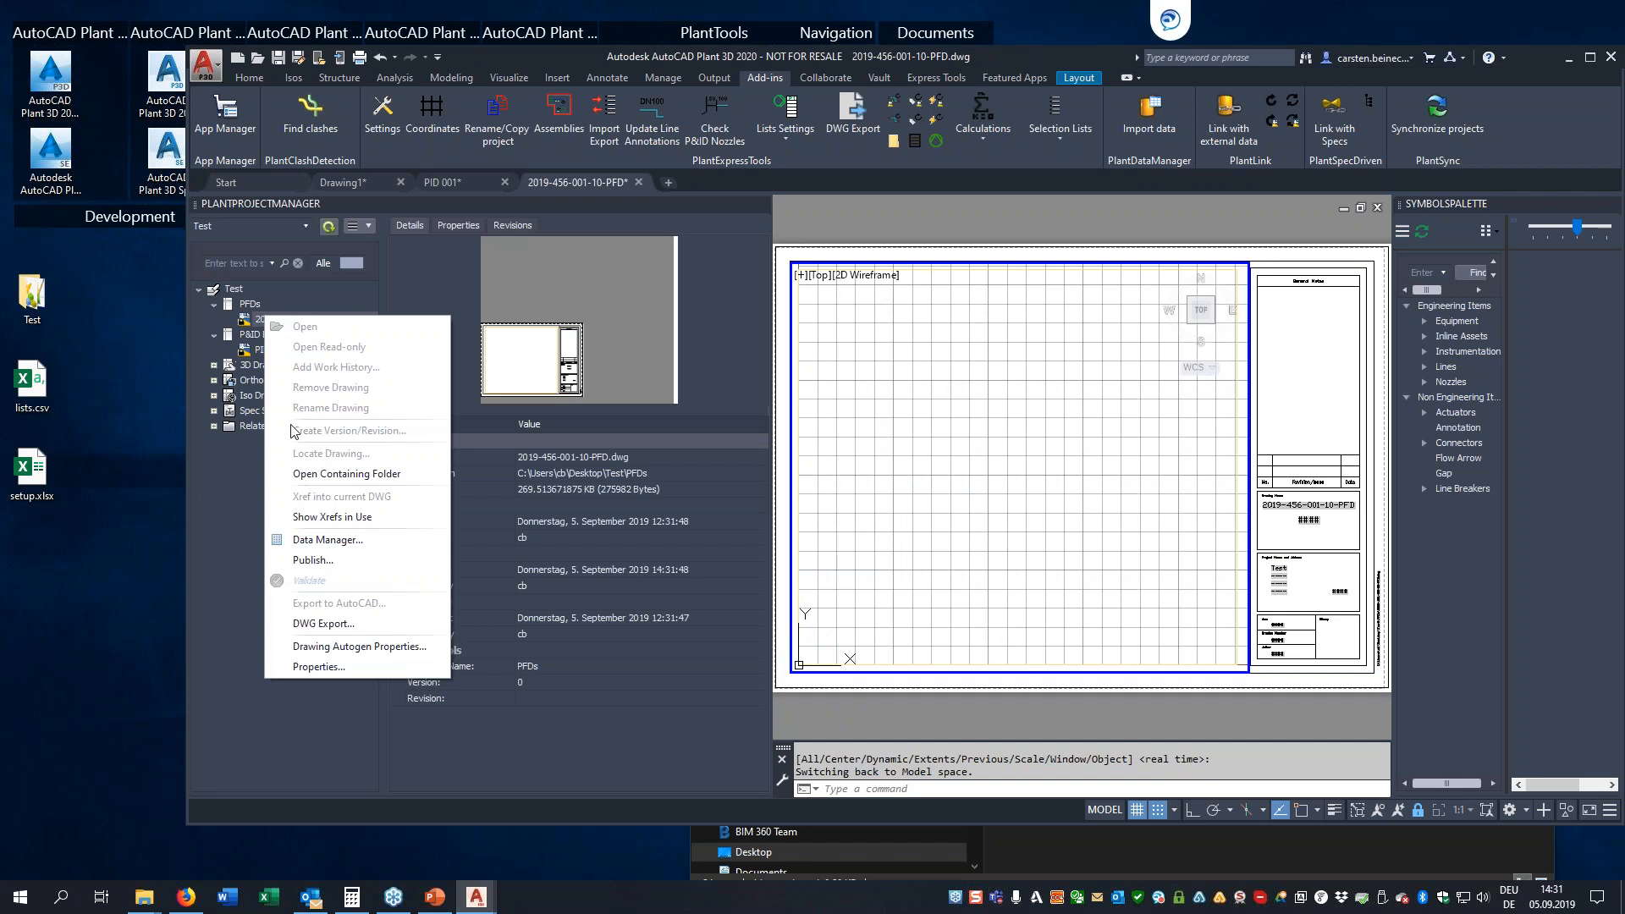
{"action": "left_click", "coordinate": [638, 180]}
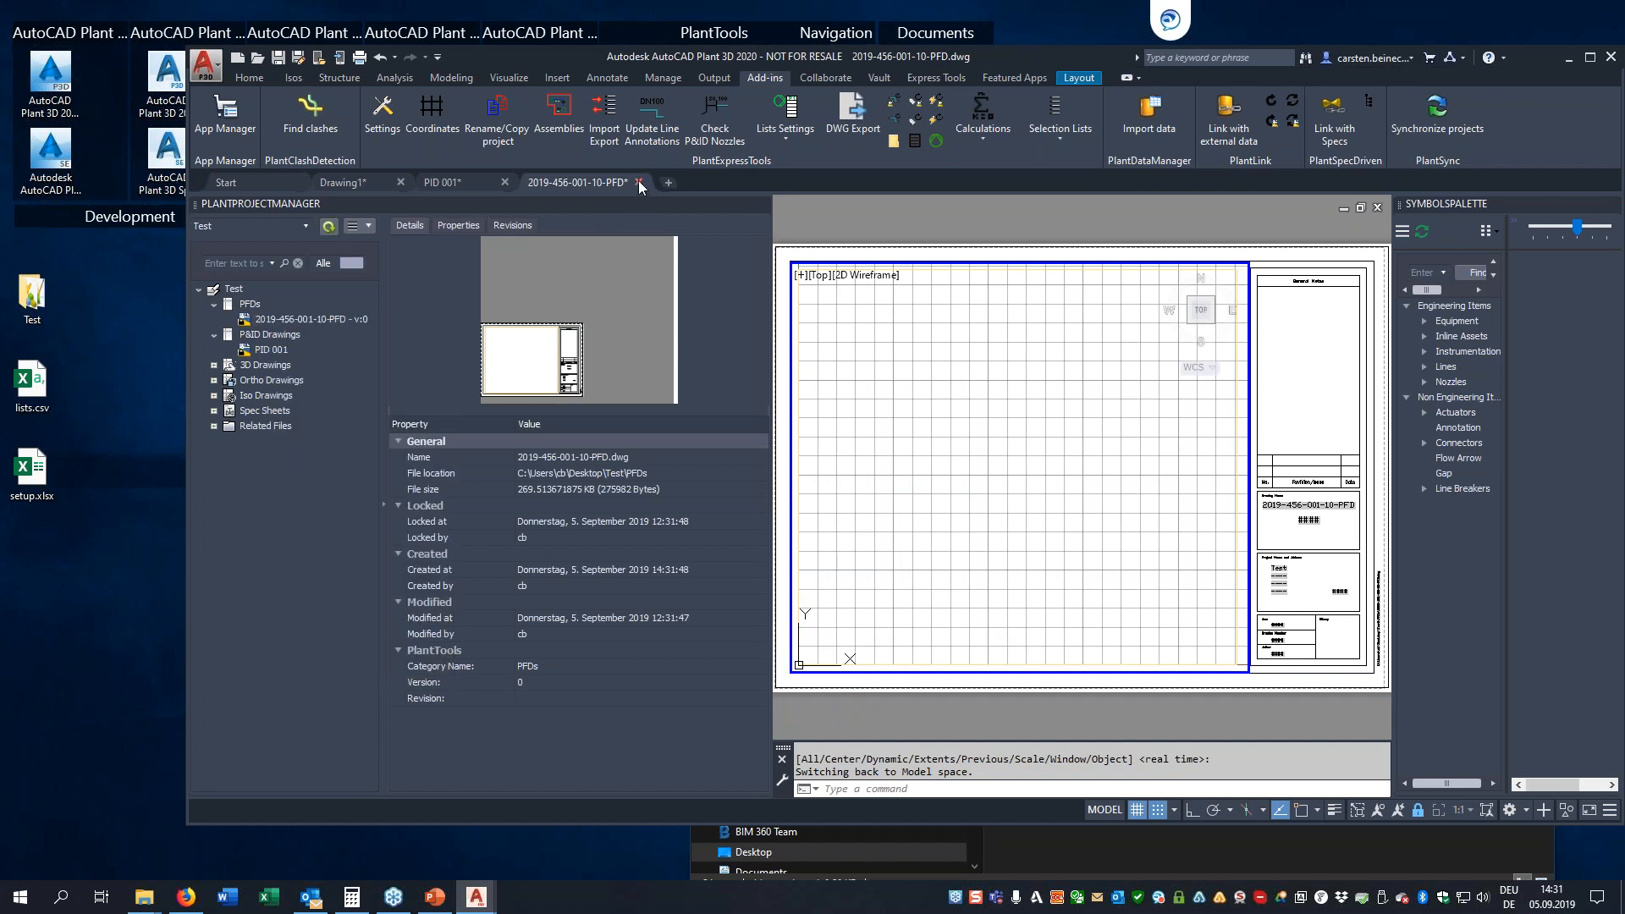
{"action": "key", "text": "Escape"}
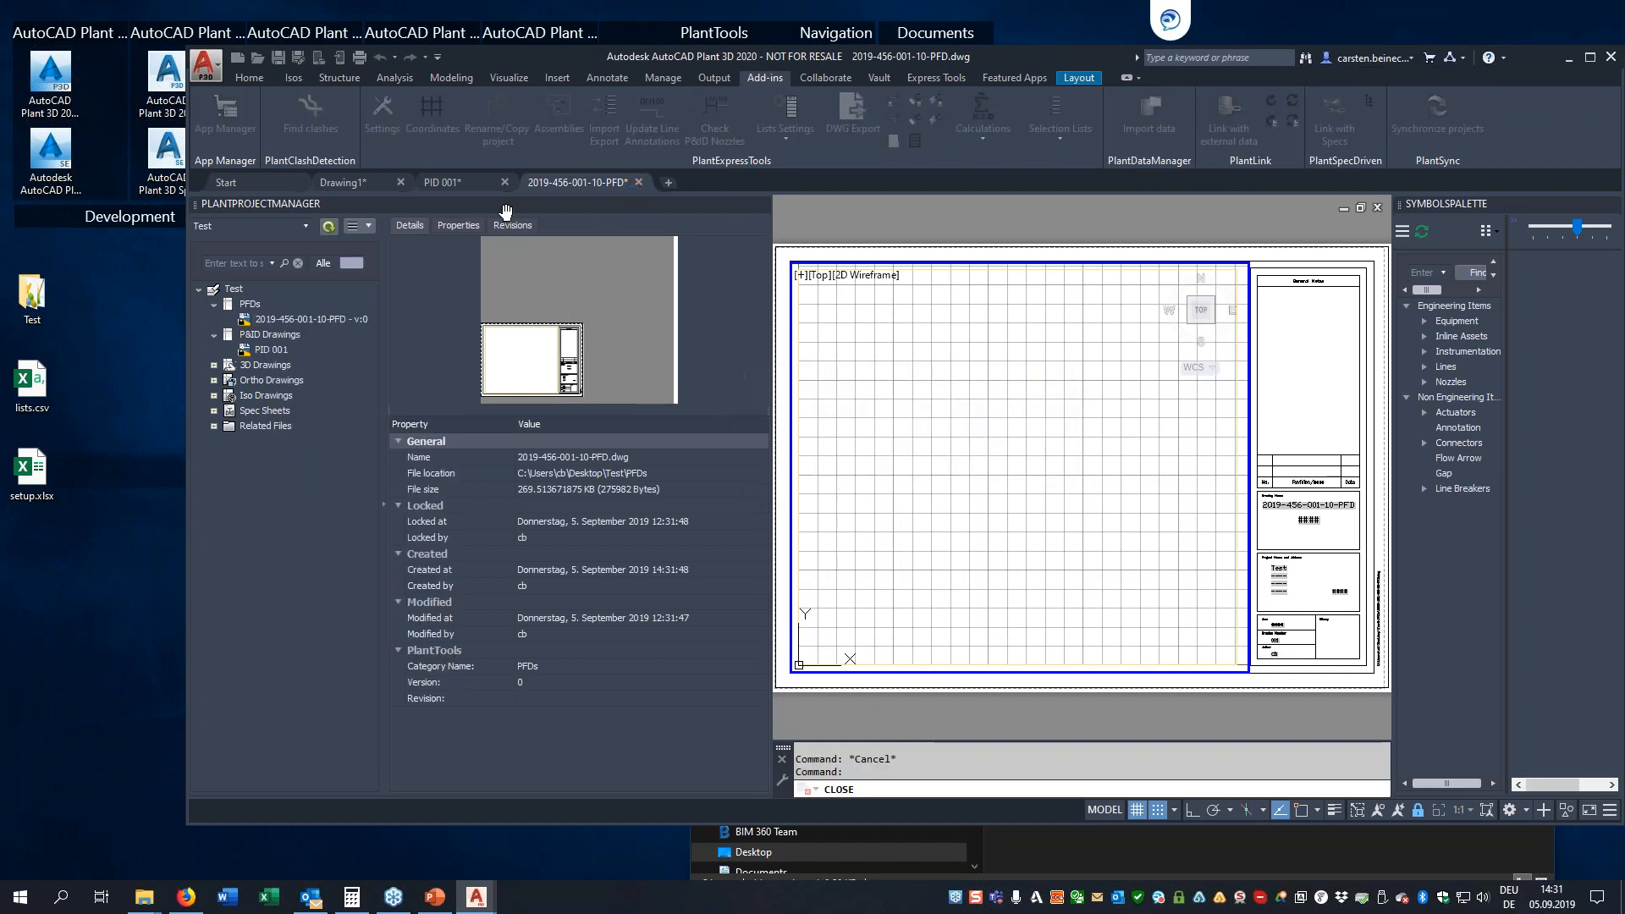
Create a new version of the PFD drawing with the description 'Changes made during demo' and view its revision history
{"action": "right_click", "coordinate": [280, 320]}
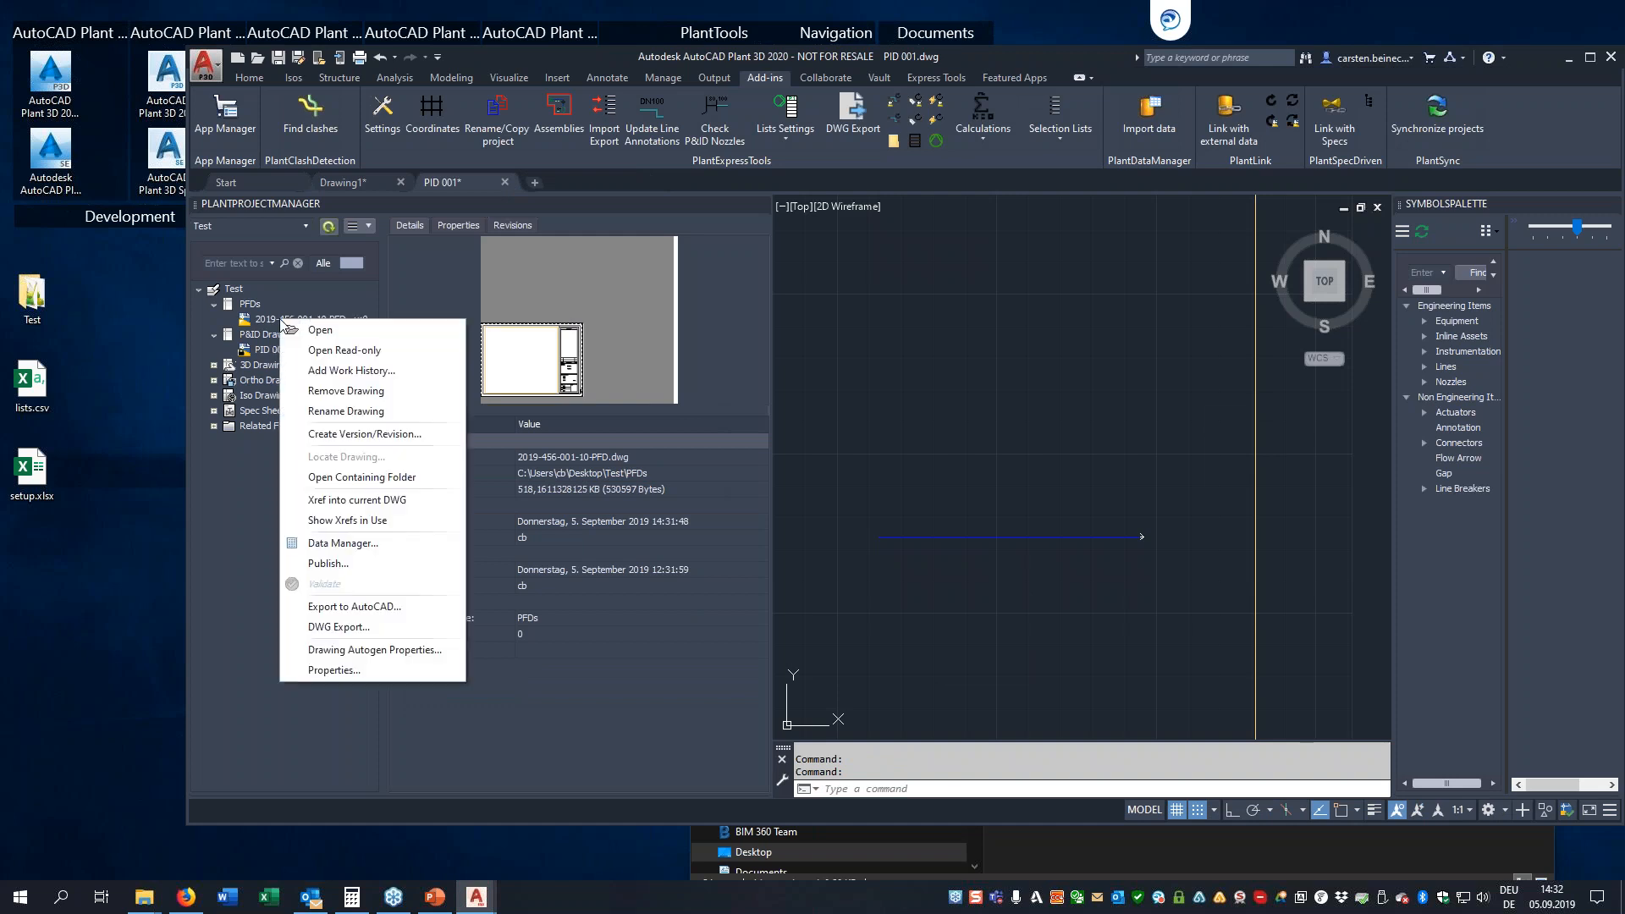
{"action": "left_click", "coordinate": [332, 435]}
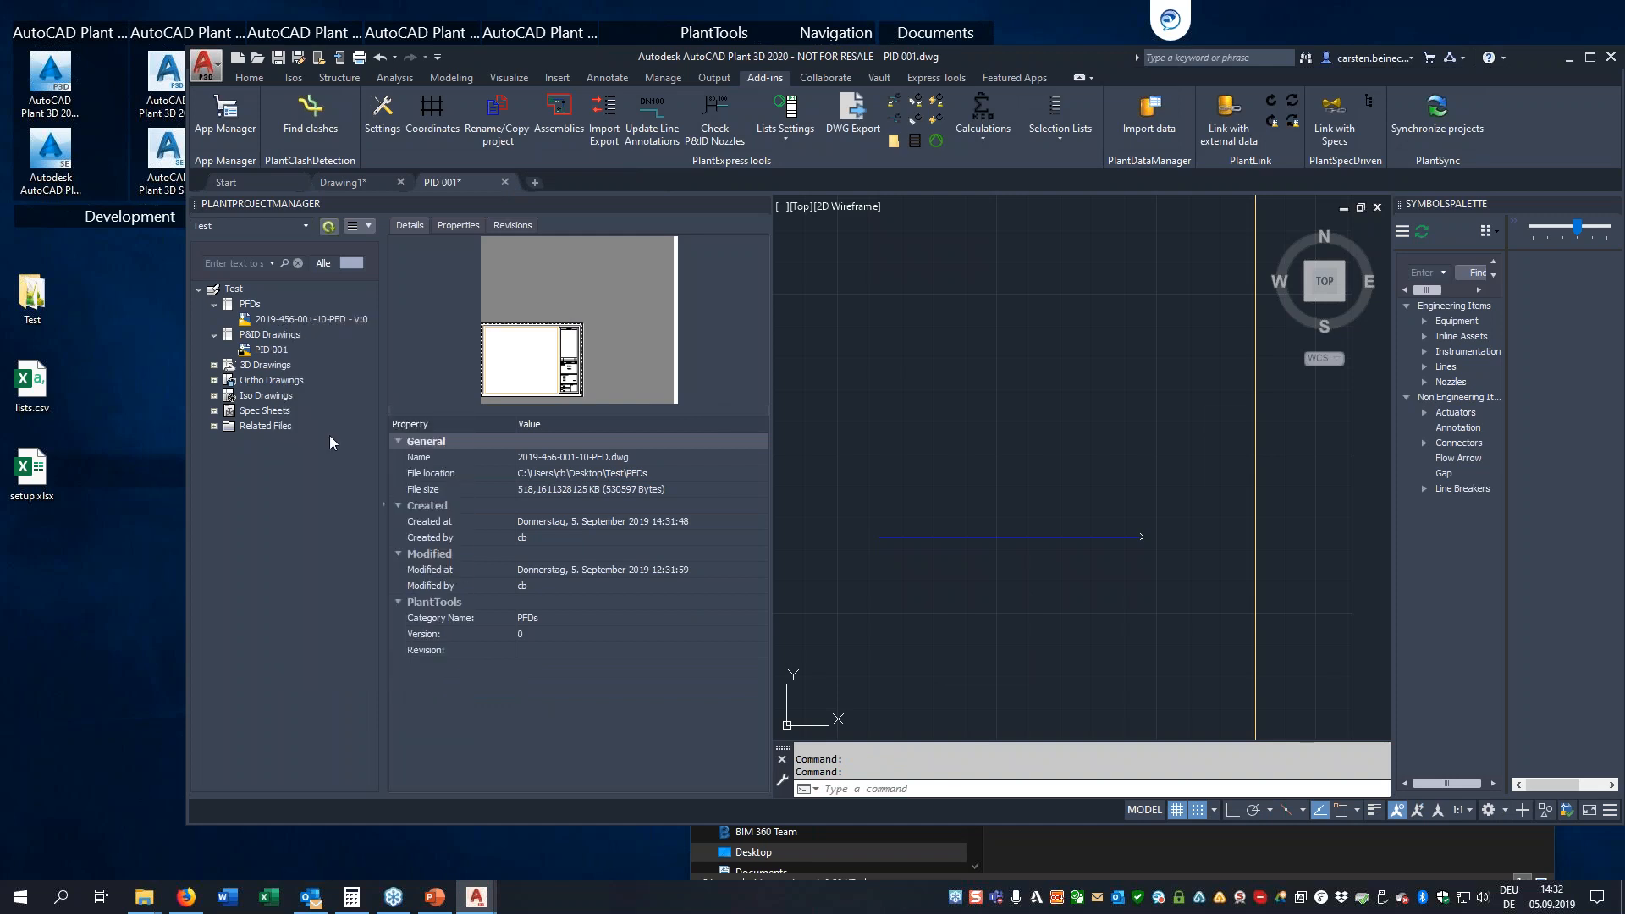
{"action": "left_click", "coordinate": [505, 418]}
{"action": "type", "text": "Chan"}
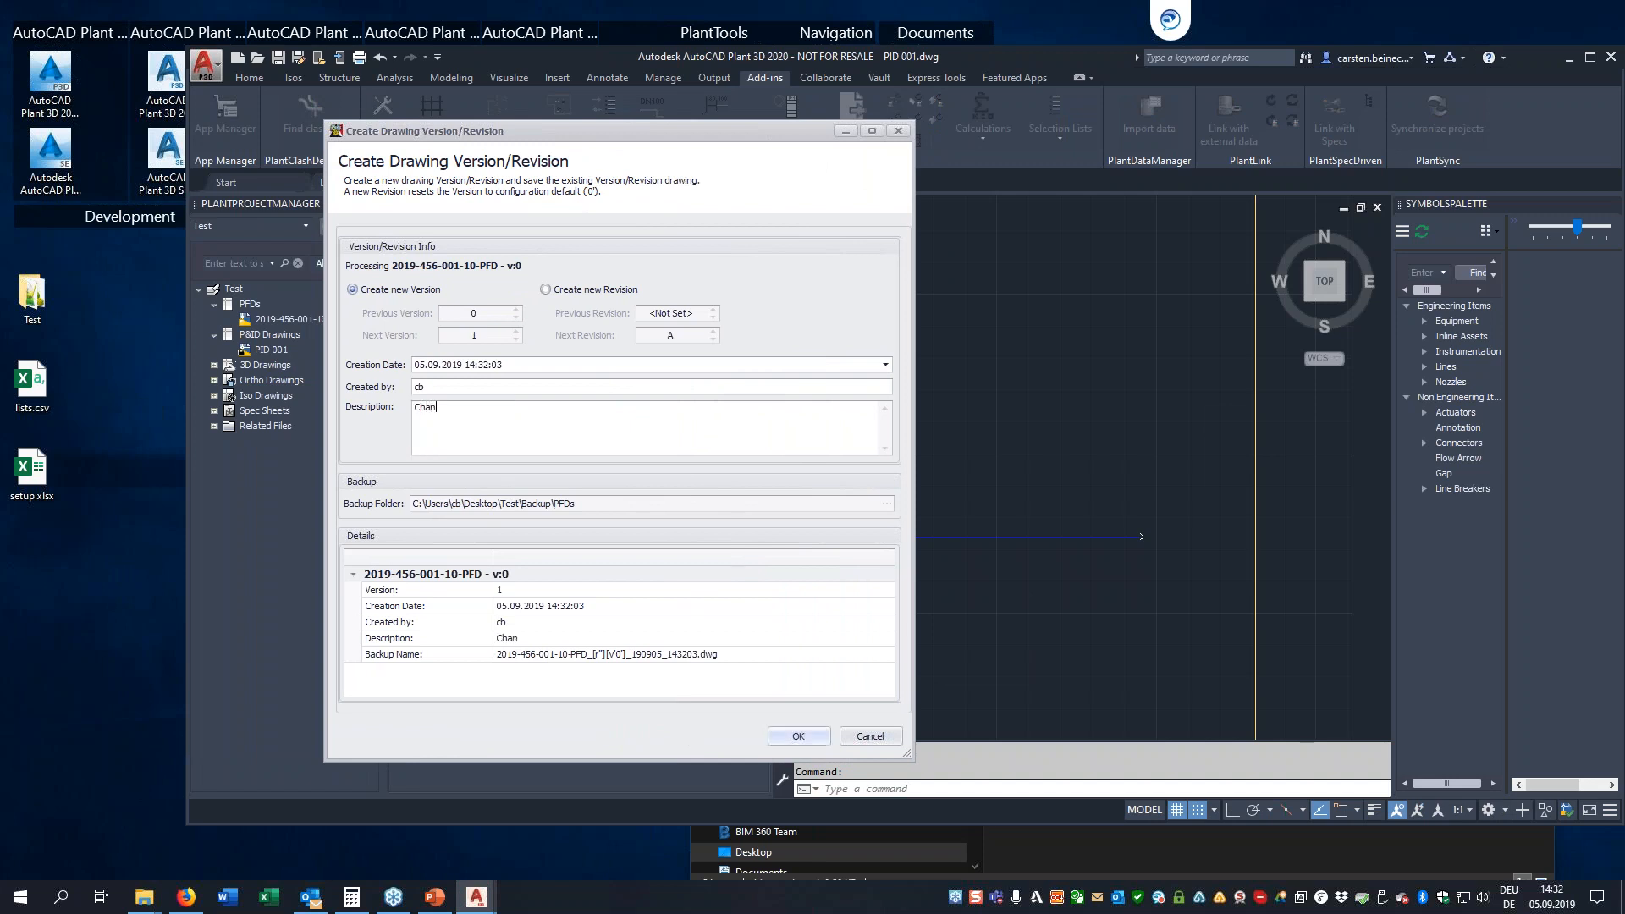
{"action": "type", "text": "ges made during"}
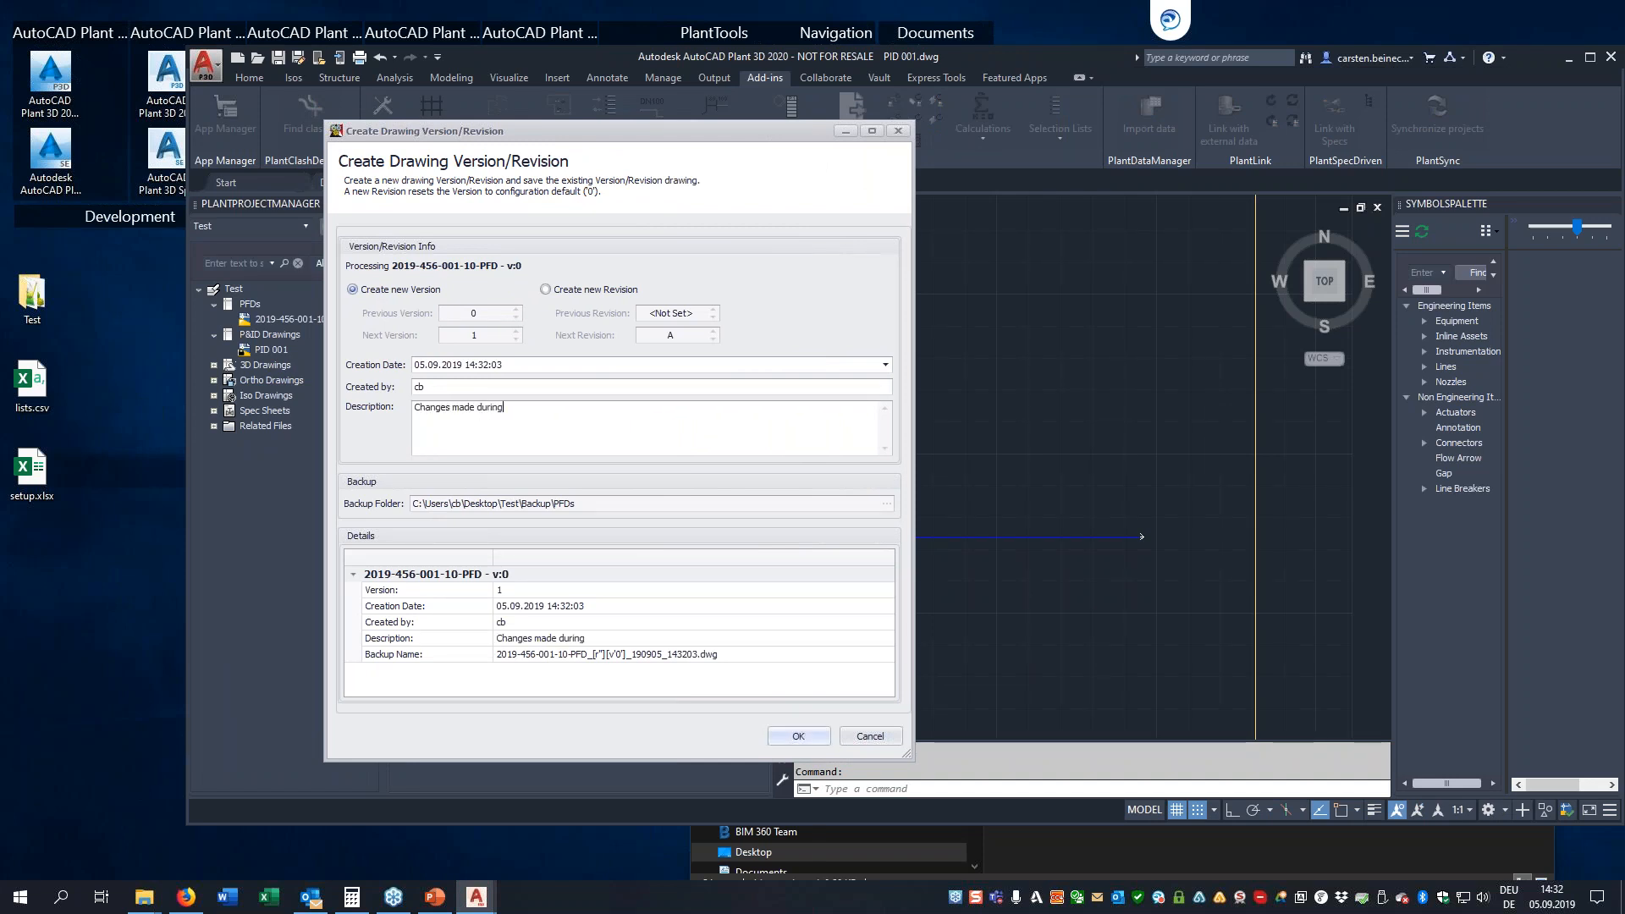
{"action": "type", "text": " demo"}
{"action": "left_click", "coordinate": [798, 736]}
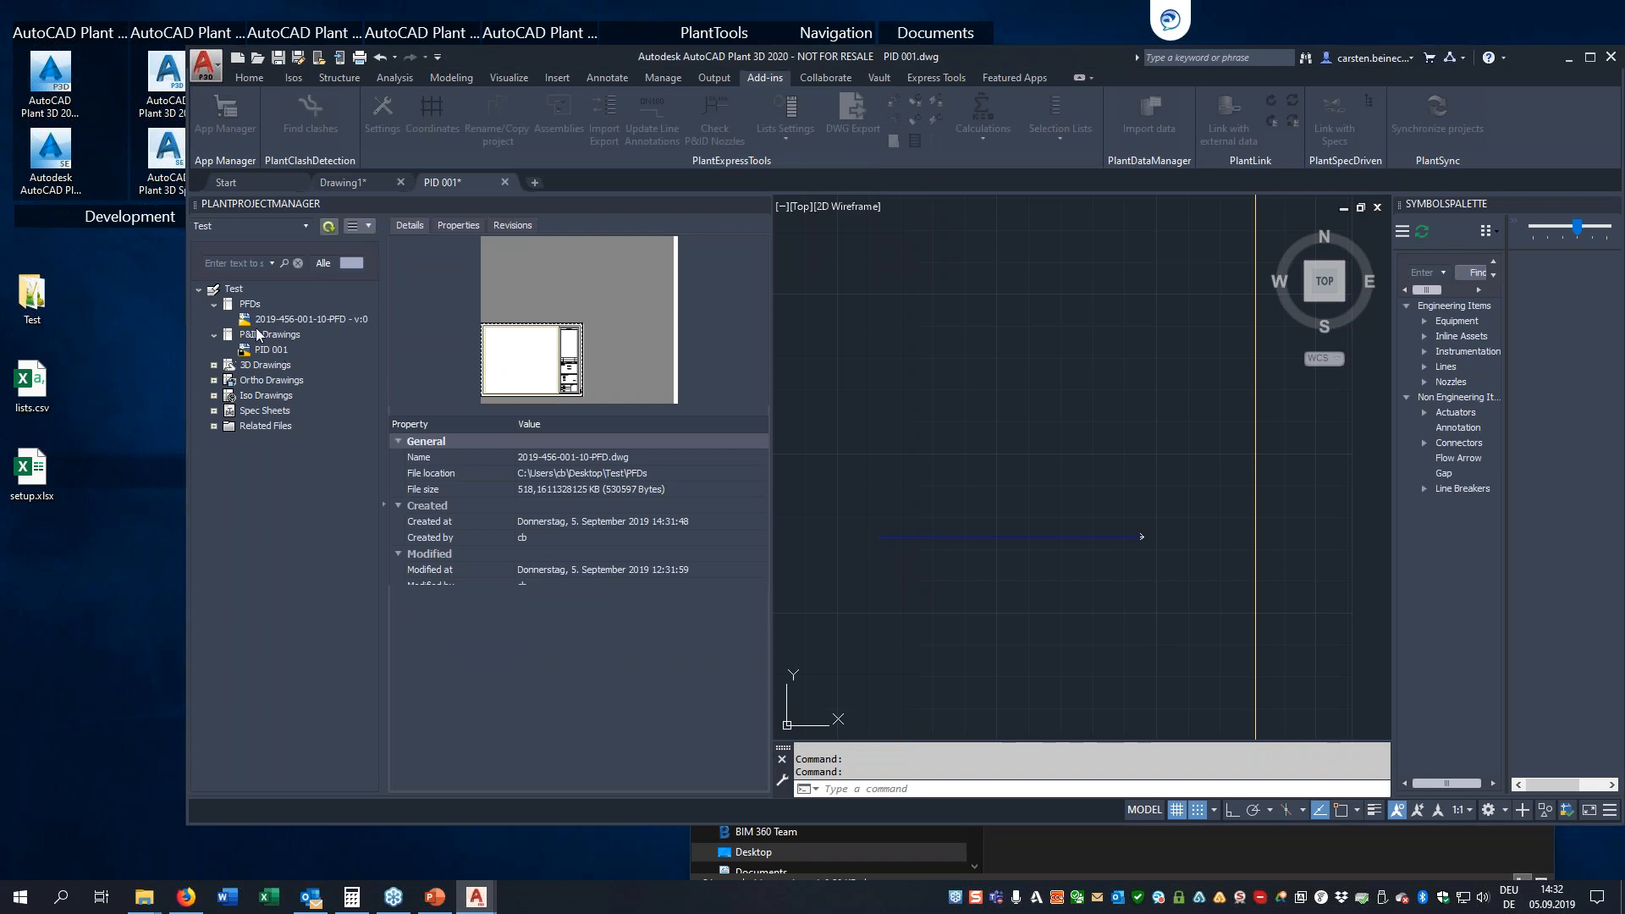
{"action": "left_click", "coordinate": [364, 323]}
{"action": "left_click", "coordinate": [515, 225]}
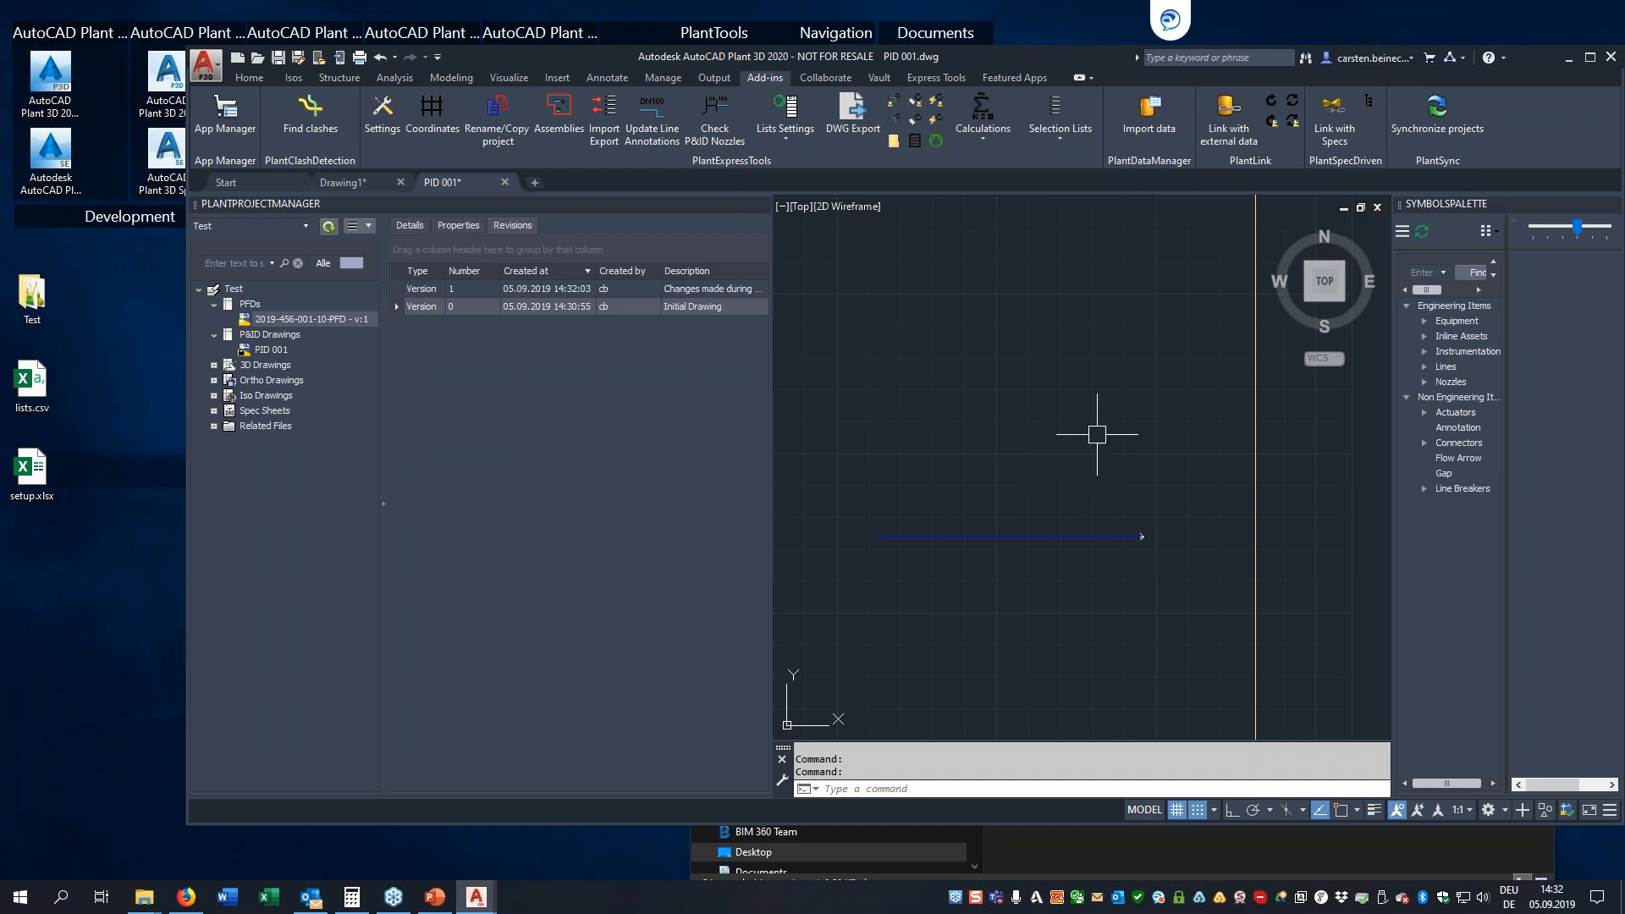
Open PlantSync for synchronizing projects and set its interface language to English
{"action": "left_click", "coordinate": [1441, 127]}
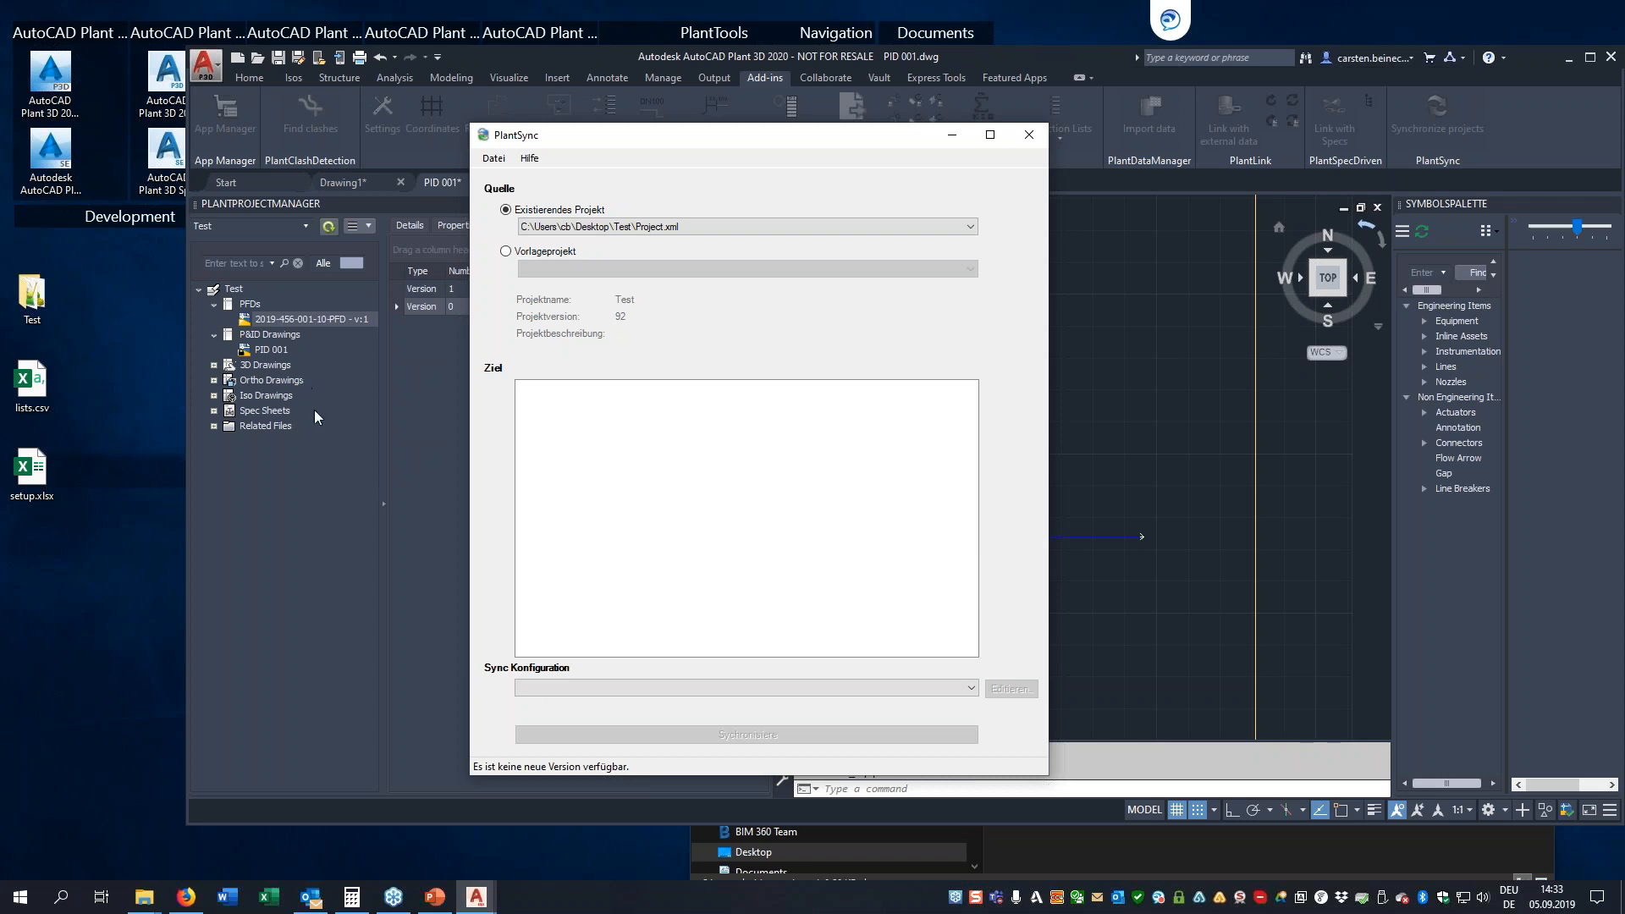
{"action": "right_click", "coordinate": [582, 425]}
{"action": "mouse_move", "coordinate": [636, 457]}
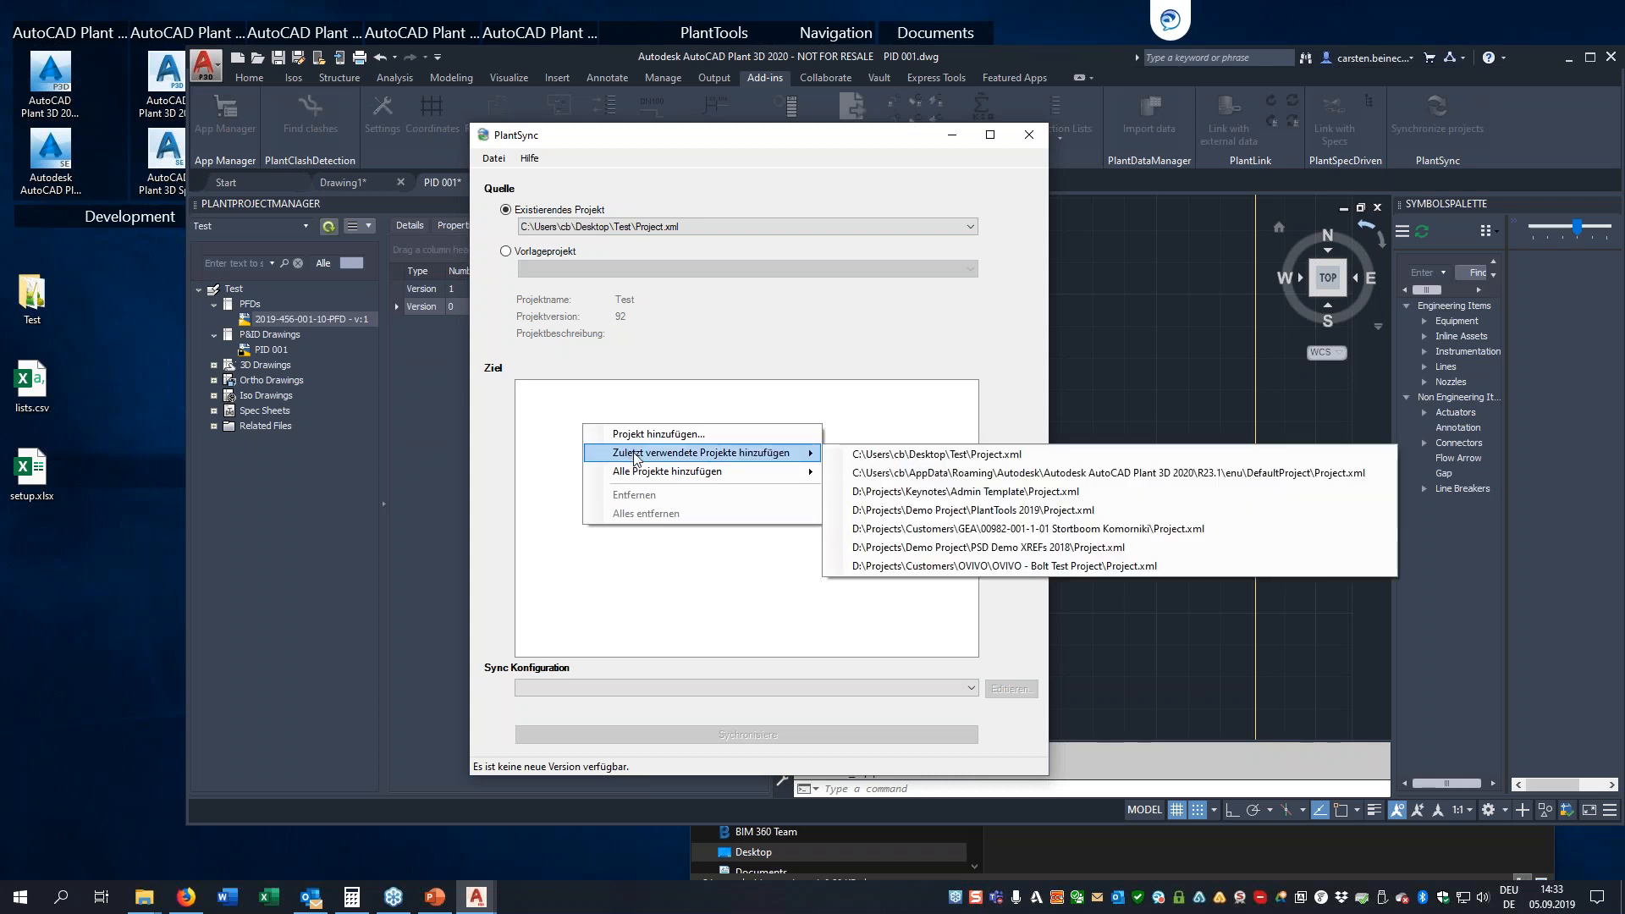
{"action": "left_click", "coordinate": [494, 158]}
{"action": "left_click", "coordinate": [505, 176]}
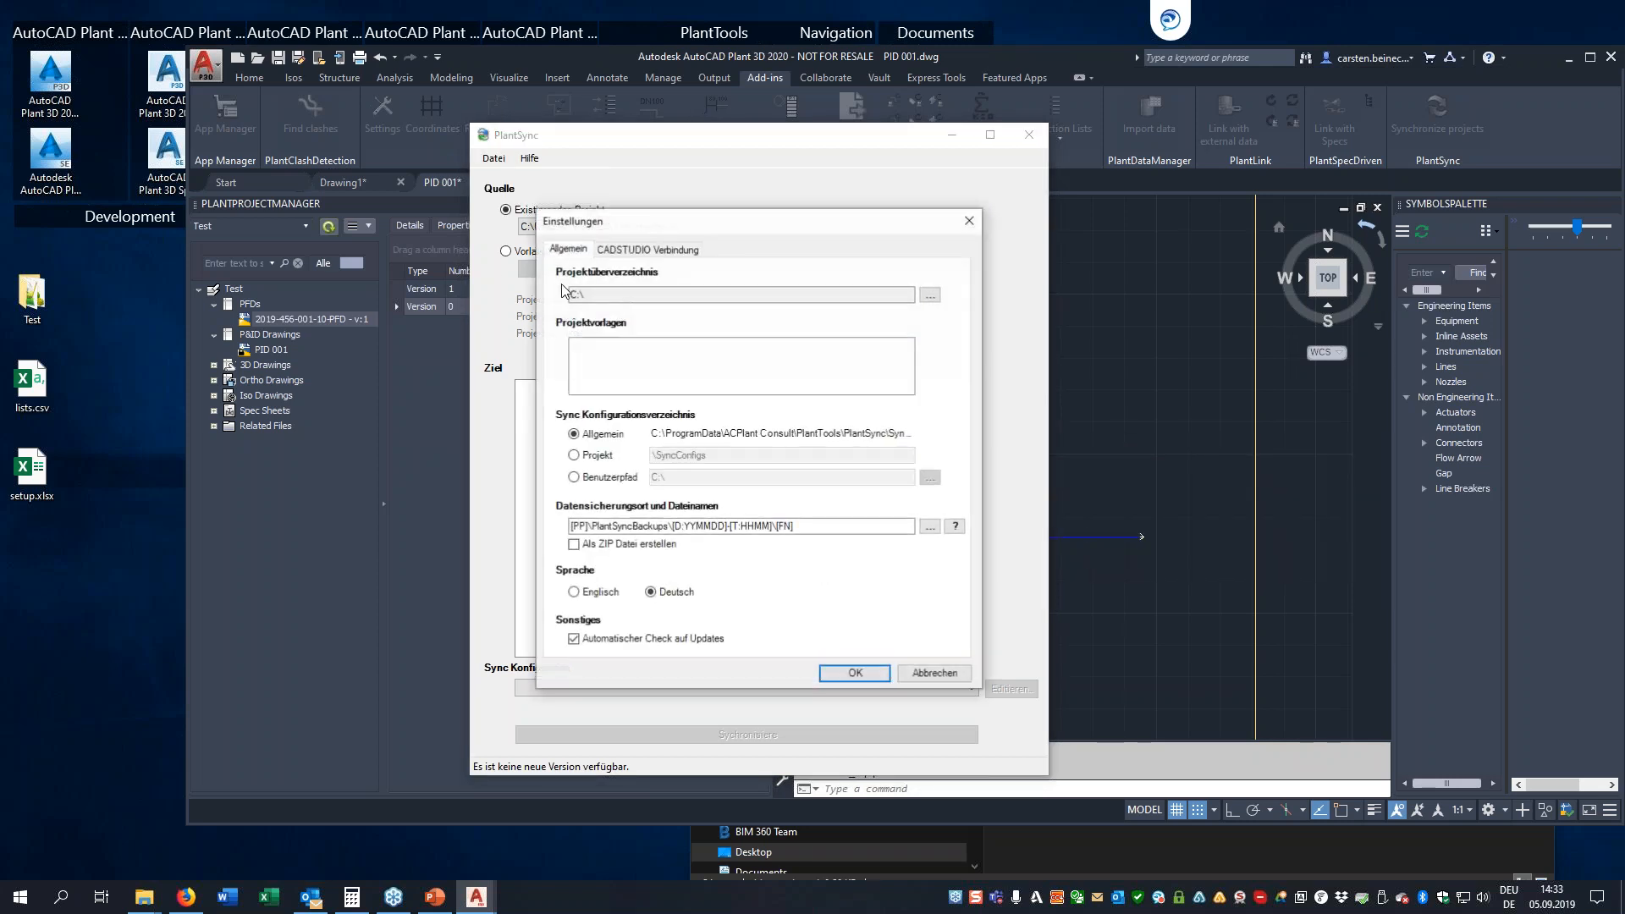
{"action": "left_click", "coordinate": [637, 593]}
{"action": "left_click", "coordinate": [865, 674]}
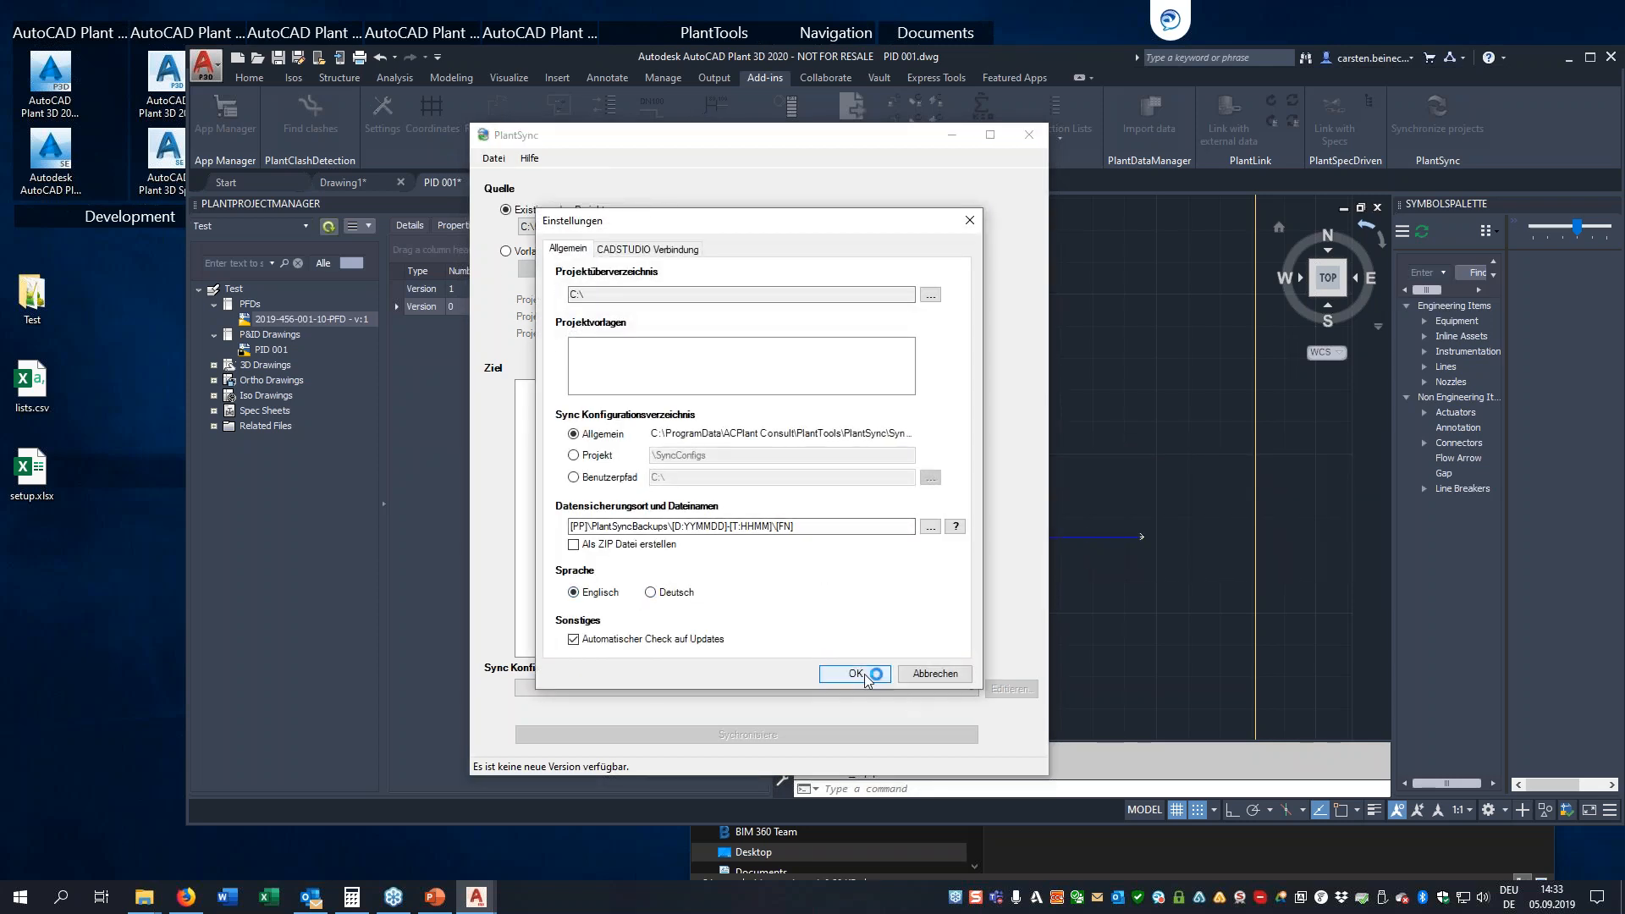
Add the recently used D:\Projects\Keynotes\Admin Template\Project.xml as sync target and choose Sync Configuration1
{"action": "right_click", "coordinate": [591, 433]}
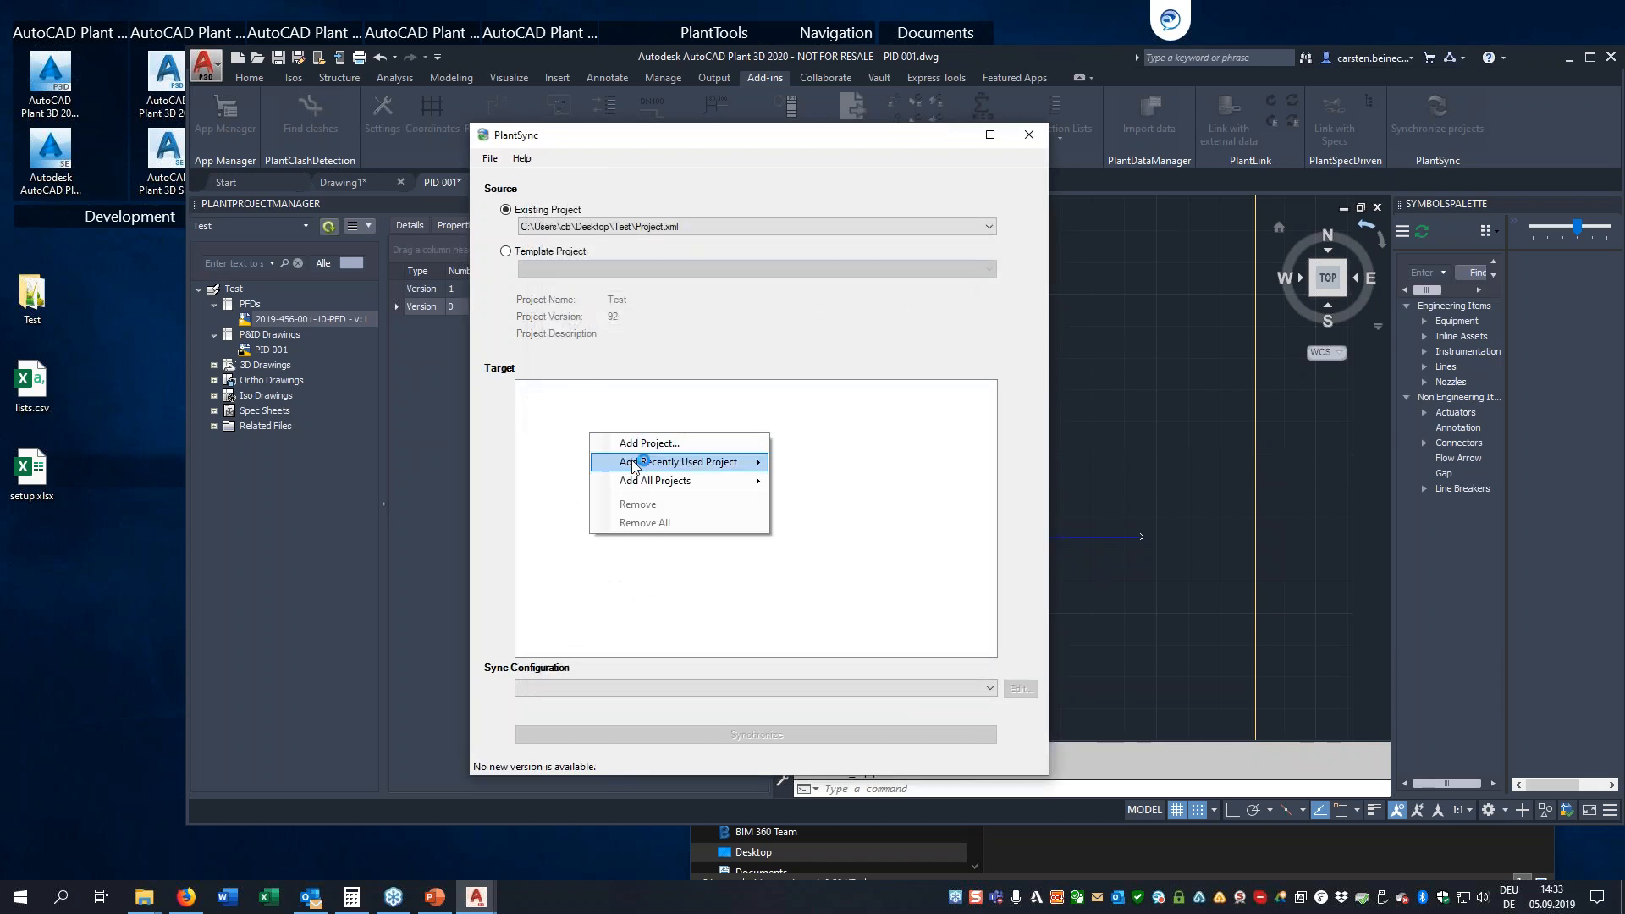
{"action": "mouse_move", "coordinate": [635, 464]}
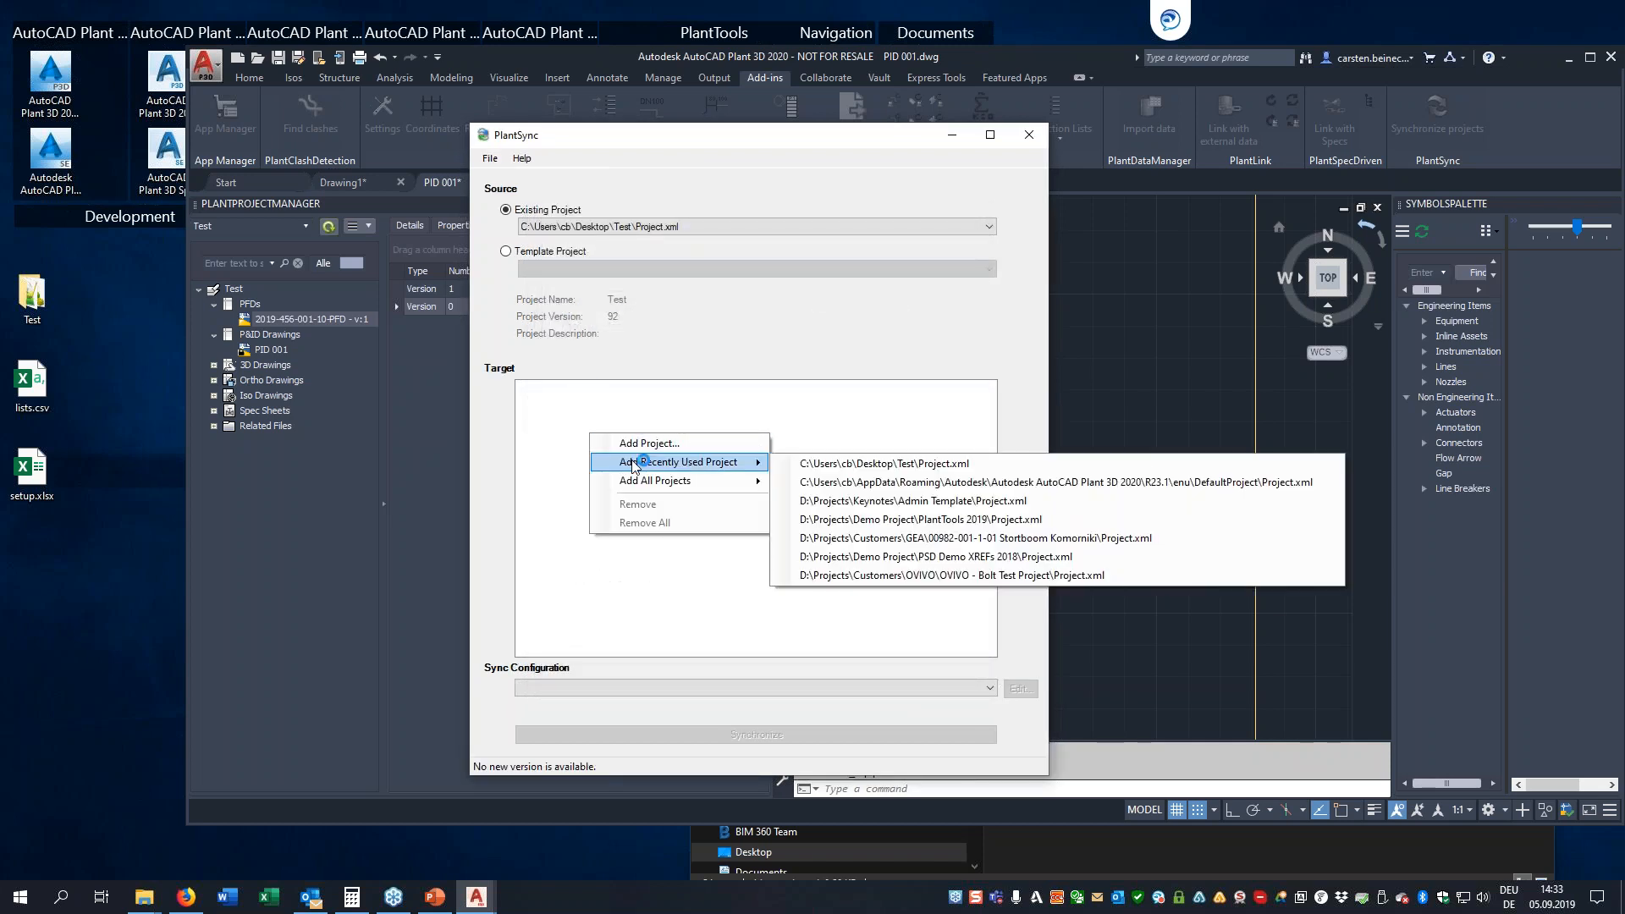
{"action": "left_click", "coordinate": [940, 502]}
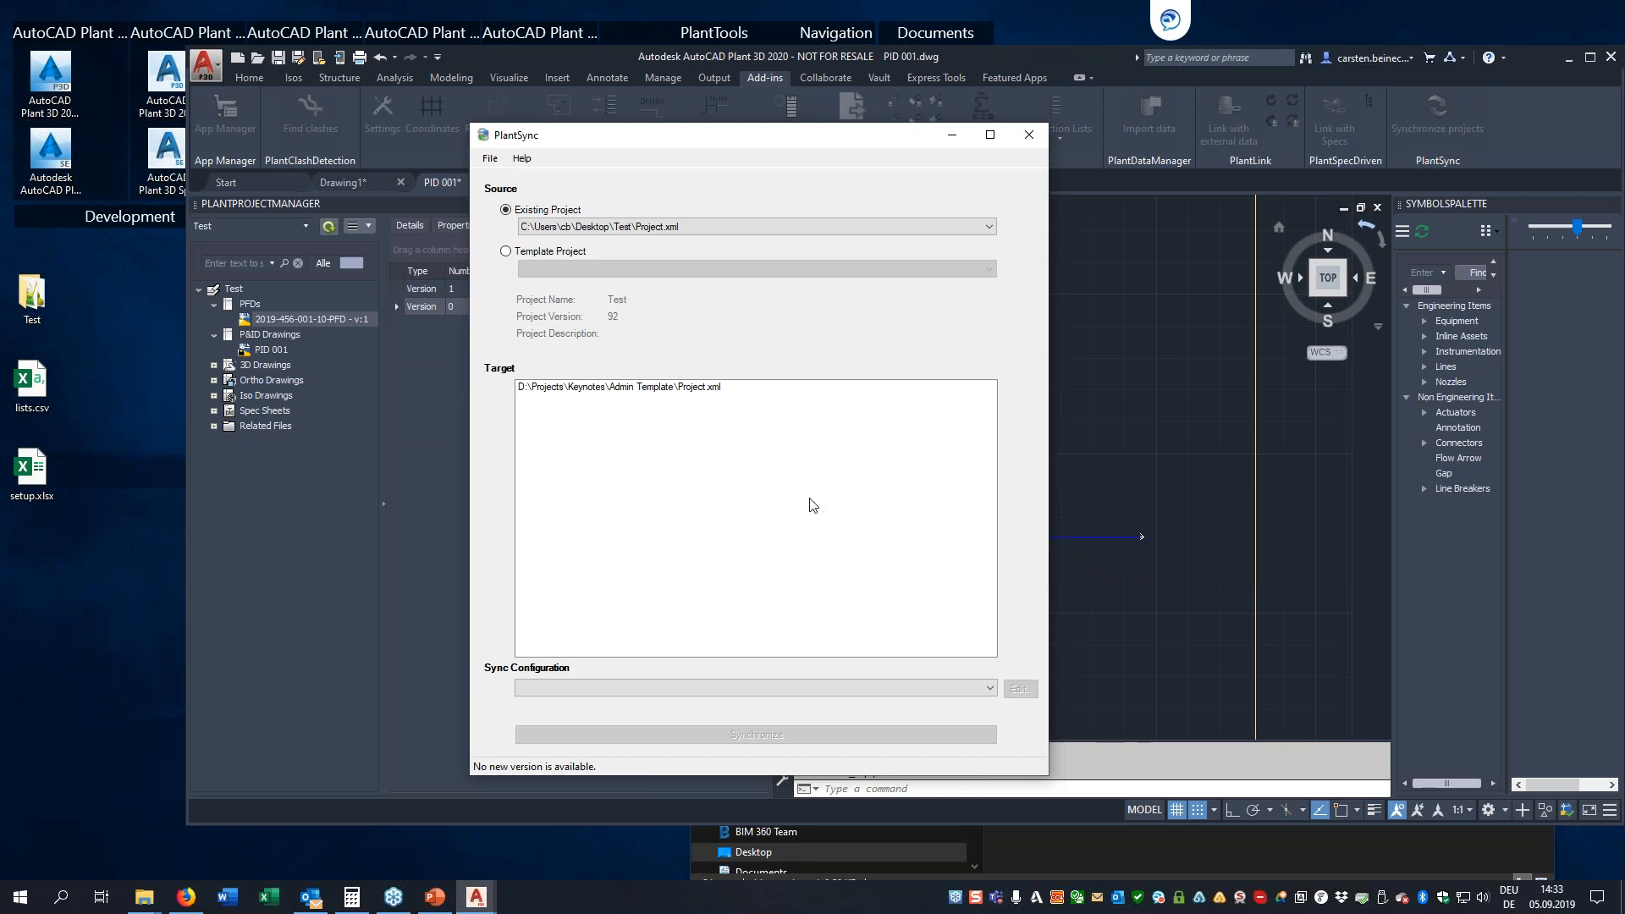
{"action": "left_click", "coordinate": [735, 689]}
{"action": "left_click", "coordinate": [736, 715]}
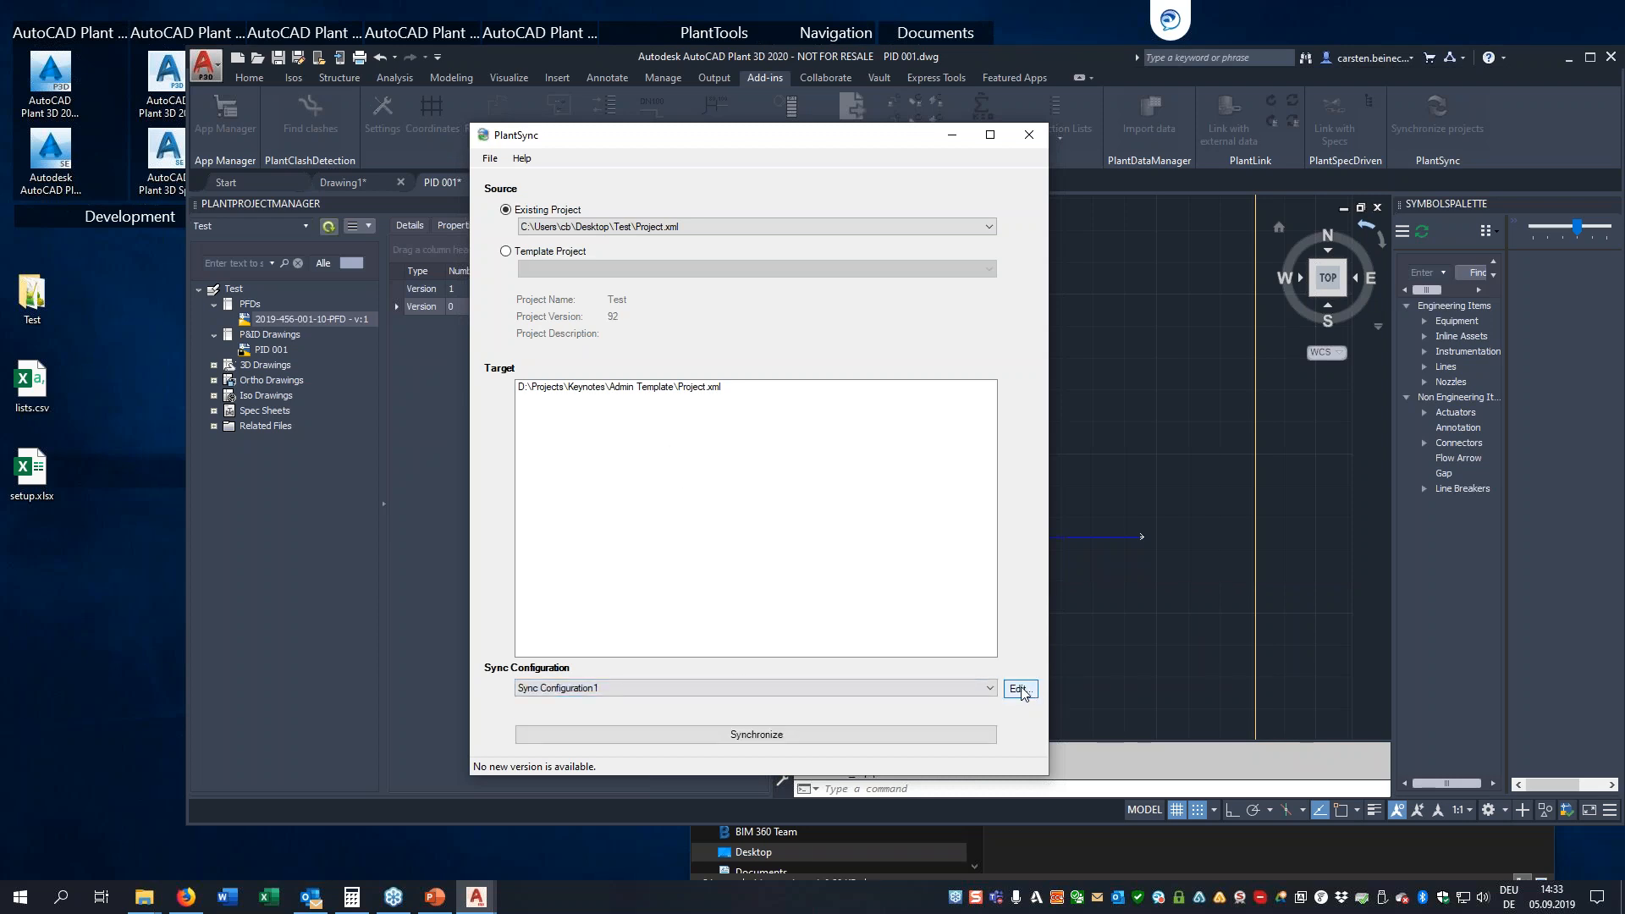
Edit the sync configuration's P&ID Classes so properties missing from the source are not removed and existing property attributes are not overwritten
{"action": "left_click", "coordinate": [1019, 689]}
{"action": "left_click", "coordinate": [526, 420]}
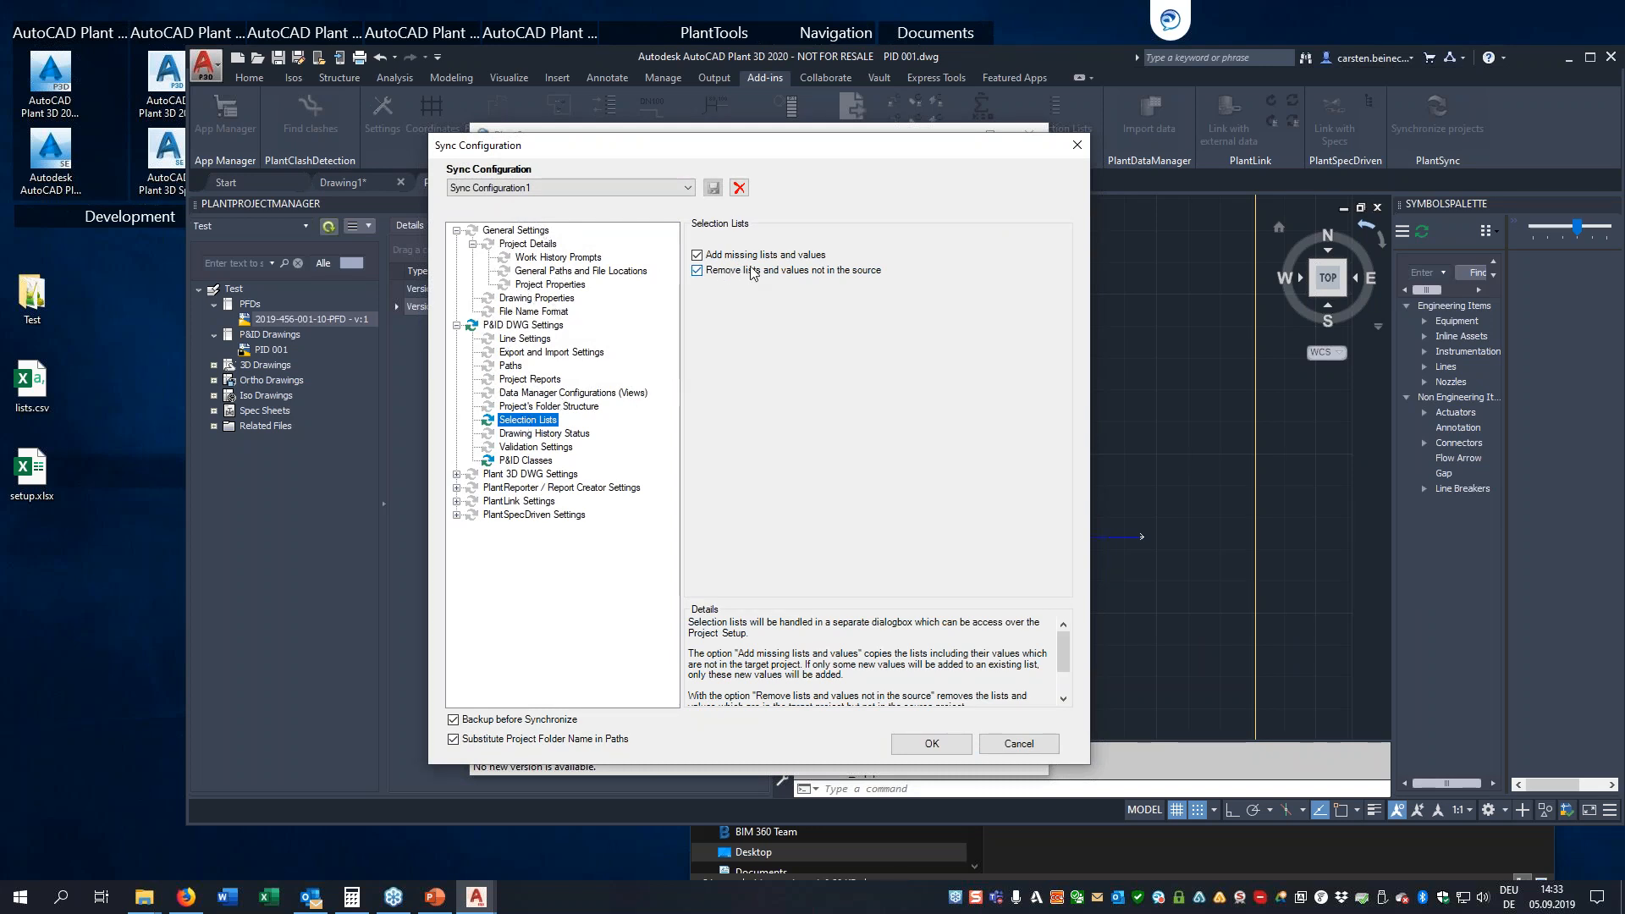
{"action": "left_click", "coordinate": [517, 461]}
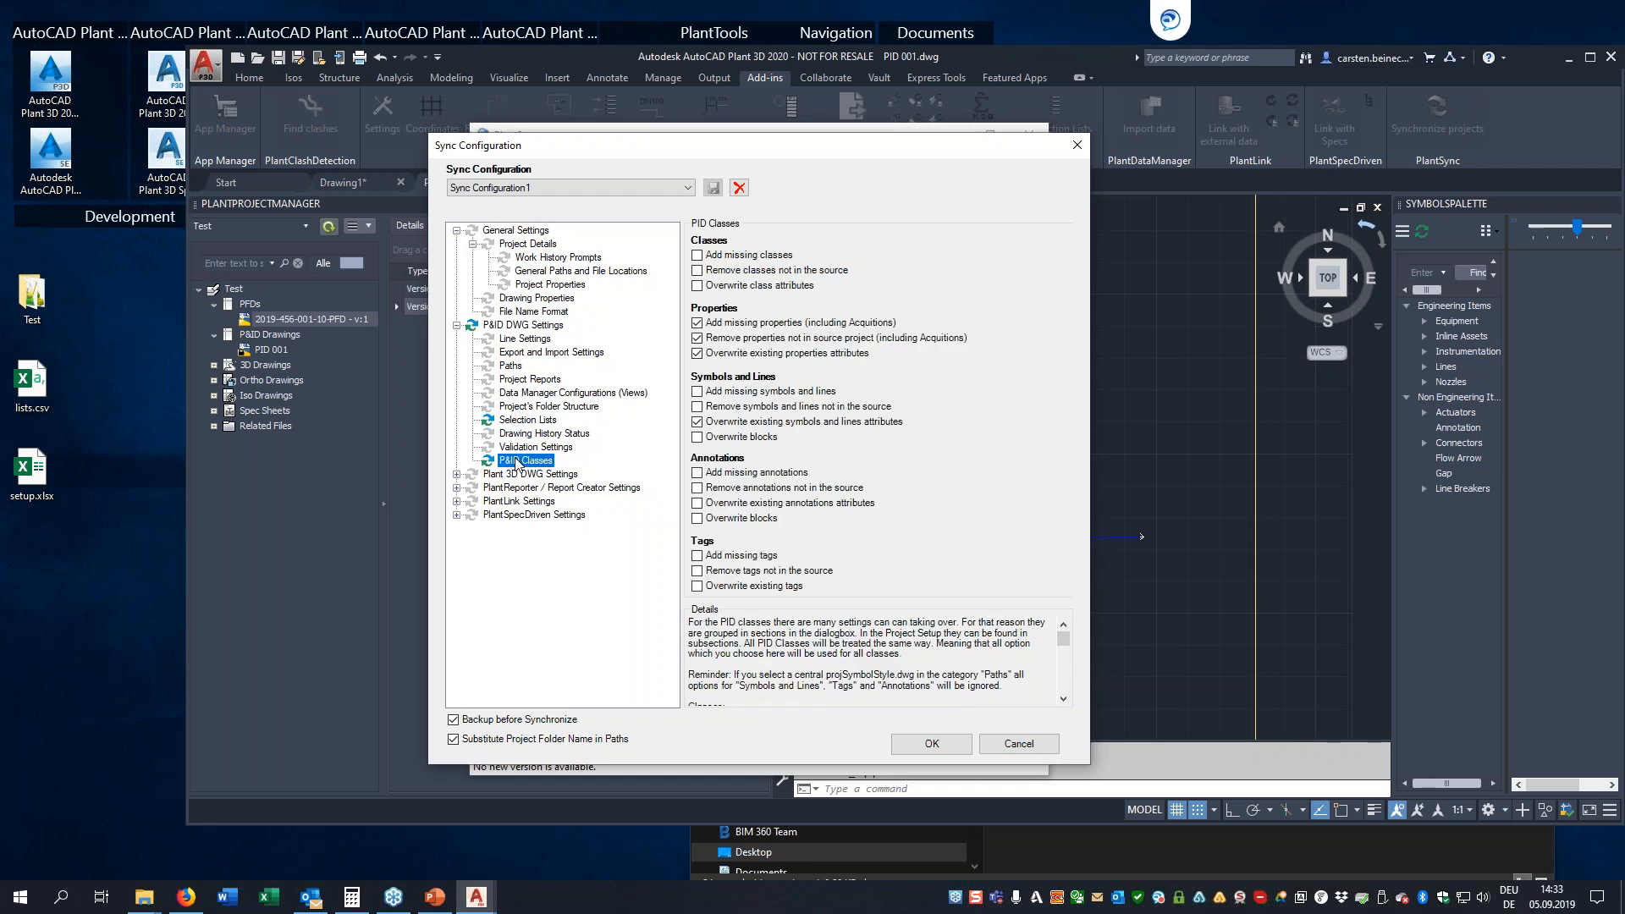
{"action": "left_click", "coordinate": [697, 337]}
{"action": "left_click", "coordinate": [699, 354]}
{"action": "left_click", "coordinate": [931, 743]}
Start the synchronization and examine the pending differences in the Status and Services selection lists
{"action": "left_click", "coordinate": [699, 729]}
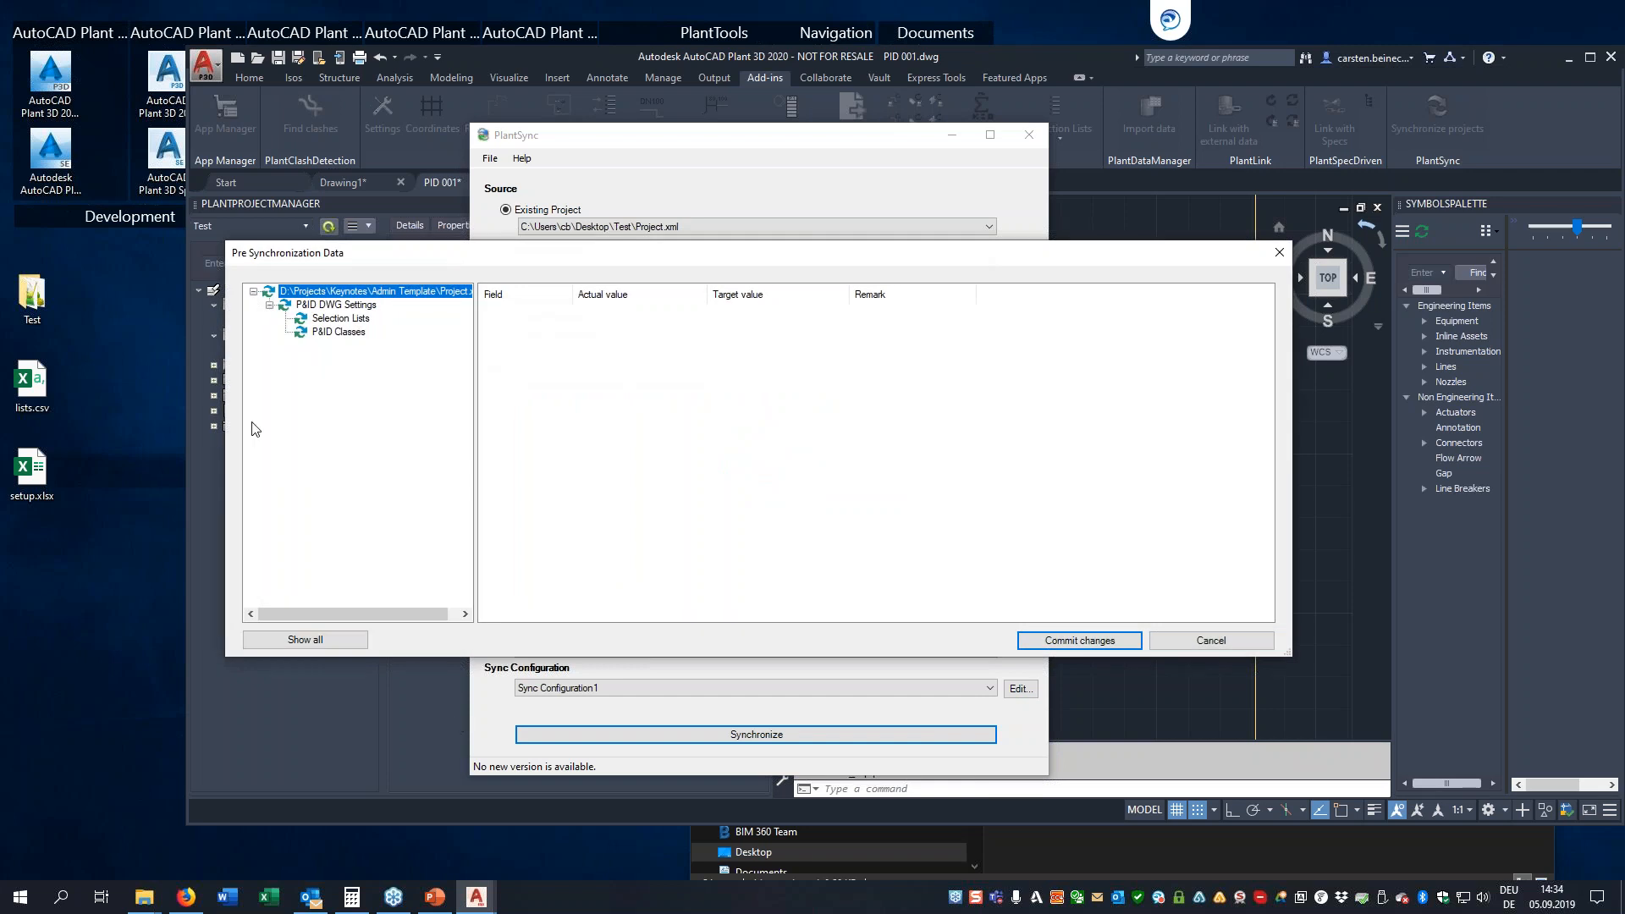
{"action": "left_click", "coordinate": [337, 320]}
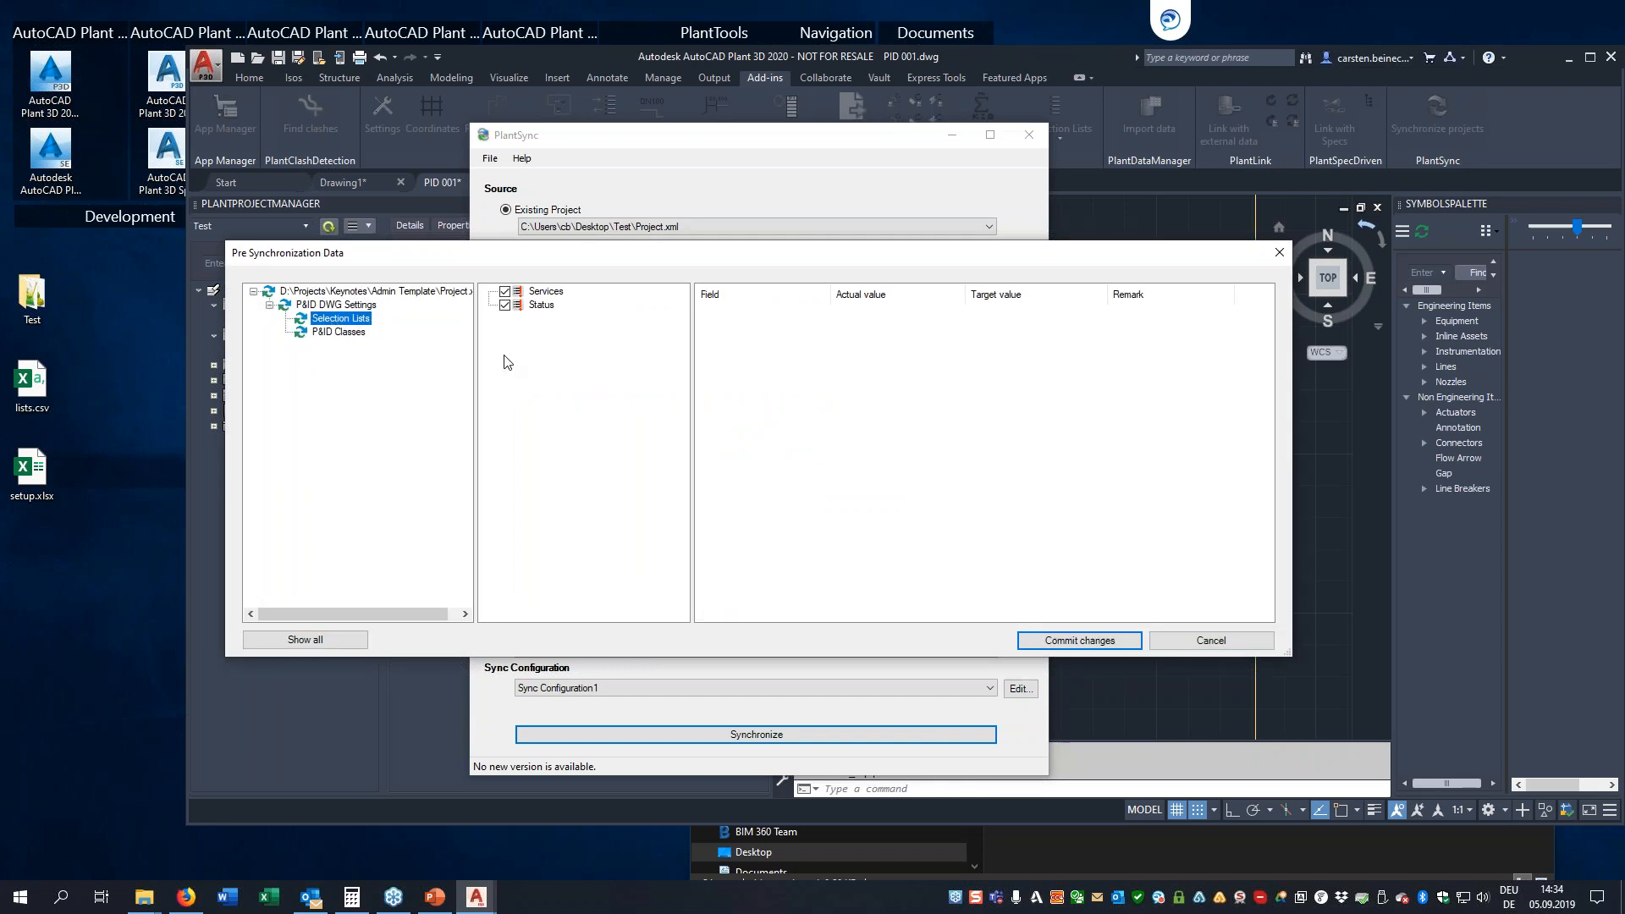
{"action": "left_click", "coordinate": [542, 305]}
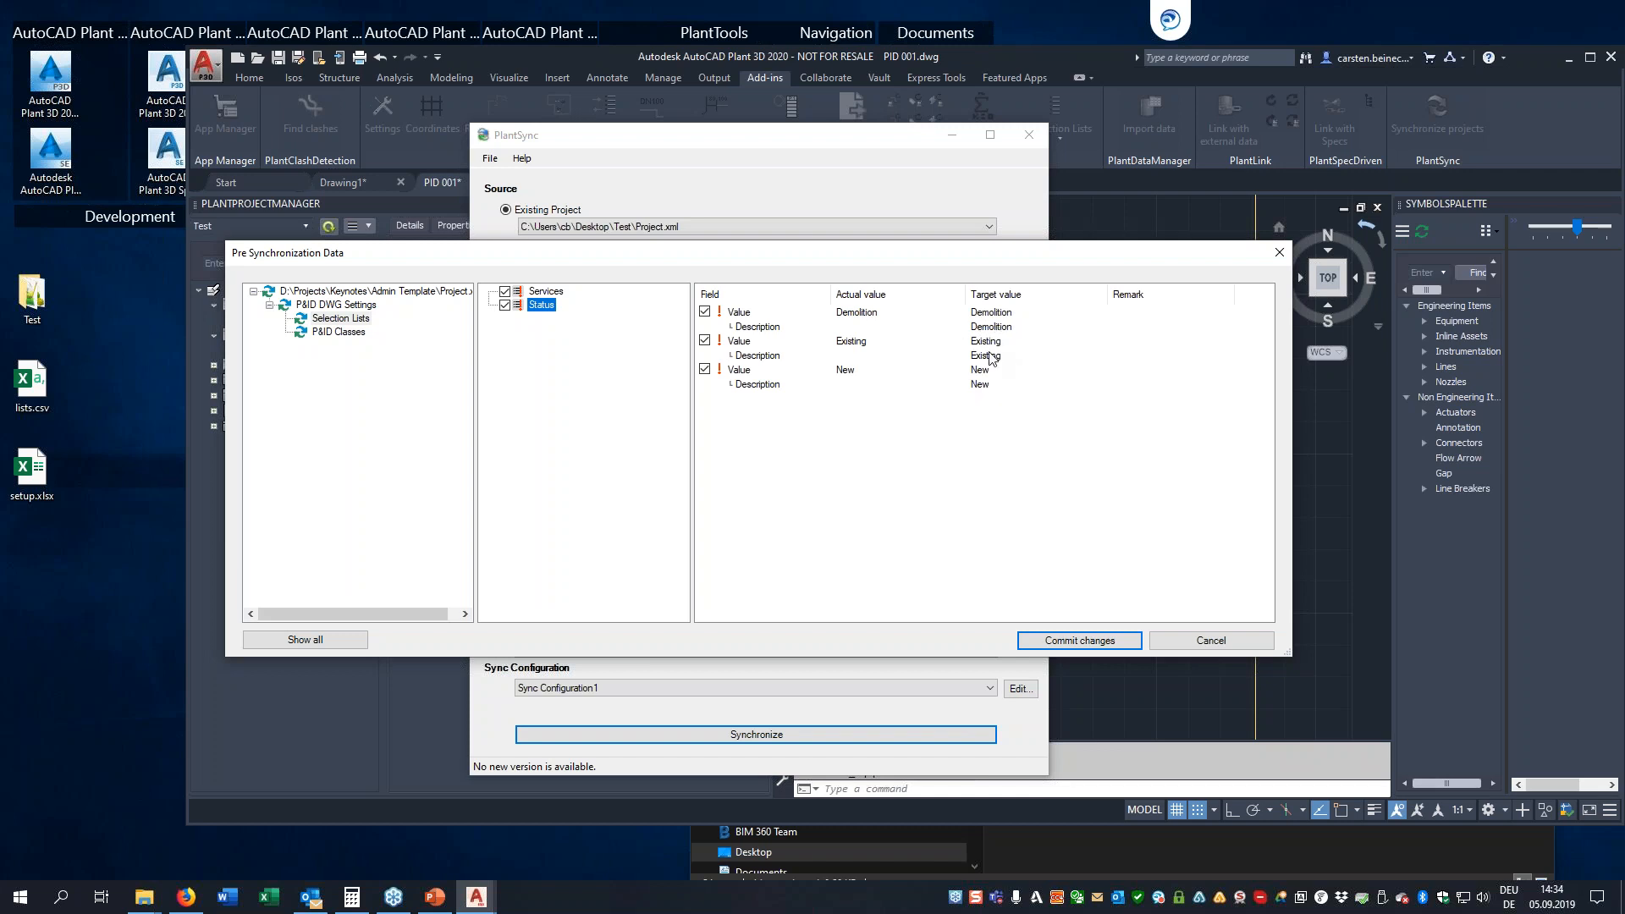
{"action": "left_click", "coordinate": [553, 294]}
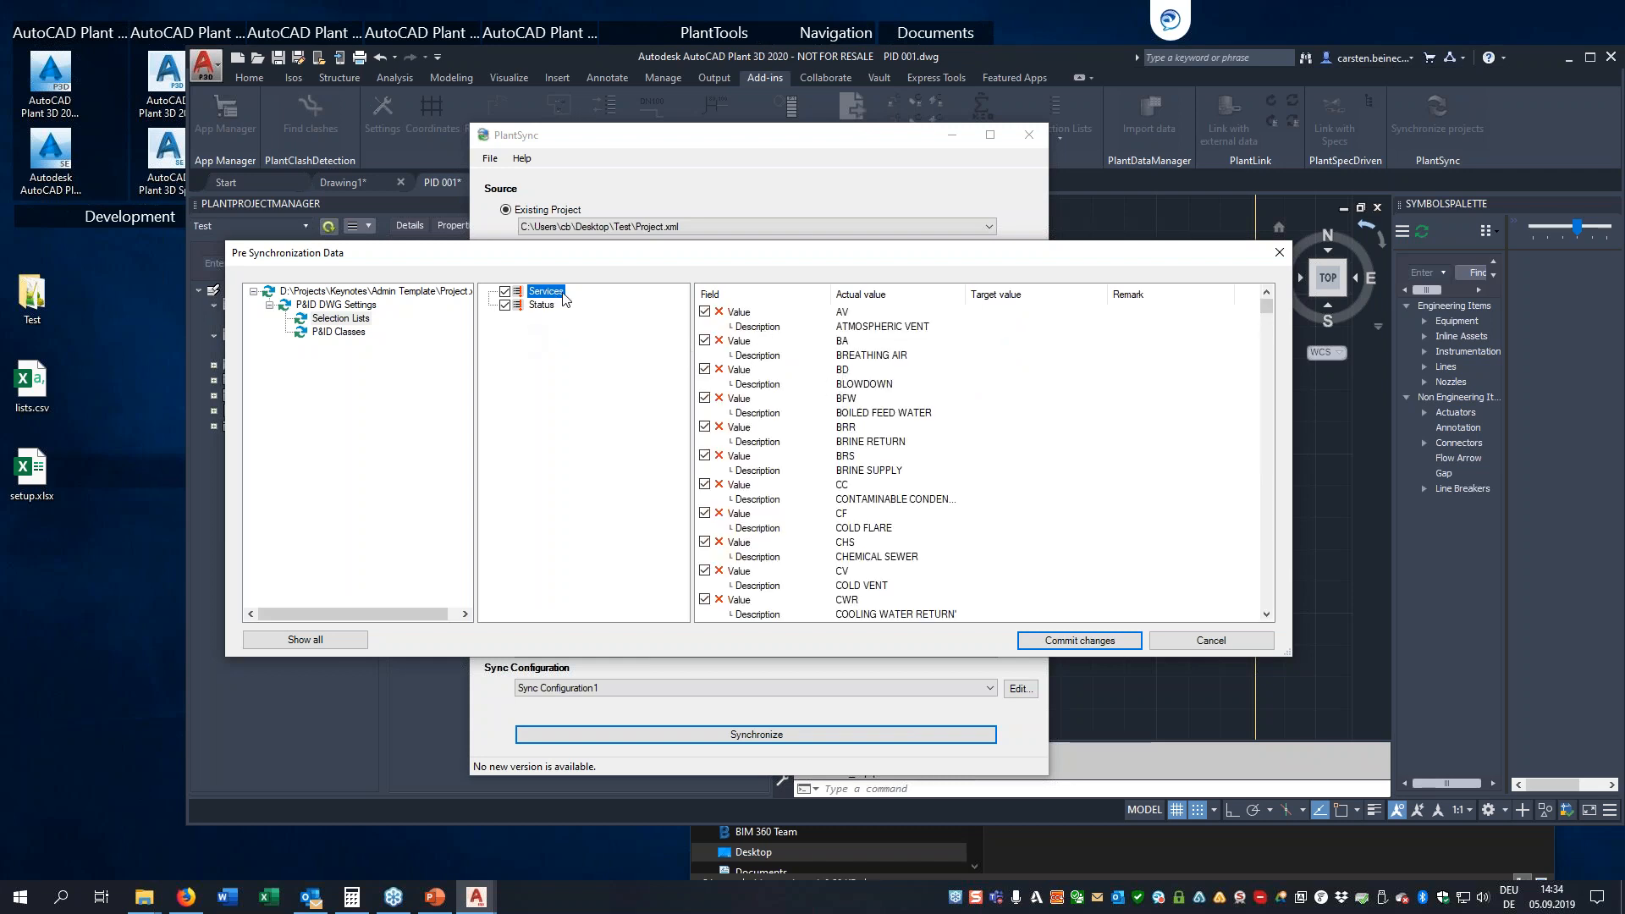
{"action": "scroll", "coordinate": [859, 347], "scroll_direction": "down", "scroll_amount": 3}
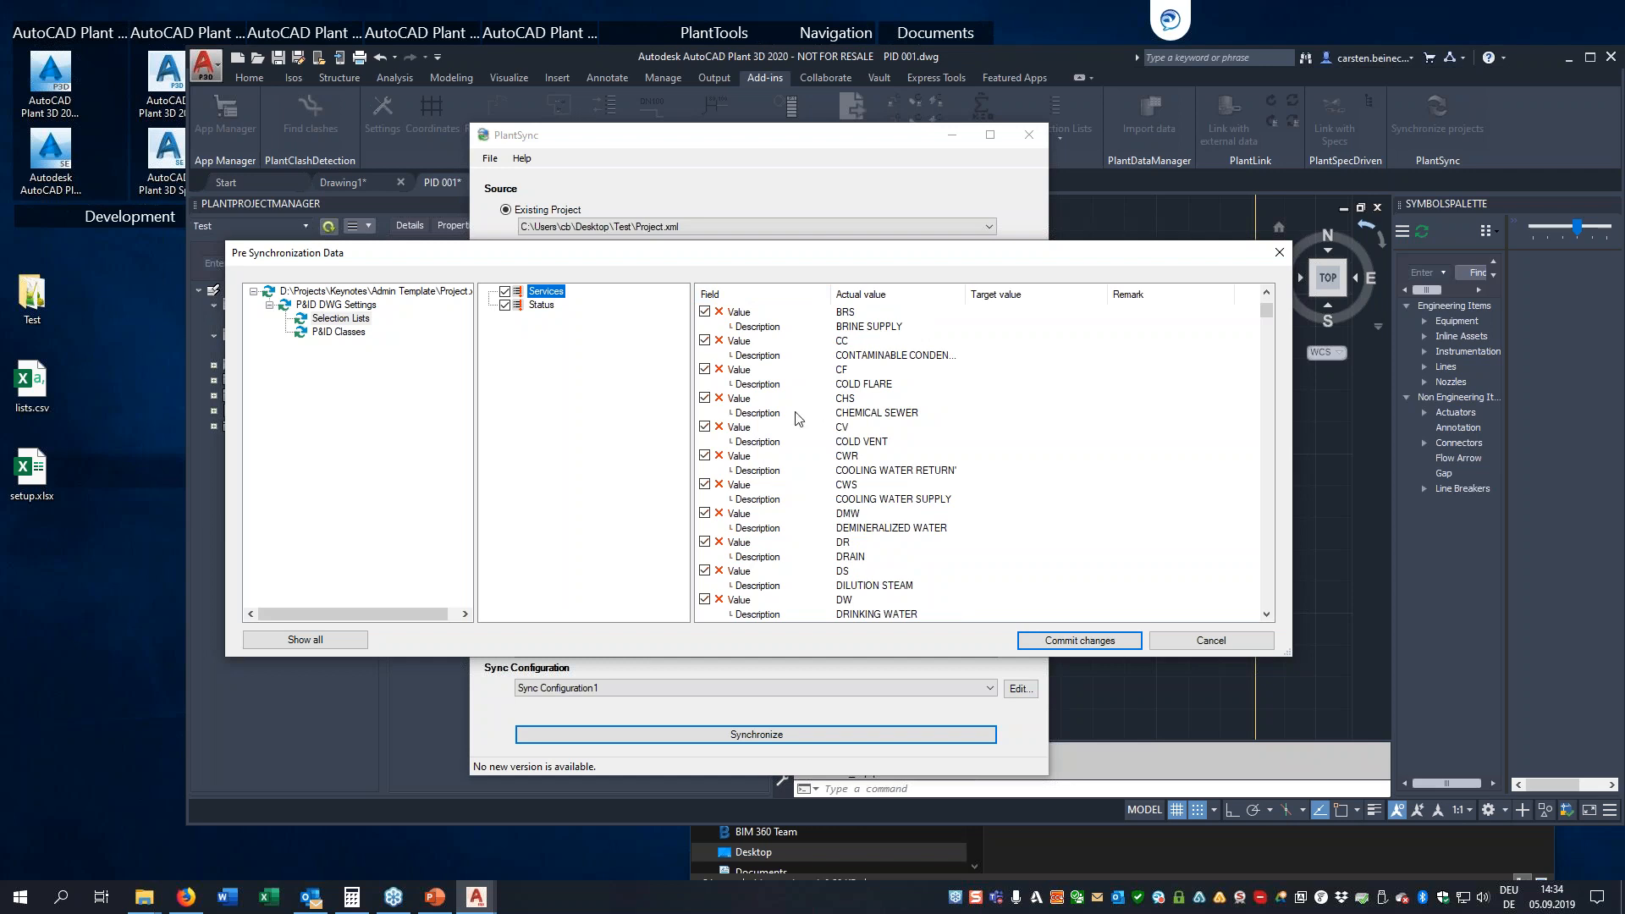
Review the pending value removals and additions for the Services selection list through to its last entry
{"action": "scroll", "coordinate": [865, 419], "scroll_direction": "down", "scroll_amount": 10}
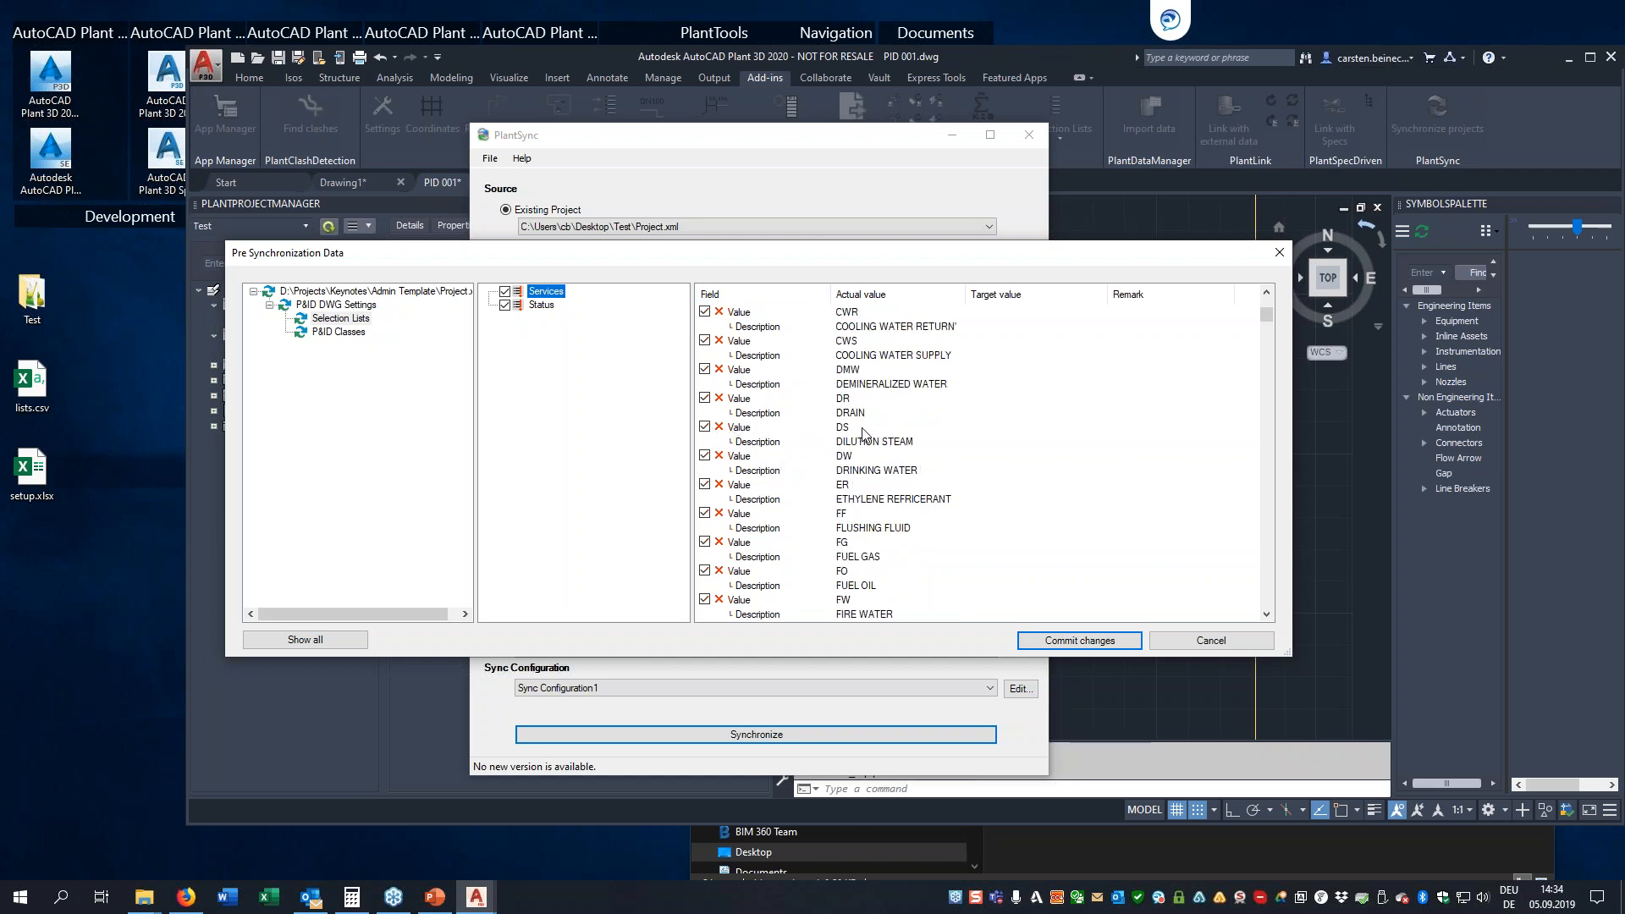
{"action": "scroll", "coordinate": [865, 438], "scroll_direction": "down", "scroll_amount": 5}
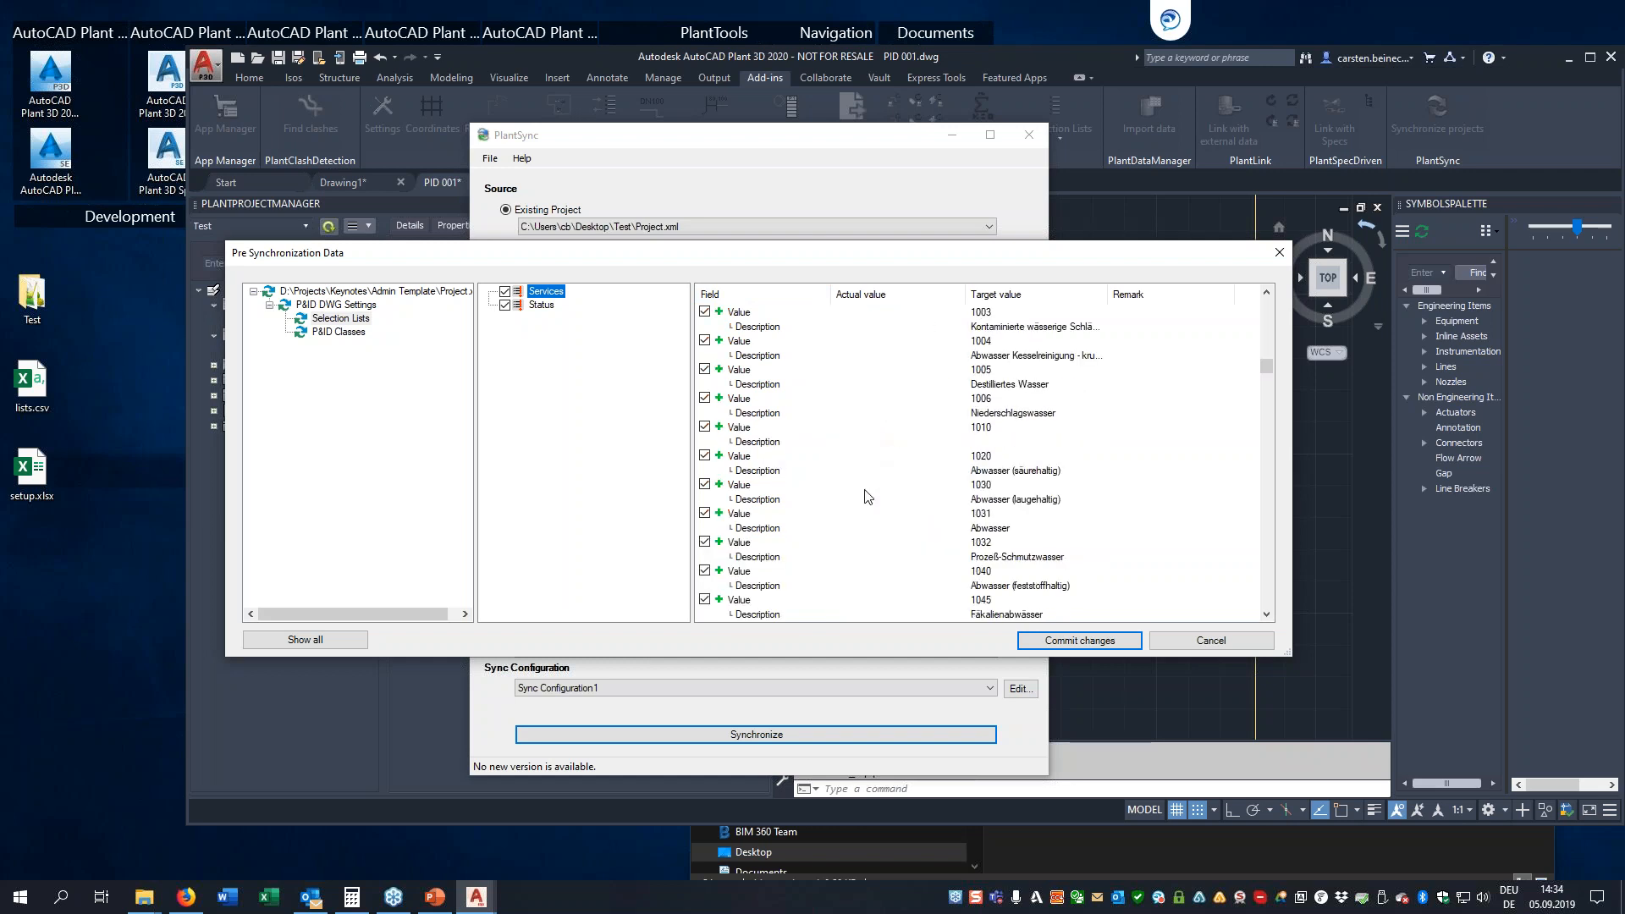
{"action": "scroll", "coordinate": [872, 491], "scroll_direction": "down", "scroll_amount": 8}
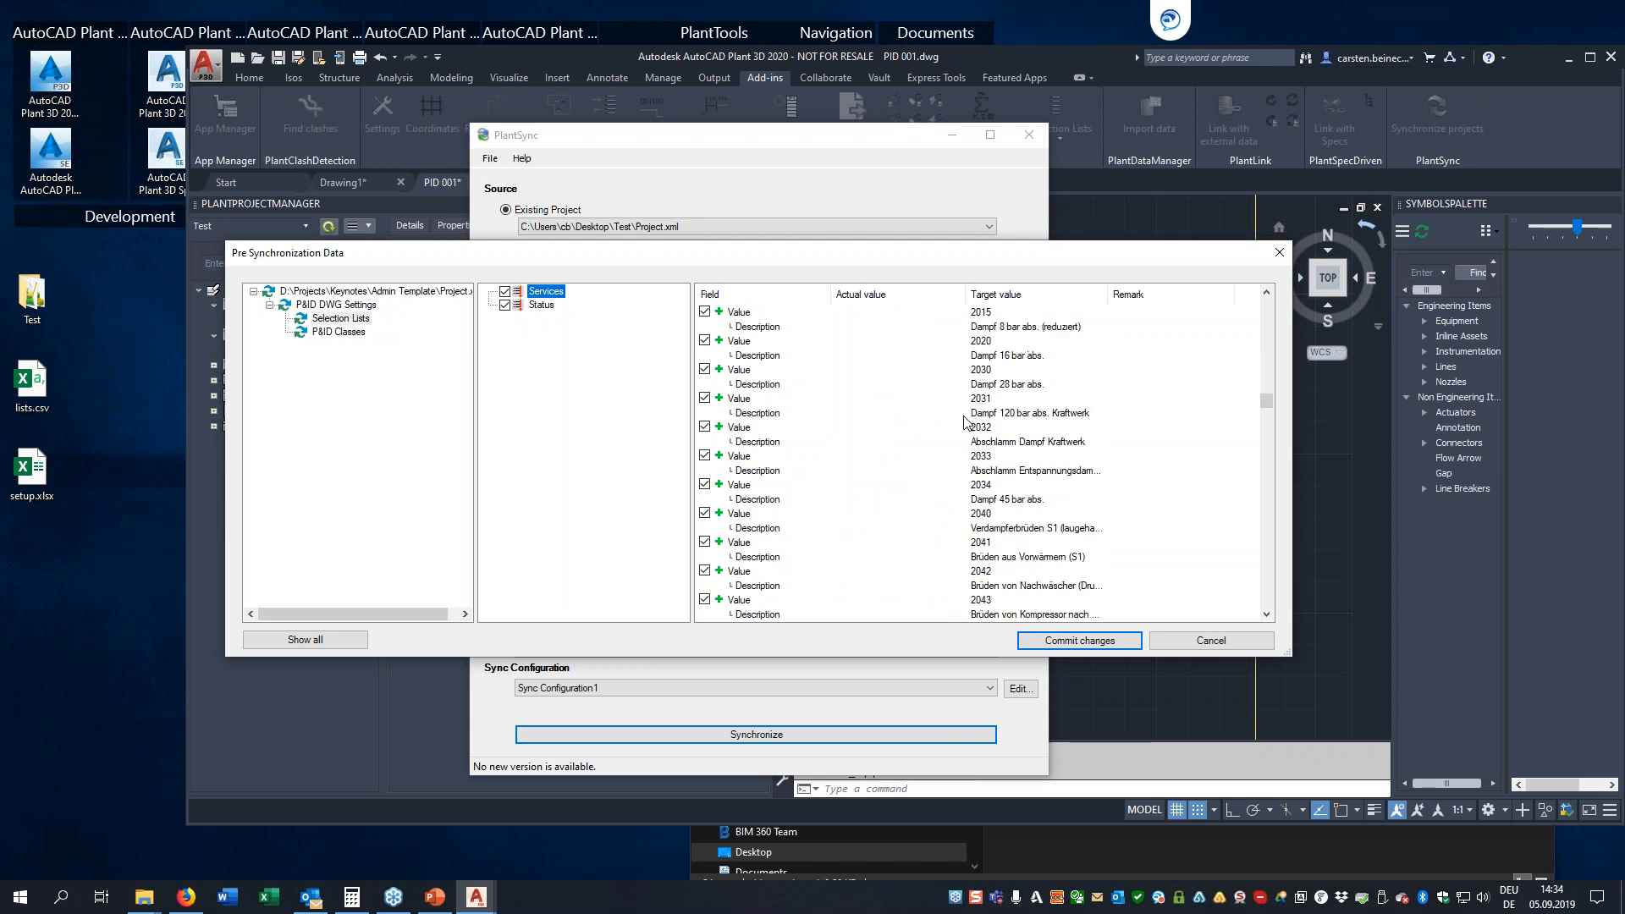
{"action": "scroll", "coordinate": [965, 432], "scroll_direction": "down", "scroll_amount": 10}
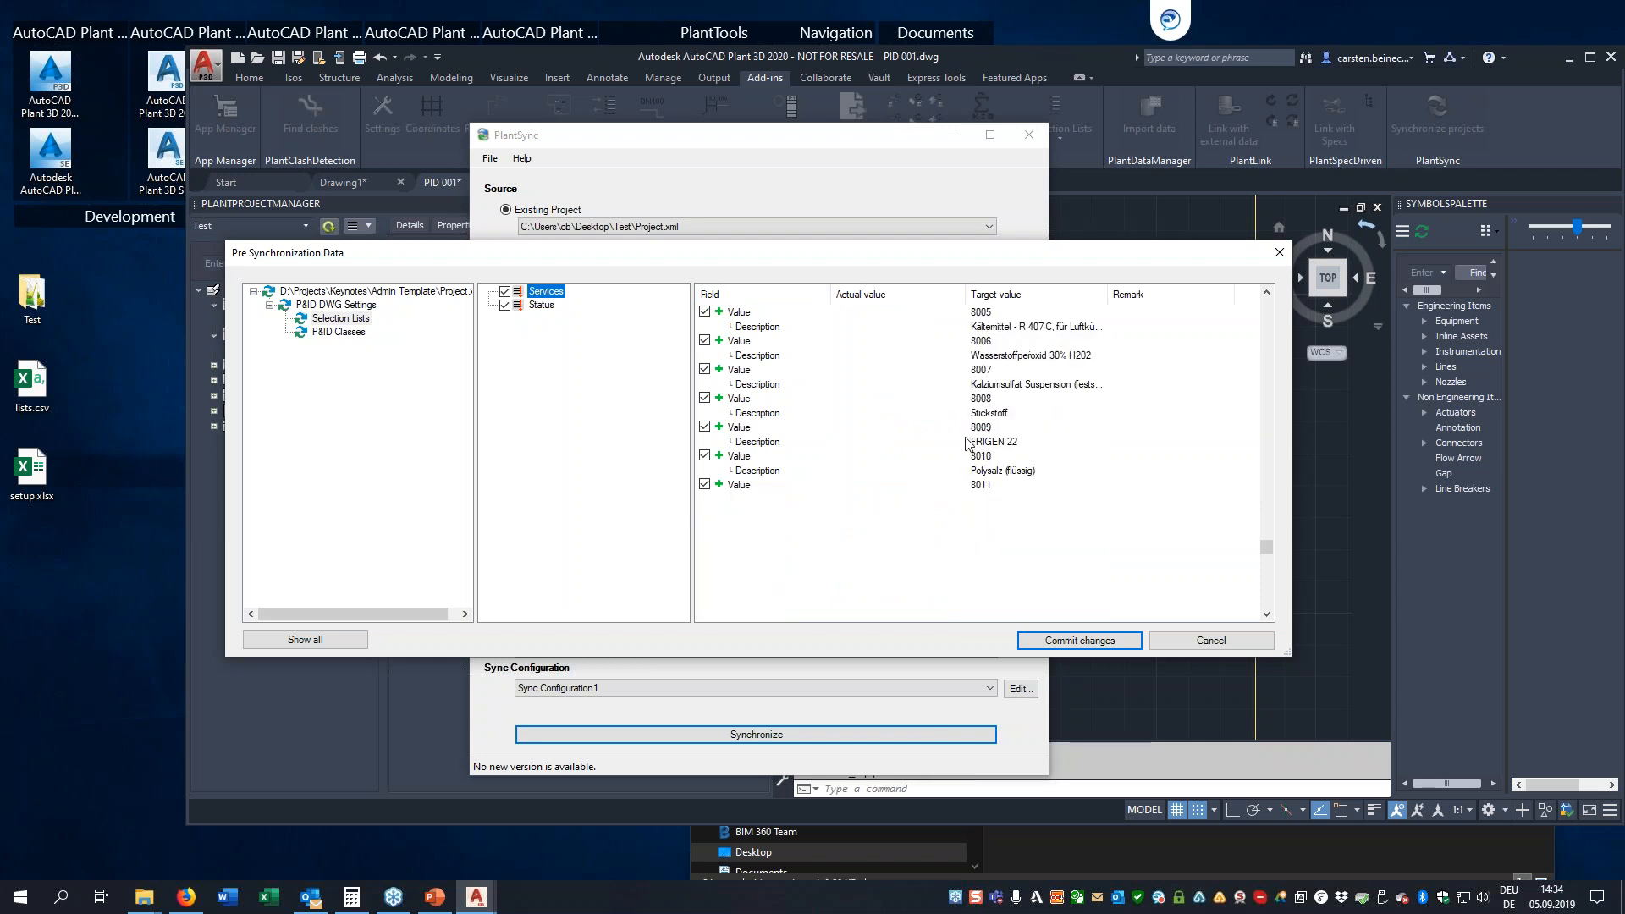
Examine the P&ID class differences for General Instrument Symbols under Engineering Items, Instrumentation
{"action": "left_click", "coordinate": [332, 331]}
{"action": "left_click", "coordinate": [560, 292]}
{"action": "left_click", "coordinate": [489, 292]}
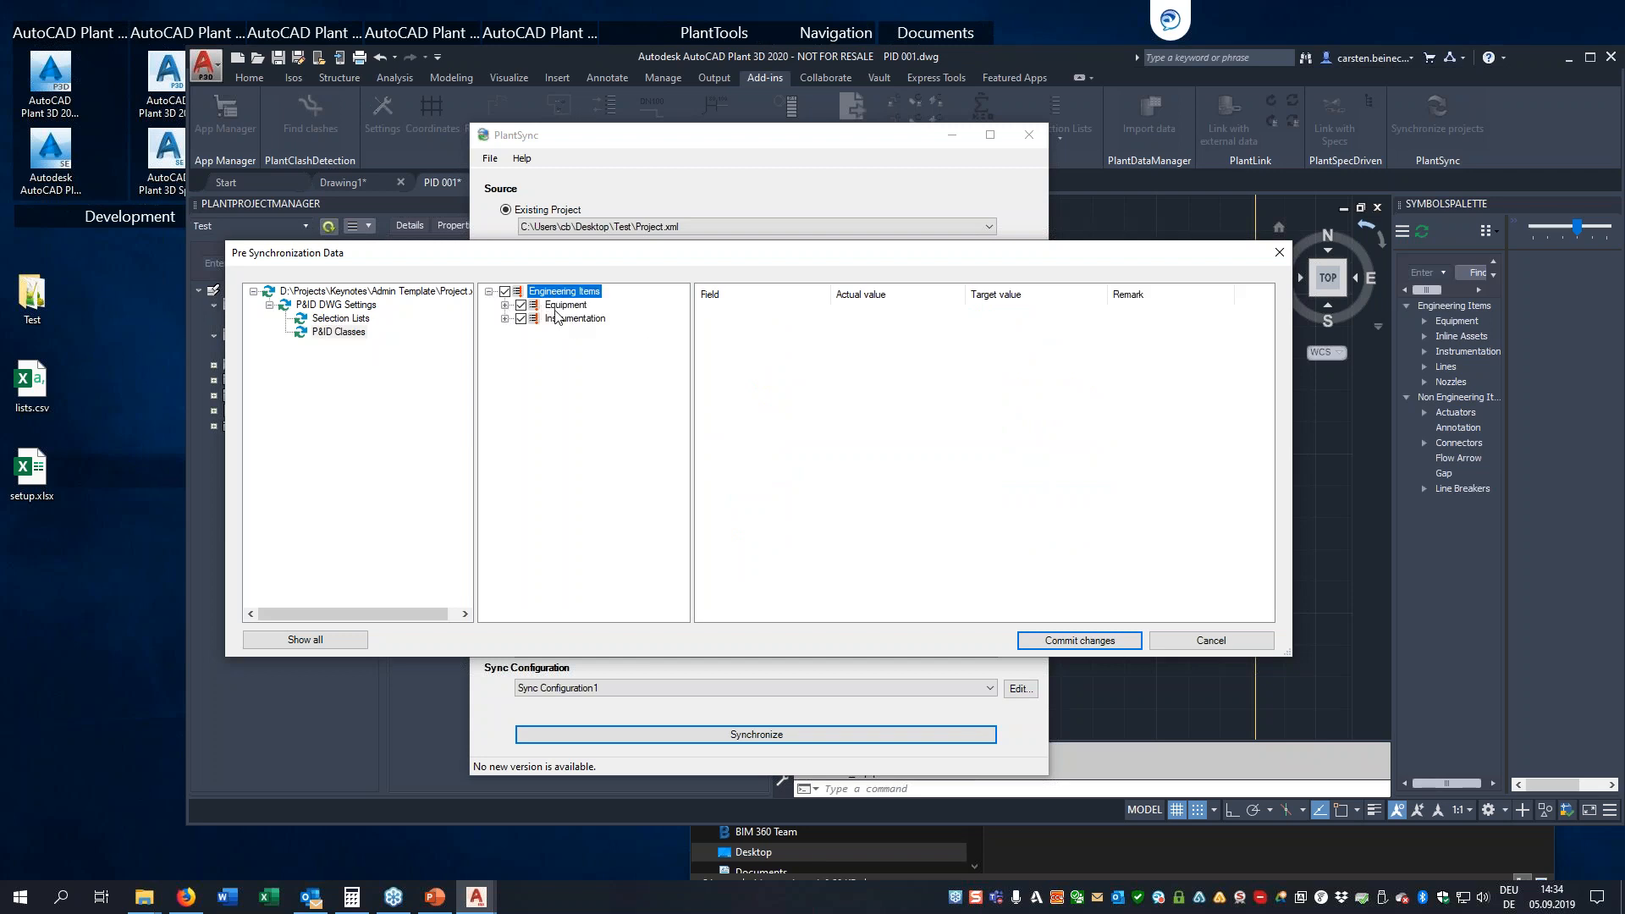
{"action": "left_click", "coordinate": [558, 322]}
{"action": "left_click", "coordinate": [505, 319]}
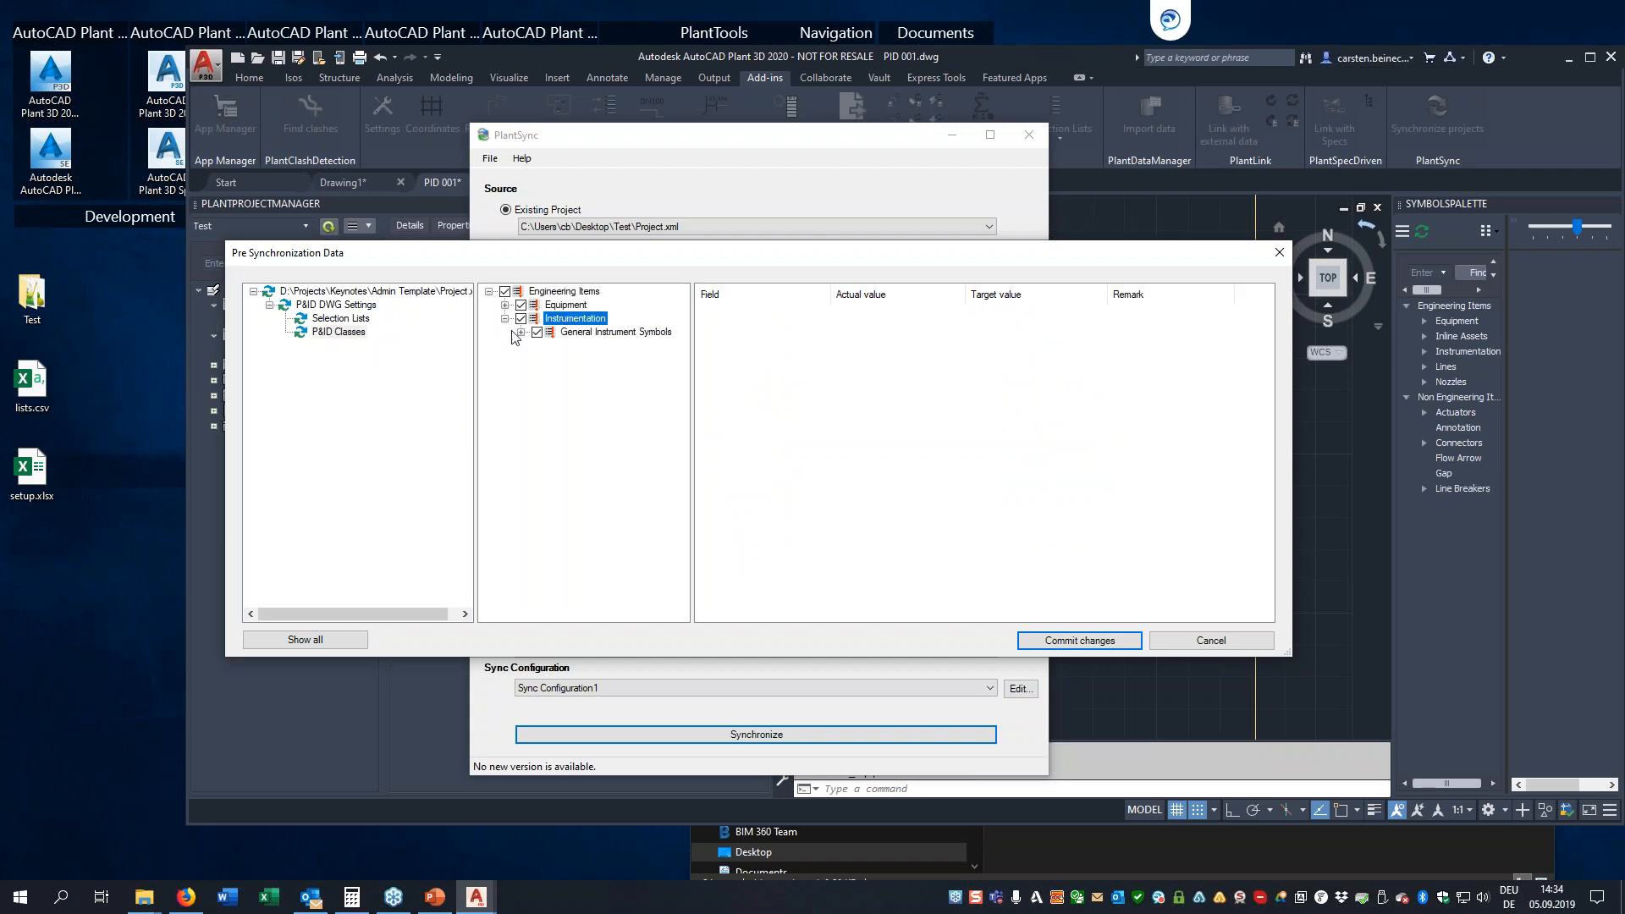
{"action": "left_click", "coordinate": [572, 332]}
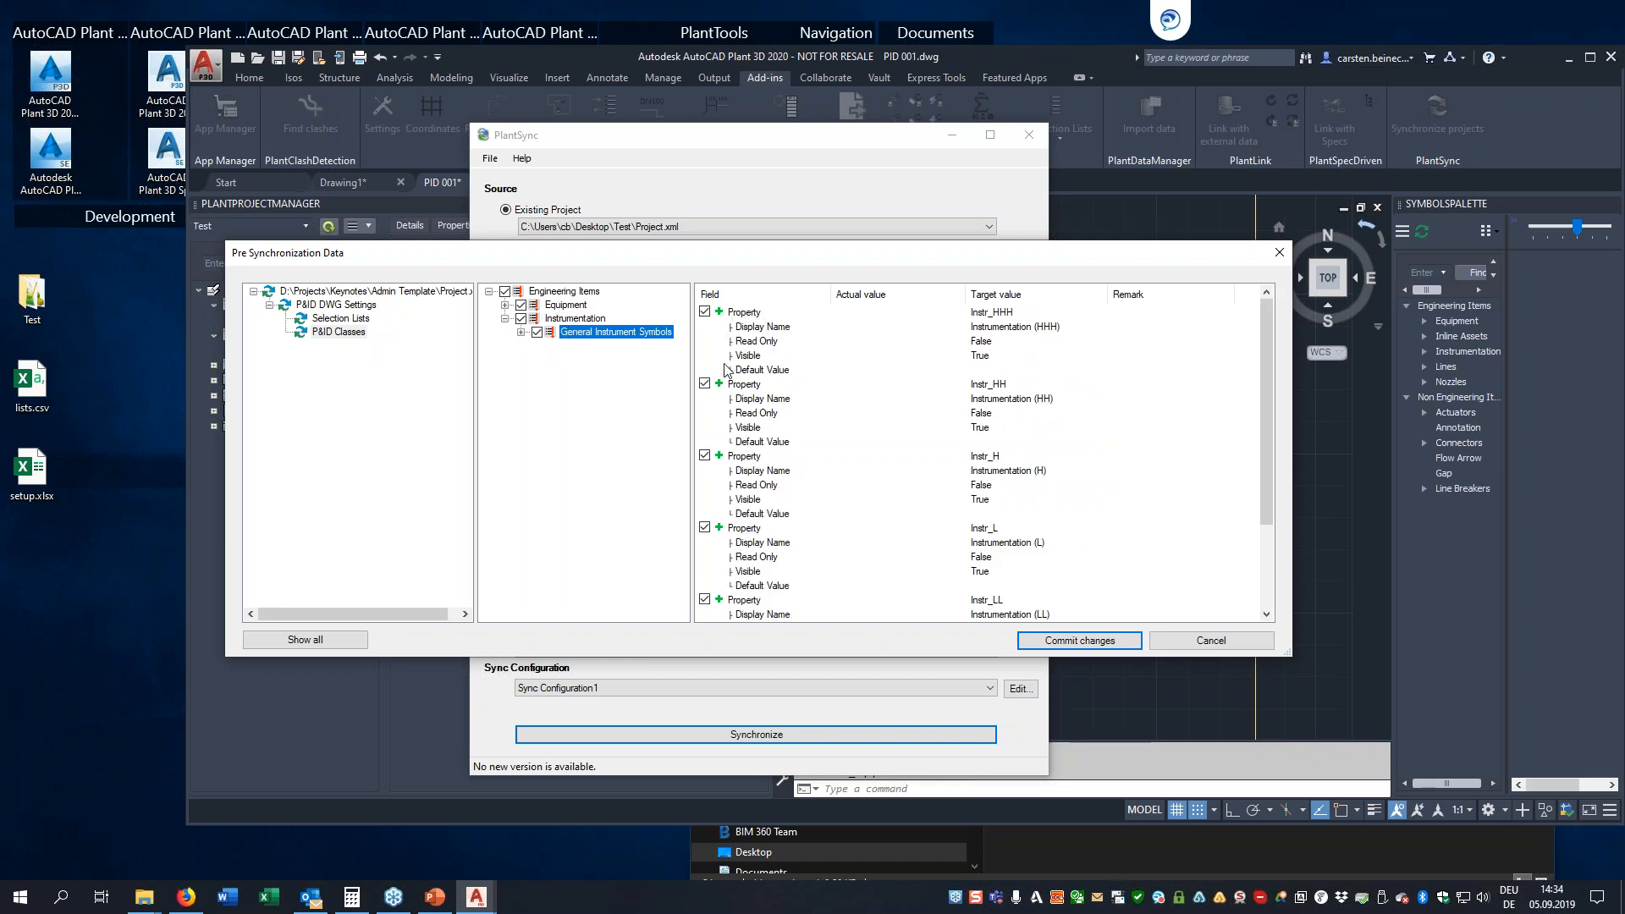
{"action": "scroll", "coordinate": [838, 448], "scroll_direction": "down", "scroll_amount": 3}
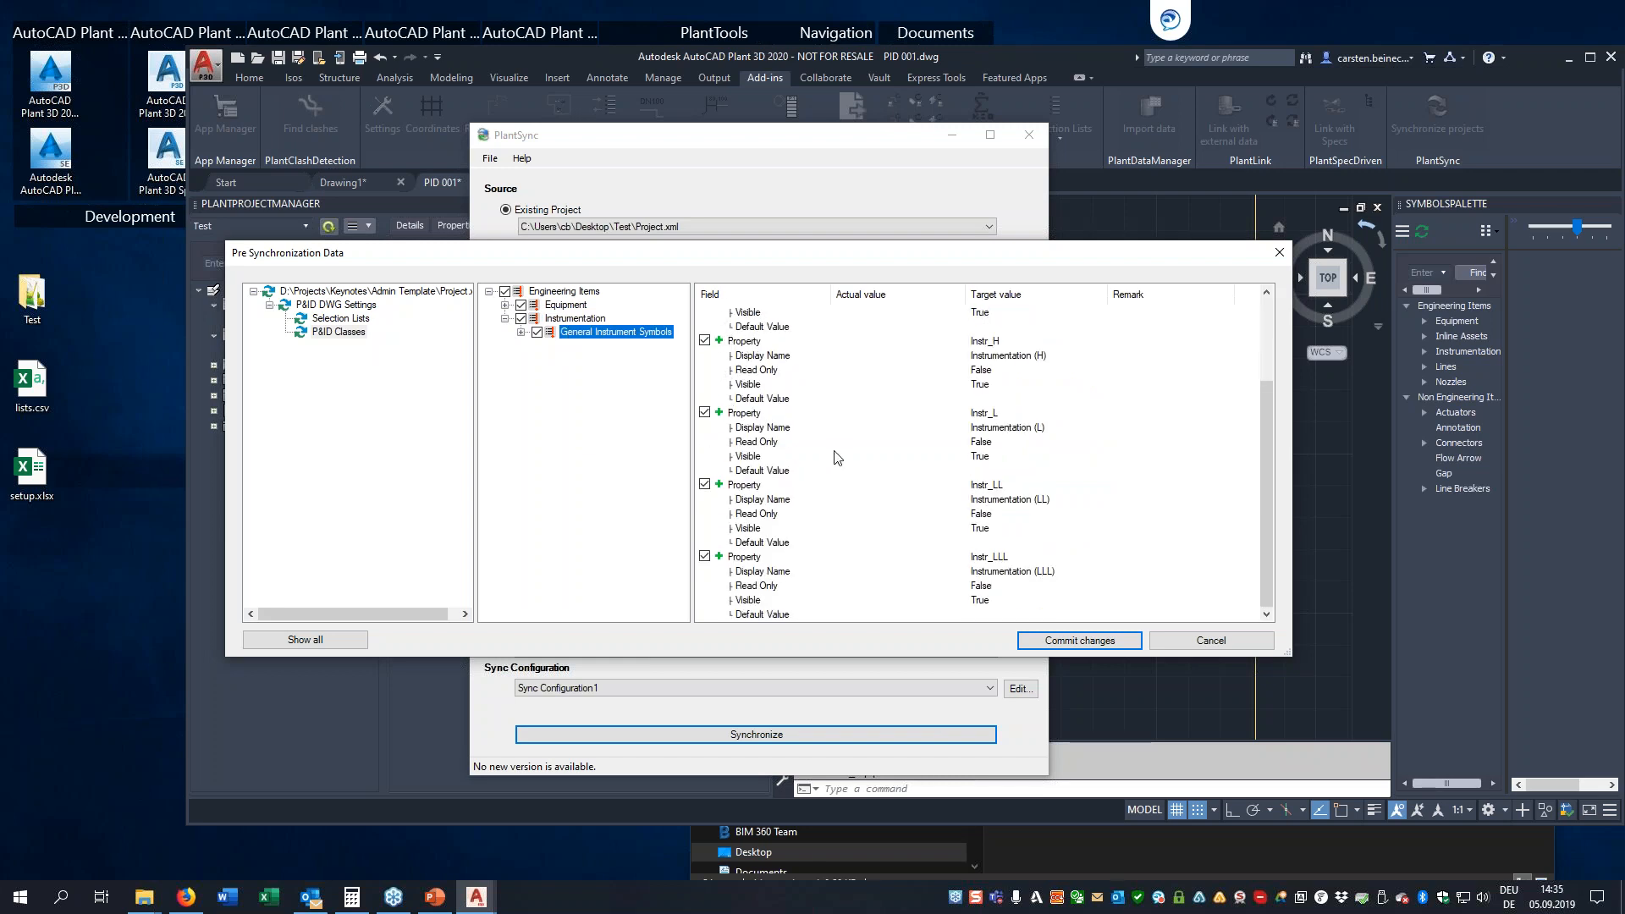
{"action": "scroll", "coordinate": [840, 473], "scroll_direction": "up", "scroll_amount": 3}
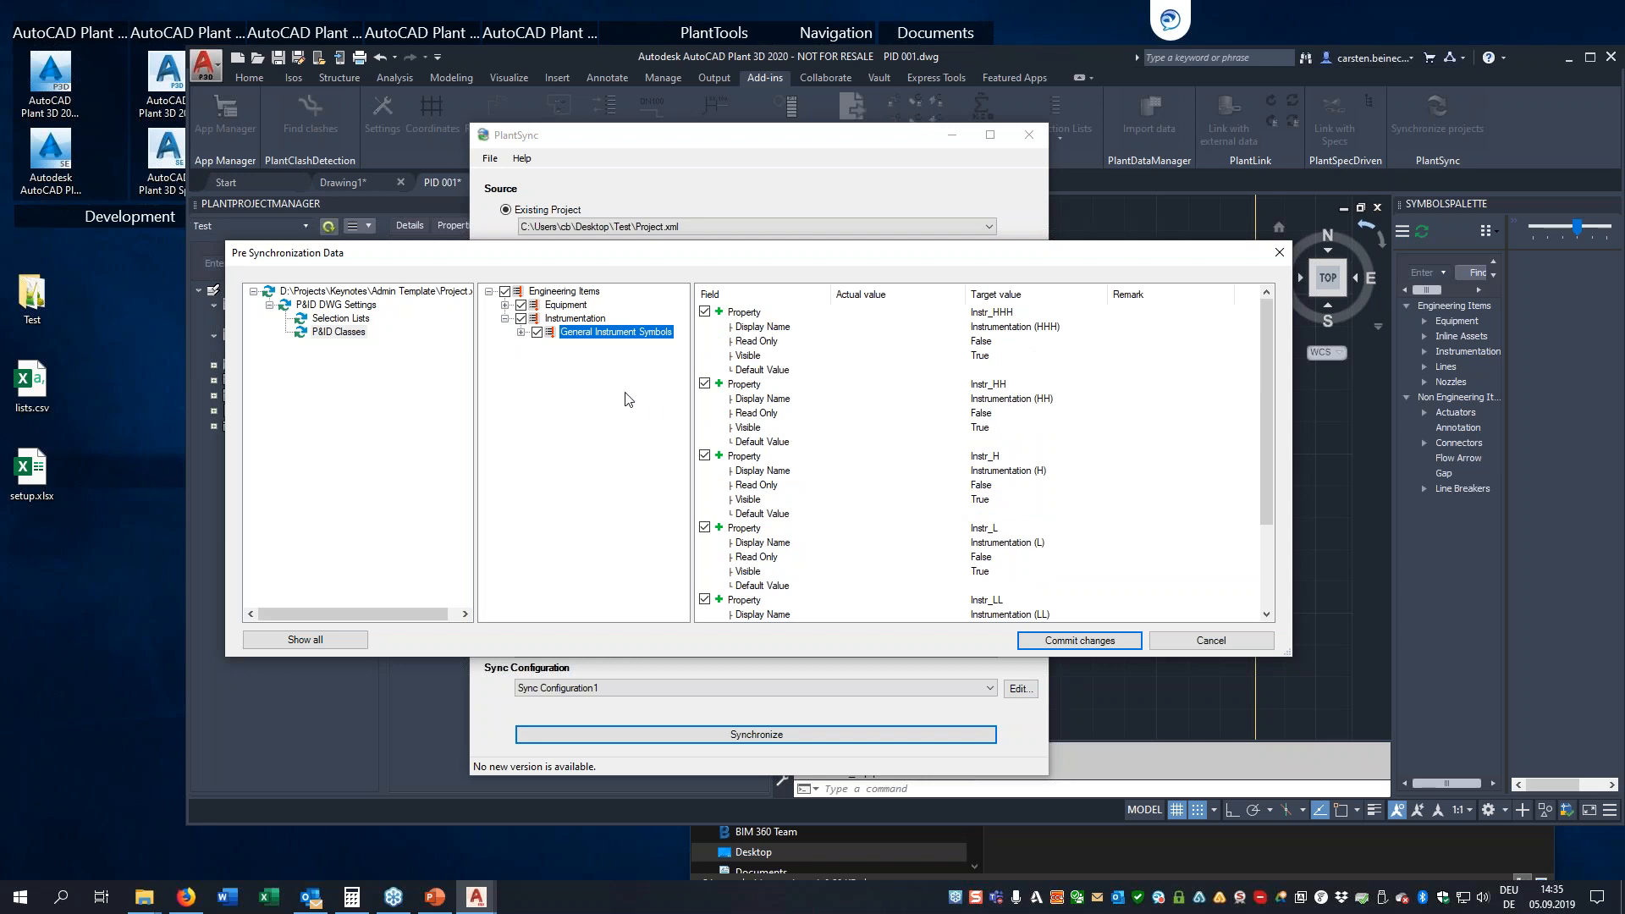
Look over the Equipment classes down to the individual blower types, and recheck the Services selection list differences
{"action": "left_click", "coordinate": [554, 306]}
{"action": "left_click", "coordinate": [506, 307]}
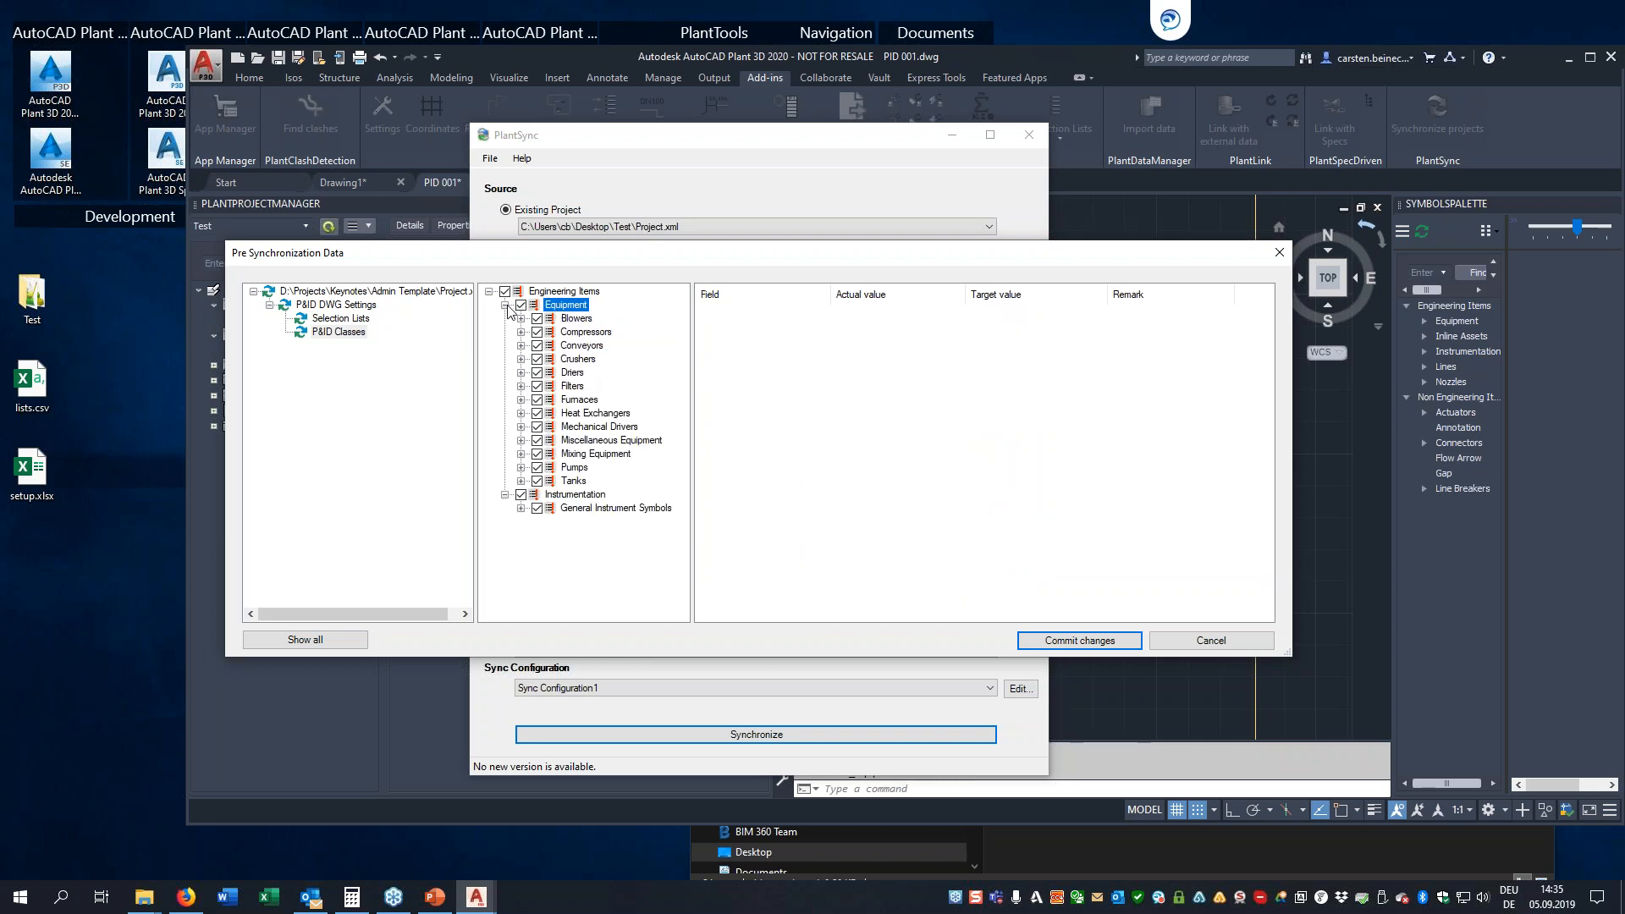
{"action": "left_click", "coordinate": [521, 319]}
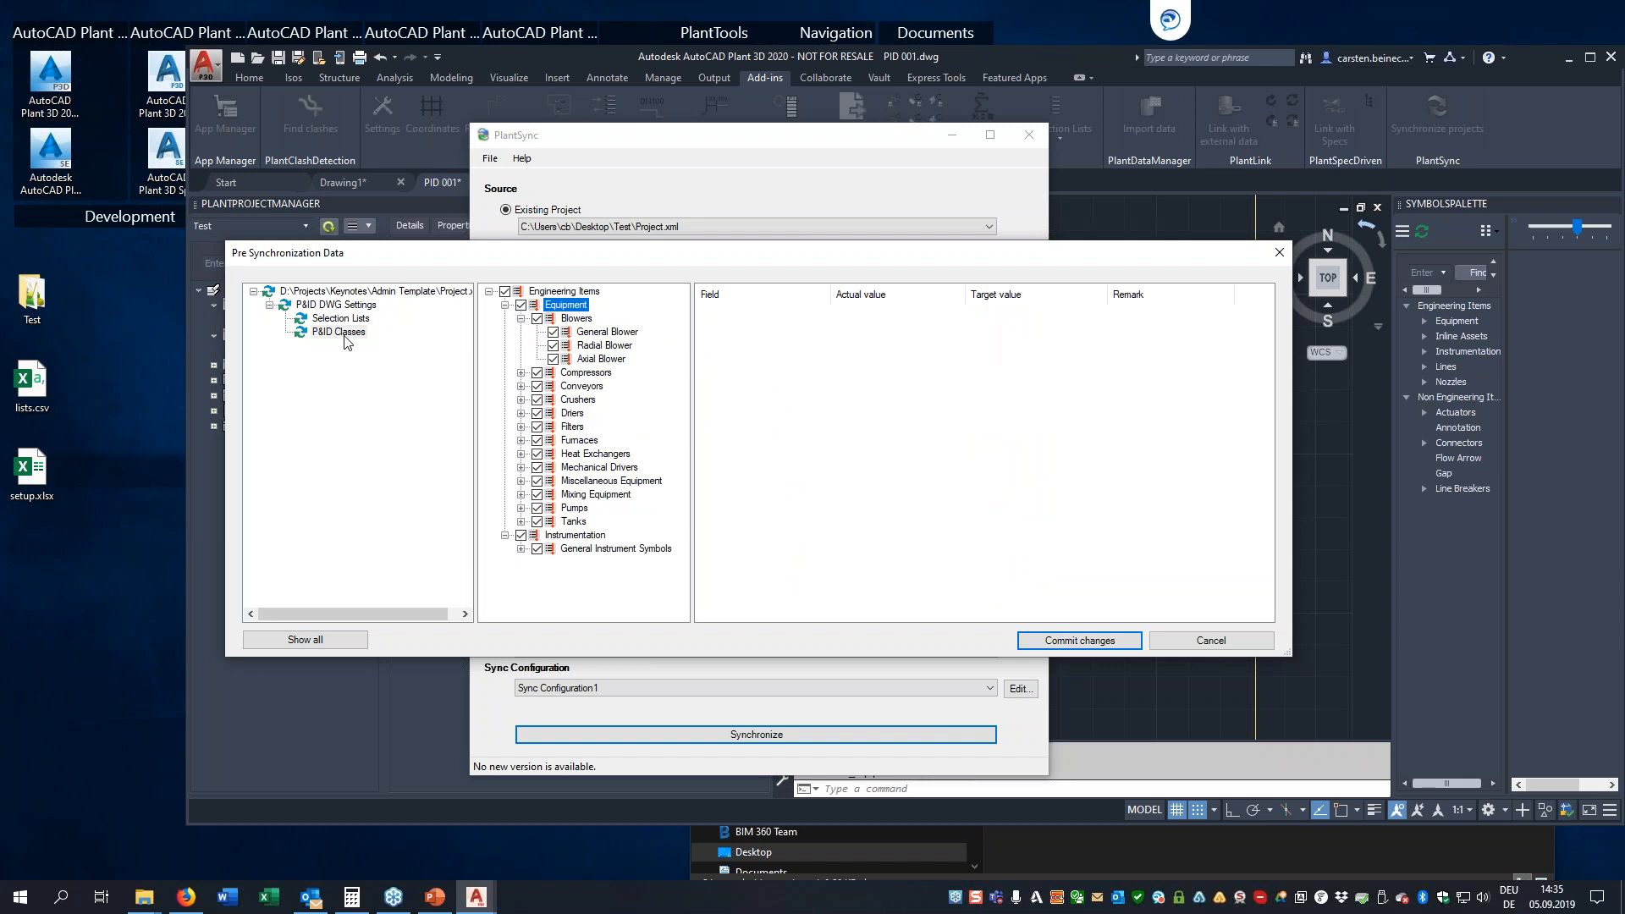
{"action": "left_click", "coordinate": [343, 319]}
{"action": "left_click", "coordinate": [546, 296]}
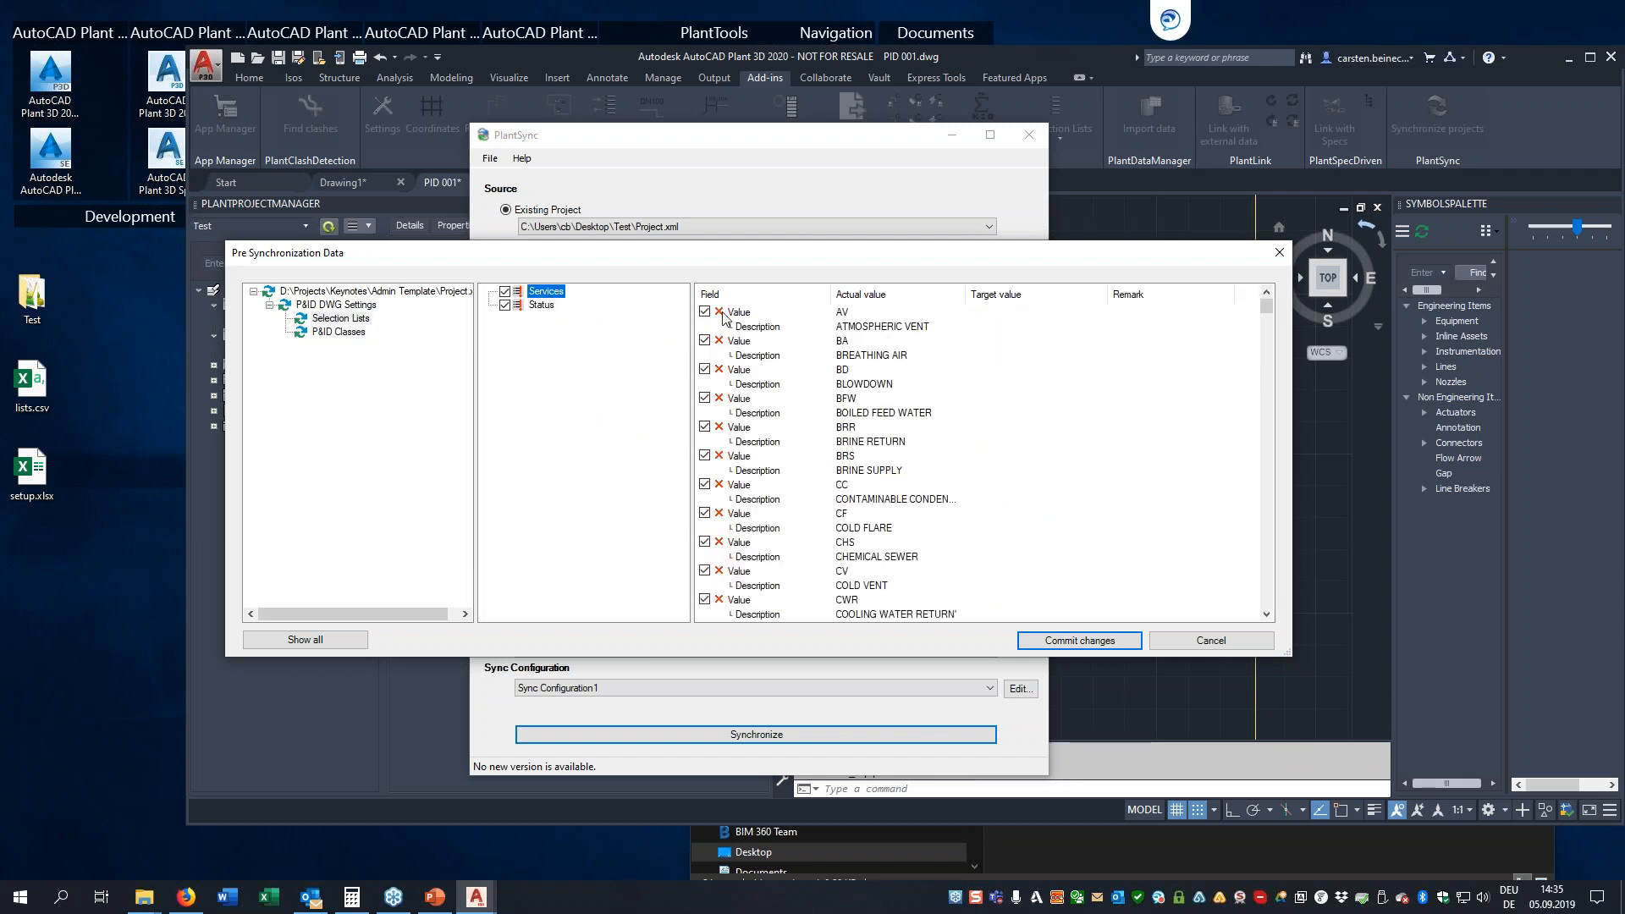
Examine the pending symbol difference of the General Blower class under Equipment, Blowers in the P&ID classes
{"action": "left_click", "coordinate": [320, 332]}
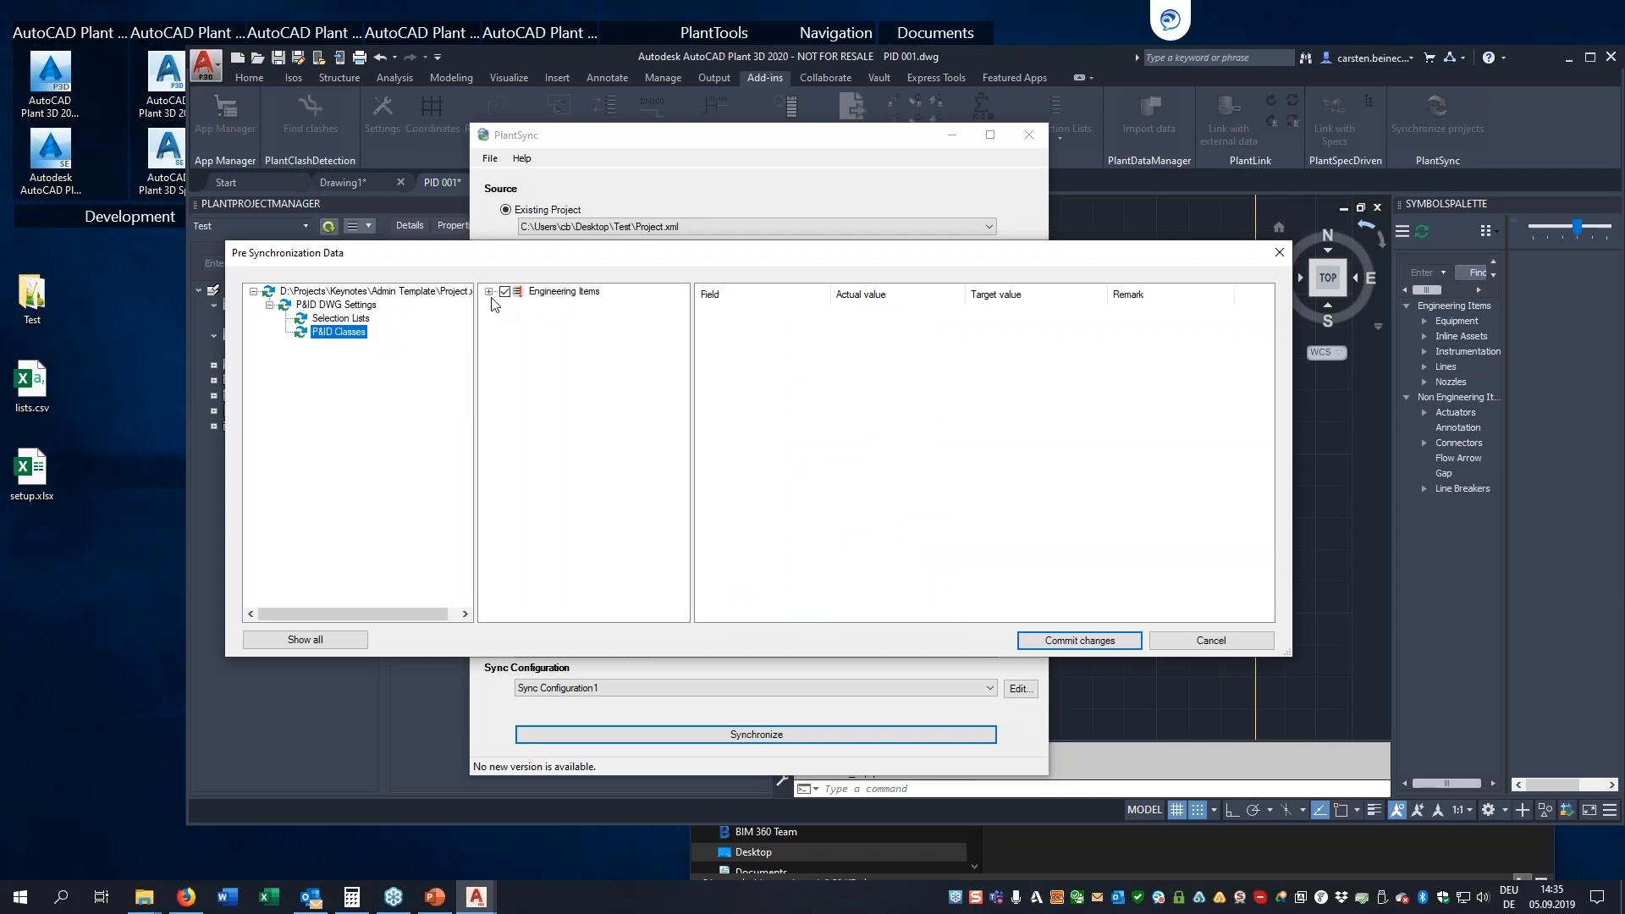
{"action": "left_click", "coordinate": [488, 291]}
{"action": "left_click", "coordinate": [560, 306]}
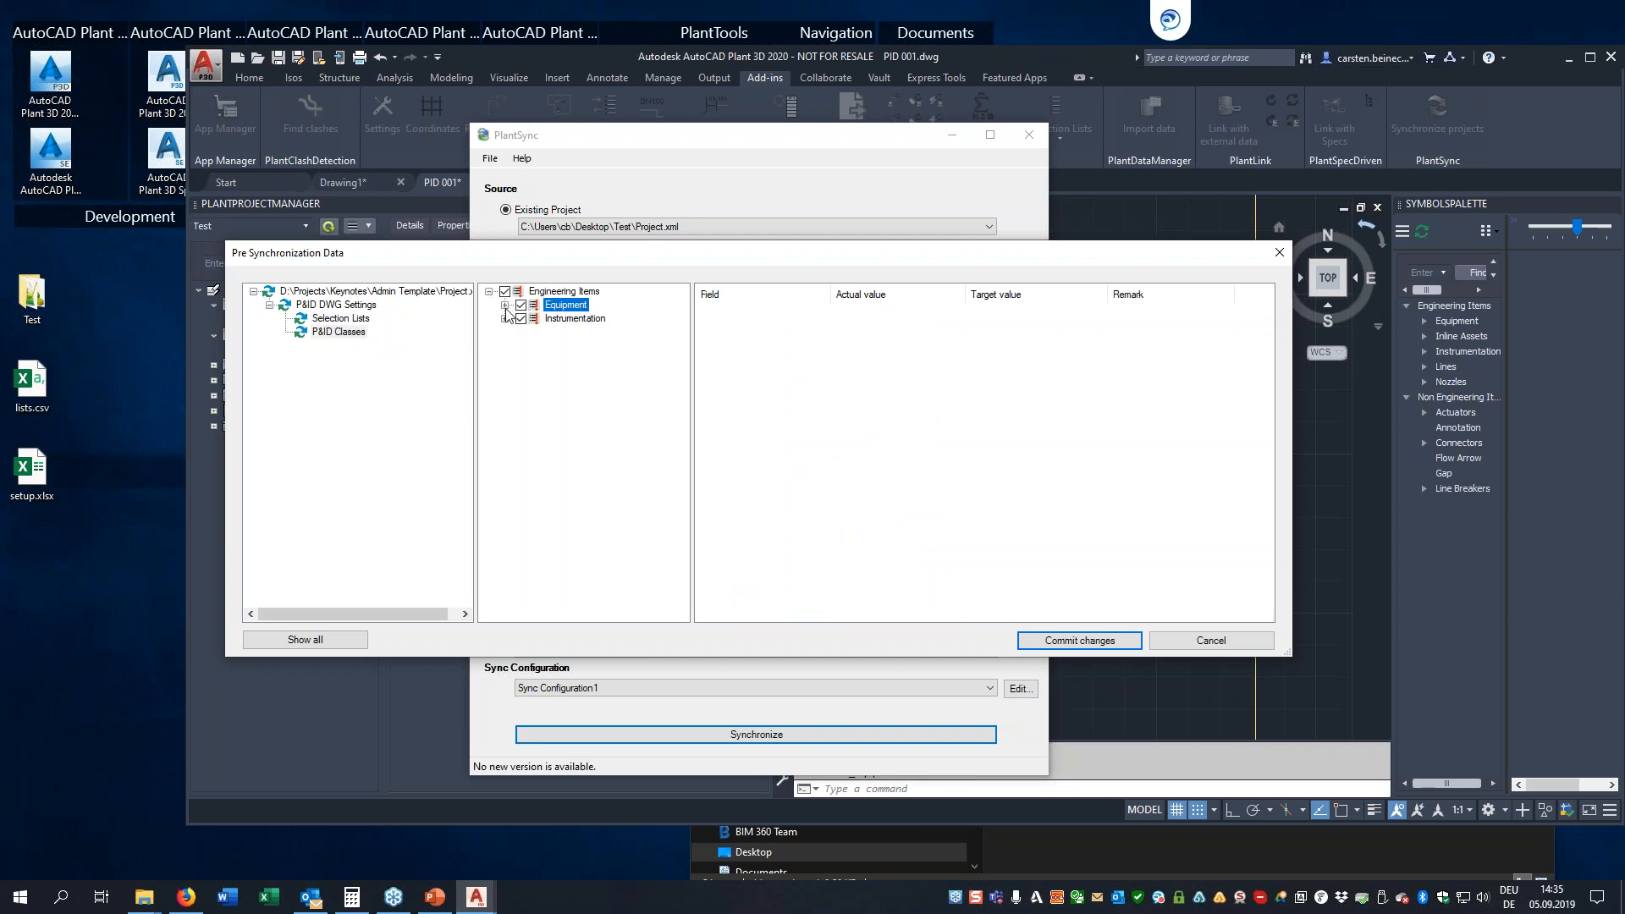
{"action": "left_click", "coordinate": [505, 305]}
{"action": "left_click", "coordinate": [521, 320]}
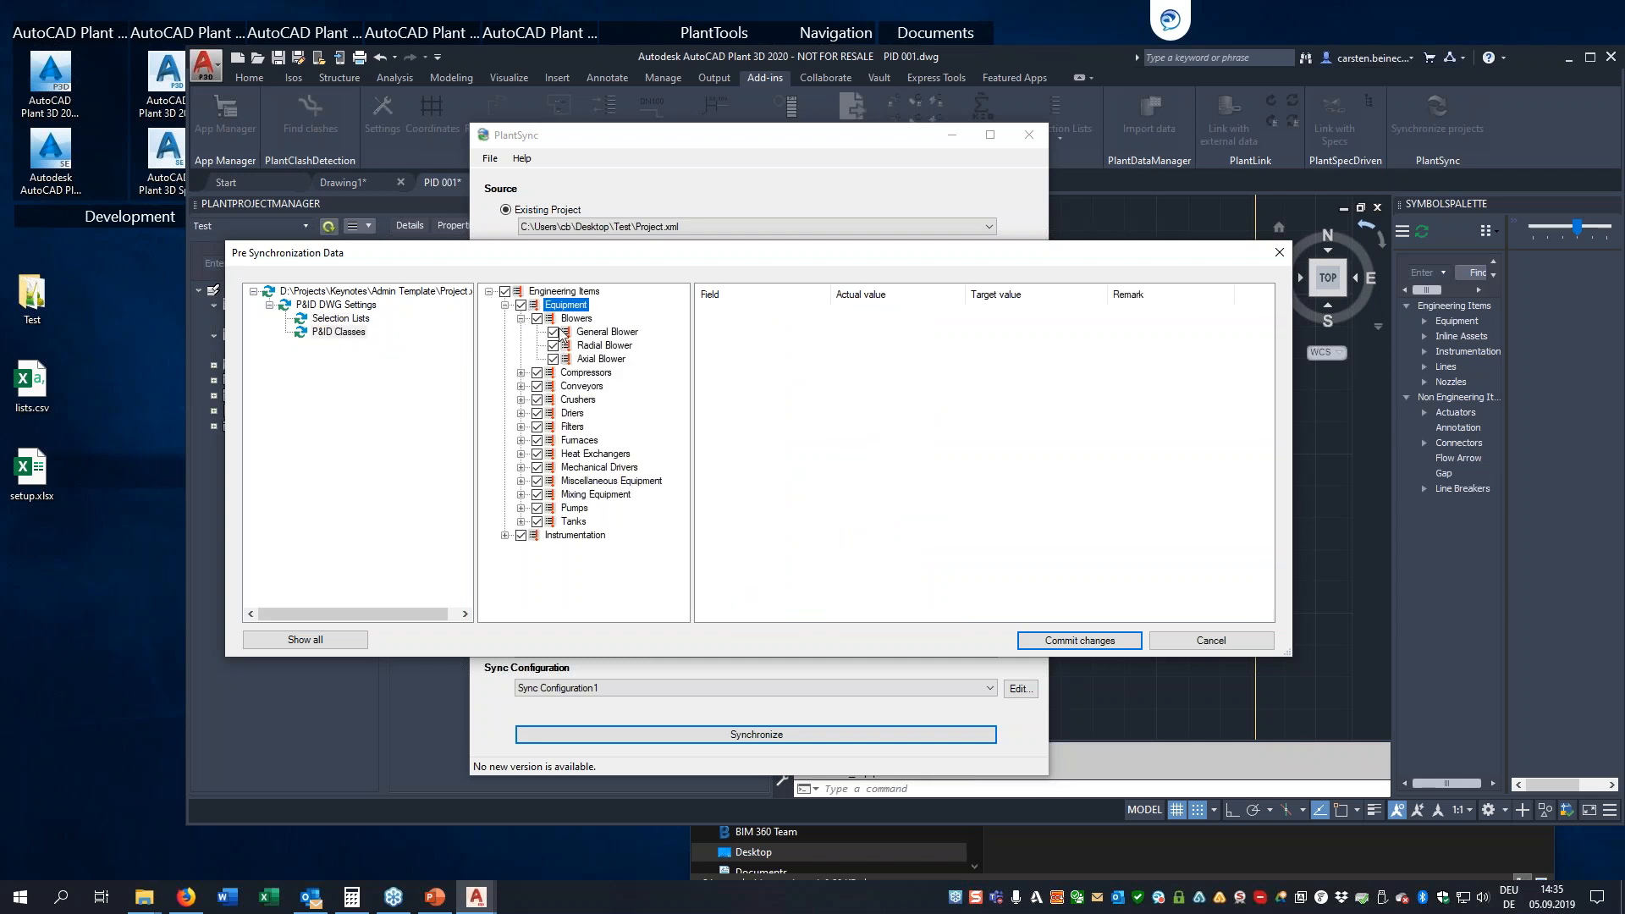
{"action": "left_click", "coordinate": [588, 332]}
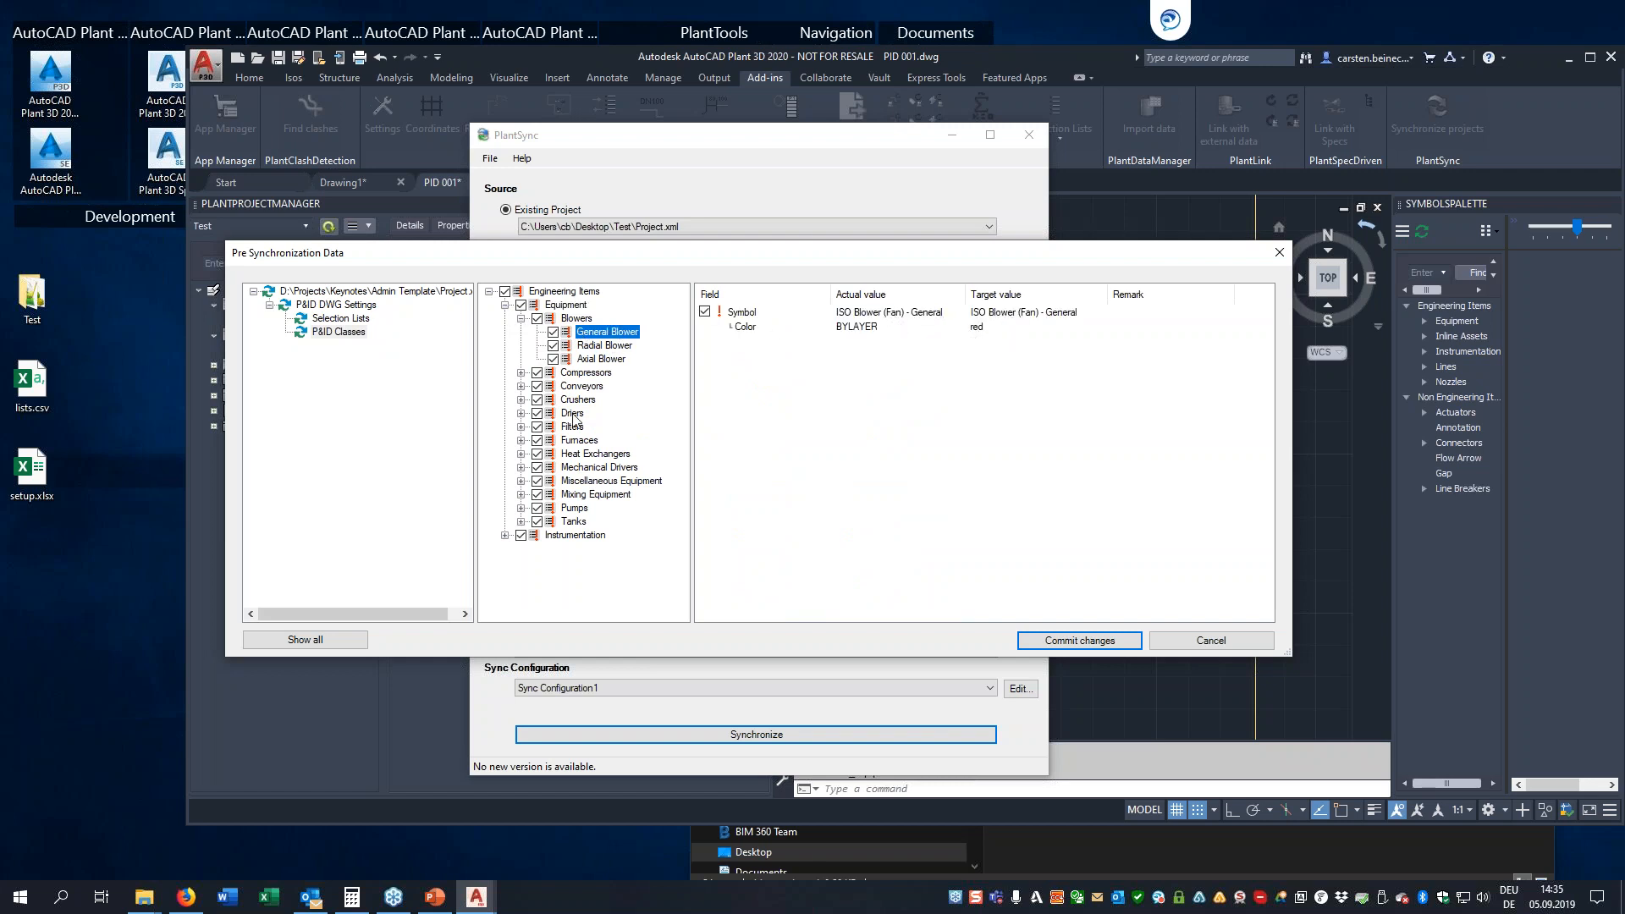
{"action": "left_click", "coordinate": [521, 305]}
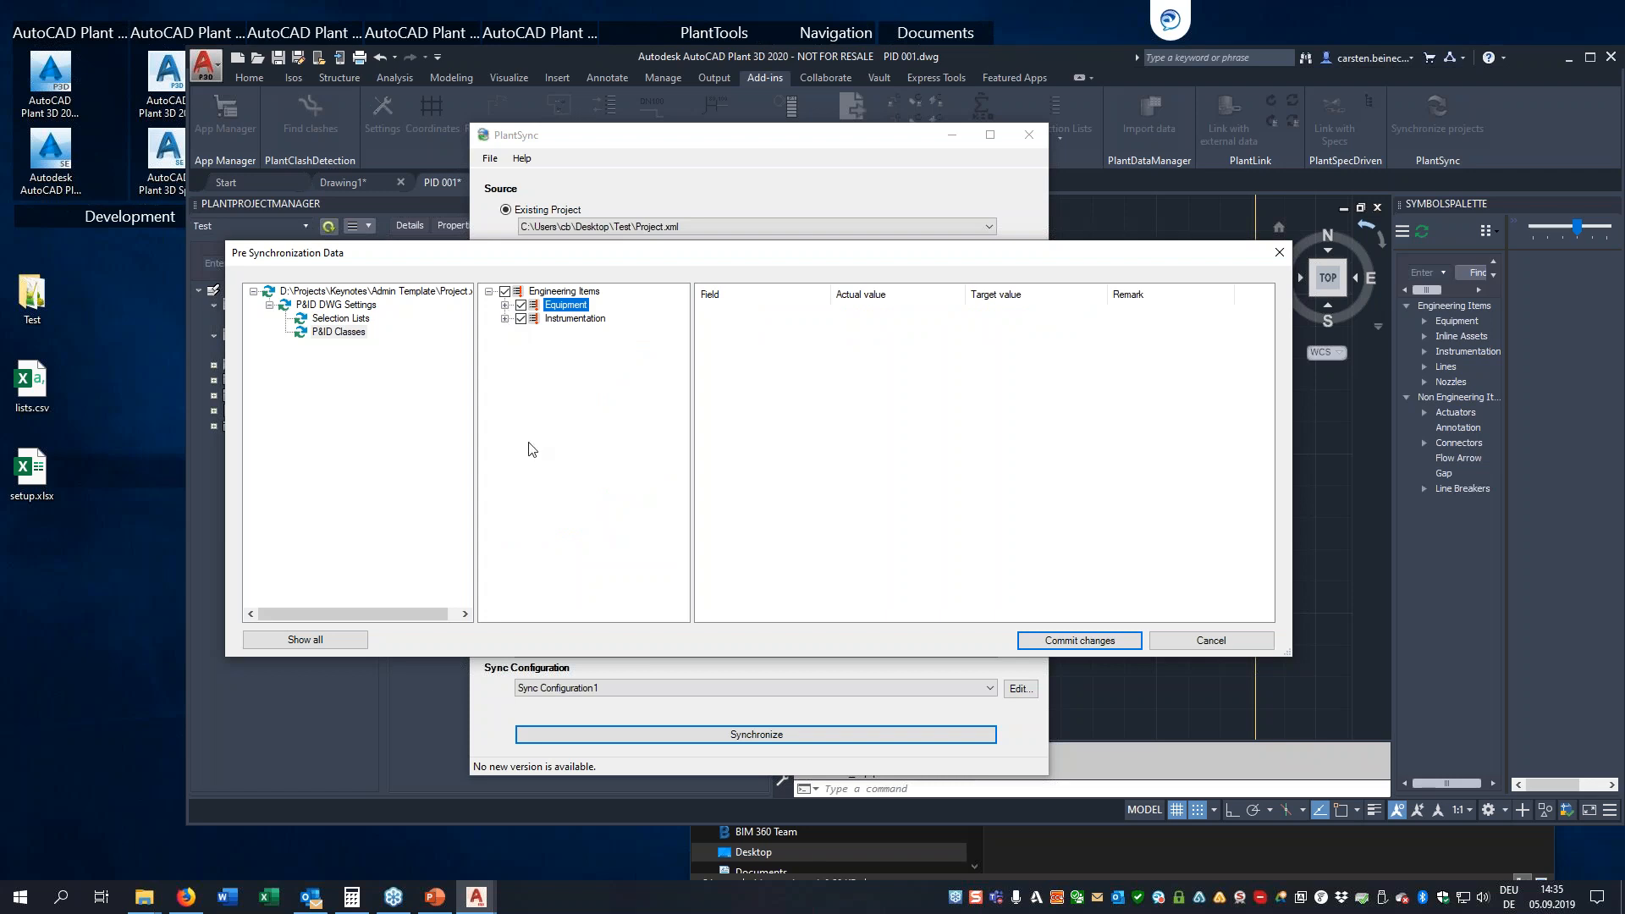
Commit all pending changes to the Admin Template project, continuing past the closed-projects reminder and dismissing the synchronization results
{"action": "left_click", "coordinate": [1063, 642]}
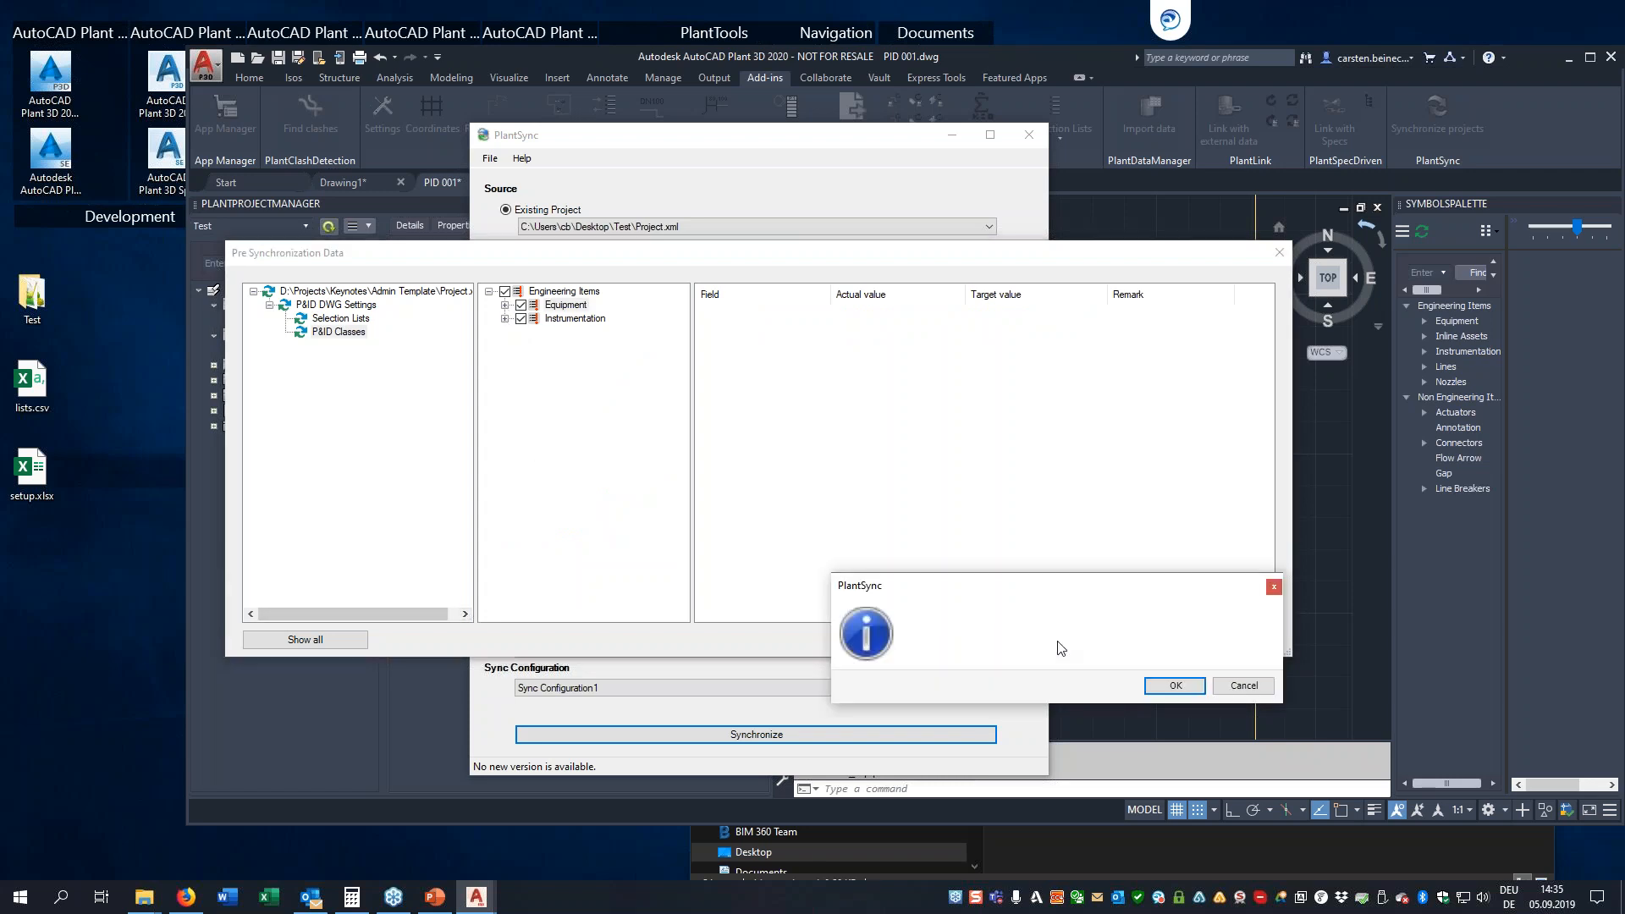
{"action": "left_click", "coordinate": [1172, 687]}
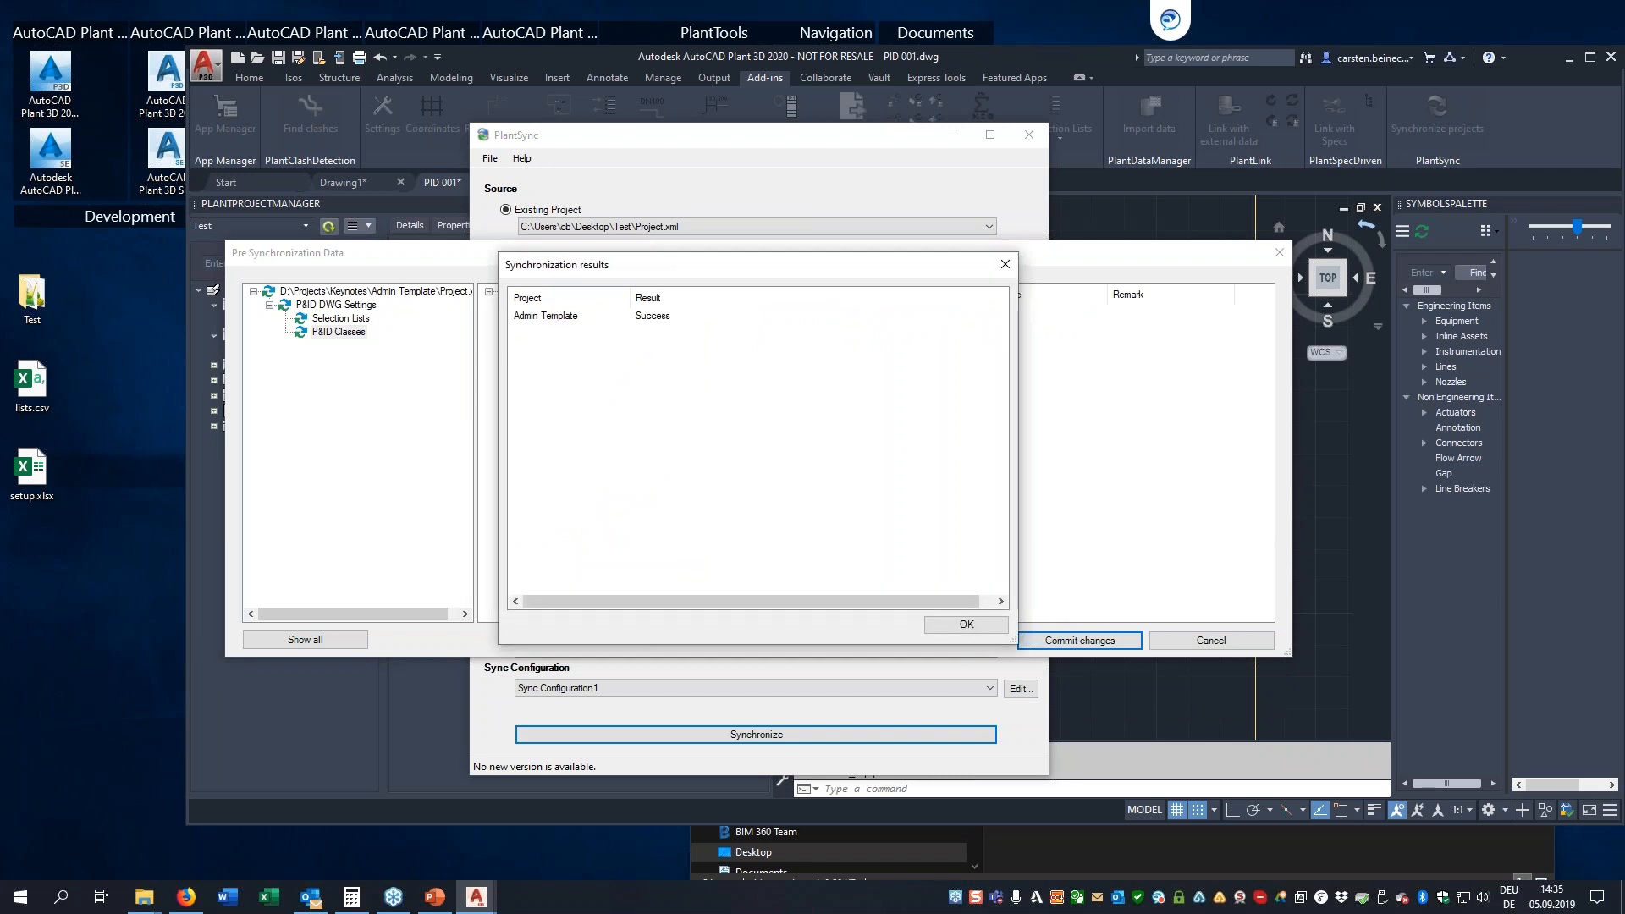
{"action": "left_click", "coordinate": [966, 625]}
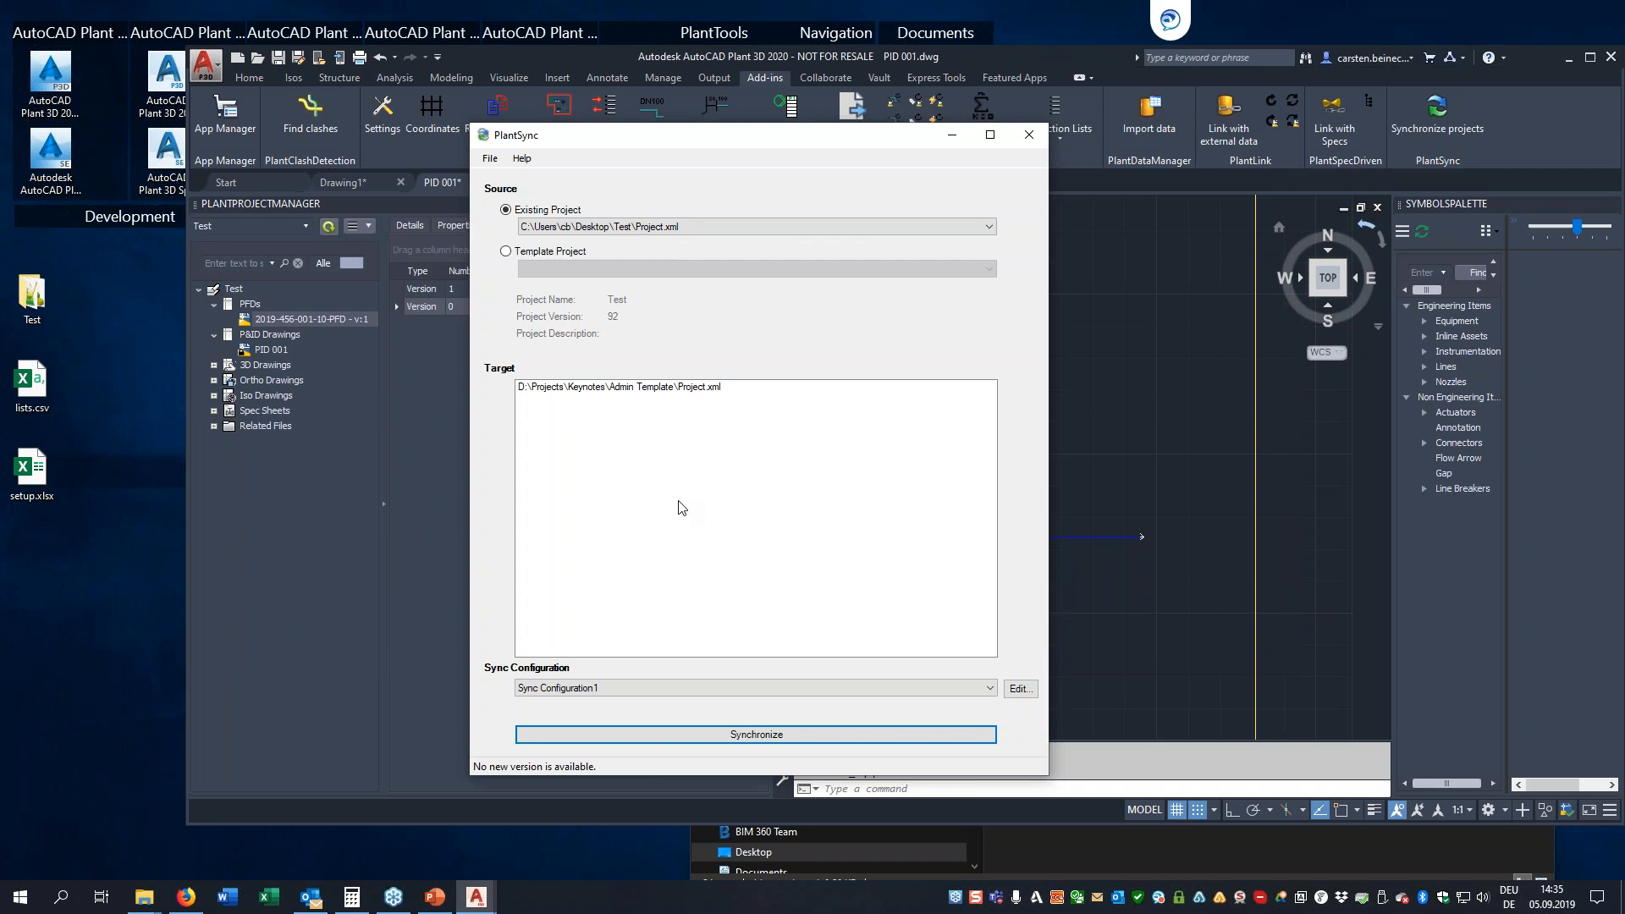
Close PlantSync and switch to PowerPoint
{"action": "left_click", "coordinate": [1028, 138]}
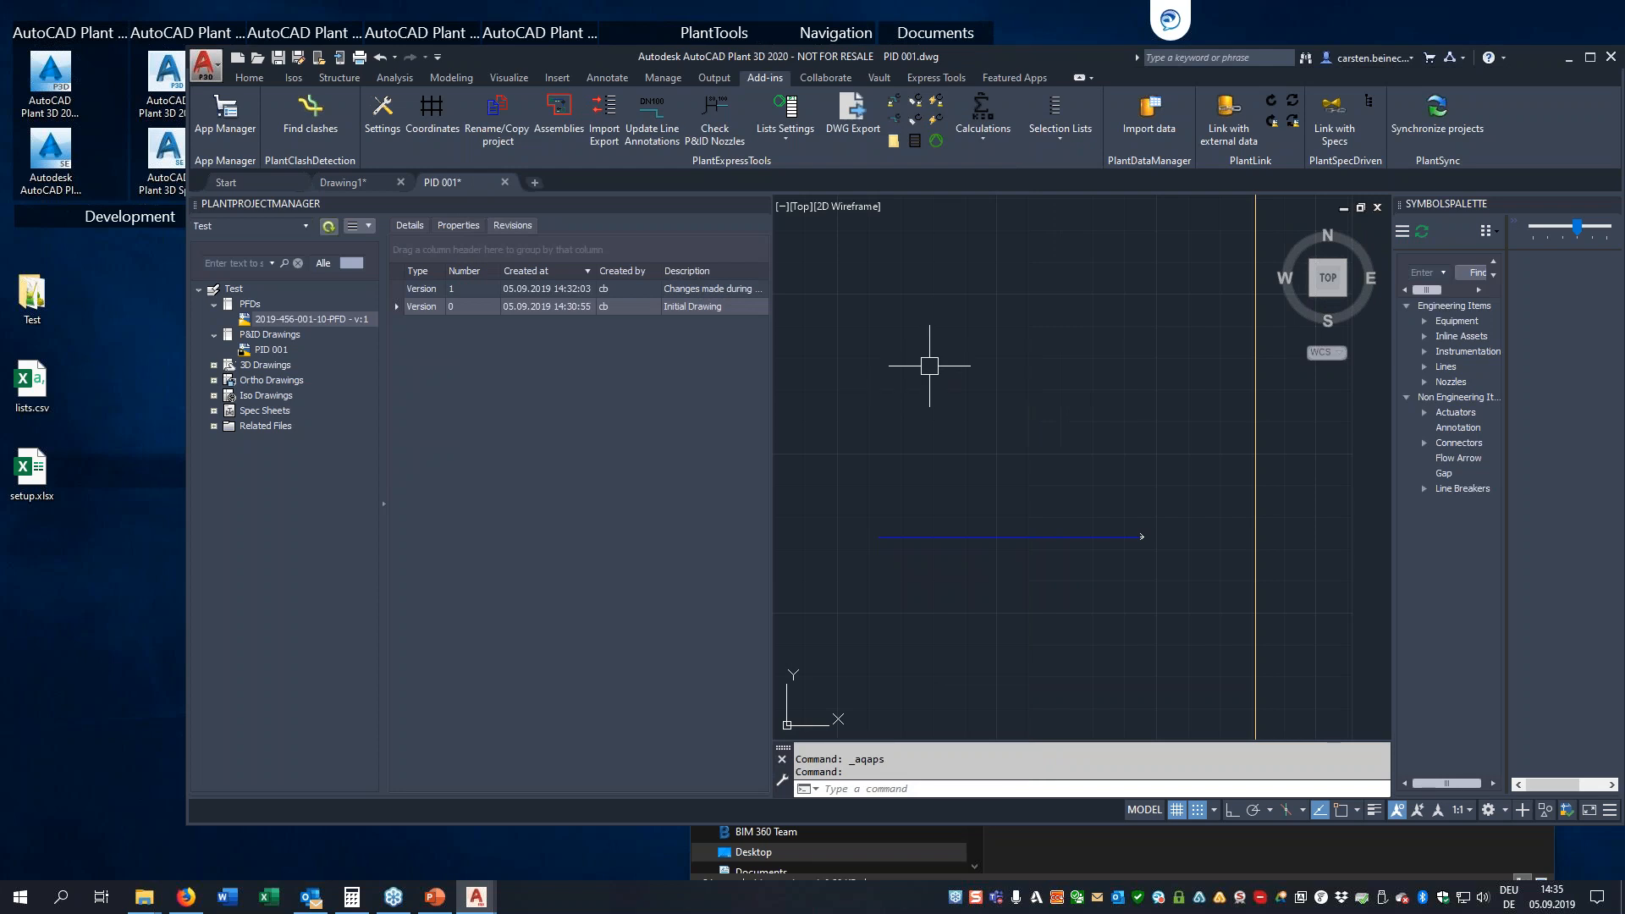
{"action": "left_click", "coordinate": [435, 898]}
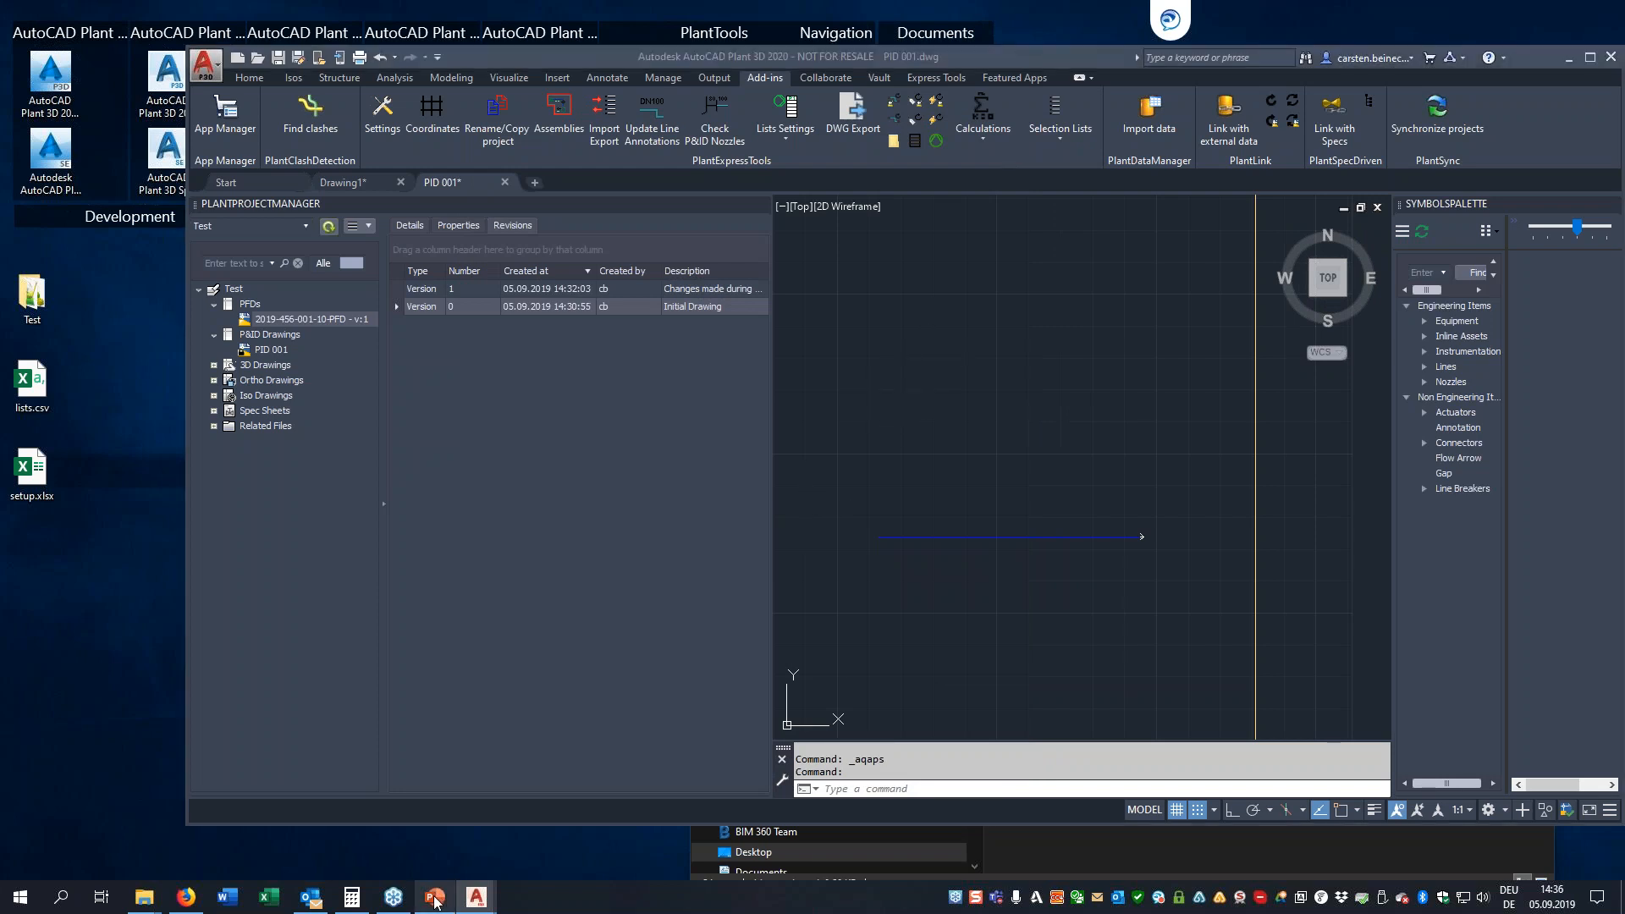